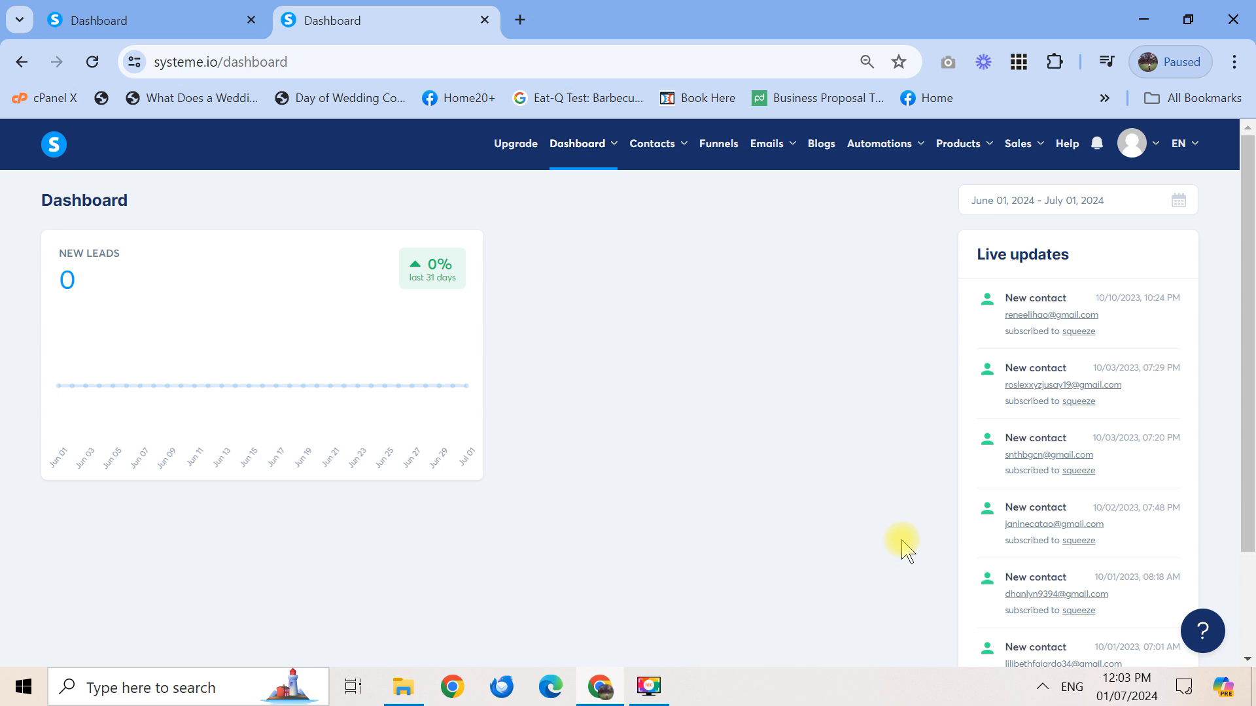
Show the account menu under the profile avatar on the Systeme.io dashboard
mouse_move(1143, 159)
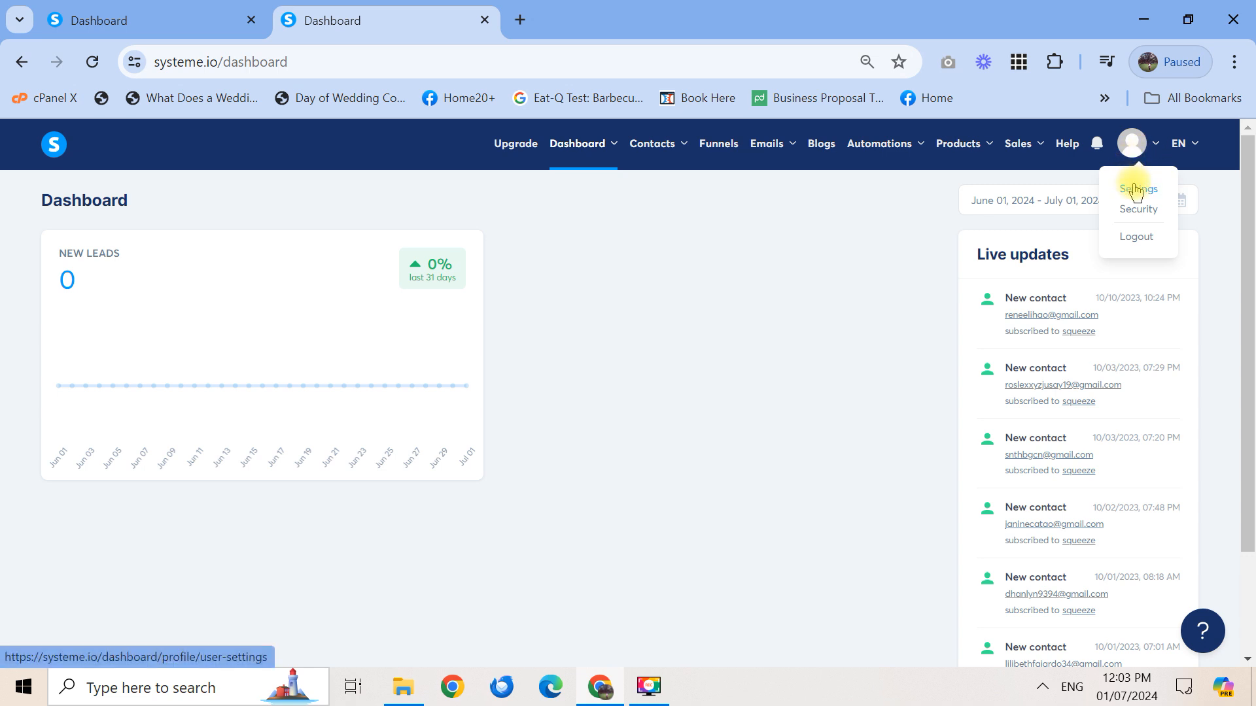
Open Settings > Profile from the account menu, then go to Custom domains
left_click(1137, 191)
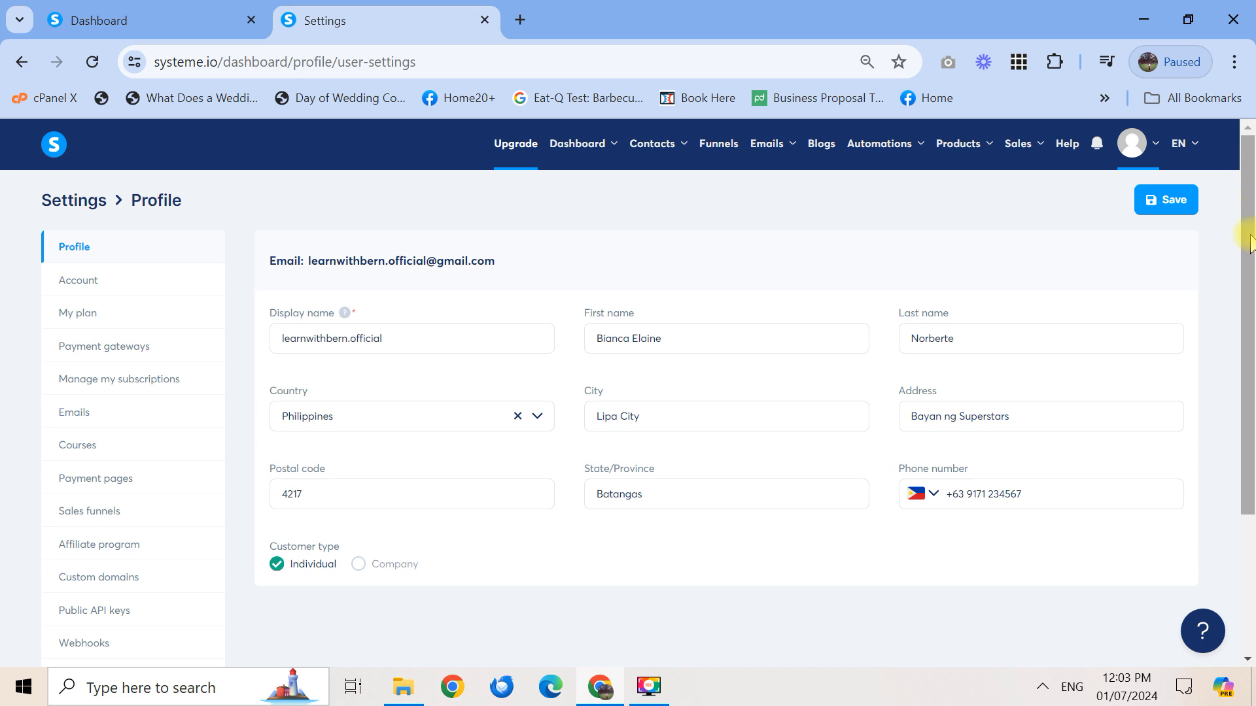
left_click_drag(1251, 245, 1250, 302)
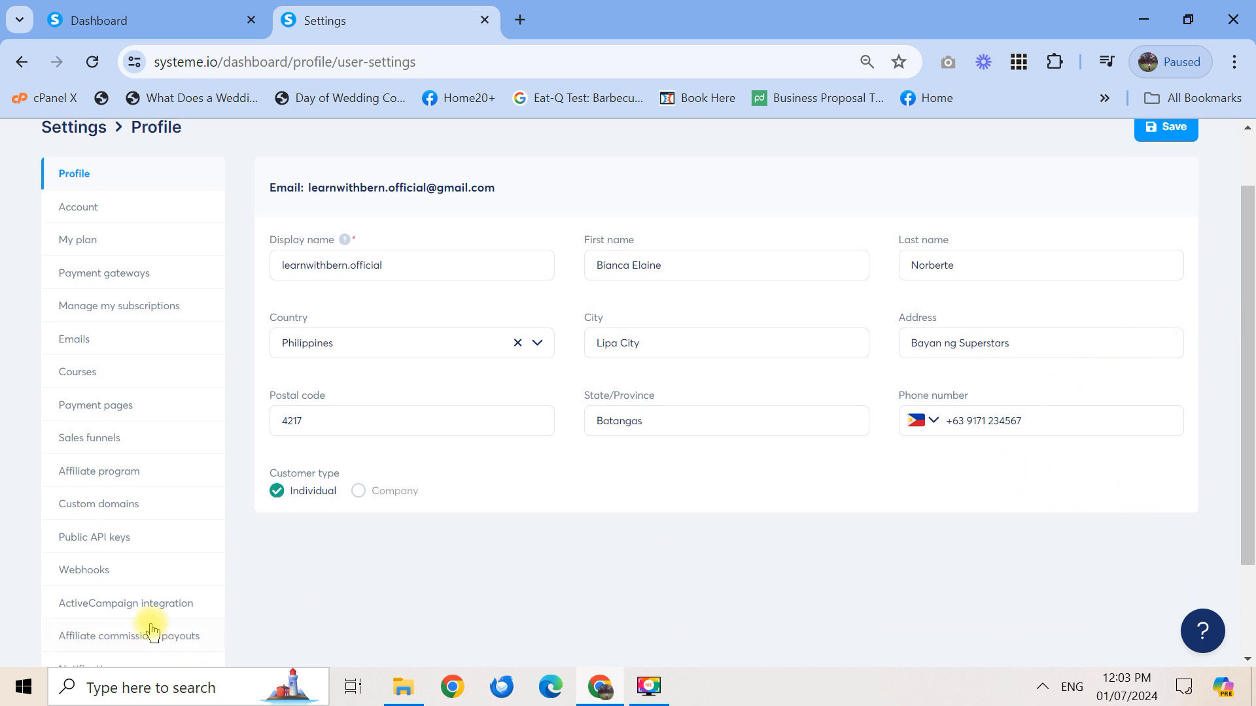
left_click(154, 506)
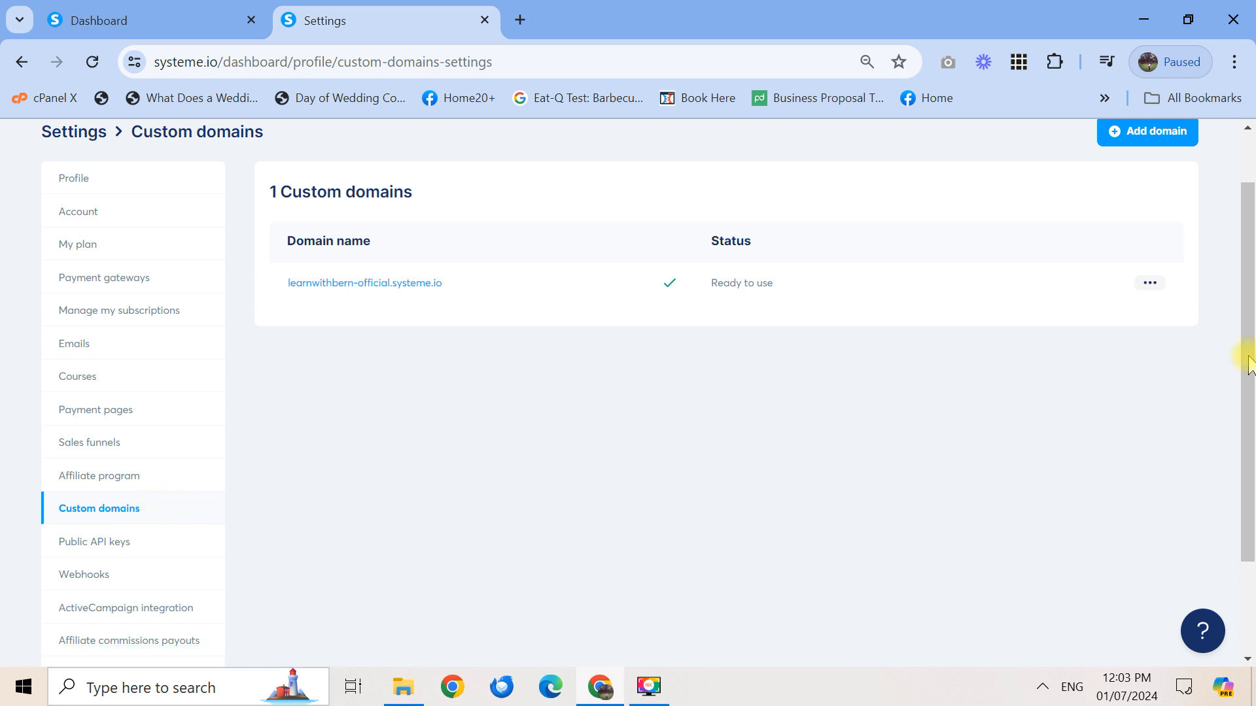
Start adding a new custom domain from the Custom domains page
left_click_drag(1247, 317, 1250, 268)
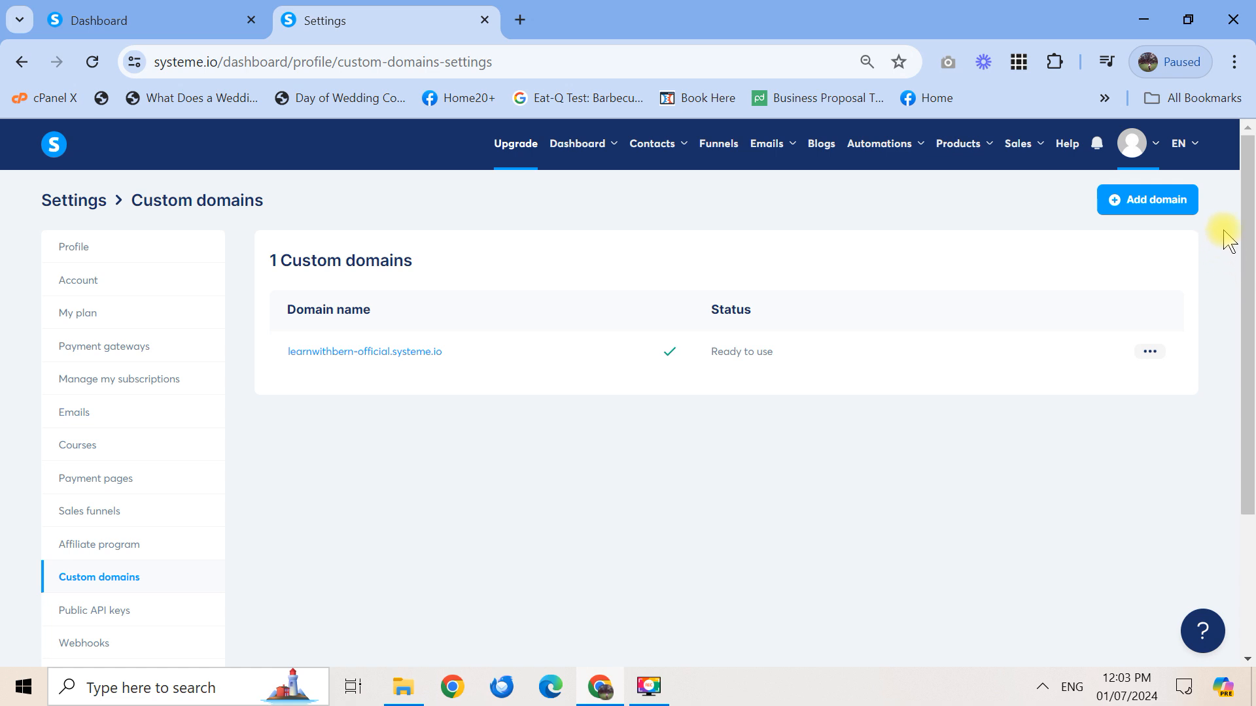
left_click(1158, 206)
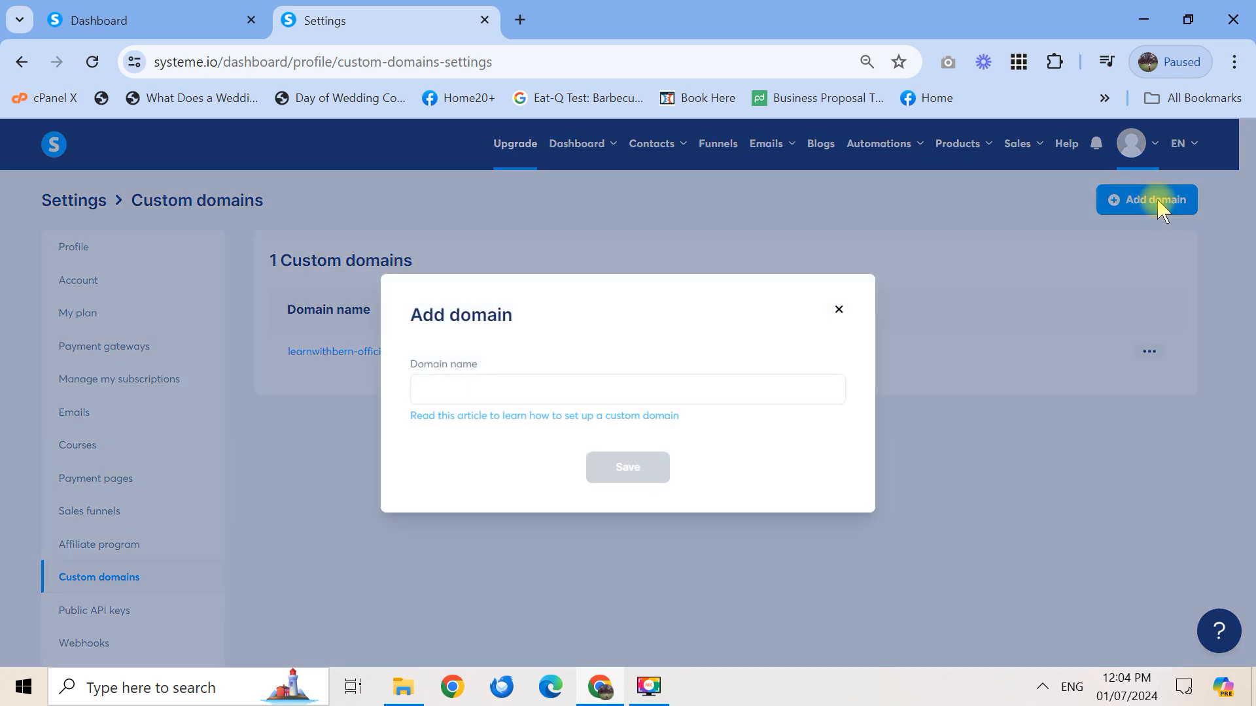
left_click(827, 378)
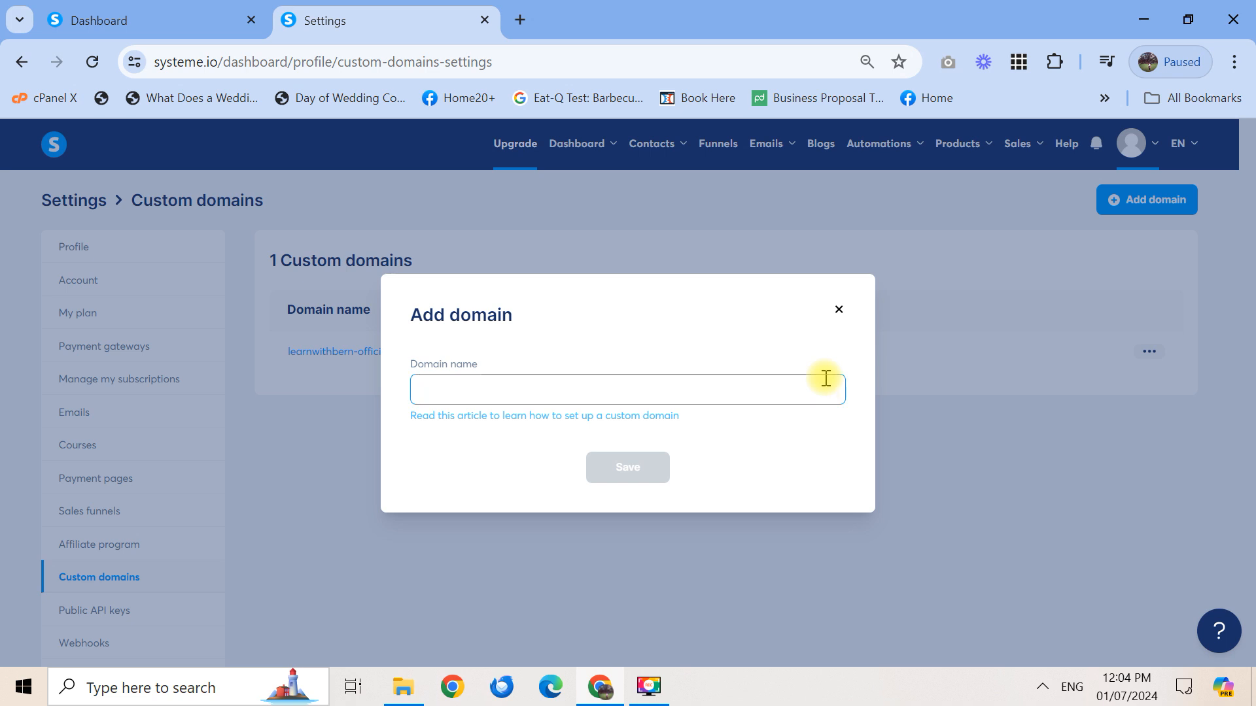
type("bianca")
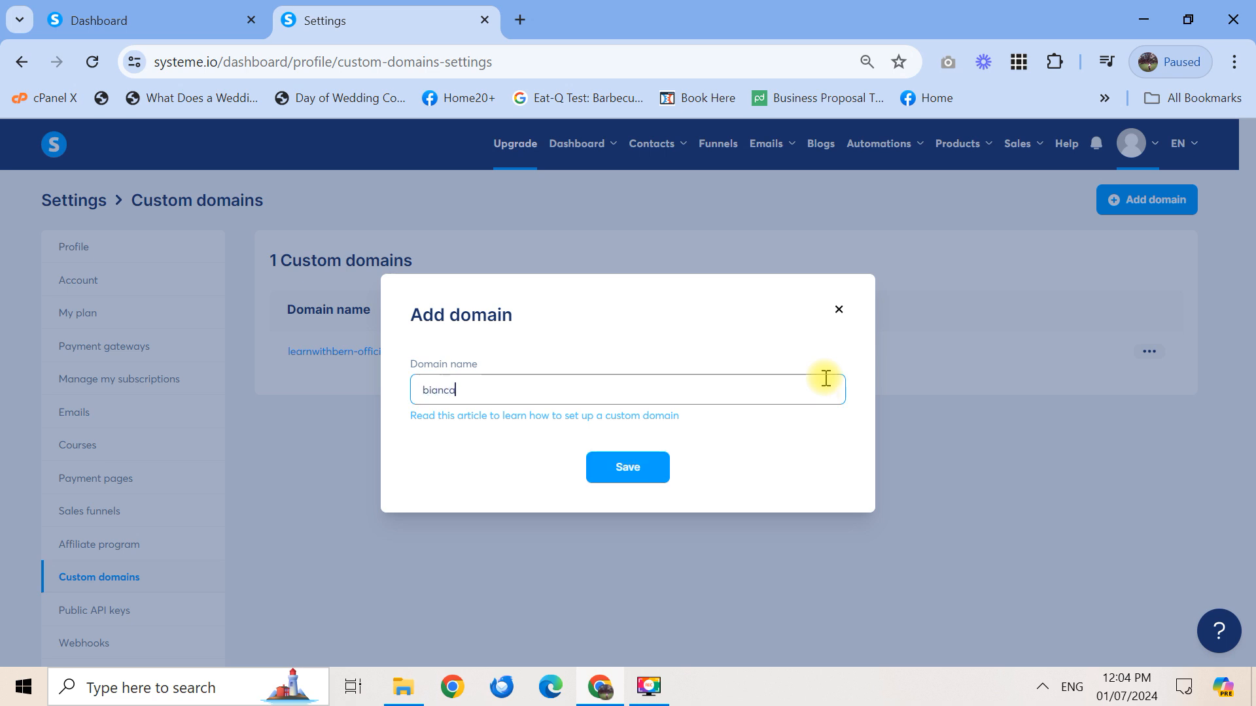
type("norberte.com")
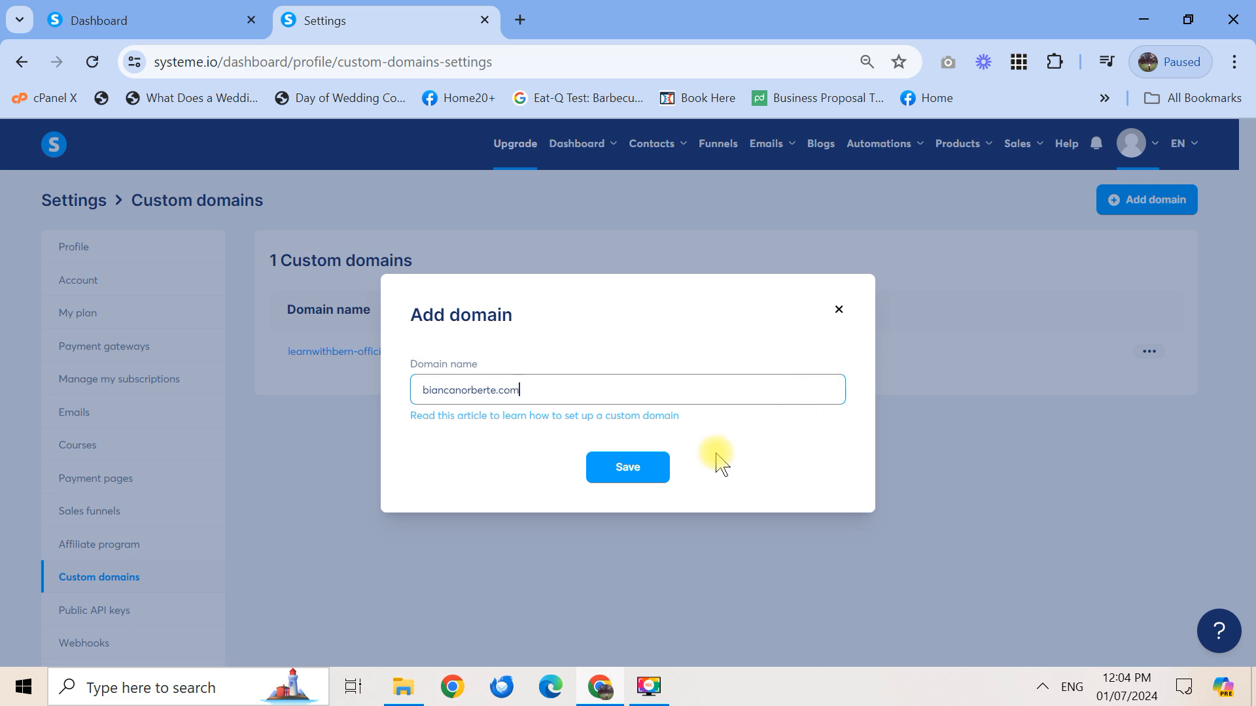
left_click(640, 465)
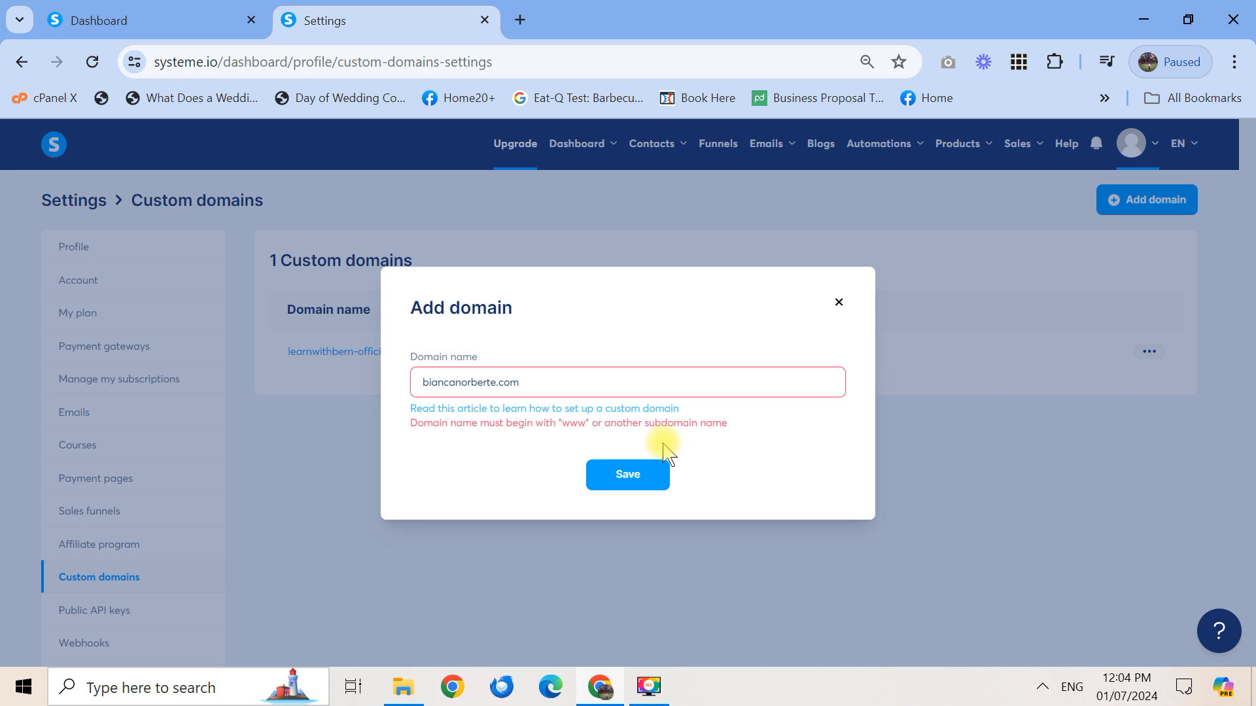
left_click(839, 303)
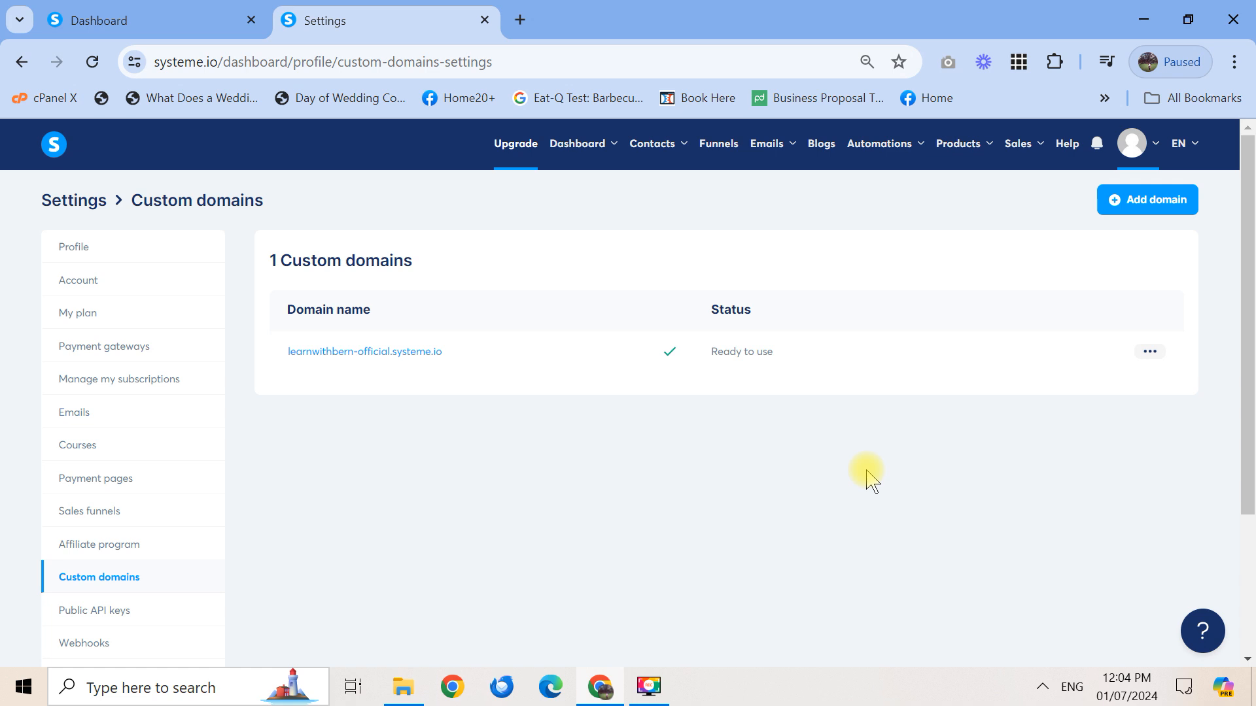
left_click(1248, 443)
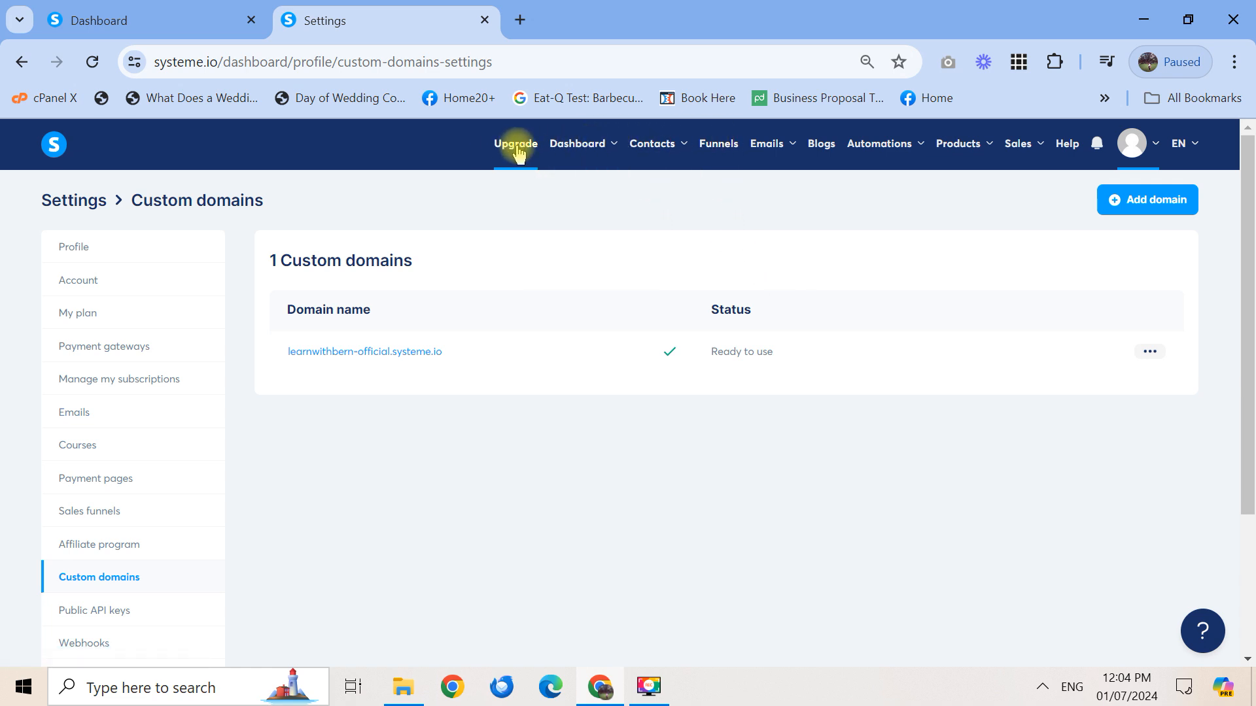
Go to the Funnels list from the top navigation bar
mouse_move(561, 151)
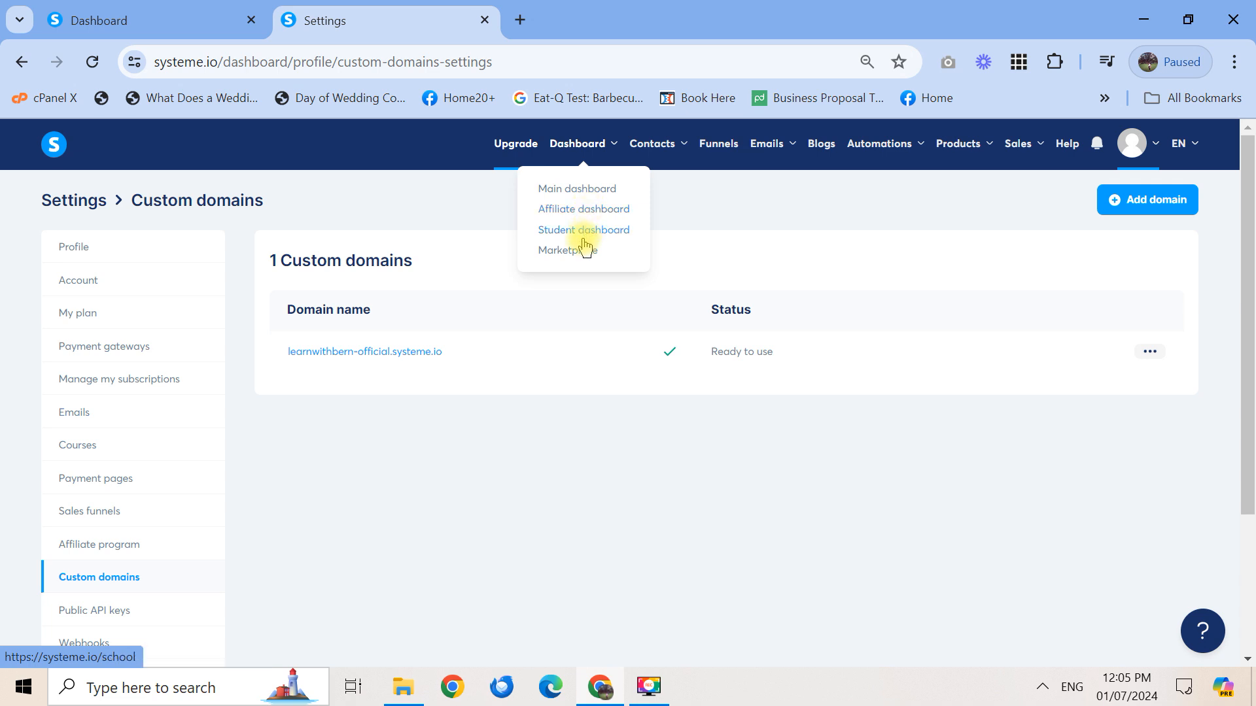
mouse_move(663, 149)
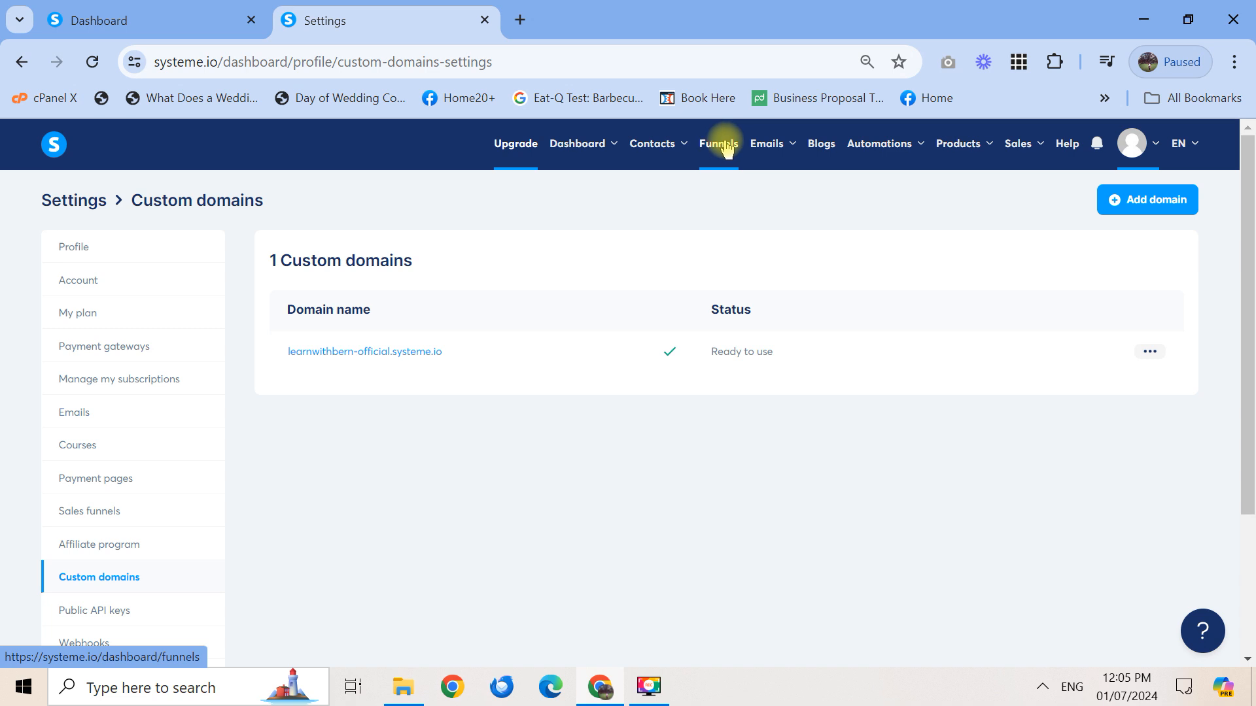
left_click(726, 148)
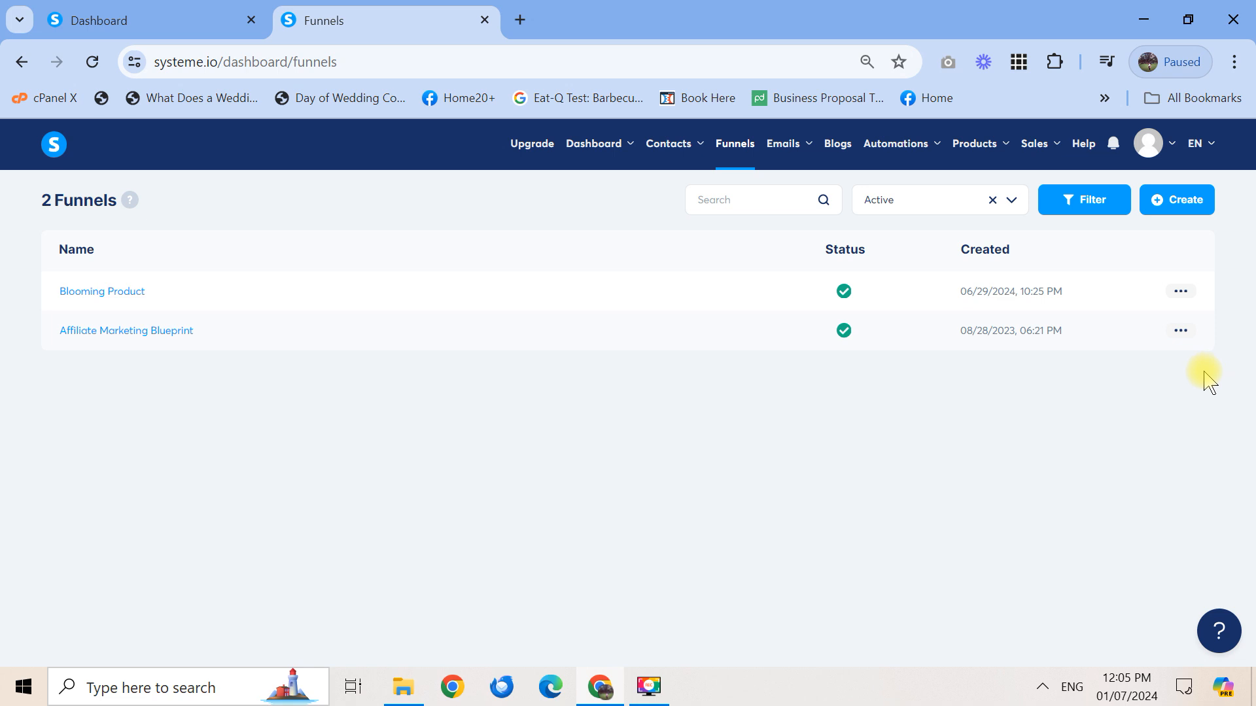
Delete the Affiliate Marketing Blueprint funnel, then Blooming Product, confirming each removal
left_click(1180, 330)
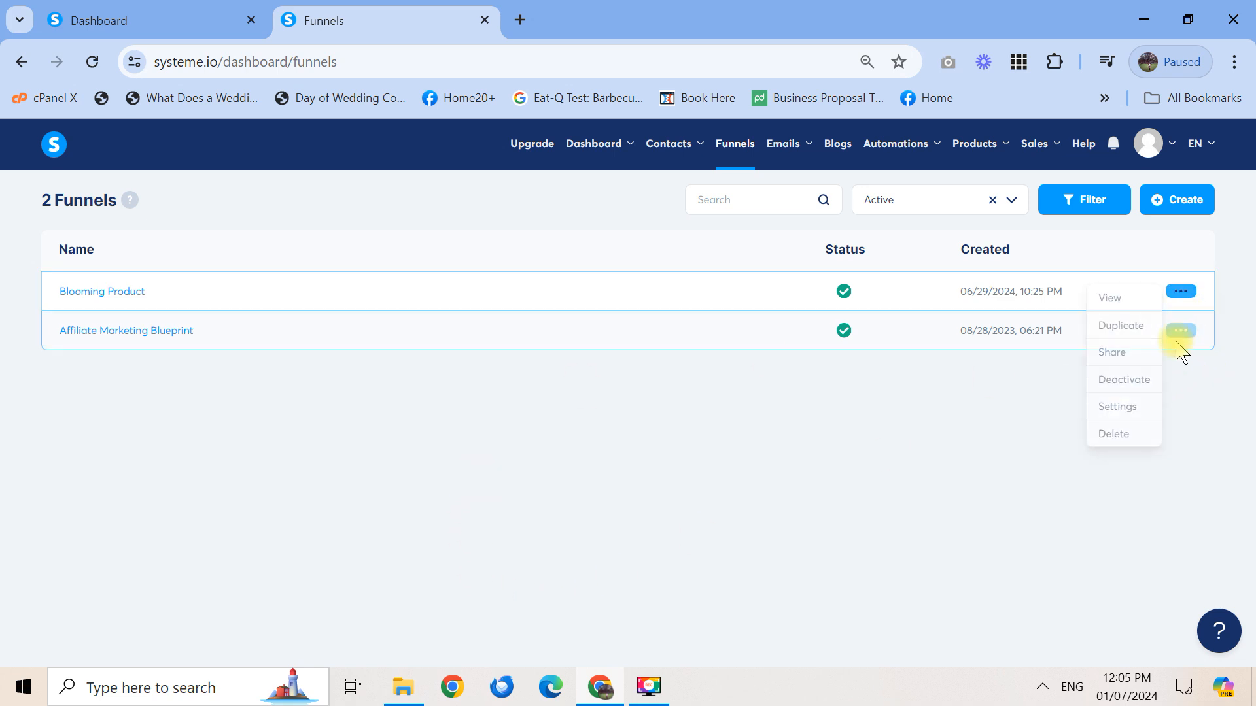
left_click(1180, 332)
left_click(1181, 331)
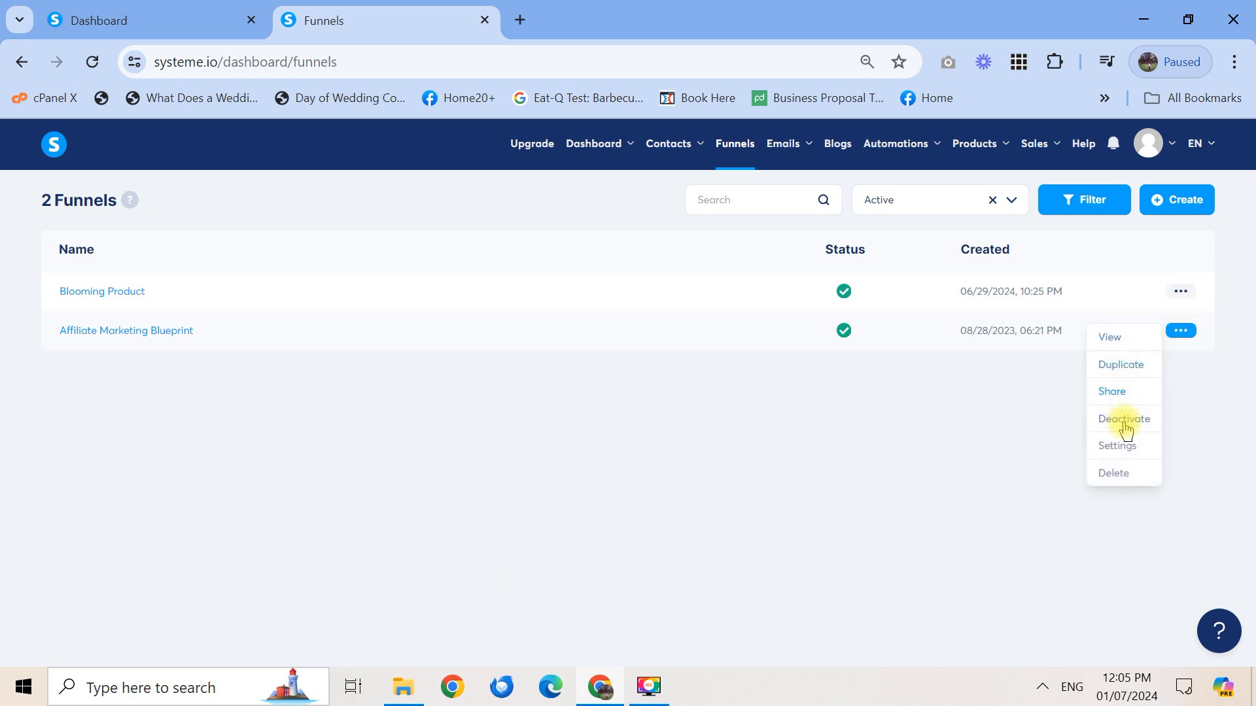
left_click(1124, 475)
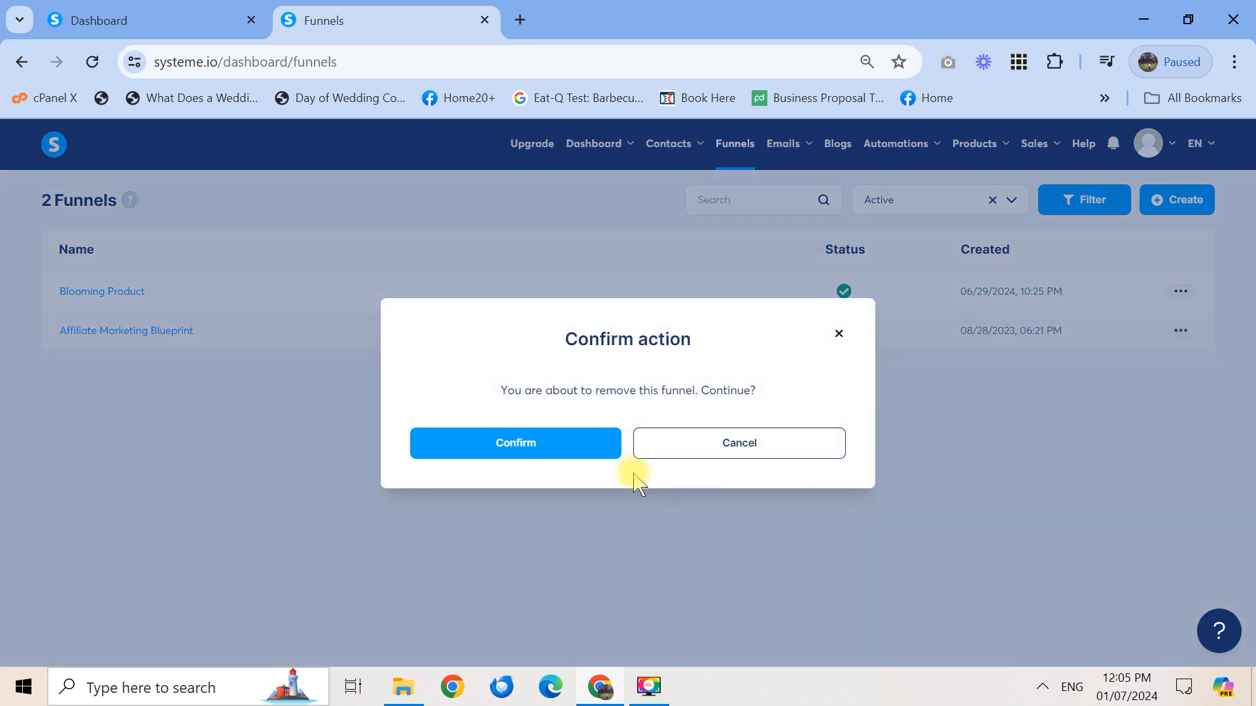
left_click(558, 447)
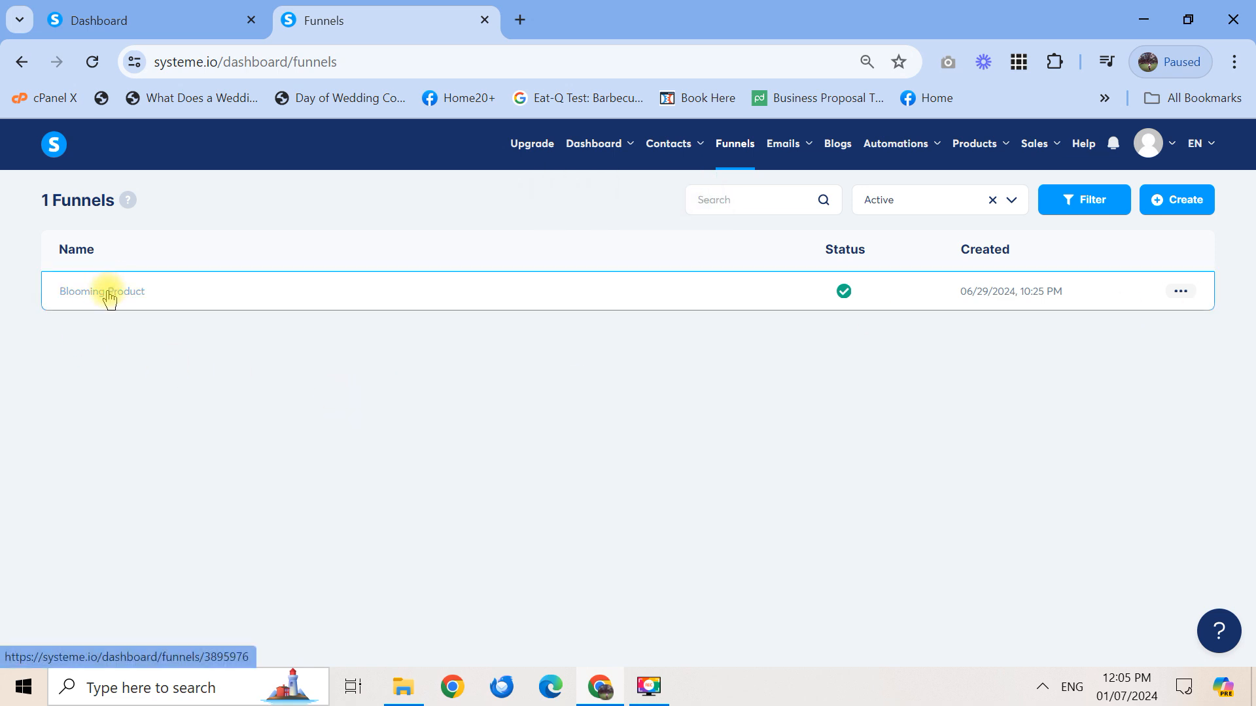
left_click(1180, 292)
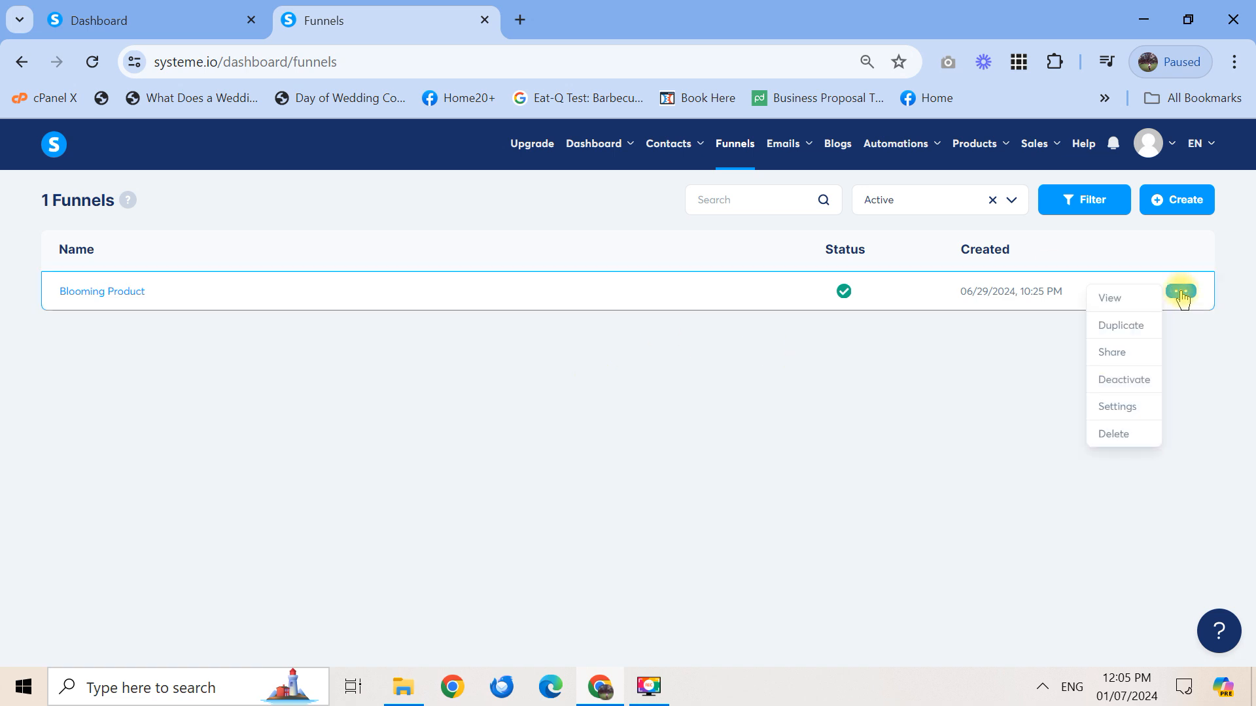
left_click(1115, 434)
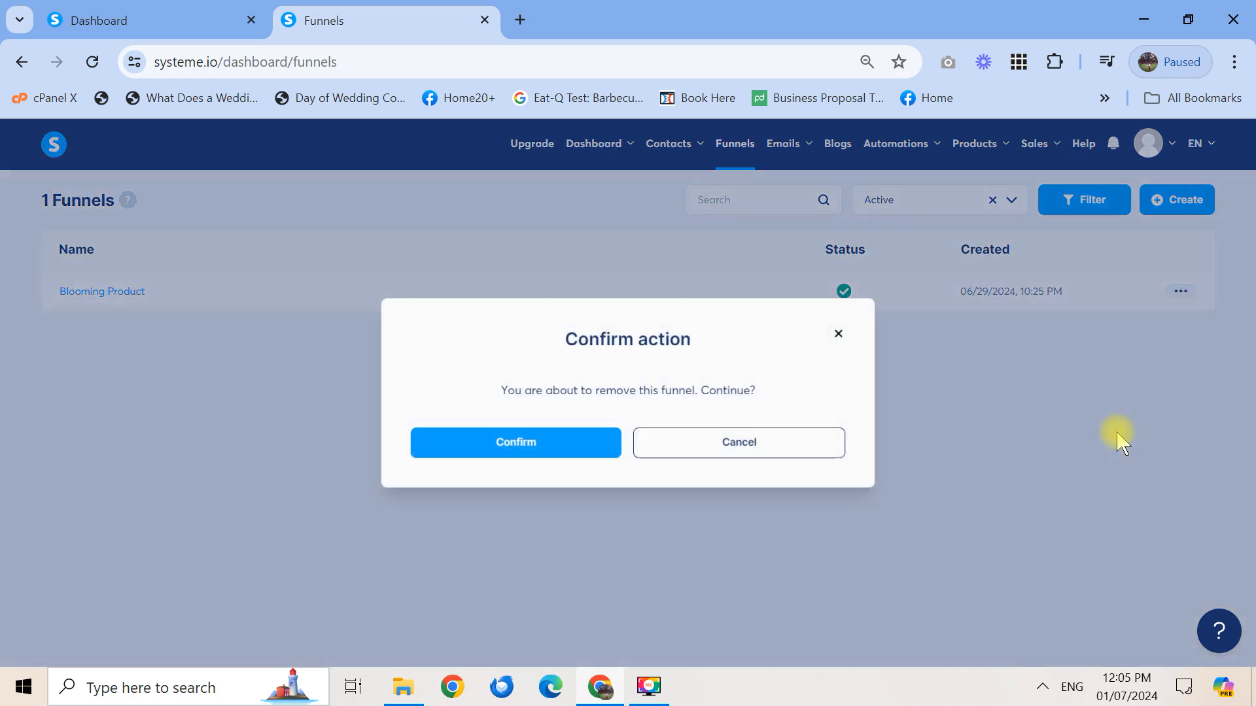
left_click(571, 458)
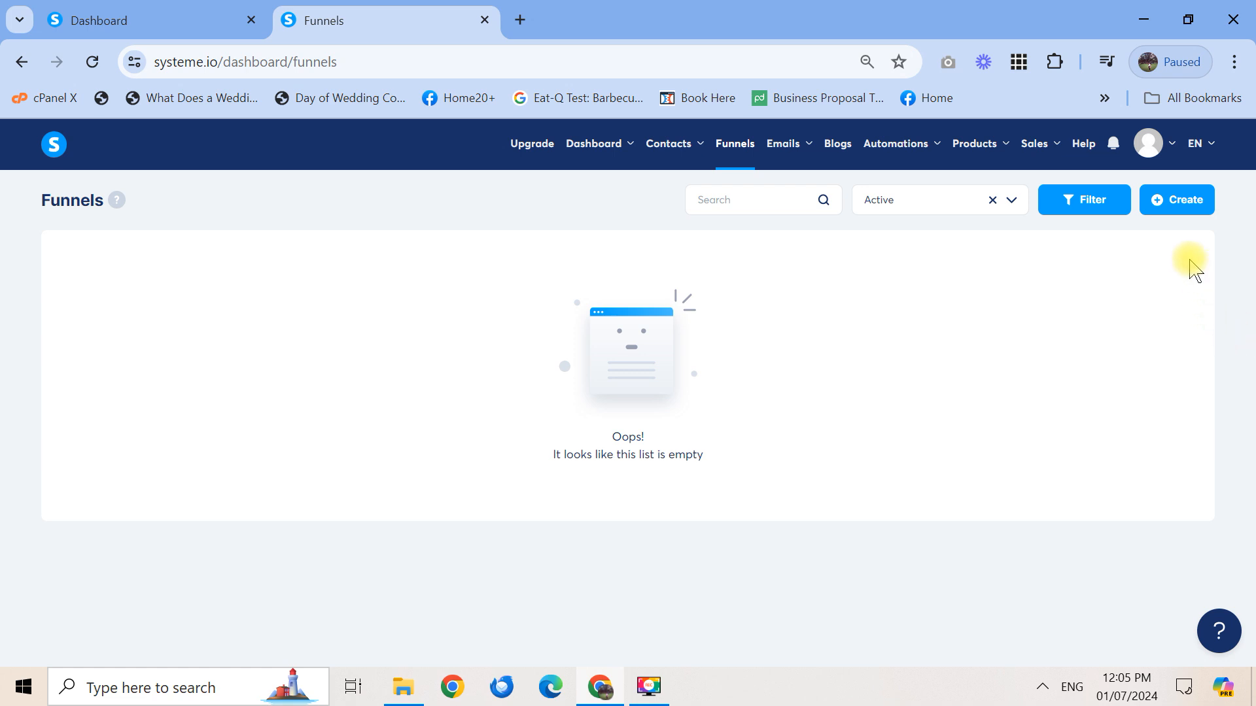
Start a new funnel named 'Blooming Products', keeping the only available funnel domain
left_click(1187, 203)
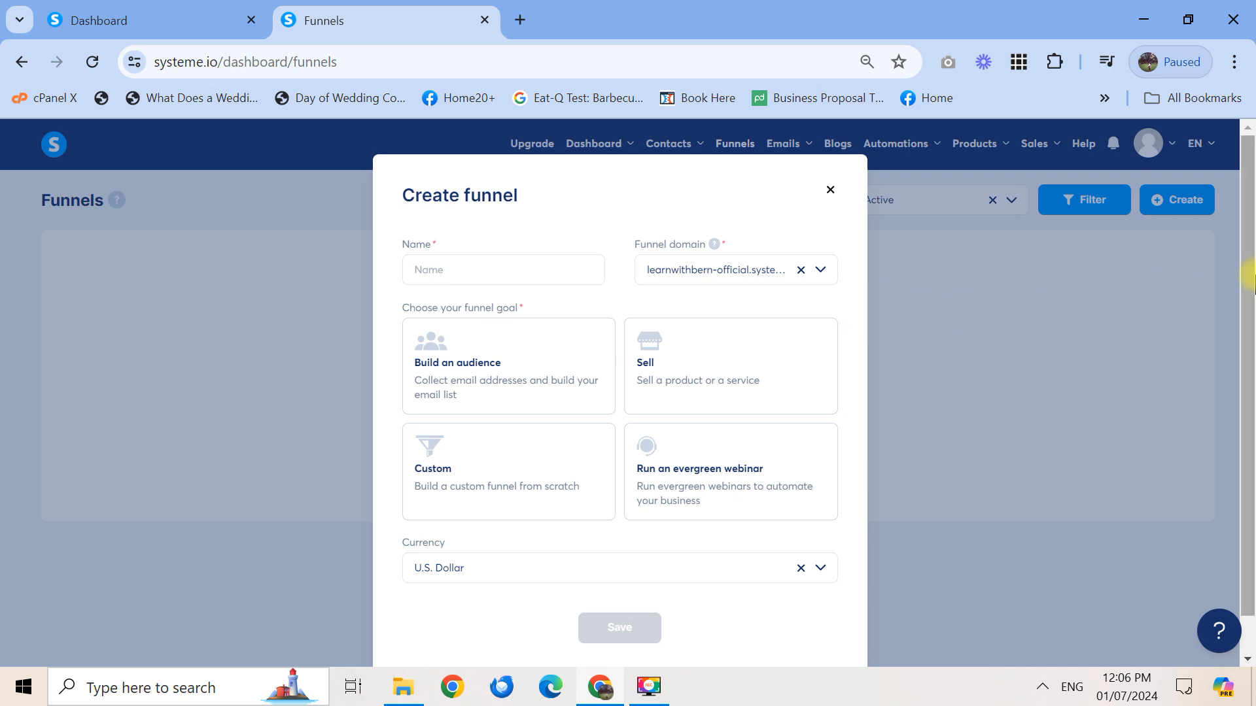
mouse_move(1251, 276)
left_mouse_down()
mouse_move(1250, 342)
mouse_move(1250, 285)
left_mouse_up()
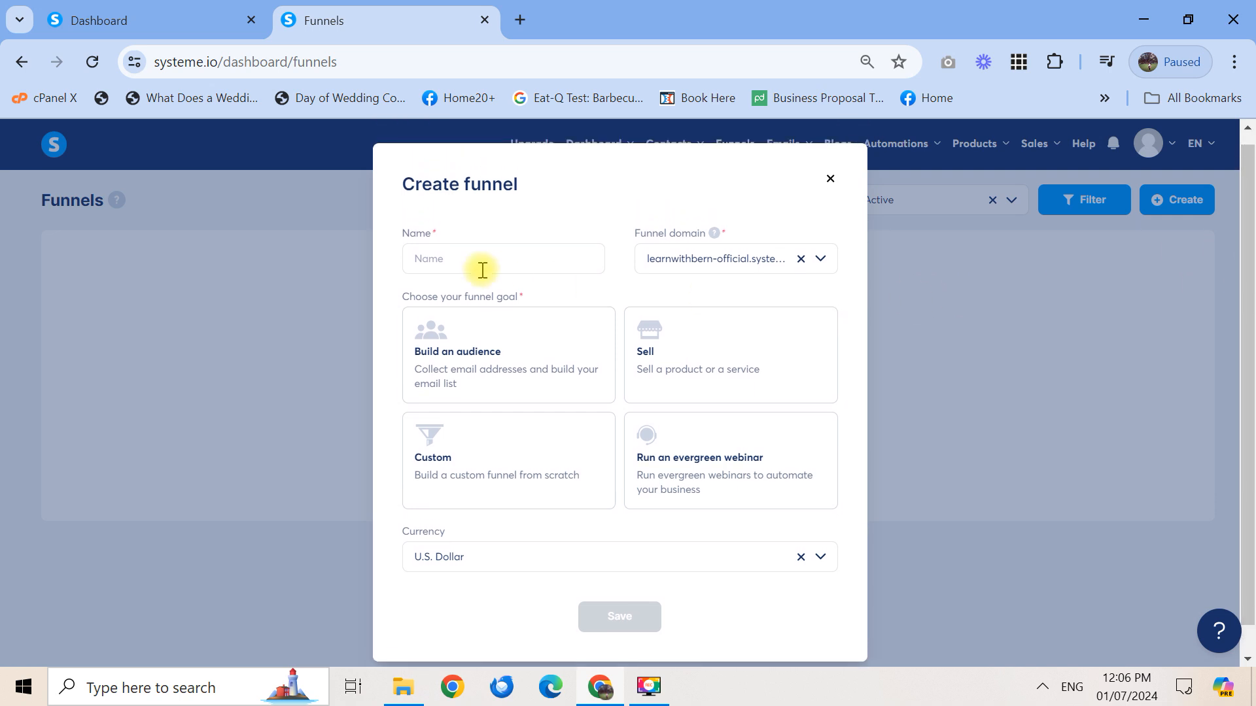
left_click(465, 259)
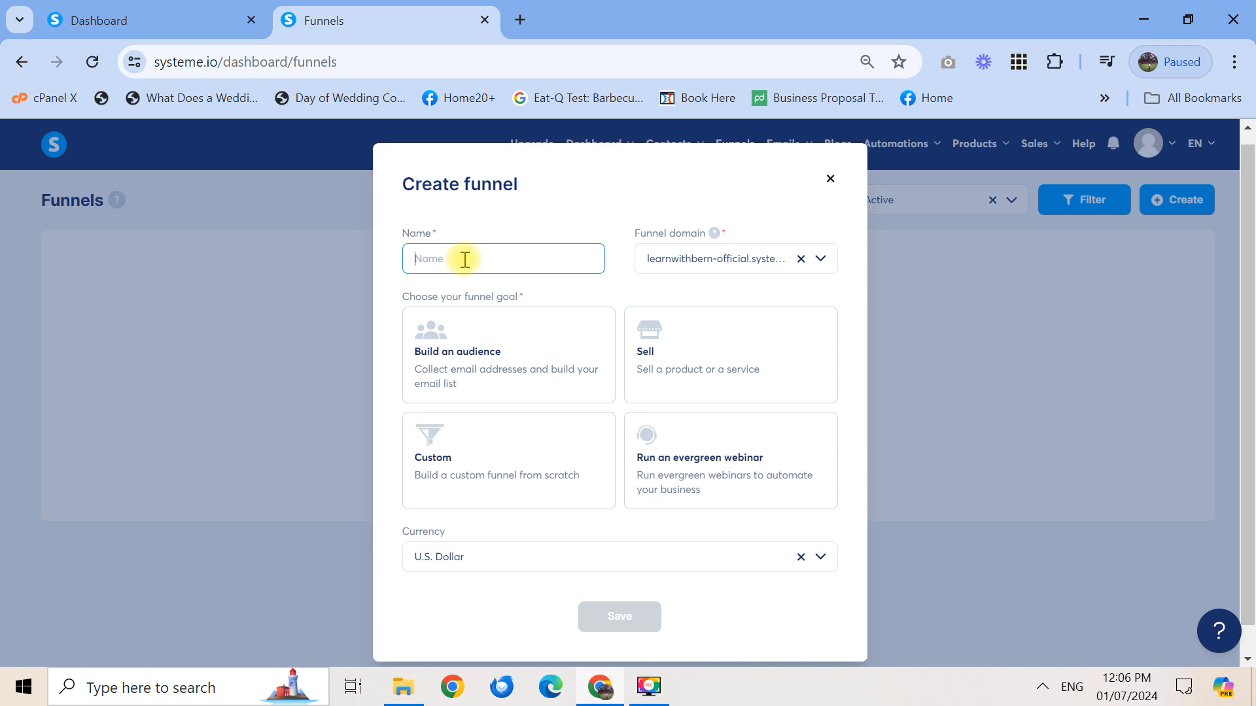
type("Blooming Products")
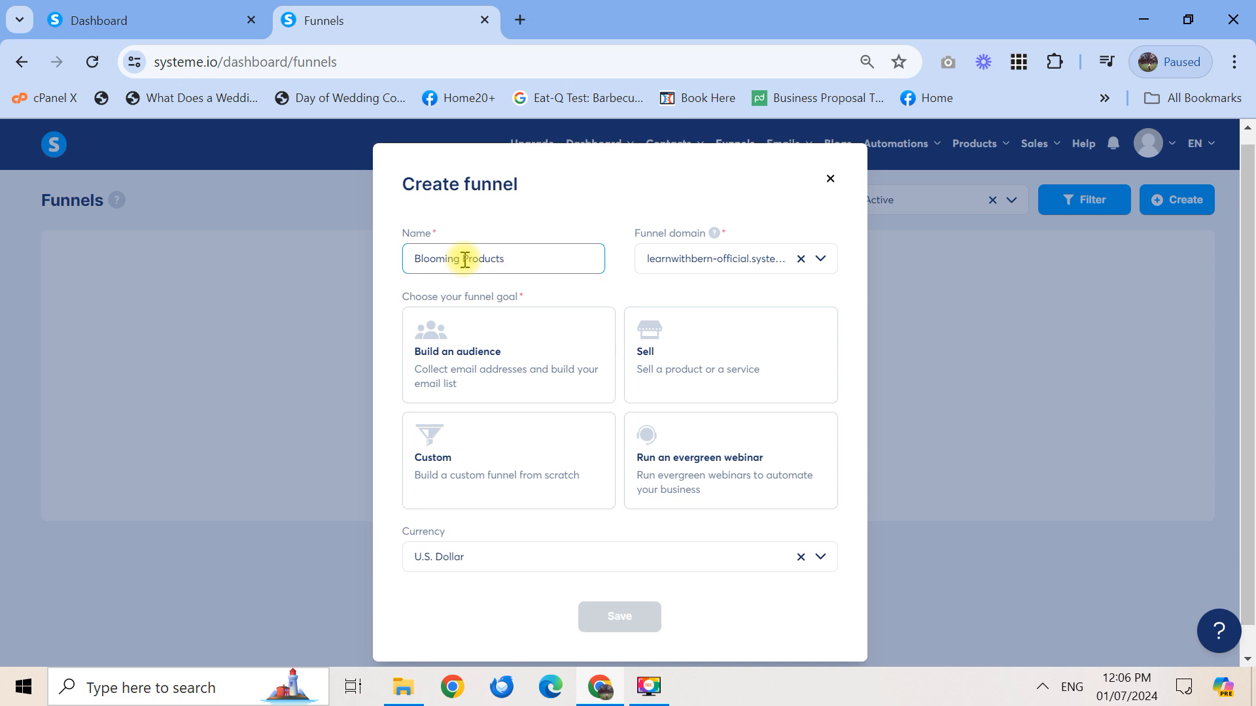
right_click(722, 261)
left_click(699, 260)
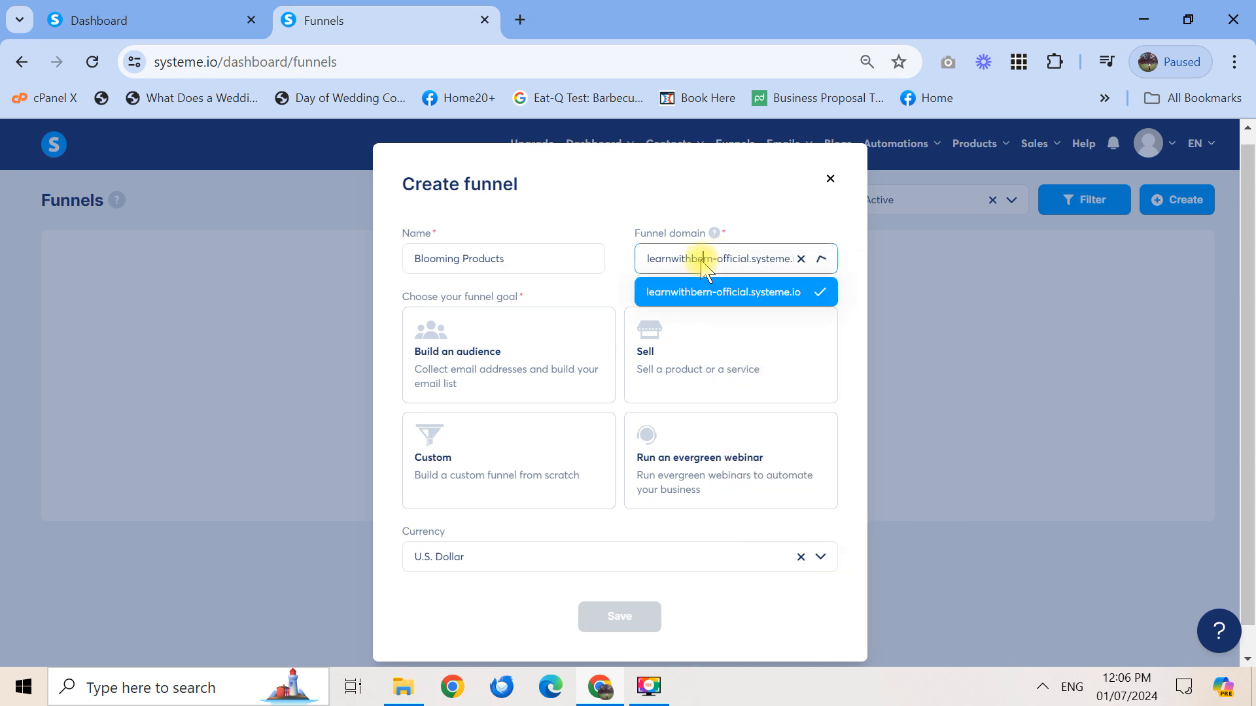
left_click(799, 228)
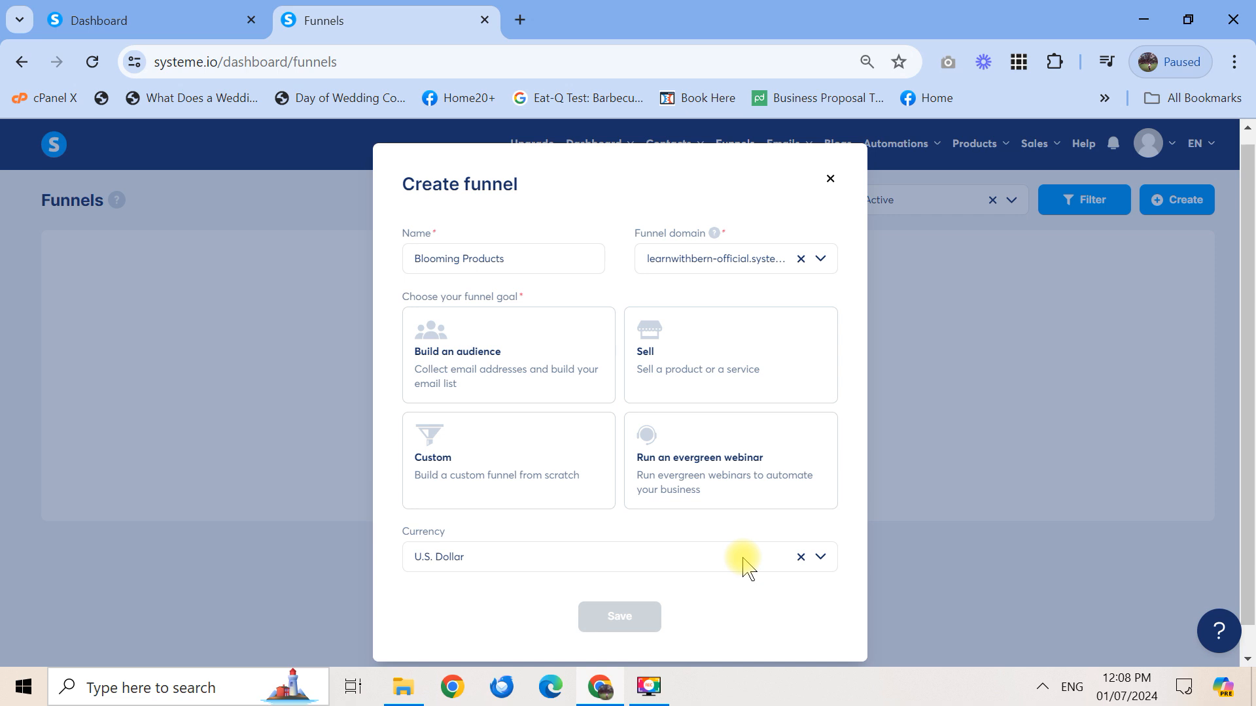
Choose the Build an audience goal and save the Blooming Products funnel
left_click(557, 356)
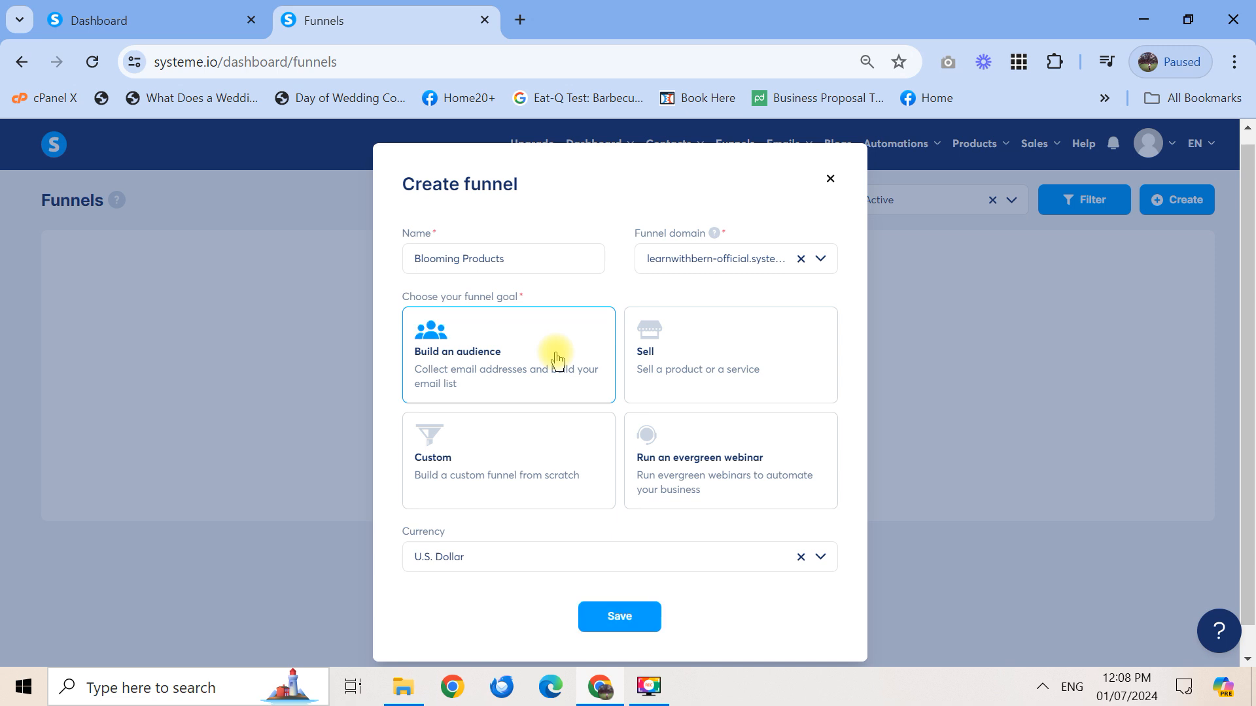
left_click(621, 616)
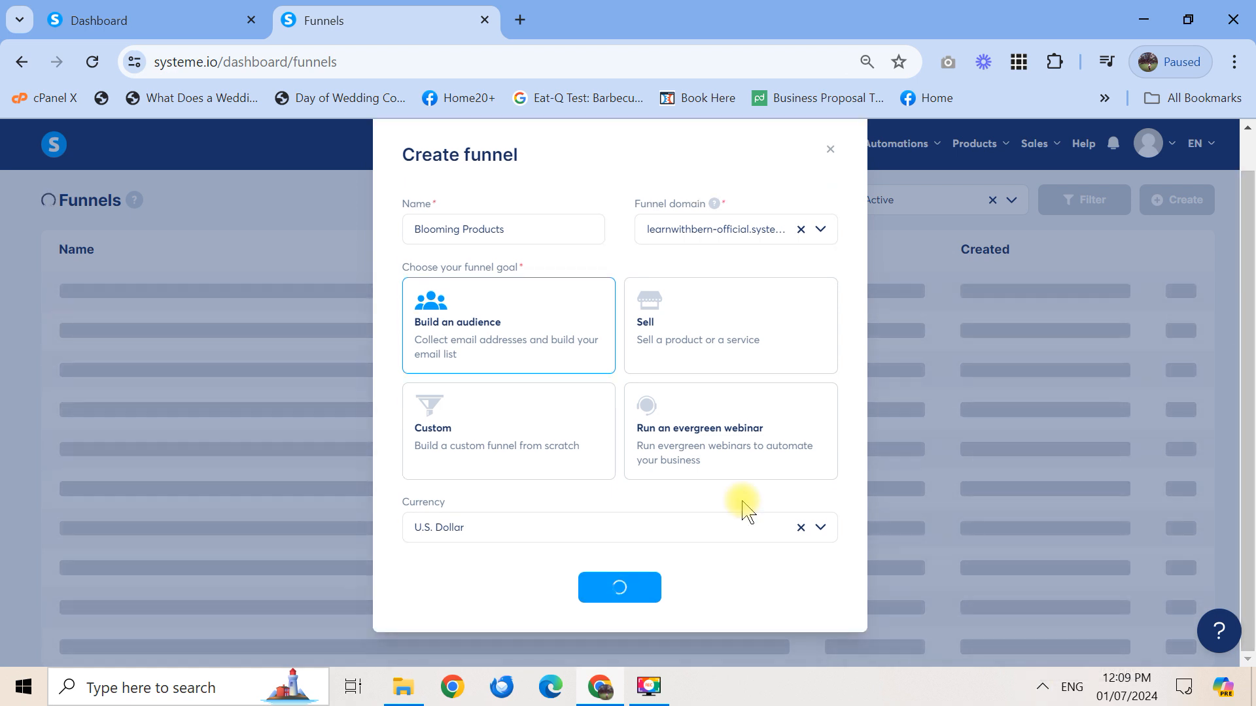
left_click(647, 690)
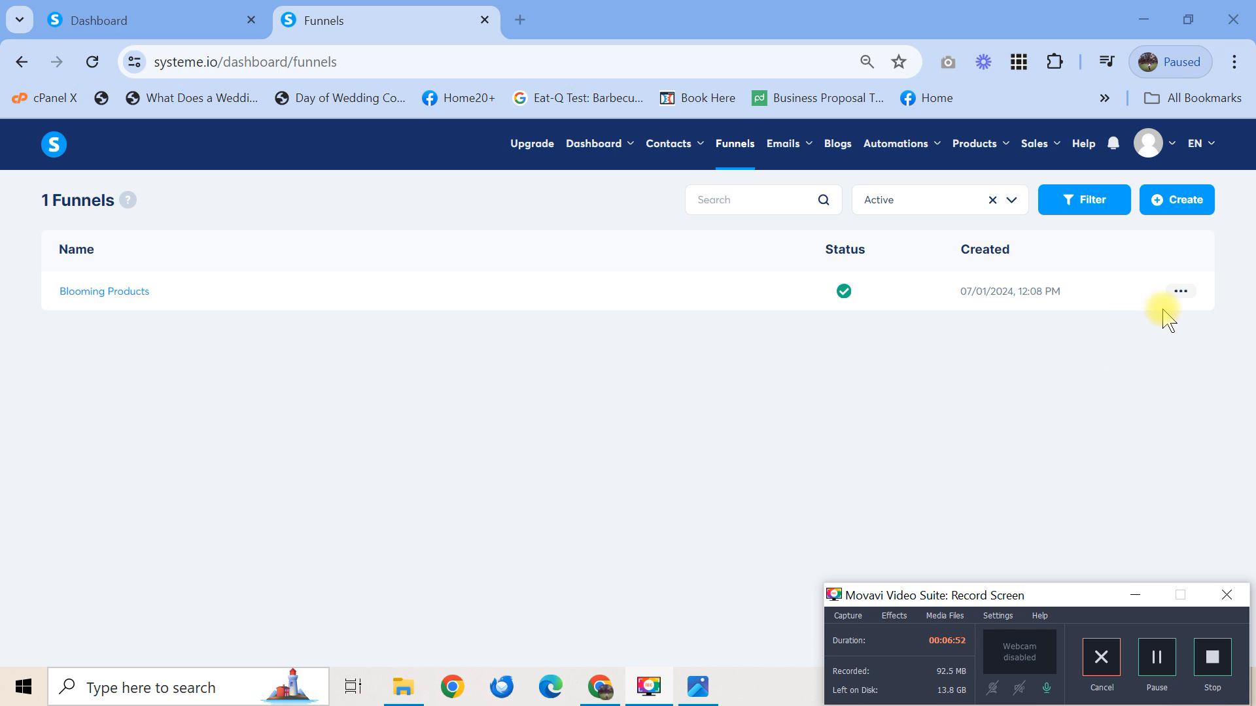
left_click(1182, 293)
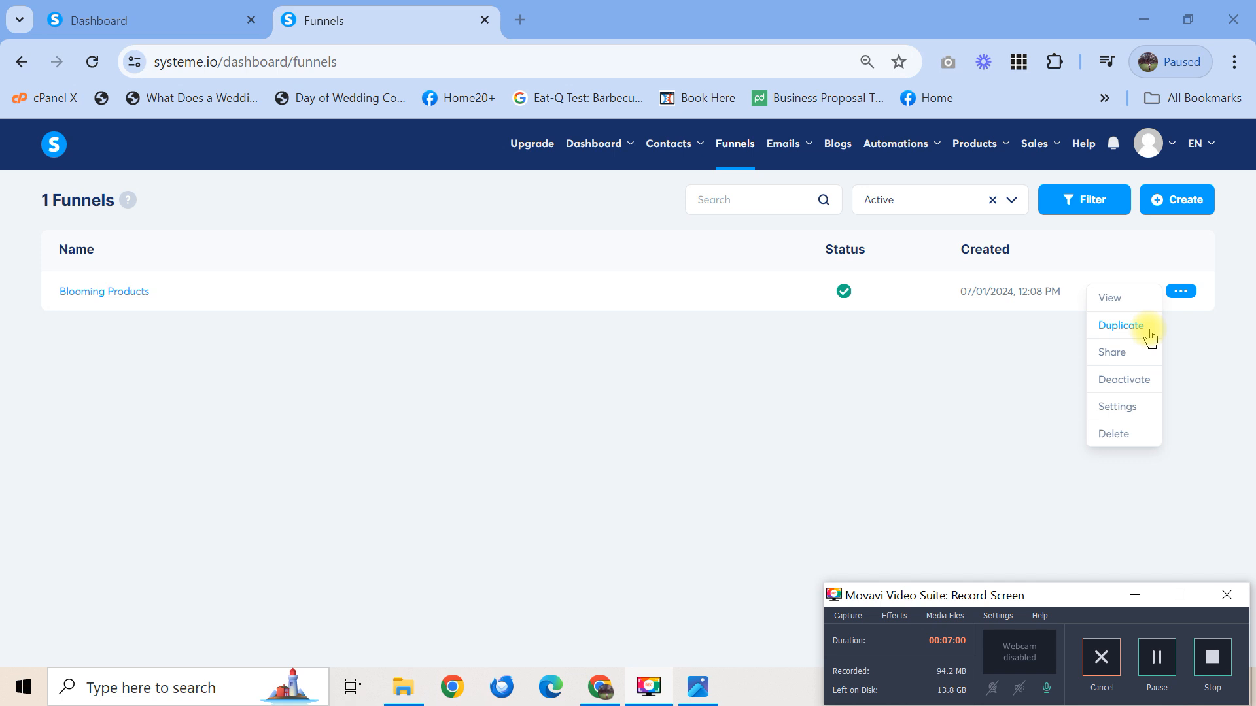
left_click(1128, 410)
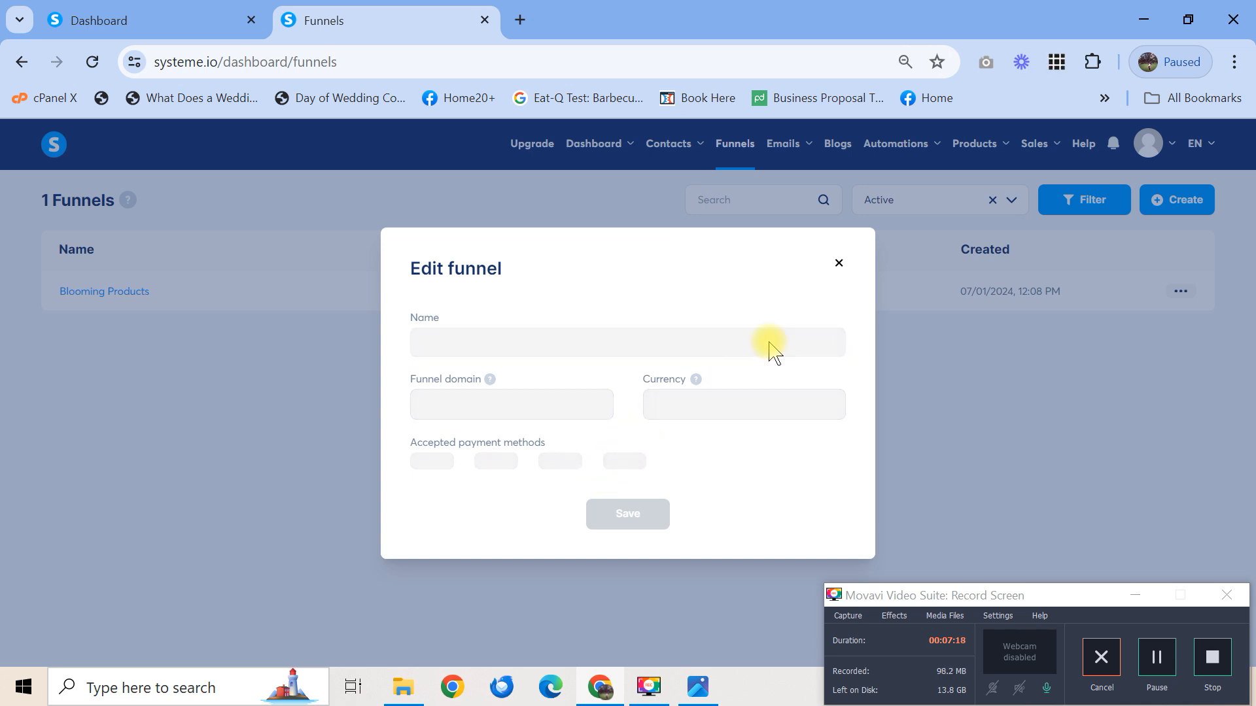
left_click(839, 265)
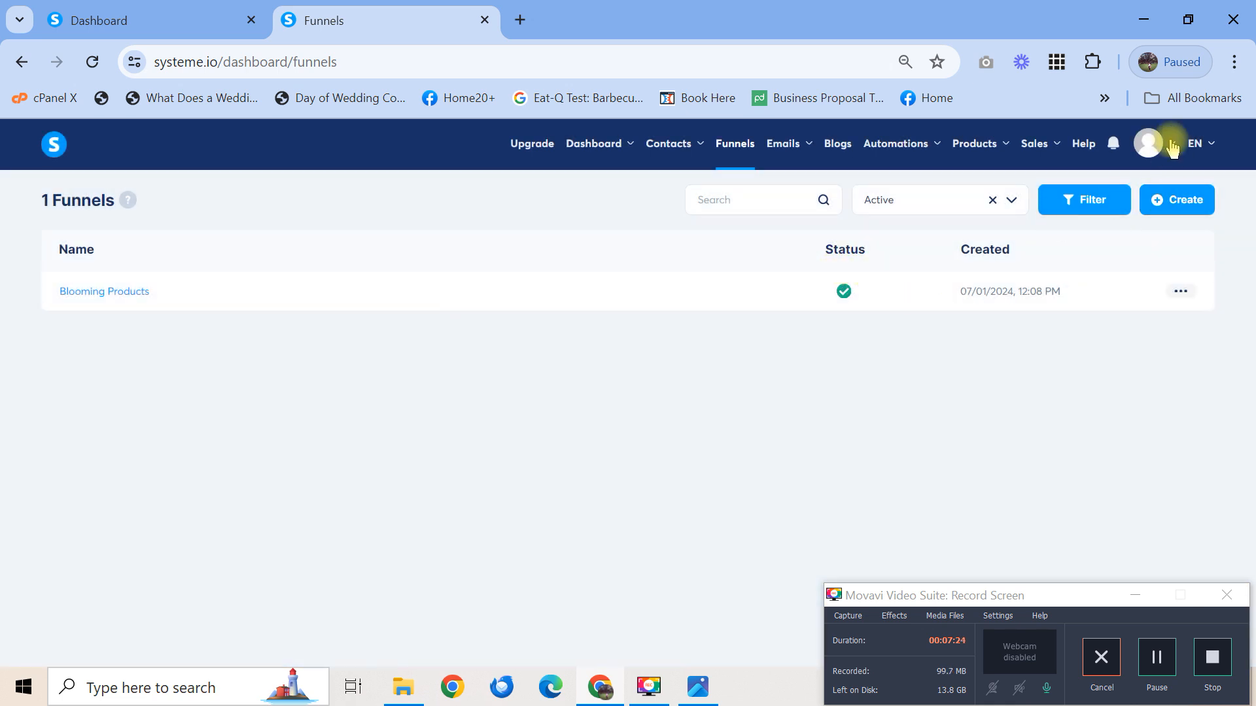
Open account Settings in a new tab and go to the Payment gateways page
mouse_move(1171, 147)
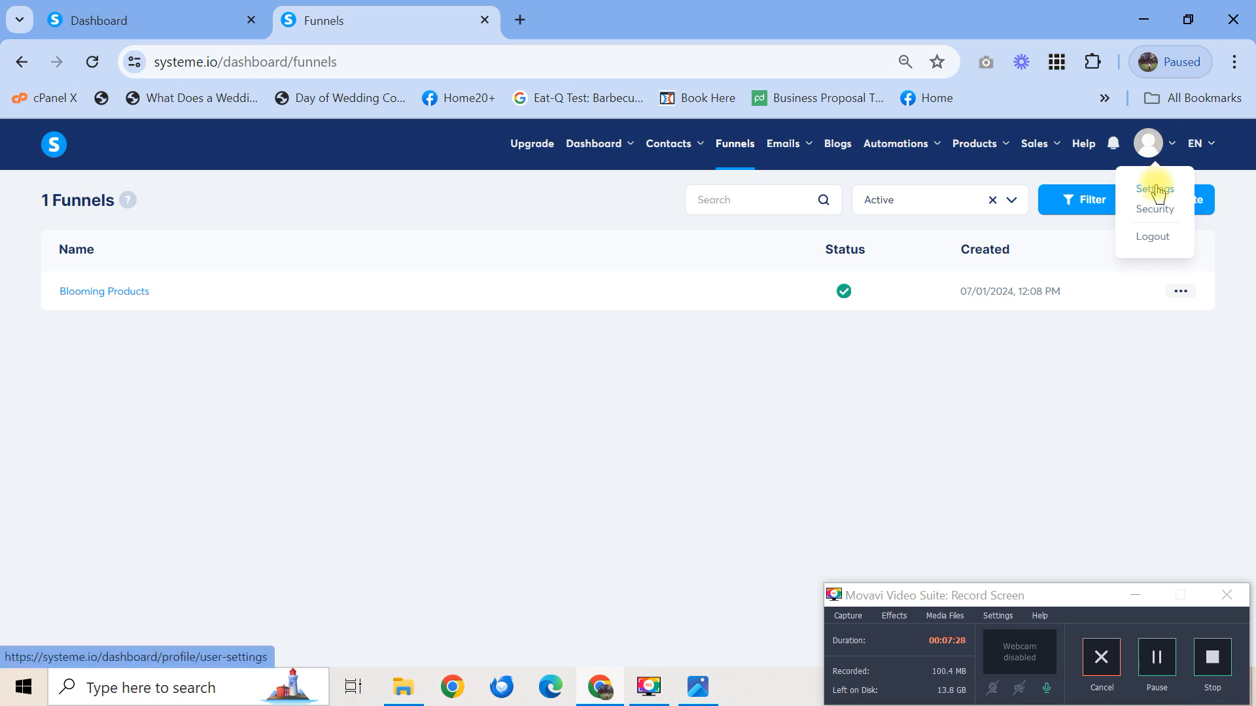
middle_click(1155, 190)
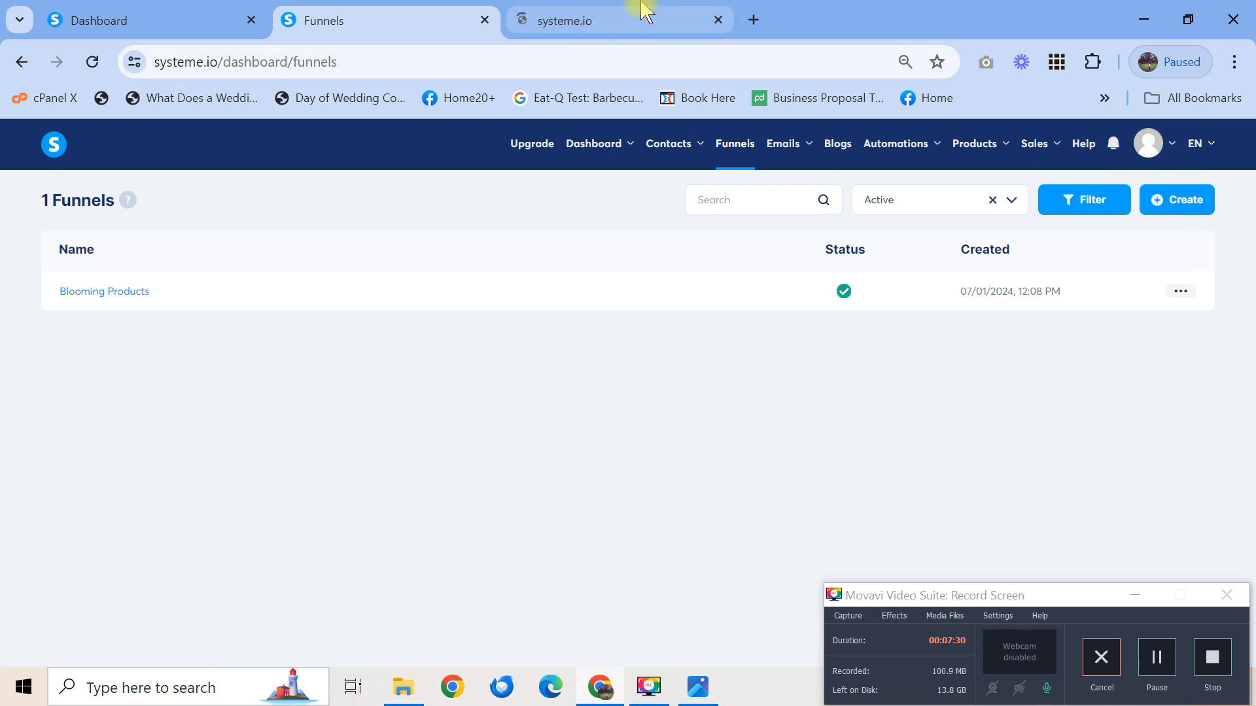
left_click(636, 20)
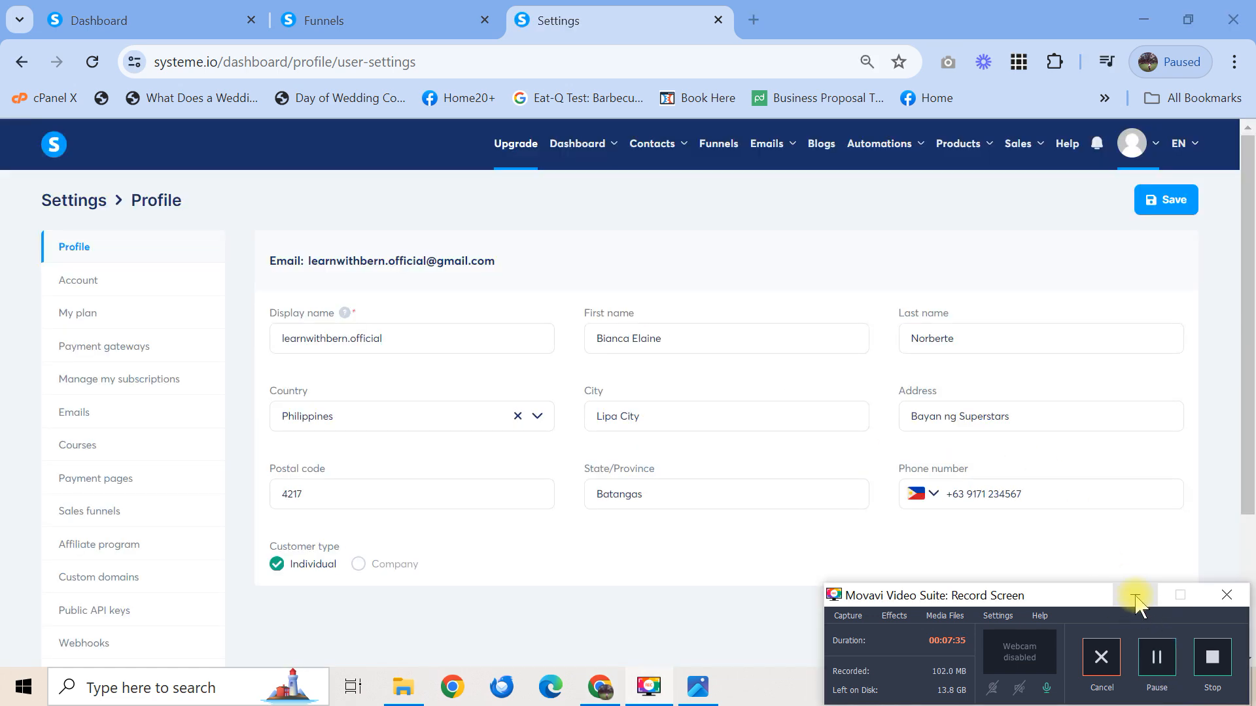
left_click(1136, 599)
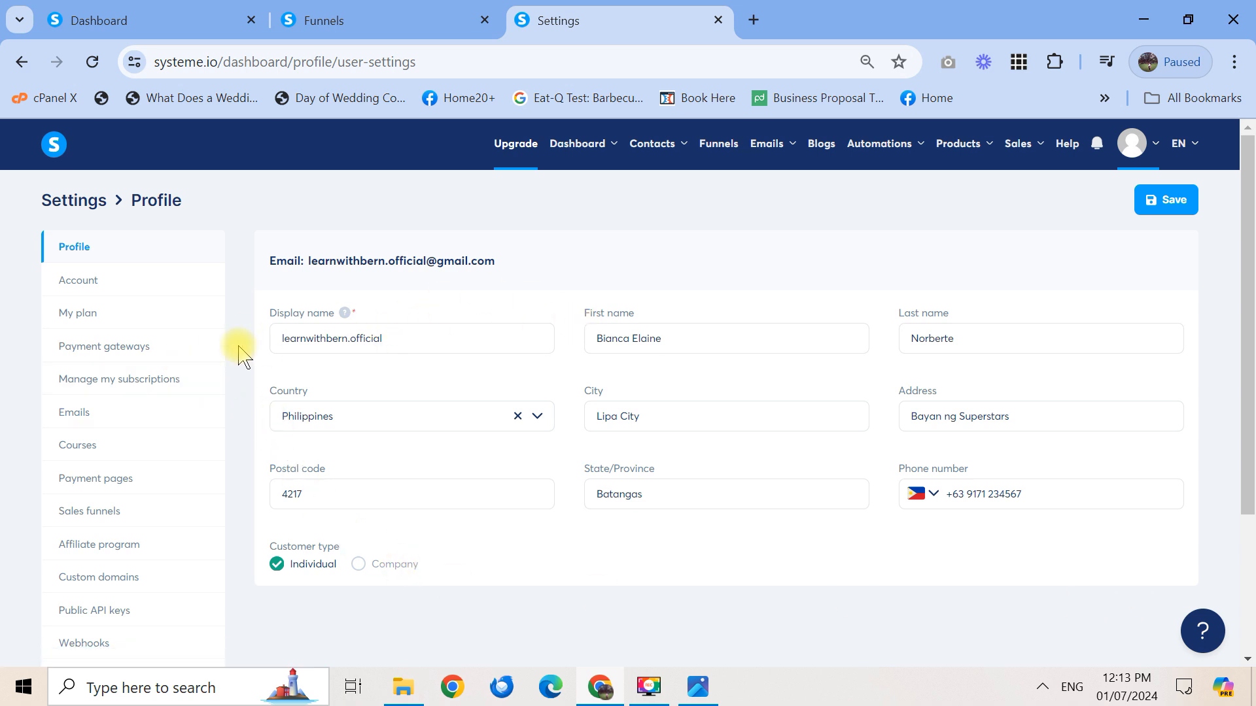
left_click(126, 354)
scroll(124, 351, "down", 1)
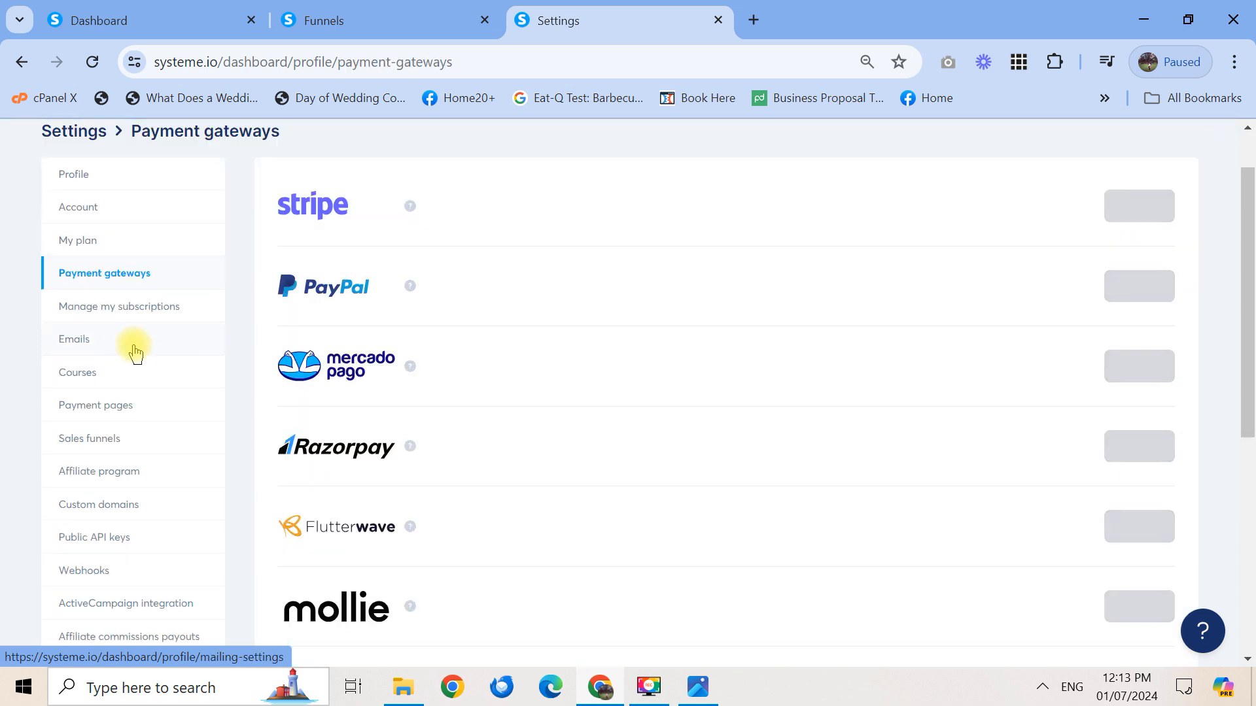
left_click_drag(1251, 292, 1250, 255)
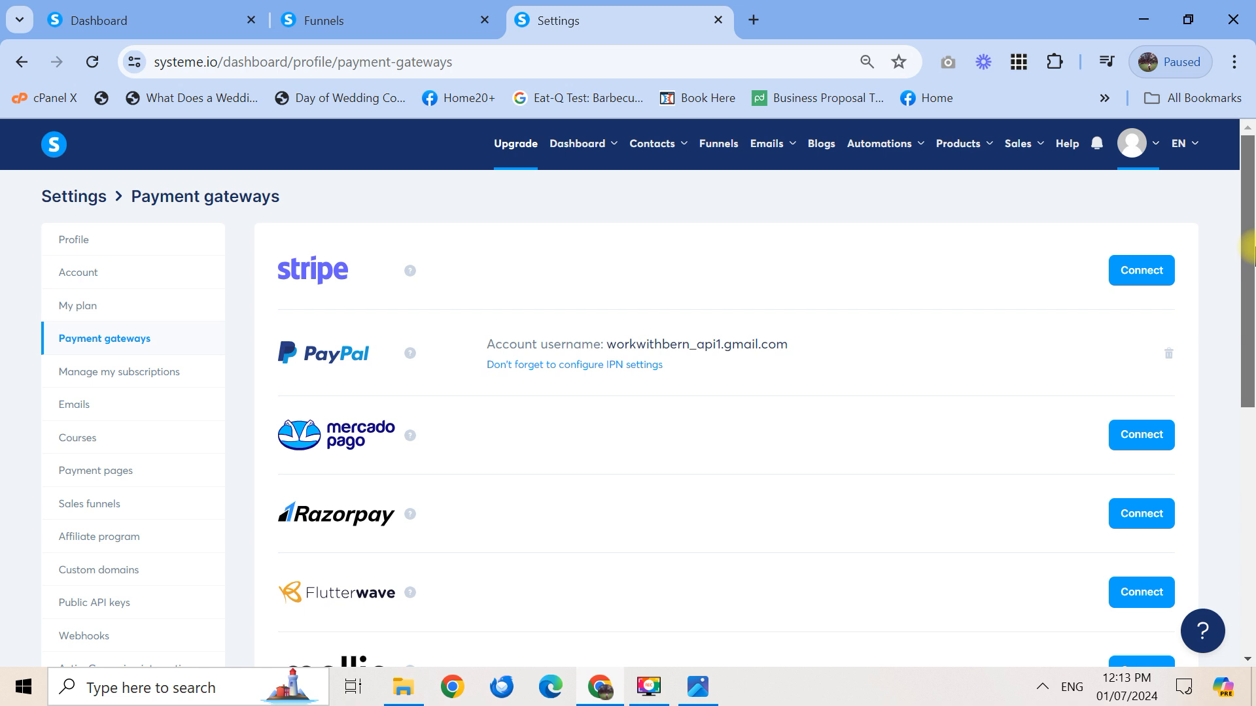
left_click_drag(1249, 248, 1251, 173)
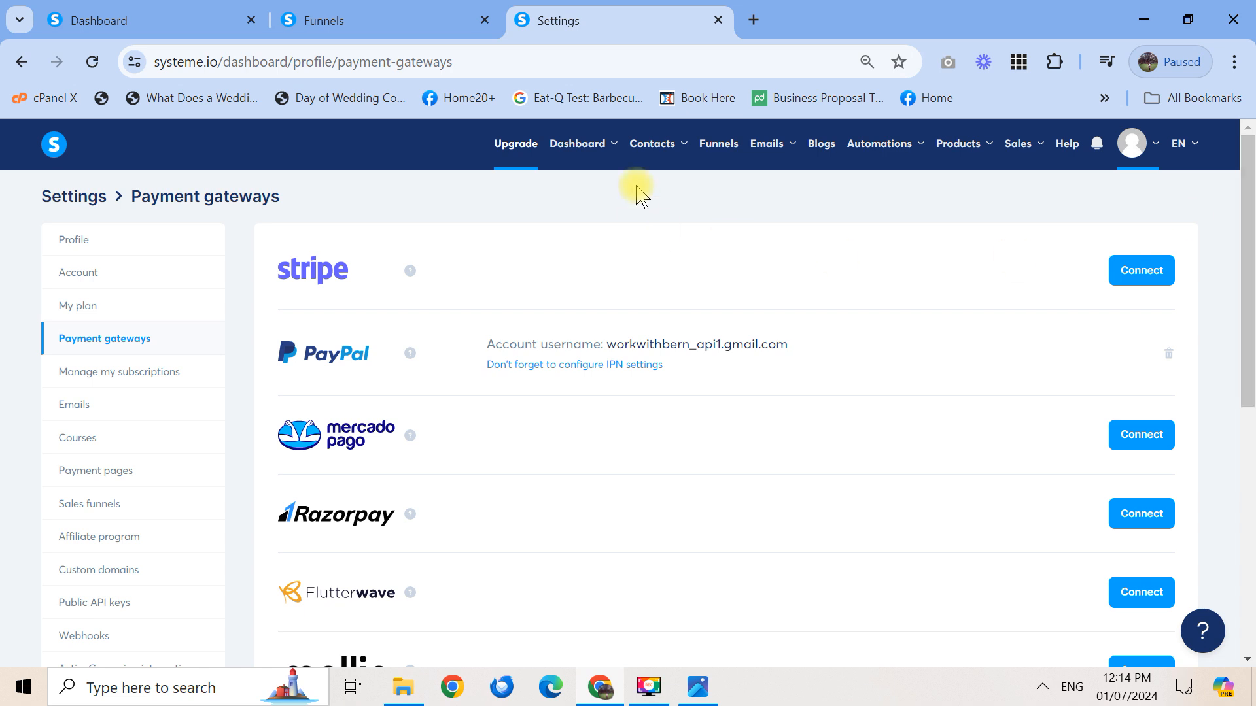
left_click(718, 20)
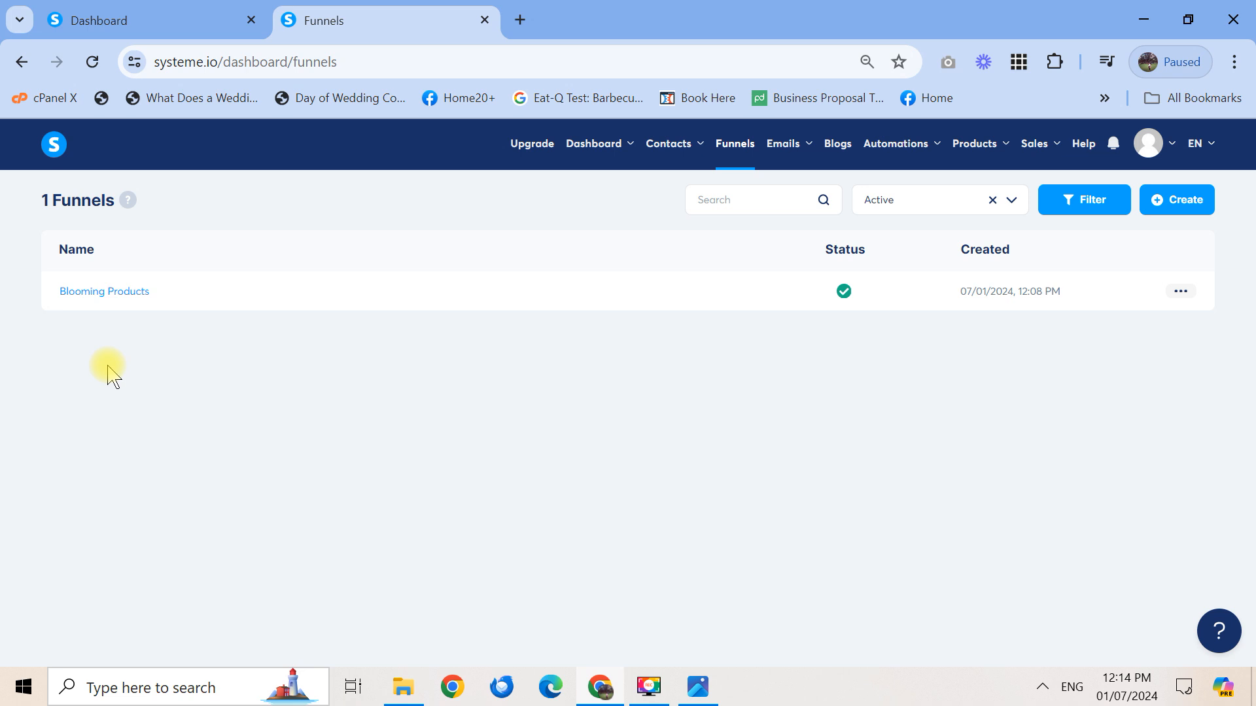
Open the Blooming Products funnel from the Funnels list
left_click(107, 294)
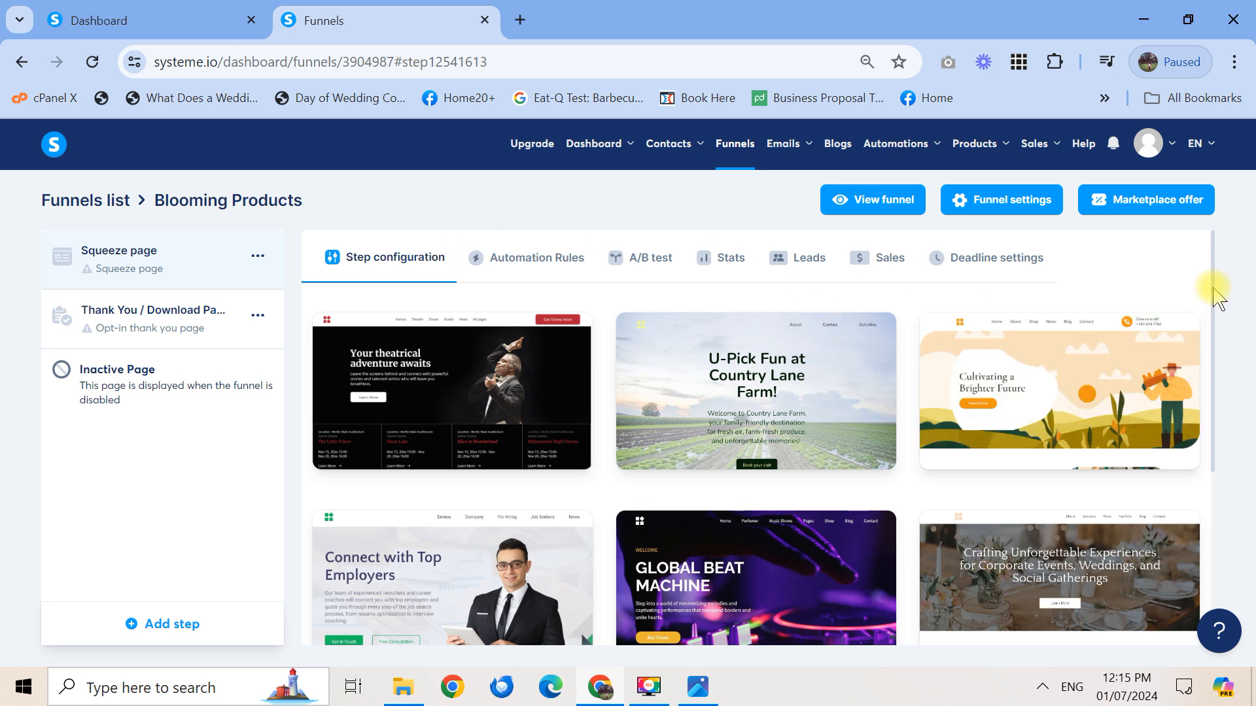
scroll(1213, 314, "down", 3)
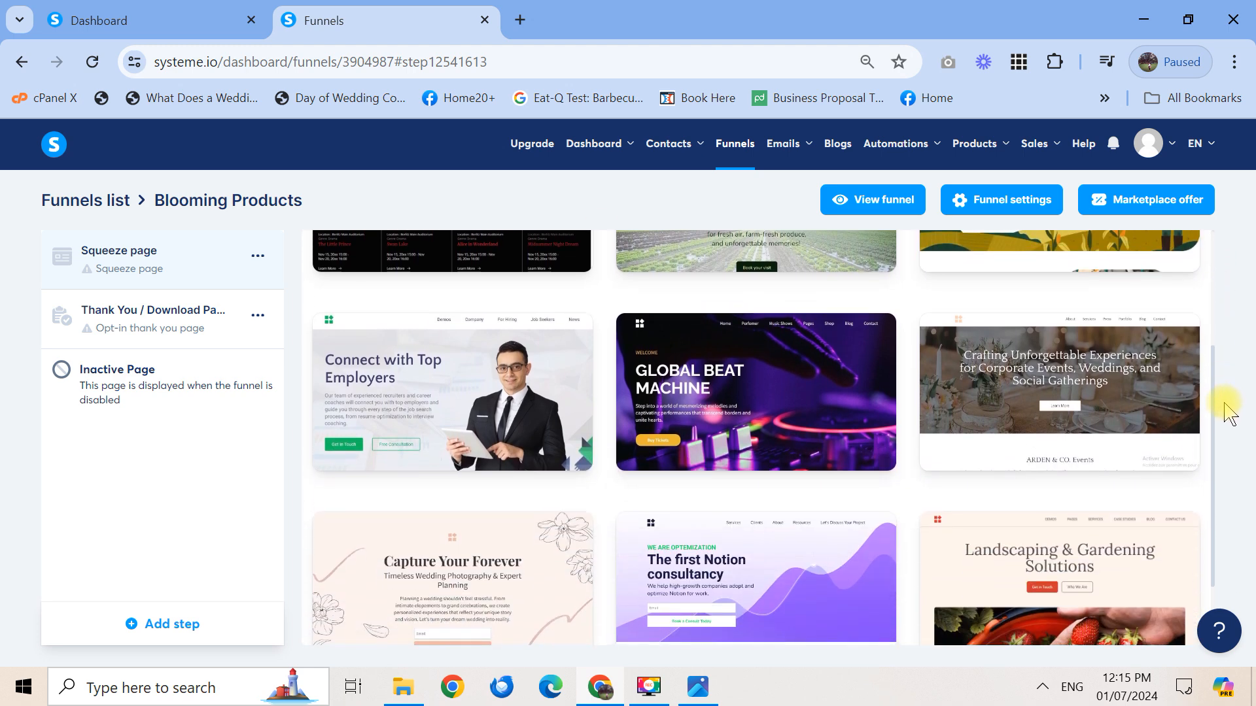
scroll(1229, 412, "up", 3)
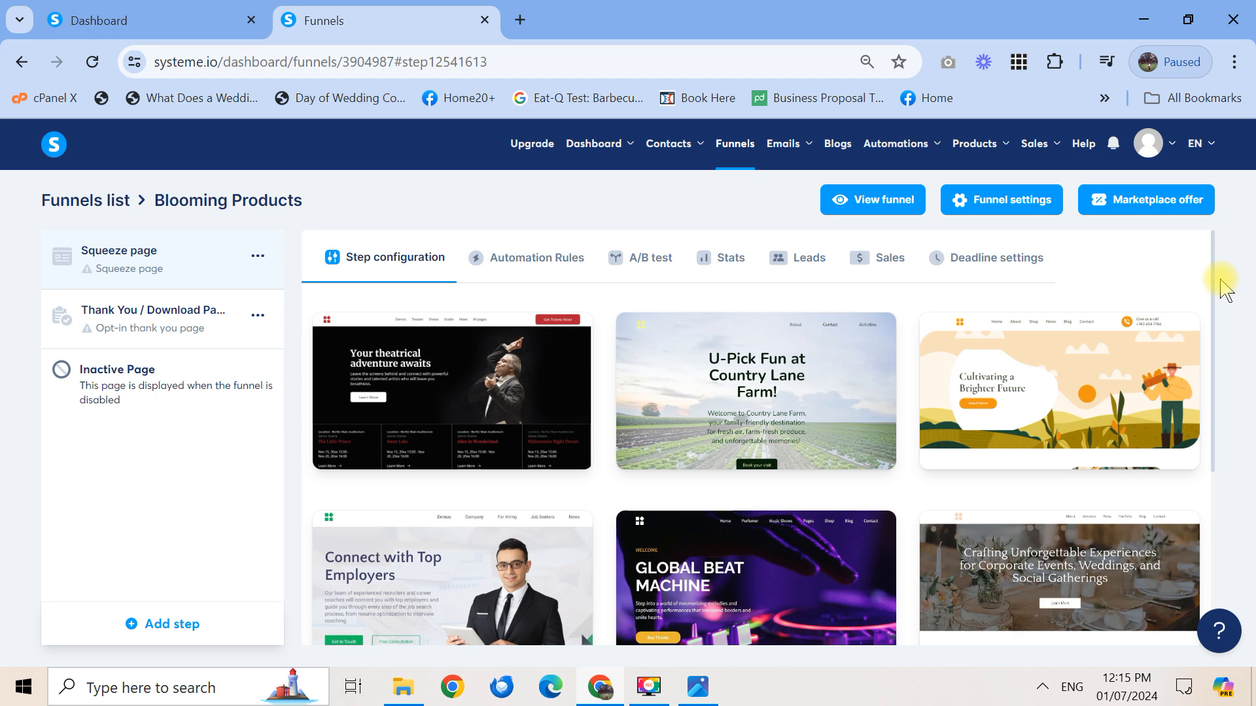
left_click_drag(1214, 288, 1218, 262)
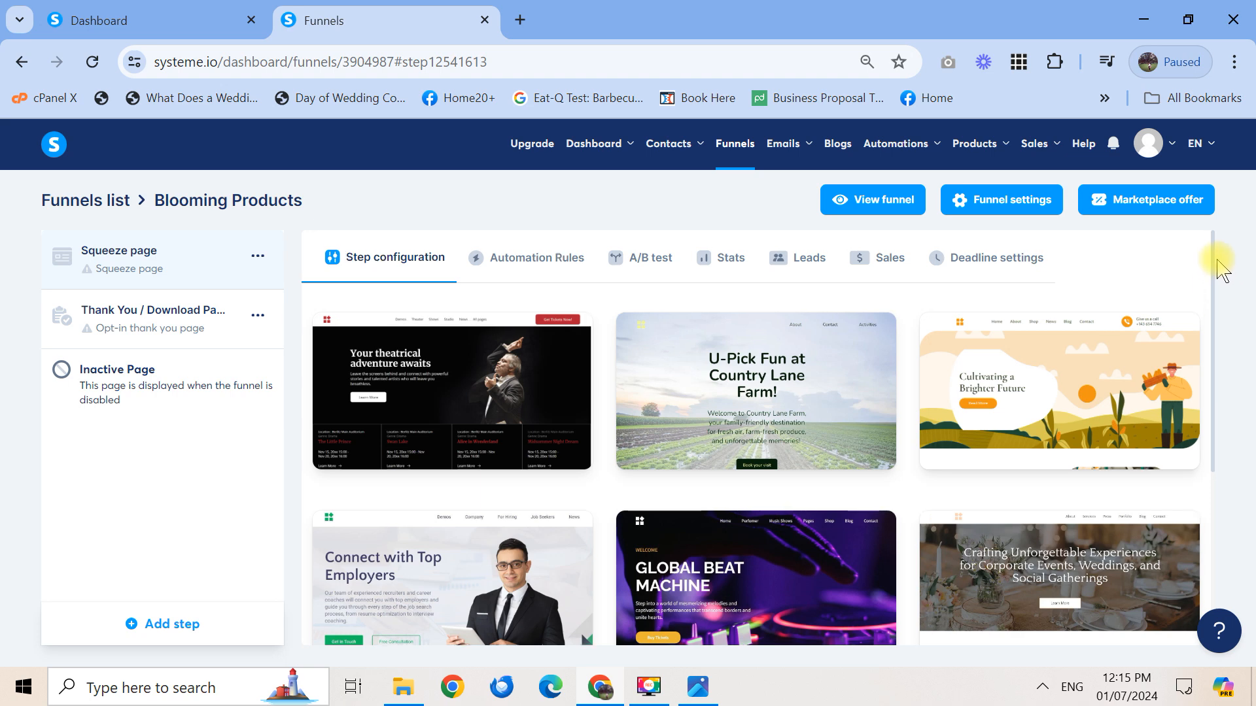
Apply the Connect with Top Employers template to the Squeeze page step
mouse_move(540, 346)
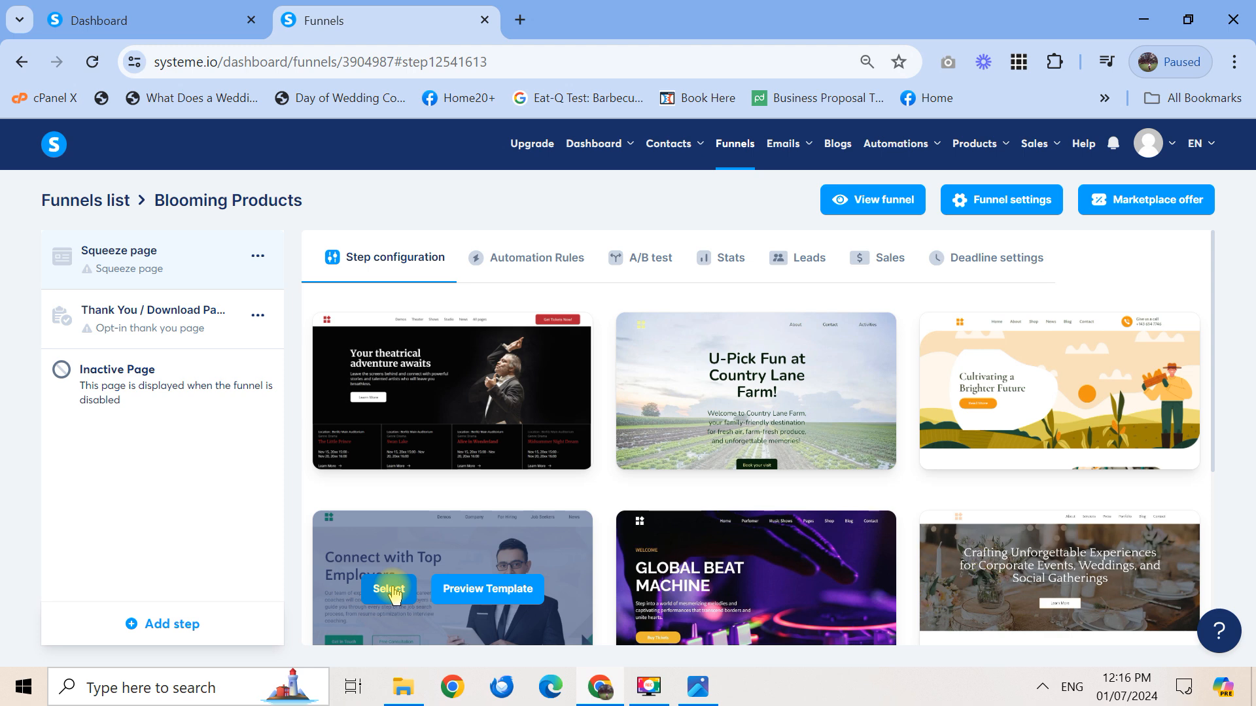
left_click(391, 590)
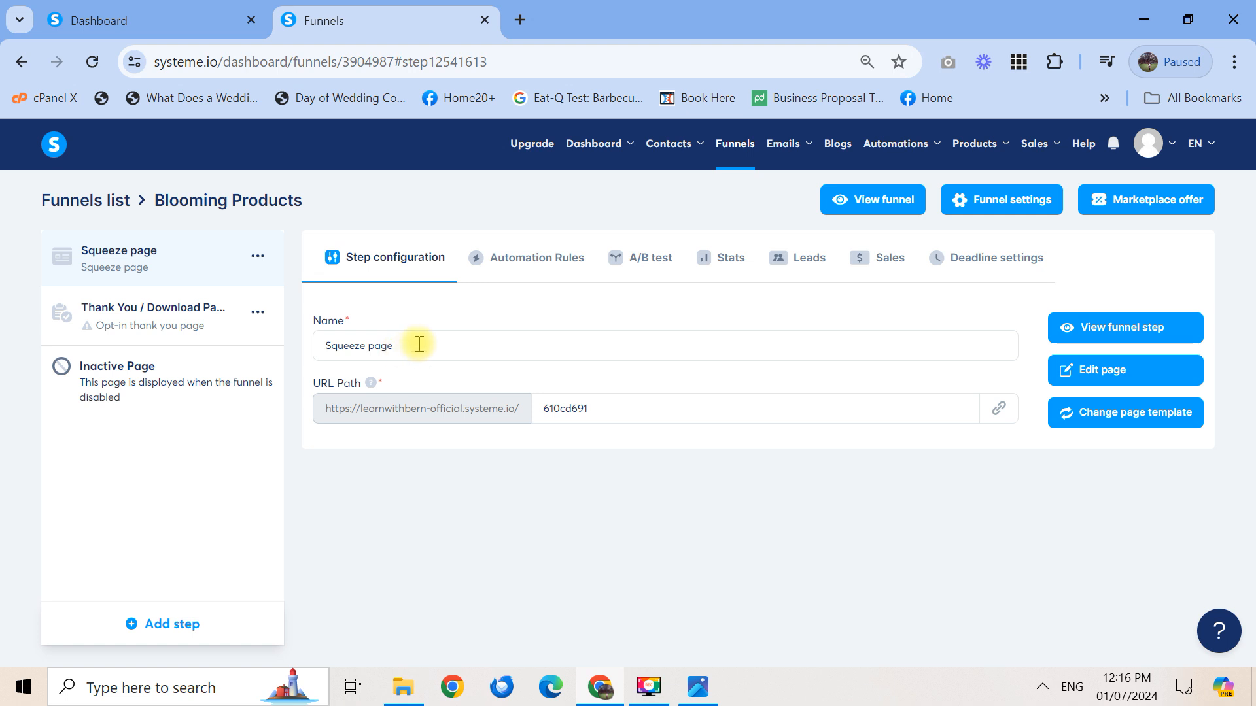
Replace the squeeze step's name with 'Blooming Product Main Page'
left_click_drag(418, 344, 307, 358)
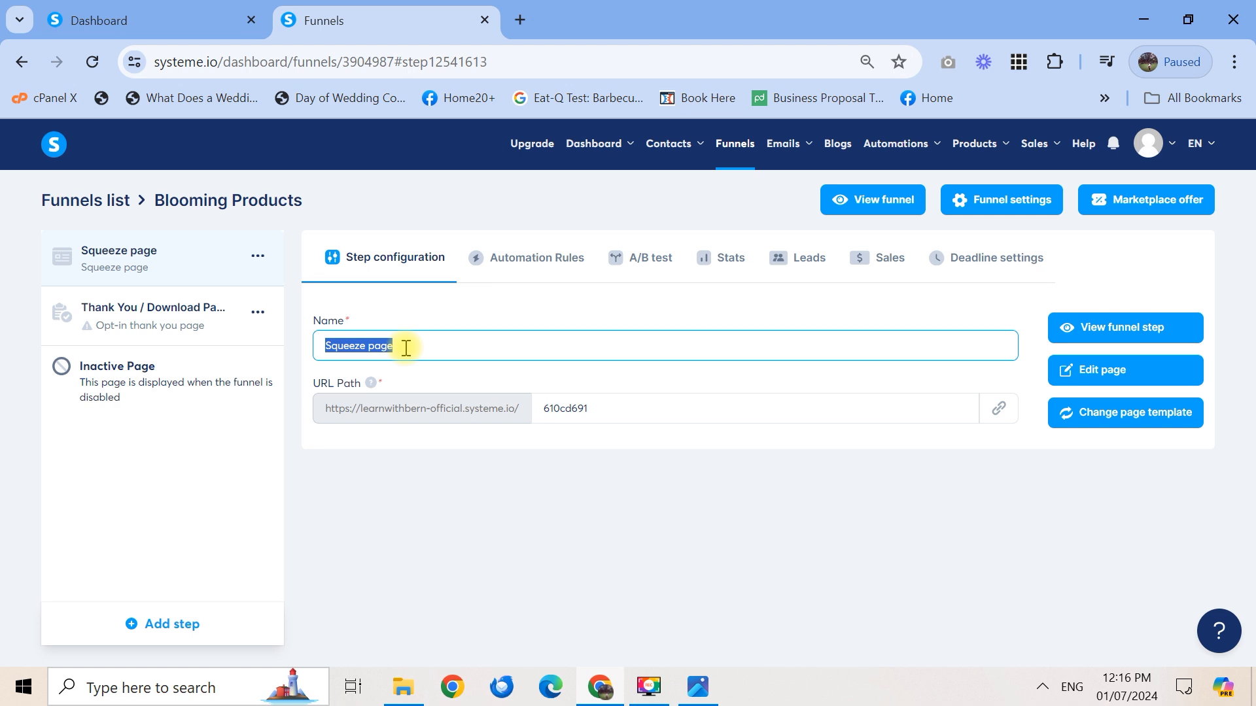
key("BackSpace")
type("Mai")
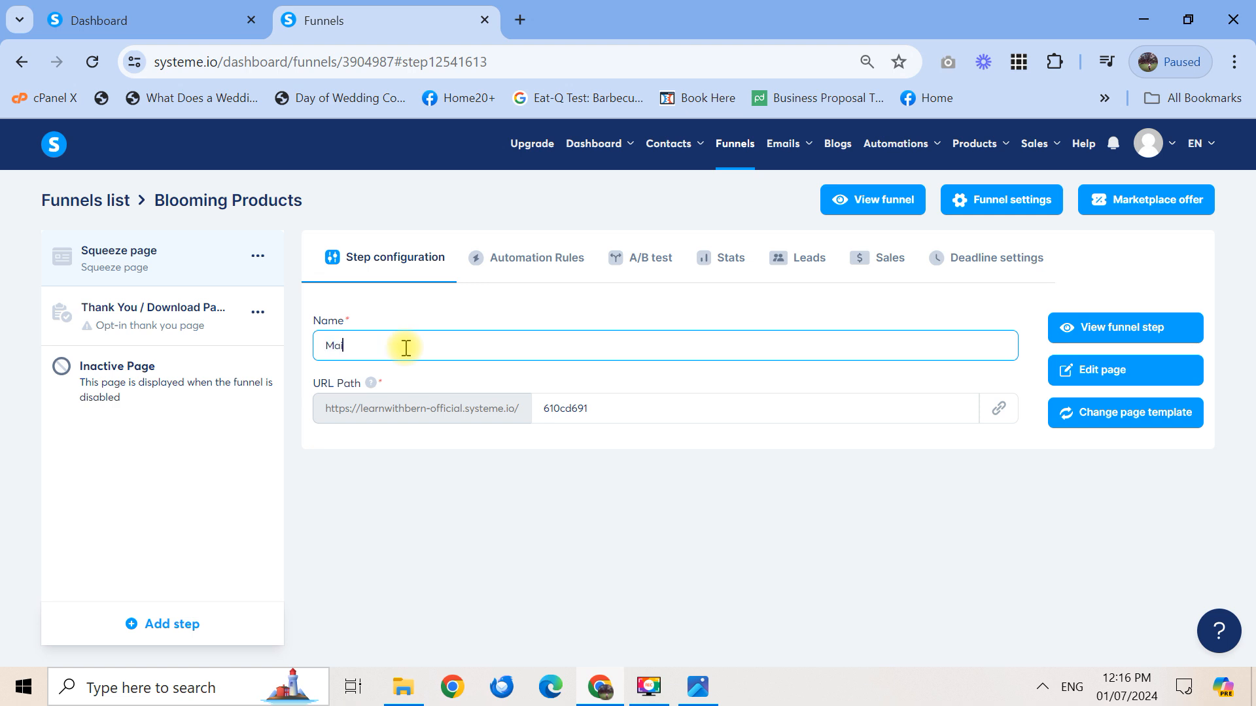
type("n Landing Page")
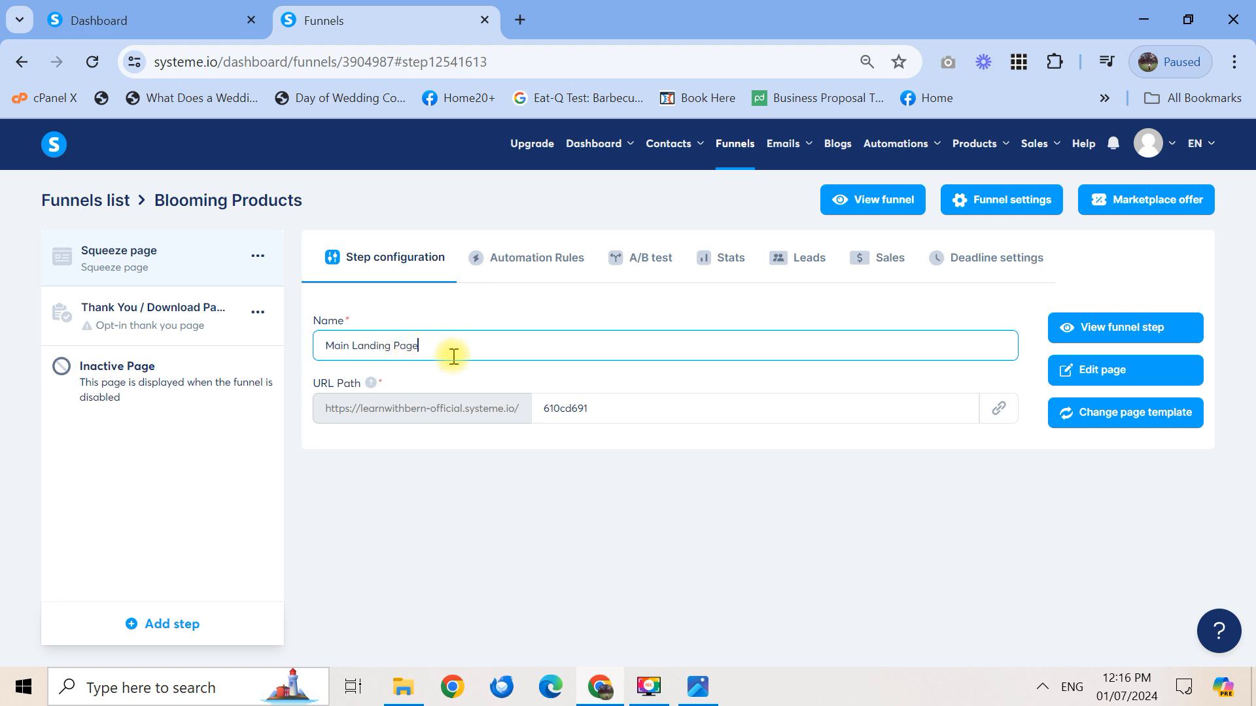
left_click_drag(449, 356, 303, 371)
type("Bloomin")
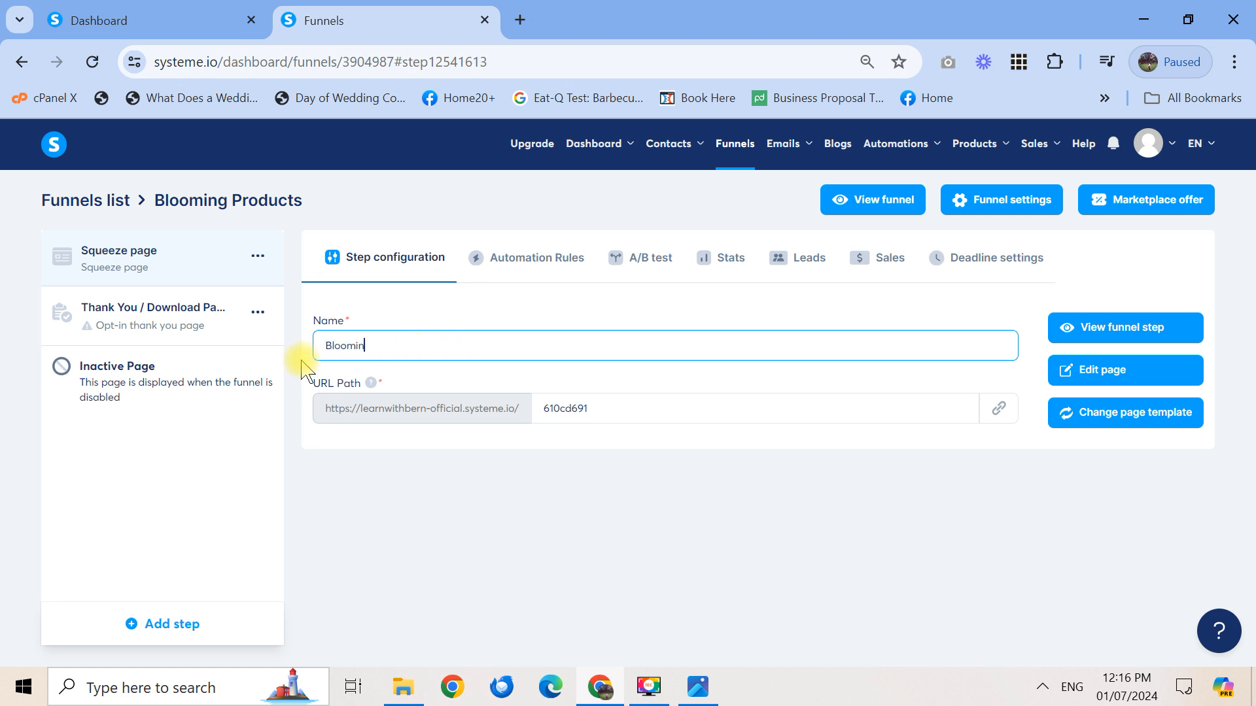
type("g Product Main Page")
Change the step's URL path from 610cd691 to 'bloomingproduct' and save it
left_click(606, 408)
left_click_drag(606, 407, 539, 412)
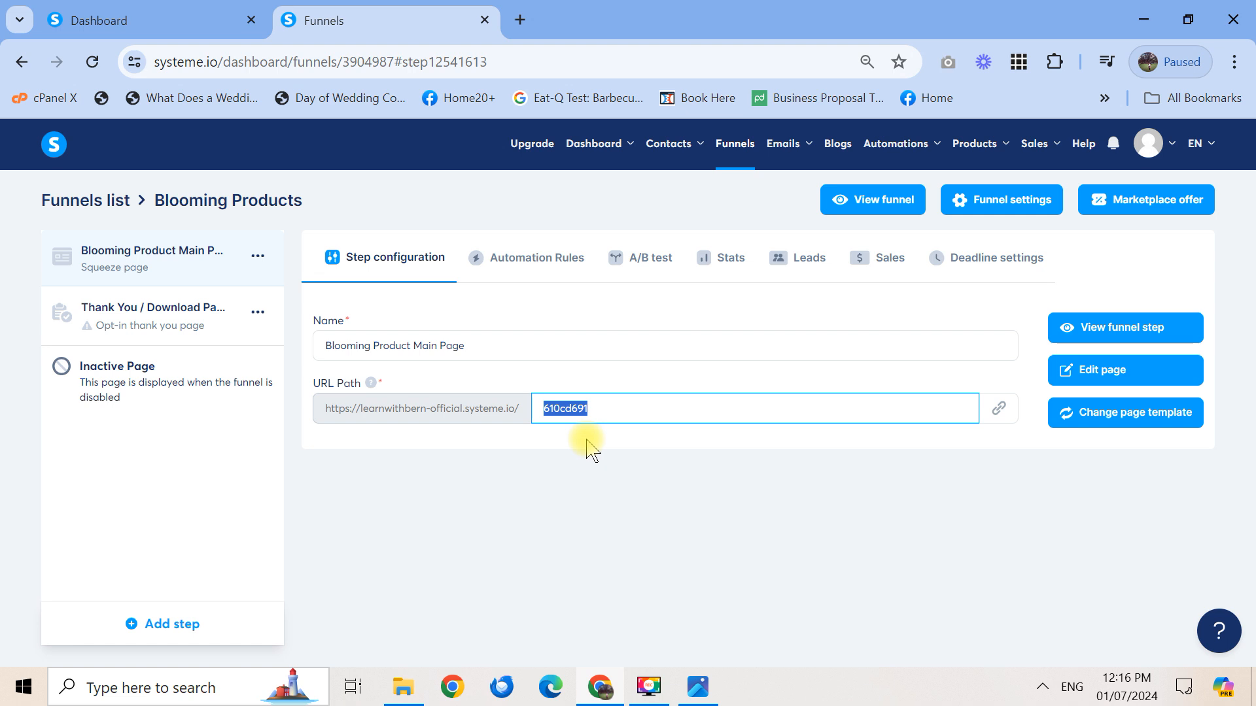
type("blooming-sales")
key("BackSpace")
type("ubscript")
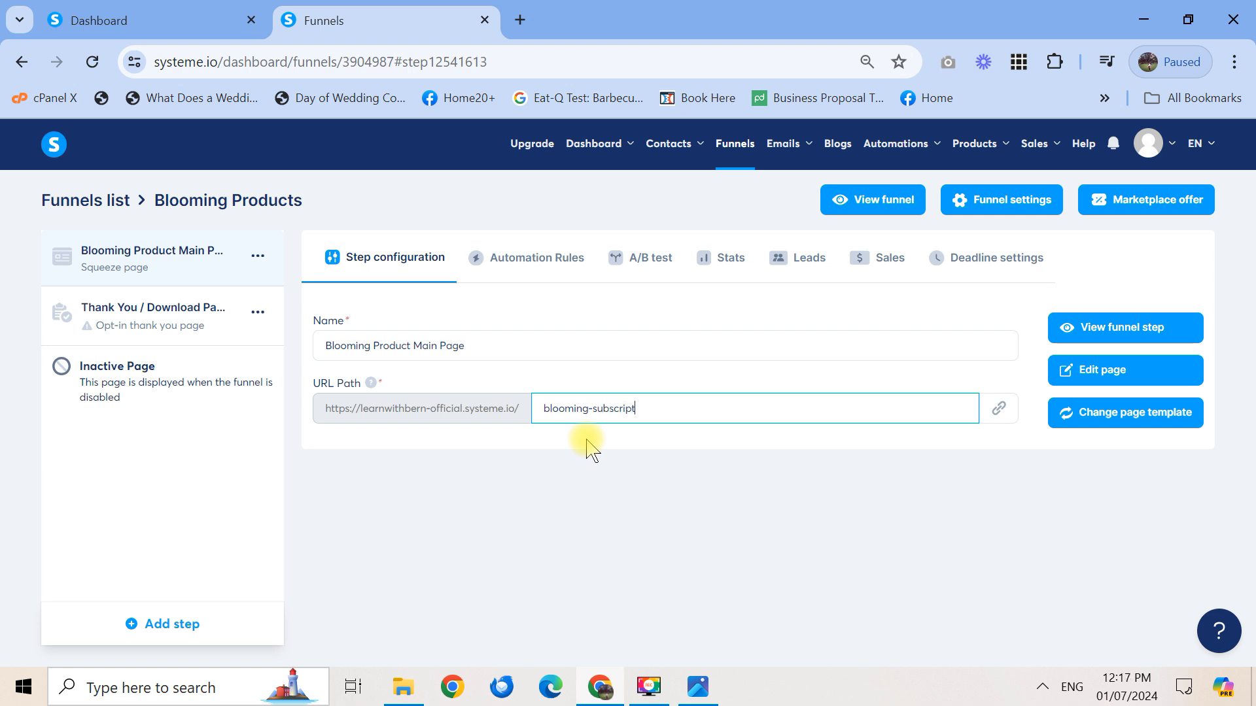
type("ionpag")
key("BackSpace")
key("BackSpace")
key("BackSpace")
key("BackSpace")
key("BackSpace")
key("BackSpace")
key("BackSpace")
key("BackSpace")
key("BackSpace")
key("BackSpace")
key("BackSpace")
key("BackSpace")
key("BackSpace")
key("BackSpace")
key("BackSpace")
key("BackSpace")
type("product")
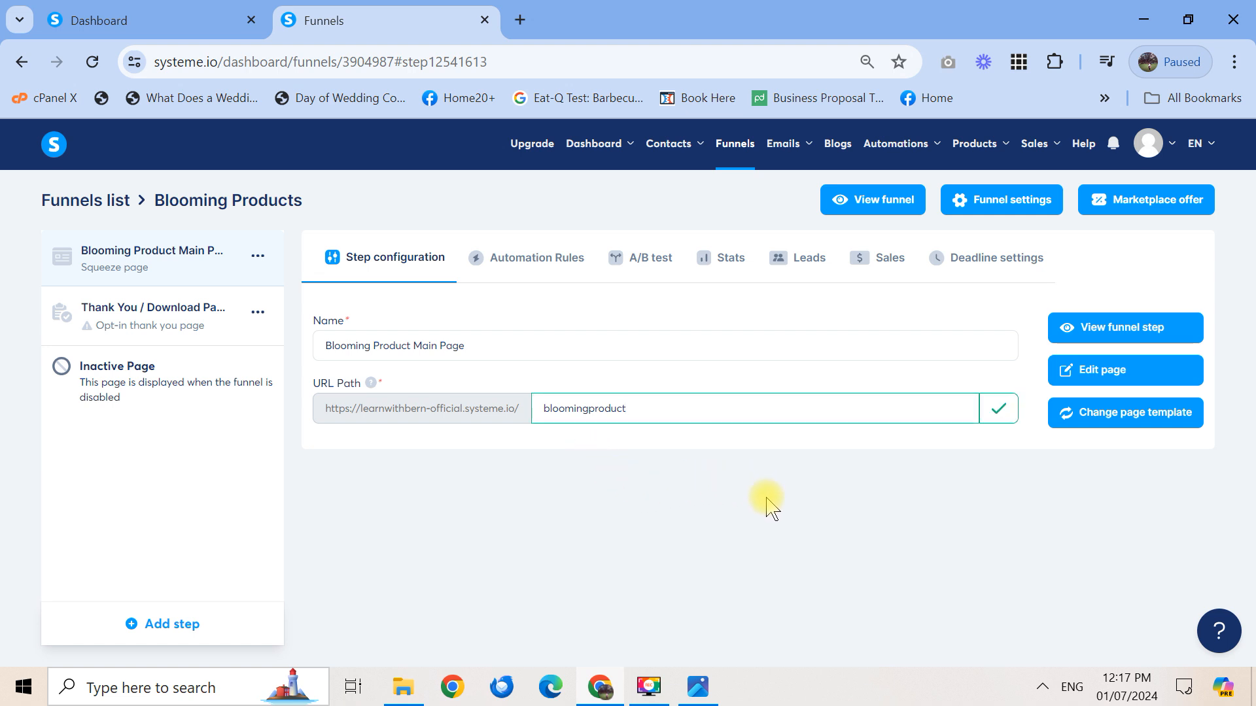
left_click(1010, 408)
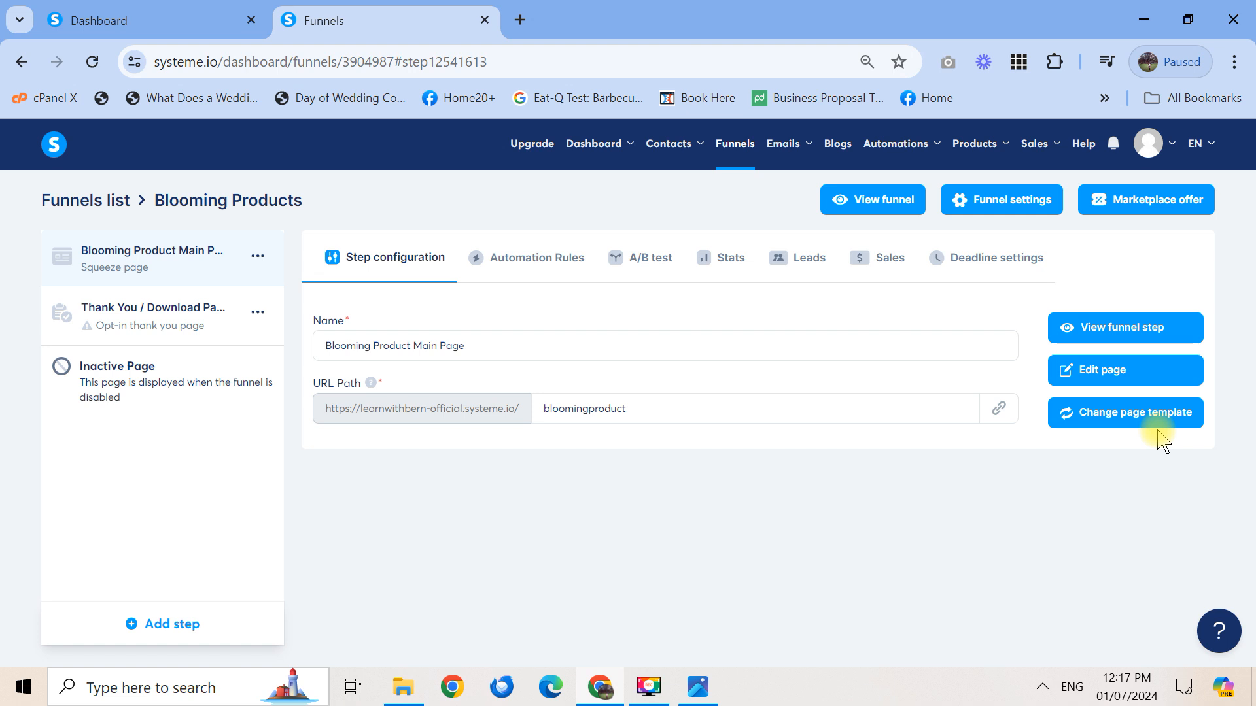
Open the squeeze page in the page editor and scroll through its hero and client logos
left_click(1128, 373)
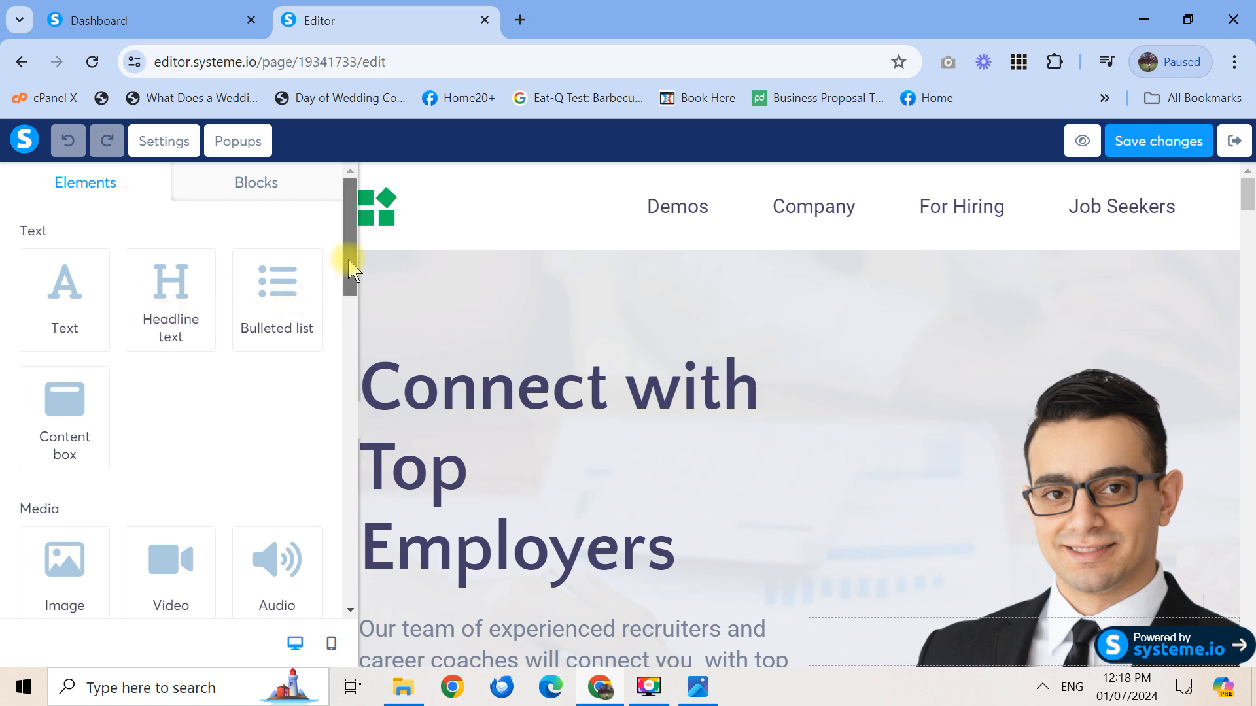
left_click_drag(352, 268, 337, 232)
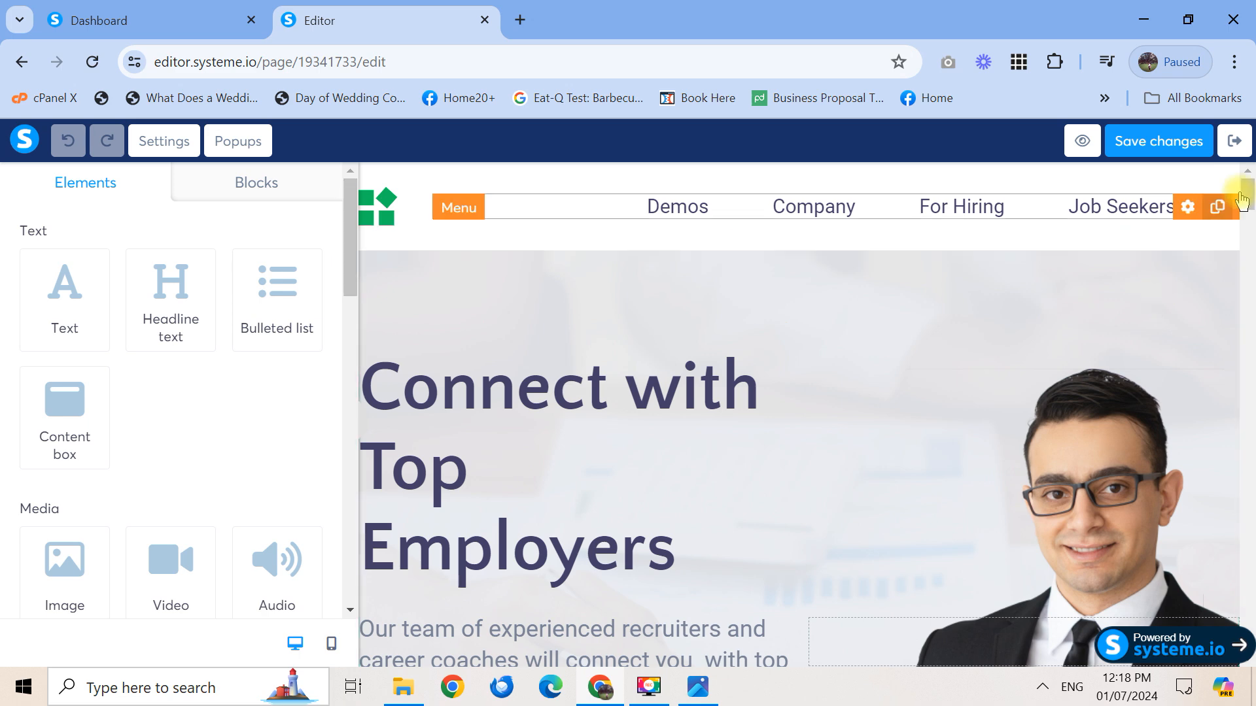
left_click_drag(1248, 196, 1251, 240)
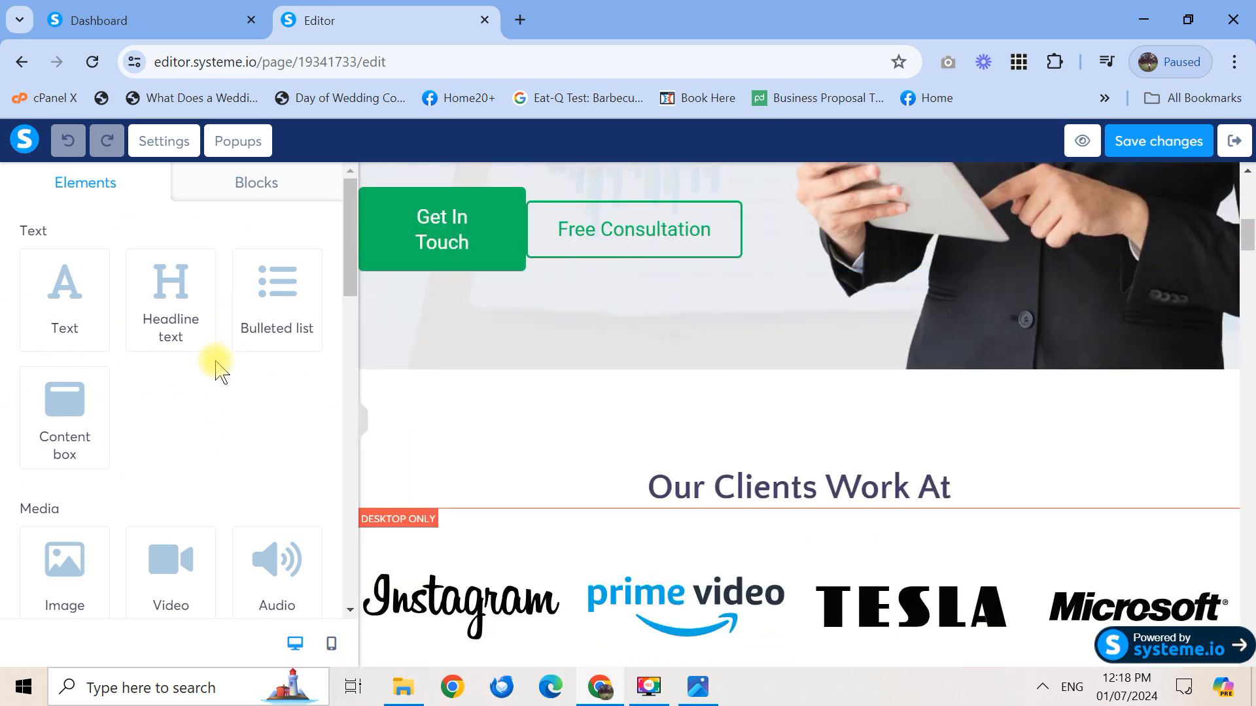
Hide the Elements sidebar, scroll back up, and bring up the landing-page draft layout image
left_click(365, 429)
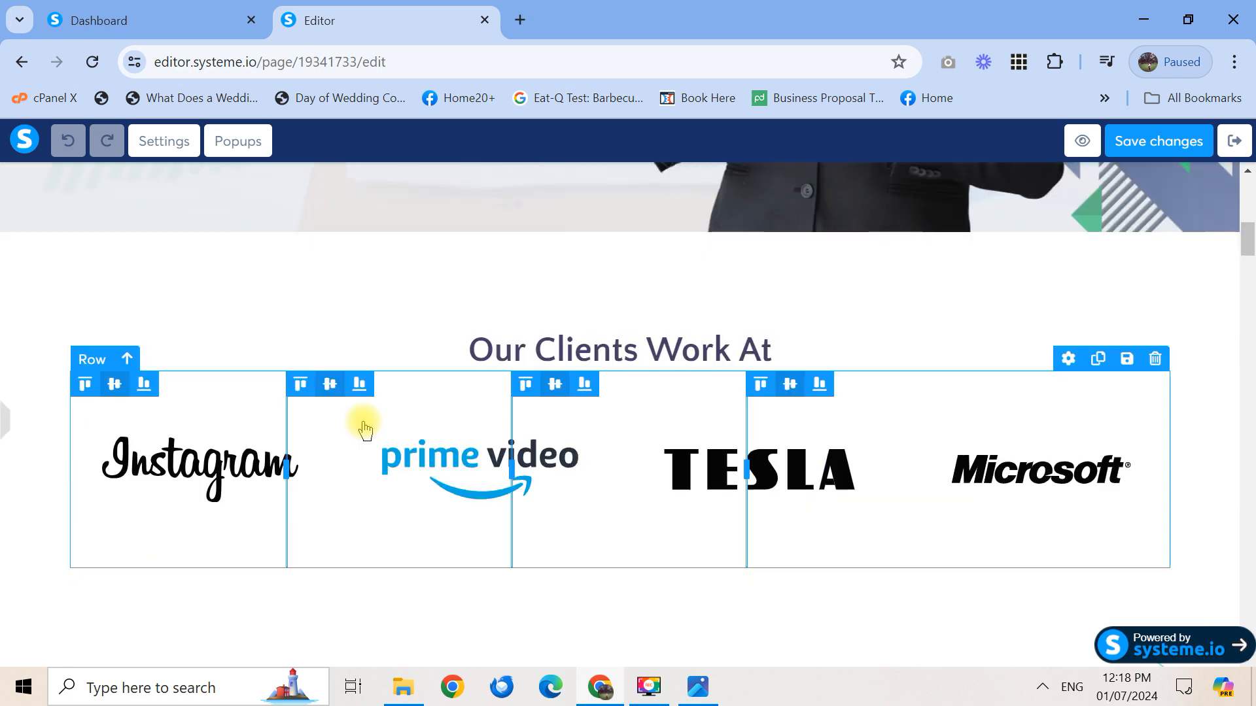
left_click(6, 432)
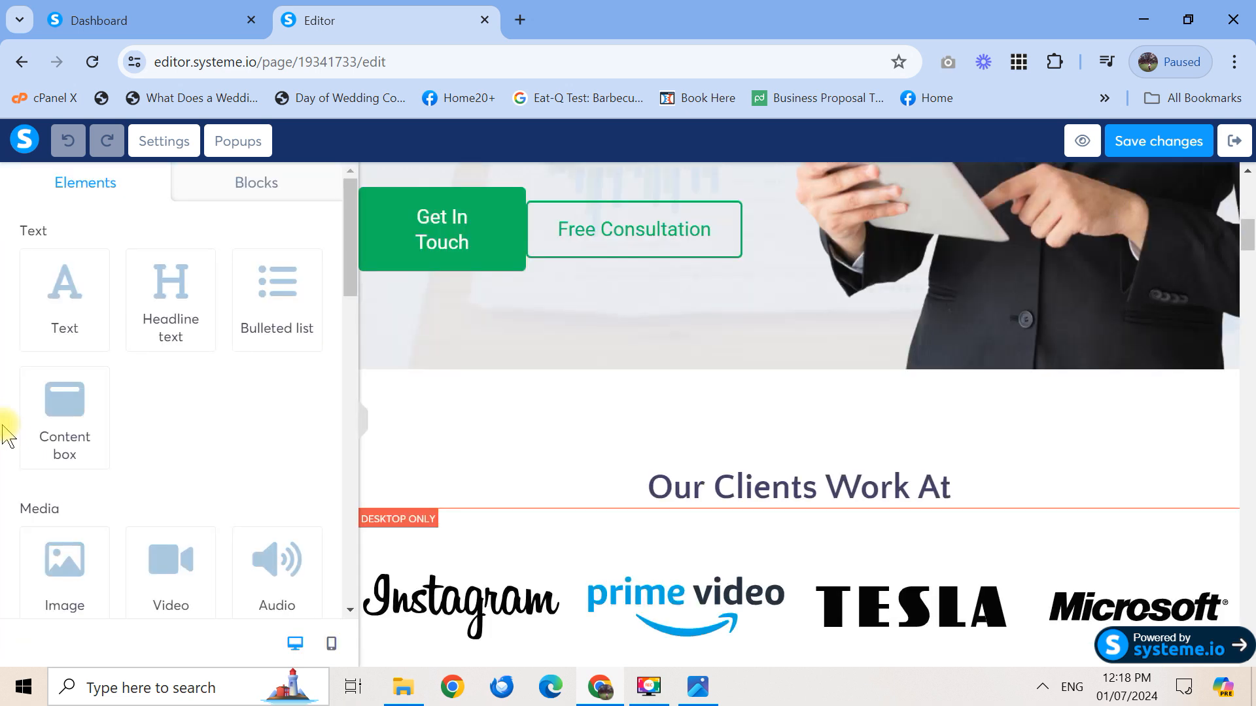
left_click(362, 419)
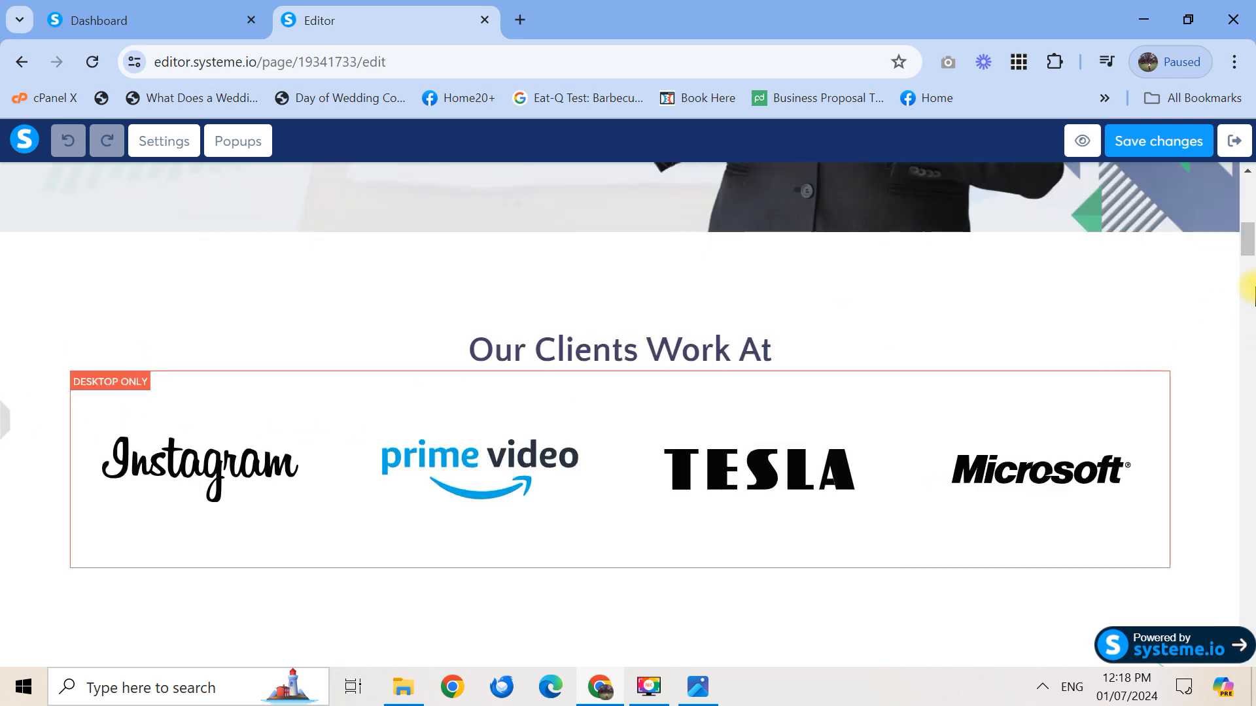
left_click_drag(1250, 249, 1249, 196)
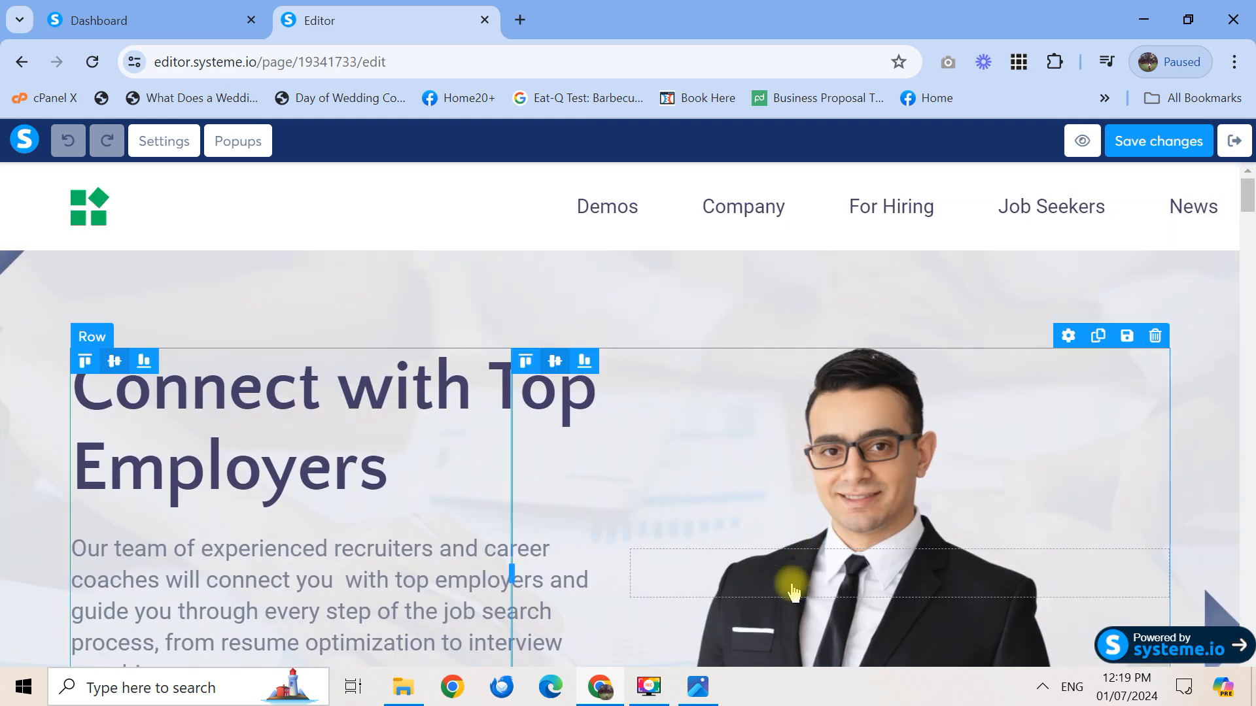
left_click(698, 700)
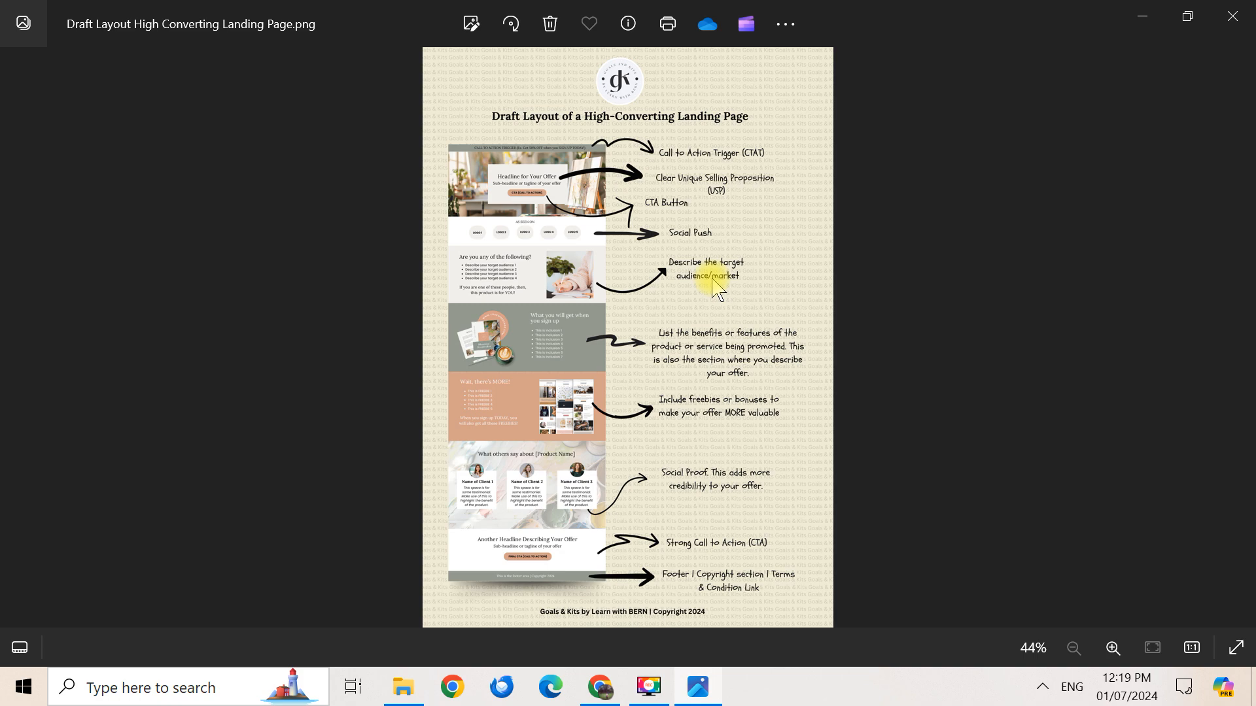
Zoom the draft layout to 53% and pan from the Call to Action Trigger to the footer
left_click(1111, 647)
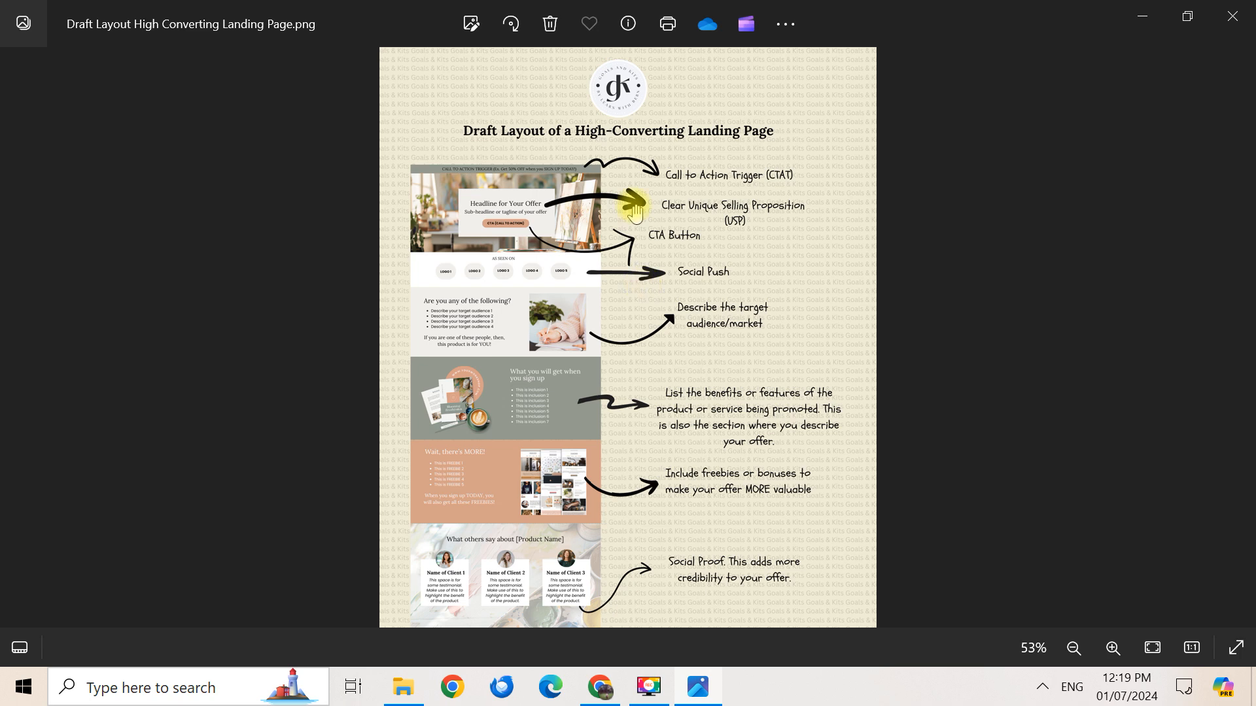
left_click_drag(788, 292, 783, 252)
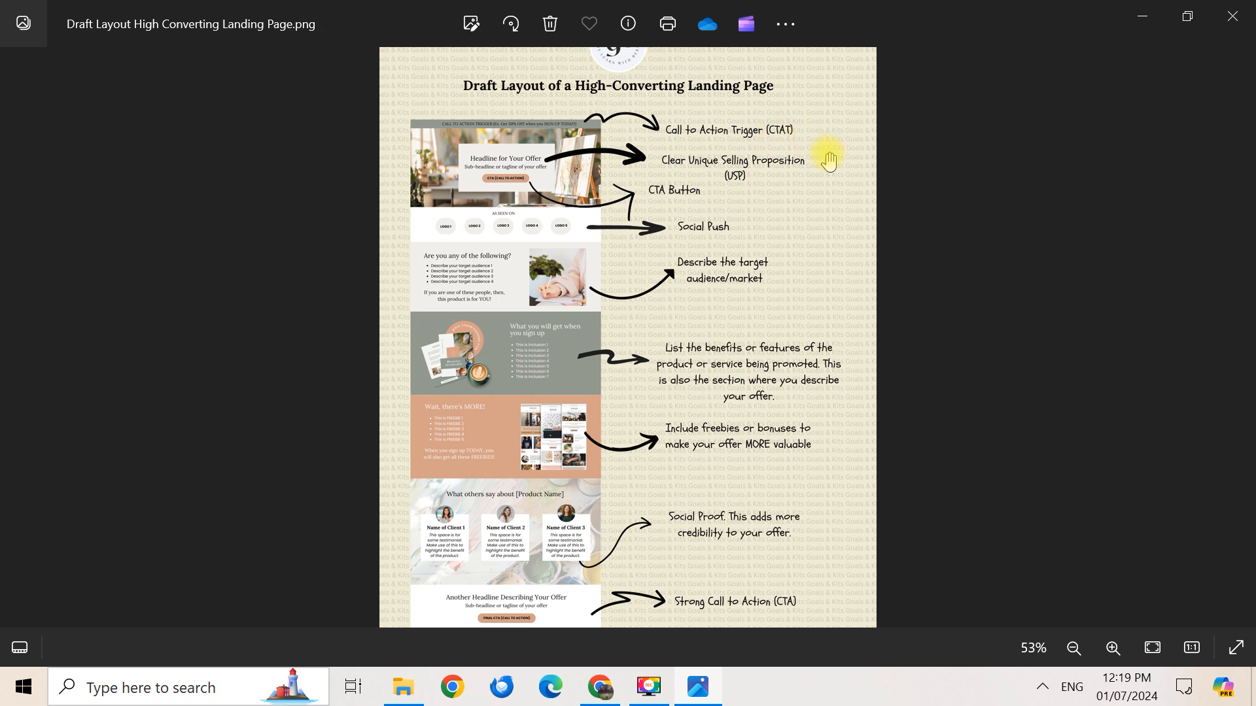
left_click_drag(718, 235, 718, 281)
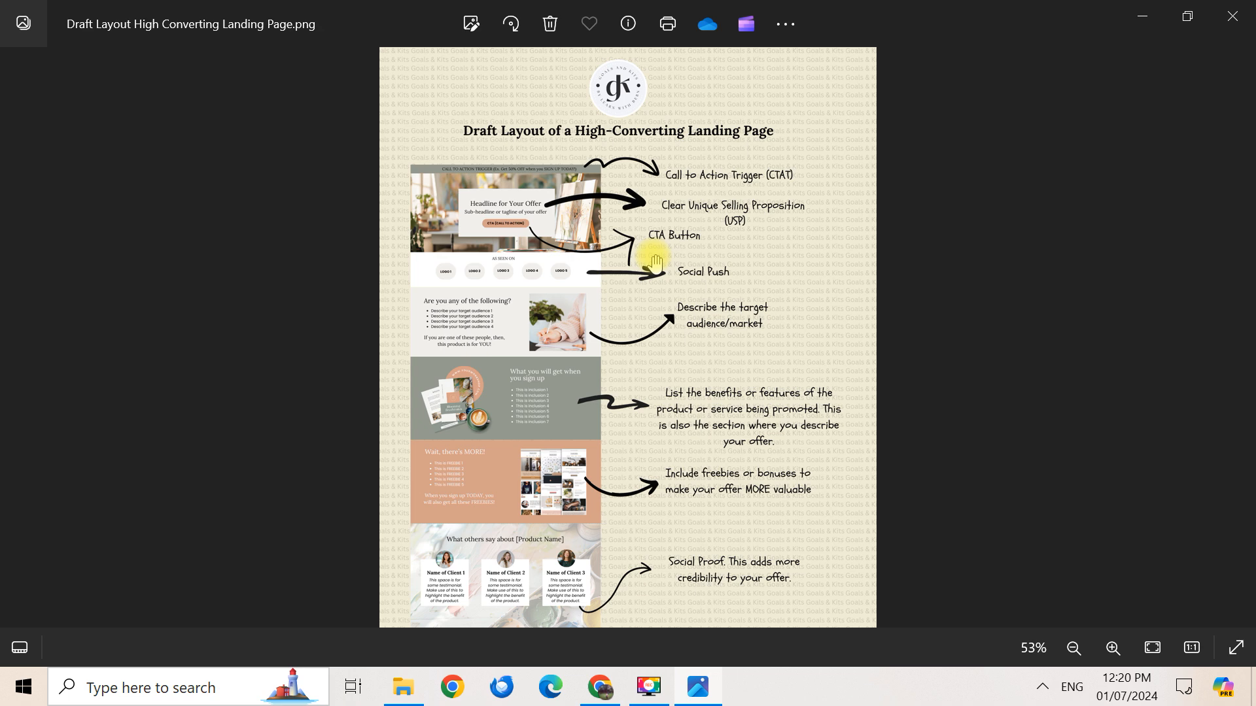
left_click_drag(716, 383, 727, 298)
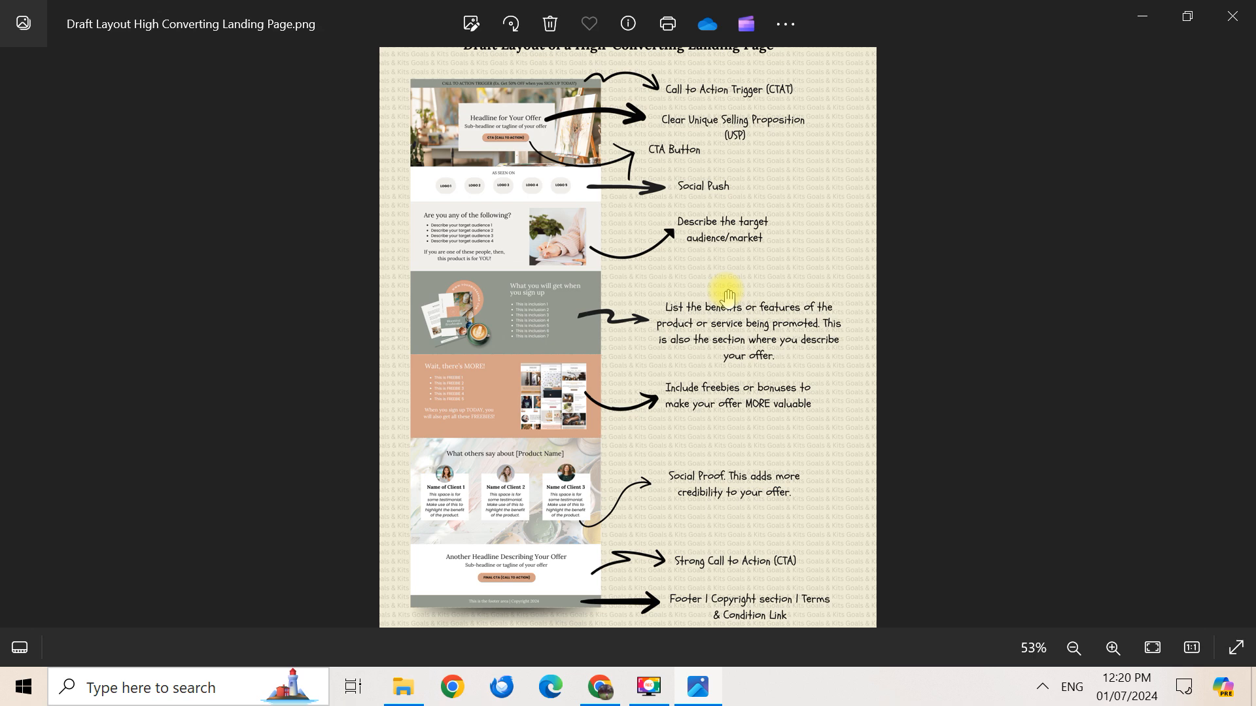
left_click_drag(671, 178, 709, 241)
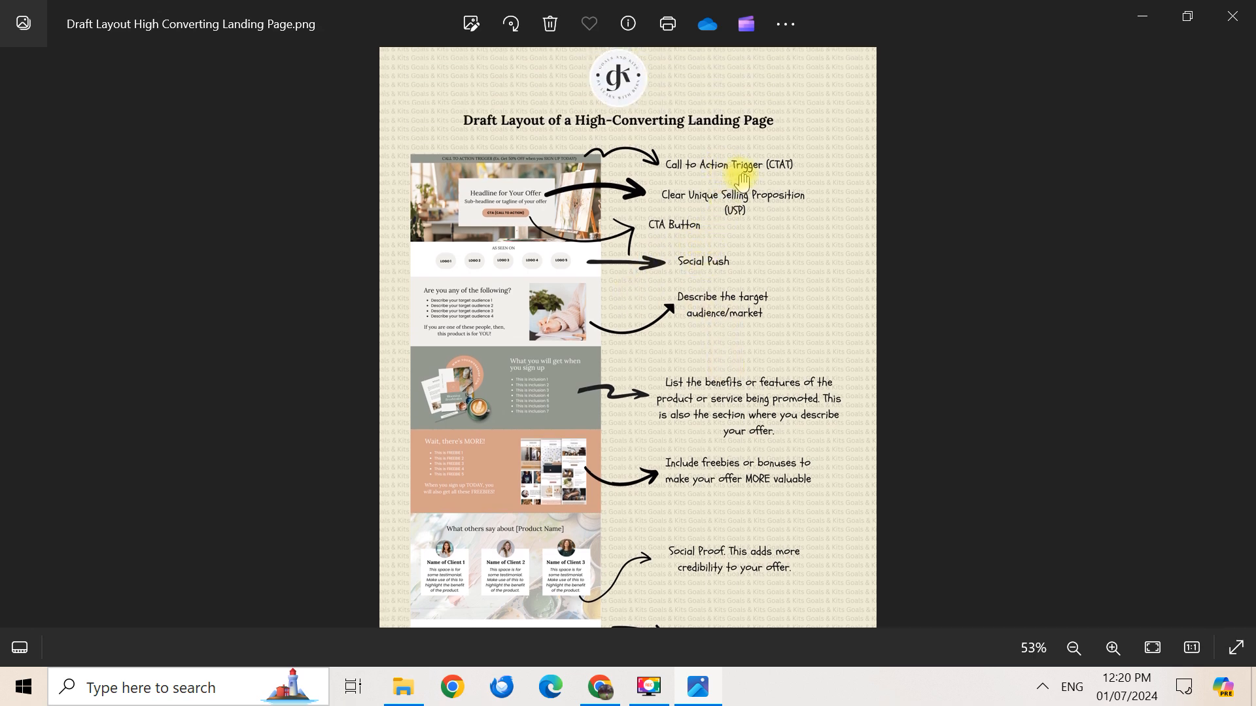
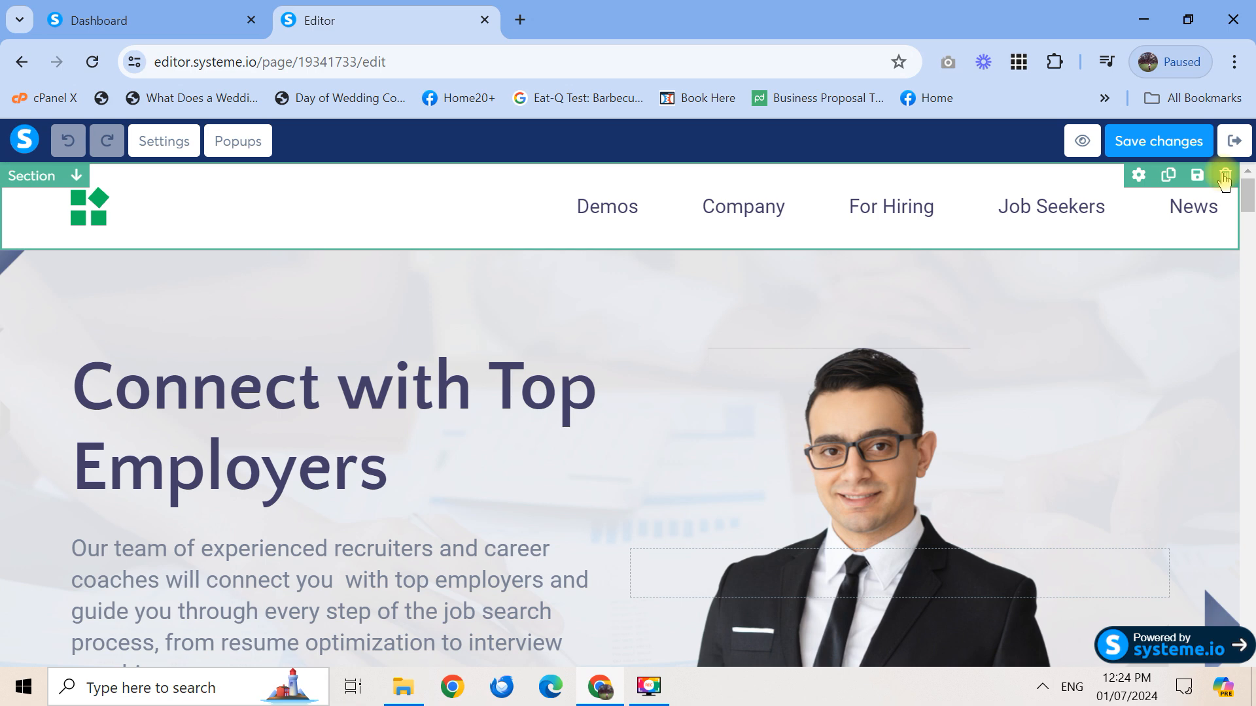
Delete the header, hero, Our Clients, jobs-filled, video CV and How Jobify Works sections
left_click(1224, 178)
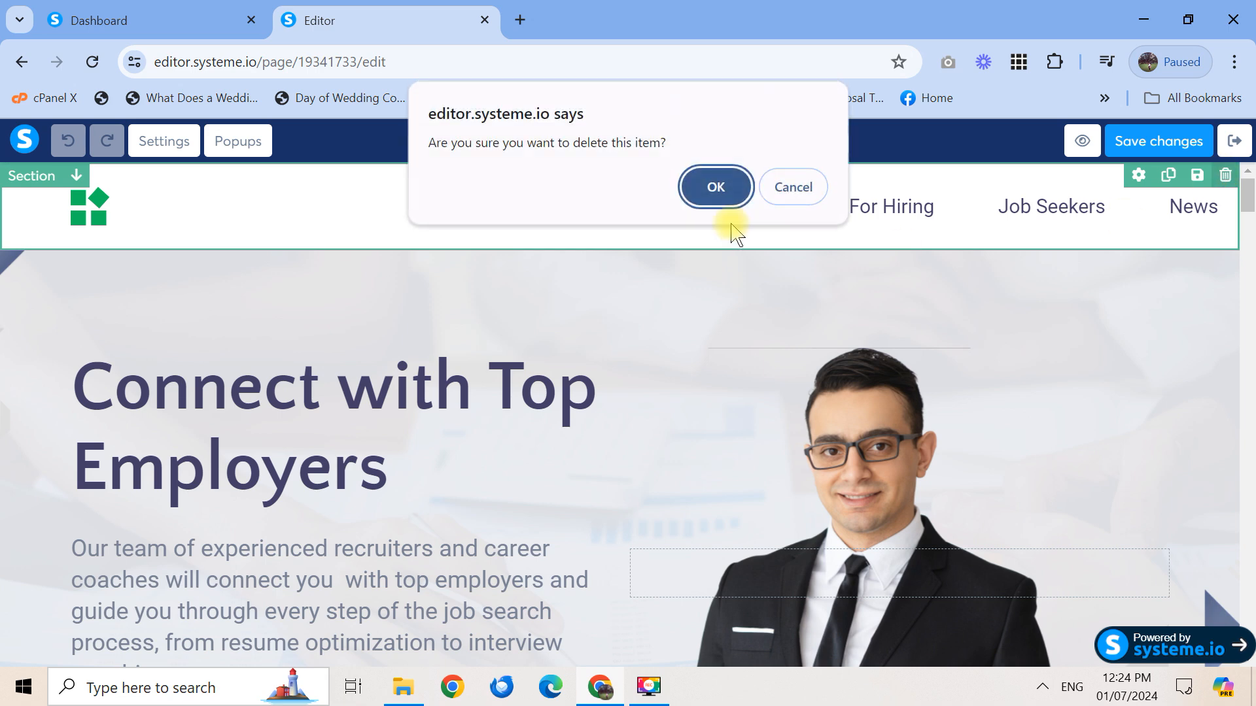
left_click(721, 188)
left_click(1225, 176)
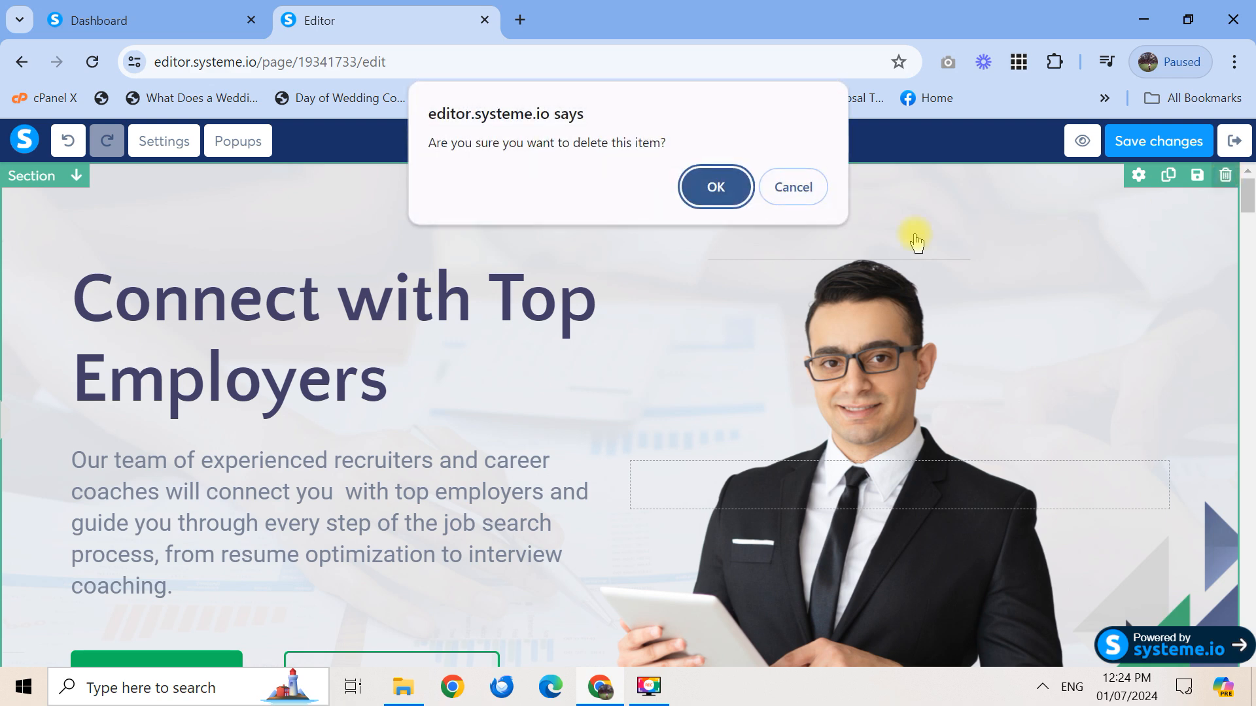
left_click(719, 189)
left_click(1225, 175)
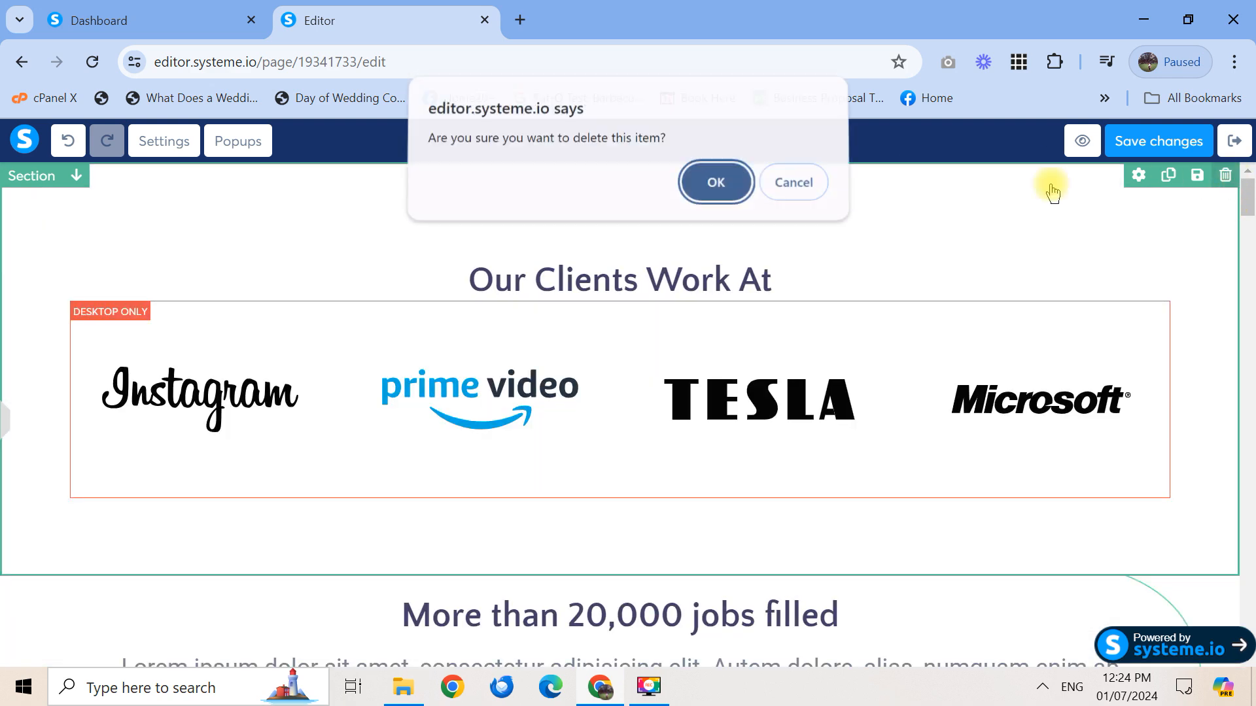
left_click(717, 189)
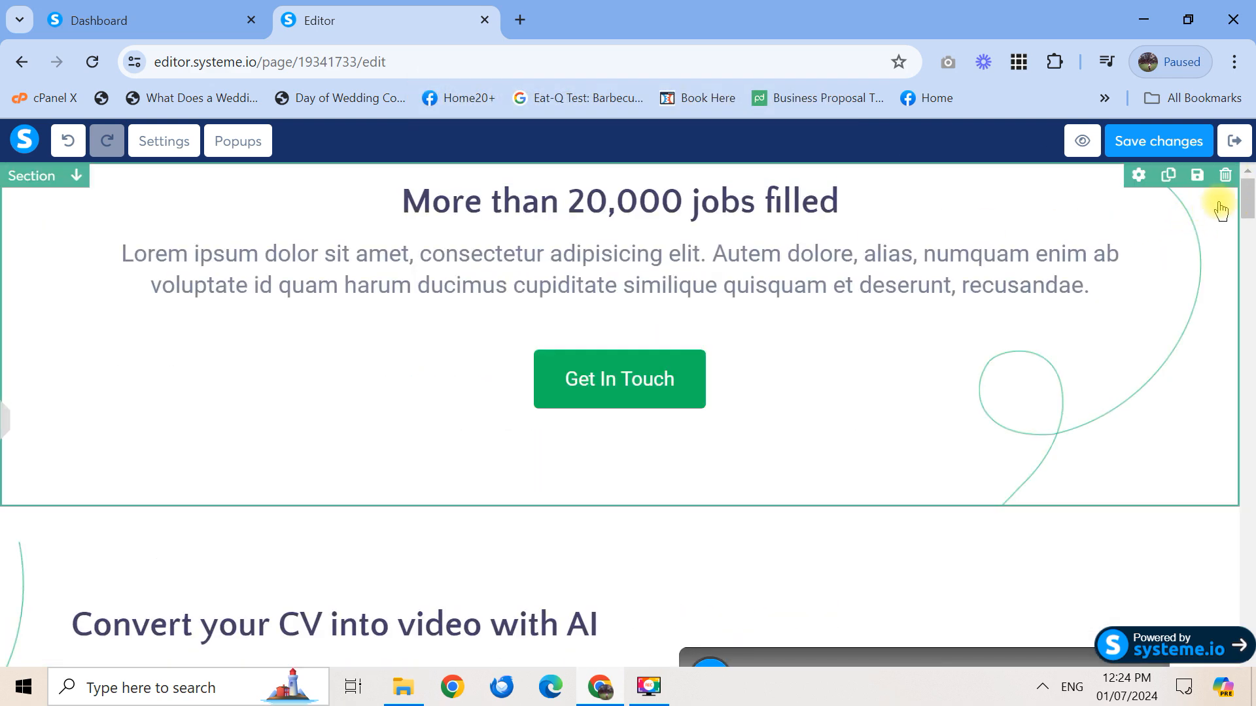
left_click(1225, 176)
left_click(727, 189)
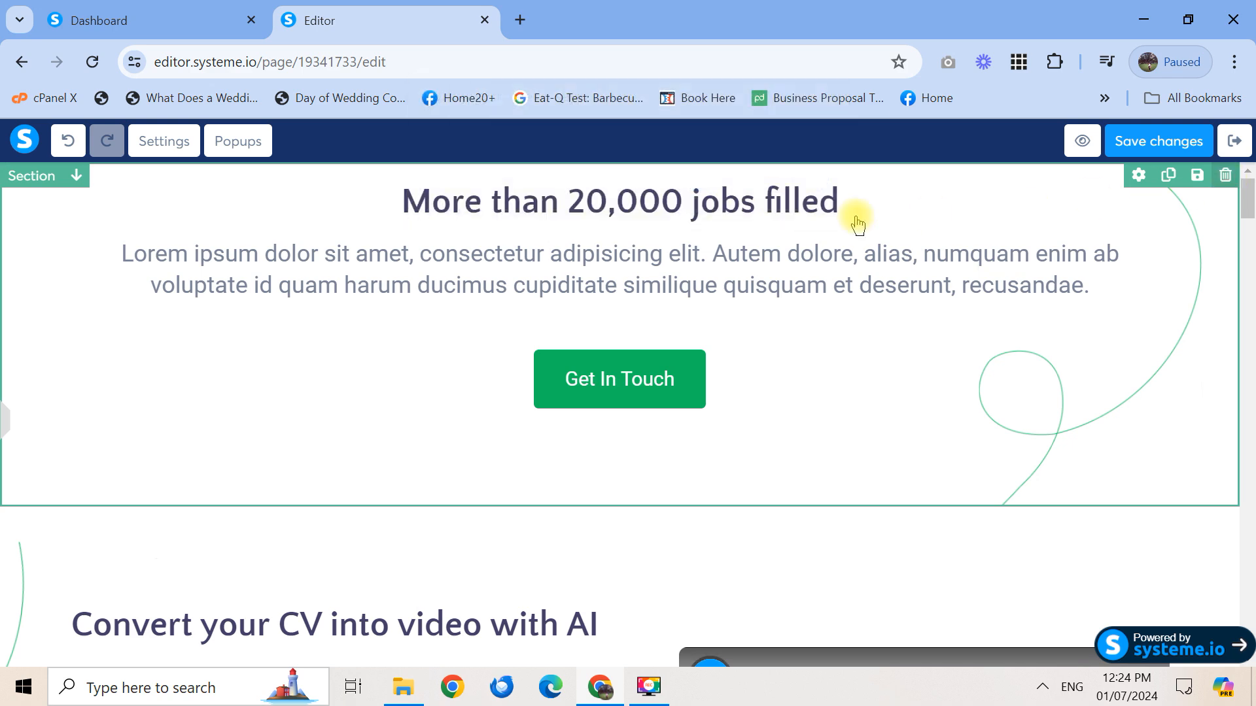
left_click(1225, 176)
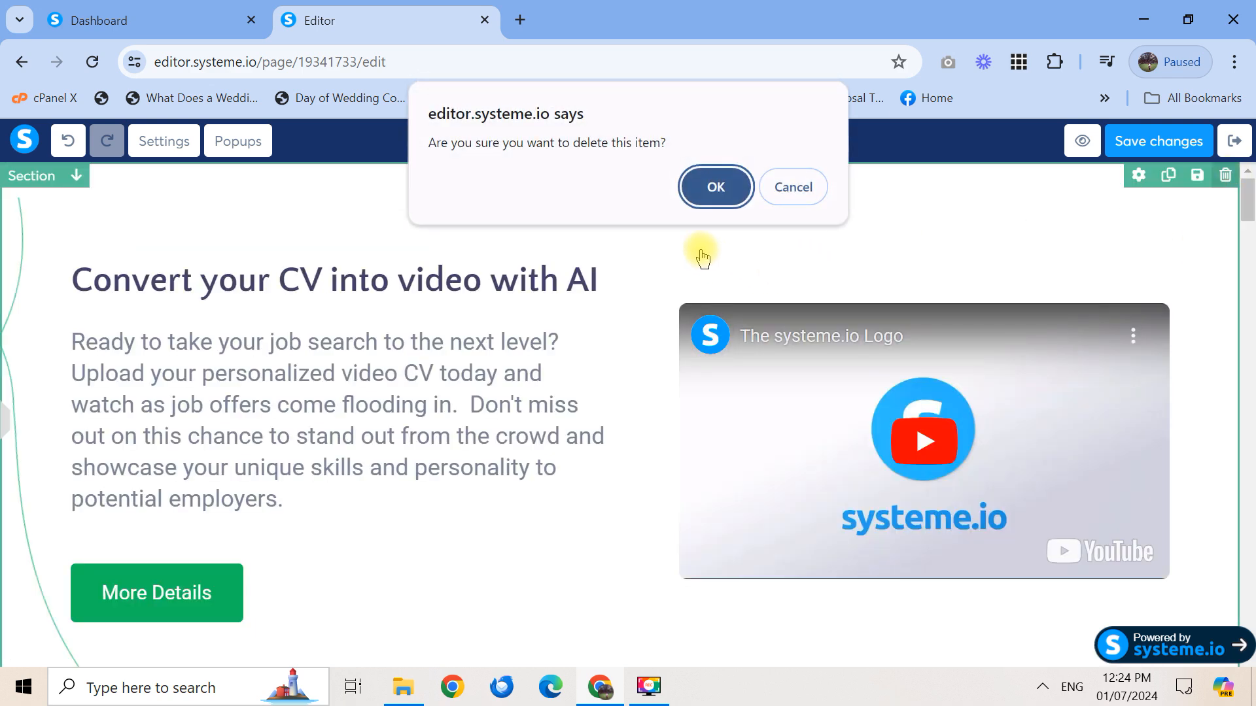
left_click(712, 188)
left_click(1225, 176)
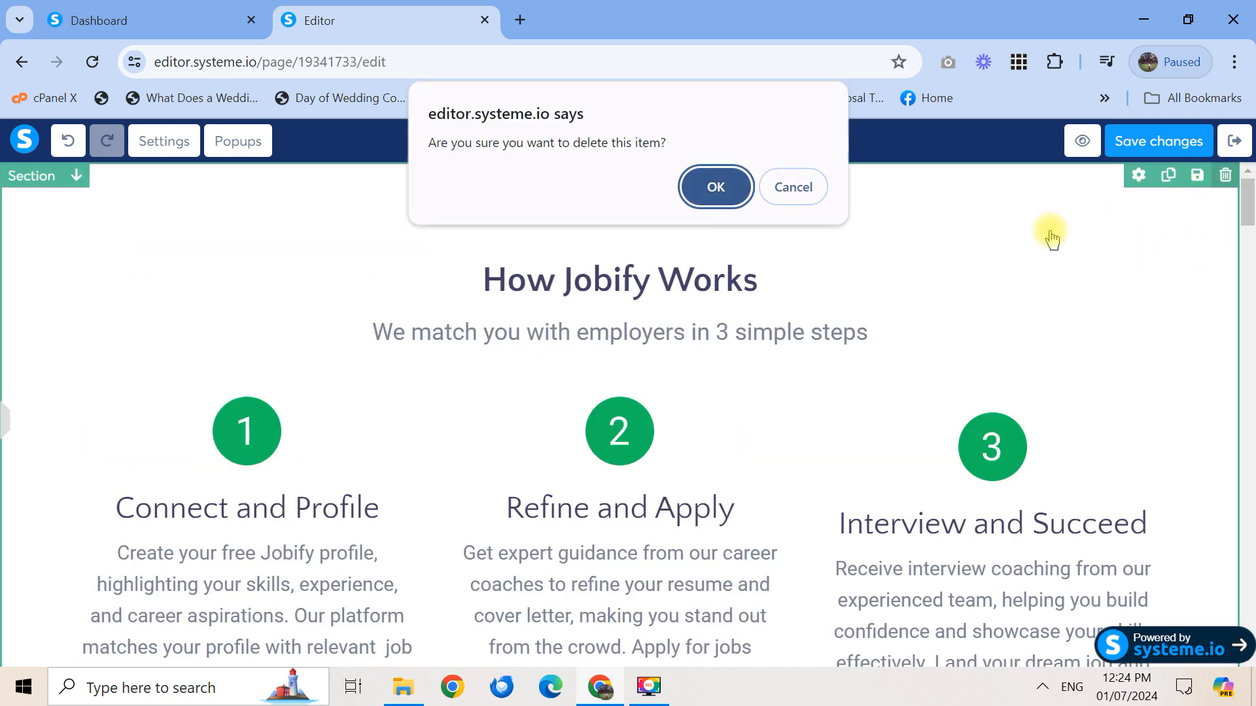
left_click(716, 190)
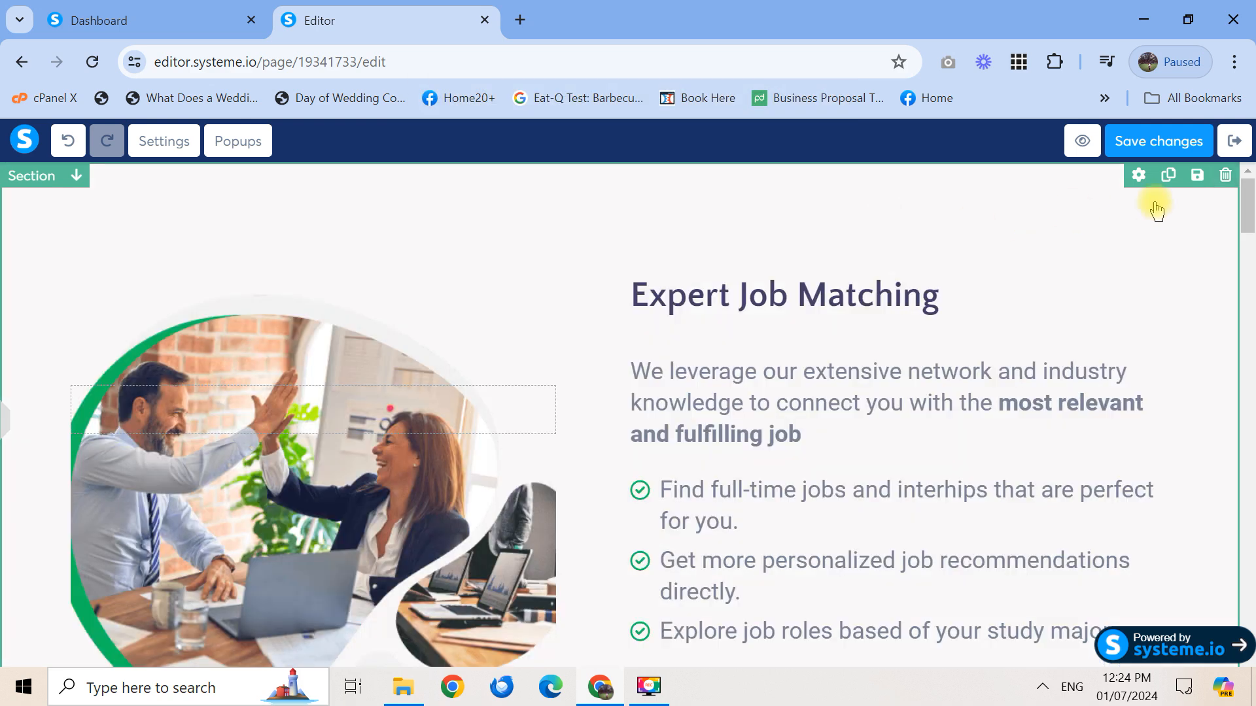
Delete the Expert Job Matching, office/FAQ, blog, consultation, contact form sections and Built with systeme.io row
left_click(1225, 175)
left_click(708, 189)
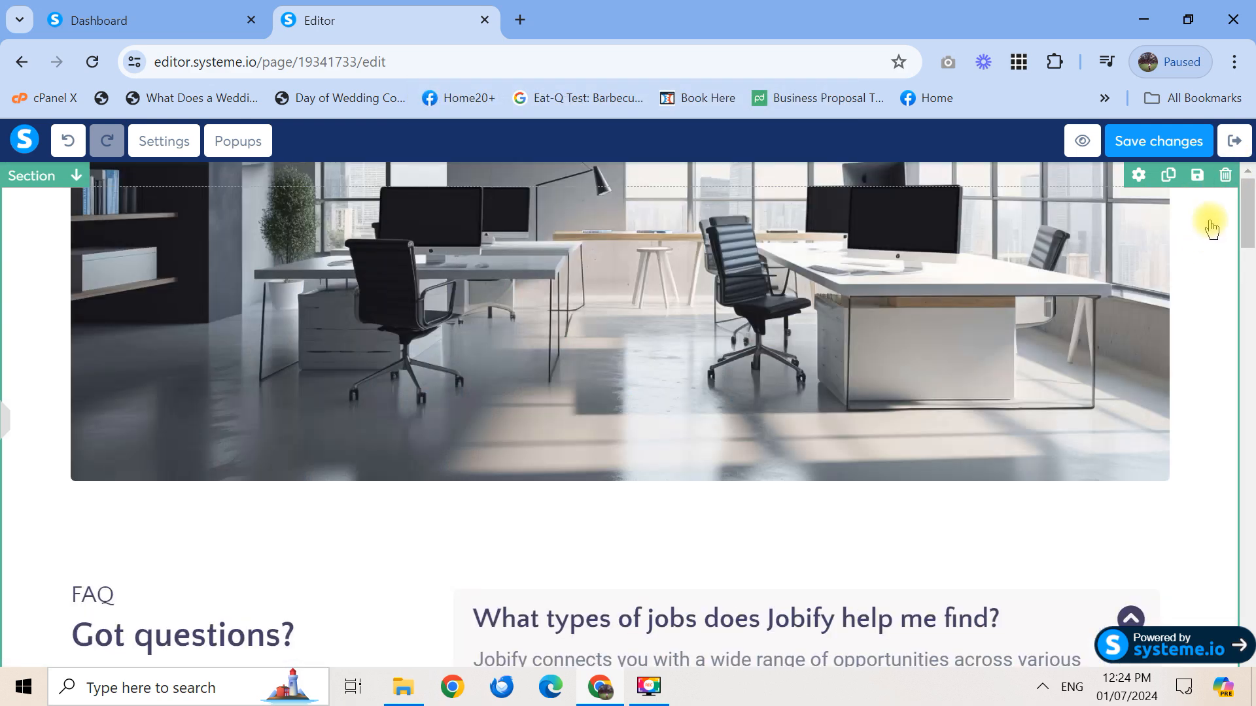
left_click(1225, 175)
left_click(716, 189)
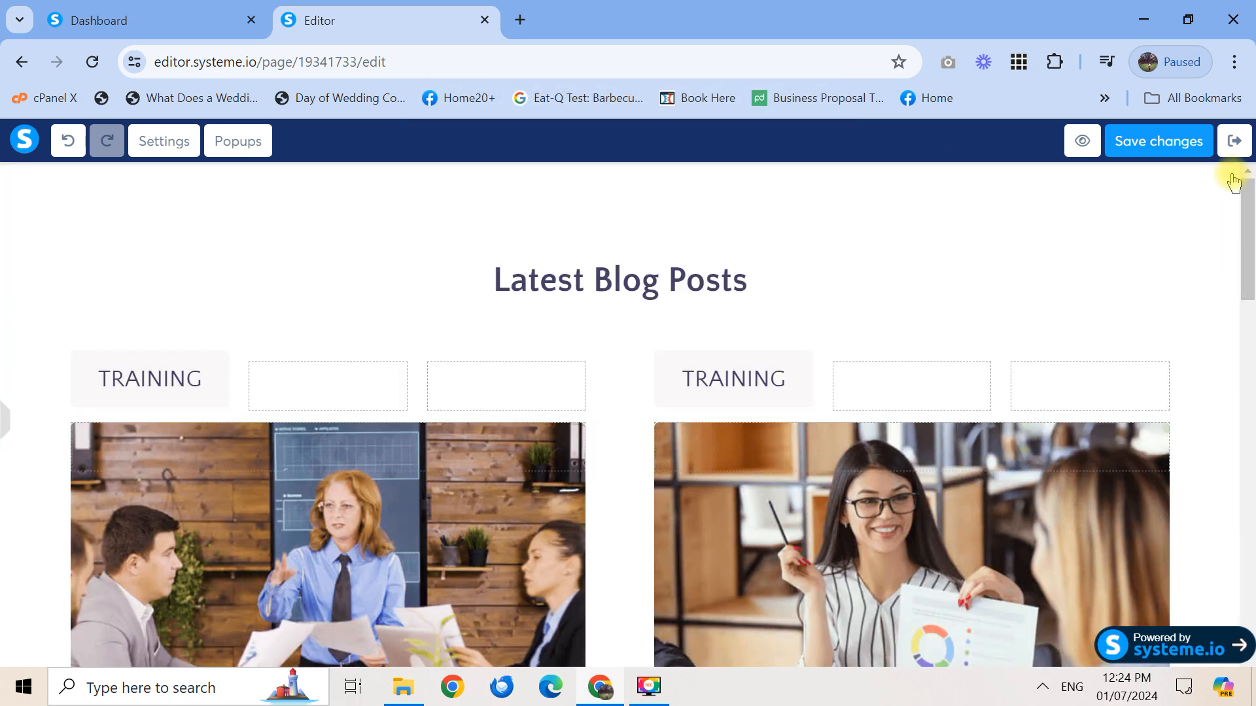
left_click(1226, 175)
left_click(717, 196)
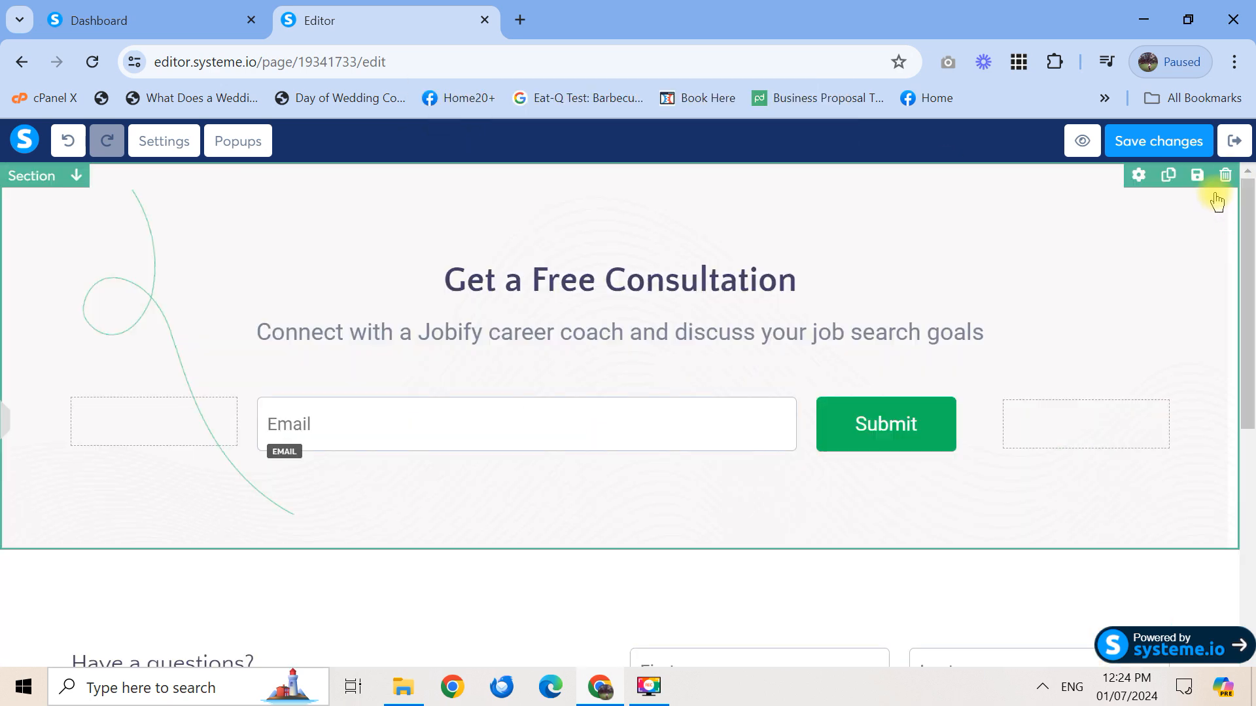
left_click(1225, 176)
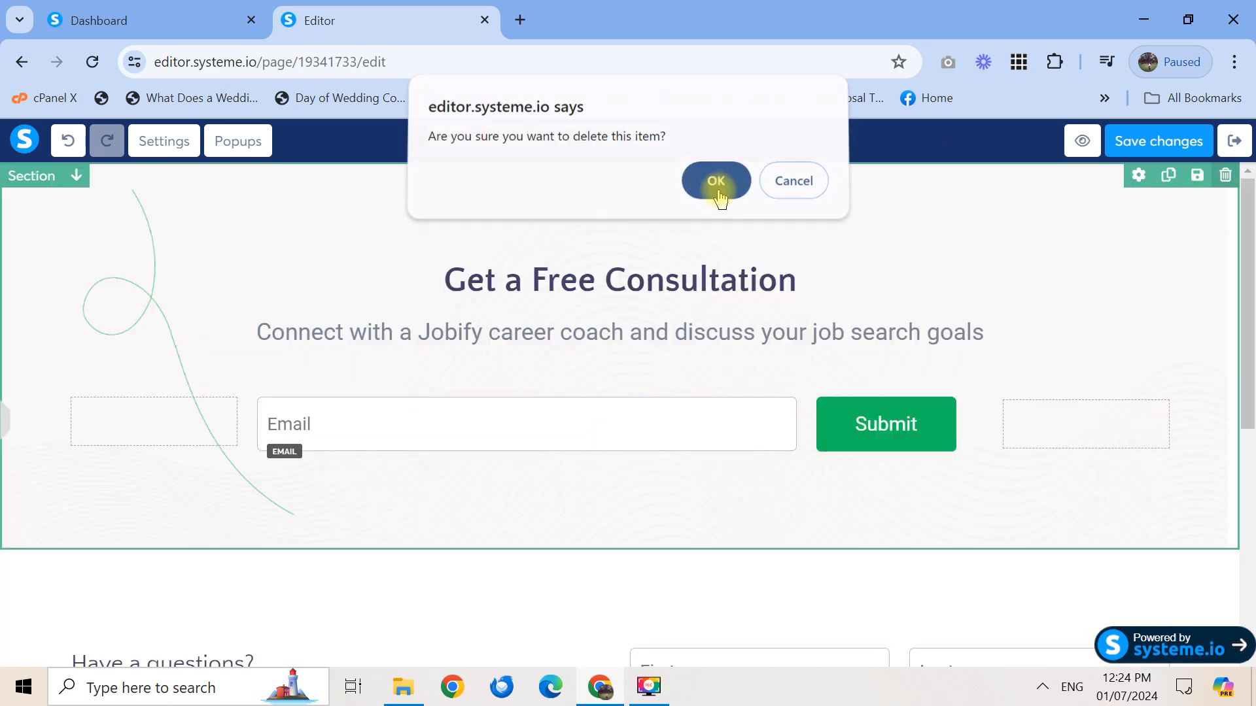
left_click(716, 187)
left_click(1225, 175)
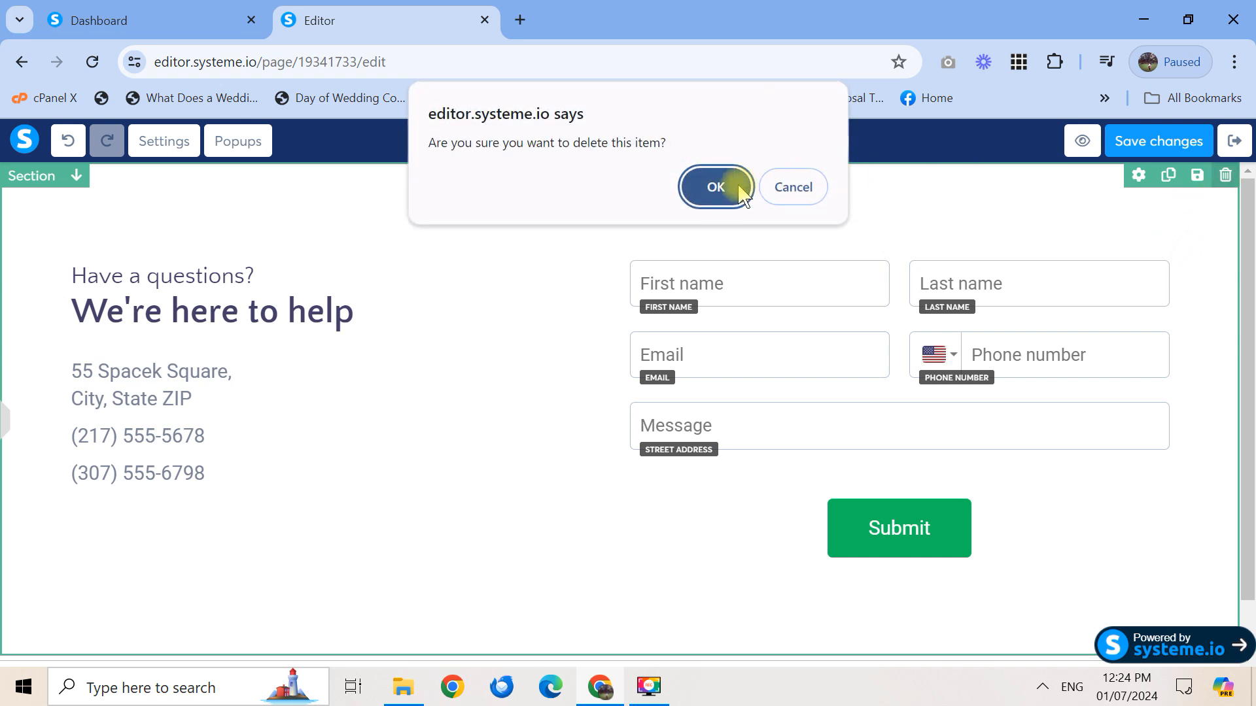
left_click(716, 187)
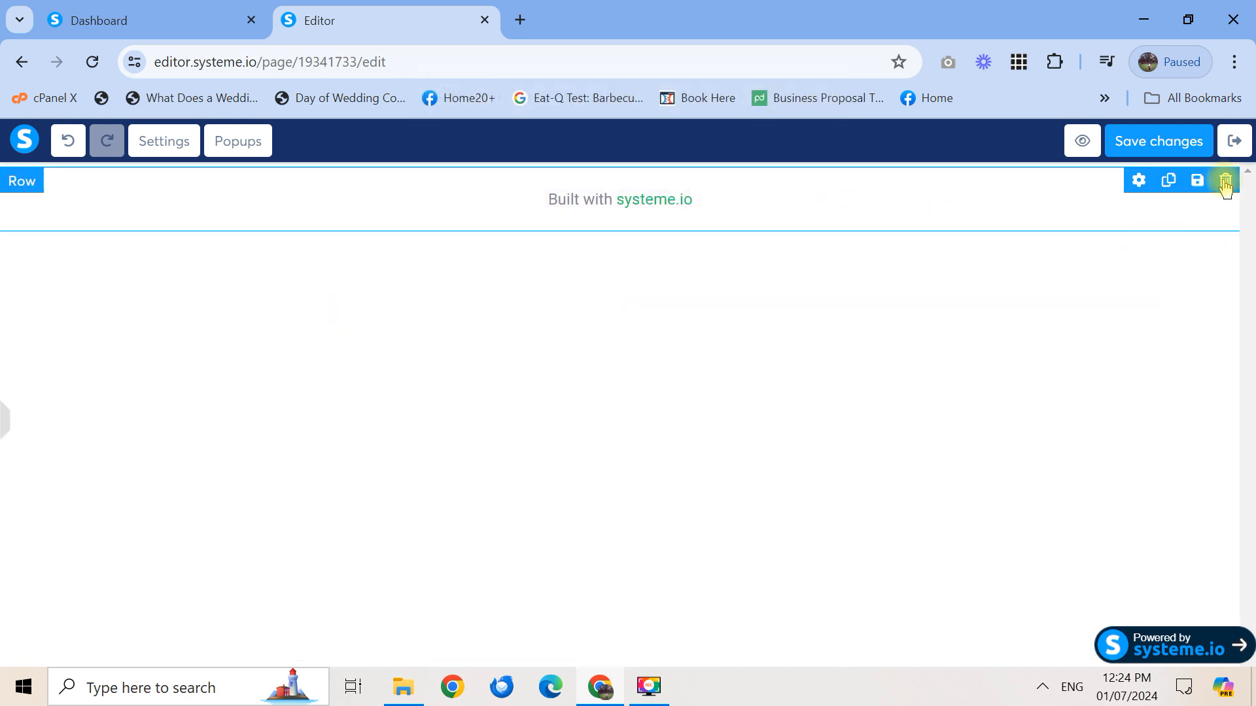
left_click(1225, 179)
left_click(716, 188)
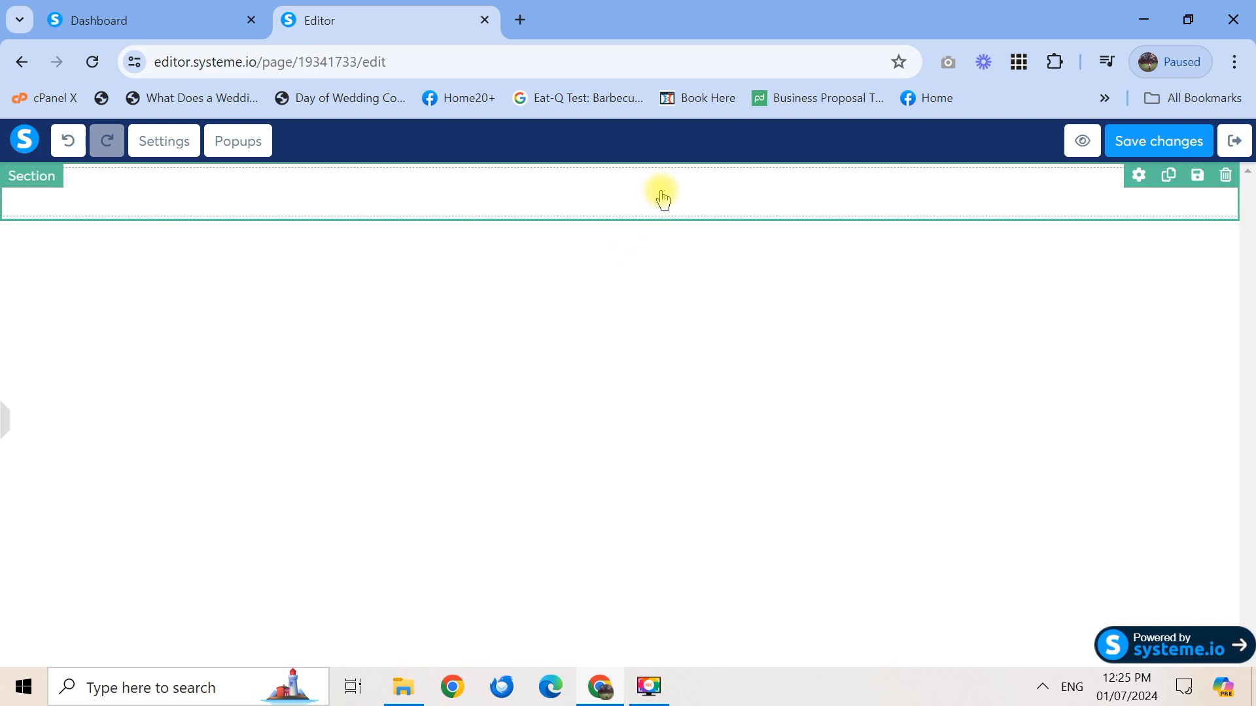
Show the Elements sidebar and open the empty section's settings, with margins all at 0
left_click(9, 426)
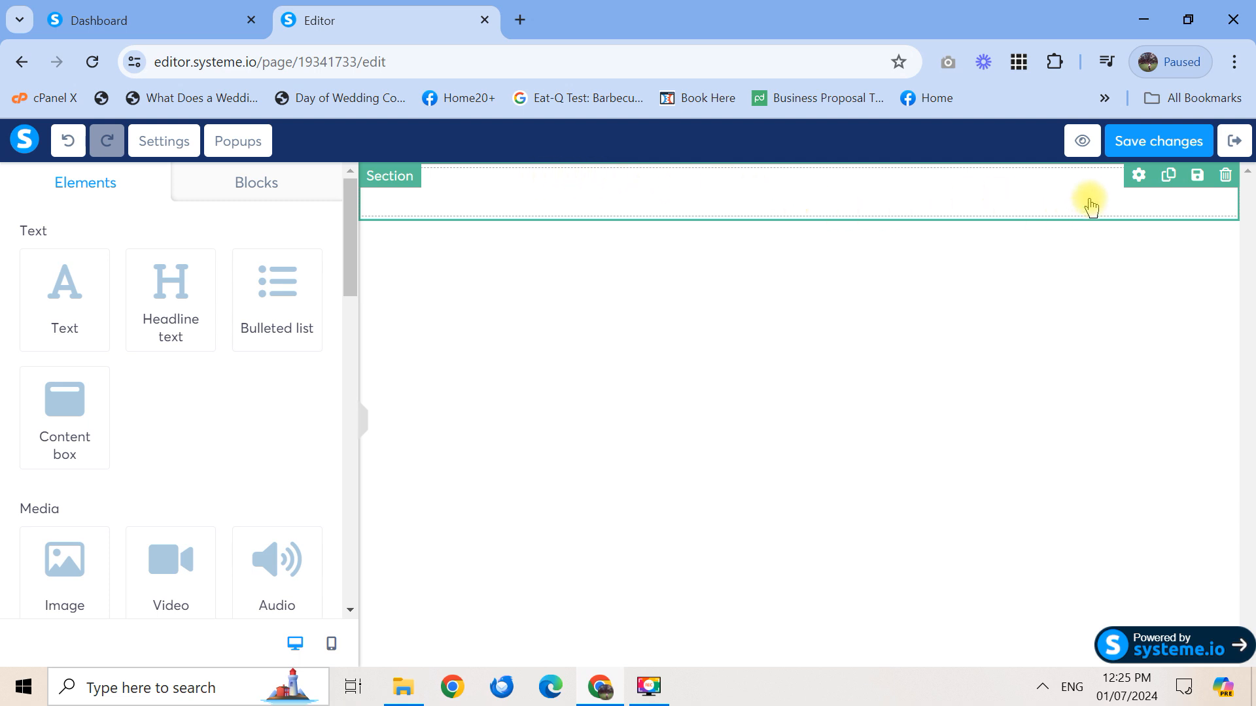
left_click(1142, 183)
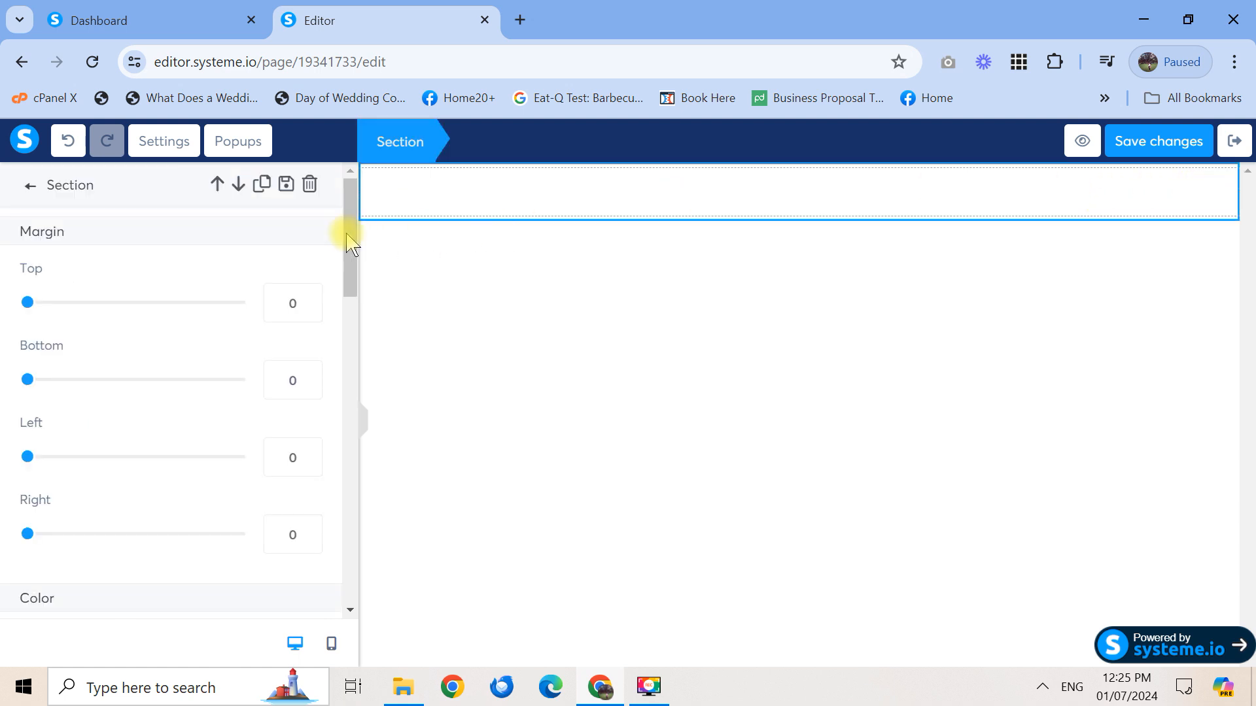
mouse_move(354, 210)
left_mouse_down()
mouse_move(350, 260)
mouse_move(348, 196)
mouse_move(336, 328)
mouse_move(343, 189)
left_mouse_up()
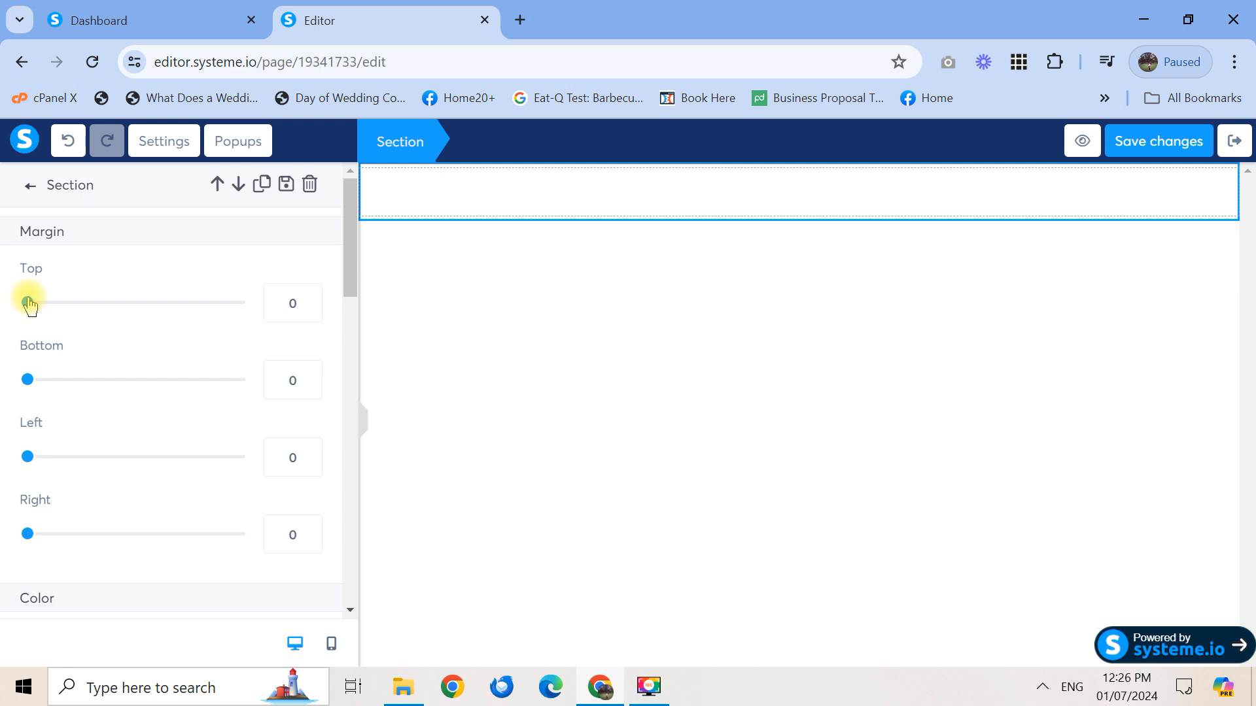
left_click_drag(29, 303, 59, 302)
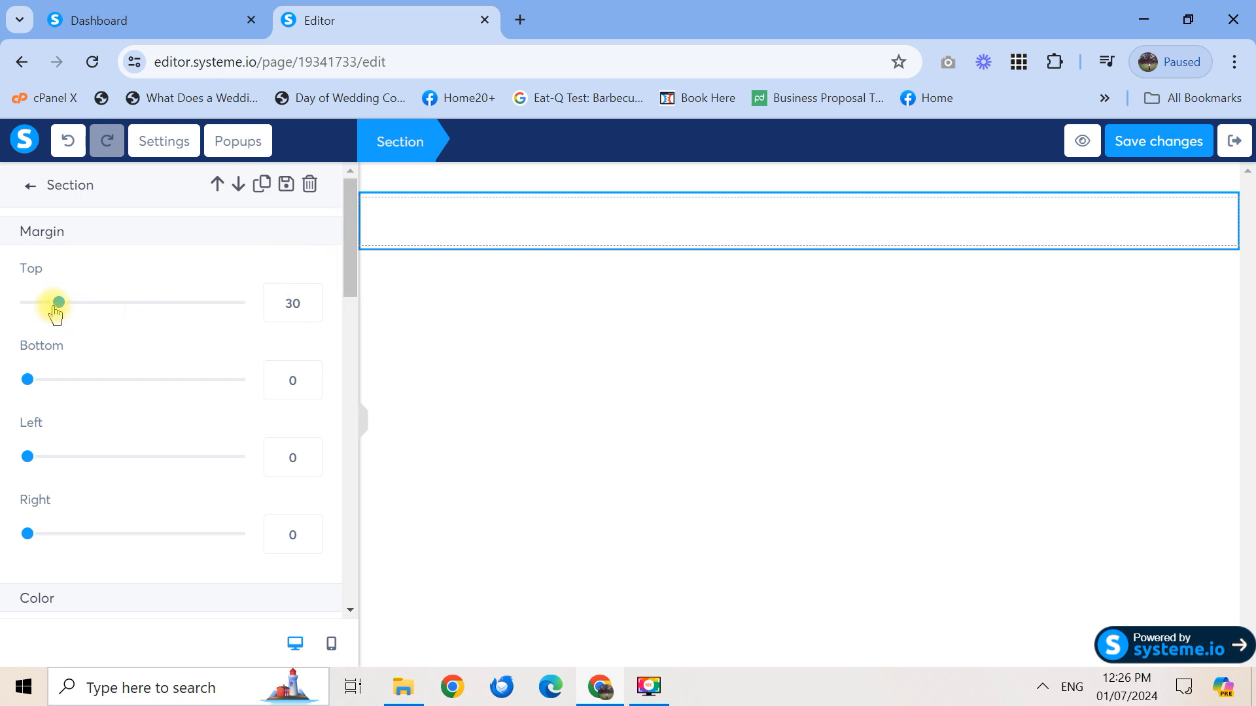
left_click_drag(55, 313, 5, 307)
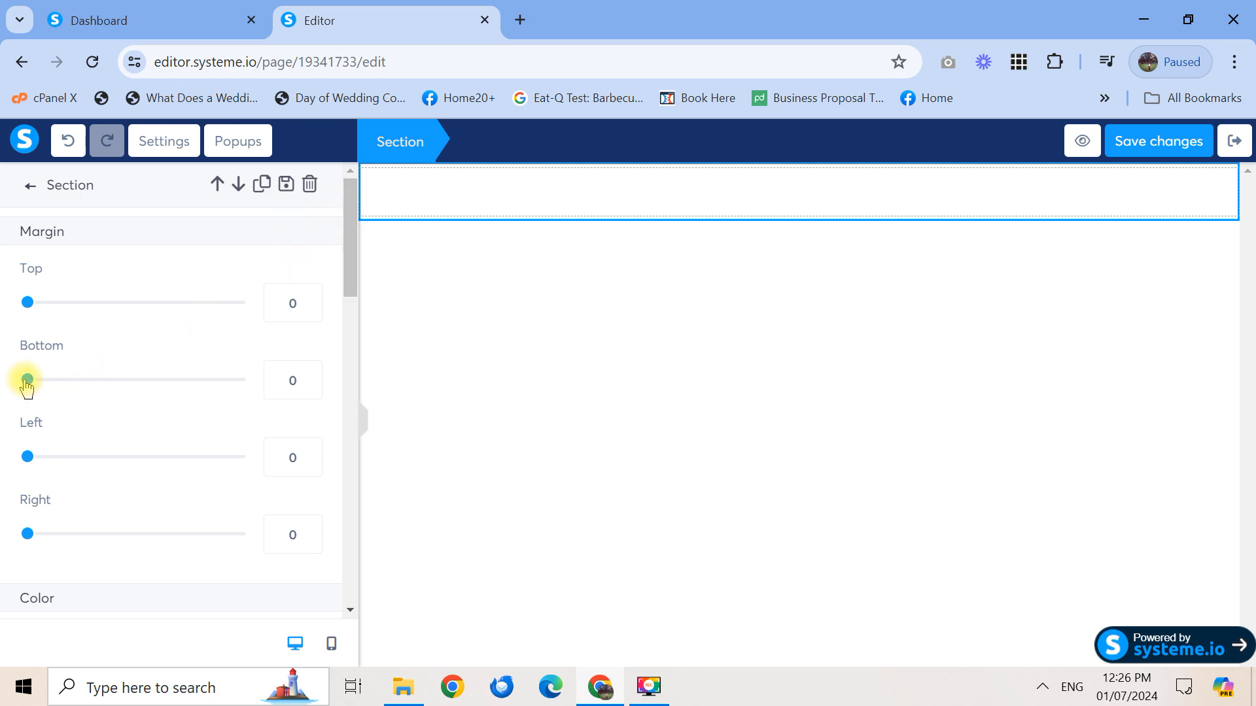
left_click_drag(27, 380, 64, 382)
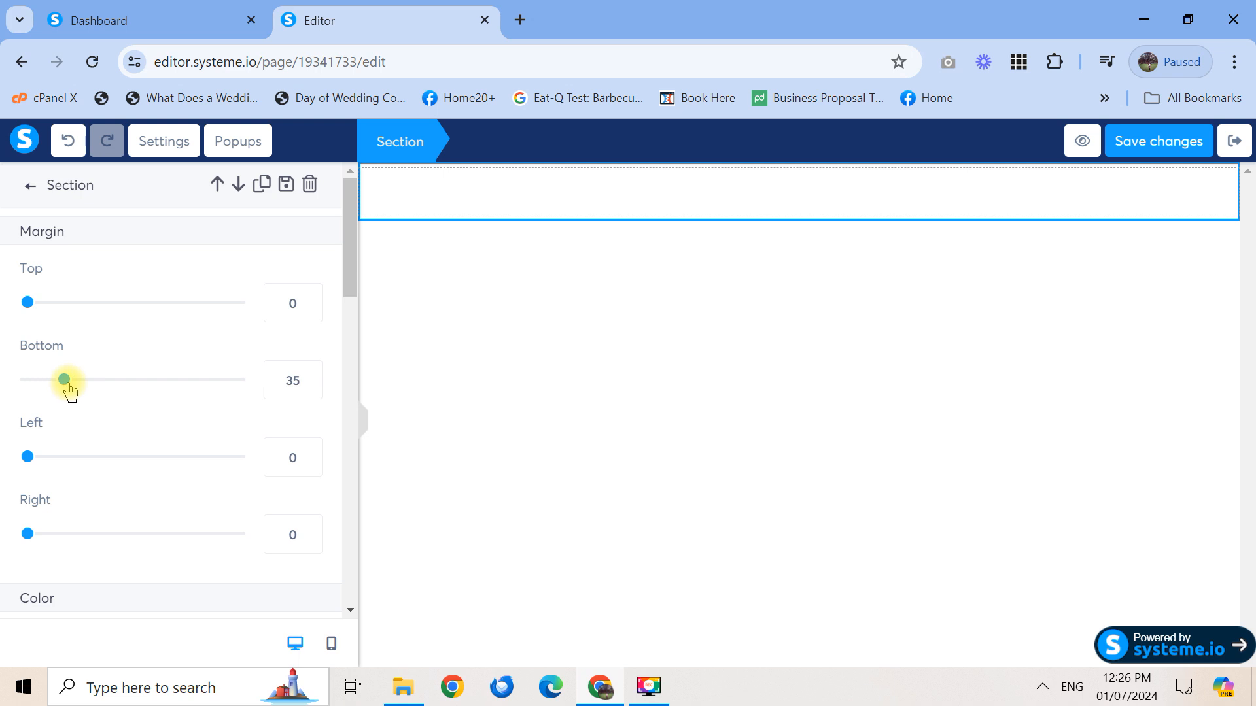
left_click_drag(59, 386, 3, 390)
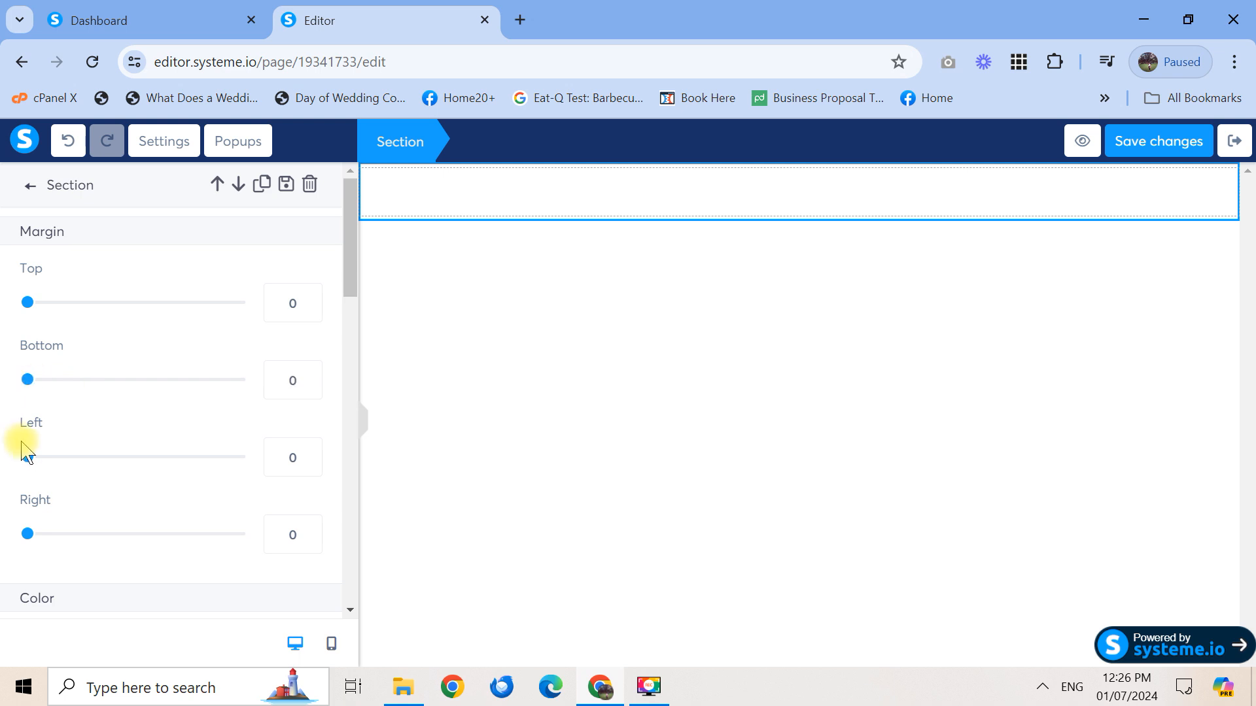
left_click_drag(33, 462, 6, 472)
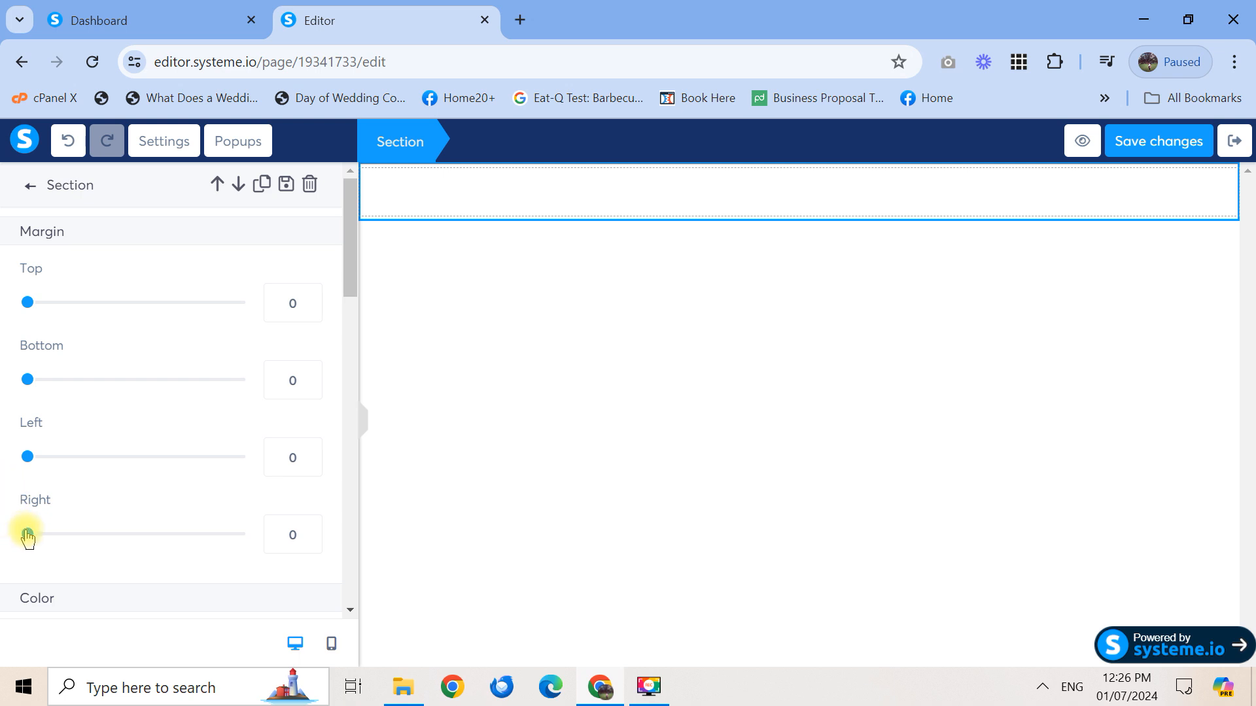
left_click_drag(27, 535, 73, 535)
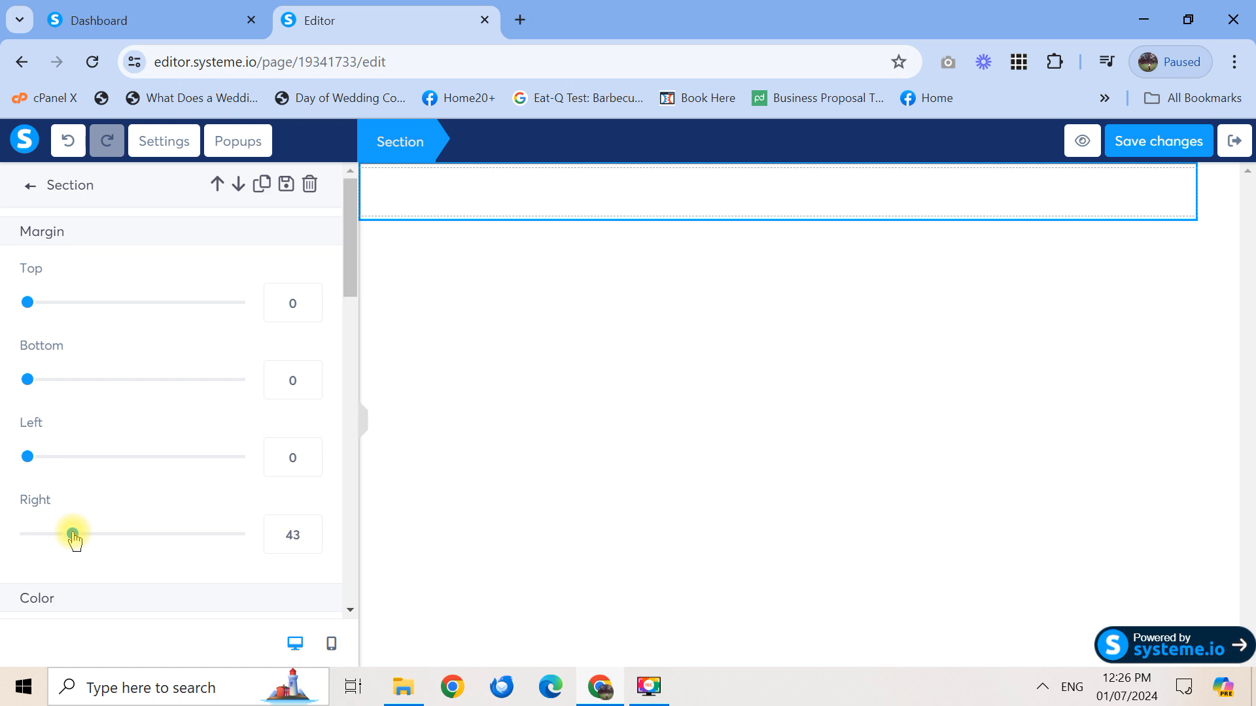
left_click_drag(73, 535, 7, 537)
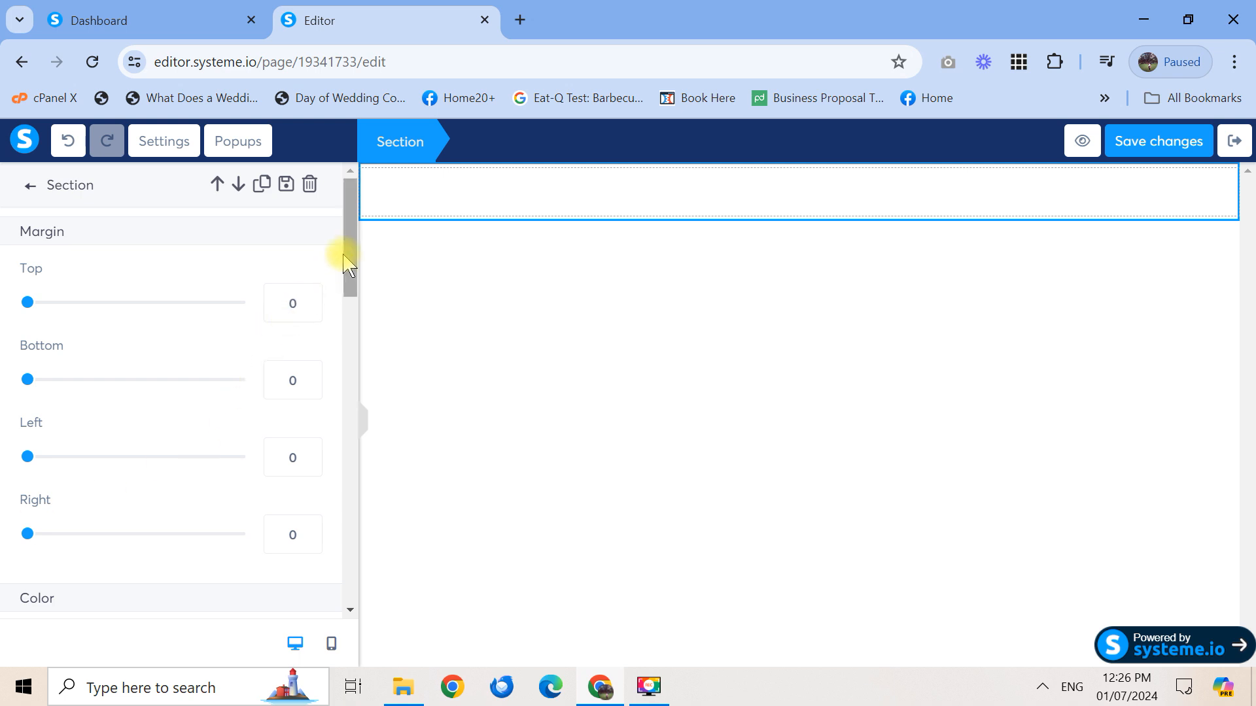
left_click_drag(348, 262, 349, 281)
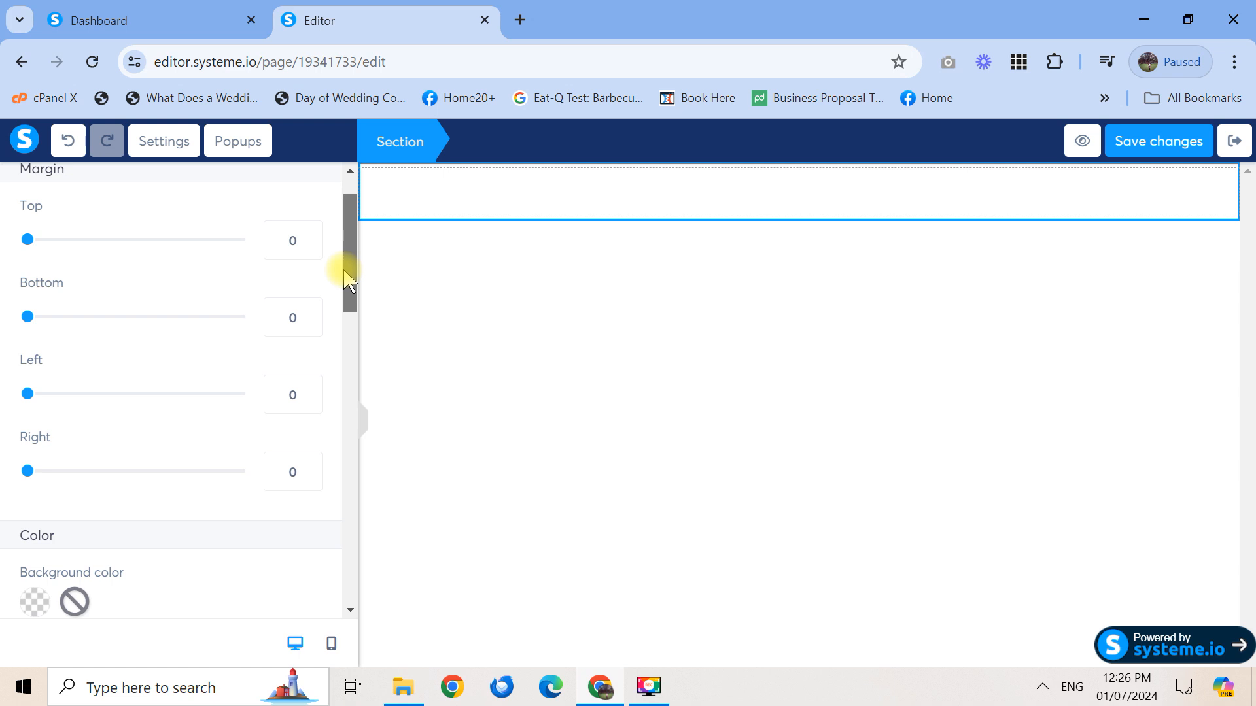
left_click_drag(347, 282, 345, 337)
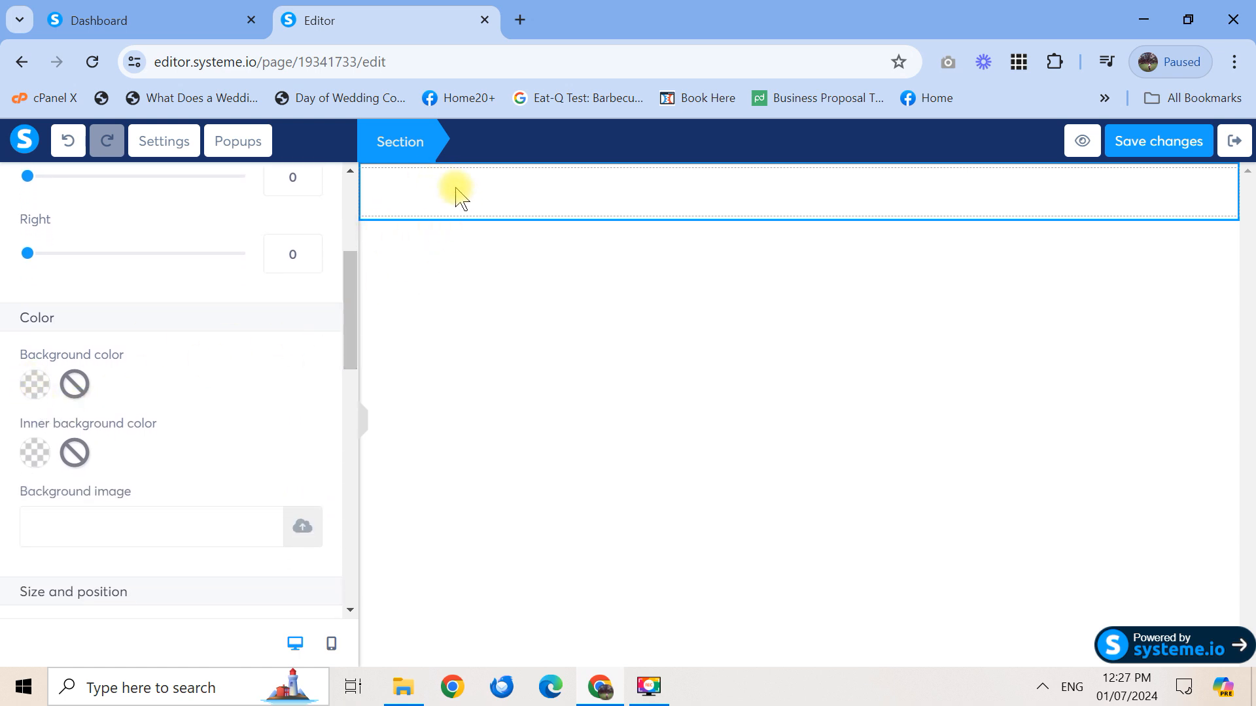
Try brownish and bright red section backgrounds, then remove the colour to leave it transparent
left_click(36, 386)
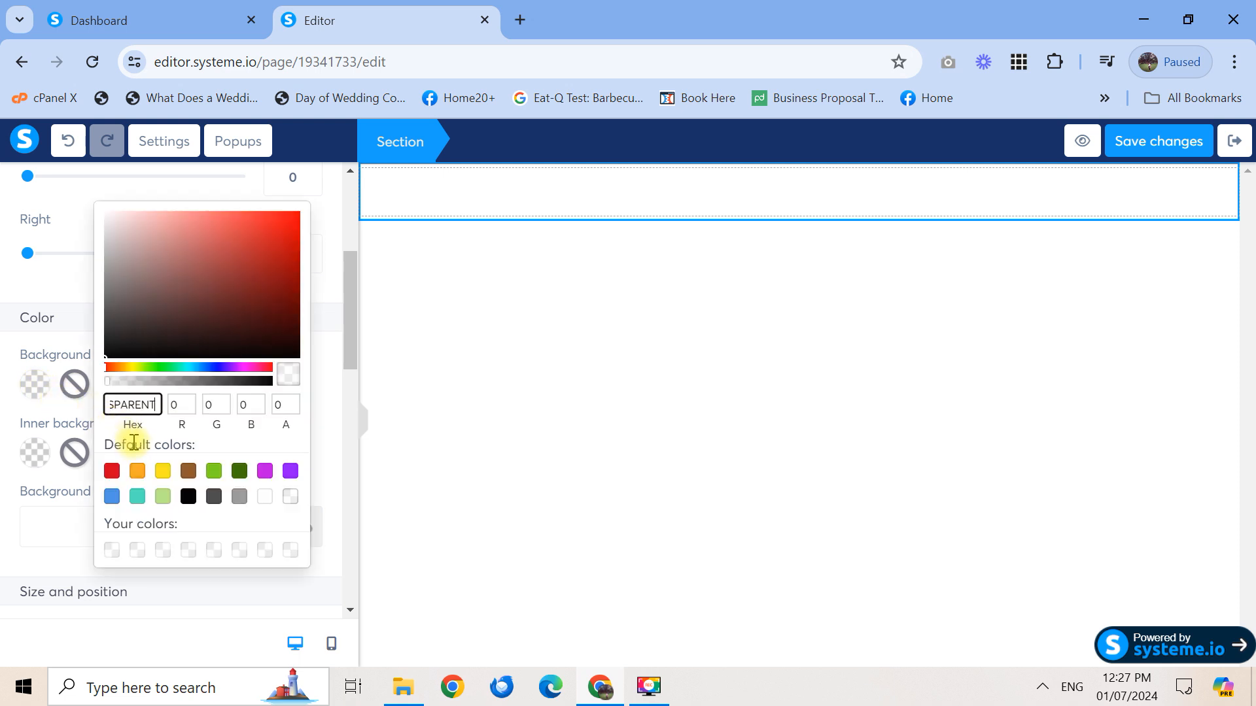
left_click(181, 269)
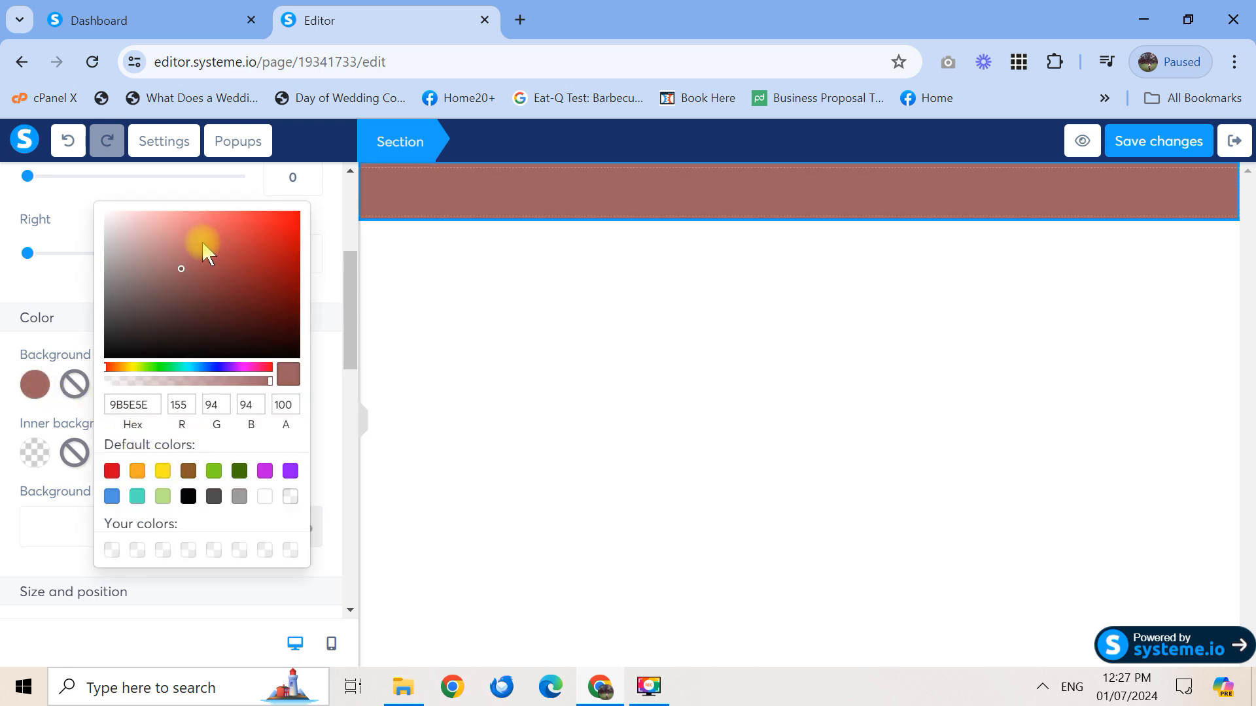
left_click(203, 289)
left_click(231, 268)
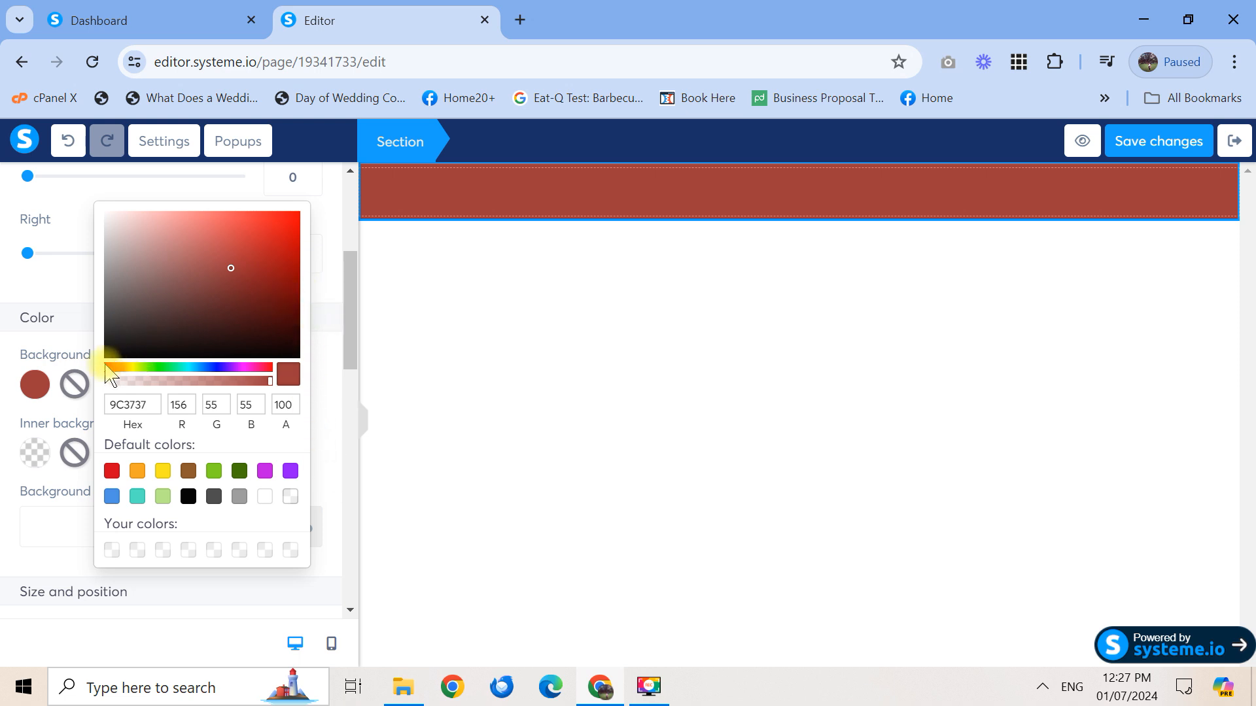
left_click(74, 385)
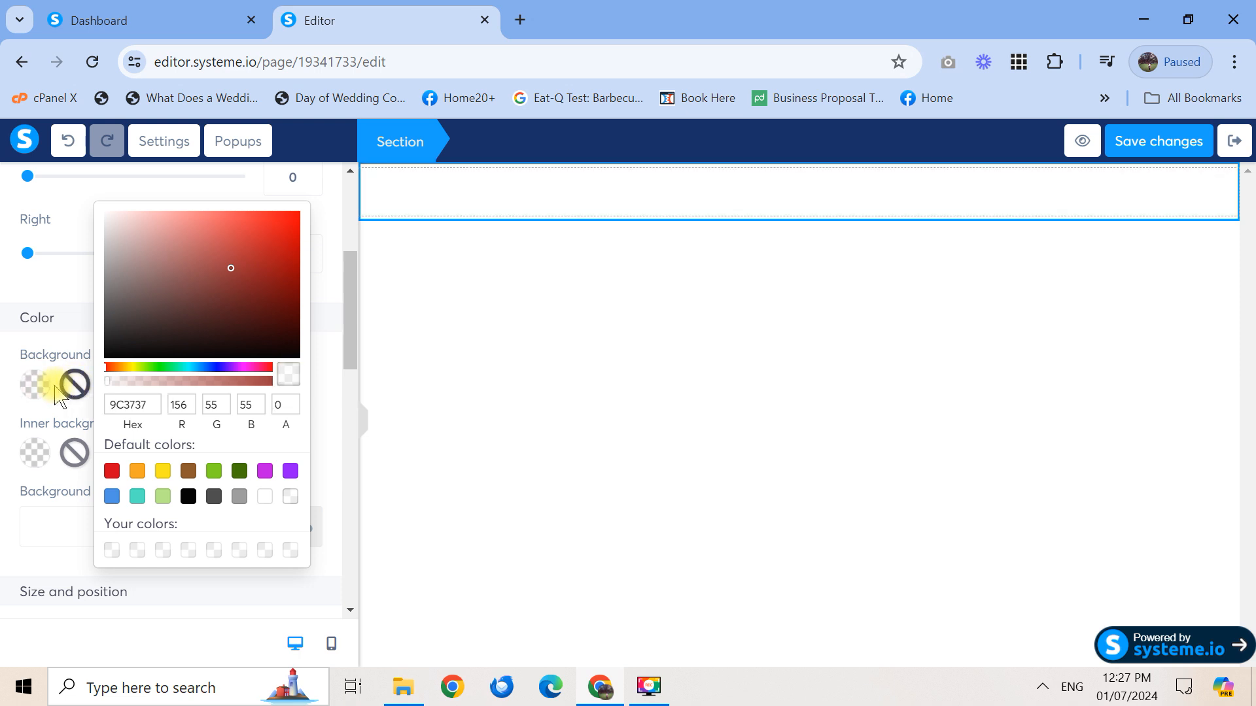
left_click(335, 221)
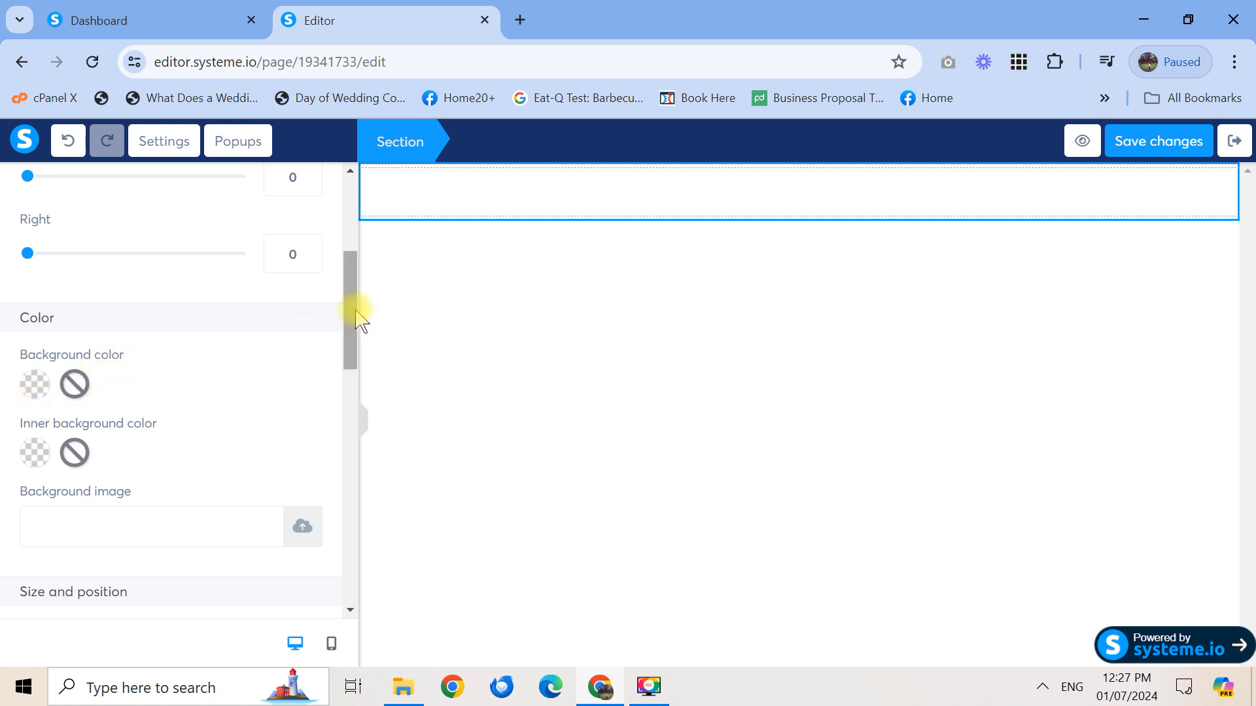
left_click_drag(356, 310, 363, 373)
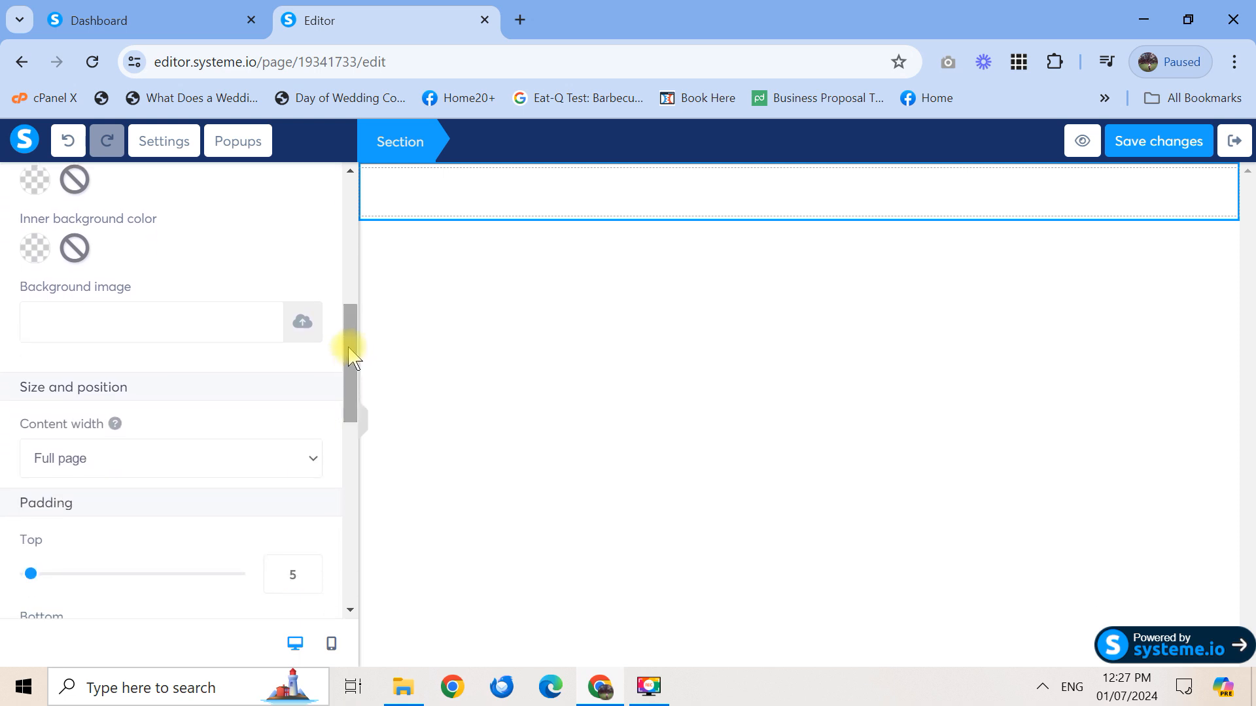
Insert BG1.jpg from the uploaded images library as the section's background image
left_click(302, 321)
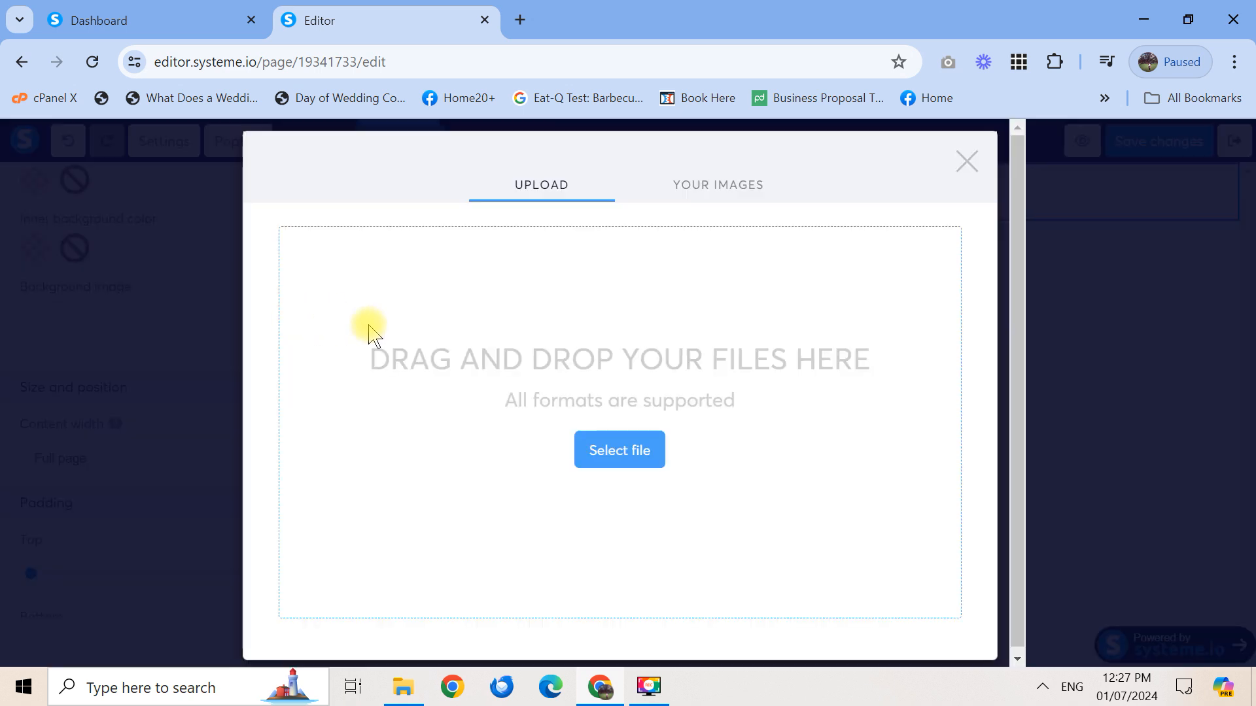
left_click(718, 183)
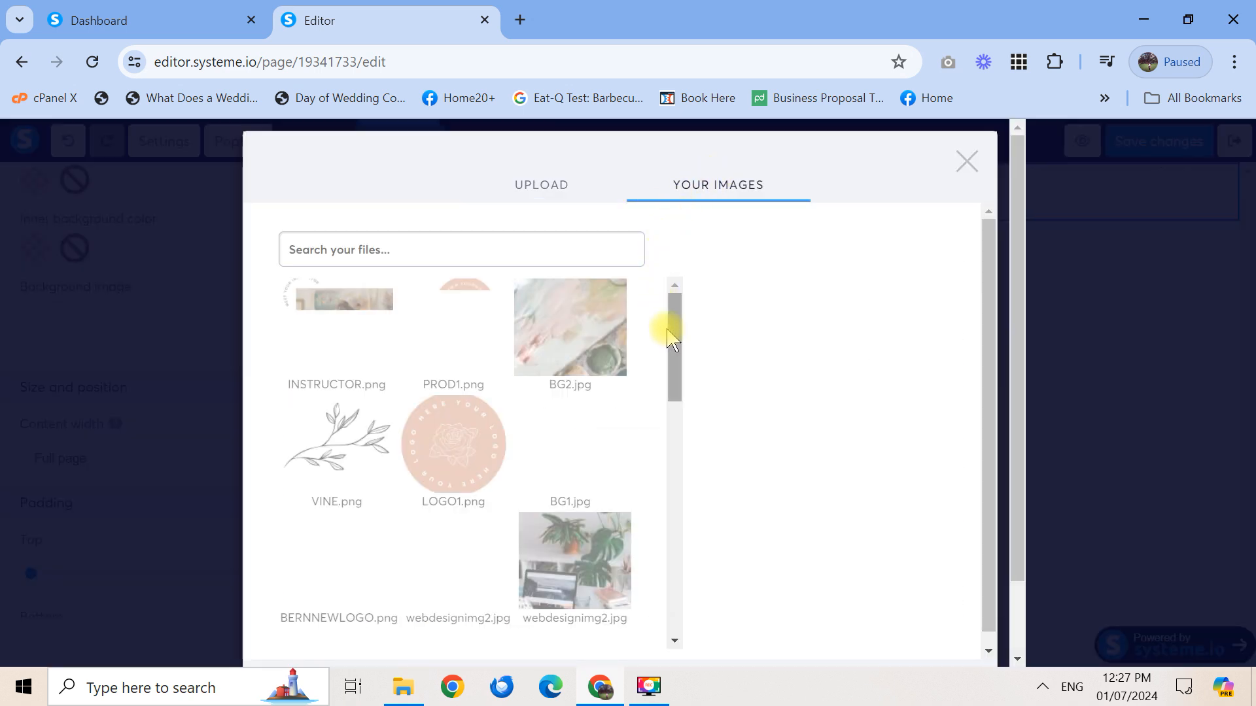
scroll(673, 356, "down", 1)
left_click(586, 401)
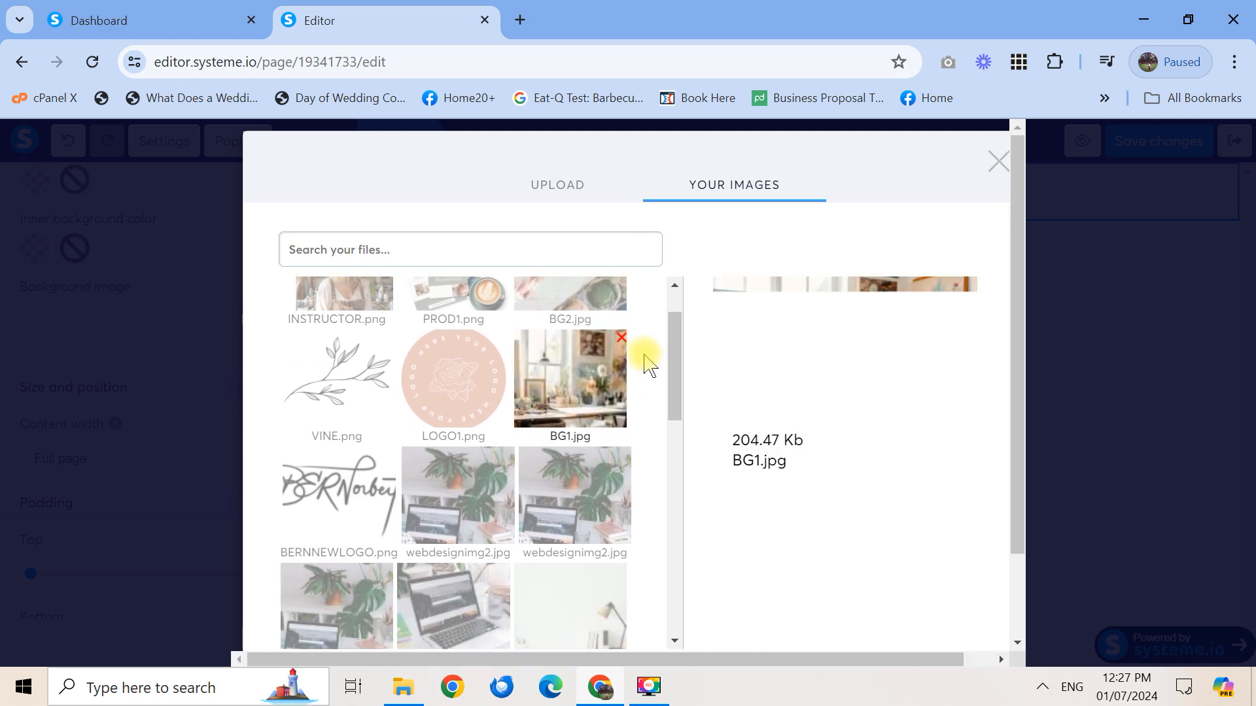
scroll(674, 327, "up", 1)
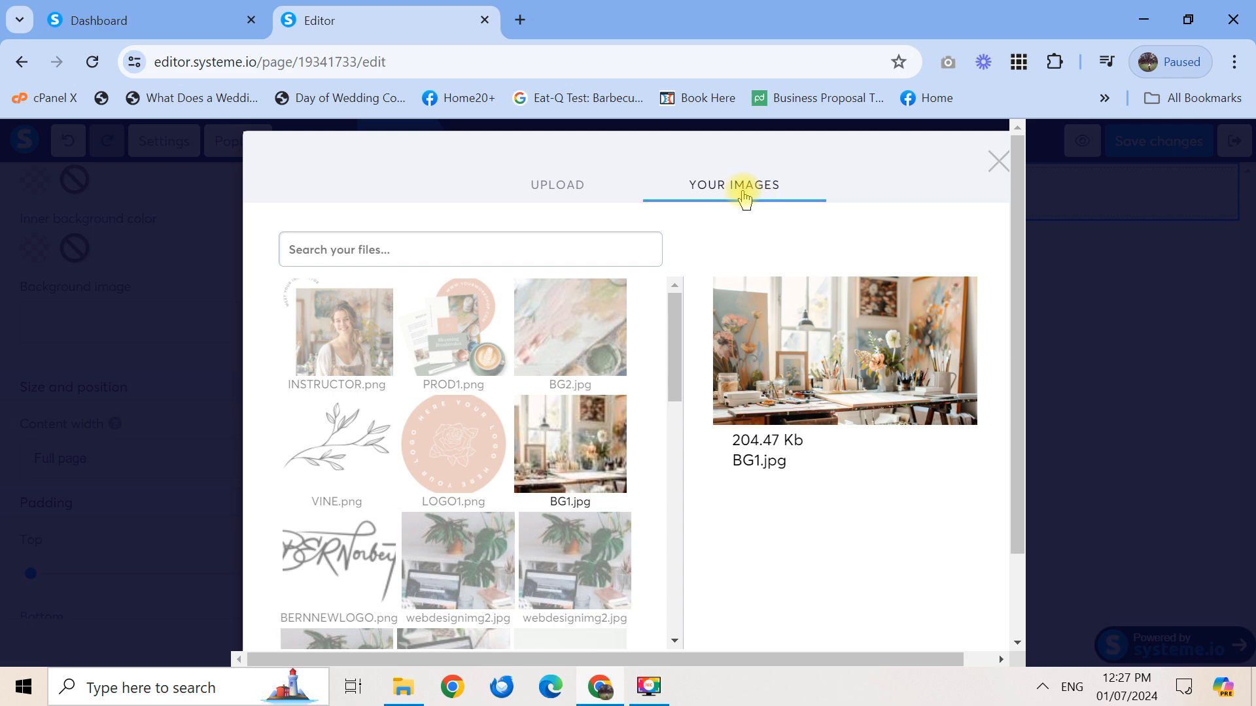
left_click(581, 181)
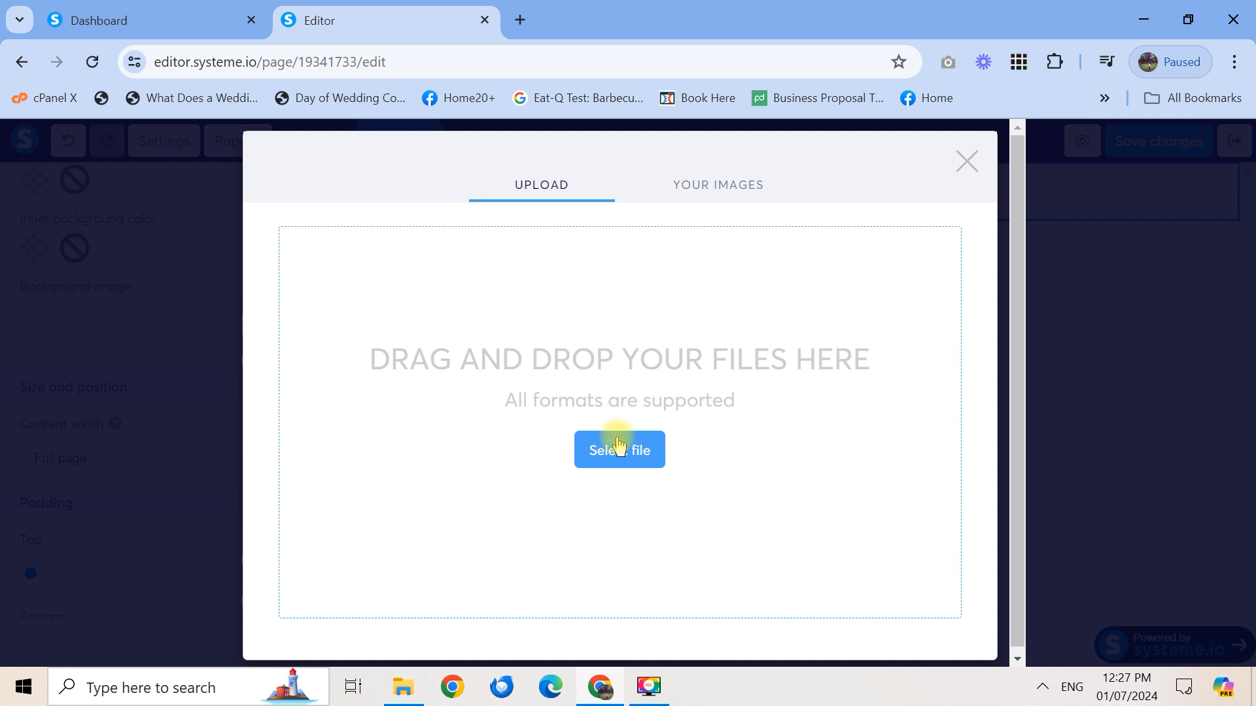
left_click(725, 190)
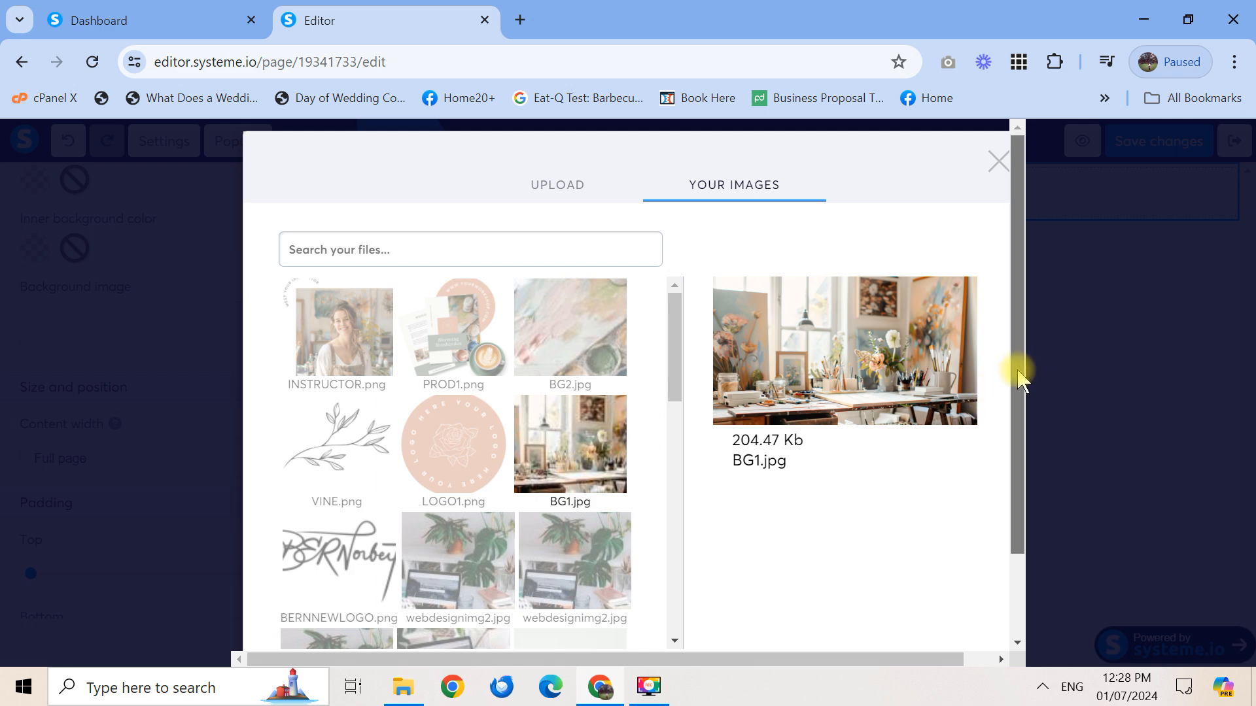
left_click_drag(1018, 373, 1015, 476)
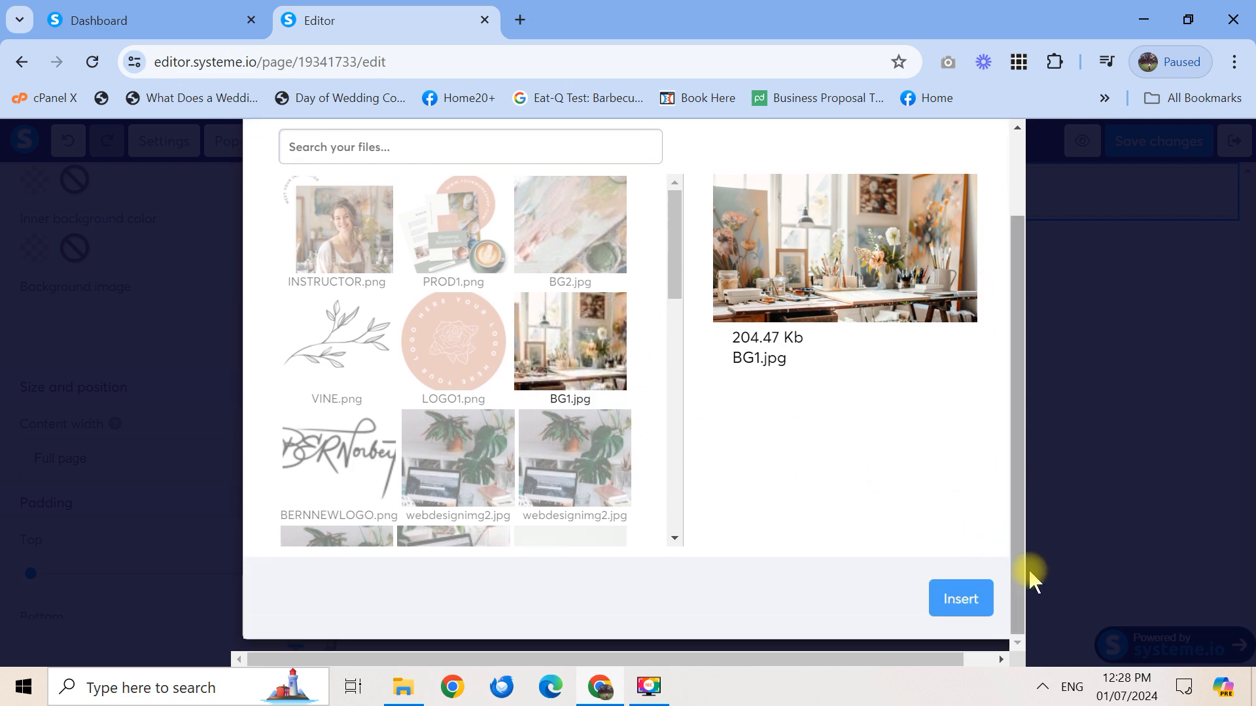
left_click(967, 599)
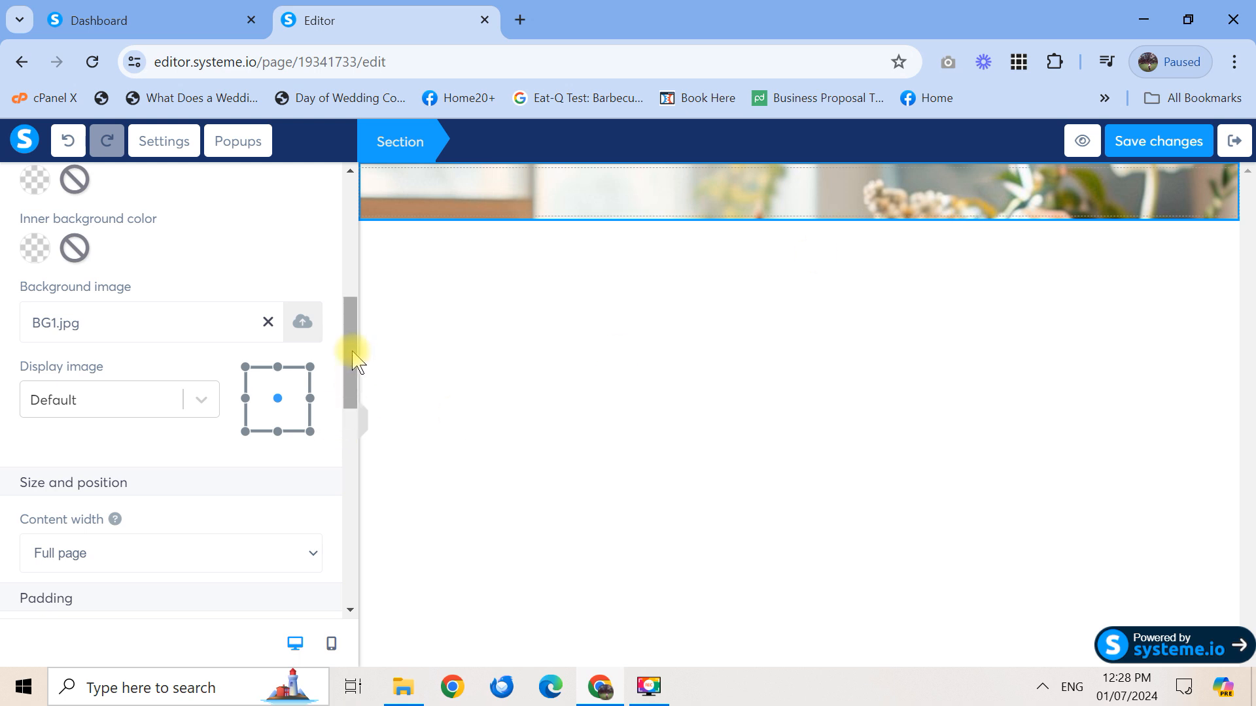
Drag the top, bottom and left/right padding sliders to enlarge the section's padding
left_click_drag(353, 354, 353, 192)
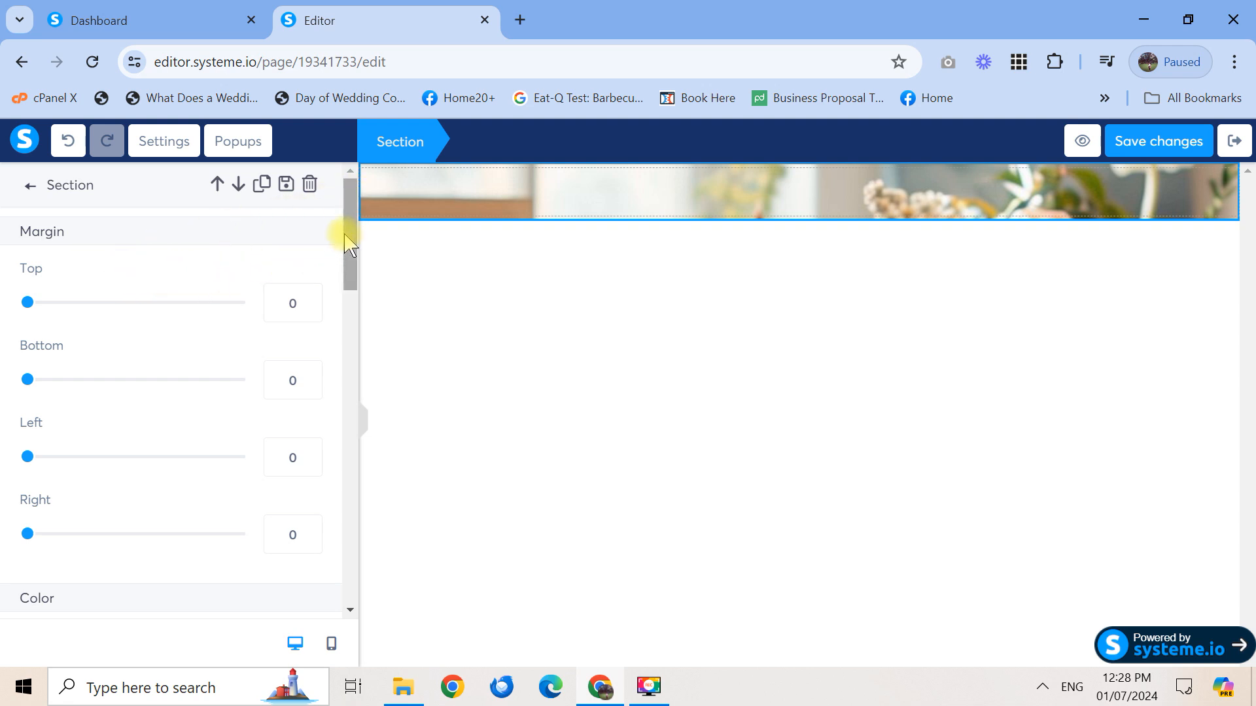
left_click_drag(347, 242, 356, 421)
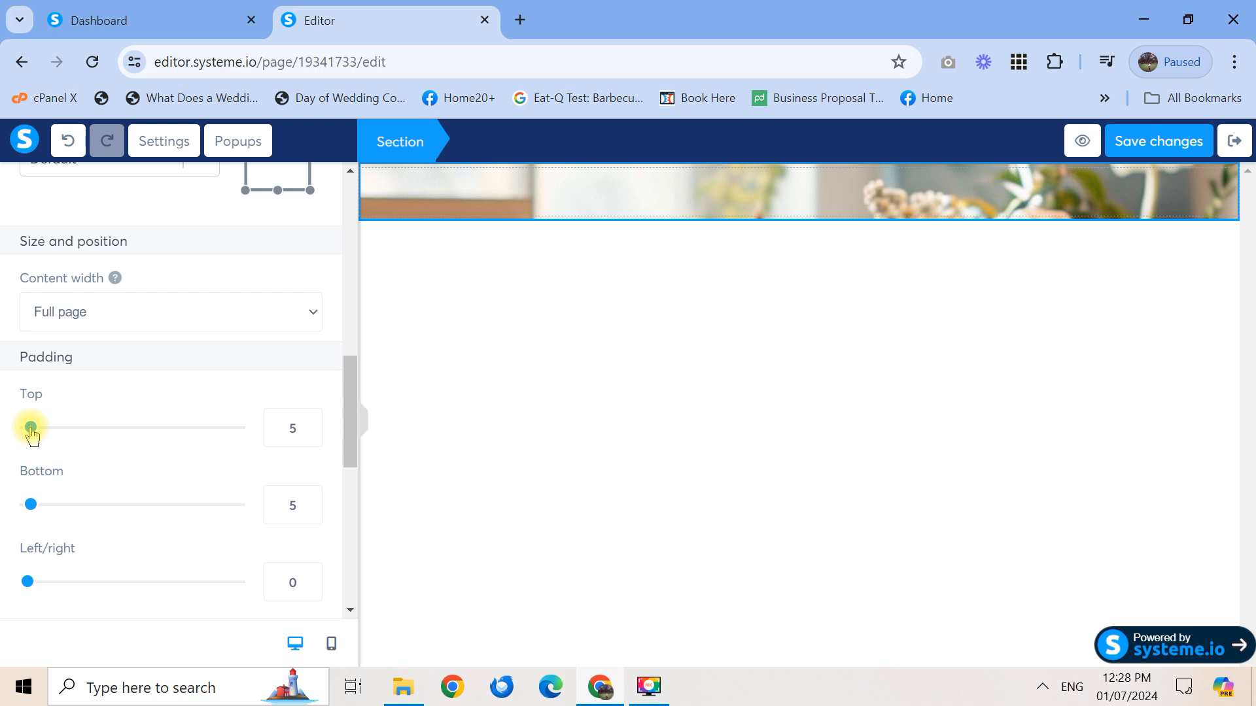
left_click_drag(30, 428, 75, 428)
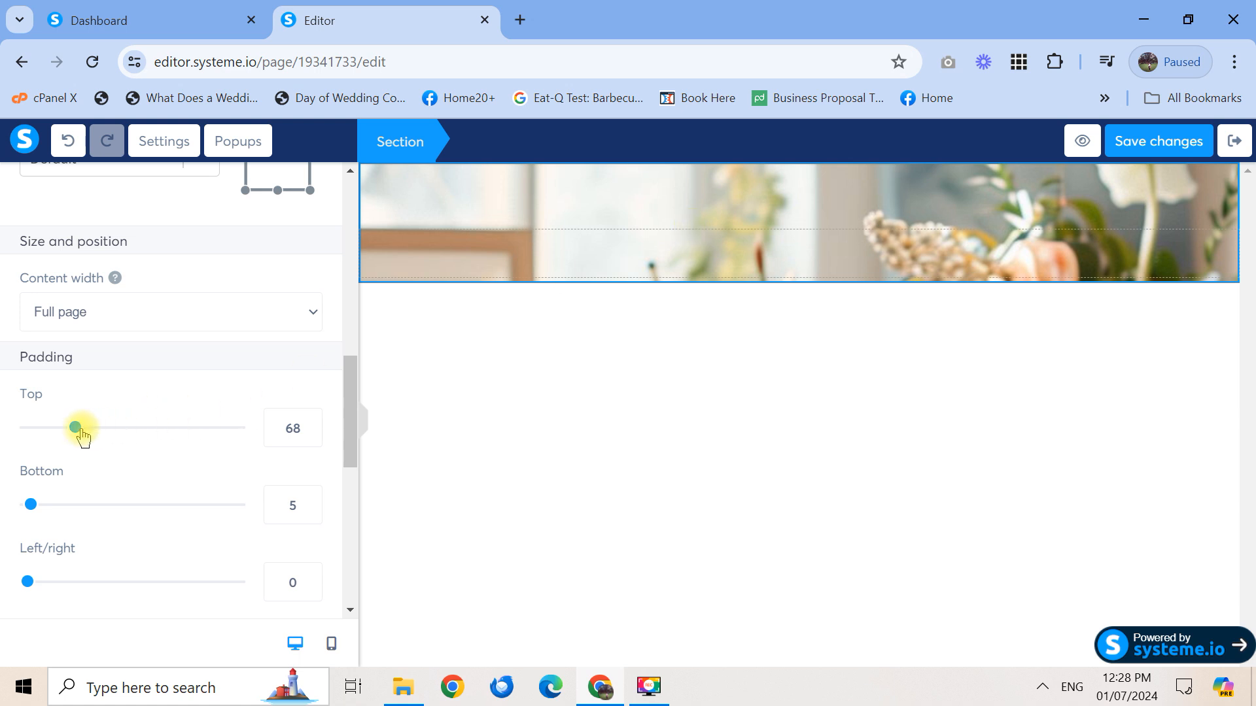
left_click_drag(76, 433, 113, 435)
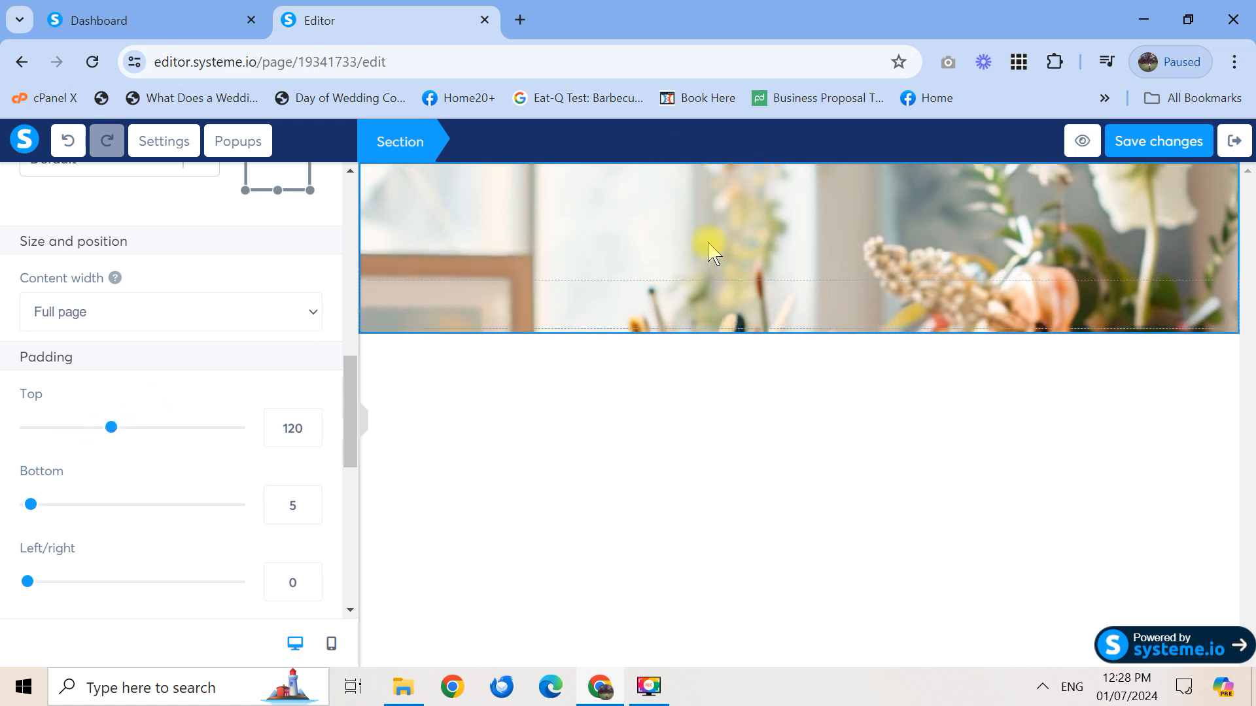
left_click(30, 507)
left_click_drag(30, 507, 113, 514)
left_click(27, 582)
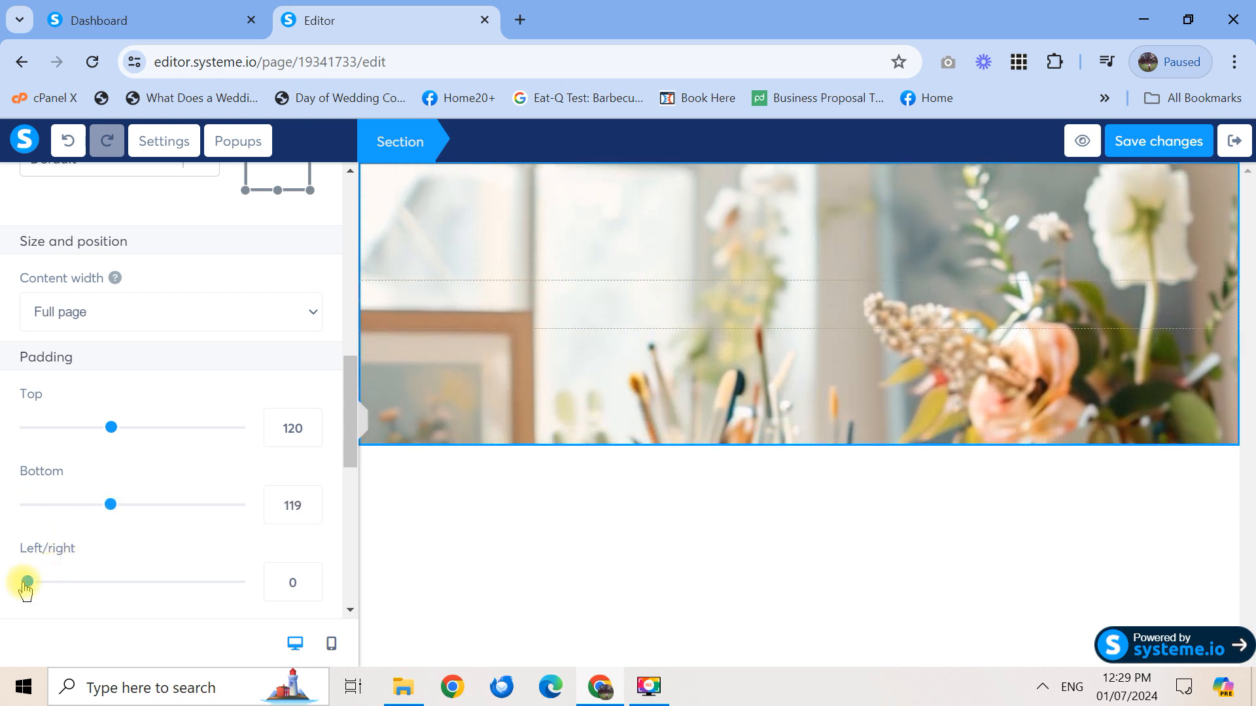
left_click_drag(27, 584, 63, 582)
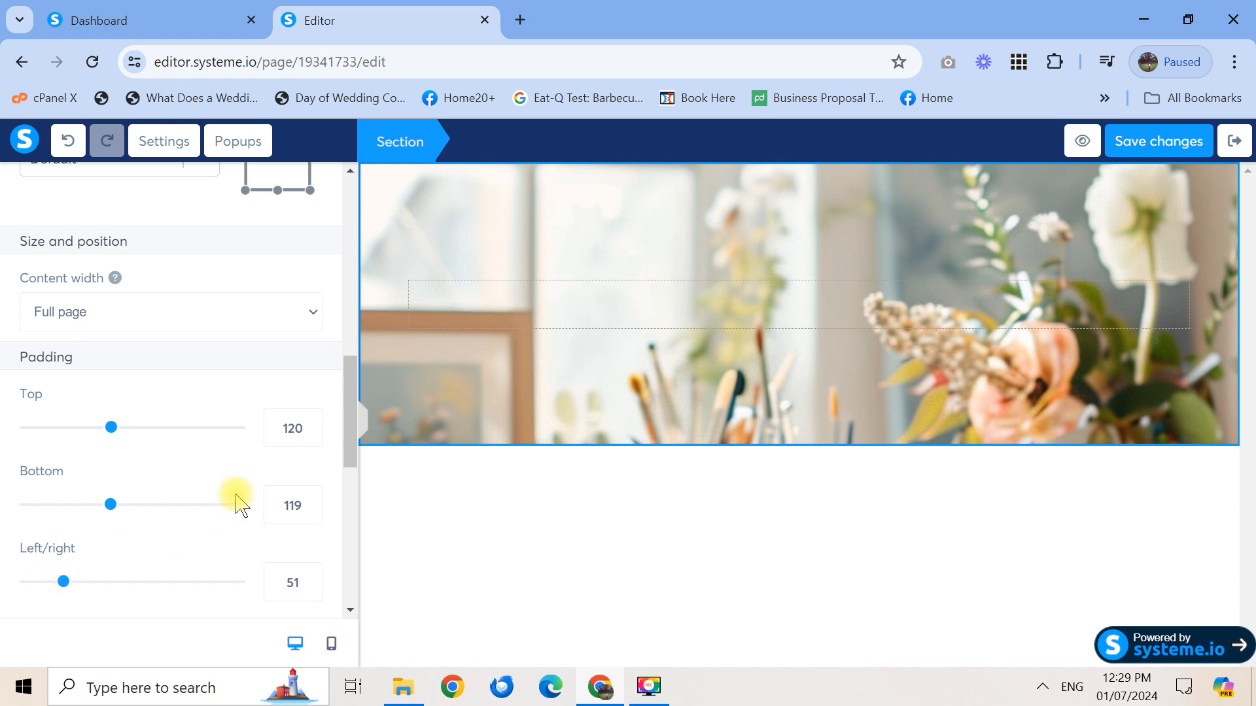
Enter exact padding values of 100 for top, bottom and left/right
left_click_drag(296, 428, 276, 429)
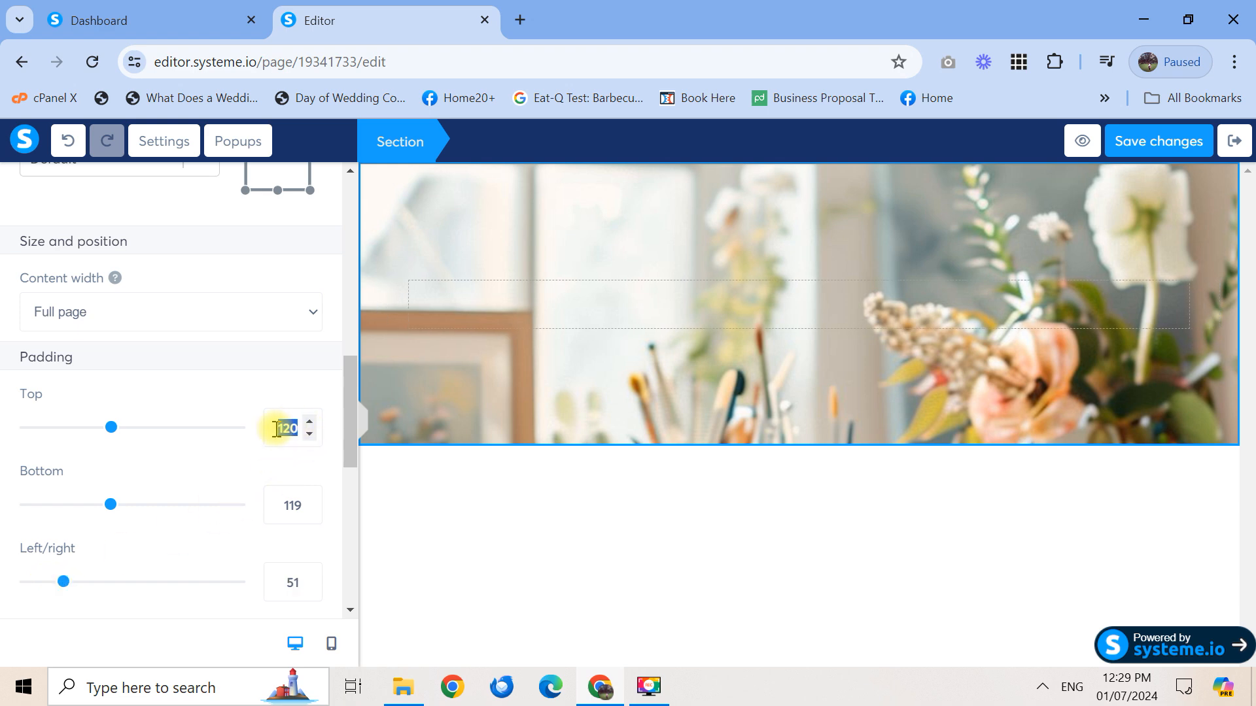
type("100")
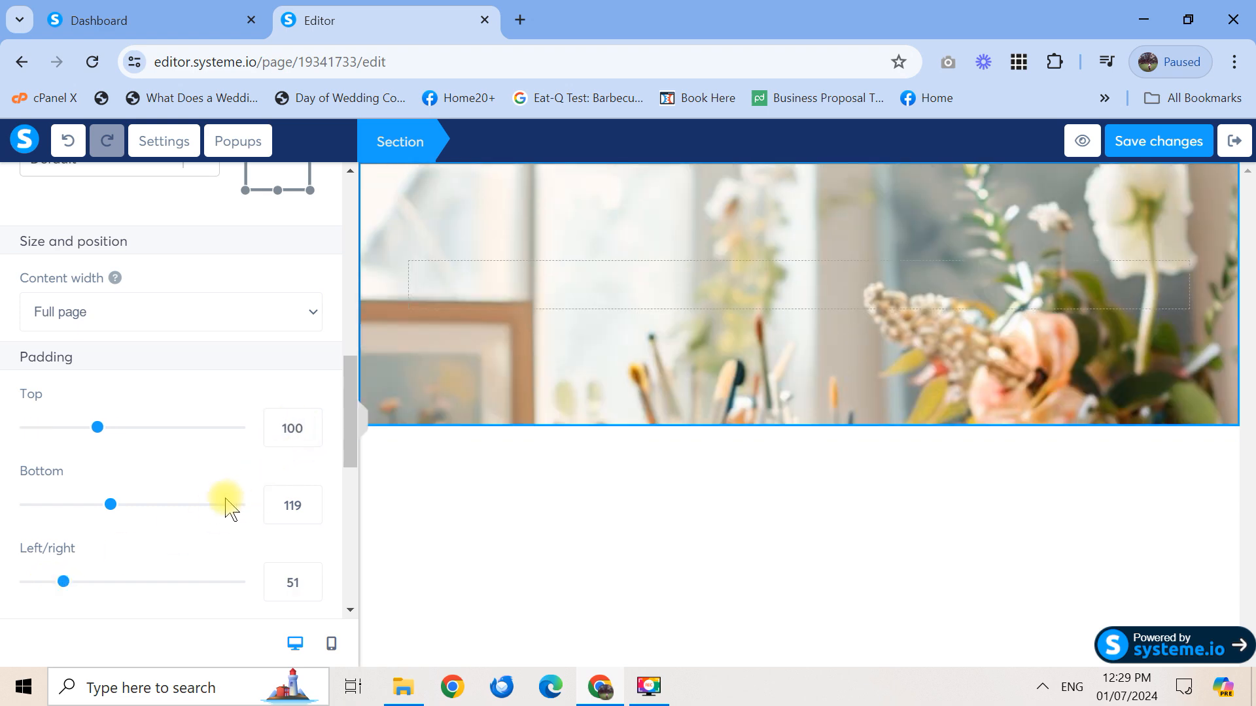
left_click(309, 499)
left_click_drag(303, 504, 250, 502)
type("100")
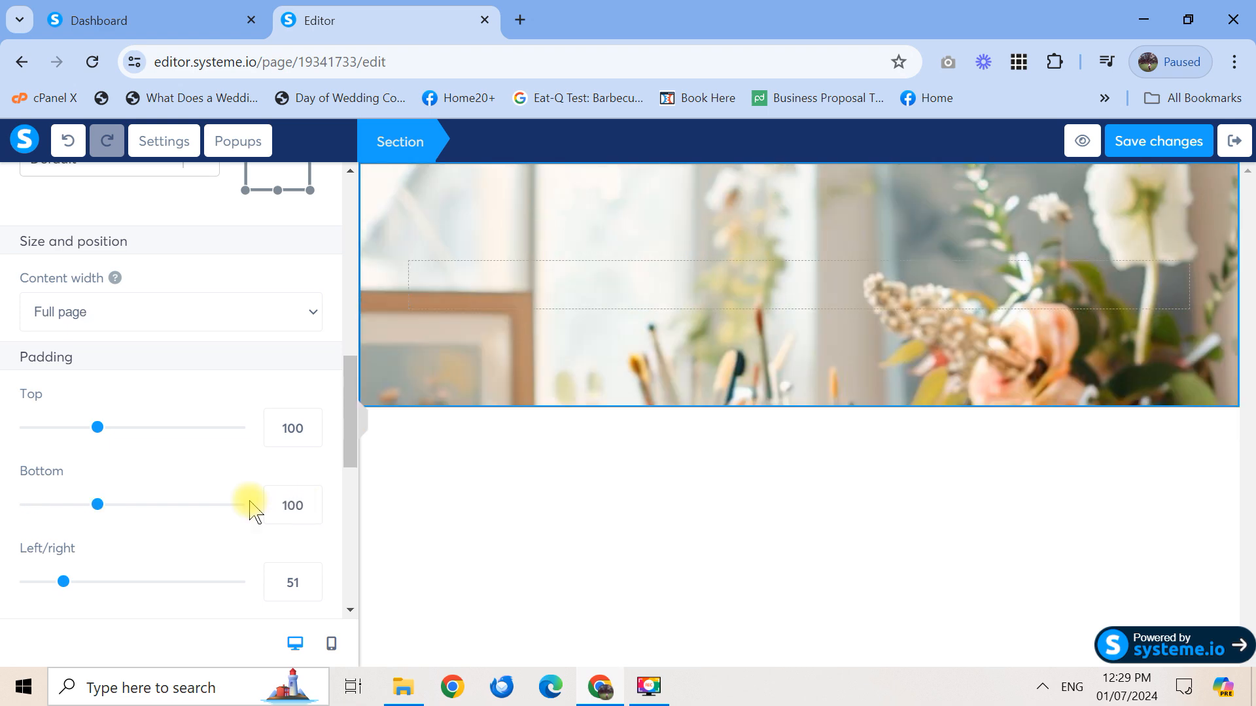
left_click_drag(297, 579, 262, 589)
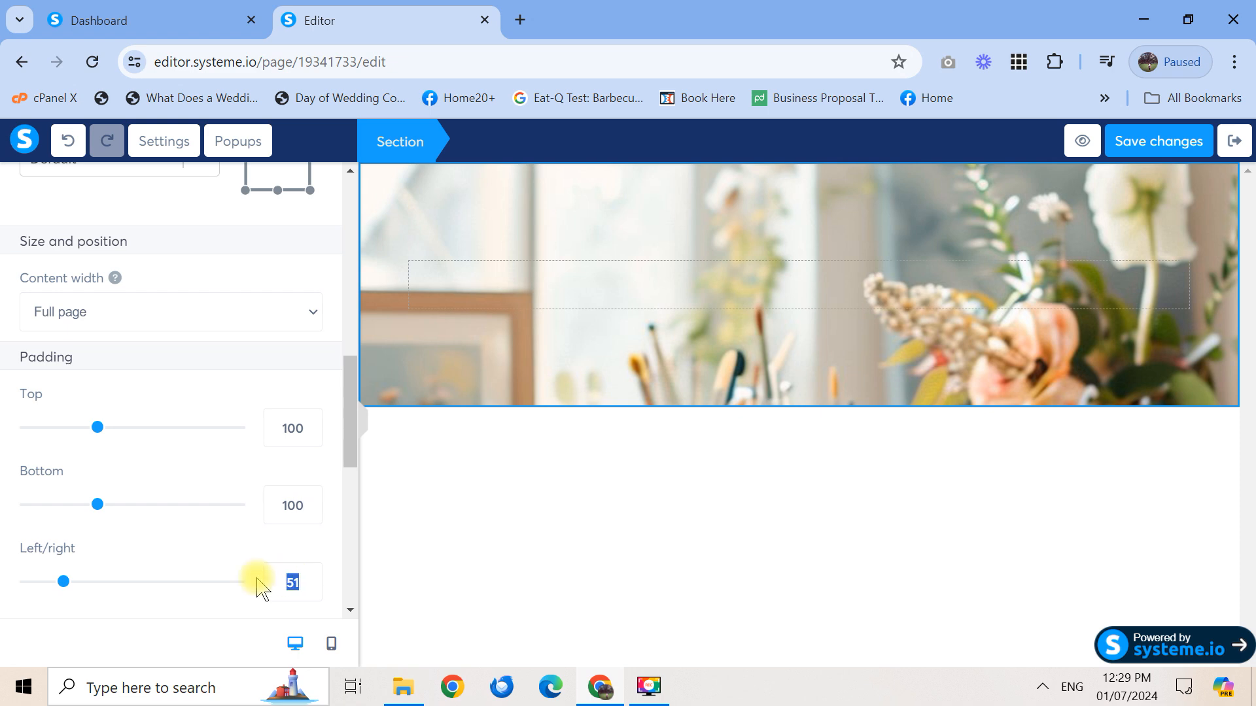
type("100")
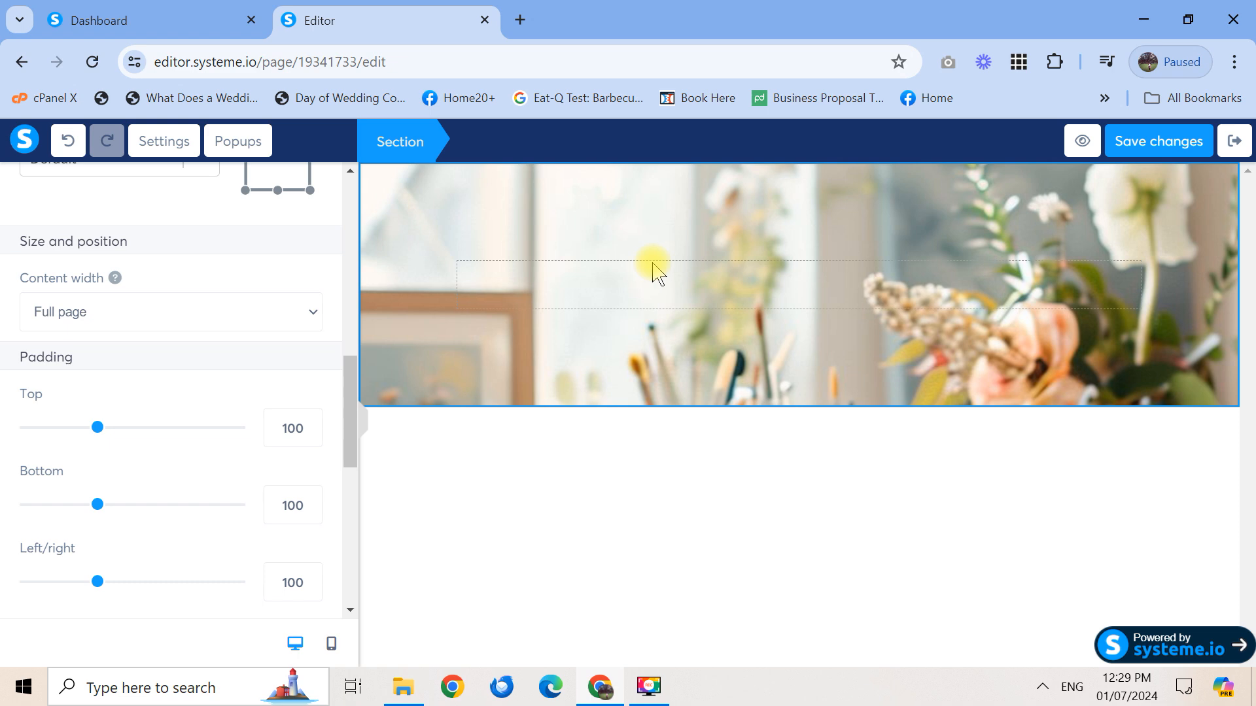
left_click_drag(347, 384, 327, 212)
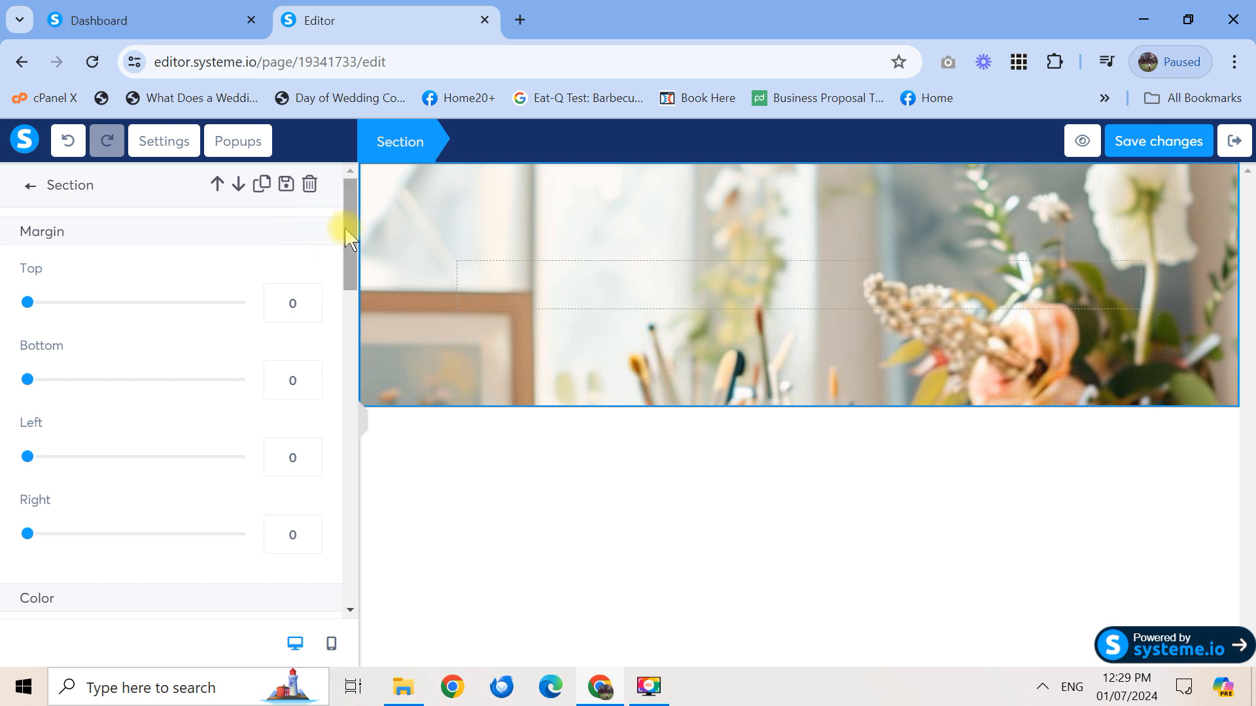
left_click_drag(347, 239, 347, 552)
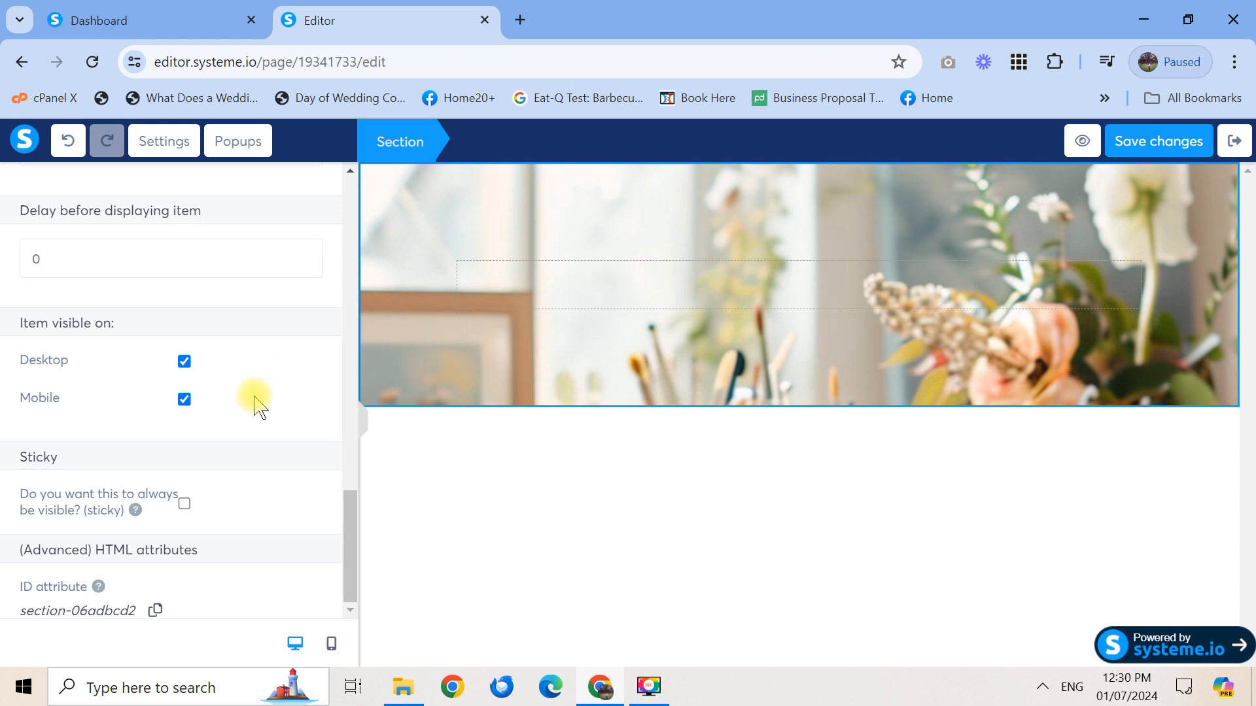
left_click(184, 400)
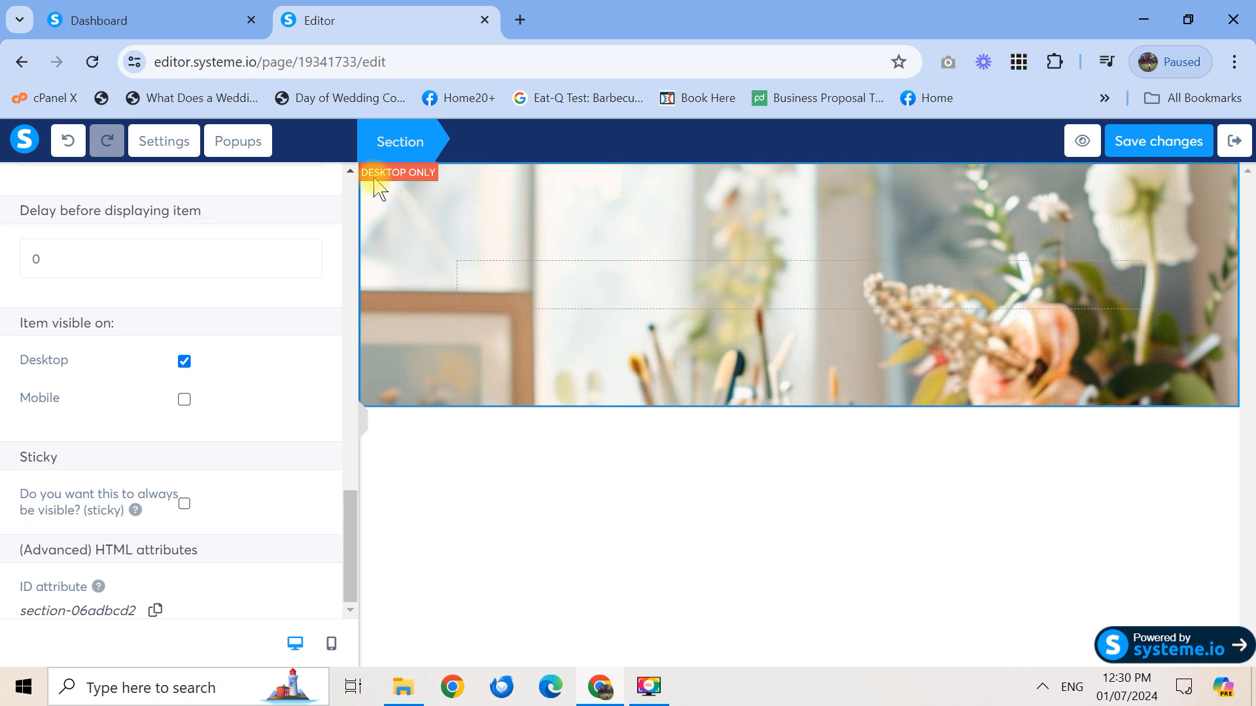
left_click(184, 400)
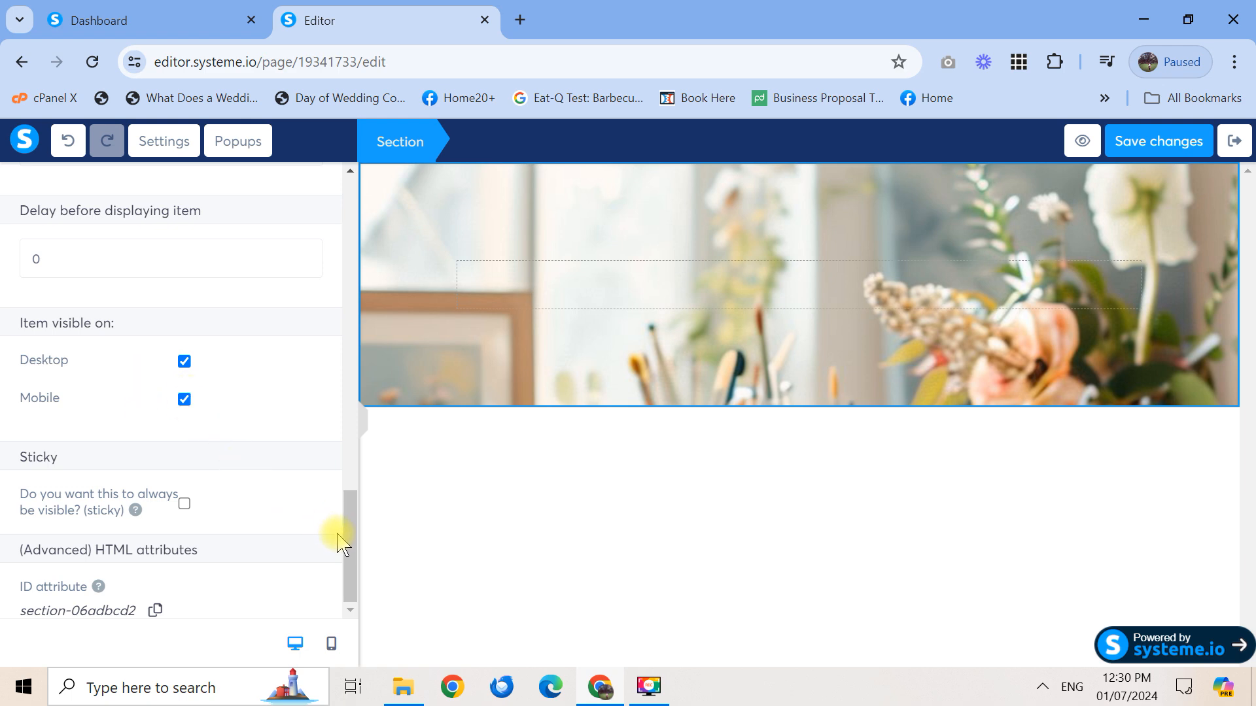
left_click_drag(350, 547, 339, 219)
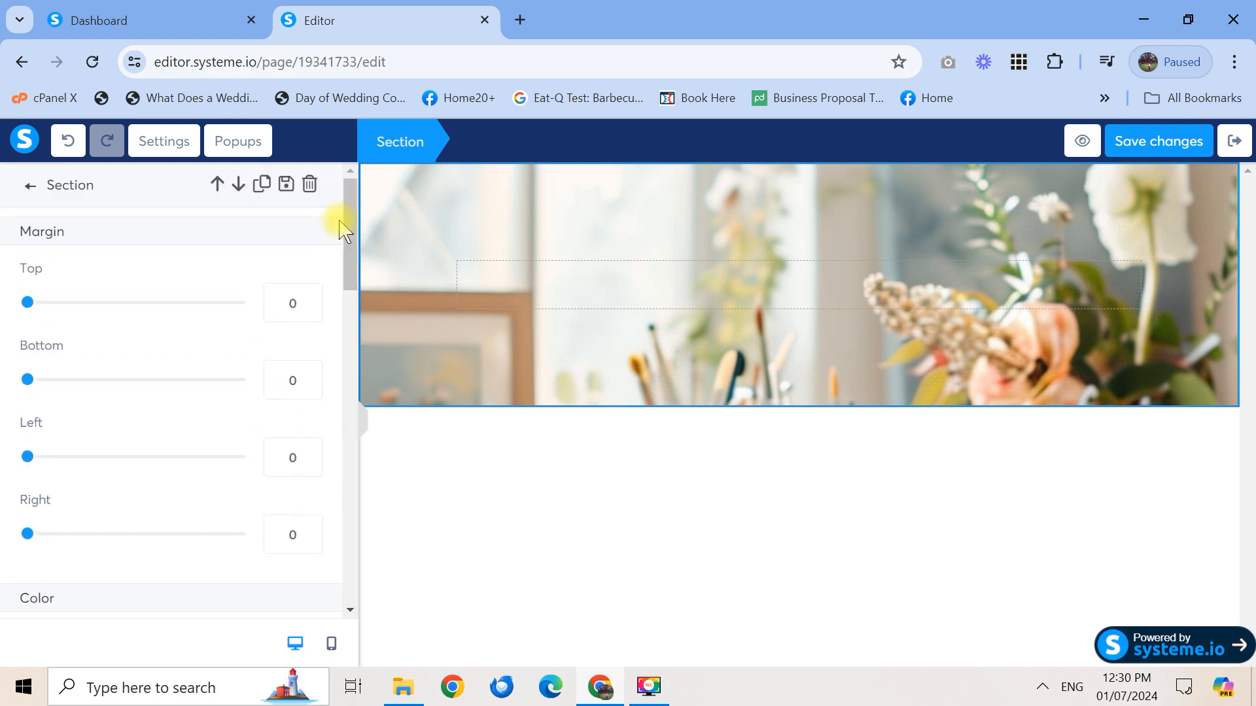
Drag a new empty Row element into the floral hero section
left_click(31, 192)
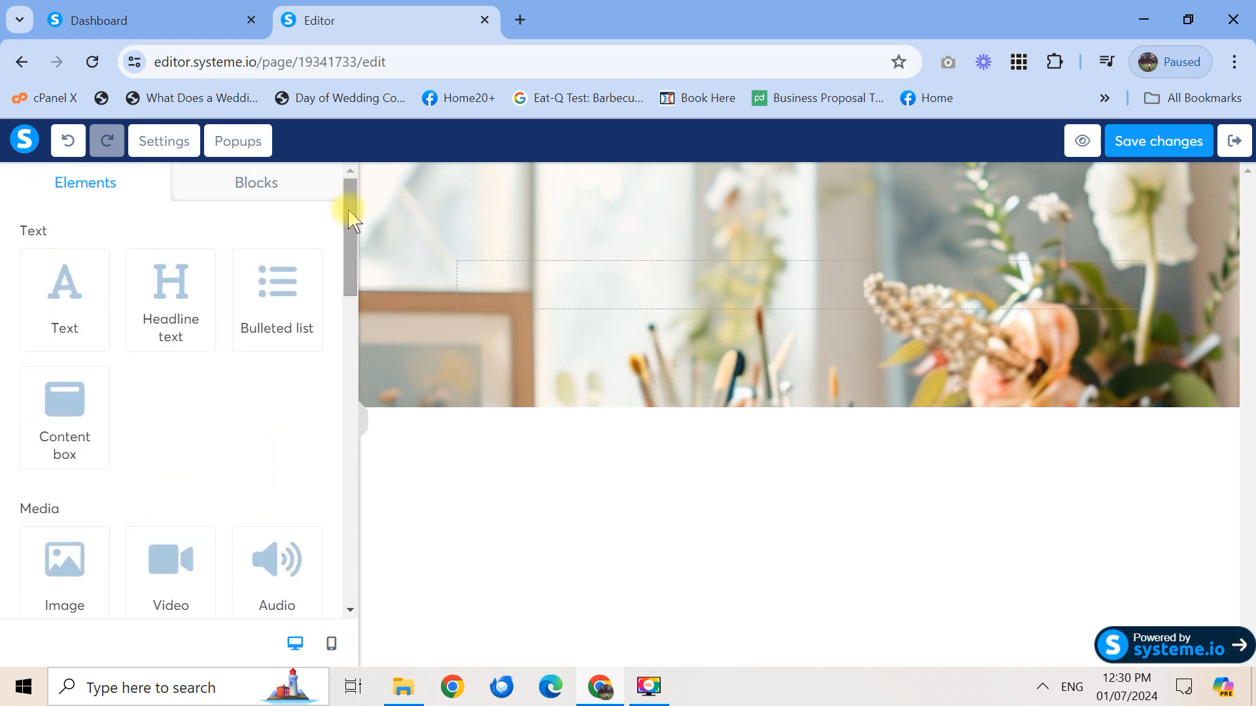
left_click_drag(350, 216, 350, 335)
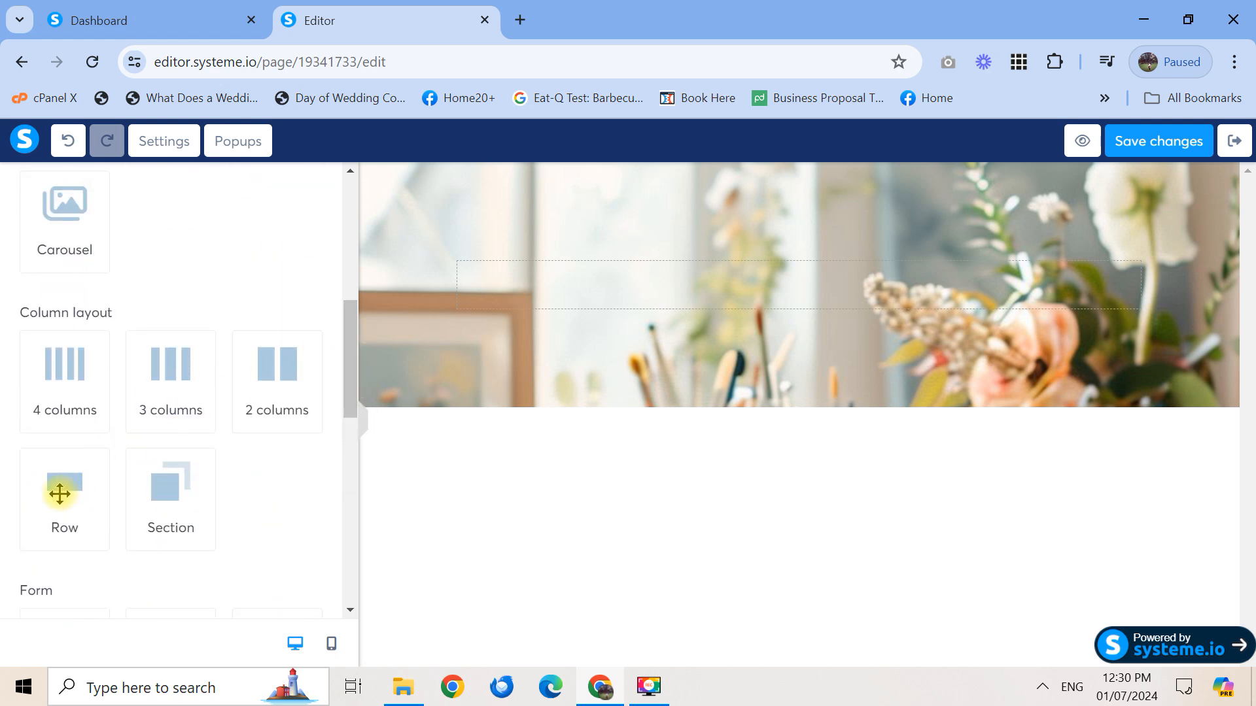
left_click_drag(60, 494, 716, 287)
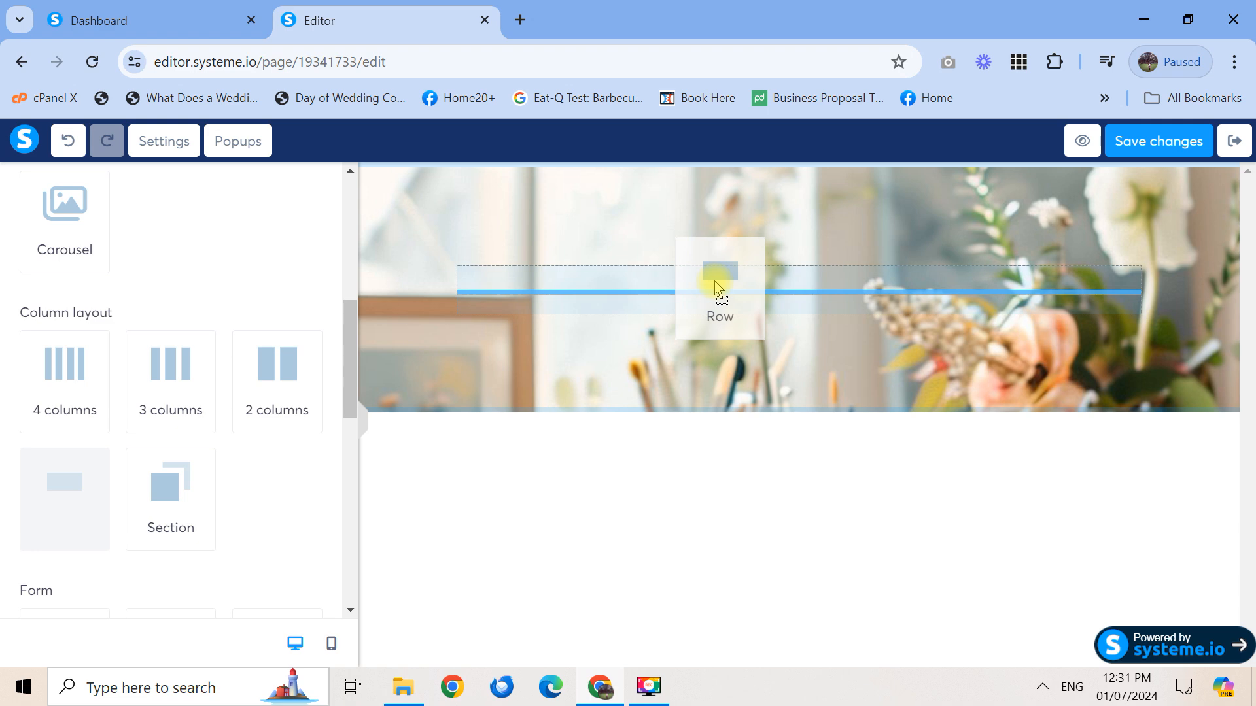
mouse_move(715, 288)
left_mouse_down()
mouse_move(726, 255)
mouse_move(721, 290)
left_mouse_up()
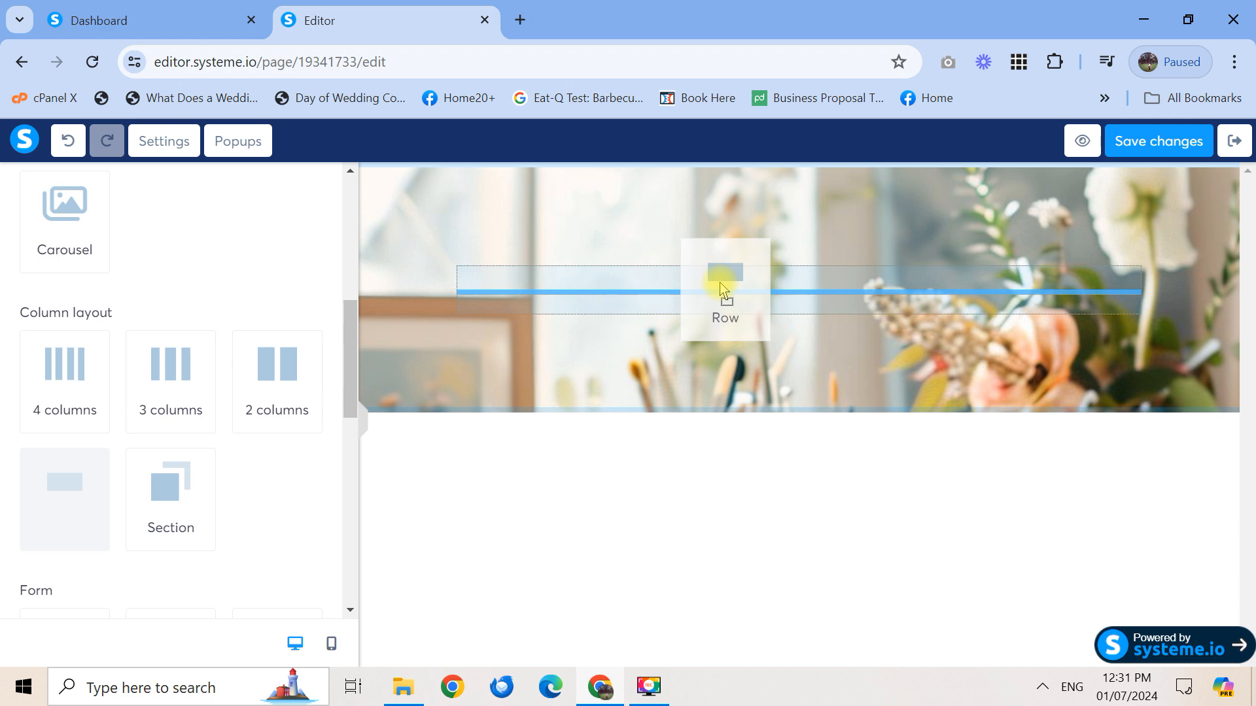
left_click_drag(722, 288, 721, 286)
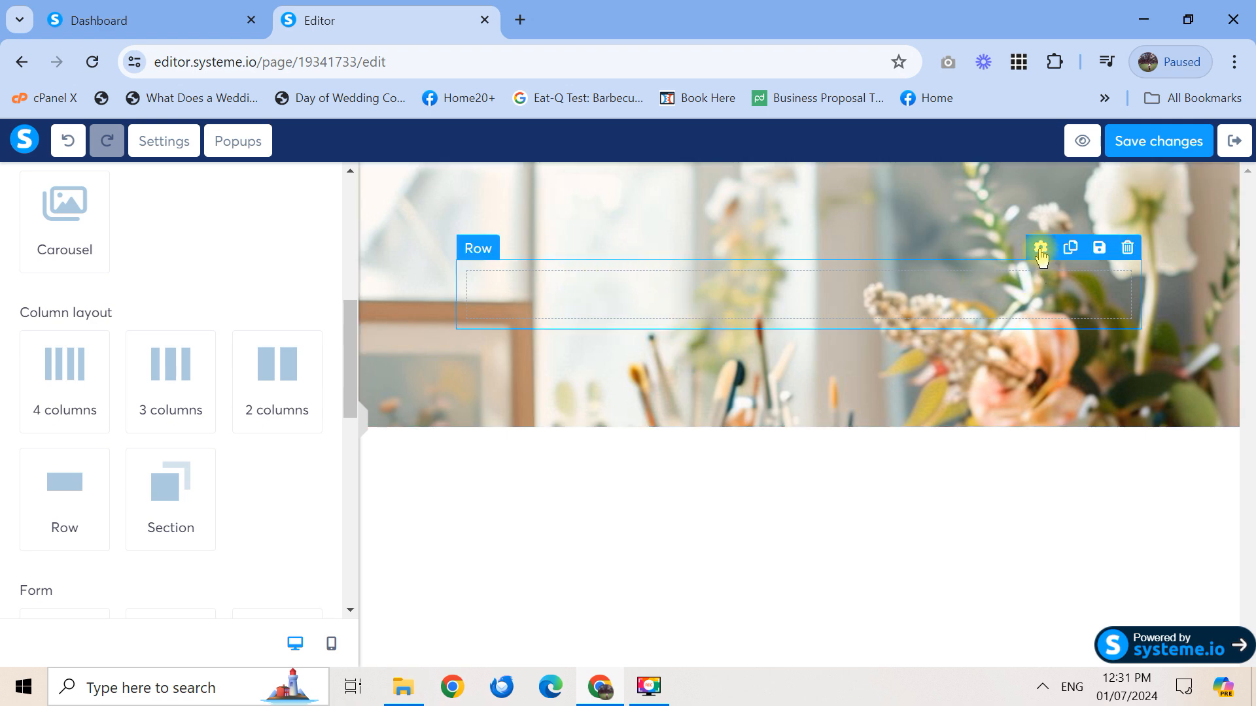
Give the new row a white FFFFFF background colour
left_click(1041, 249)
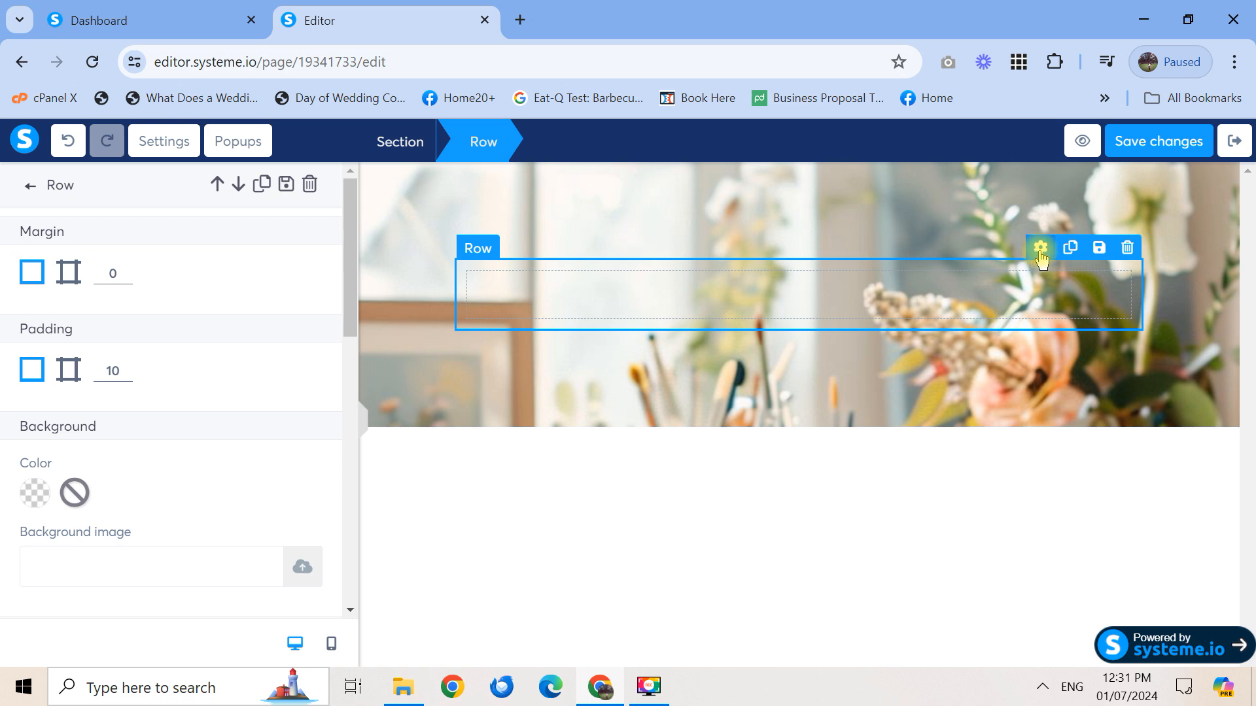
left_click(33, 494)
left_click(268, 596)
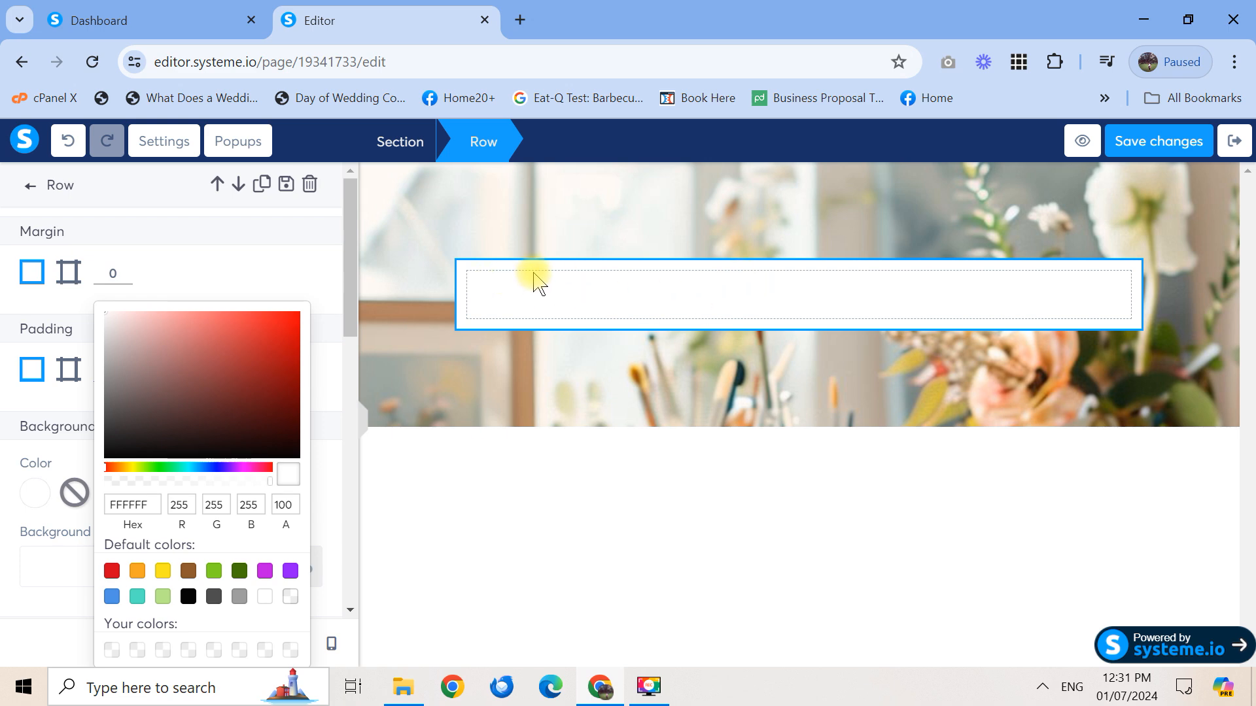
left_click(30, 187)
left_click_drag(349, 253, 350, 288)
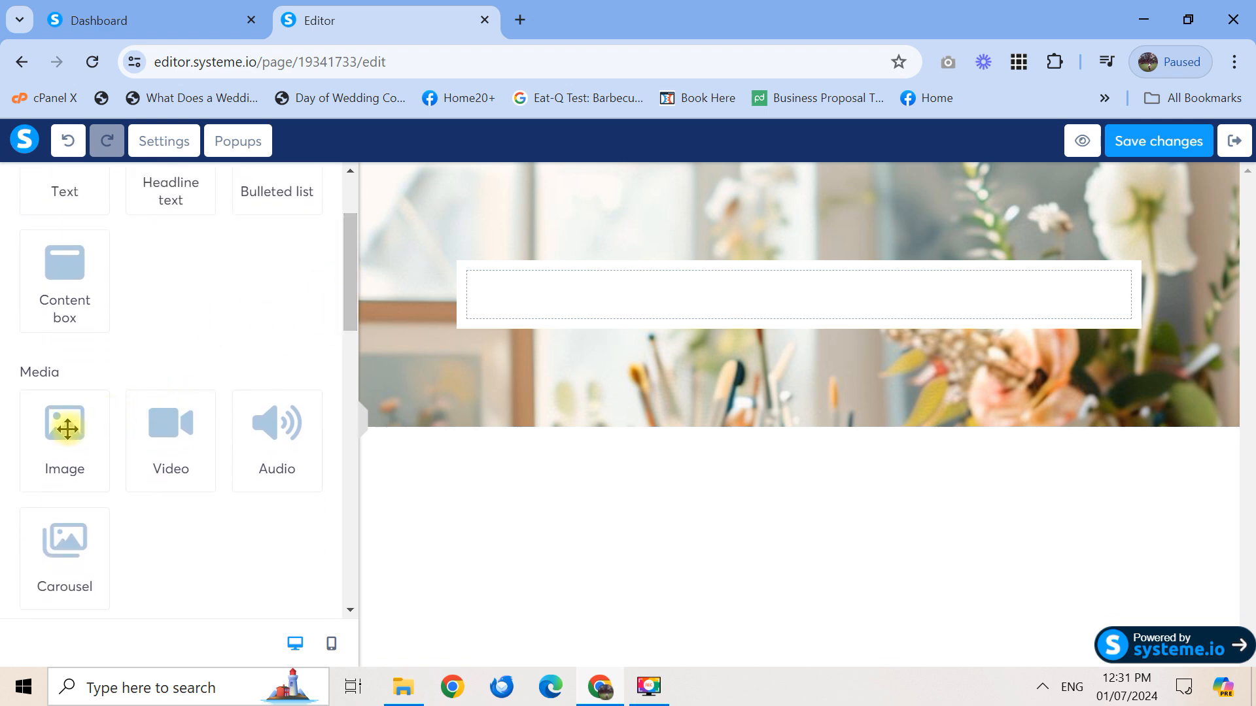
Add an Image element to the white row and insert LOGO1.png from uploaded images
left_click_drag(68, 429, 821, 296)
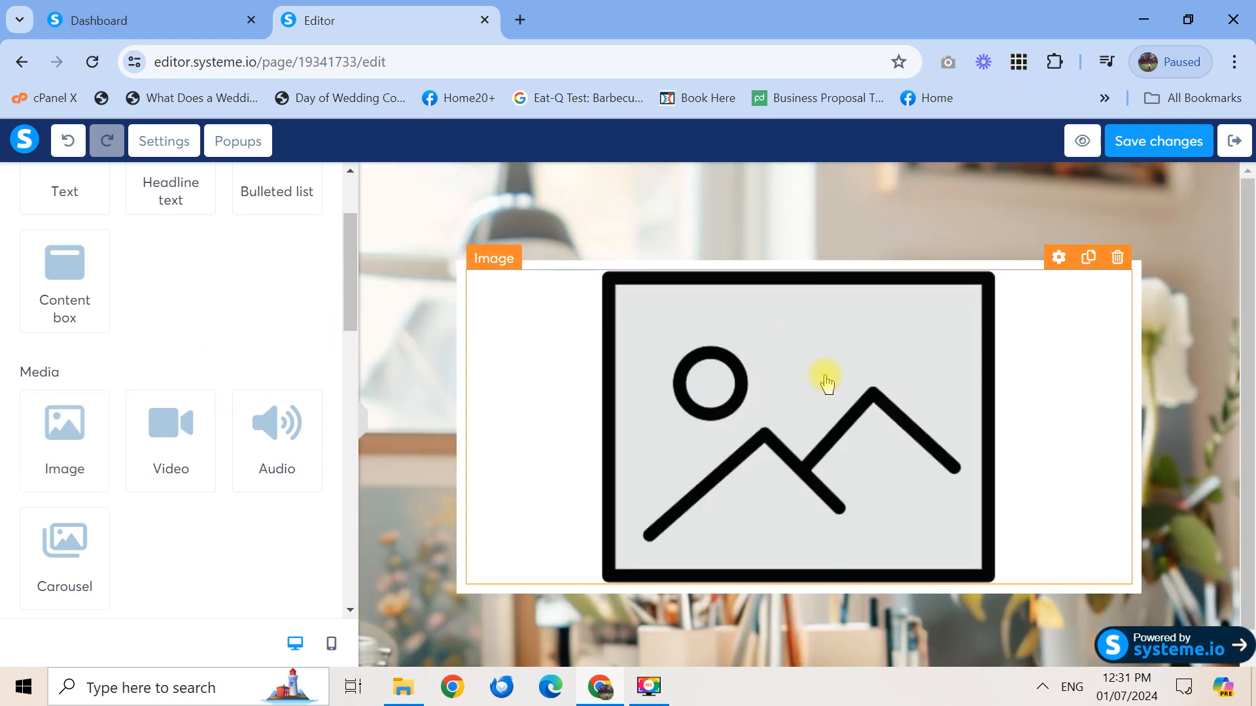
left_click(829, 385)
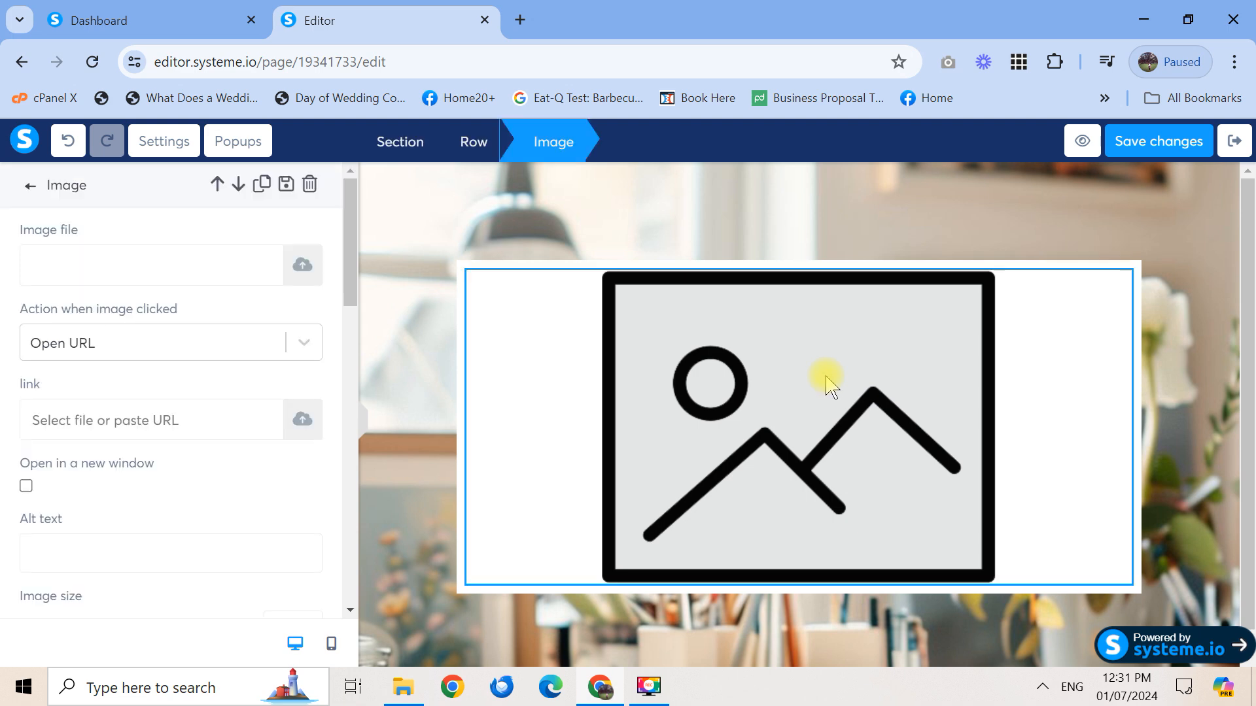
left_click(301, 265)
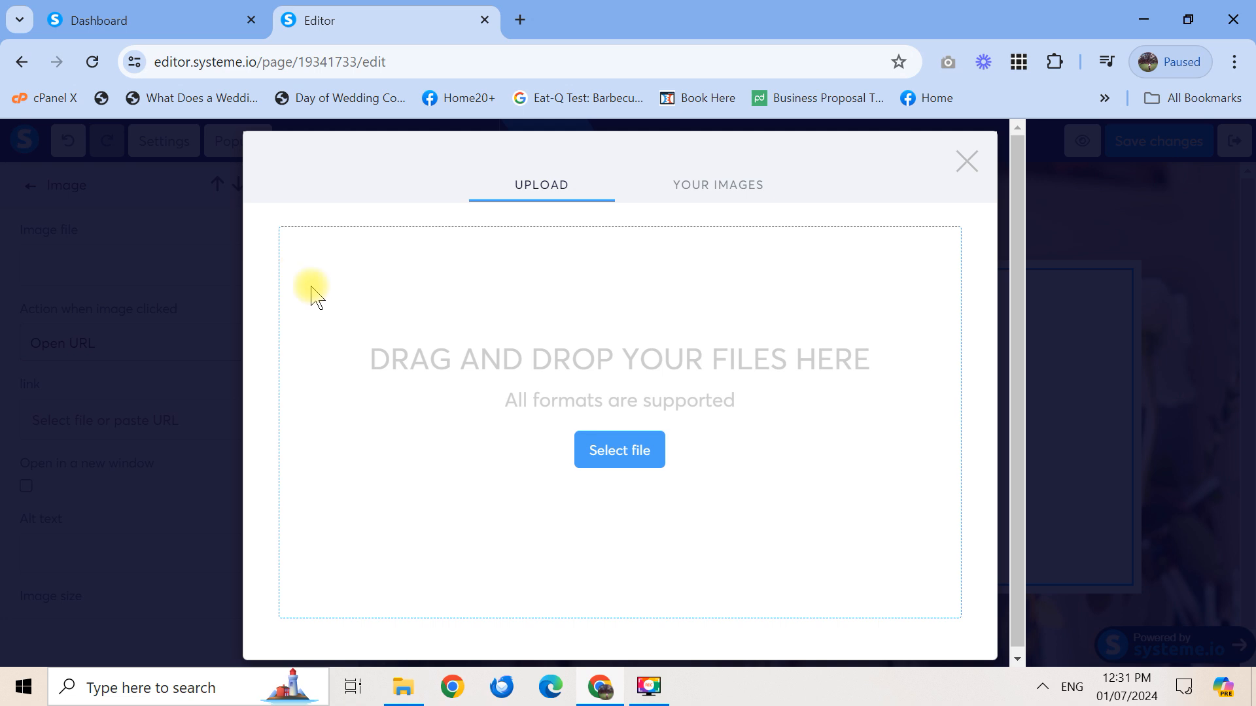
left_click(712, 187)
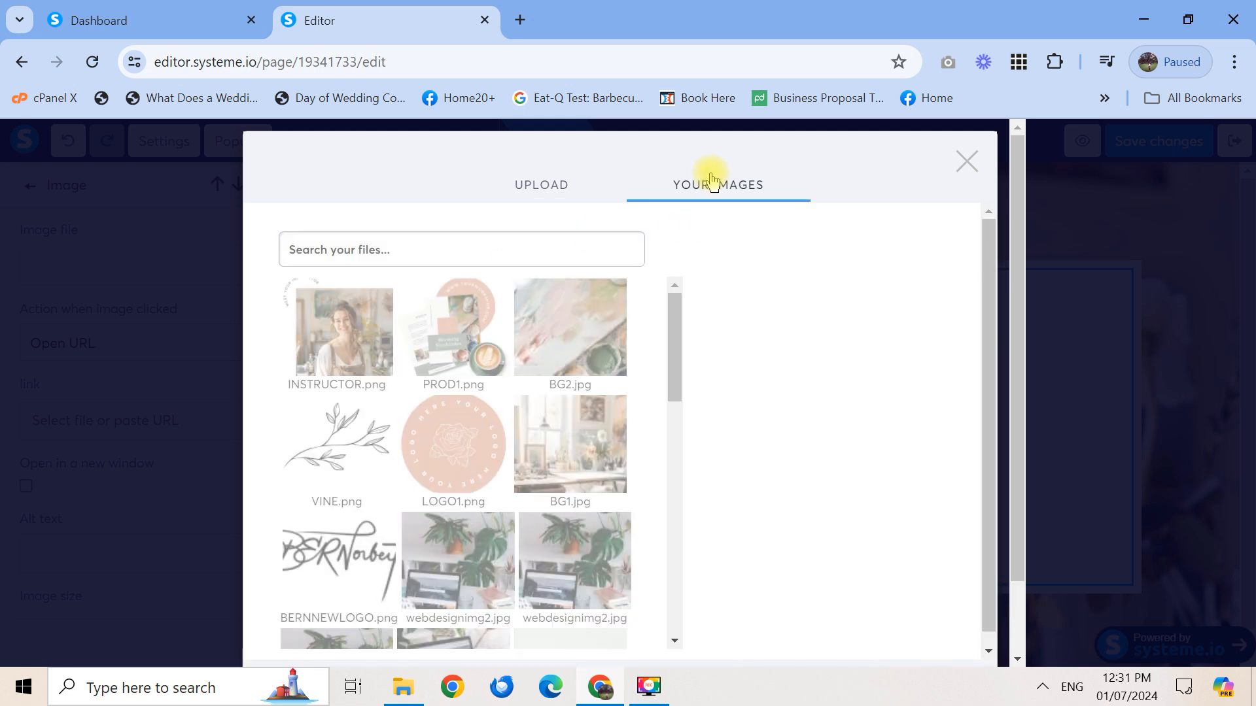
left_click(447, 455)
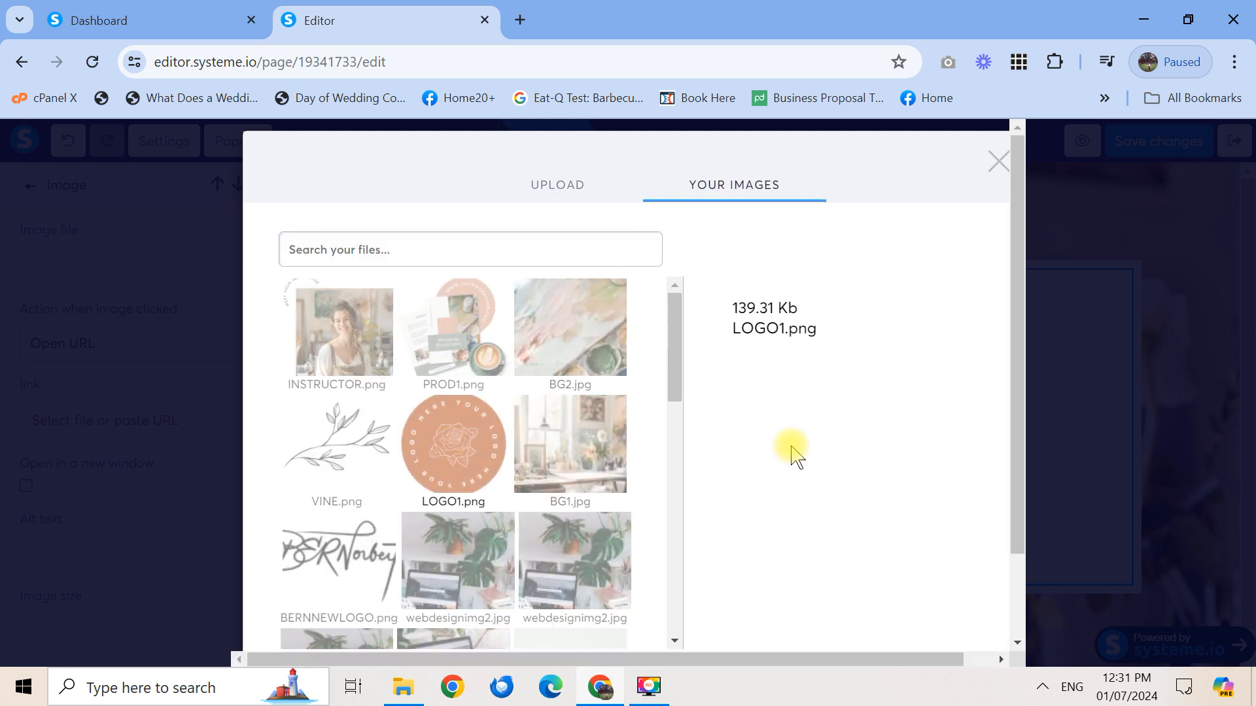
left_click_drag(1014, 345, 1021, 523)
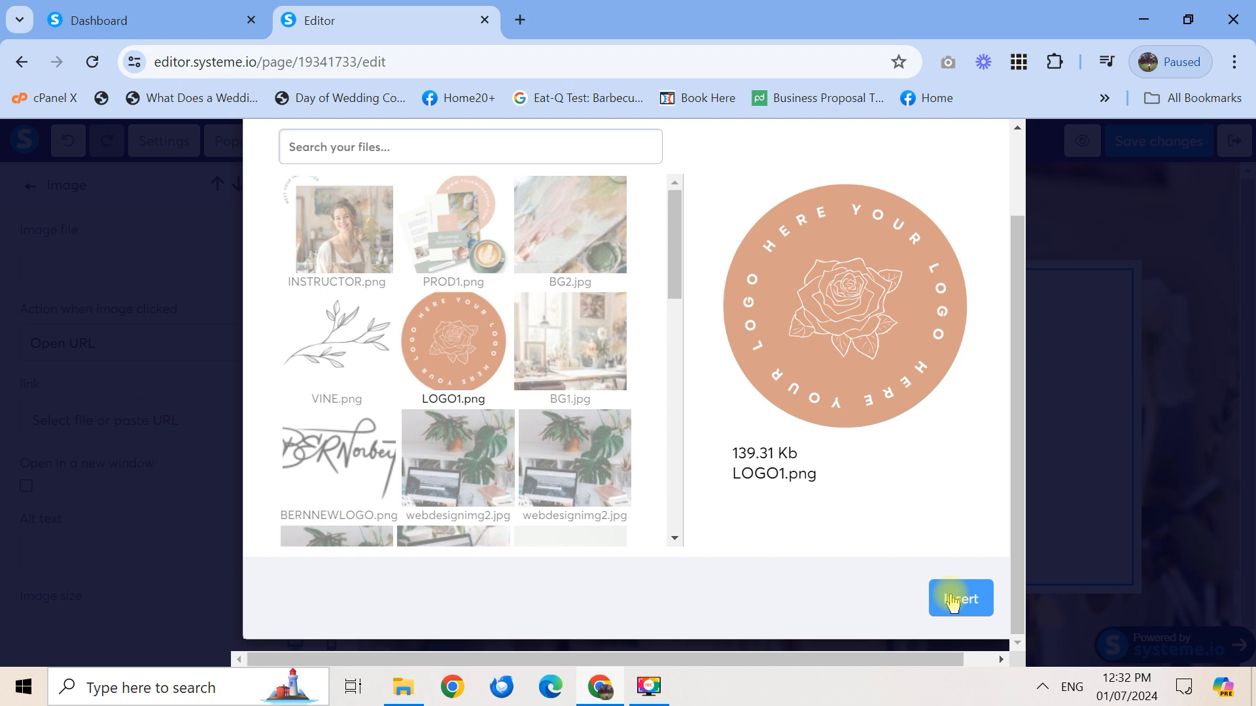
left_click(953, 600)
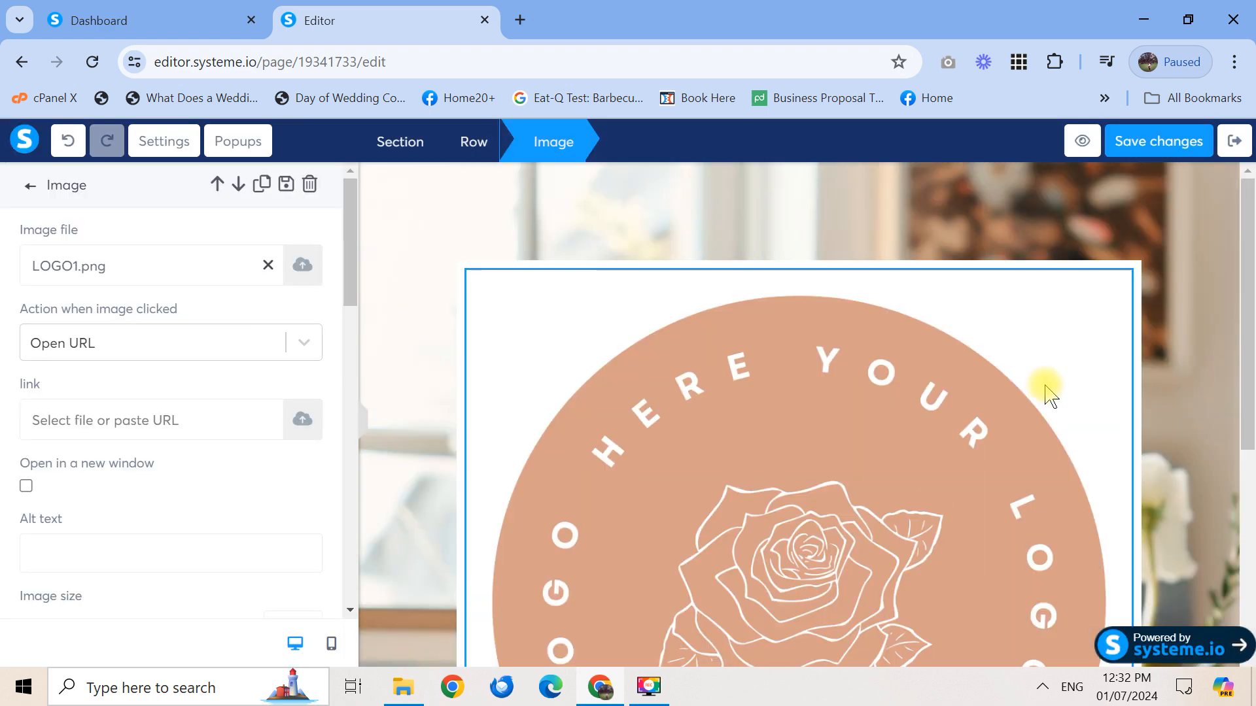
mouse_move(1250, 458)
left_mouse_down()
mouse_move(1250, 559)
mouse_move(1244, 446)
left_mouse_up()
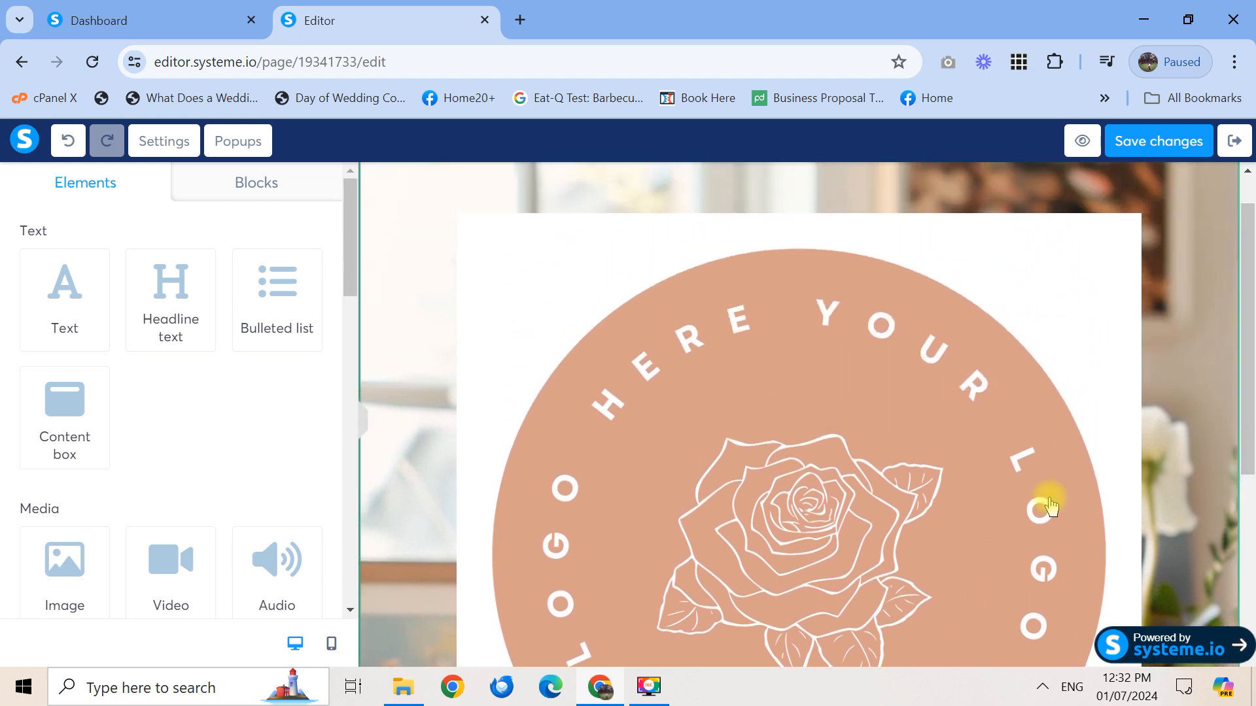
Change the logo's image size from 678 to 100
left_click(943, 549)
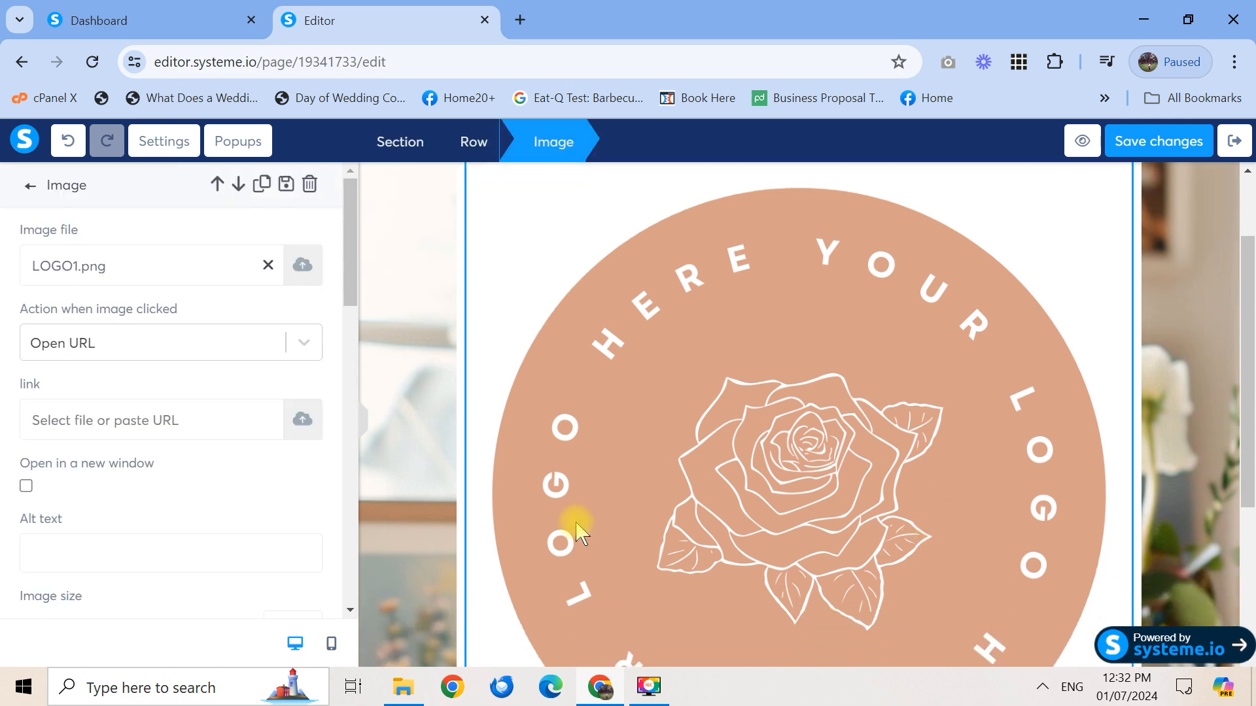
left_click_drag(353, 278, 345, 373)
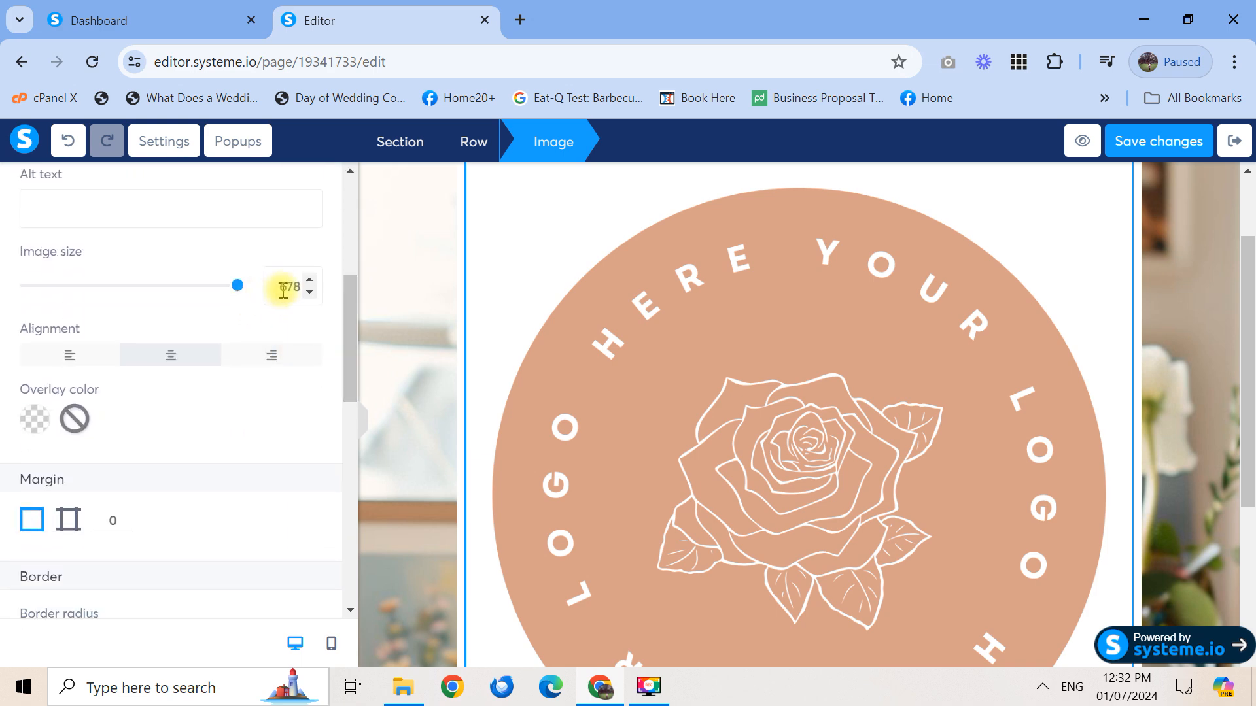
left_click_drag(298, 287, 264, 288)
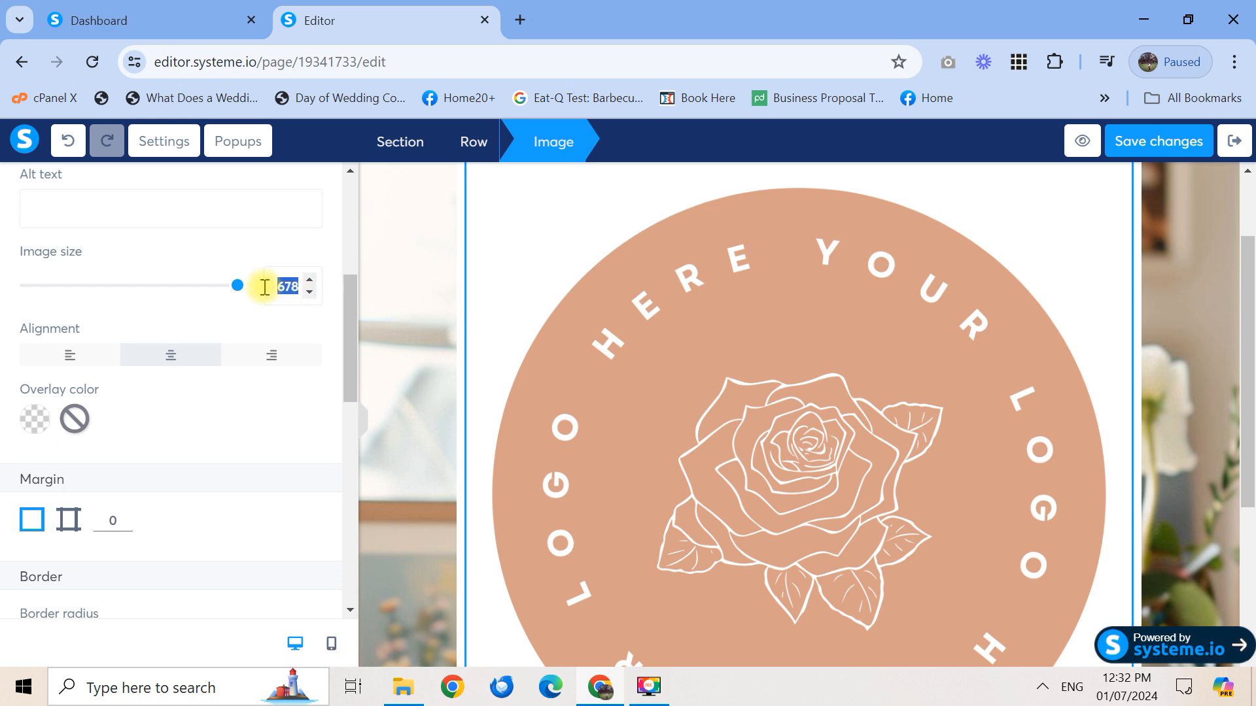
type("60")
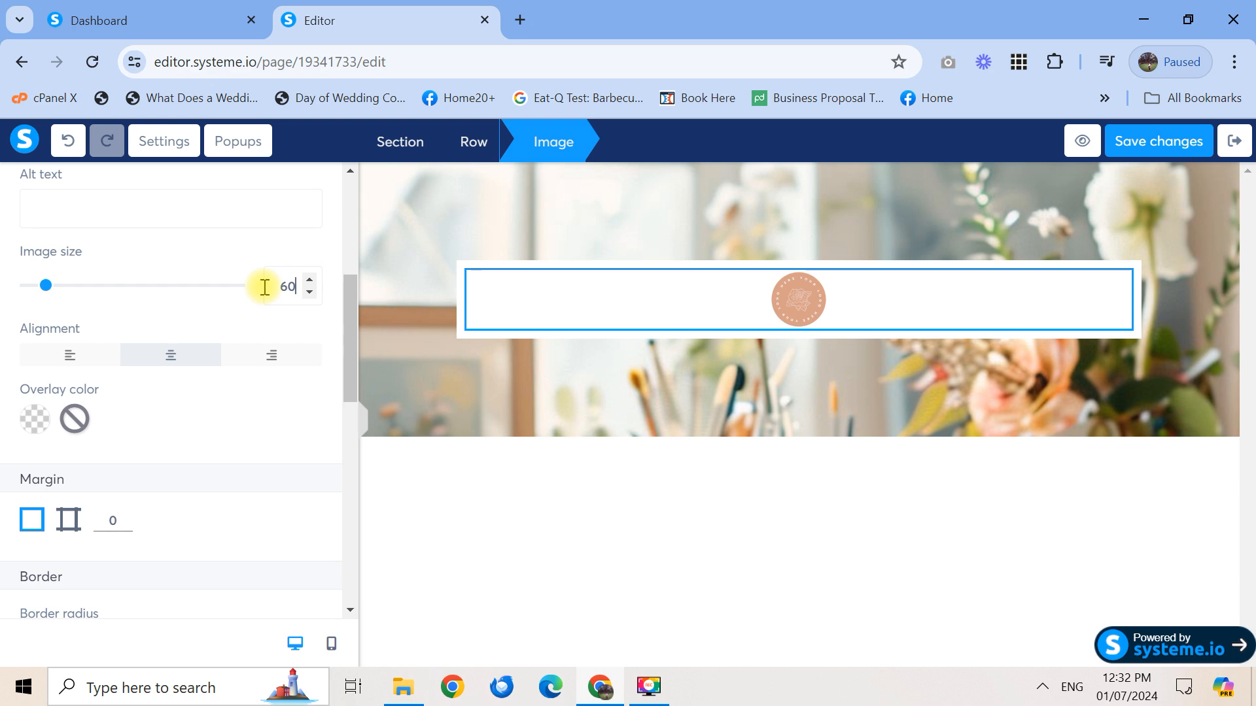
key("BackSpace")
key("BackSpace")
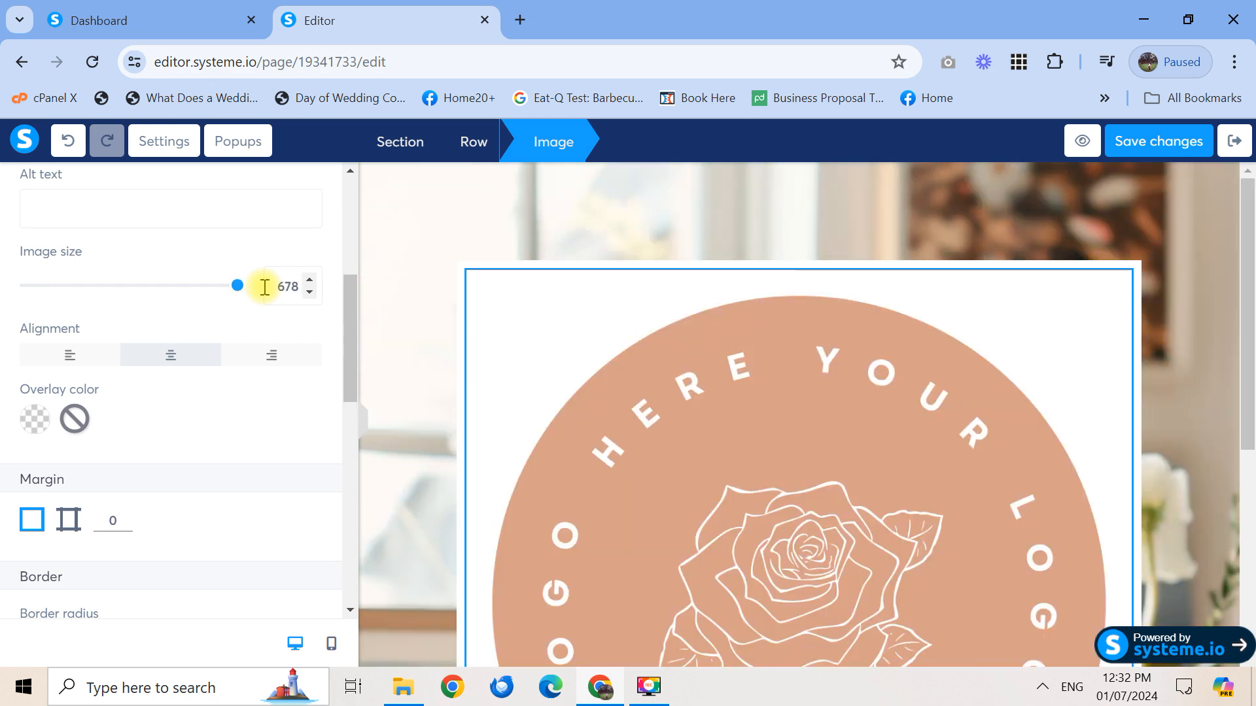
key("ctrl+a")
type("100")
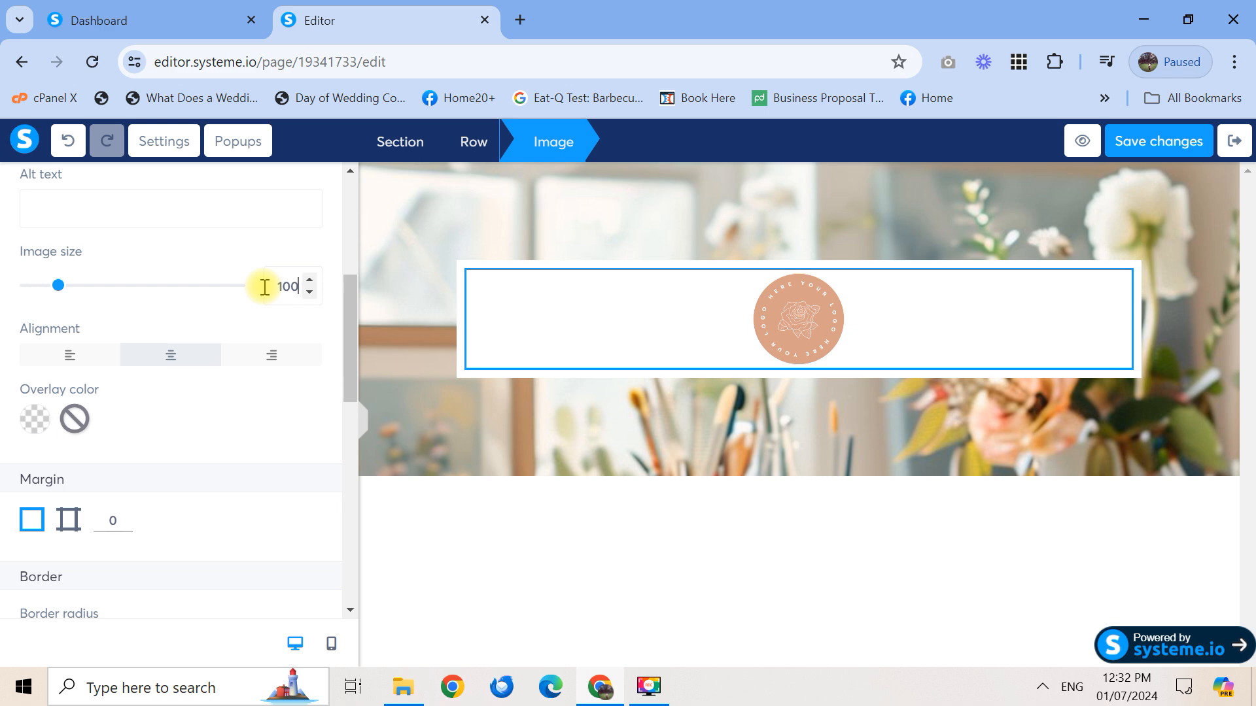
left_click(325, 321)
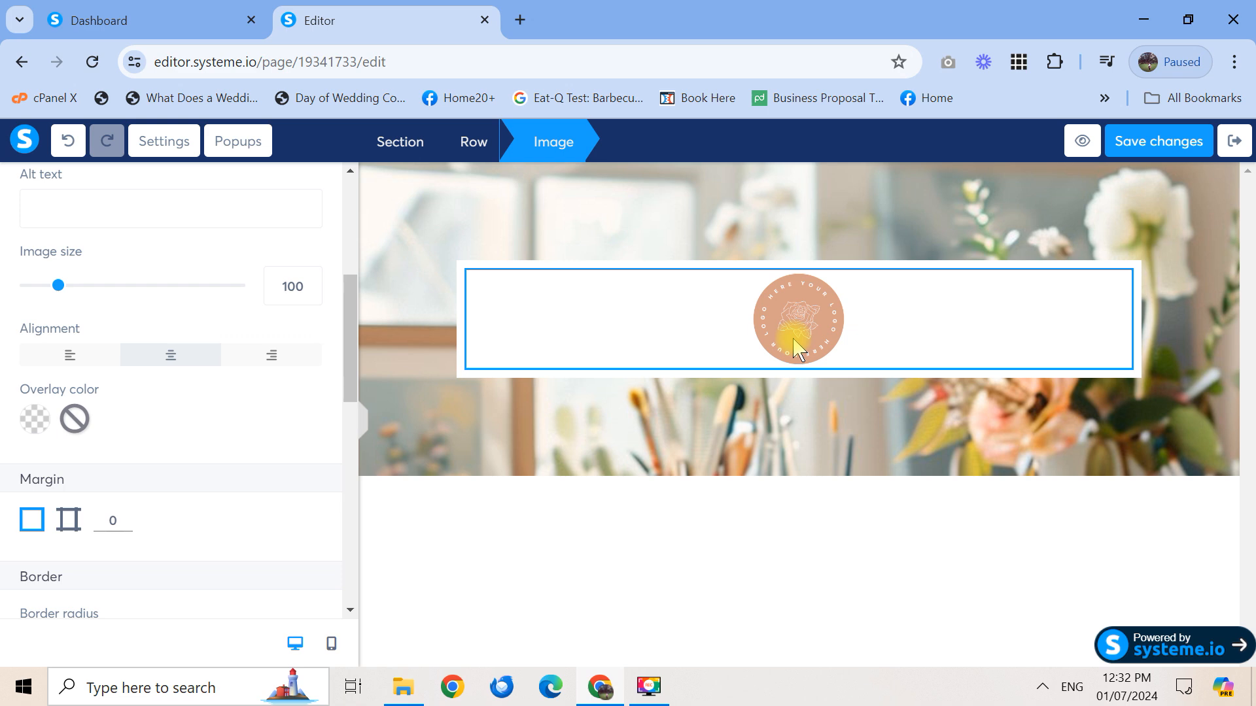
mouse_move(354, 357)
left_mouse_down()
mouse_move(353, 402)
mouse_move(353, 356)
left_mouse_up()
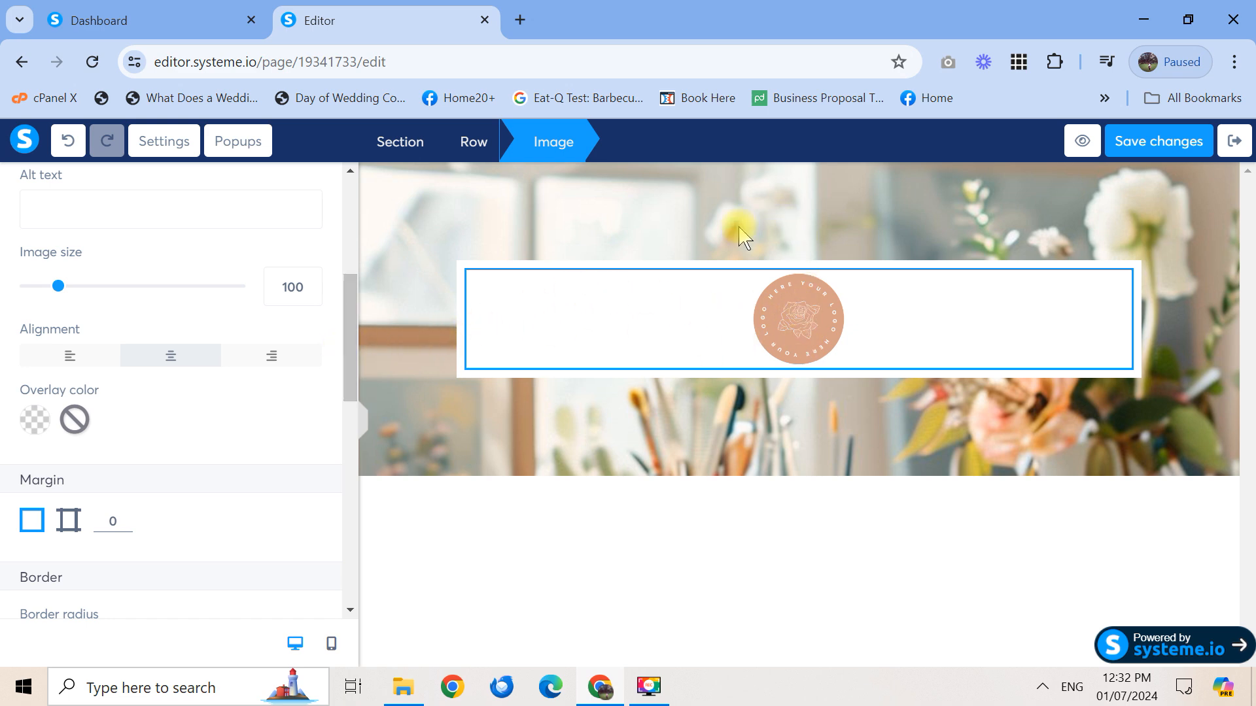
scroll(351, 376, "down", 3)
left_click_drag(348, 412, 351, 379)
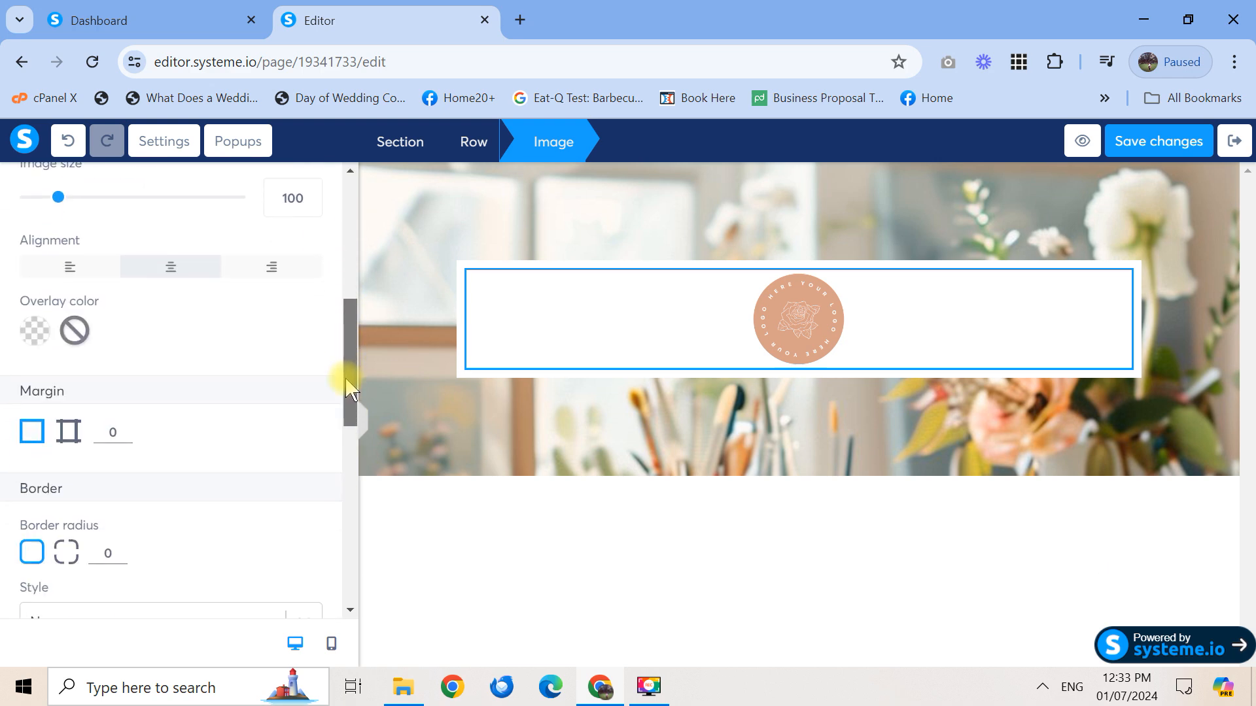
Experiment with the logo's all-sides margin value, then reset it to 0
left_click(69, 435)
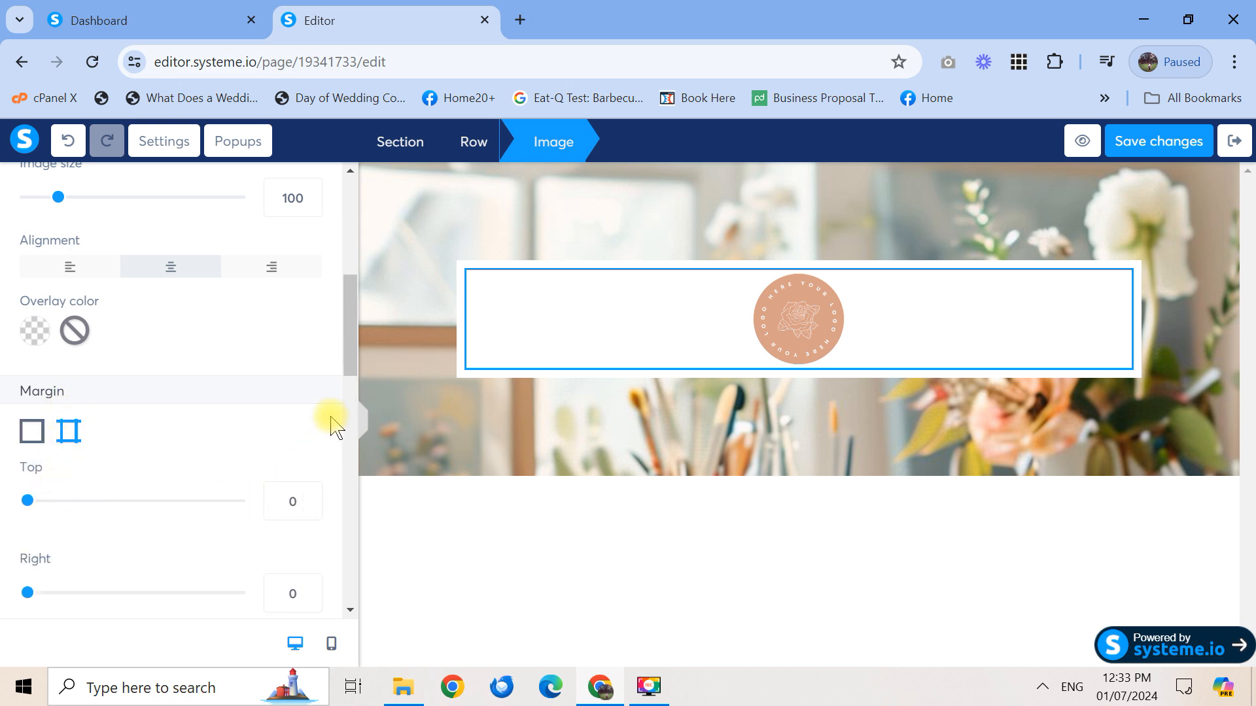
scroll(354, 363, "down", 1)
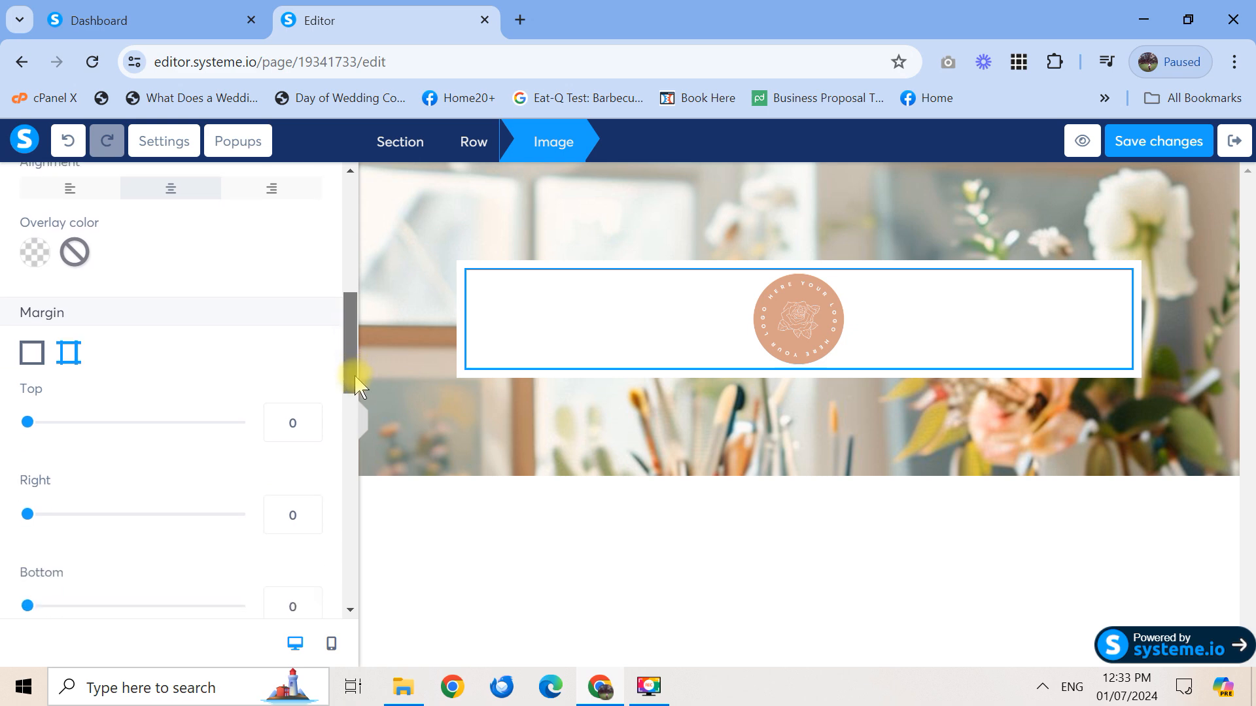
left_click(32, 362)
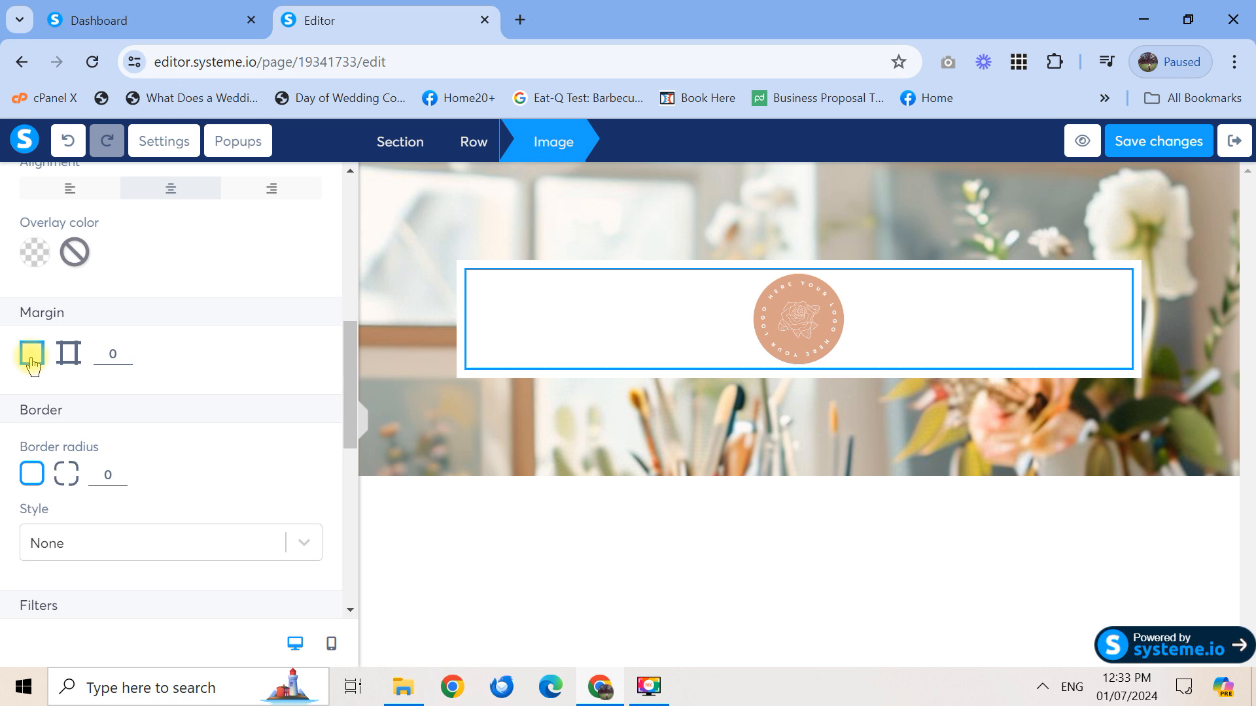
double_click(104, 347)
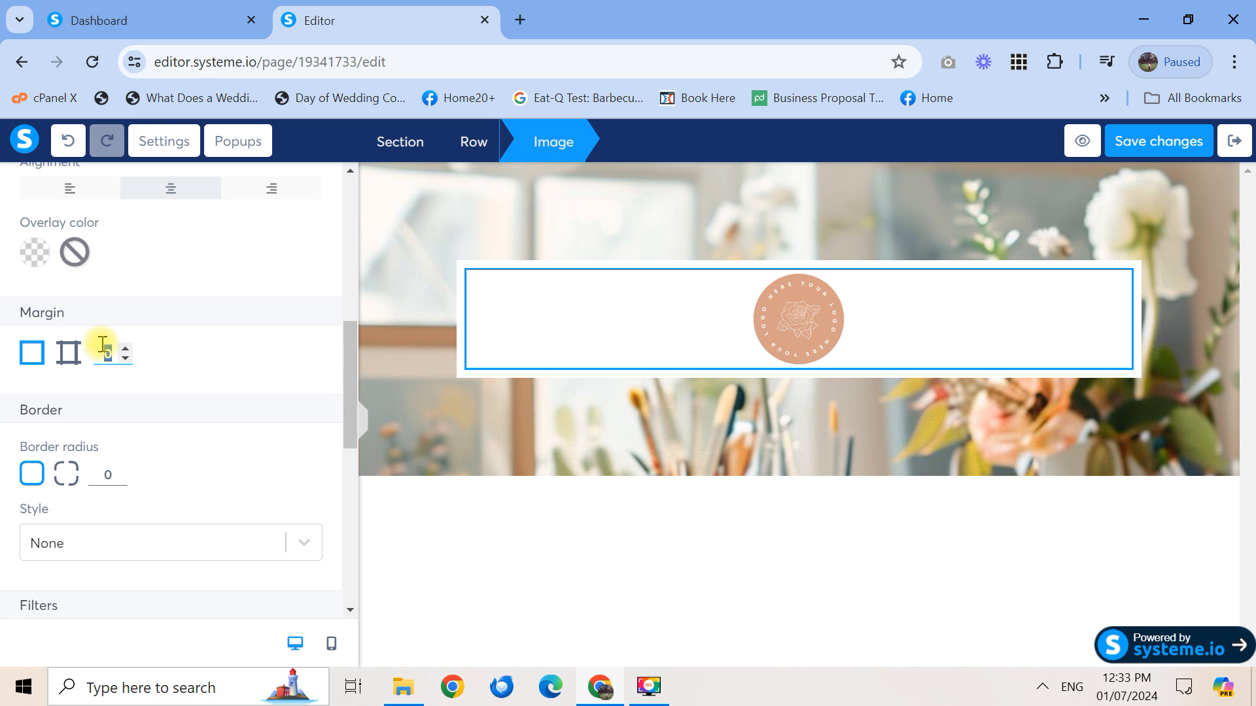
type("50")
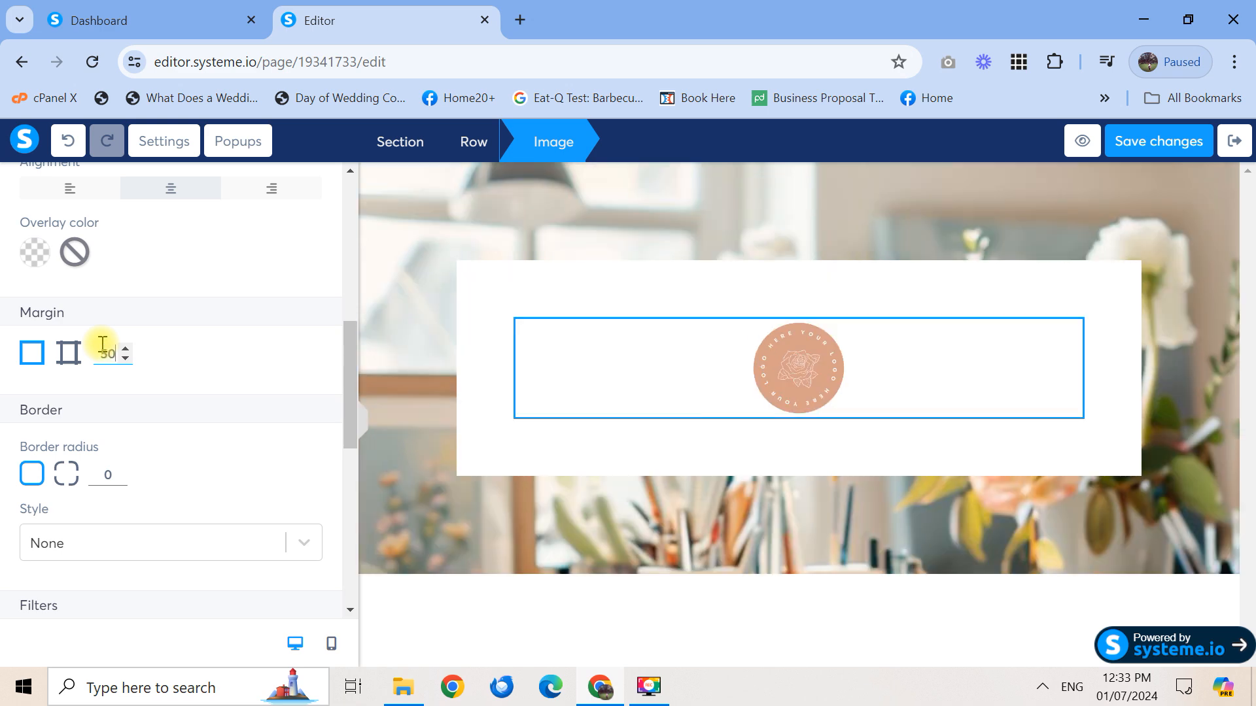
key("BackSpace")
key("BackSpace")
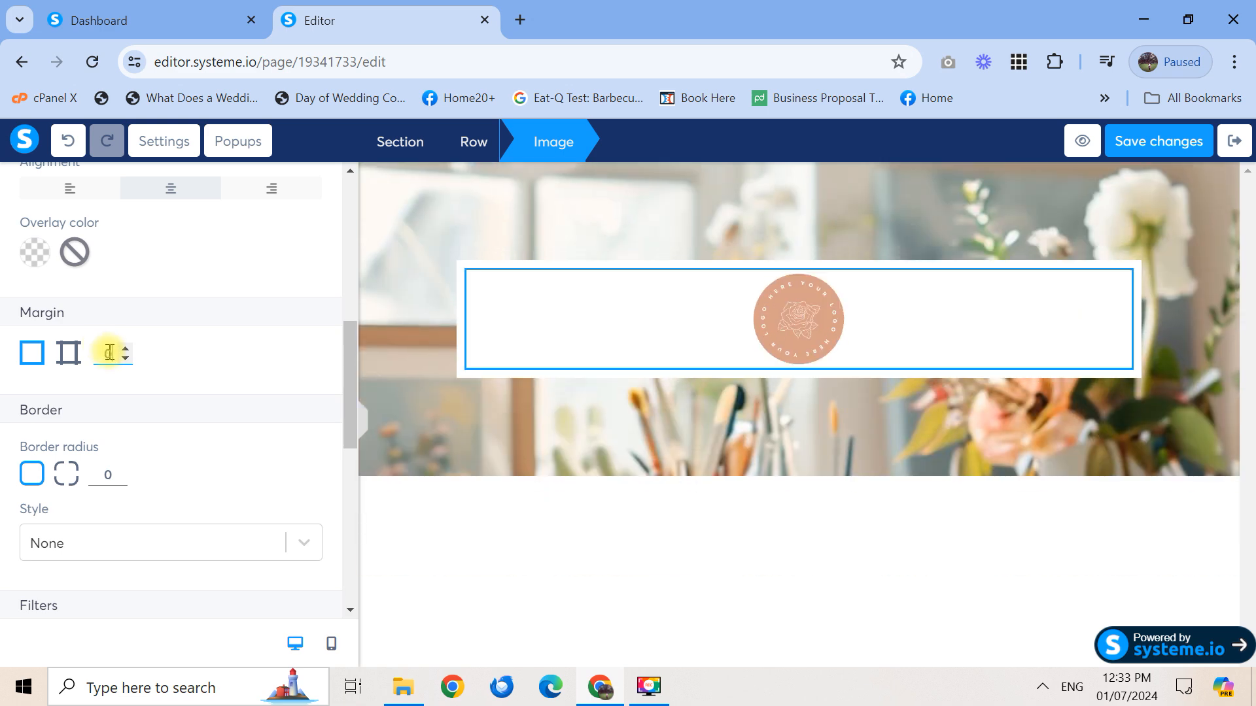
left_click(125, 358)
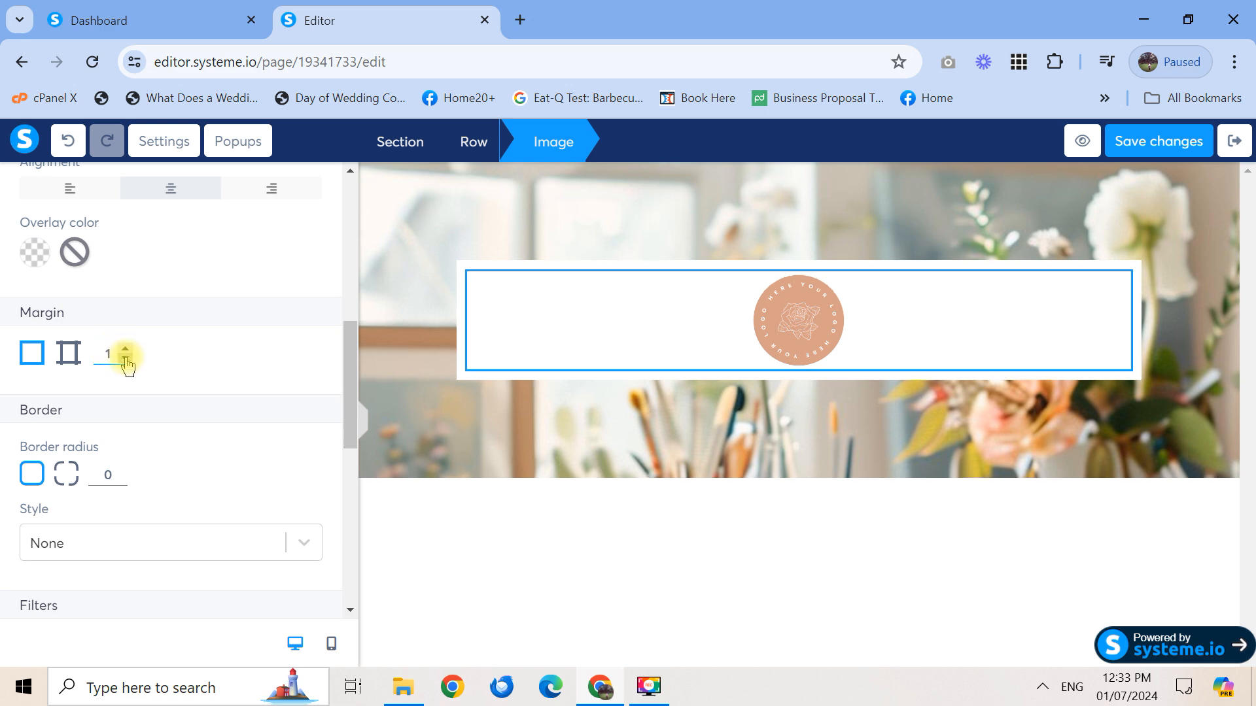
left_click(124, 358)
left_click(125, 357)
left_click(125, 358)
left_click(125, 357)
left_click(125, 358)
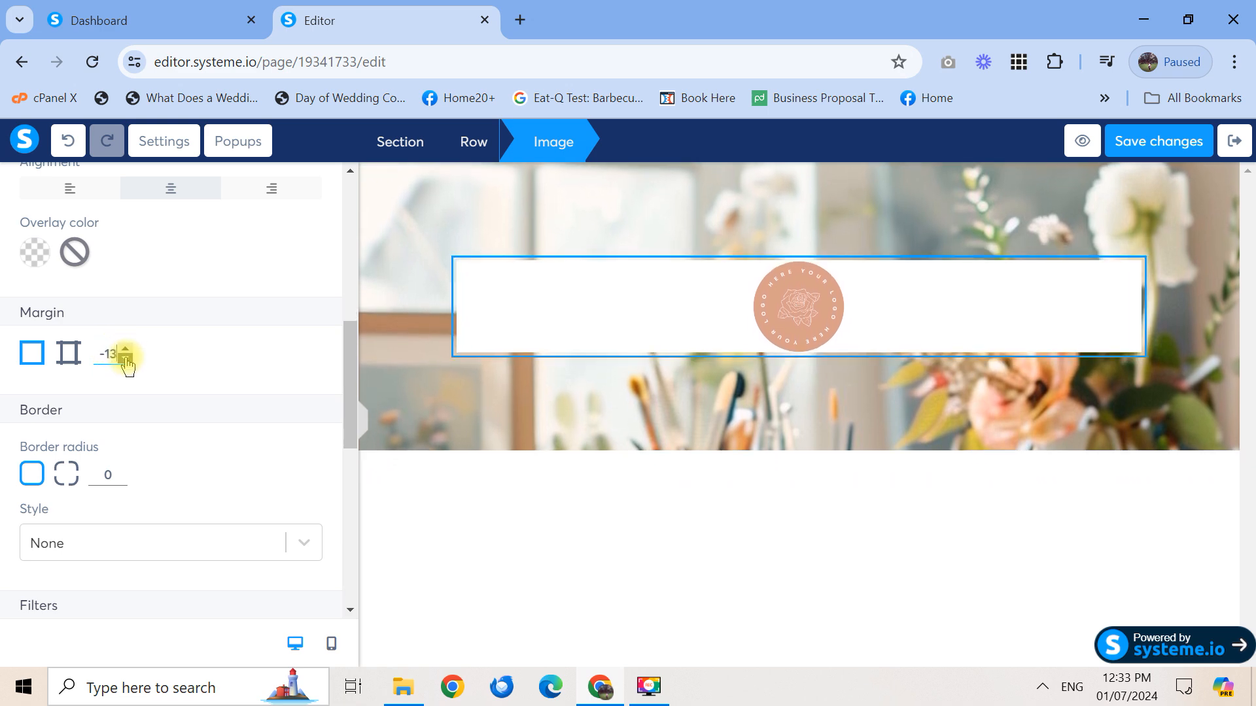
left_click(124, 357)
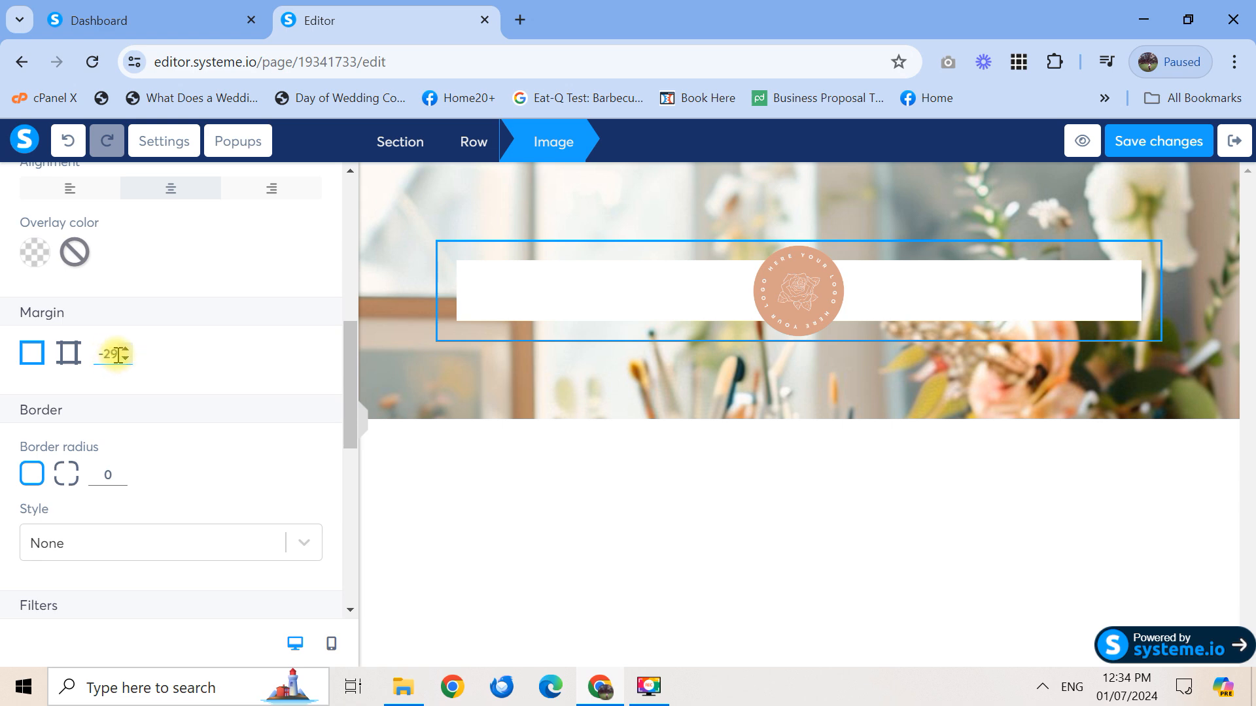
left_click_drag(118, 356, 99, 355)
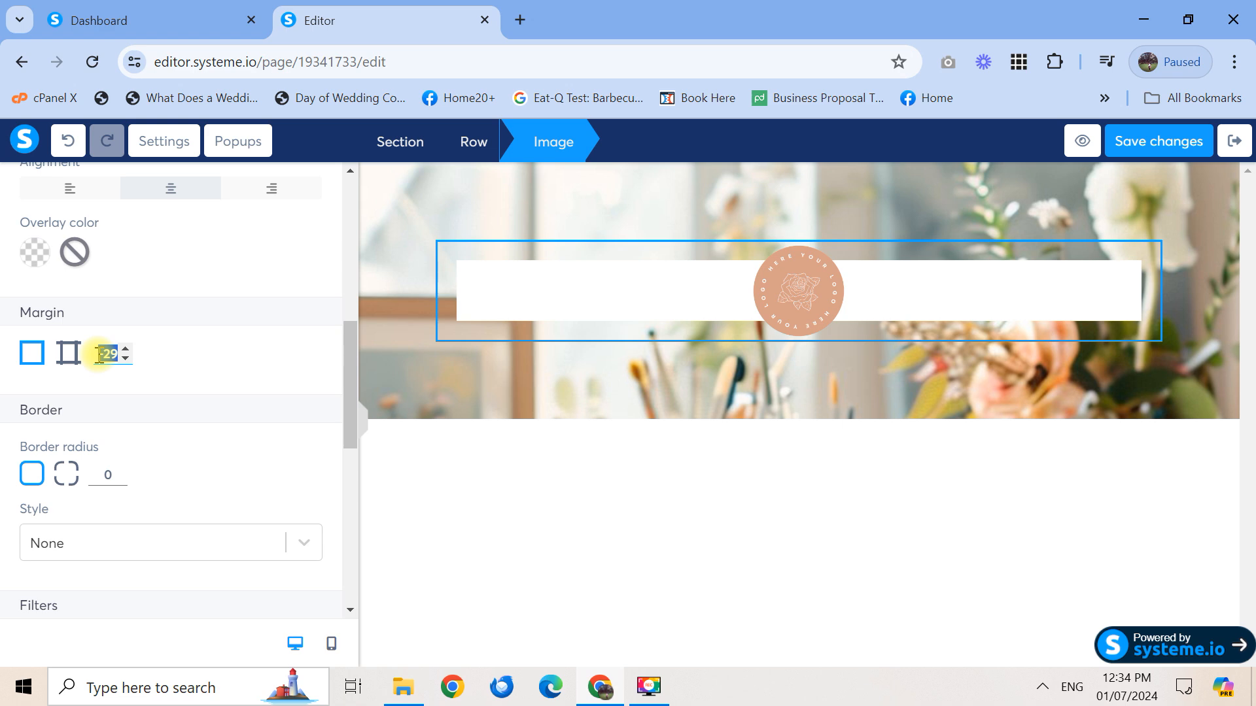
key("BackSpace")
Set only the logo's top margin to -60 using per-side margins
left_click(66, 358)
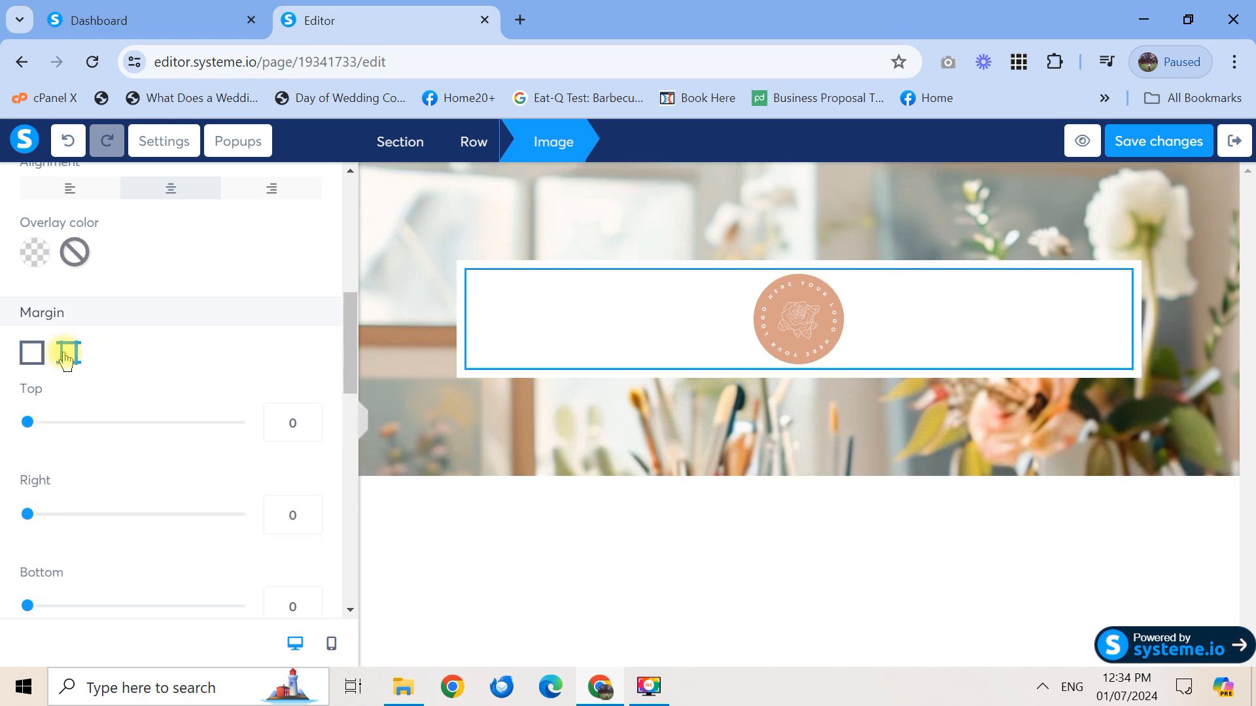
left_click(286, 424)
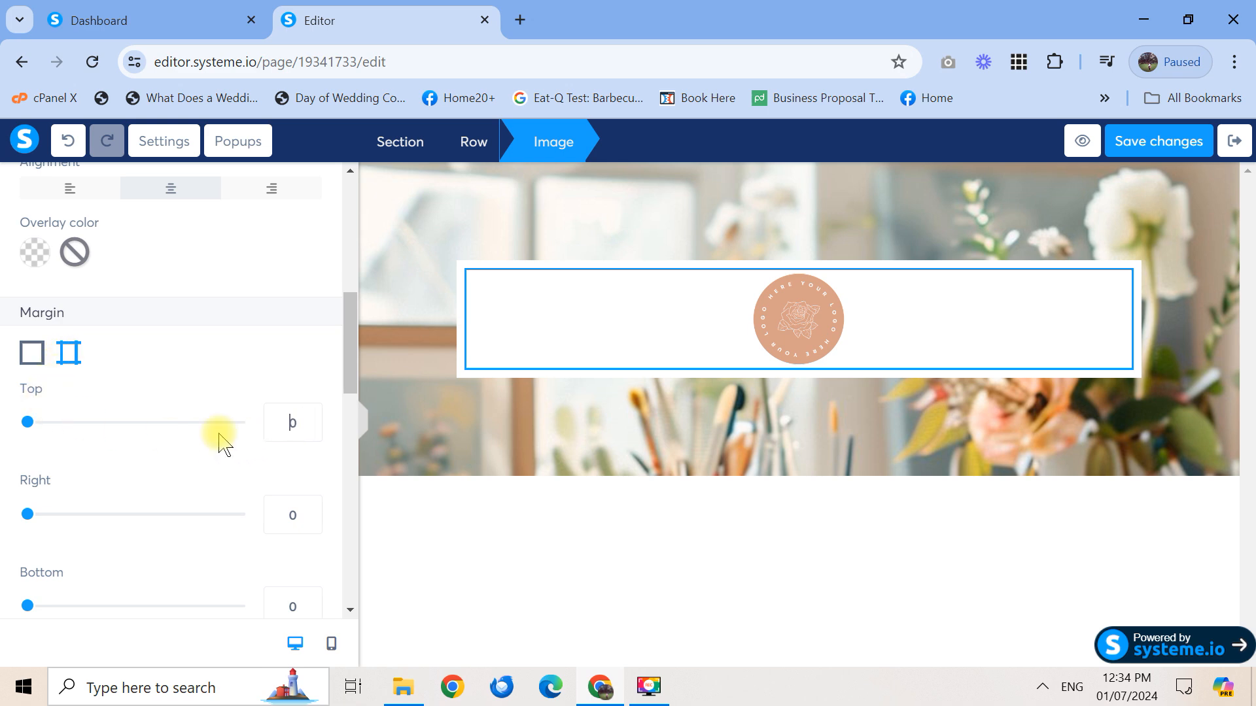
type("-")
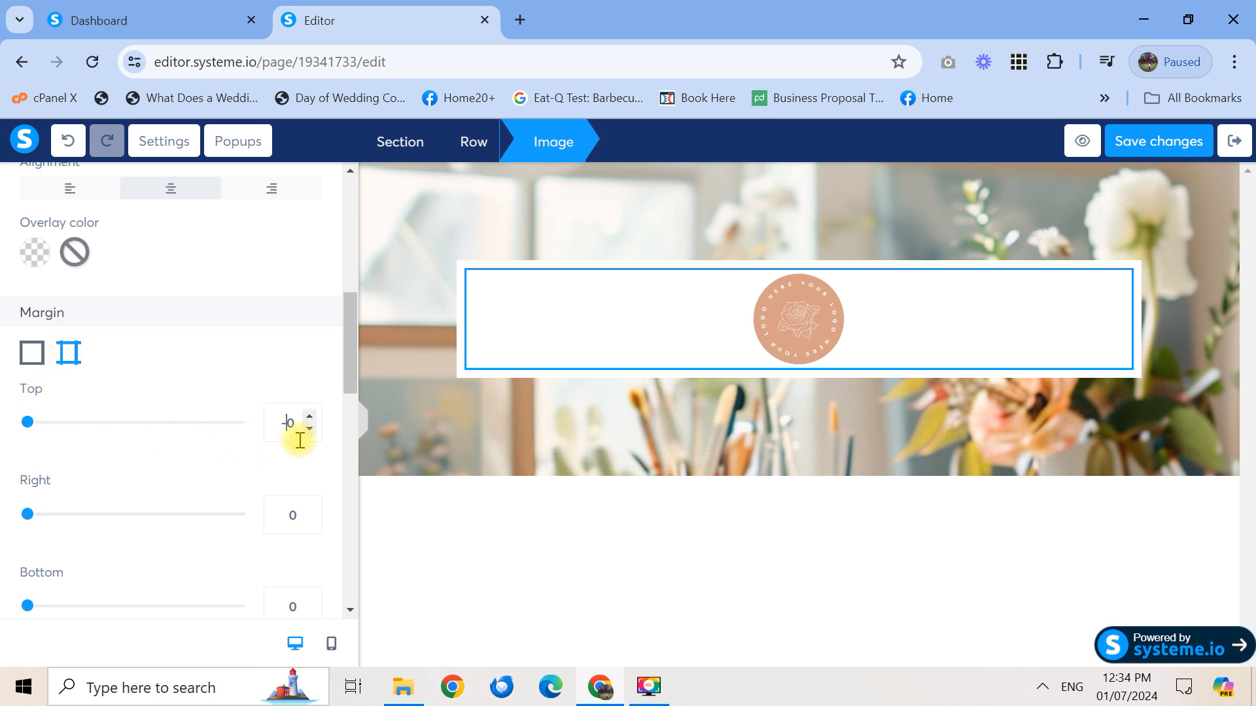
type("10")
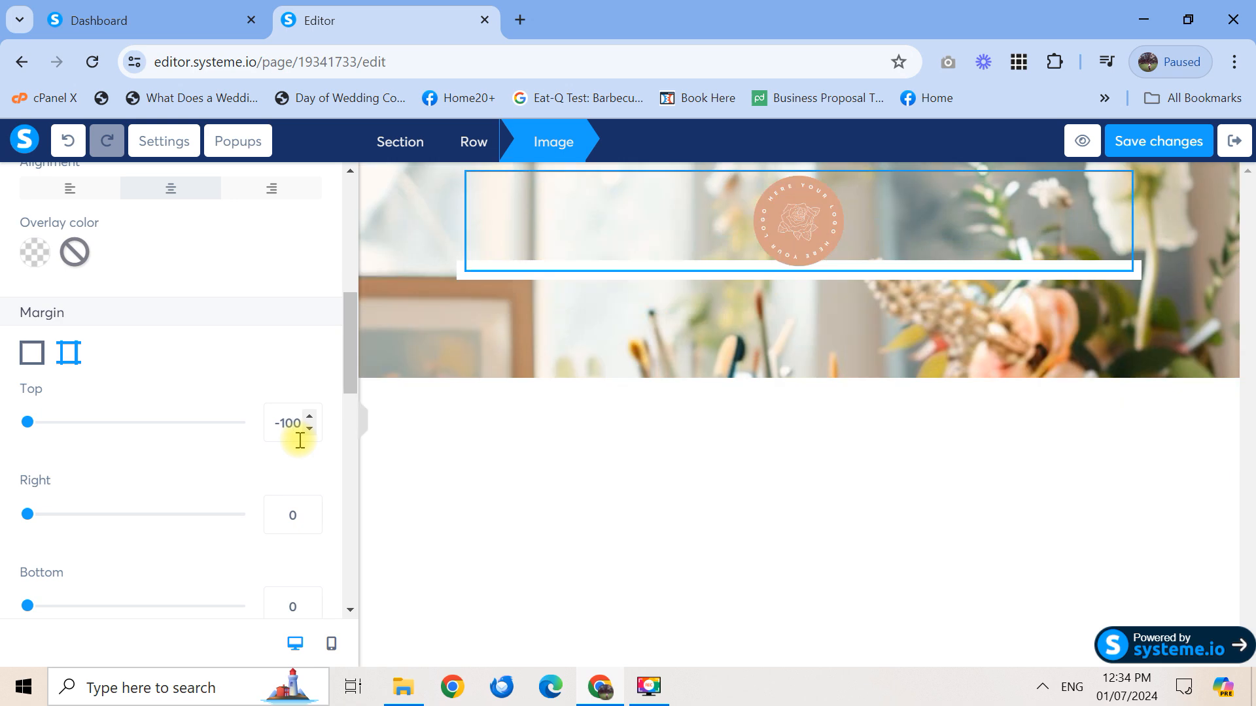
key("BackSpace")
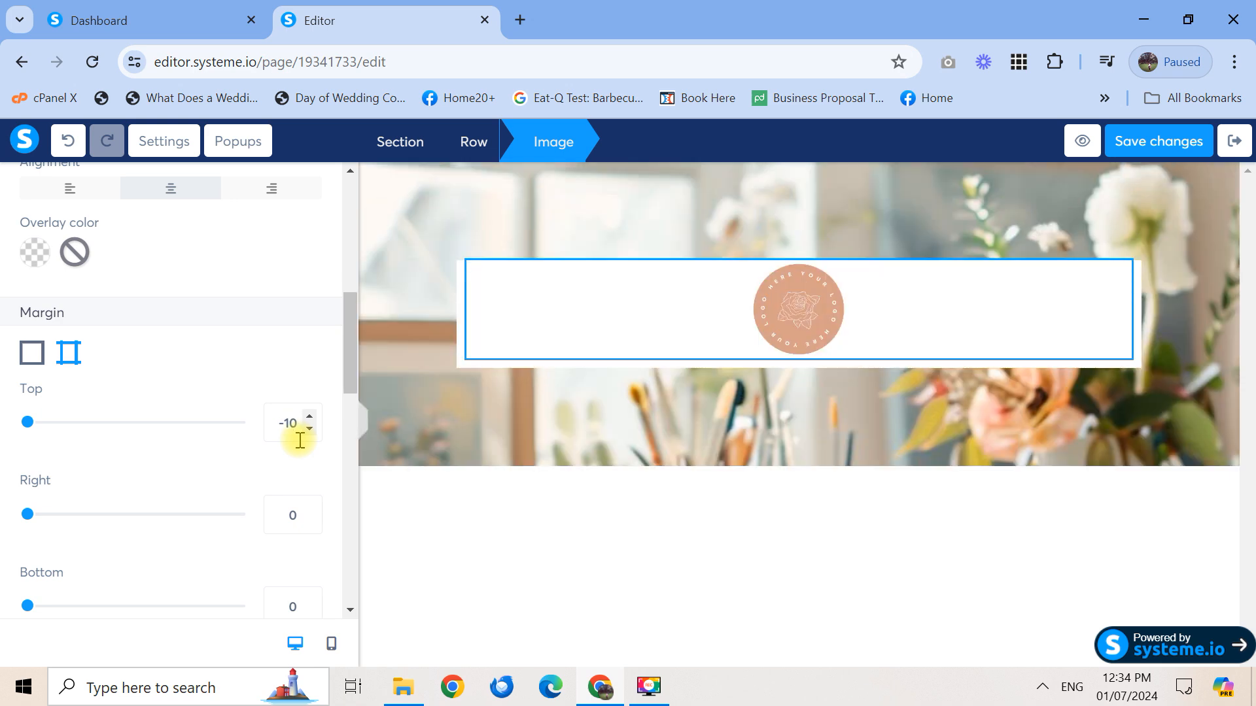
key("BackSpace")
type("5")
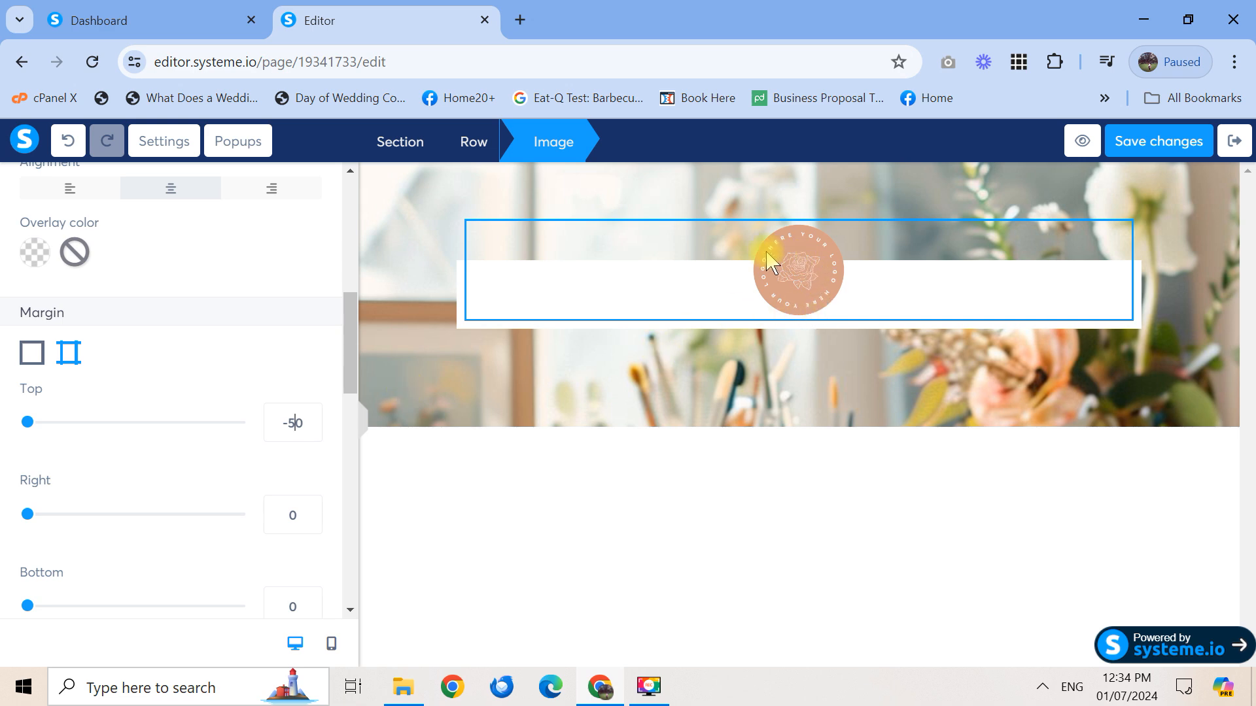
key("BackSpace")
type("6")
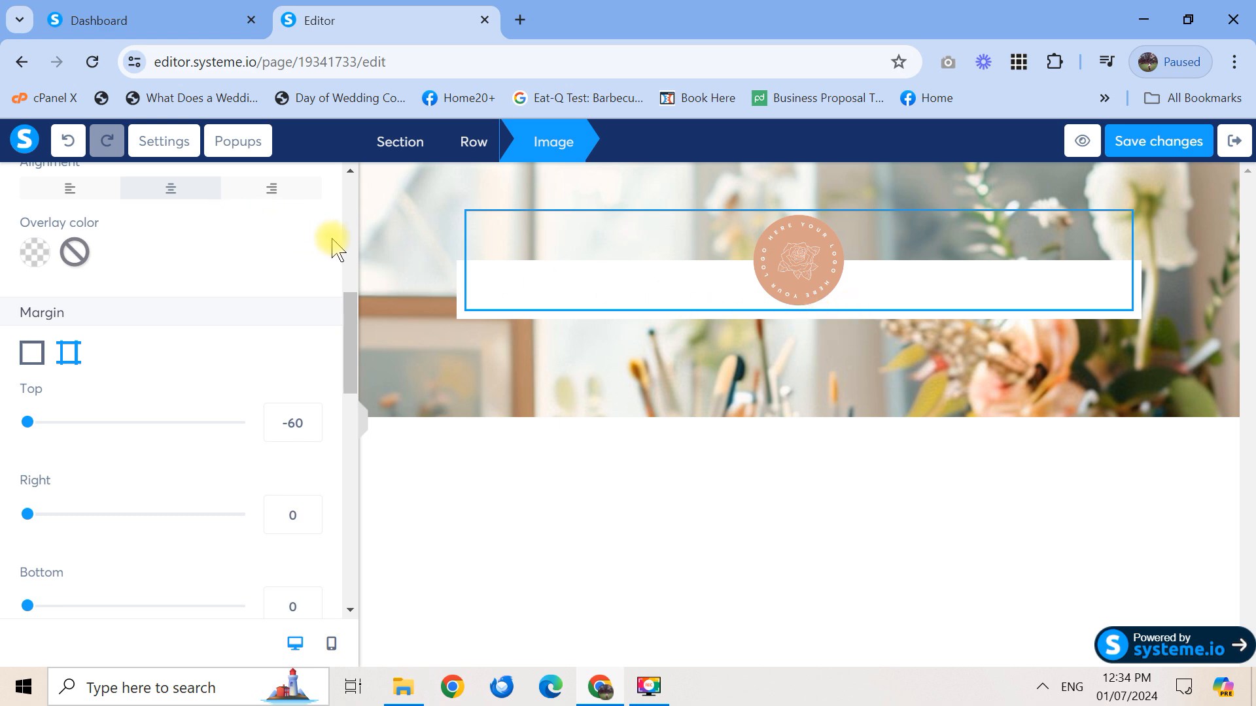
left_click_drag(353, 316, 347, 177)
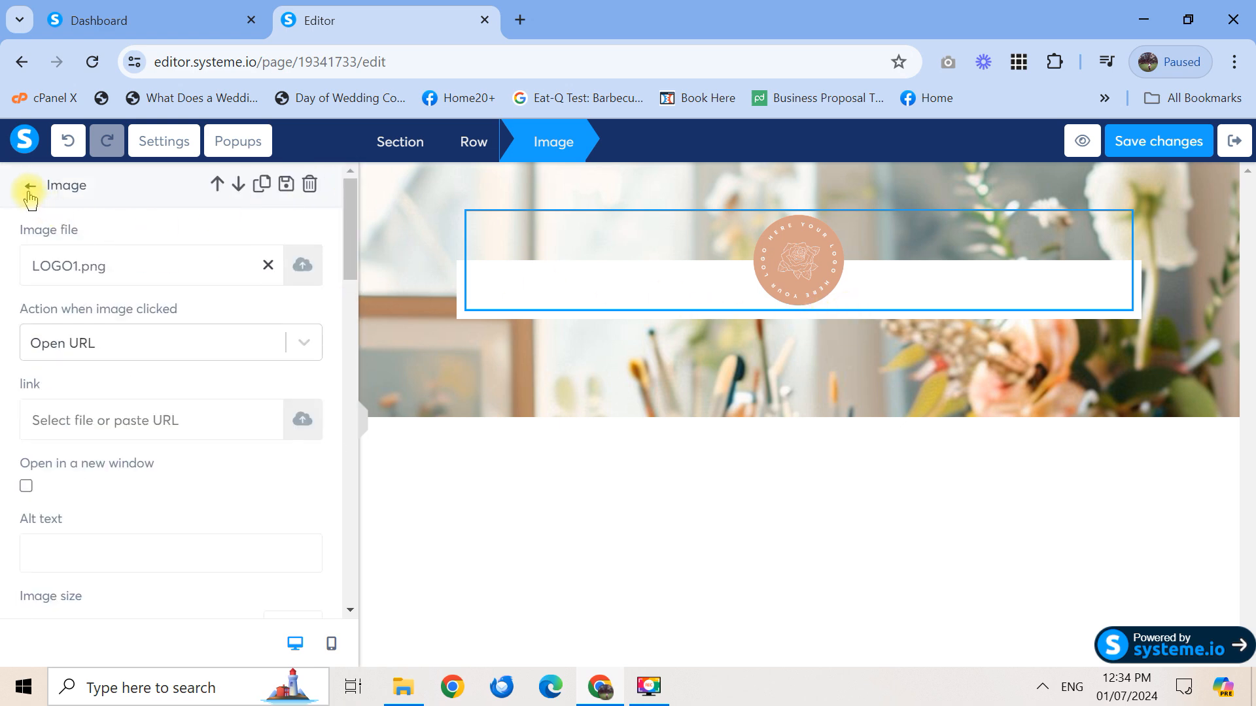
Drop a Headline element below the rose logo and type 'This is Where I Put My Main Headline'
left_click(29, 187)
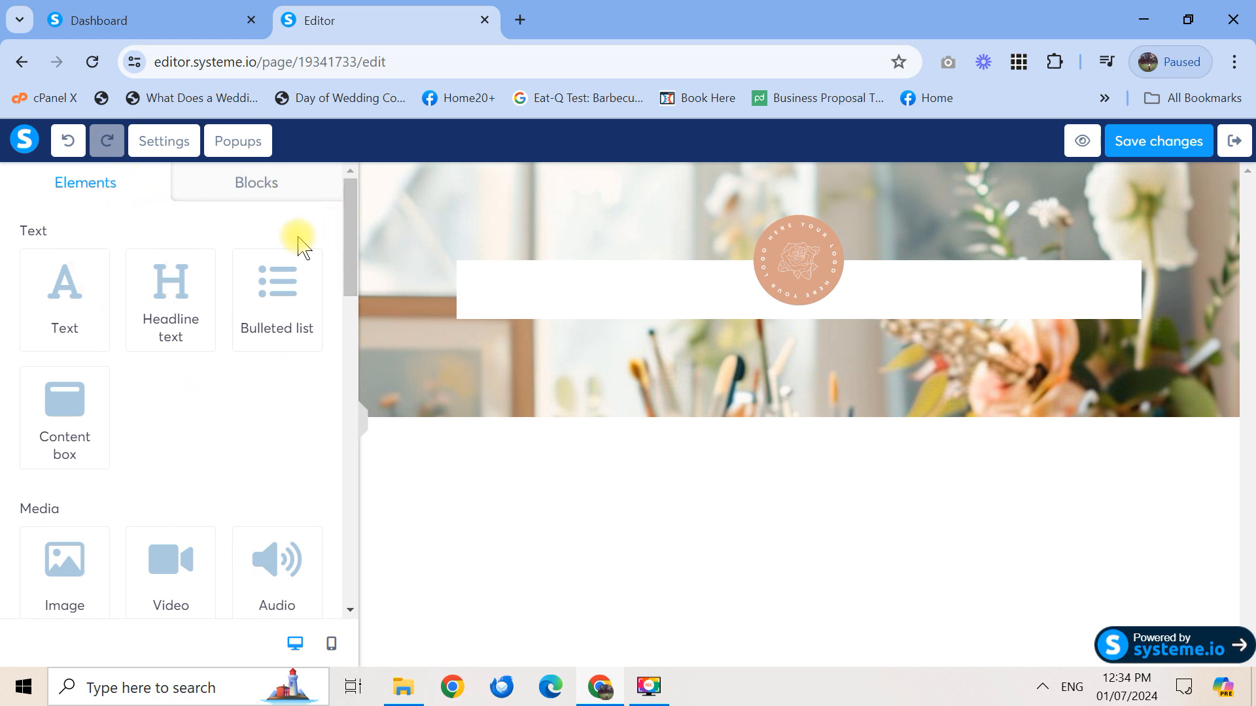
left_click_drag(171, 292, 787, 319)
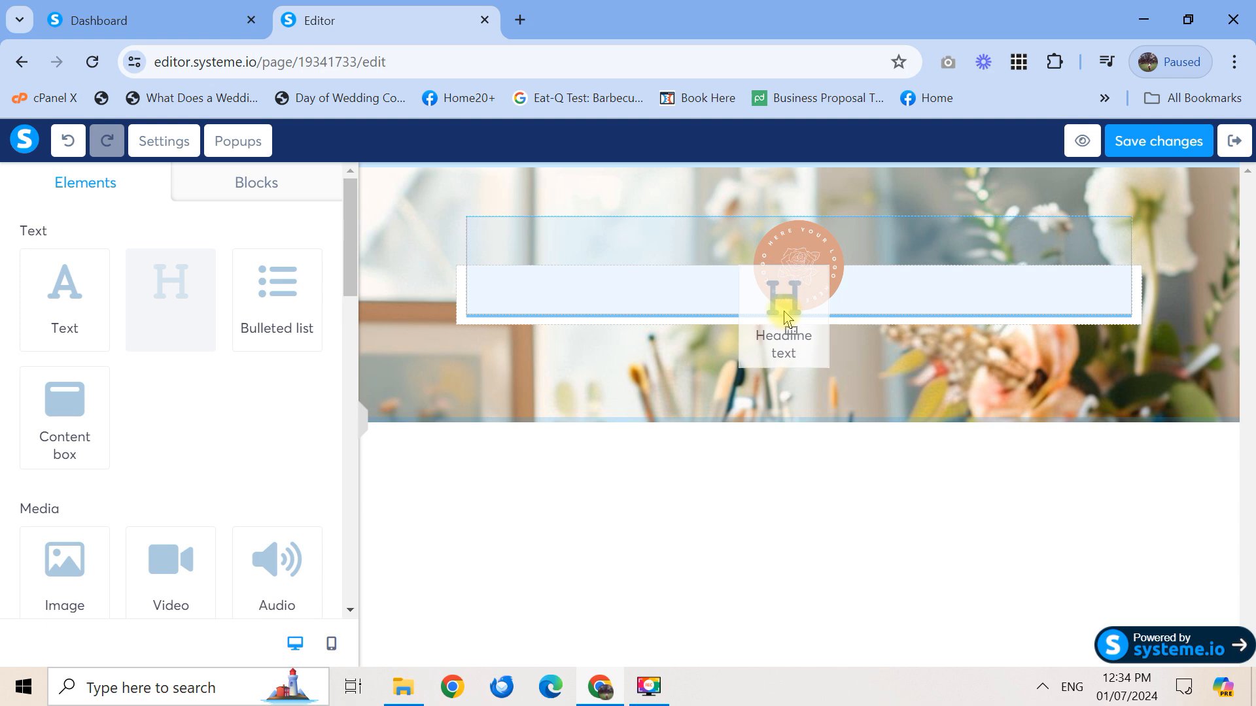
left_click_drag(787, 319, 785, 320)
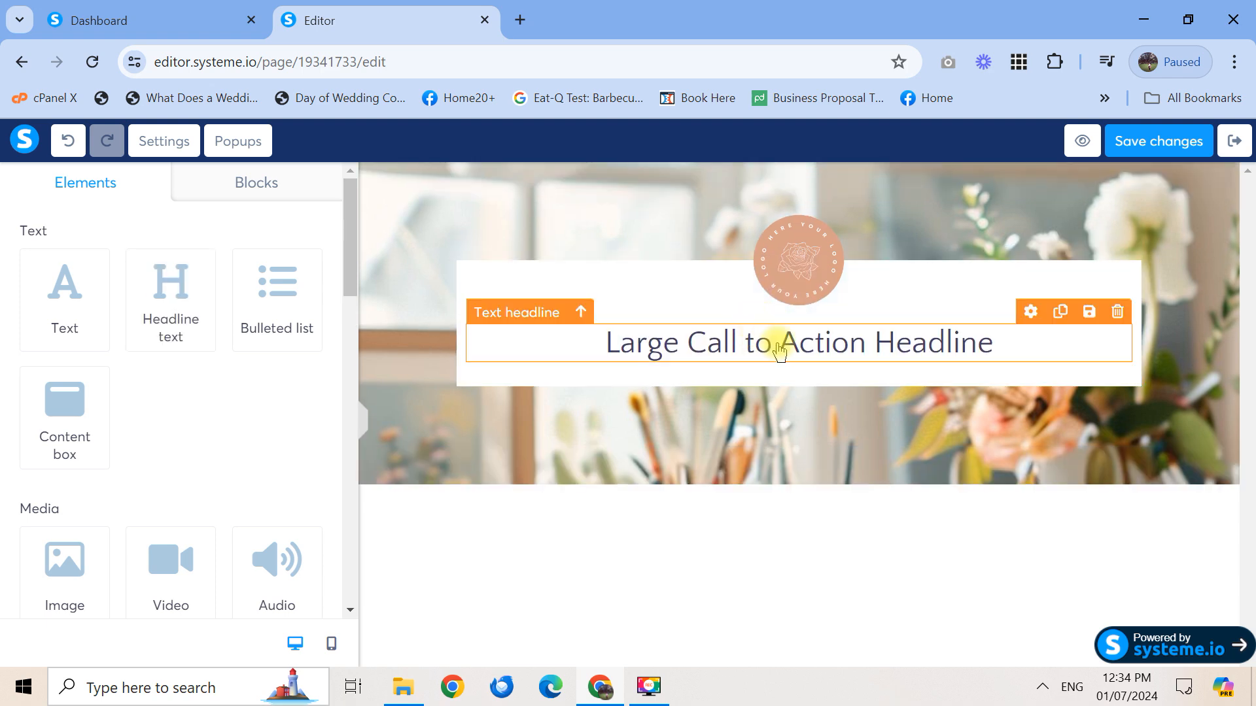
left_click(798, 353)
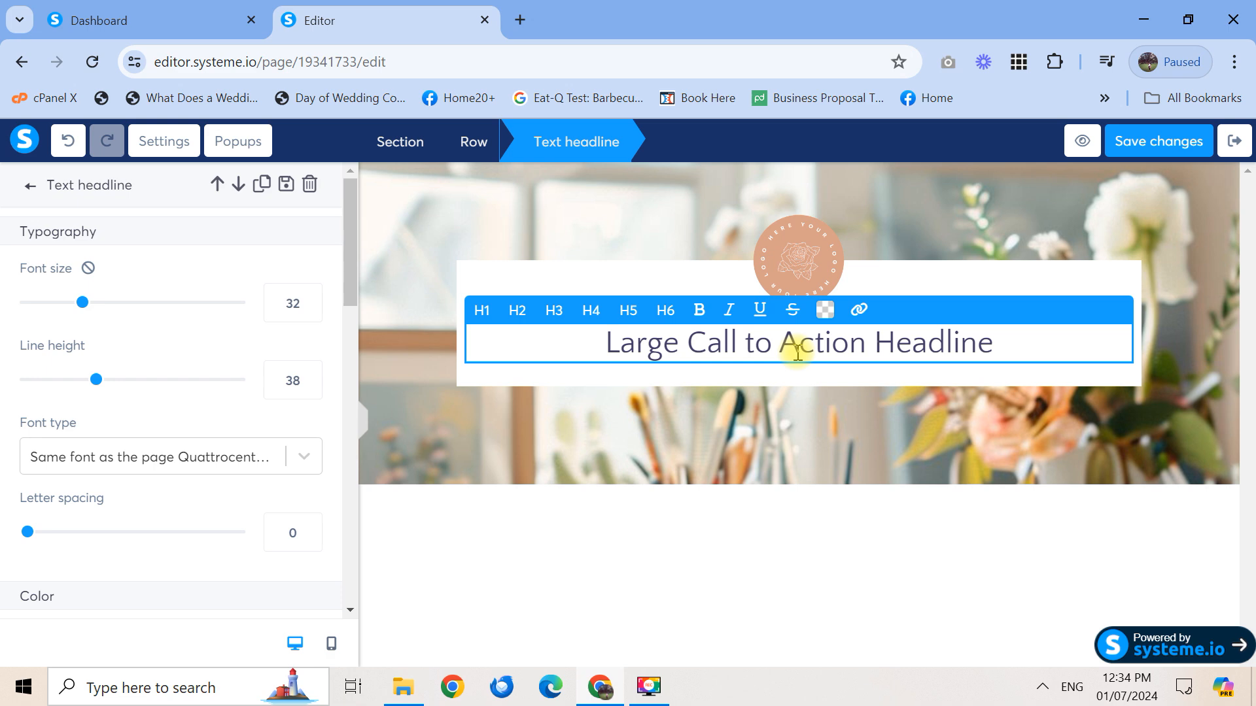
key("ctrl+a")
type("This is ")
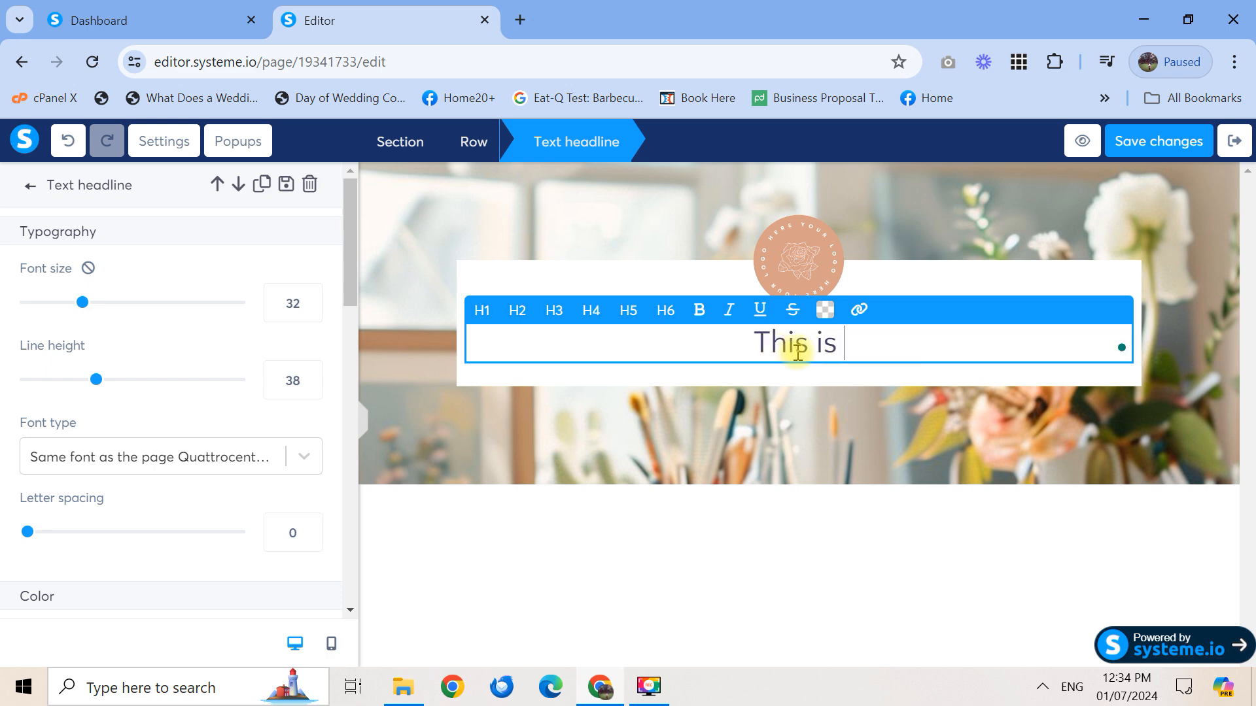
type("Where I P")
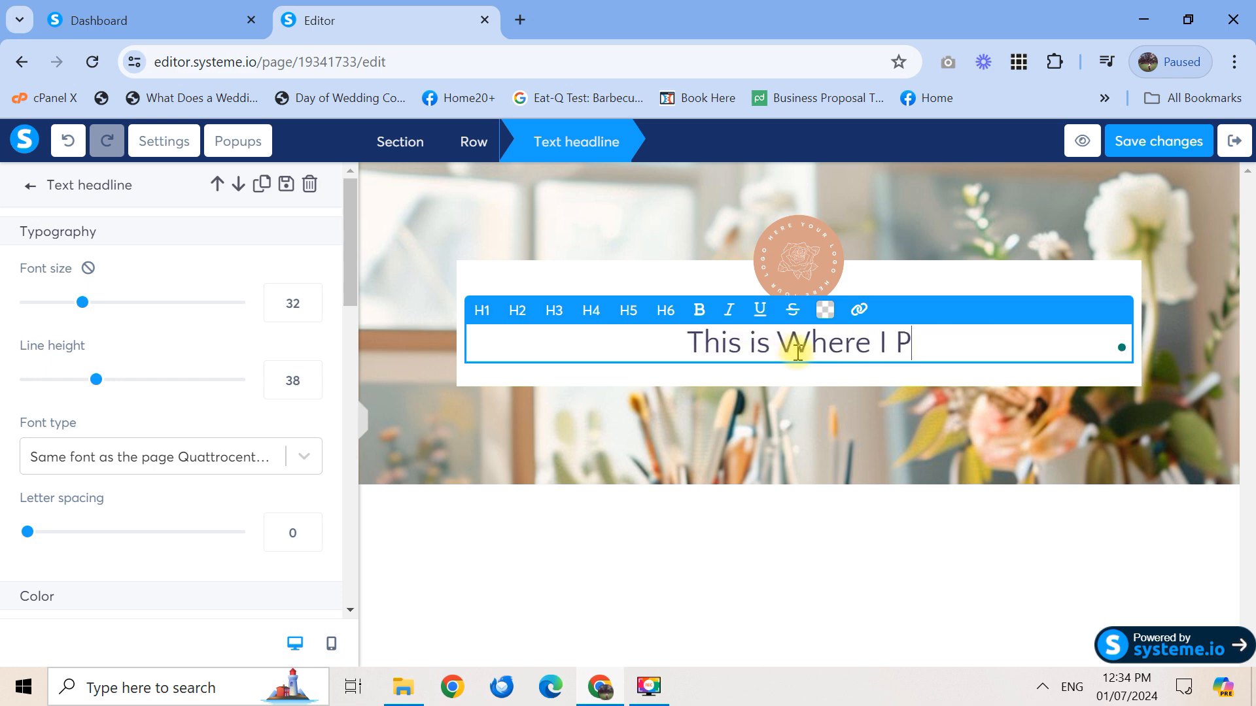
type("ut My Mai")
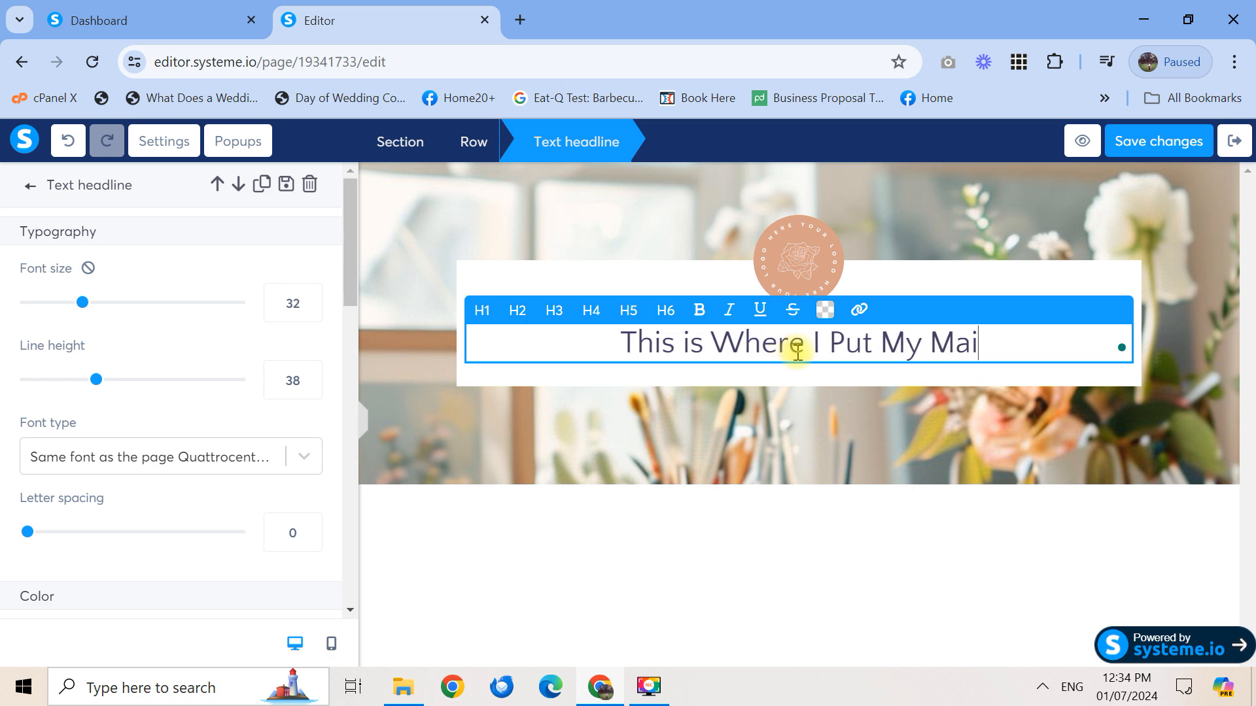
type("n Headline")
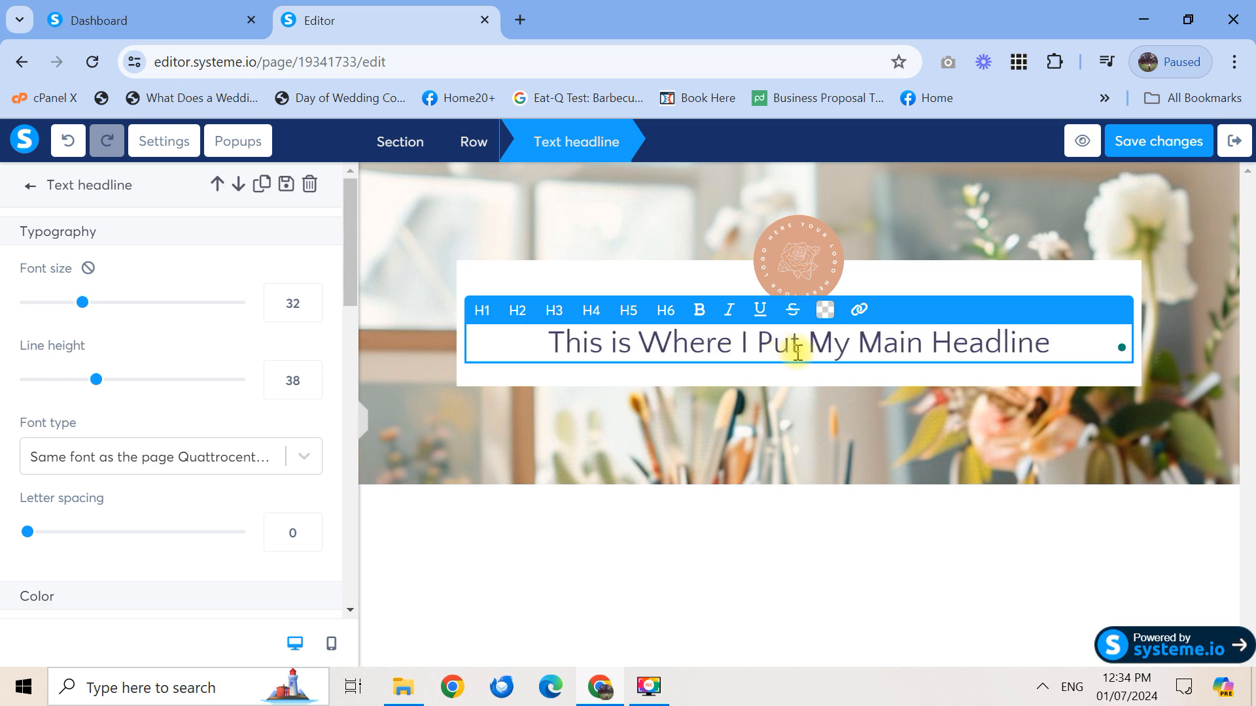
Set the main headline's font size to 30 and its line height to 35
triple_click(928, 341)
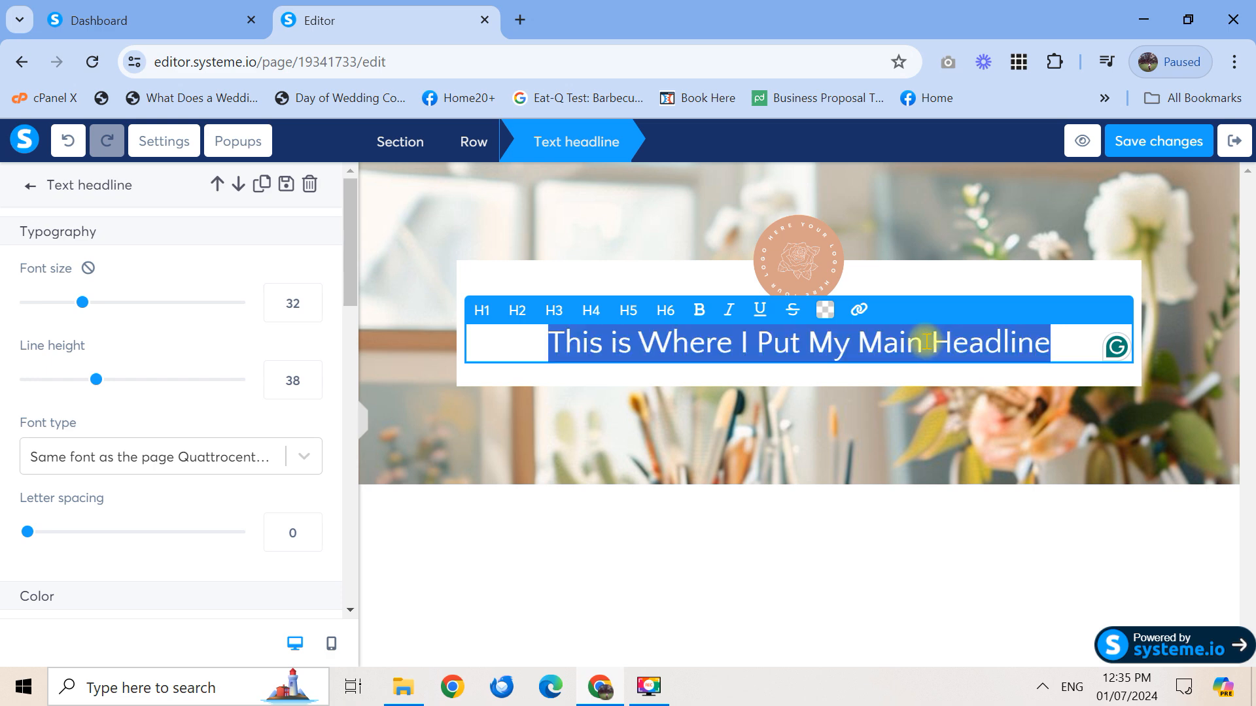
mouse_move(84, 308)
left_mouse_down()
mouse_move(110, 306)
mouse_move(95, 311)
left_mouse_up()
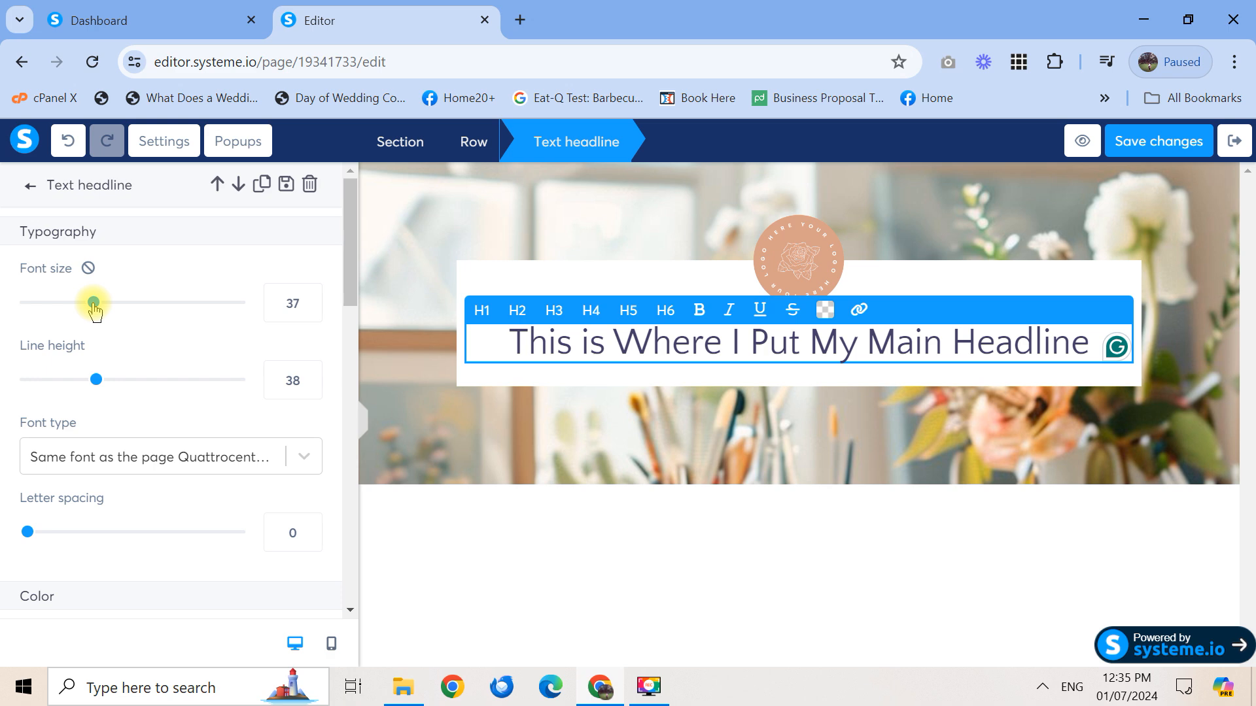
left_click_drag(95, 311, 89, 312)
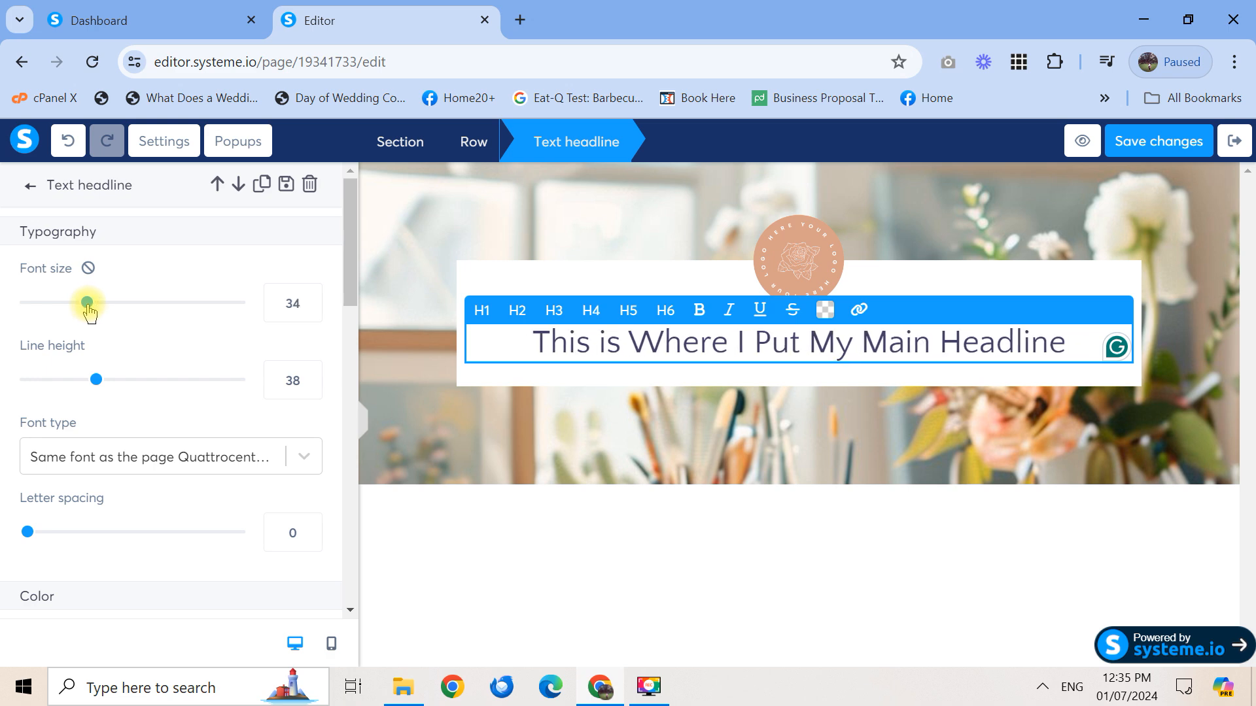
double_click(295, 298)
type("30")
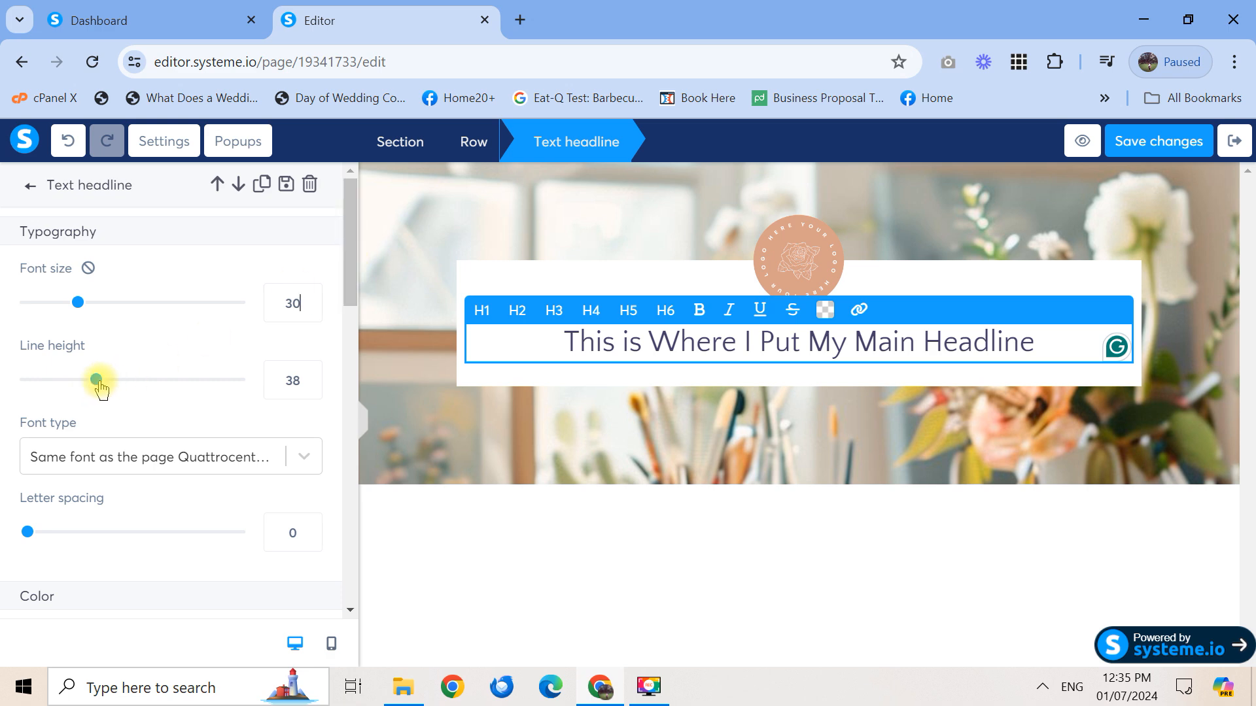
mouse_move(100, 386)
left_mouse_down()
mouse_move(173, 386)
mouse_move(91, 391)
left_mouse_up()
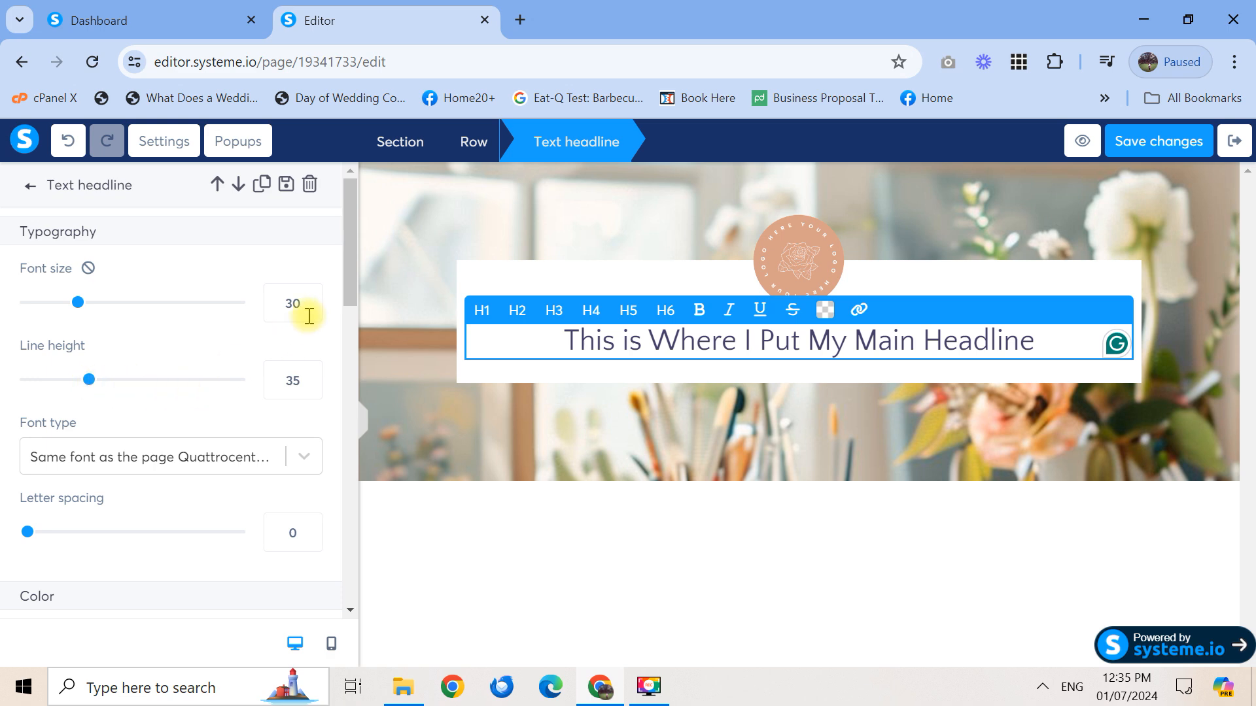
left_click_drag(354, 287, 359, 334)
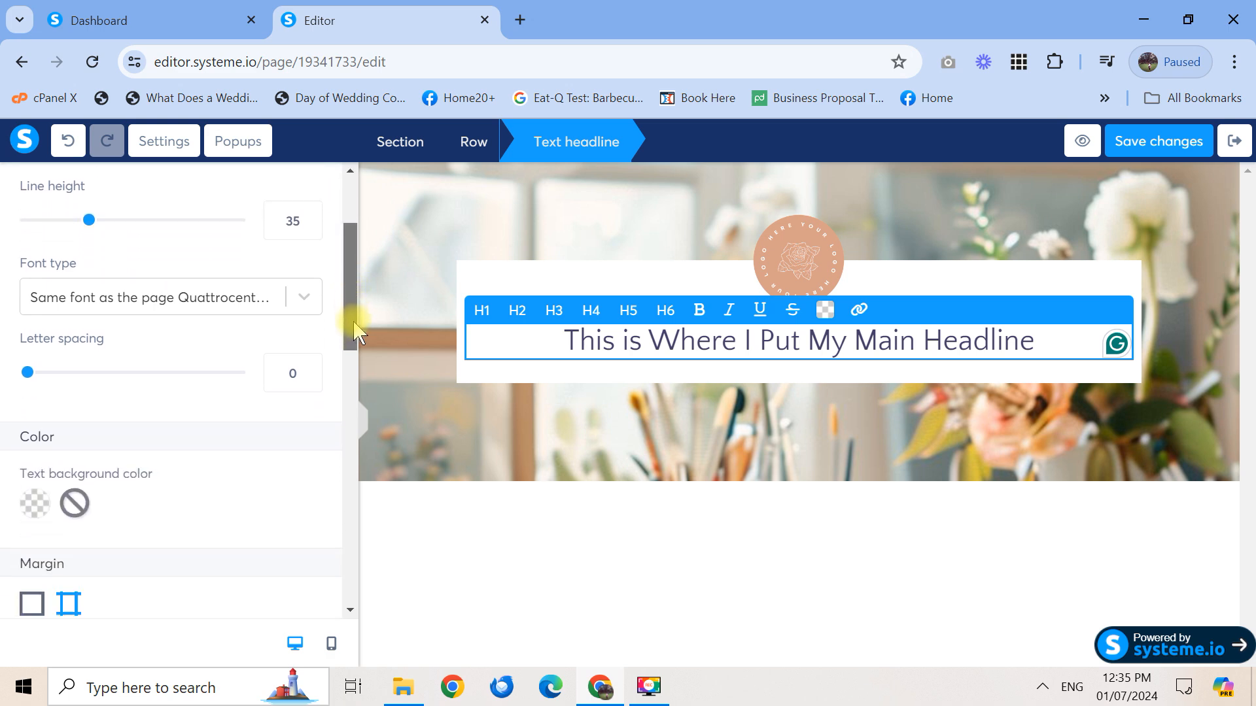
Change the headline font to Merriweather from Google Fonts
left_click(304, 298)
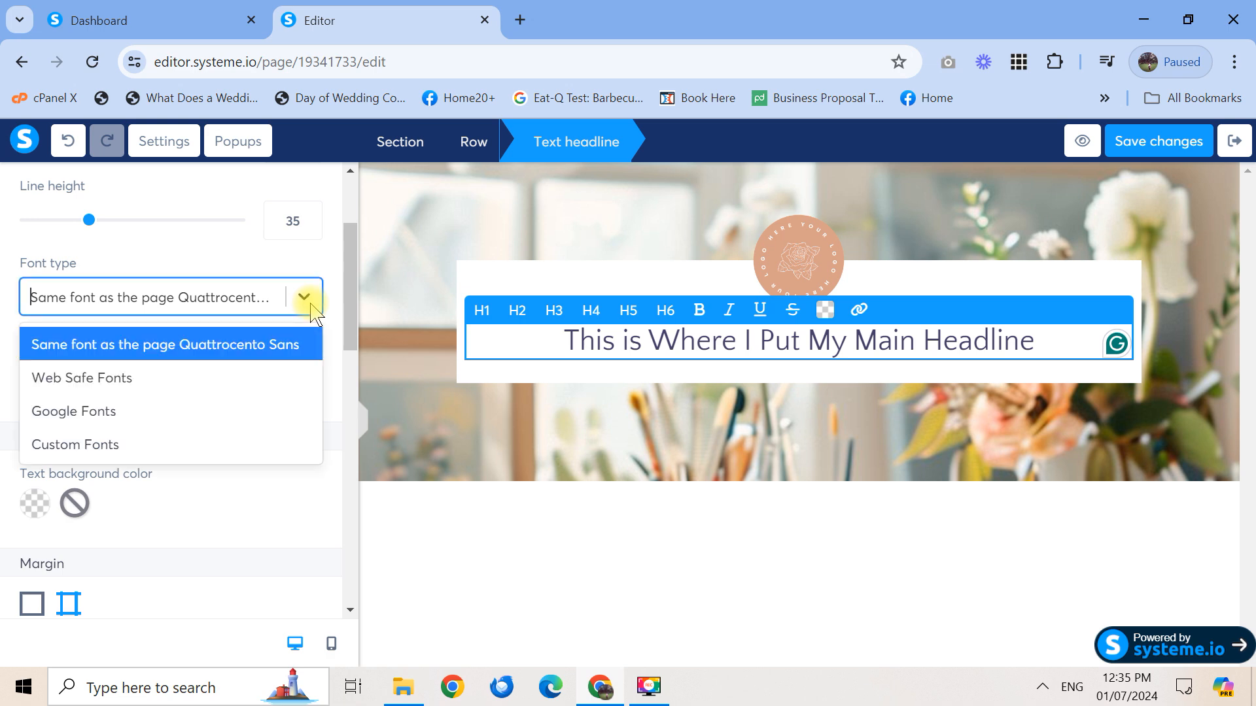
left_click(211, 418)
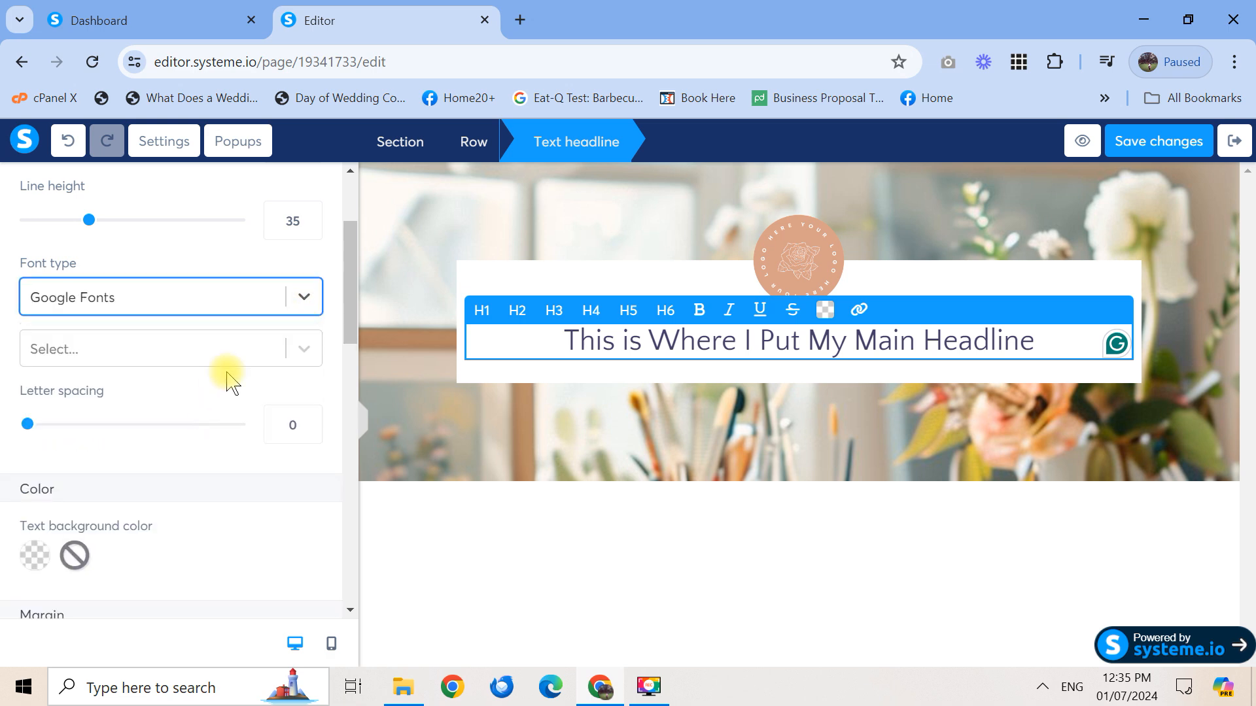
left_click(304, 351)
left_click_drag(313, 397, 314, 421)
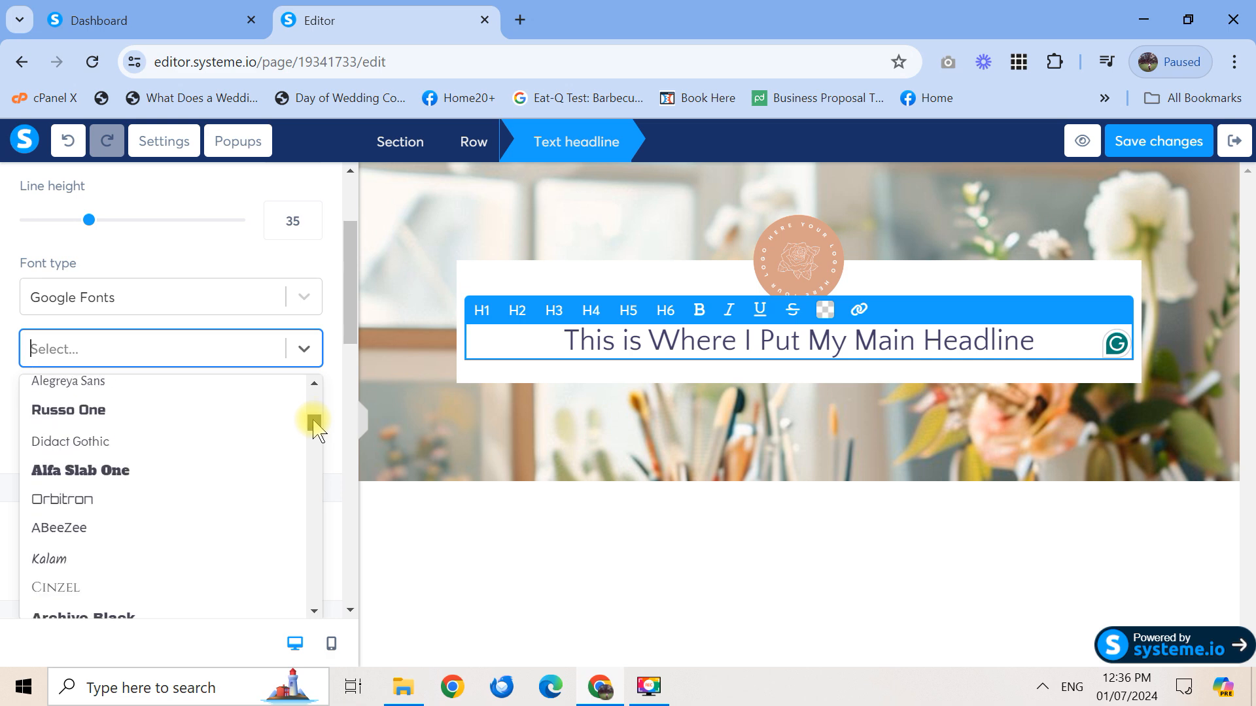
type("Ma")
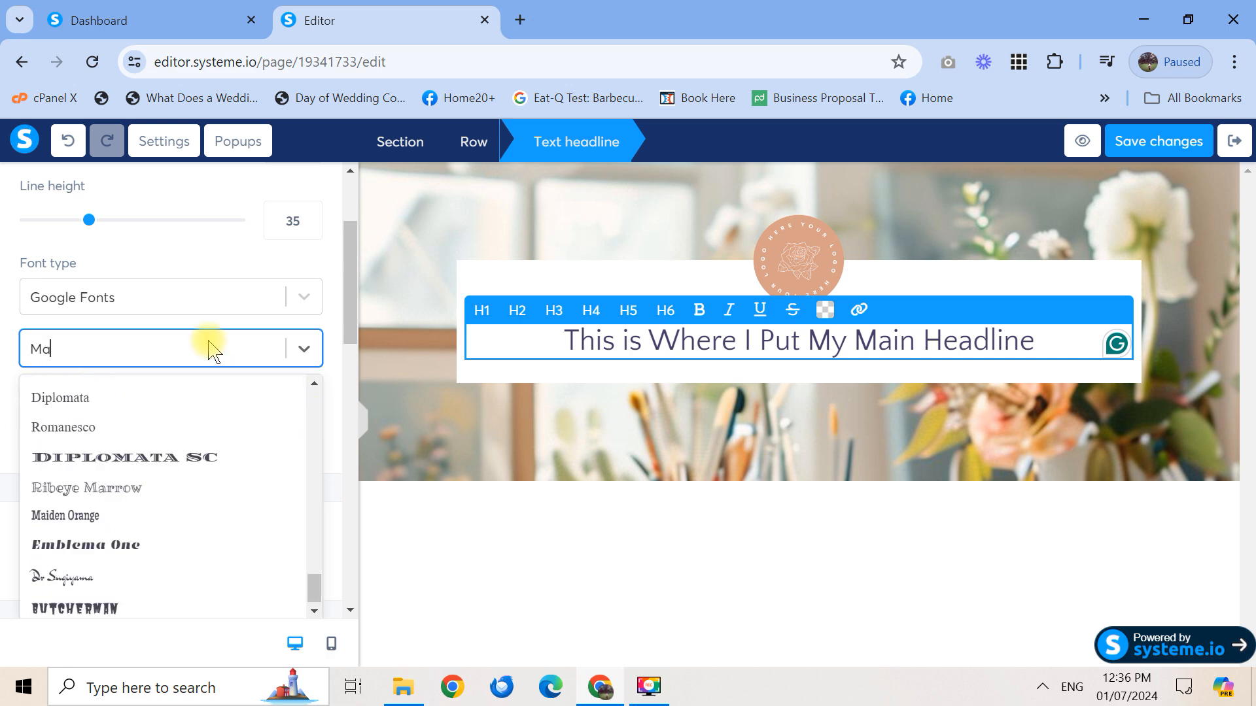
key("BackSpace")
type("ou")
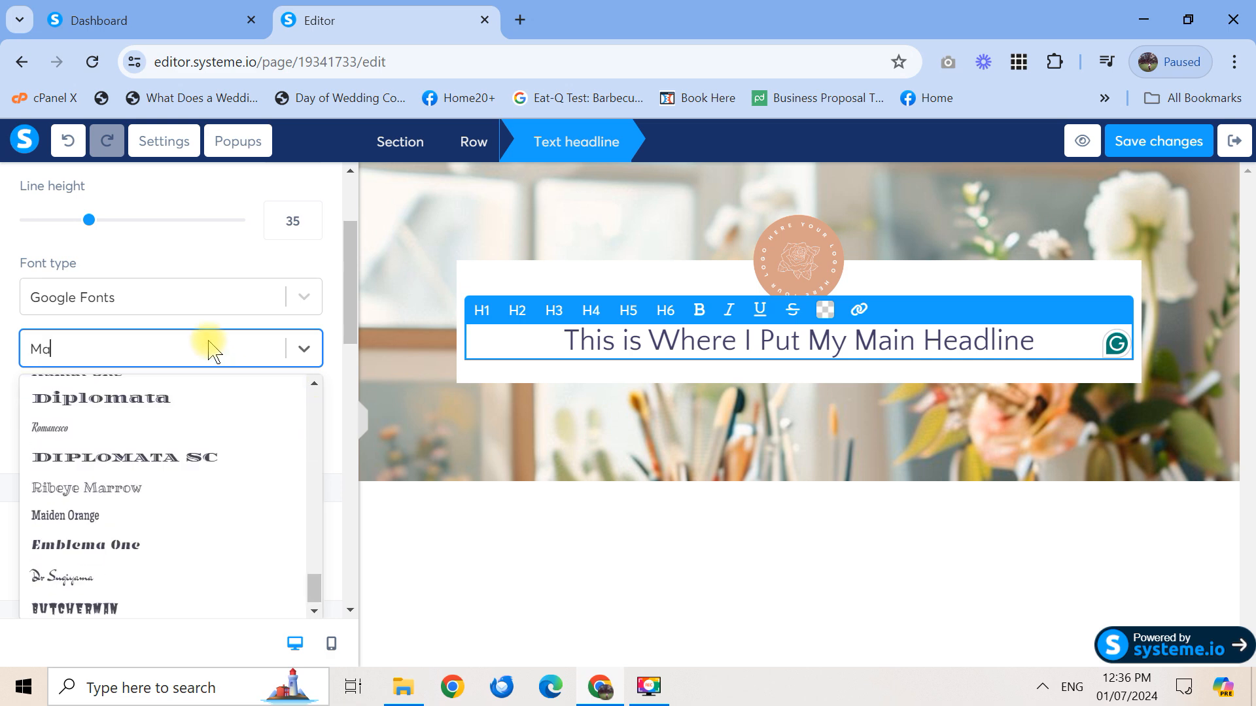
key("BackSpace")
key("BackSpace")
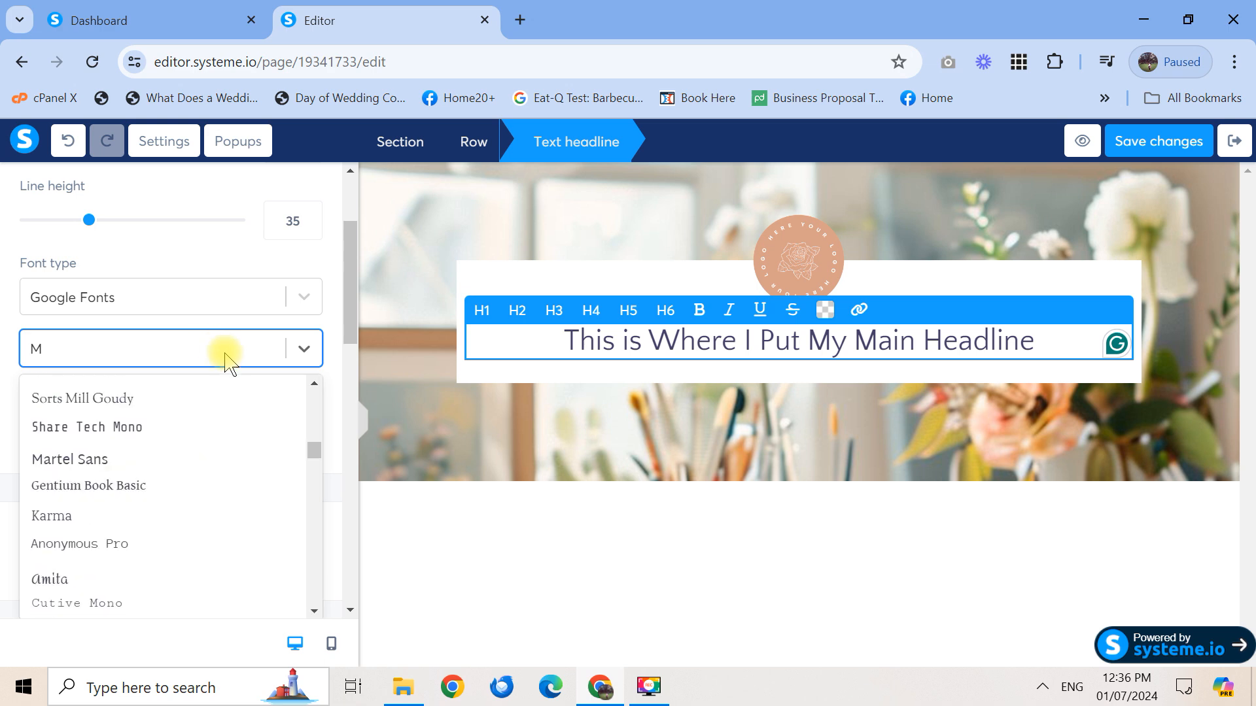
type("erri")
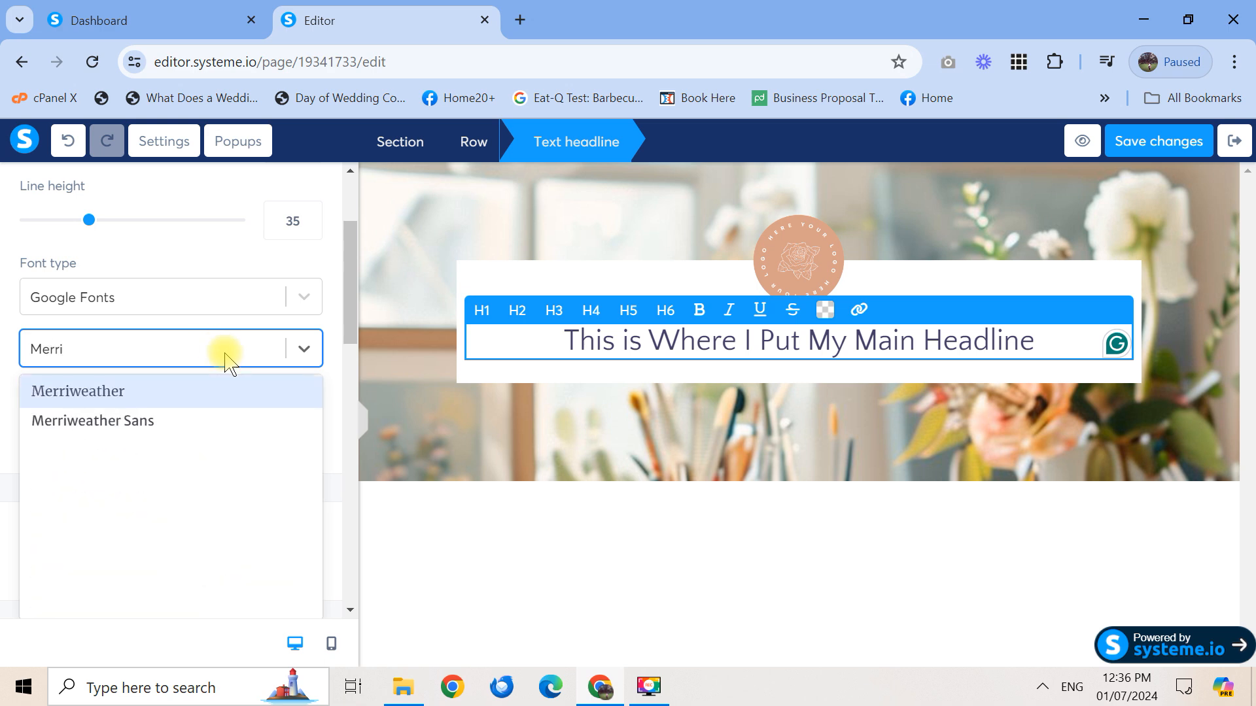
left_click(172, 394)
left_click(172, 393)
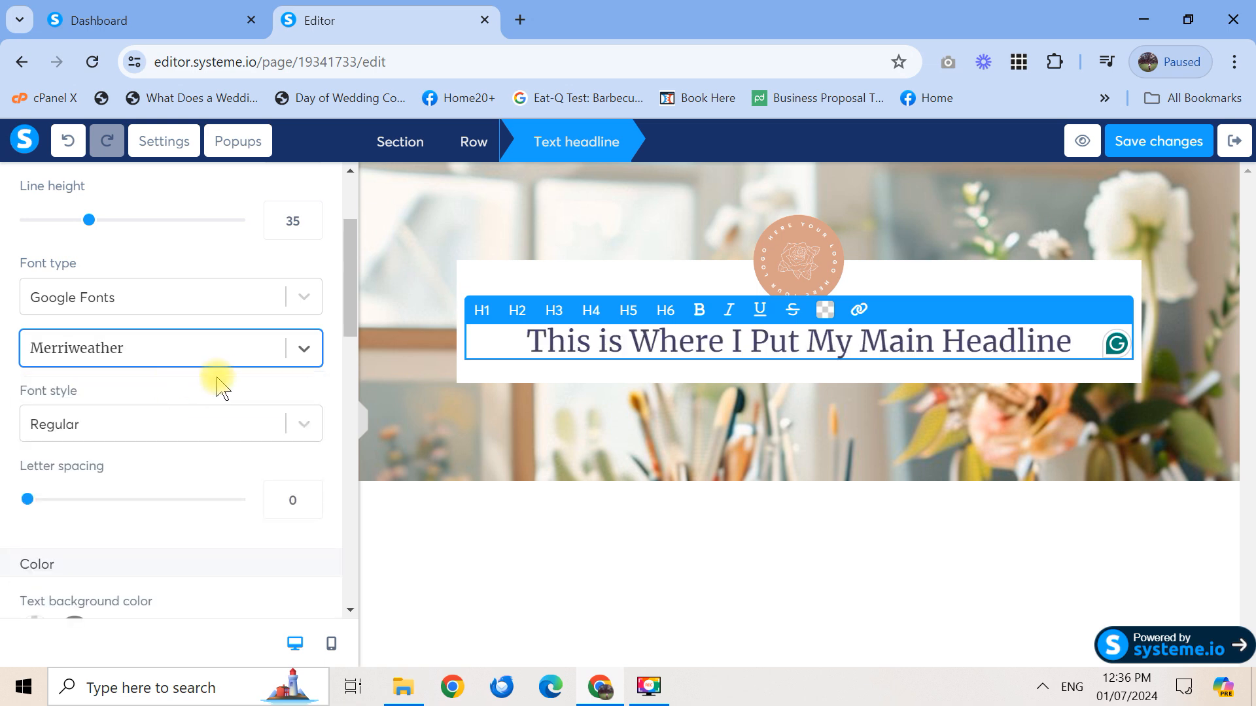
Try the Light 300 weight, then set the headline back to Regular
left_click(301, 425)
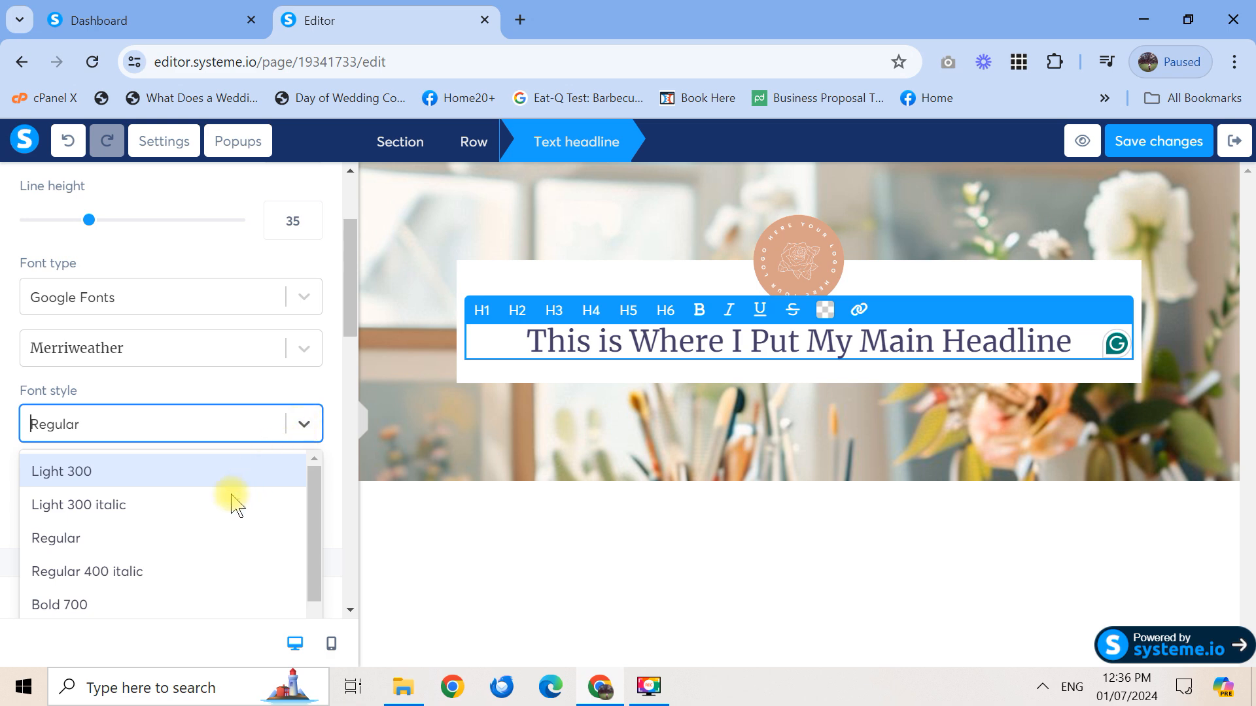
left_click(189, 484)
left_click(189, 484)
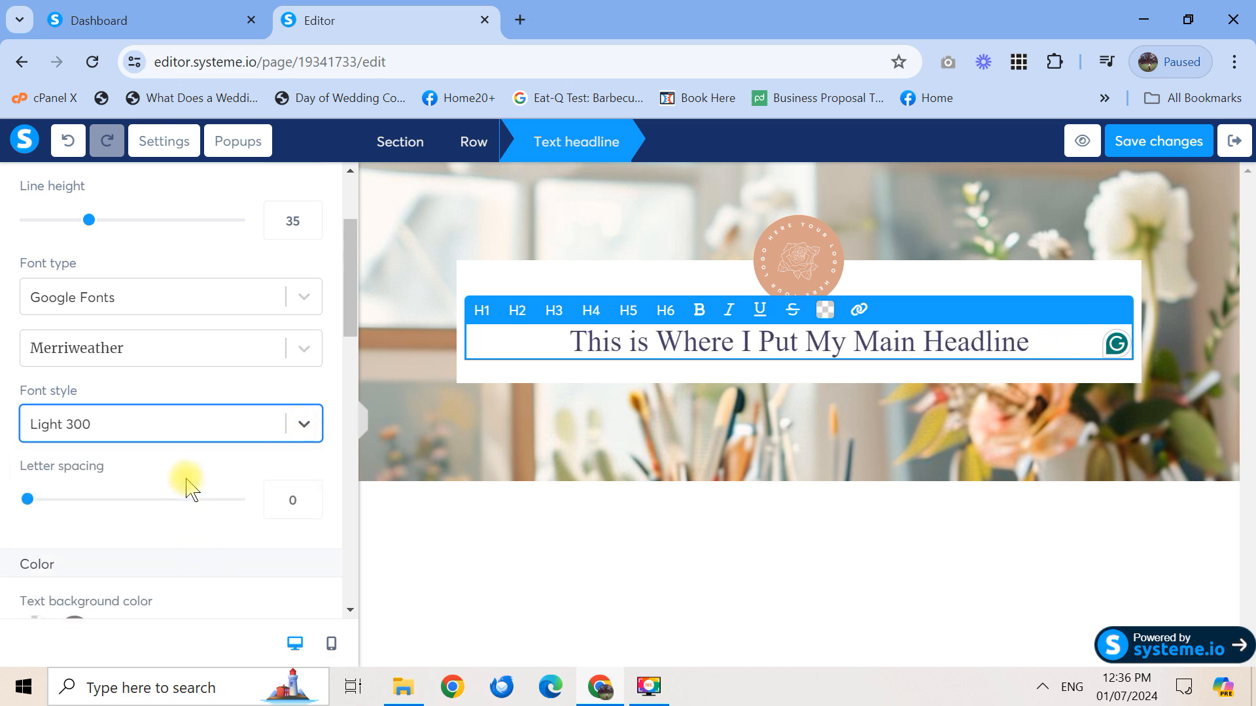
left_click(300, 427)
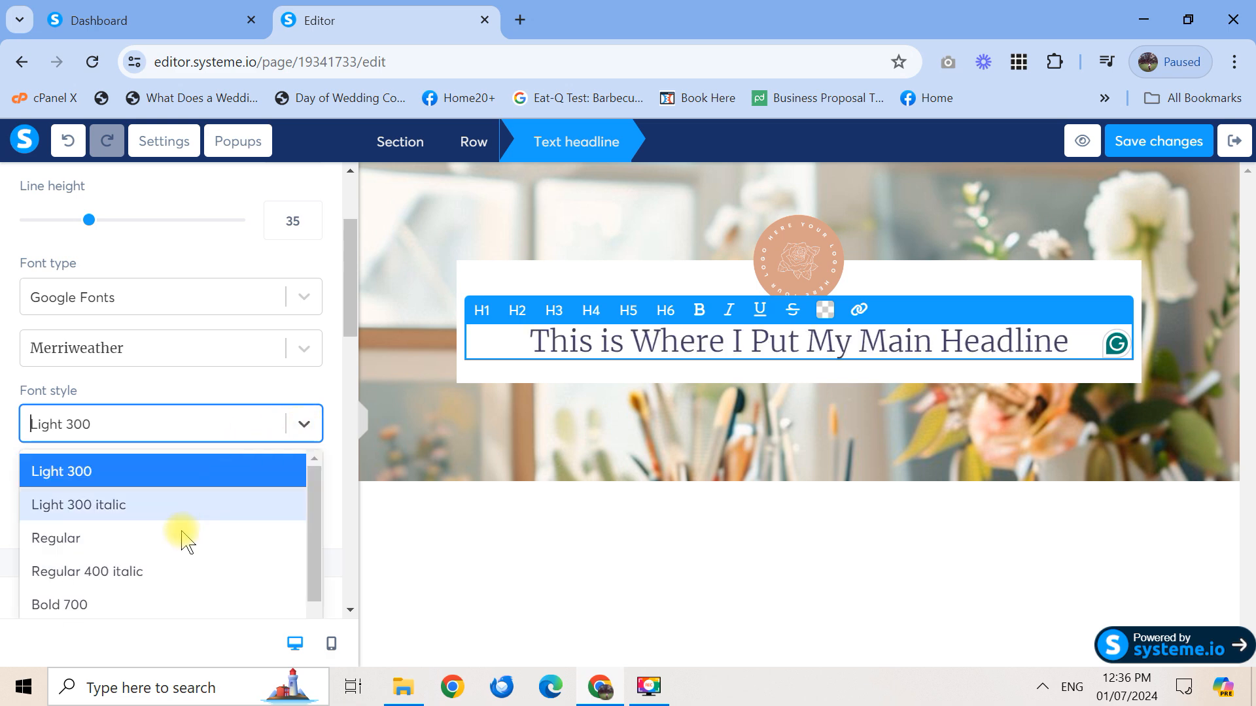
left_click(182, 555)
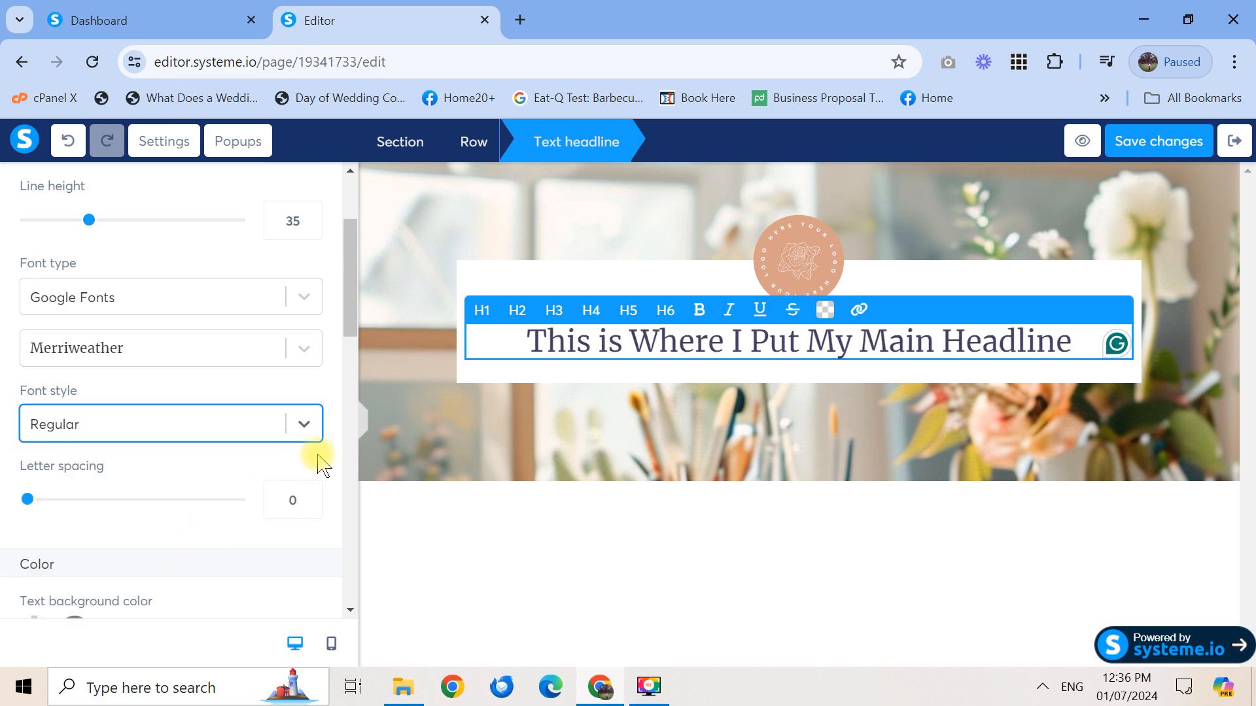
left_click(27, 501)
mouse_move(27, 501)
left_mouse_down()
mouse_move(83, 507)
mouse_move(6, 508)
left_mouse_up()
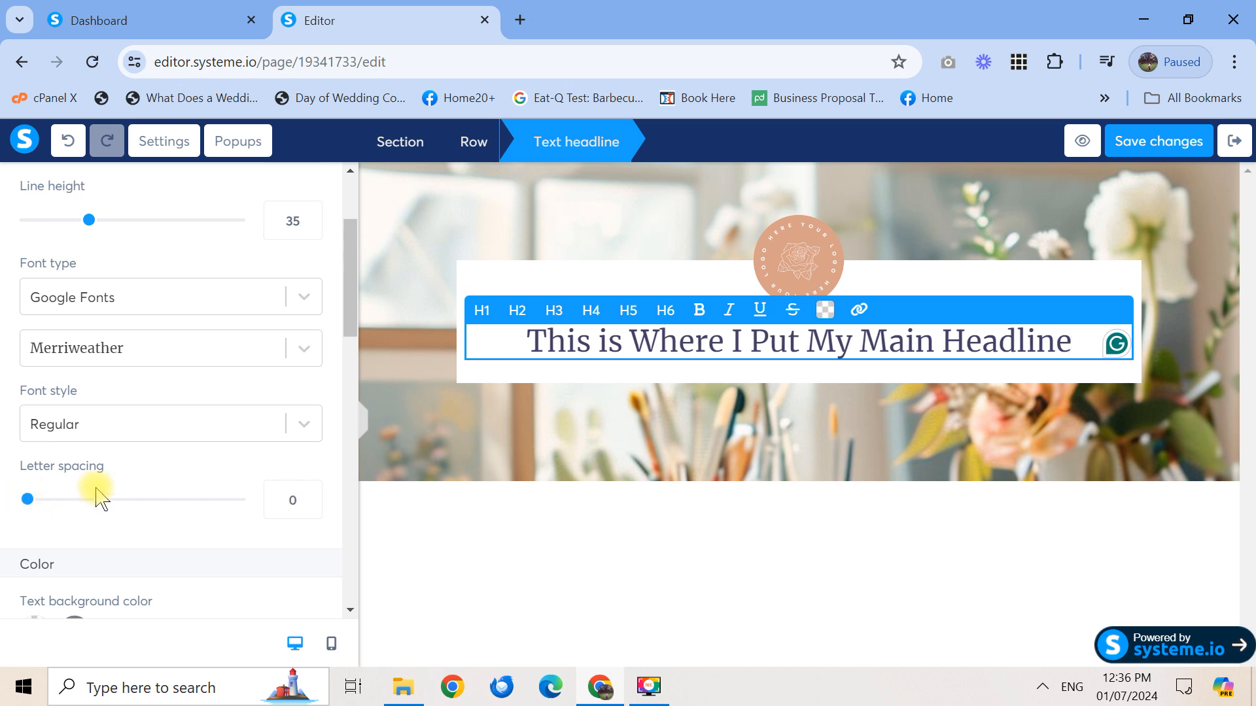
left_click_drag(353, 330, 353, 399)
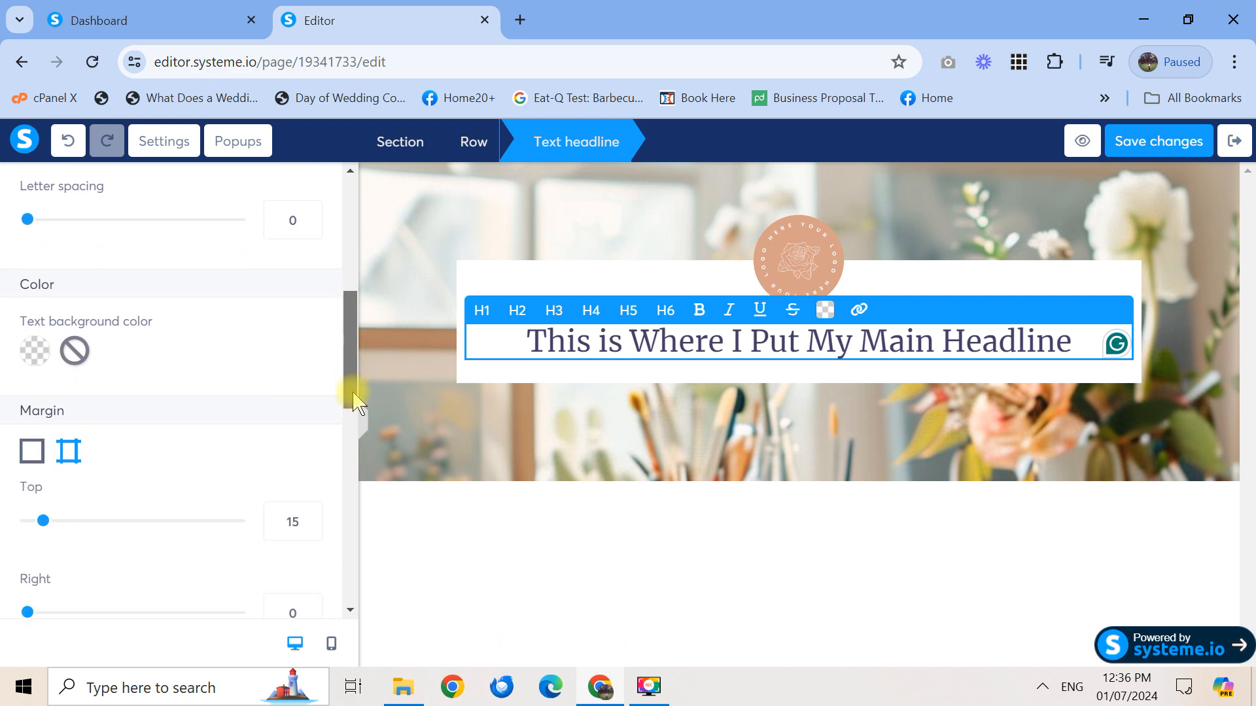
Try a yellow headline background, remove it, and return to the element library
left_click(34, 331)
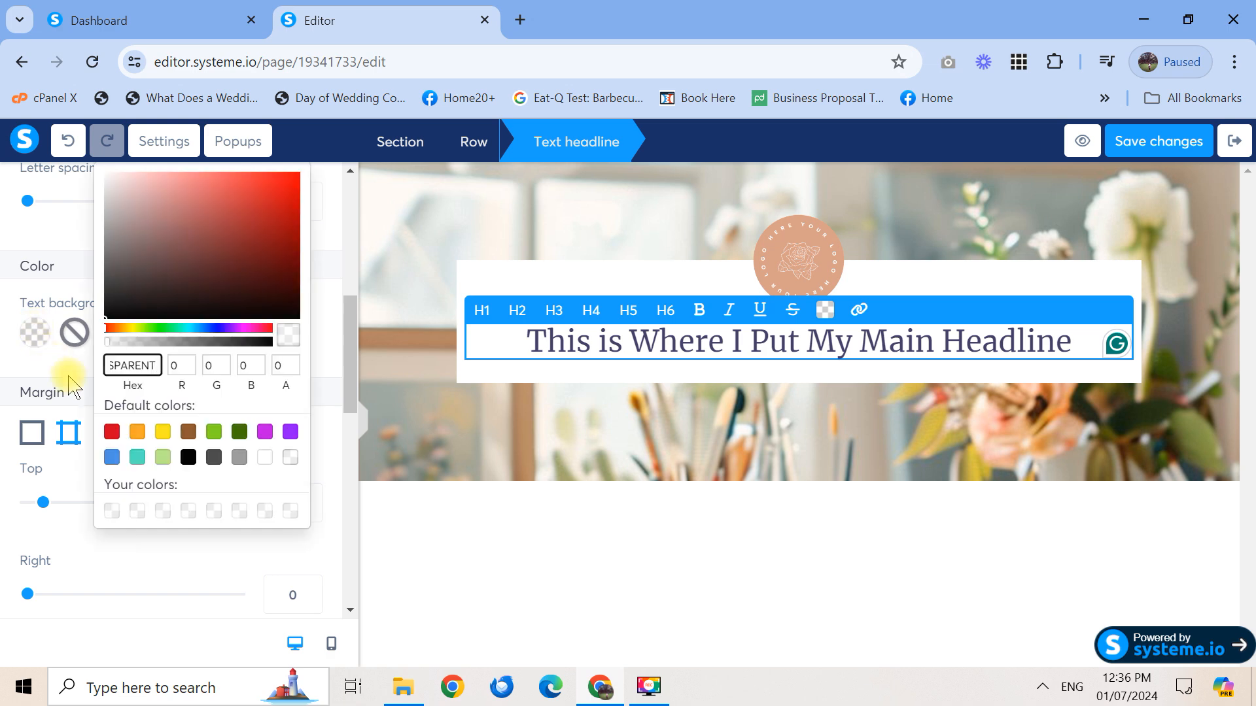
left_click(163, 432)
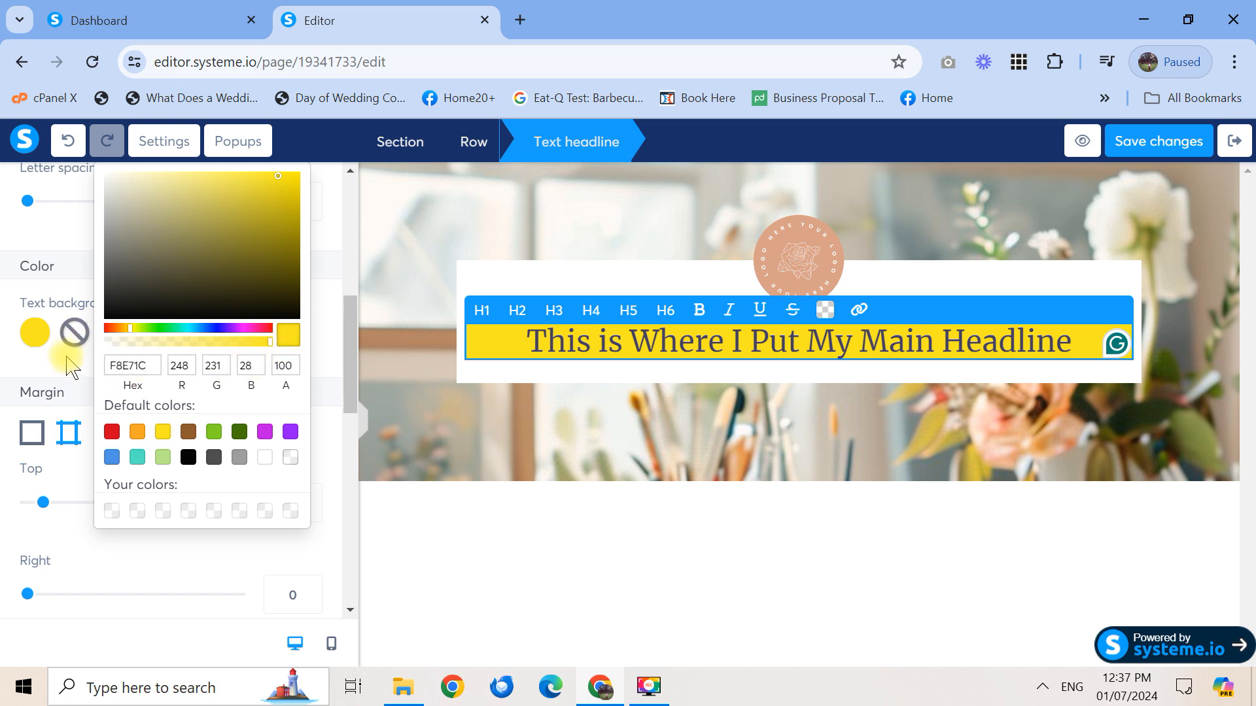
left_click(74, 331)
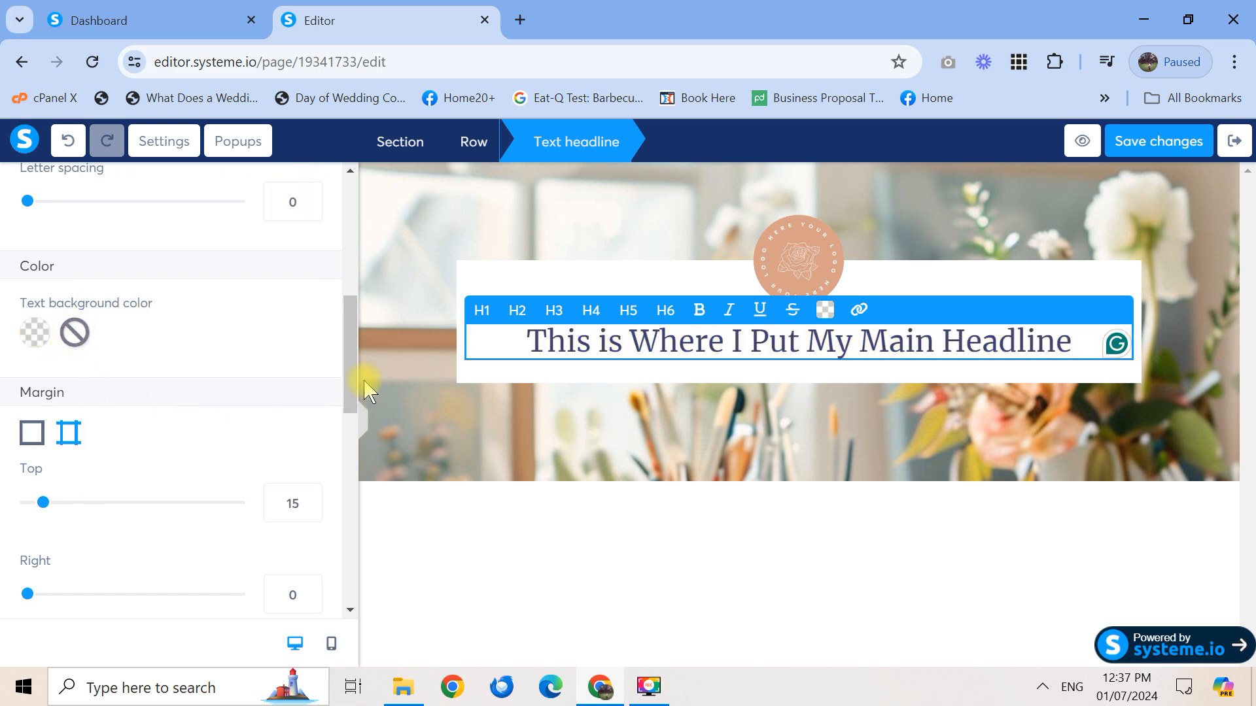
left_click_drag(351, 376, 360, 206)
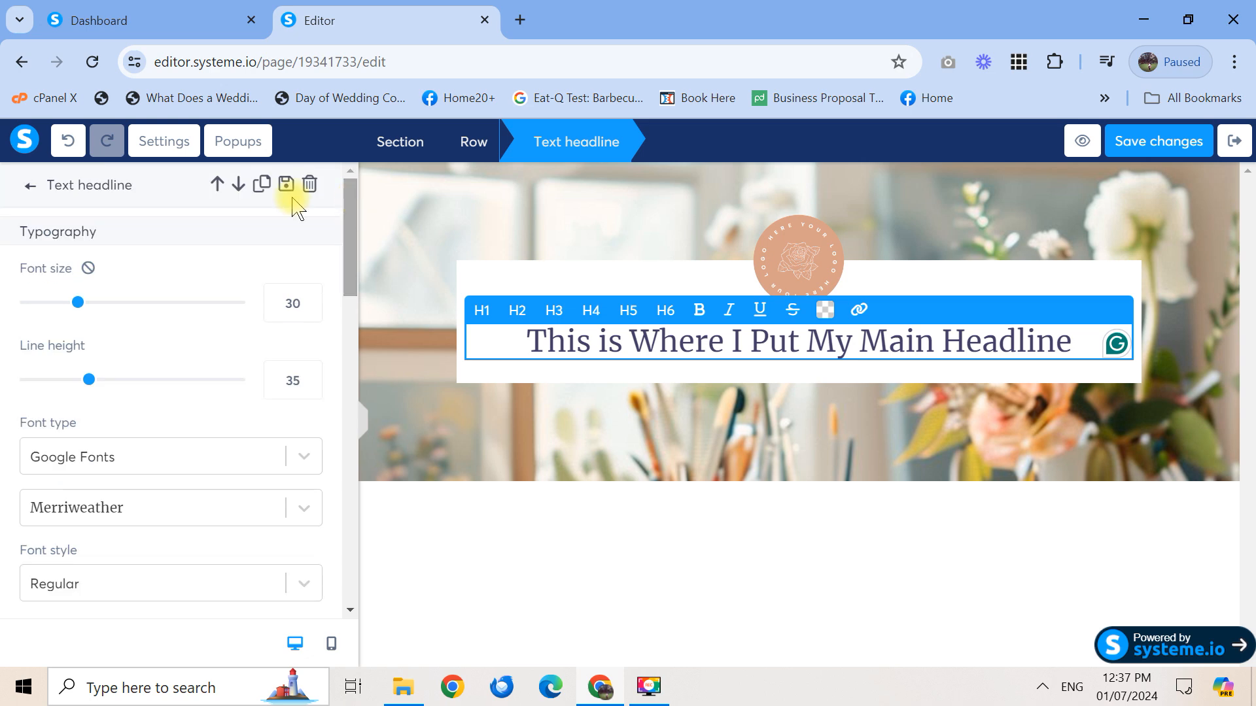
left_click(30, 186)
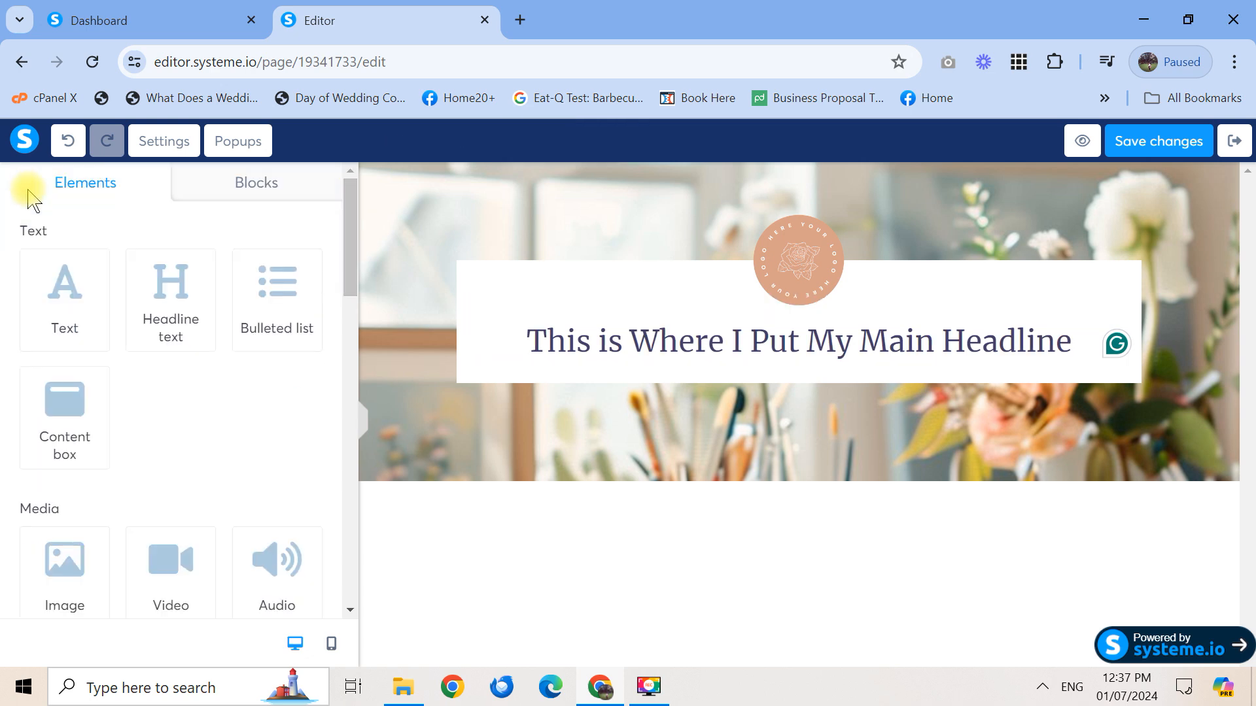
Add a headline under the main headline reading 'I am a Sub Headline to Support the Headline.'
left_click_drag(173, 295, 692, 361)
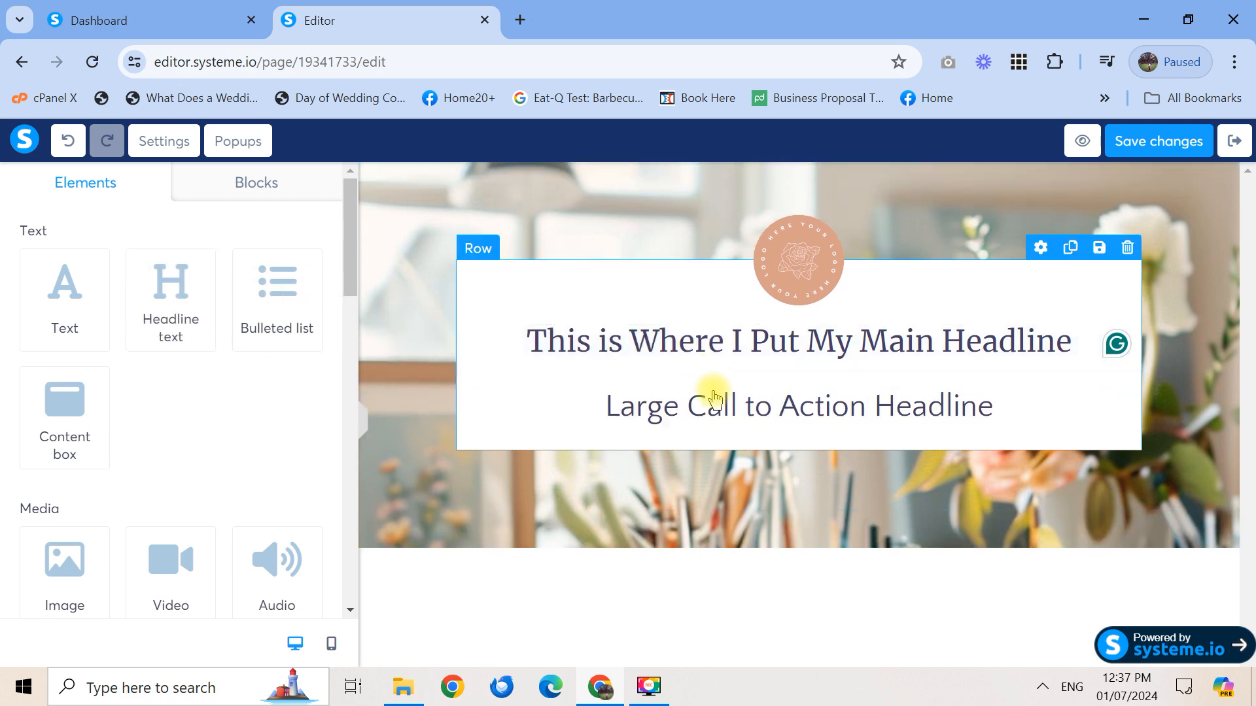
left_click(752, 421)
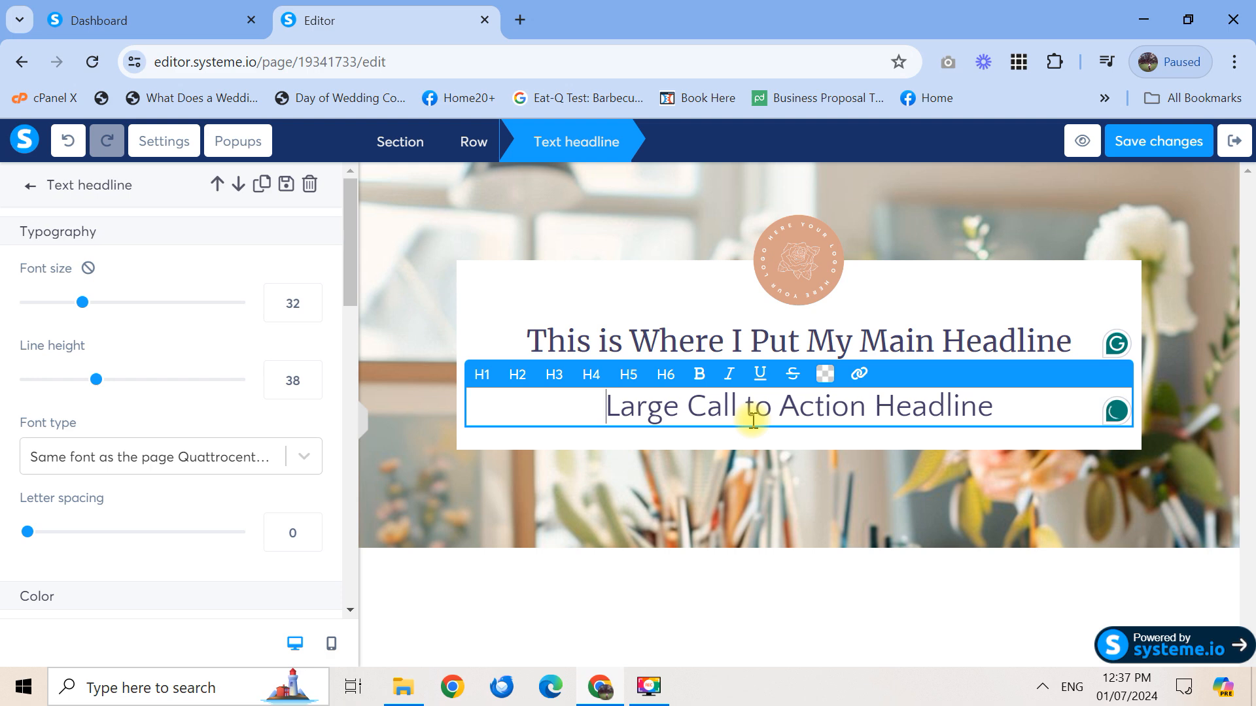
triple_click(753, 420)
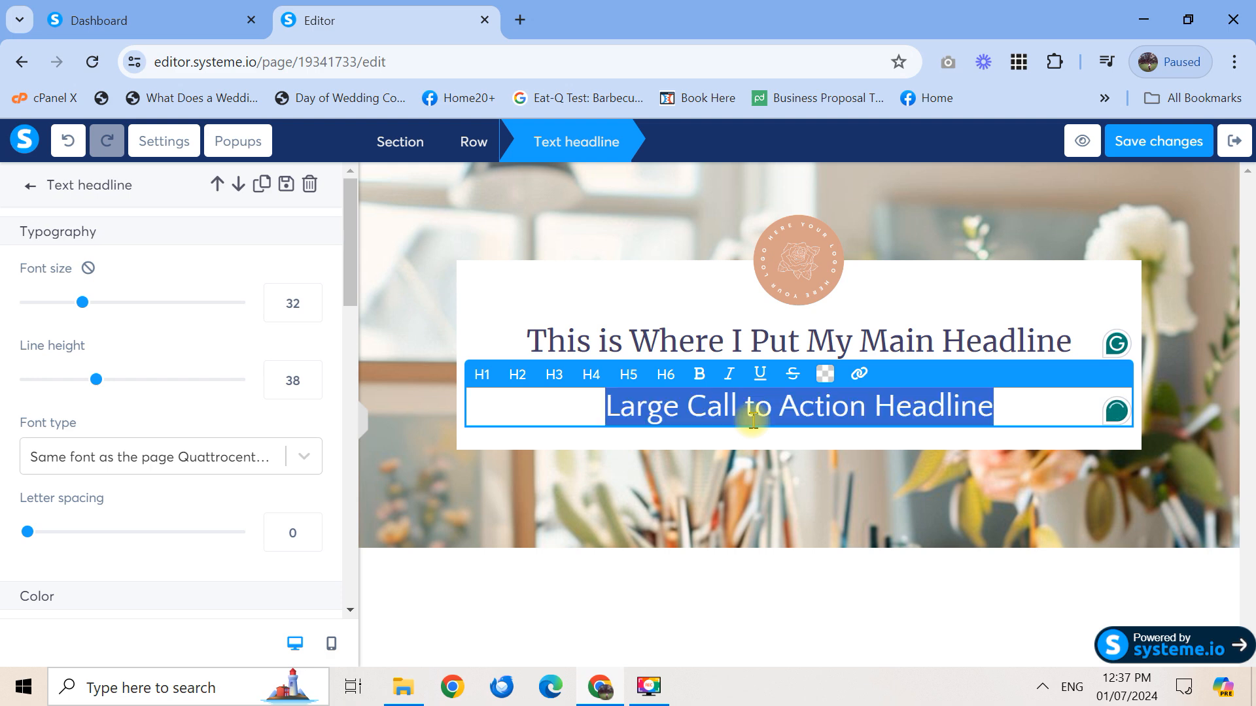
type("I am a Sub Headline for")
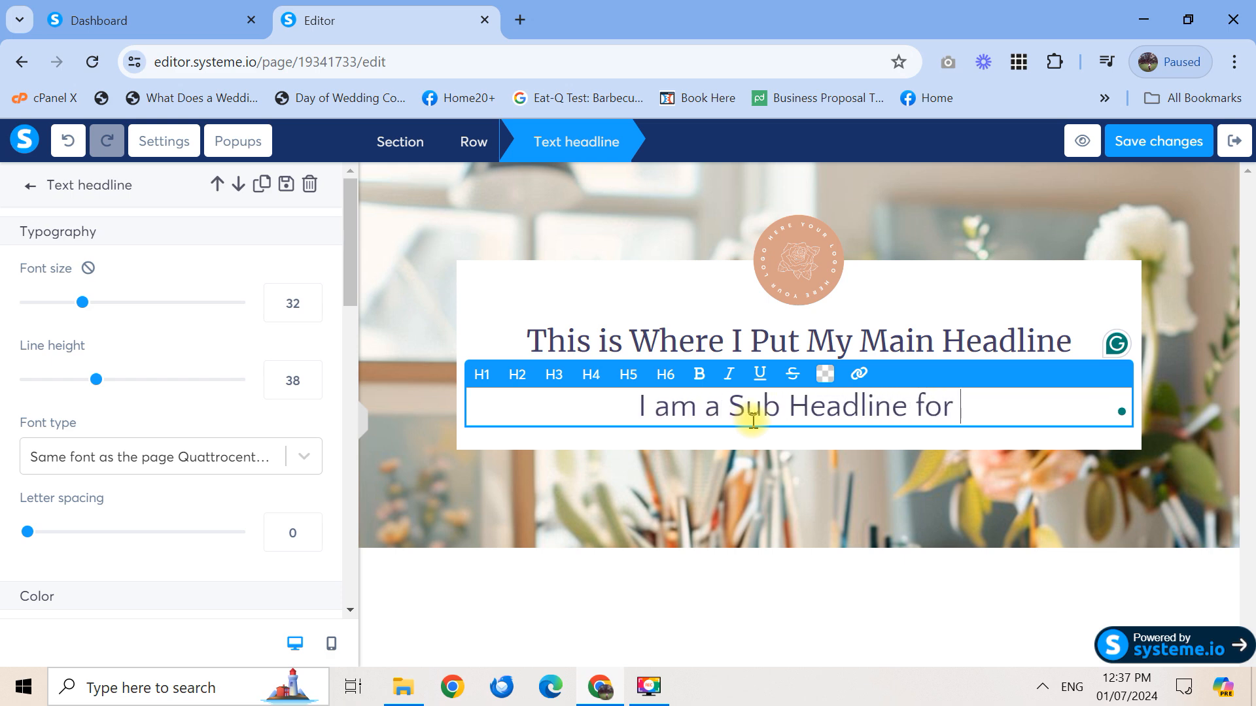
key("BackSpace")
key("BackSpace")
key("BackSpace")
key("BackSpace")
key("BackSpace")
type("to ")
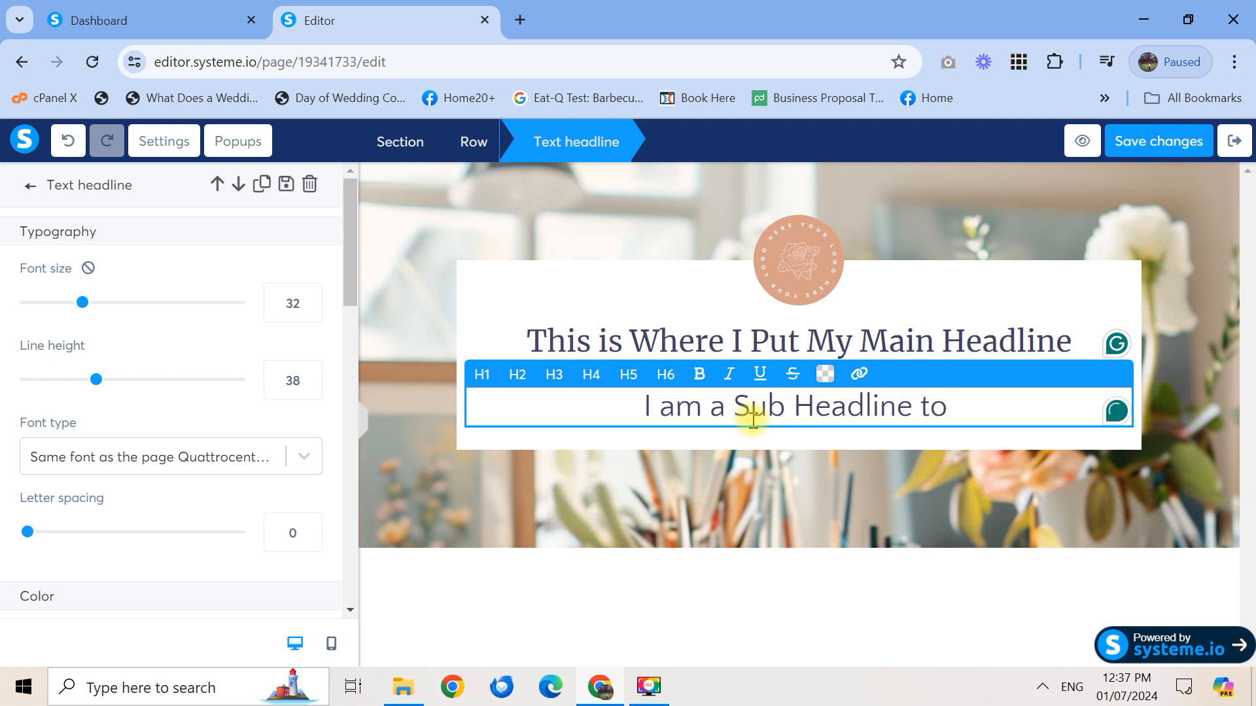
type("Support the")
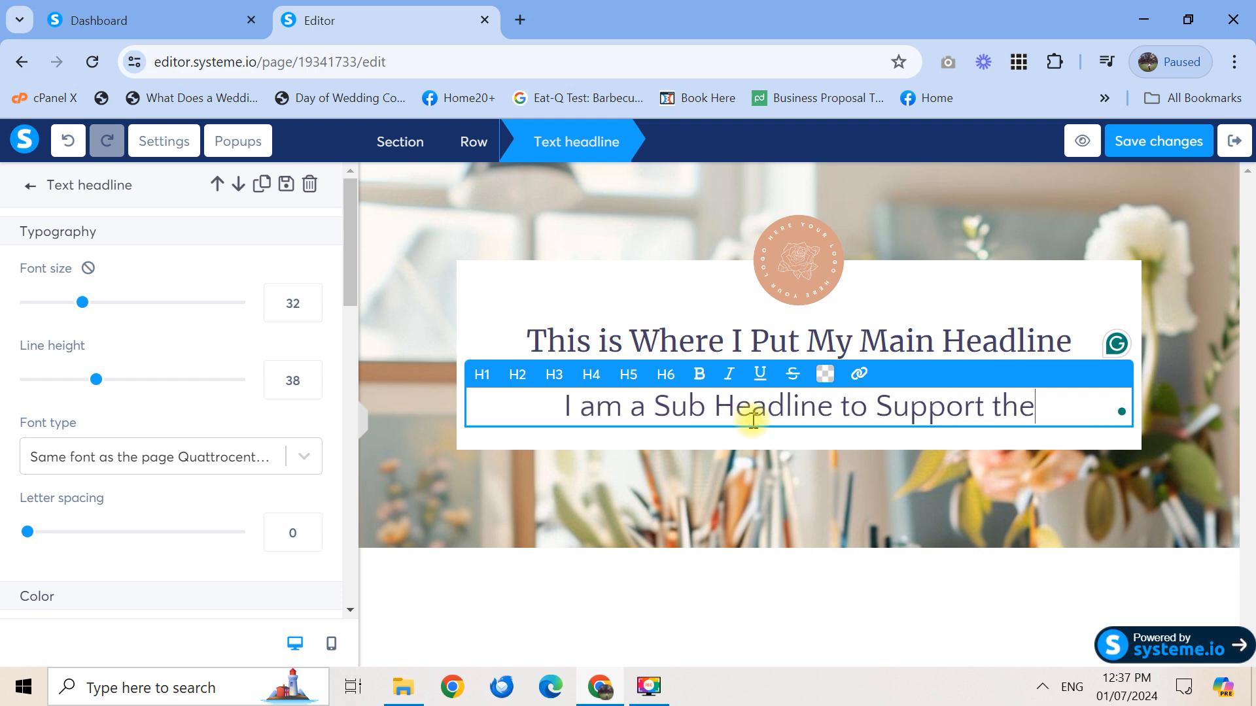
type(" Headline.")
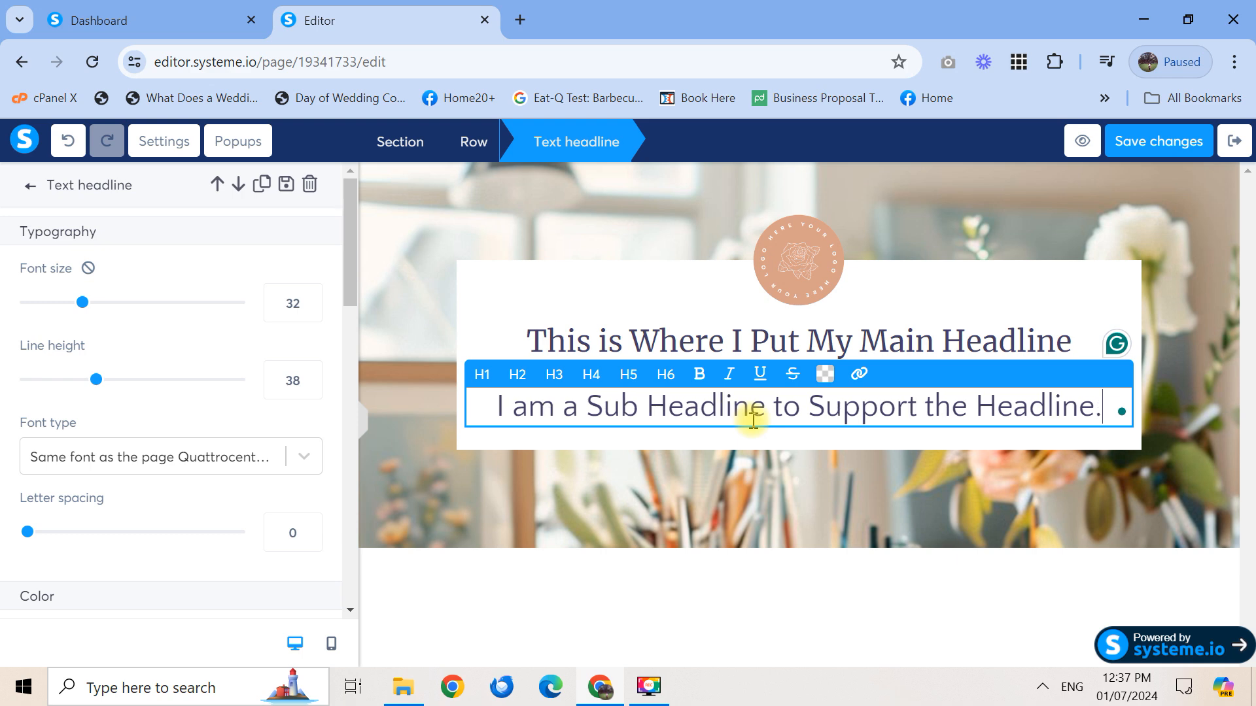
Set the sub headline's font size to 25
key("ctrl+a")
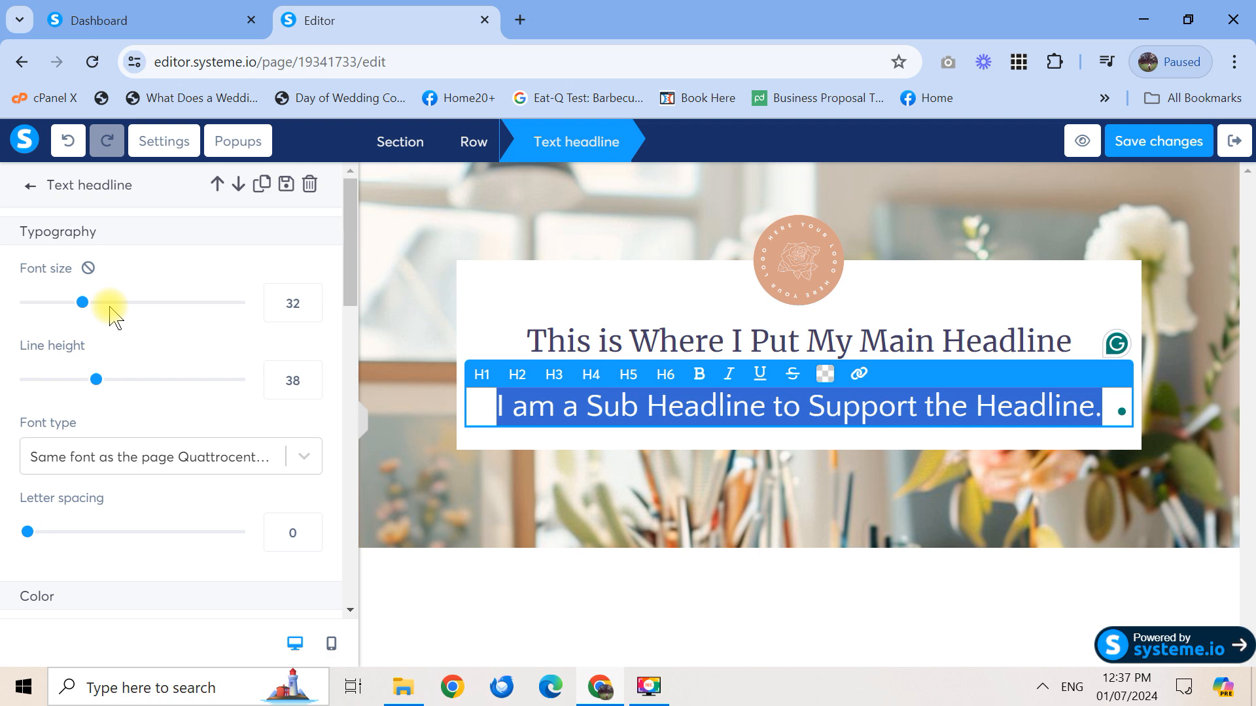
left_click_drag(83, 305, 71, 309)
left_click_drag(301, 294, 264, 302)
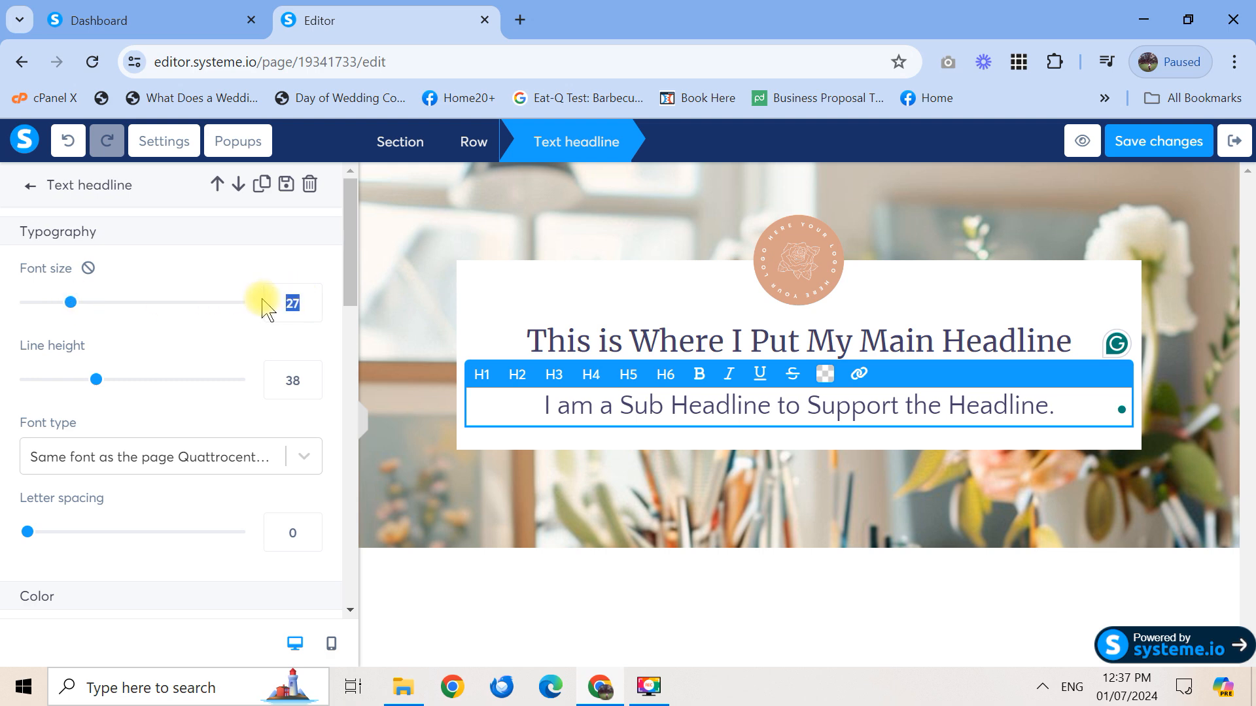
type("25")
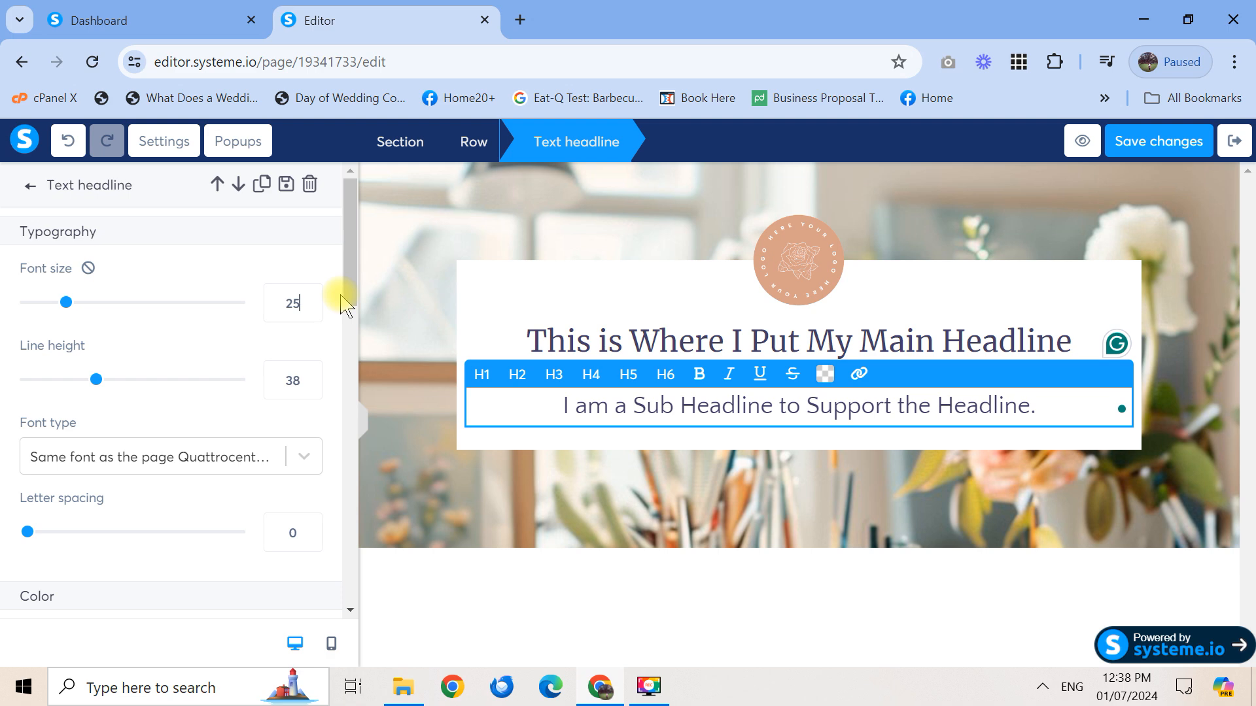
Switch the sub headline font to Poppins from Google Fonts
left_click(242, 457)
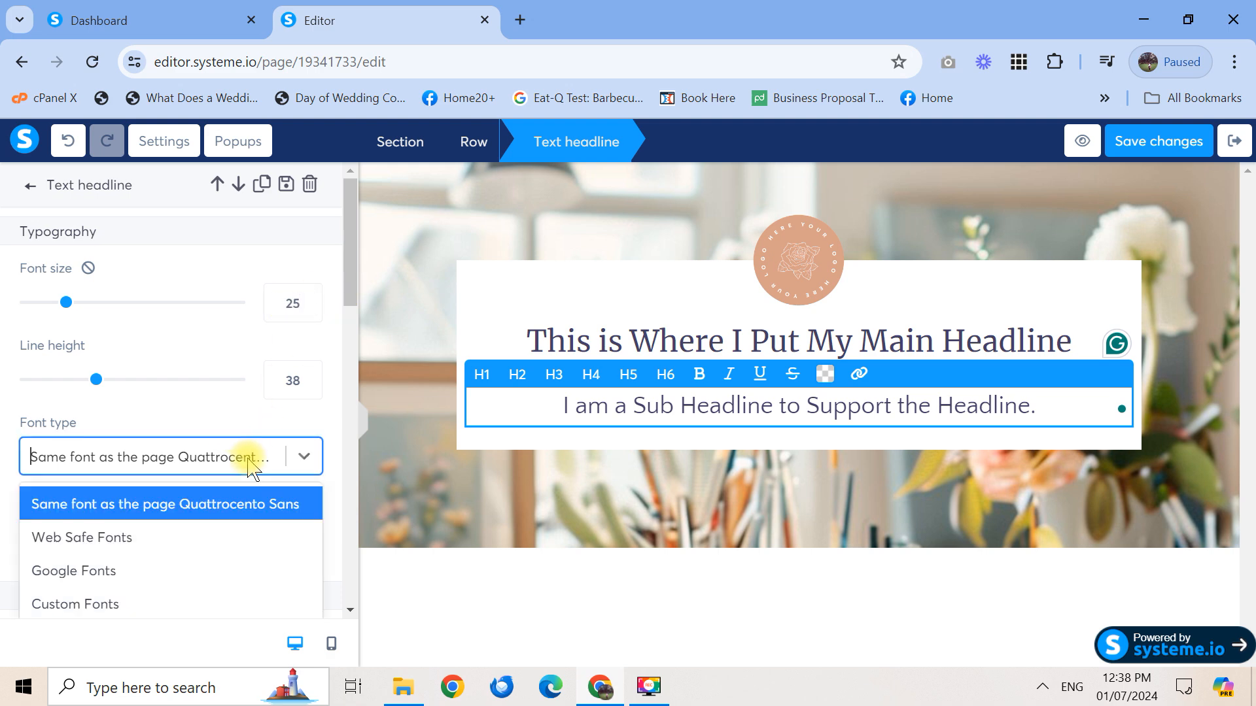
left_click(202, 568)
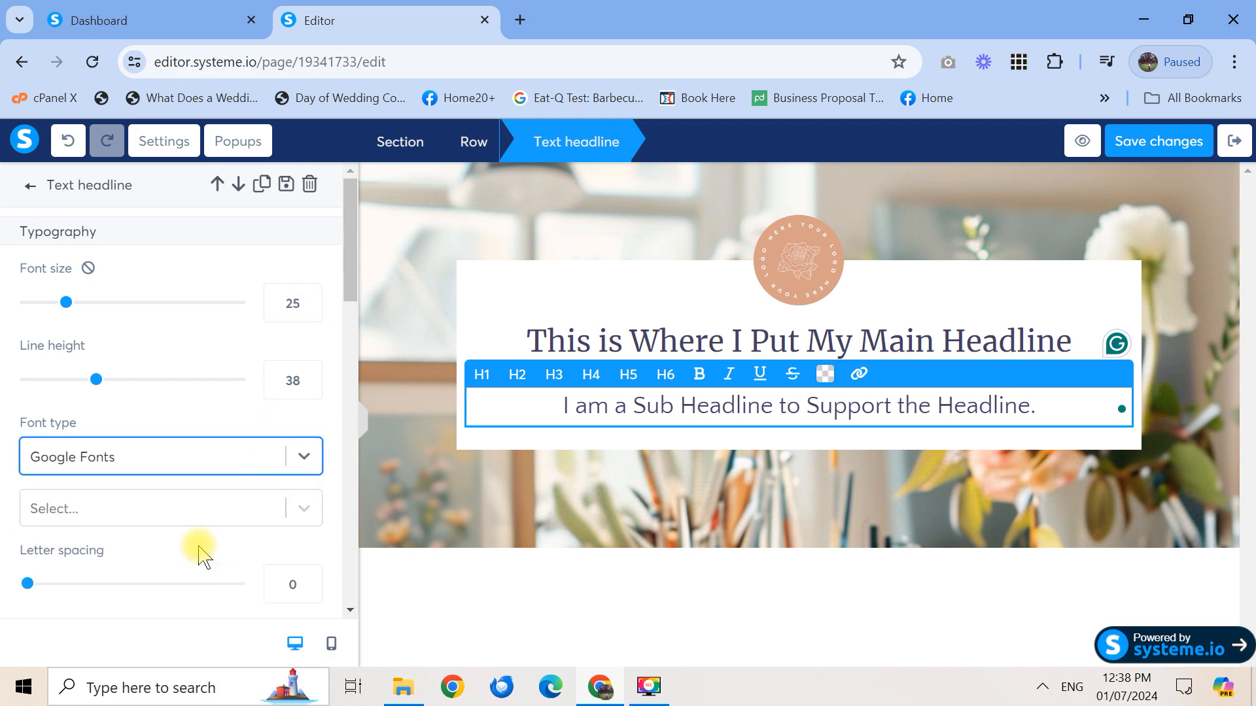
left_click(194, 517)
type("popp")
left_click(180, 553)
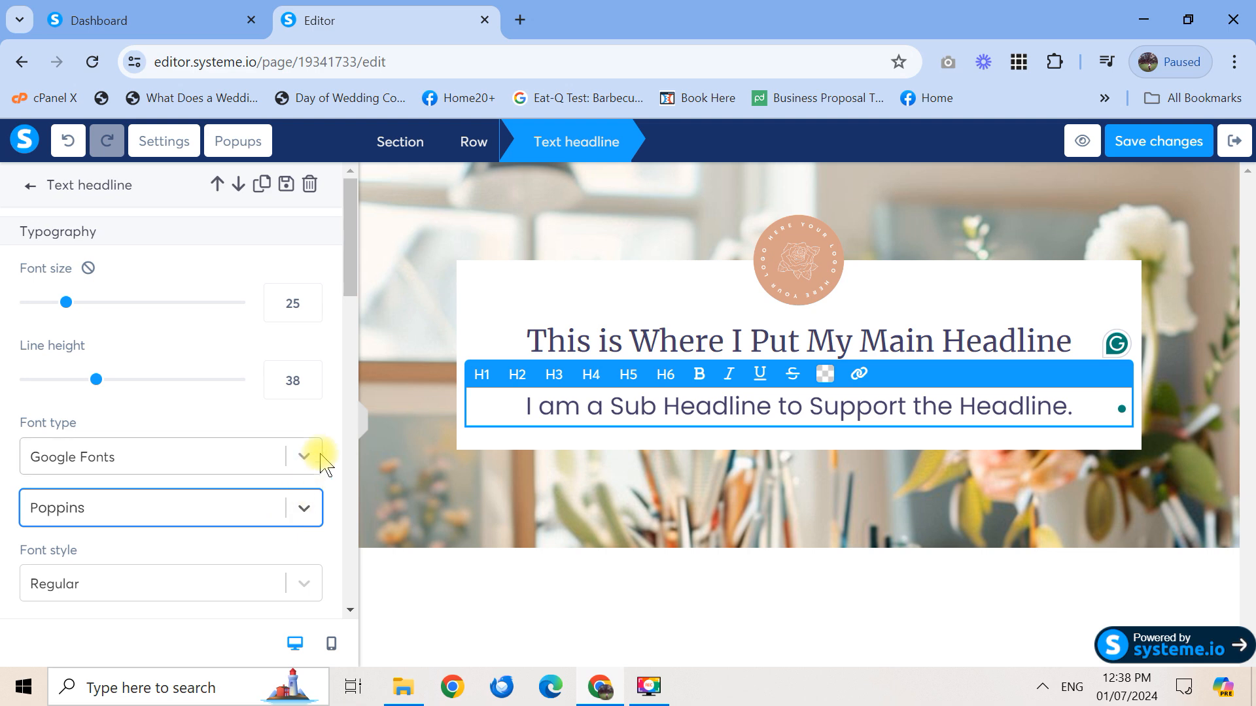
Reduce the sub headline's font size to 20
left_click(531, 305)
left_click(609, 437)
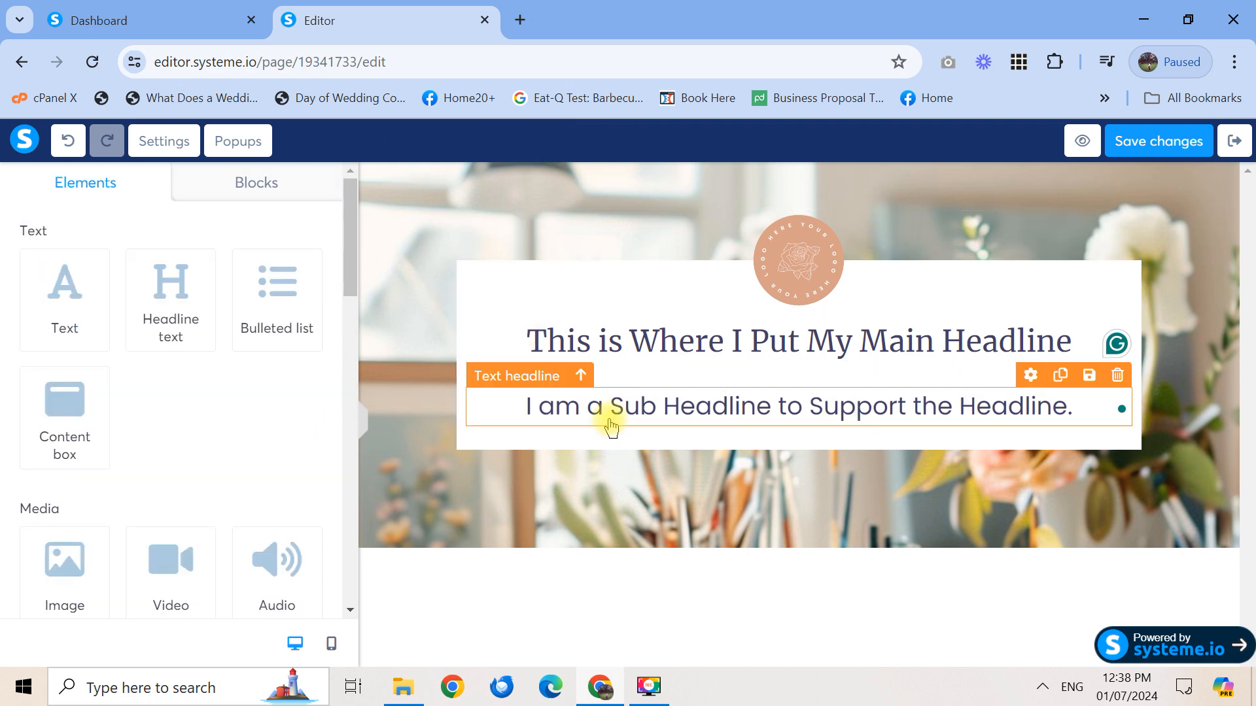
left_click(606, 424)
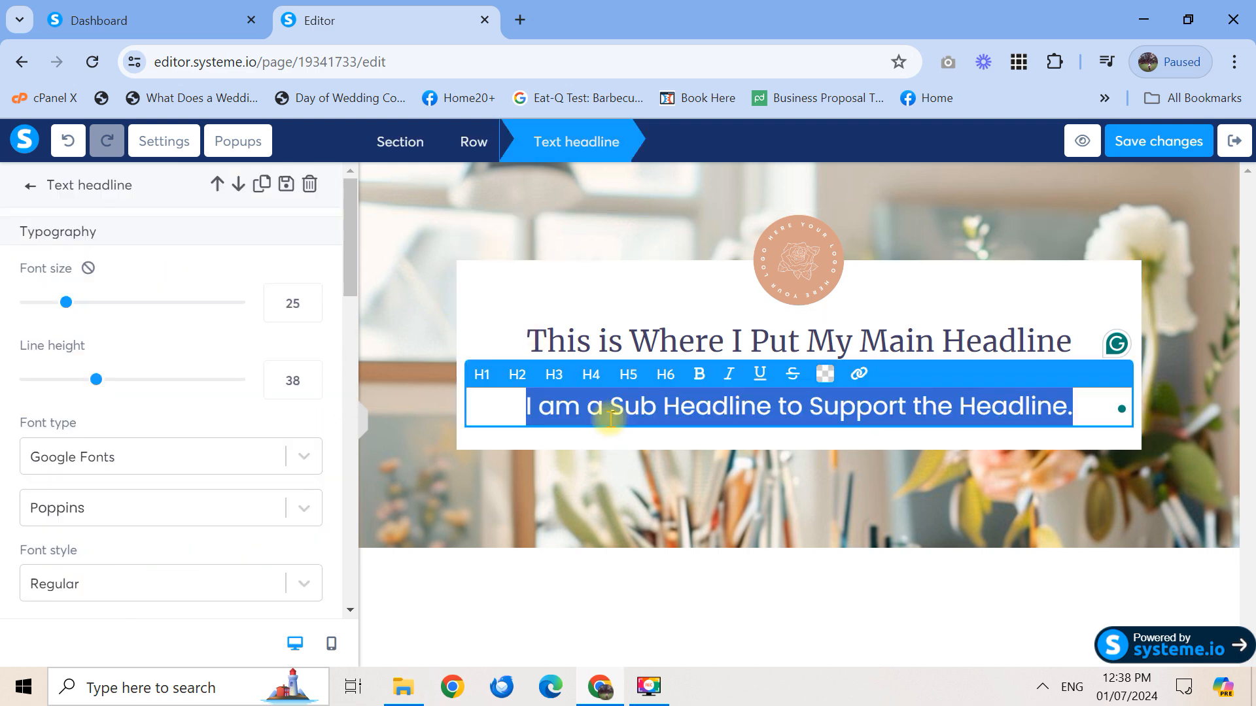
double_click(280, 312)
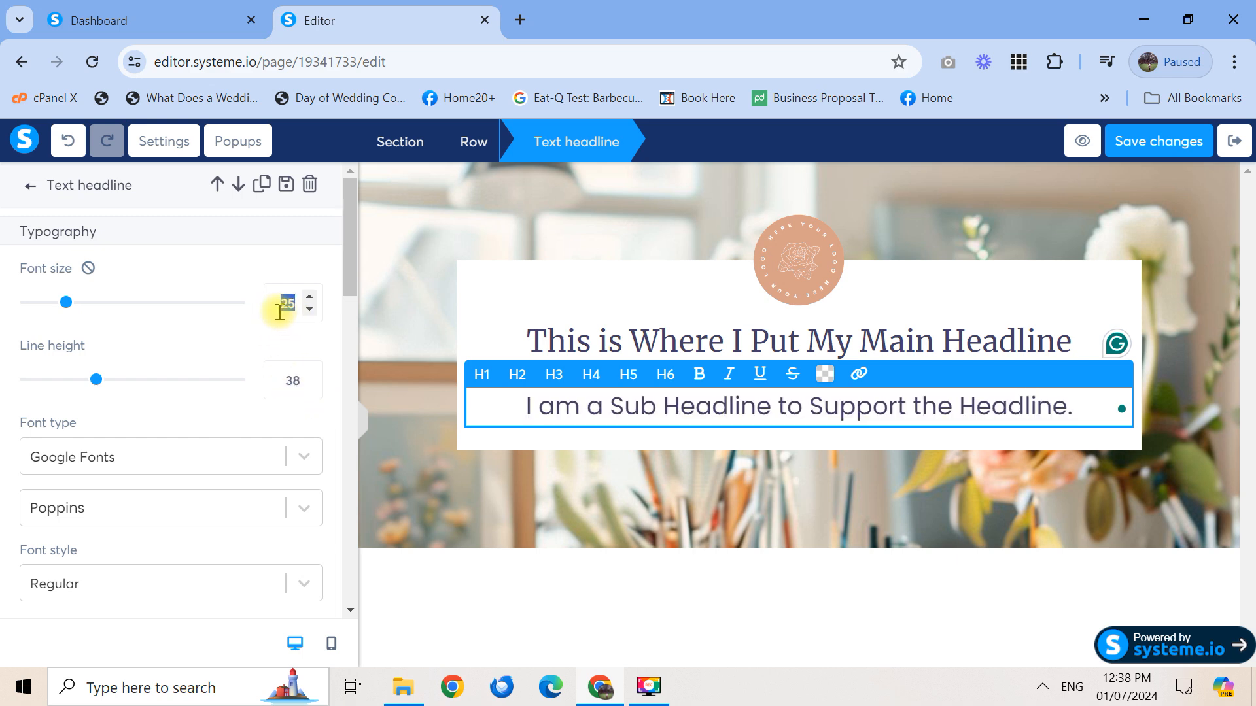
type("20")
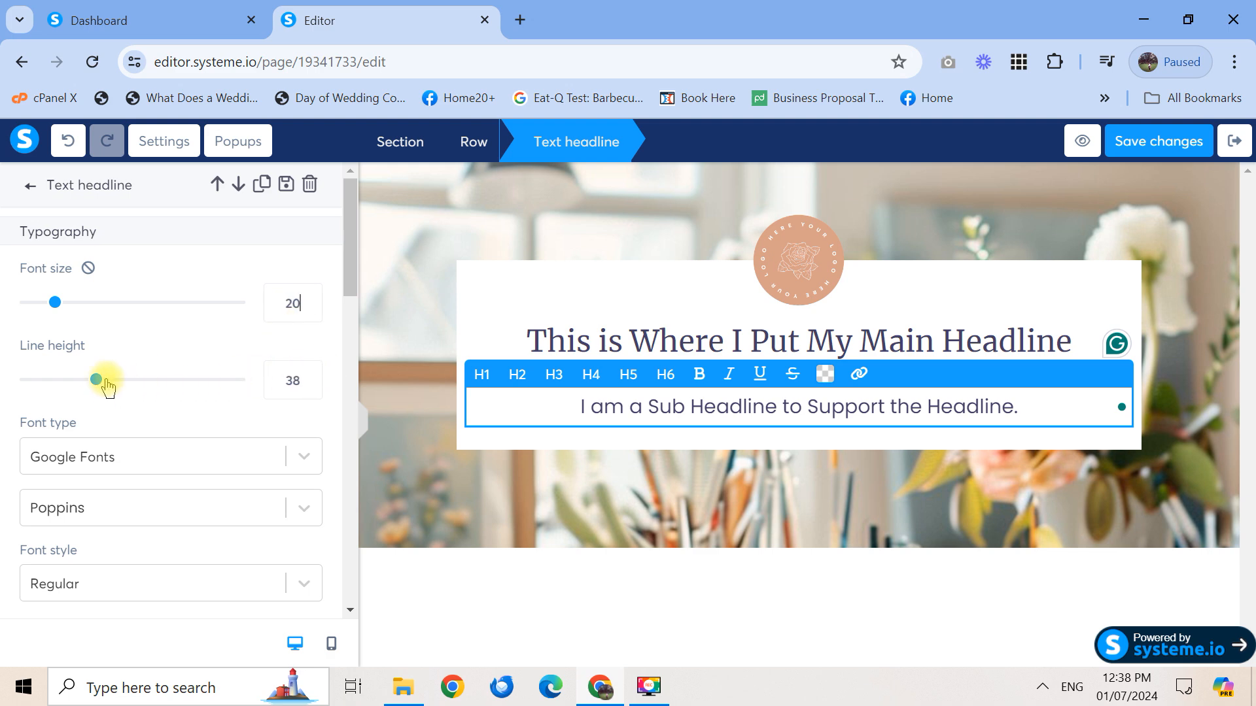
Lower the sub headline's line height to 23
left_click_drag(99, 386, 67, 388)
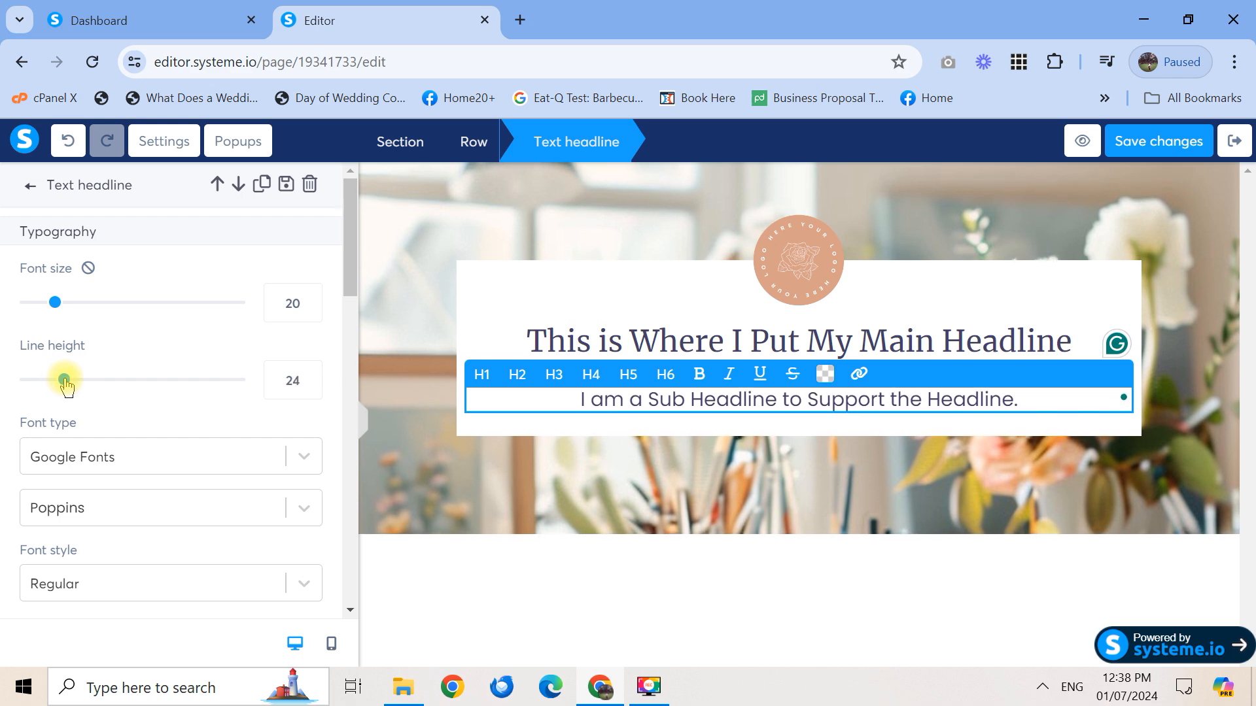
left_click(296, 382)
type("3")
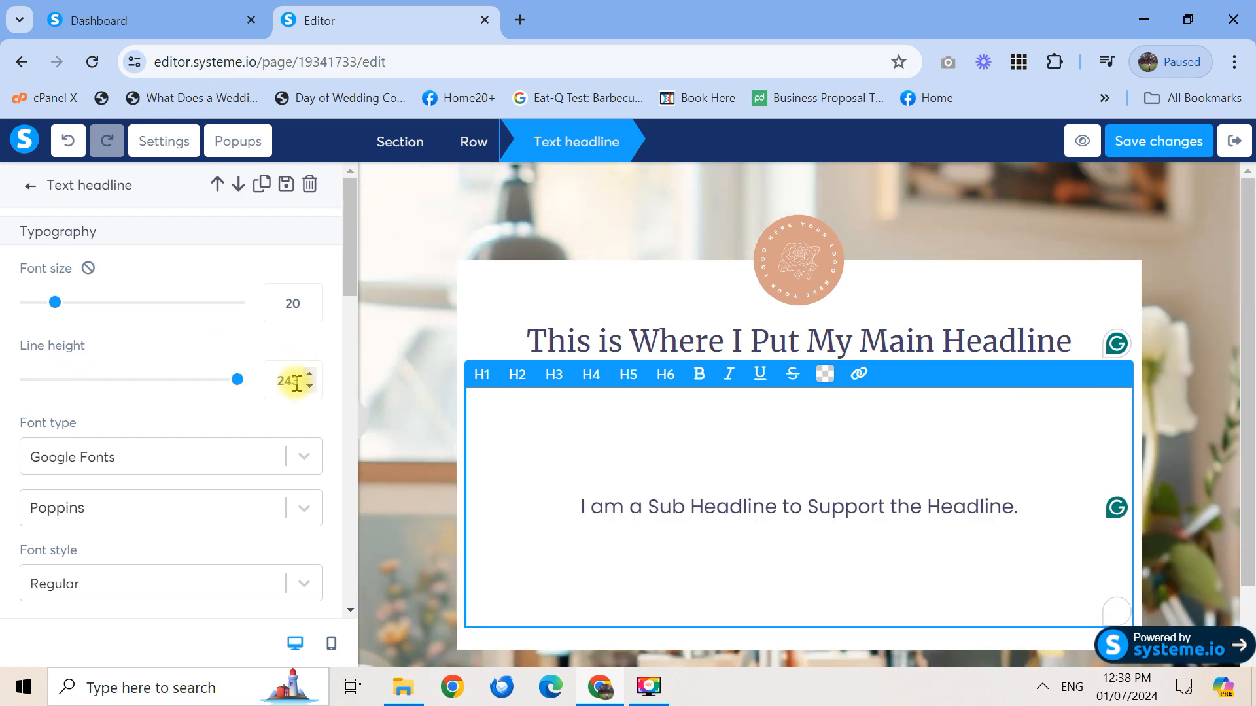
key("BackSpace")
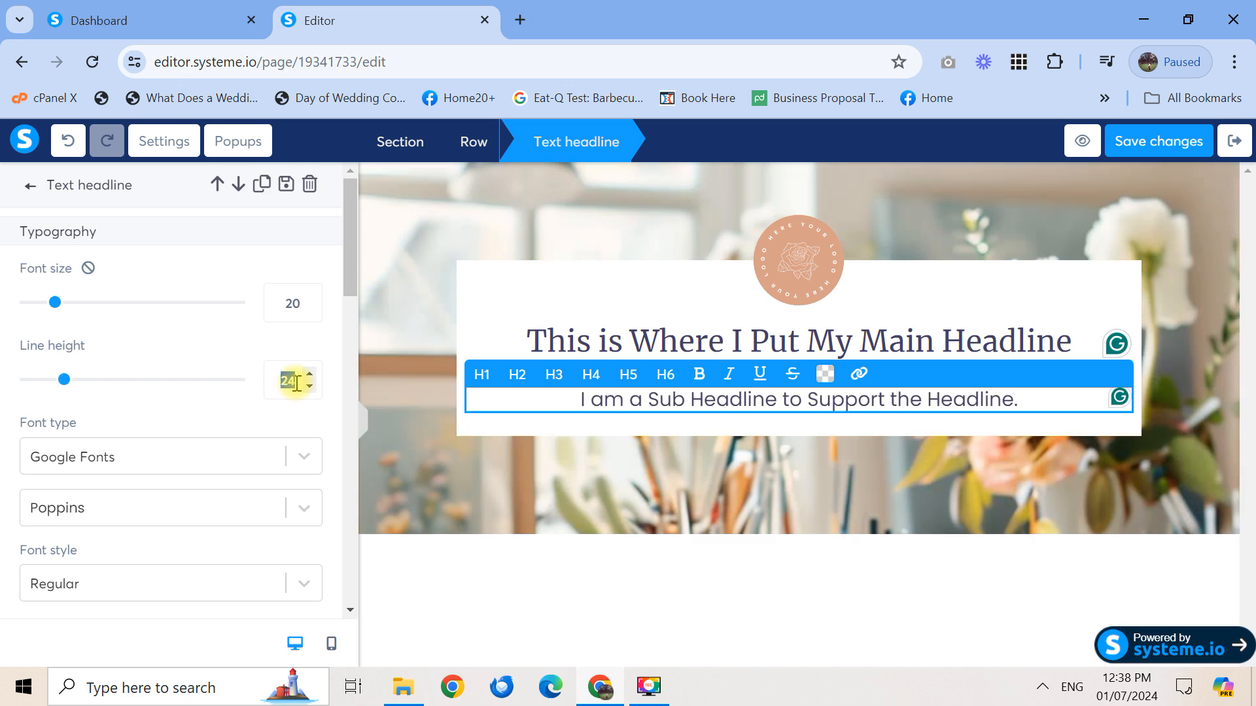
type("32")
key("BackSpace")
key("BackSpace")
left_click(310, 386)
left_click(968, 304)
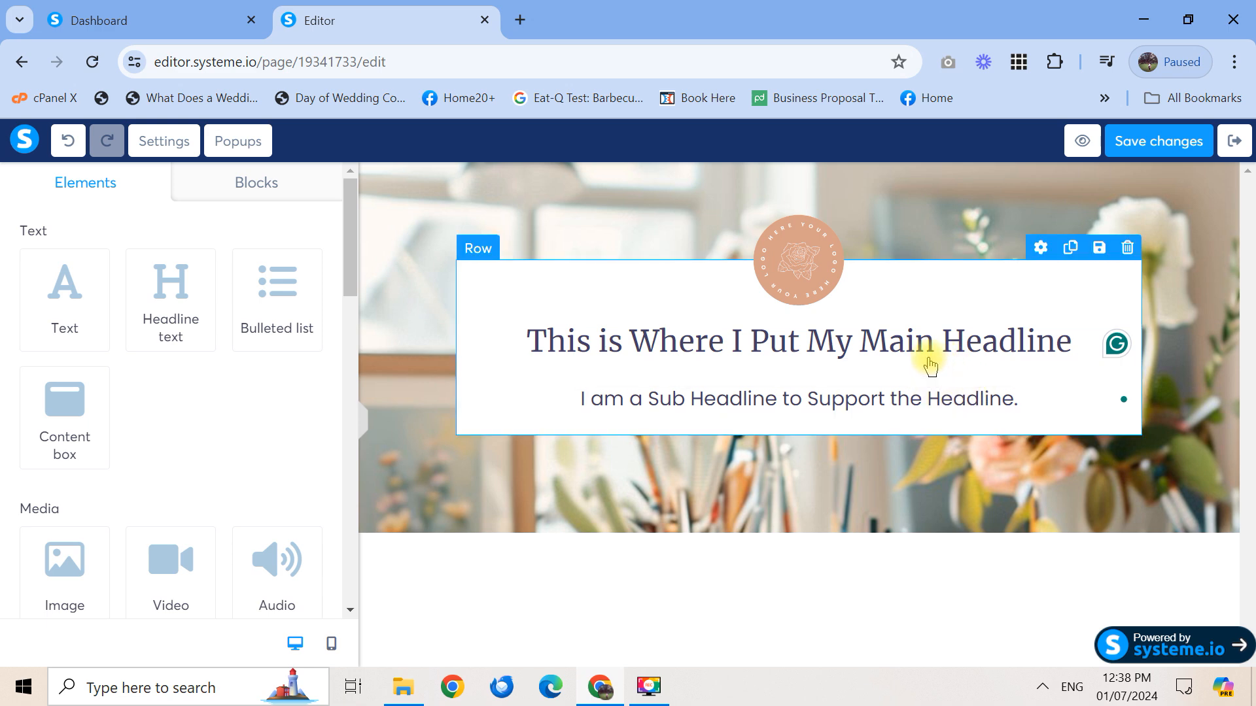
triple_click(913, 404)
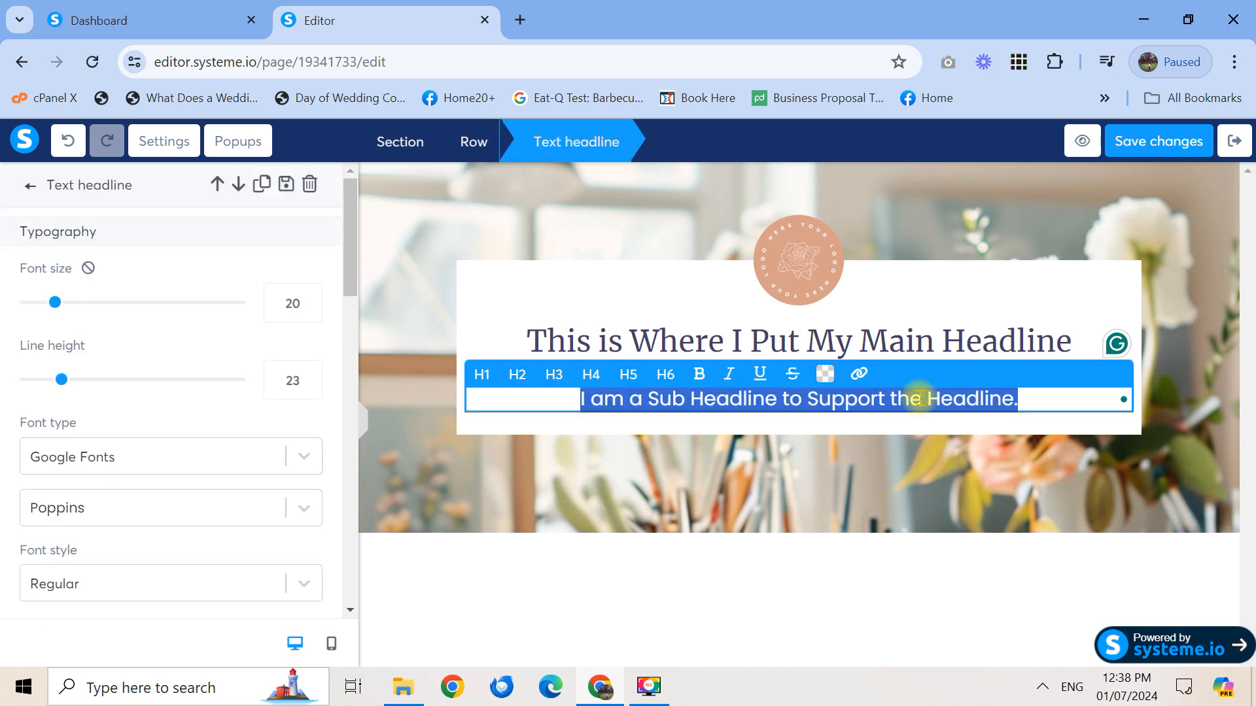
left_click(985, 392)
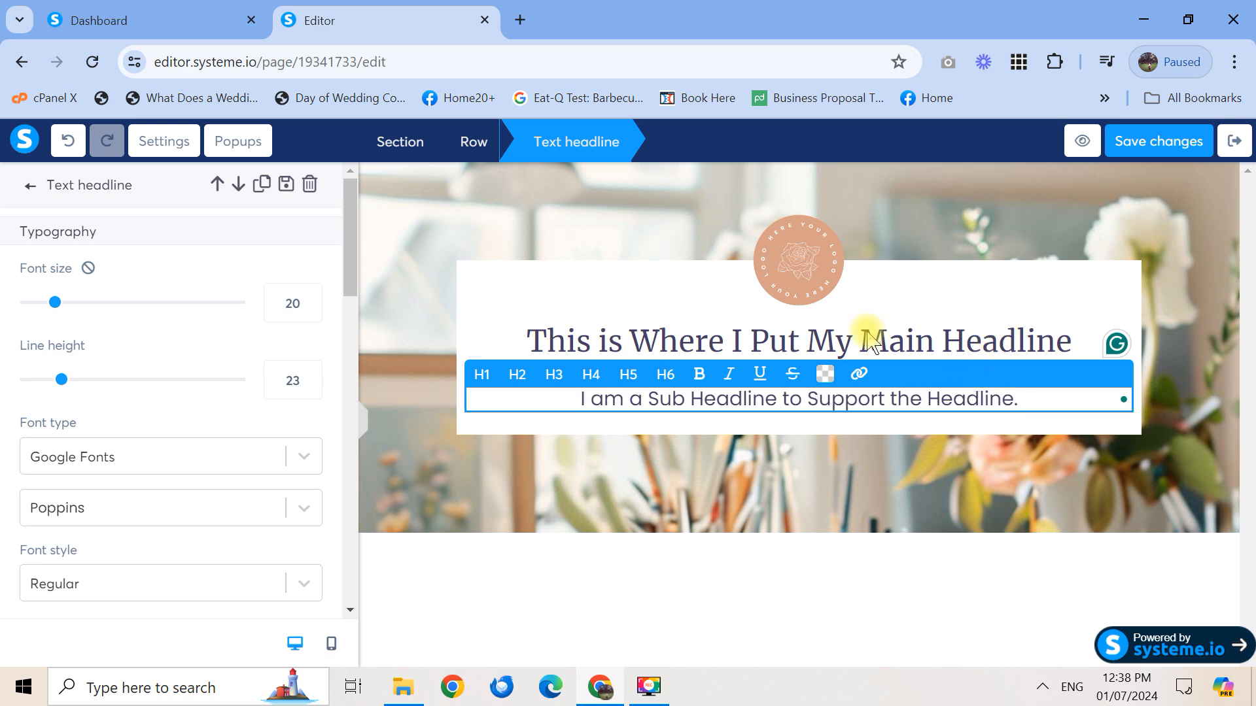
Drop the sub headline's top margin from 15 to 0
left_click_drag(349, 268, 340, 427)
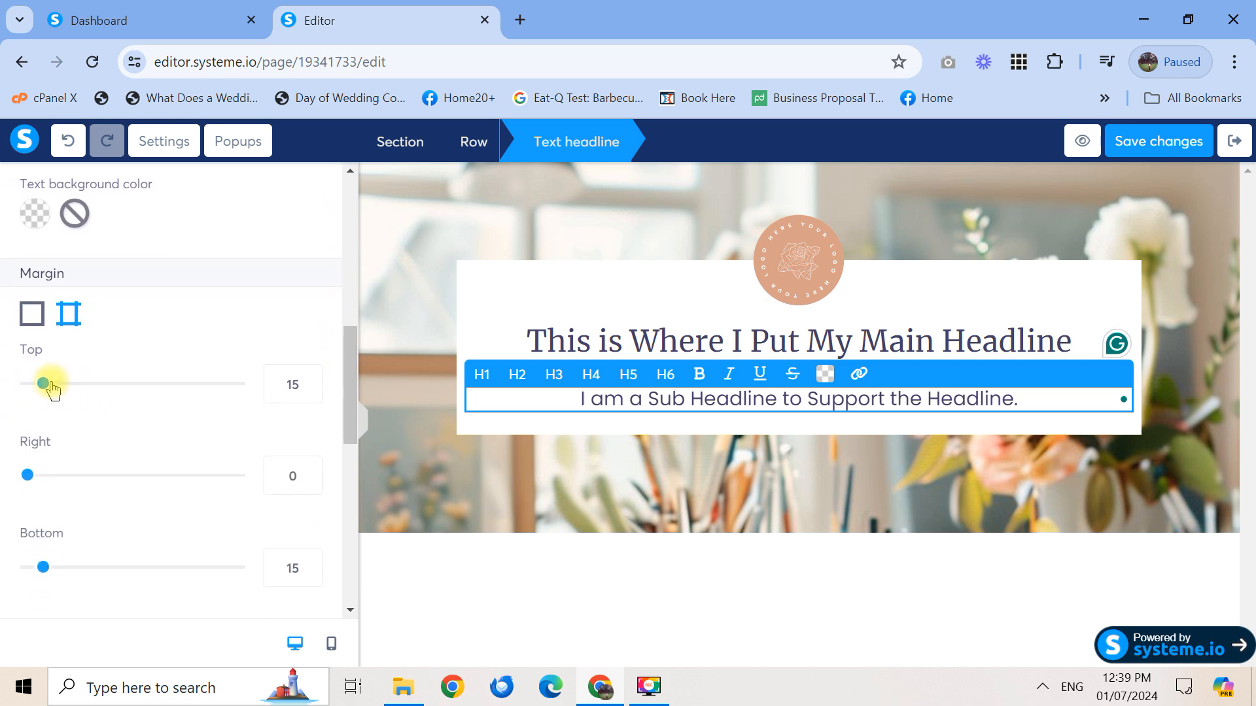
left_click_drag(44, 385, 3, 387)
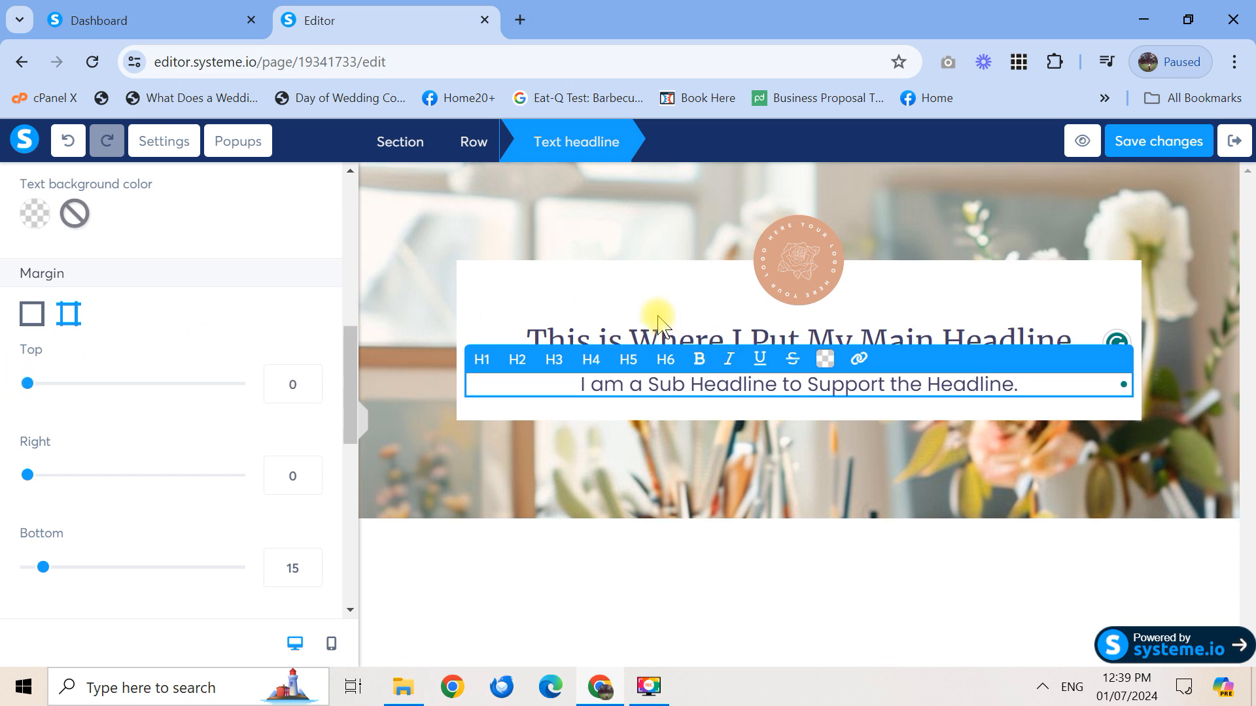
left_click(639, 300)
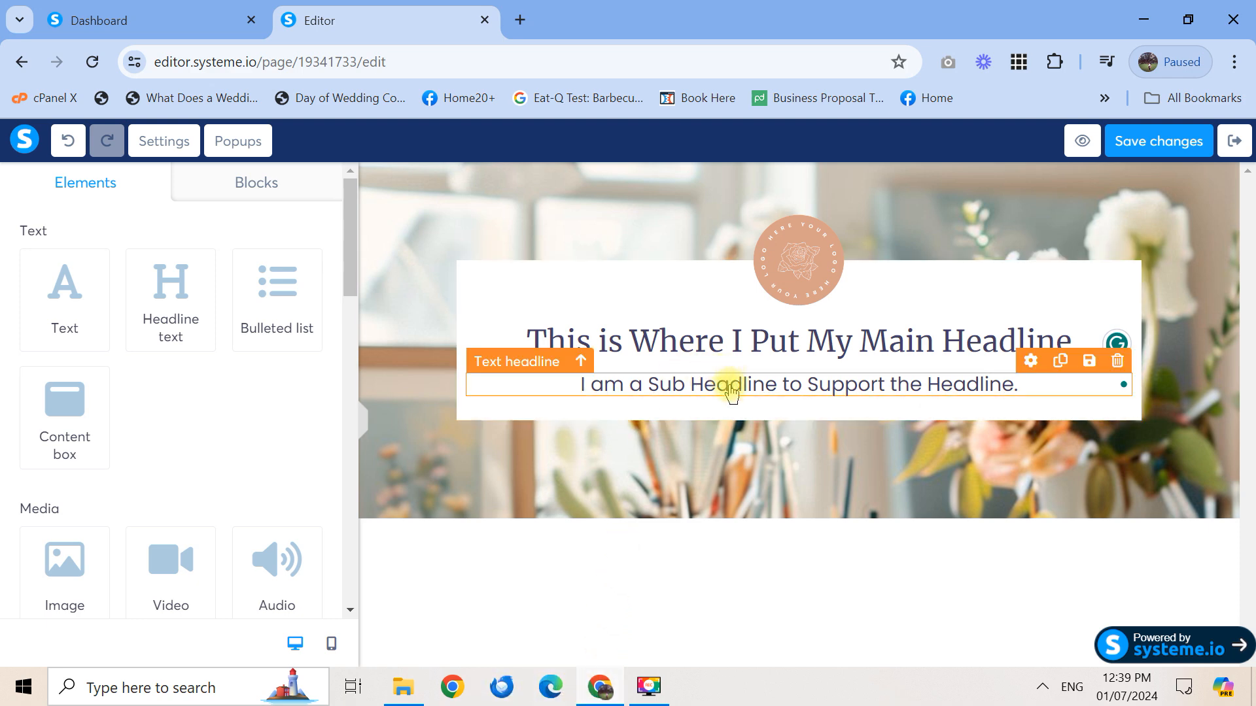
Place a Button element beneath the sub headline
left_click_drag(345, 278, 353, 422)
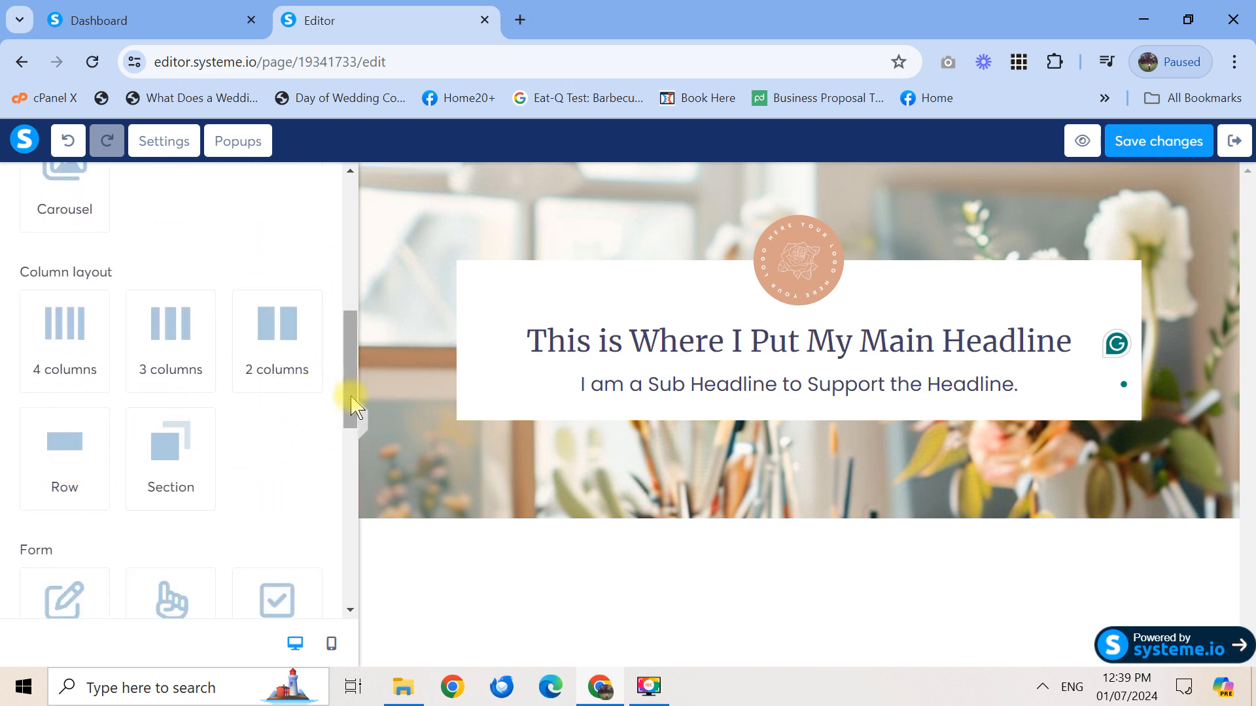
scroll(354, 370, "up", 1)
left_click_drag(353, 369, 328, 463)
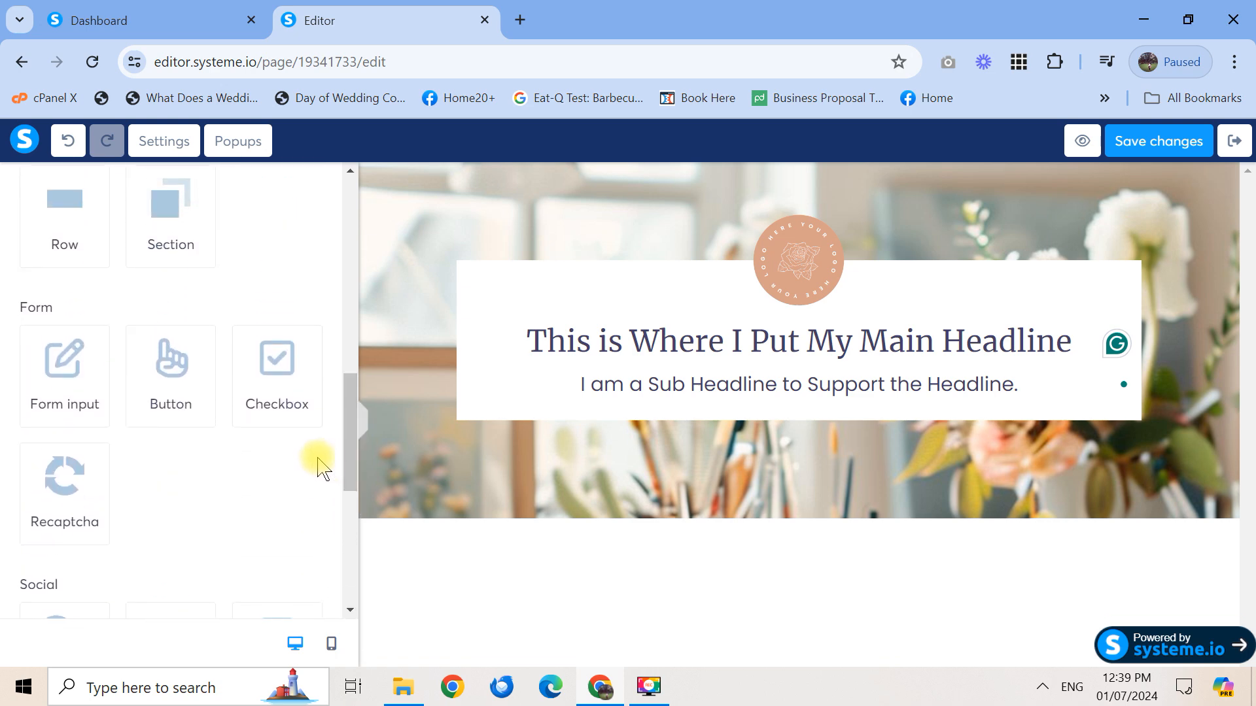
left_click_drag(160, 356, 774, 404)
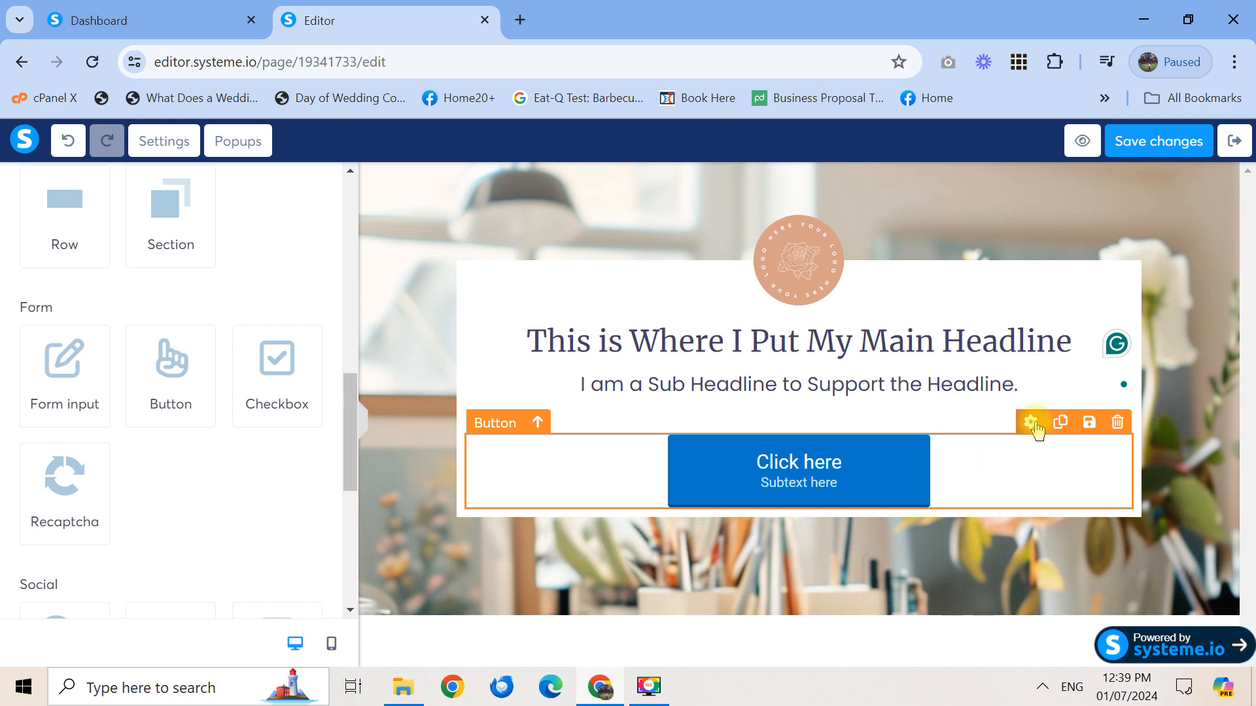
Set the button's action to Next step URL and its top margin to 10
left_click(1032, 424)
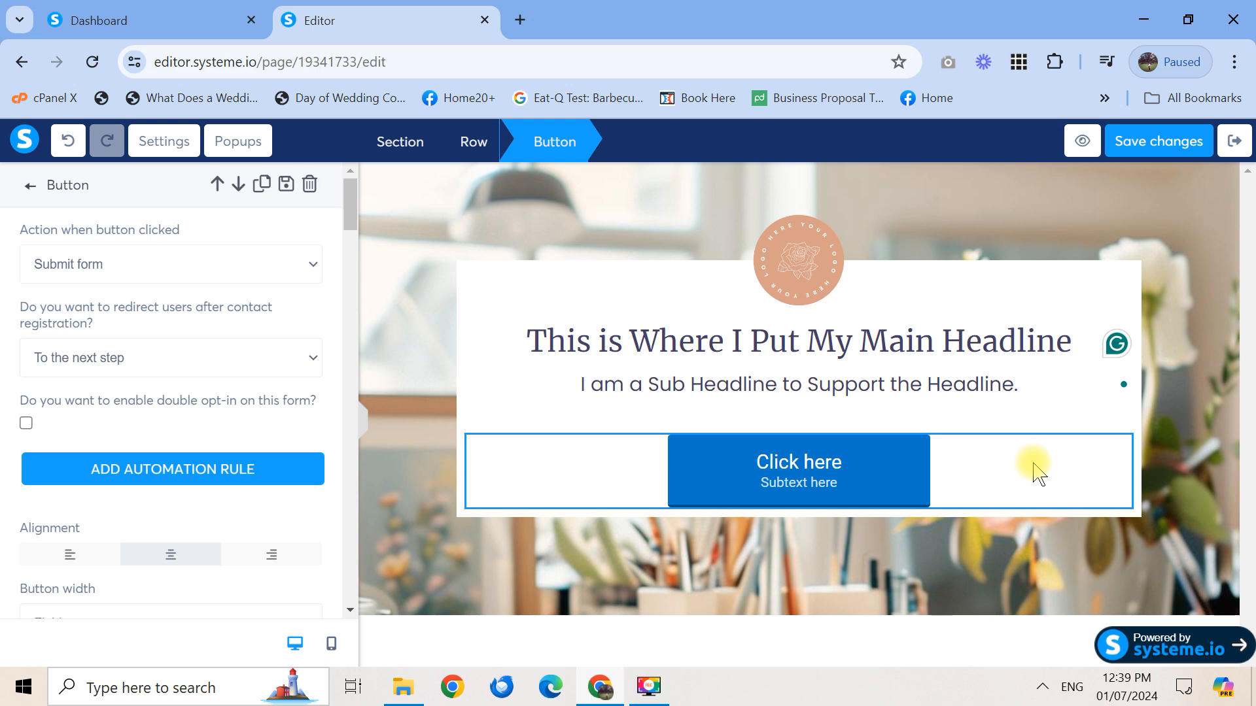
left_click(247, 269)
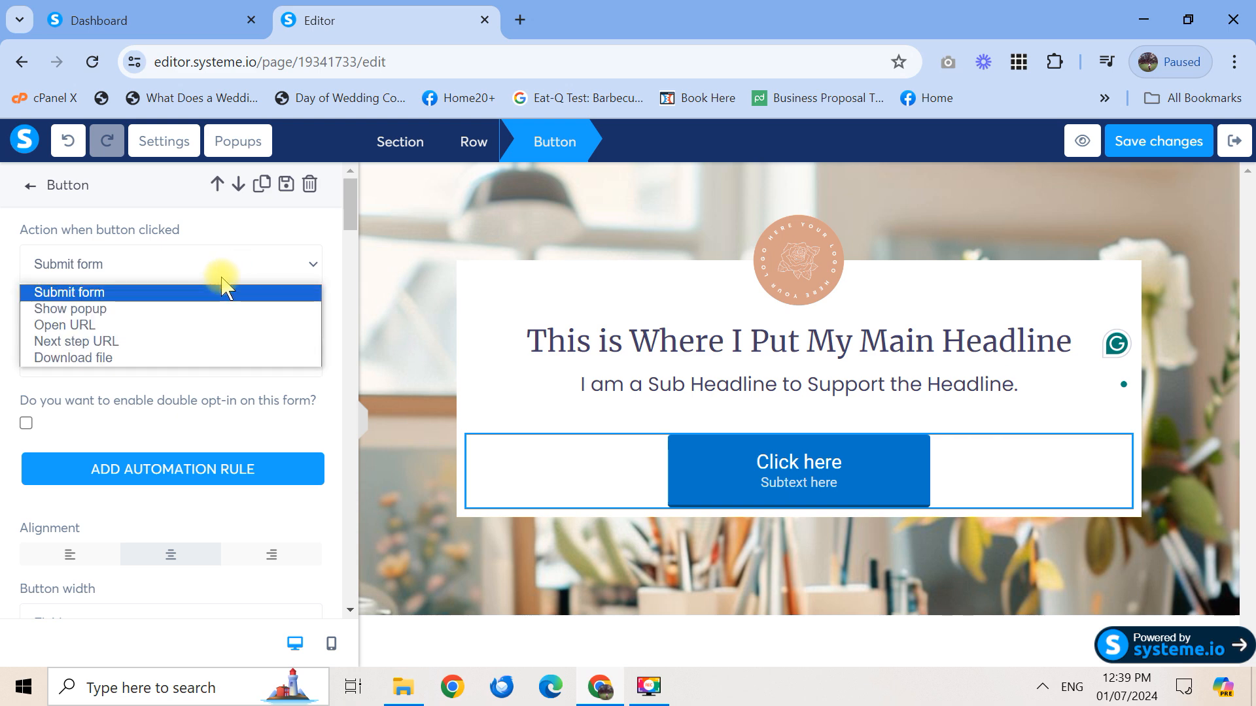
left_click(176, 344)
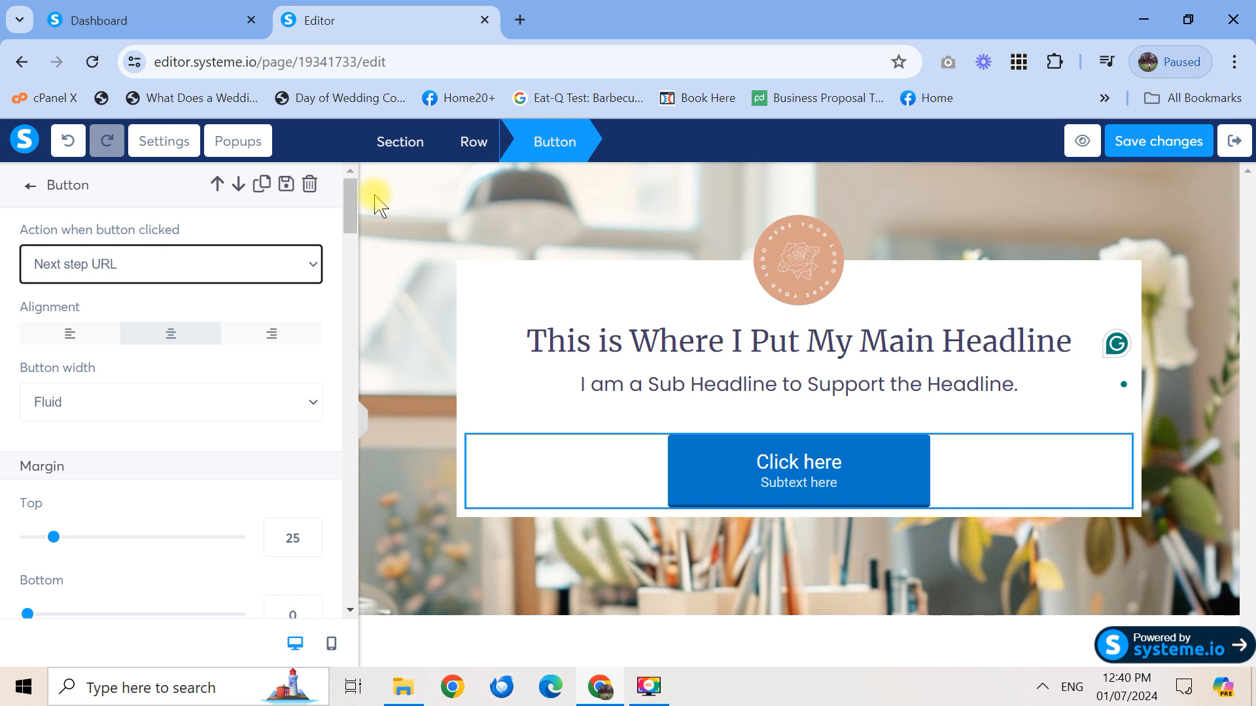
left_click_drag(349, 201, 354, 239)
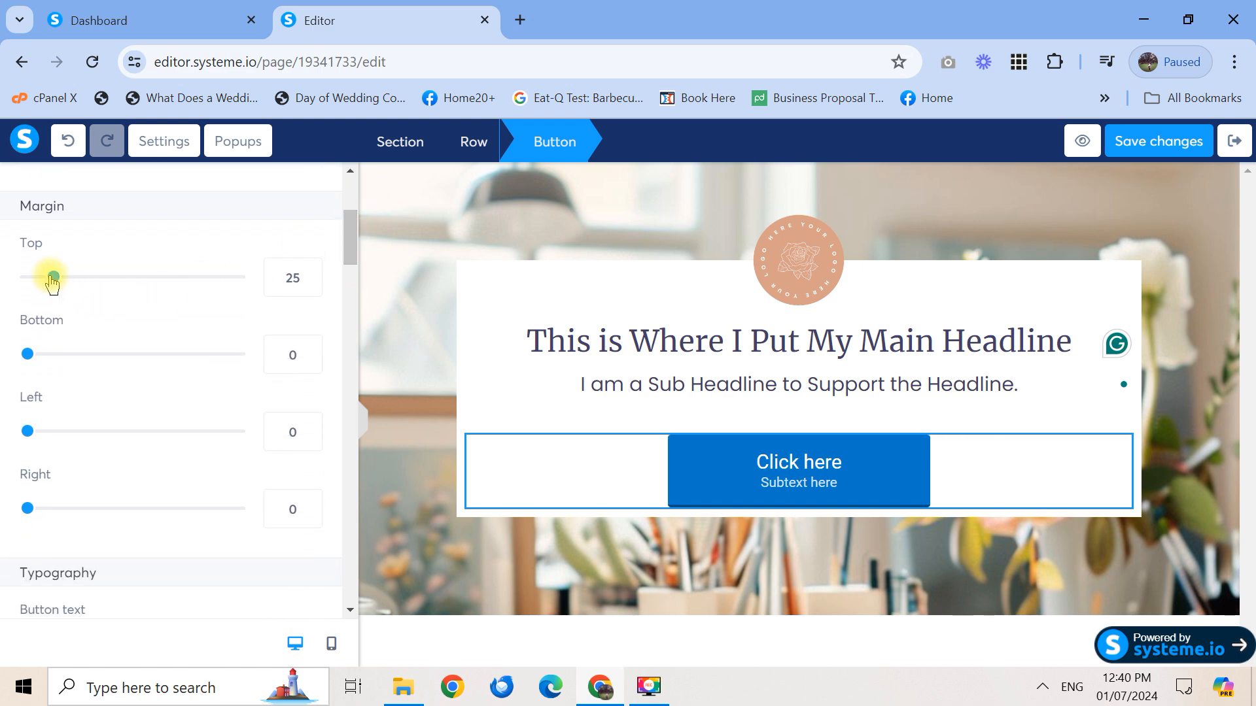
left_click_drag(52, 283, 35, 283)
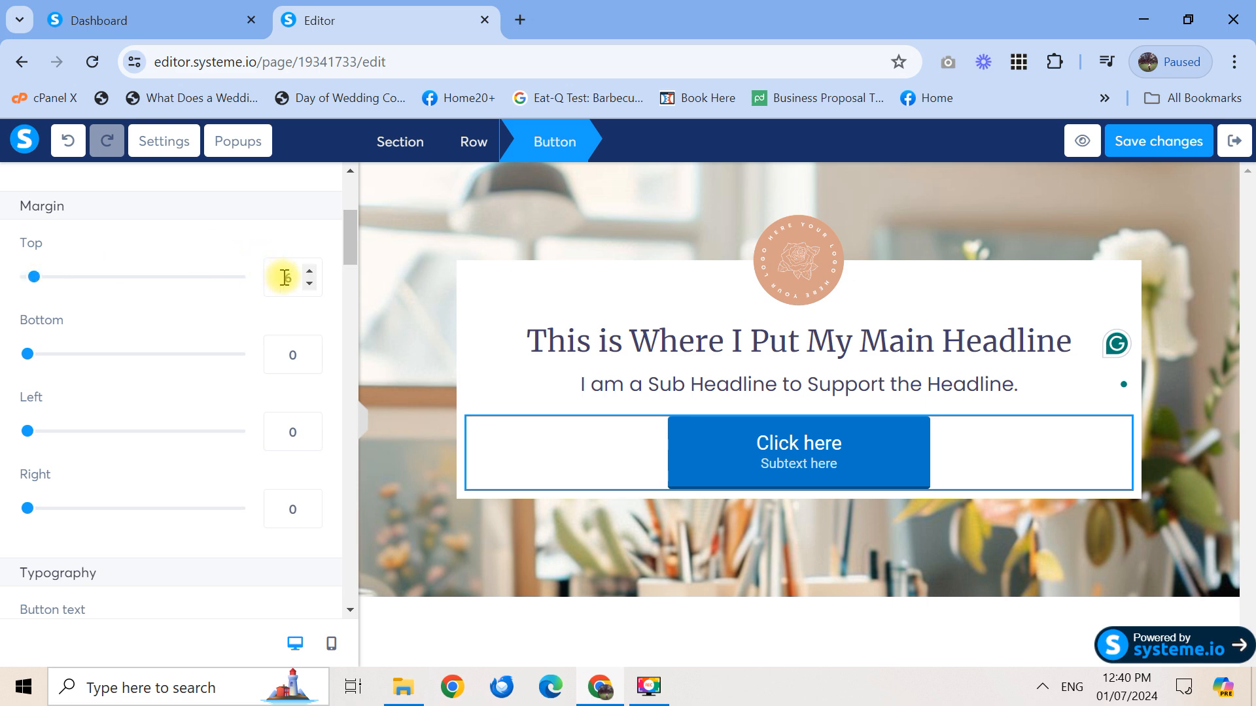
left_click_drag(291, 277, 268, 280)
type("10")
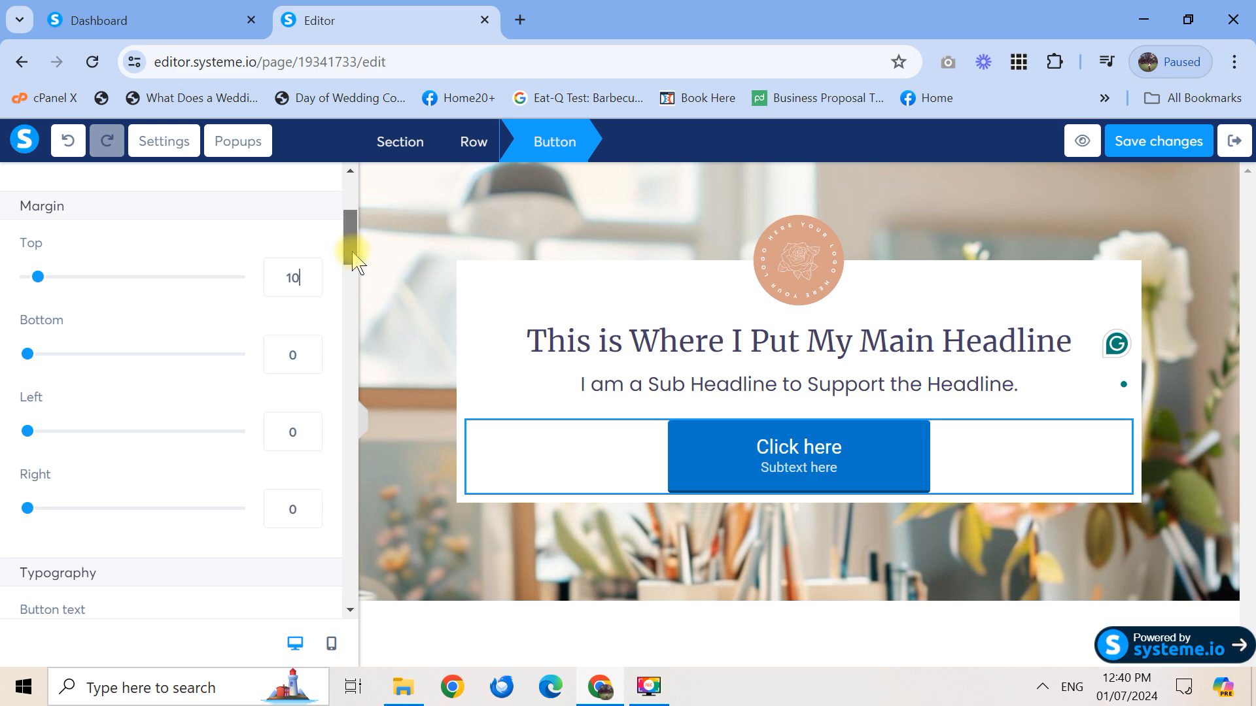
left_click_drag(351, 247, 353, 296)
left_click_drag(157, 339, 24, 334)
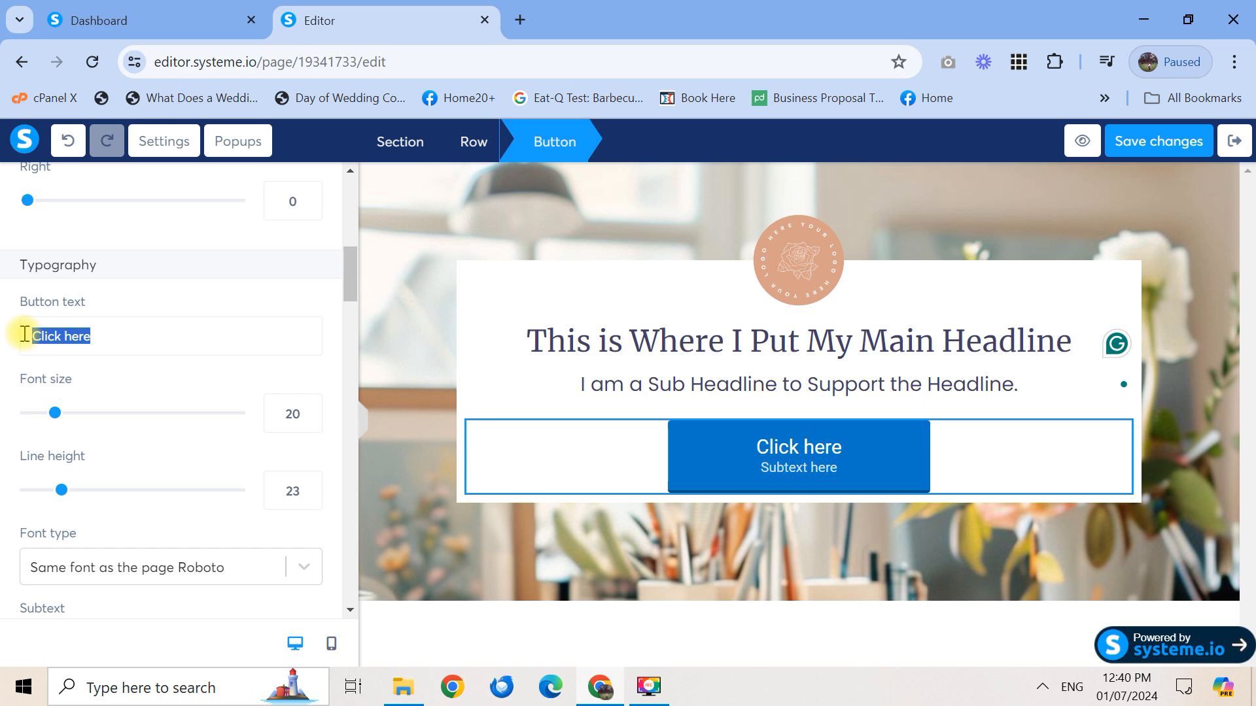
Change the button text to 'CTA (Call to Action)'
type("CR")
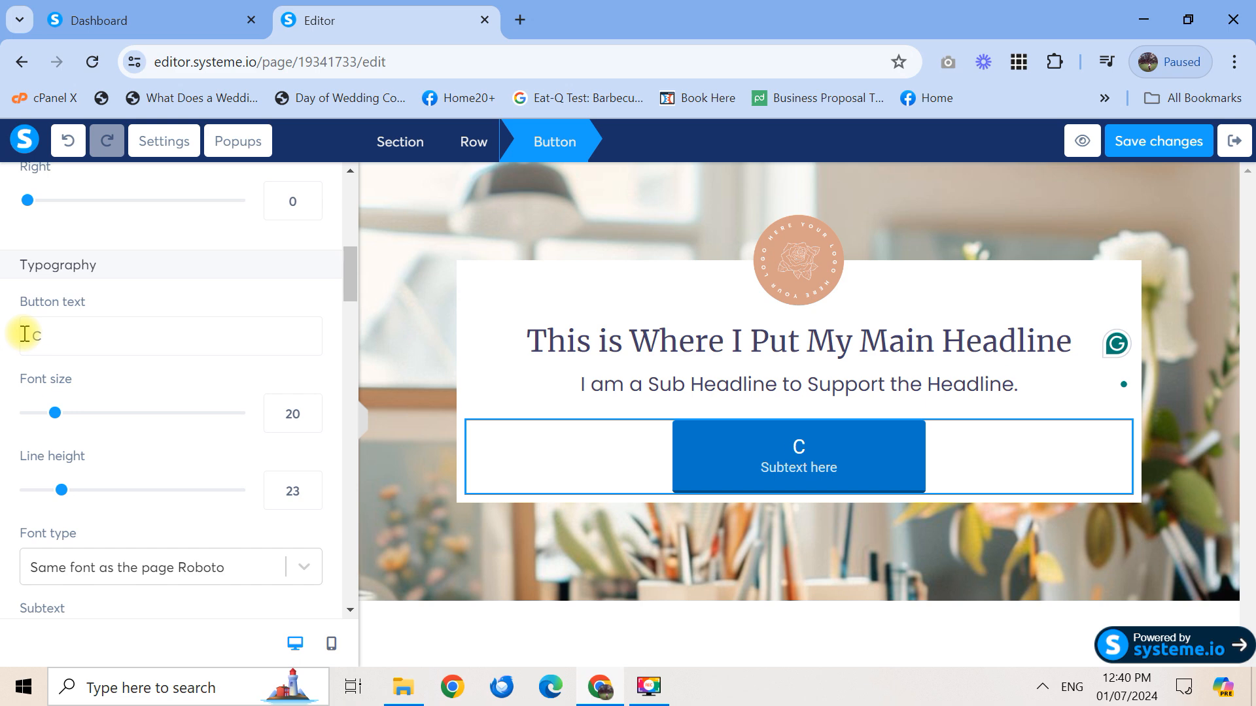
type("Call")
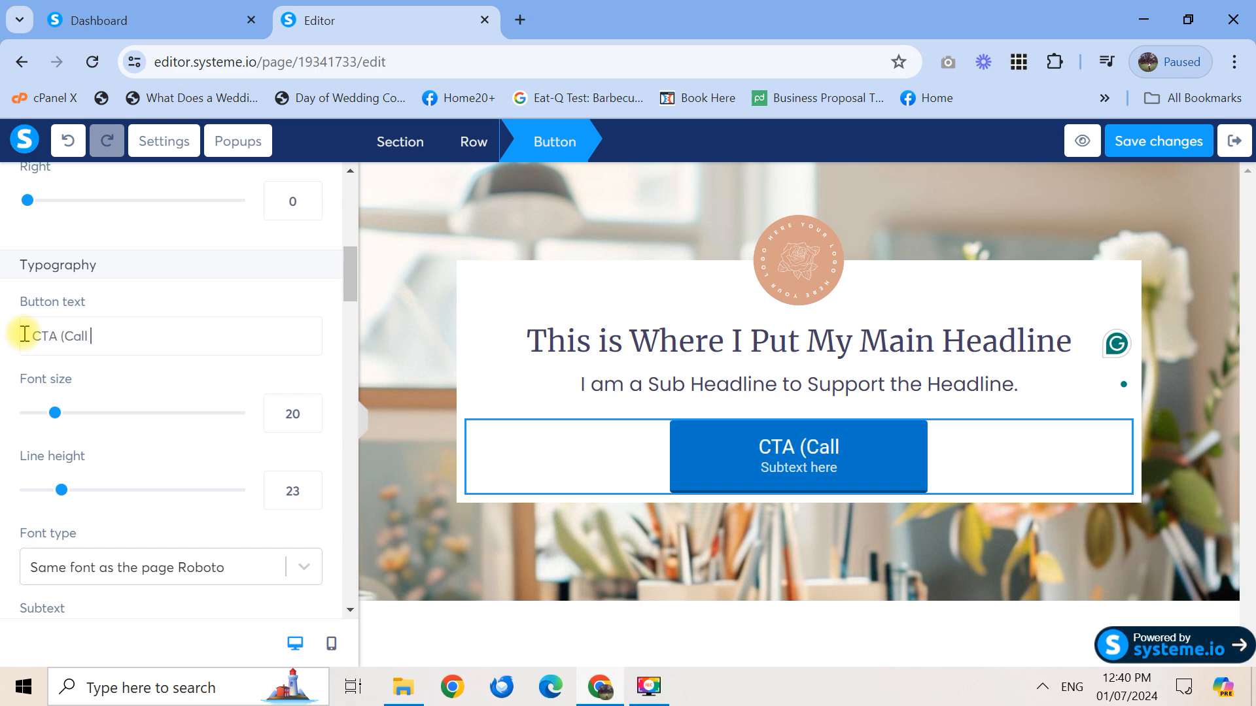
type(" to ACtion)")
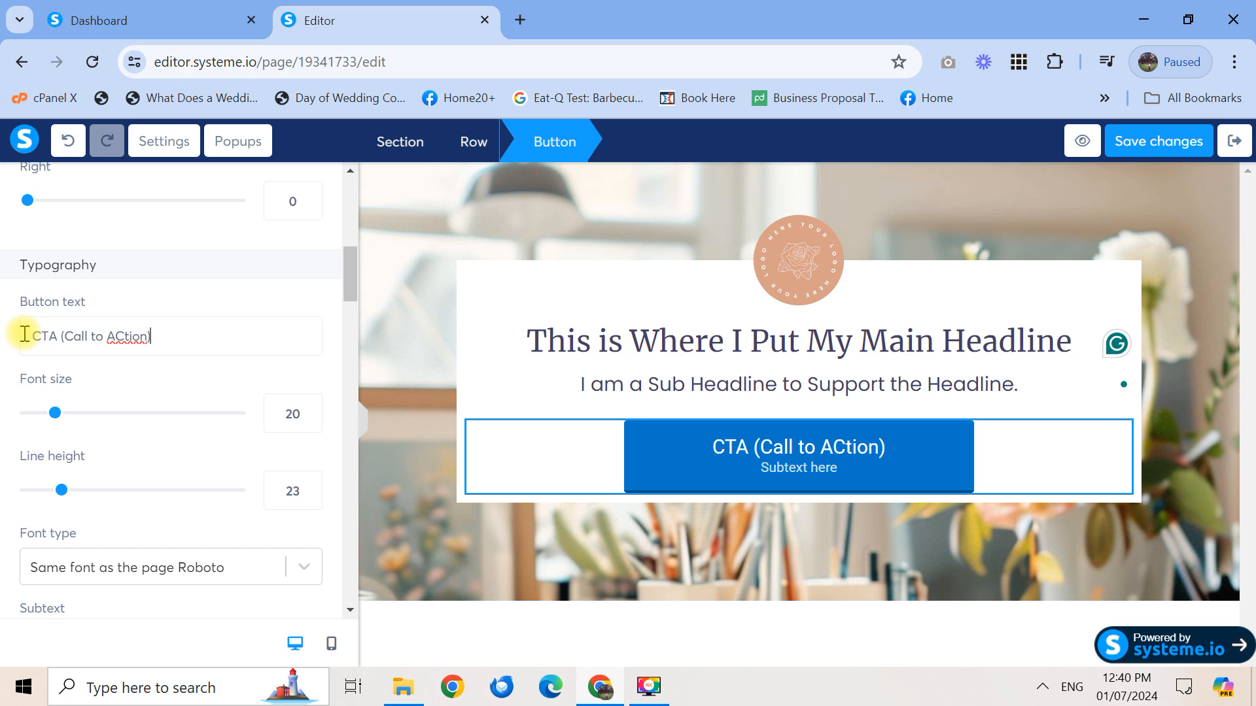
left_click(125, 336)
key("BackSpace")
type("c")
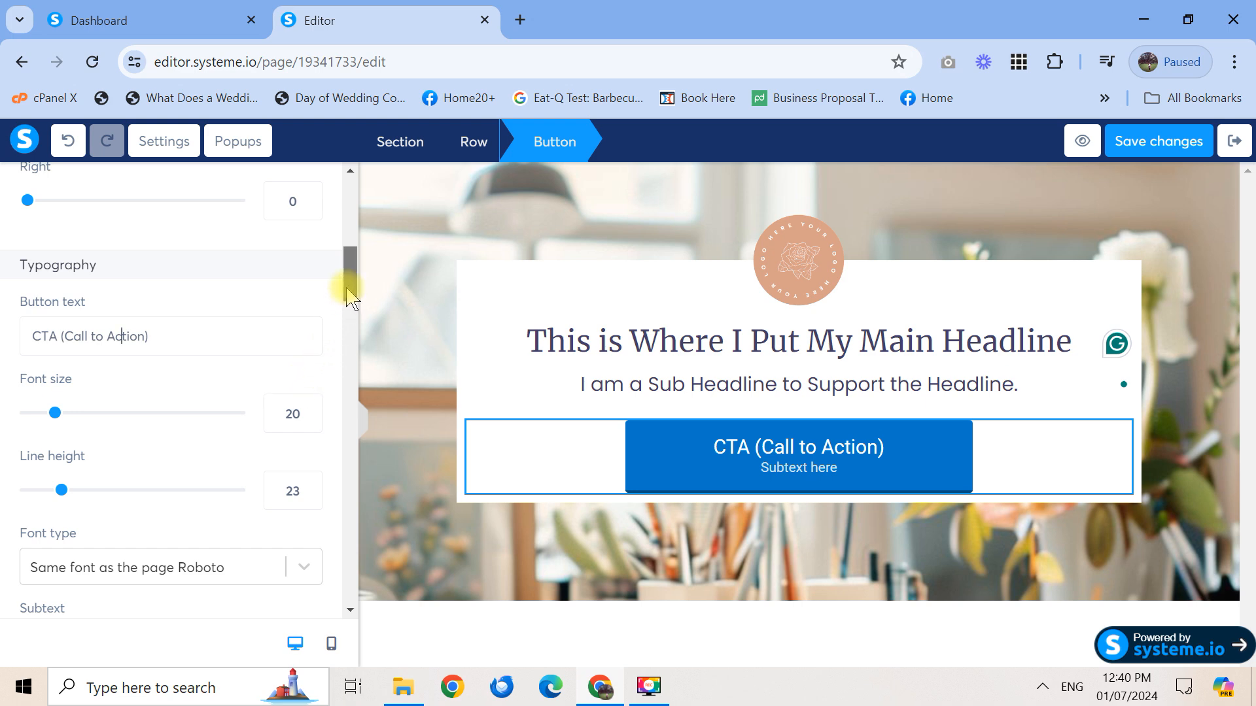
Set the button text font to Poppins from Google Fonts
scroll(347, 325, "down", 3)
left_click(306, 335)
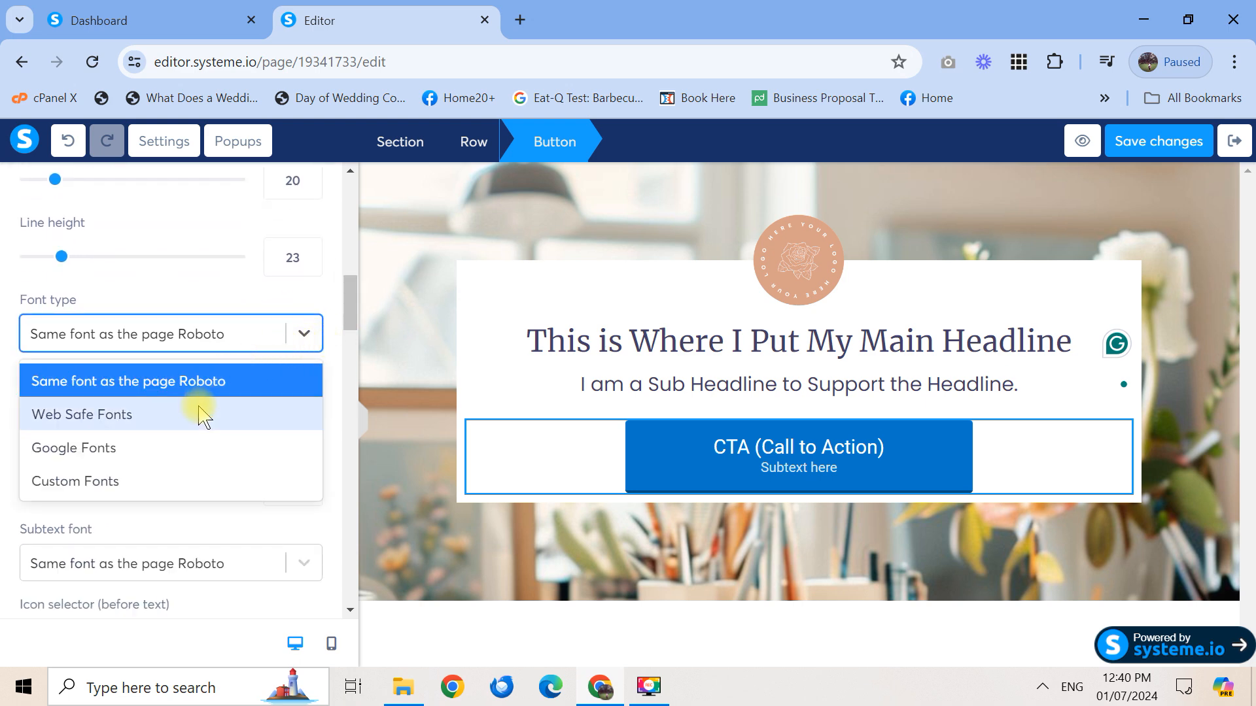
left_click(183, 460)
left_click(188, 388)
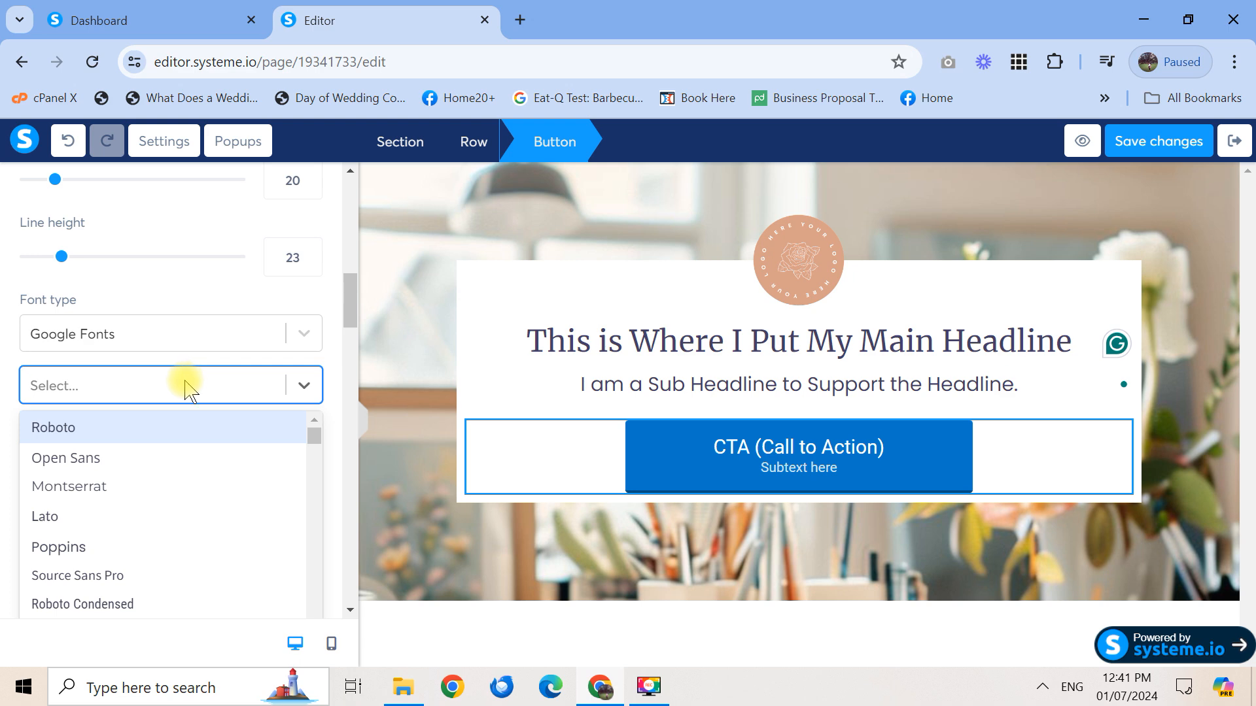
left_click(91, 546)
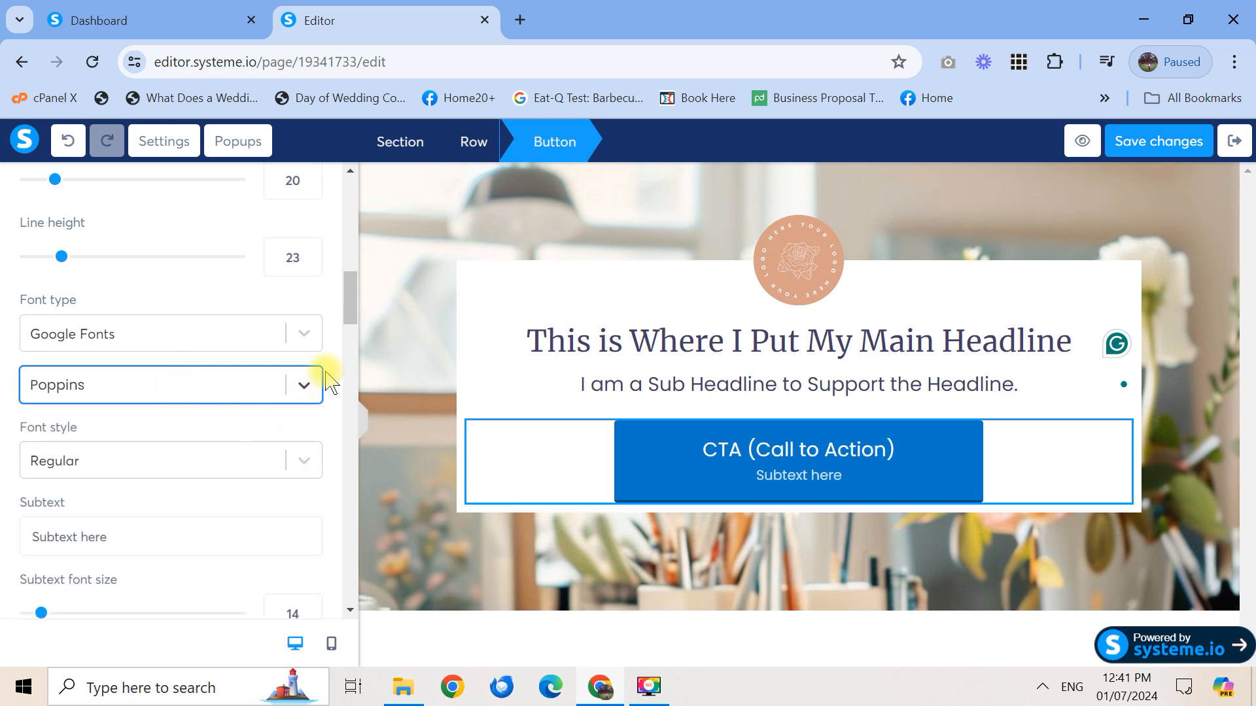
Select the button subtext, open the background colour, and bring up the LANDING PAGE folder
scroll(348, 324, "down", 3)
left_click(196, 338)
left_click_drag(196, 338, 4, 343)
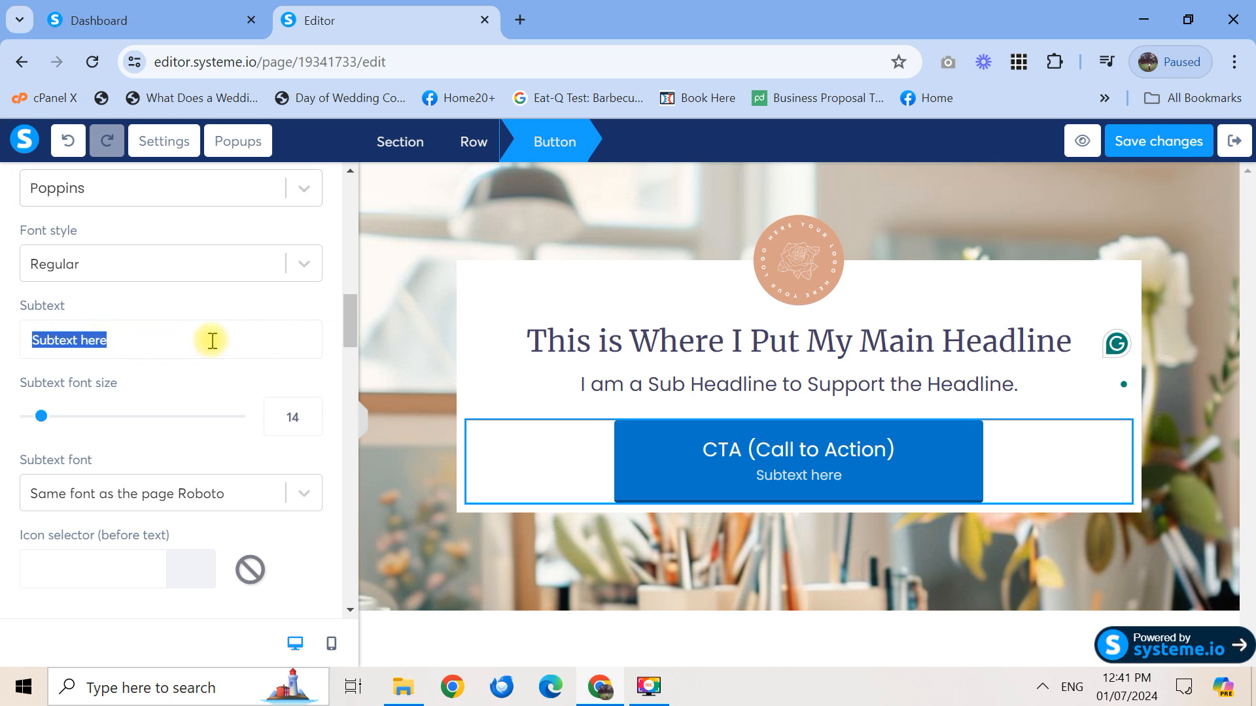
scroll(348, 353, "down", 1)
scroll(350, 376, "down", 6)
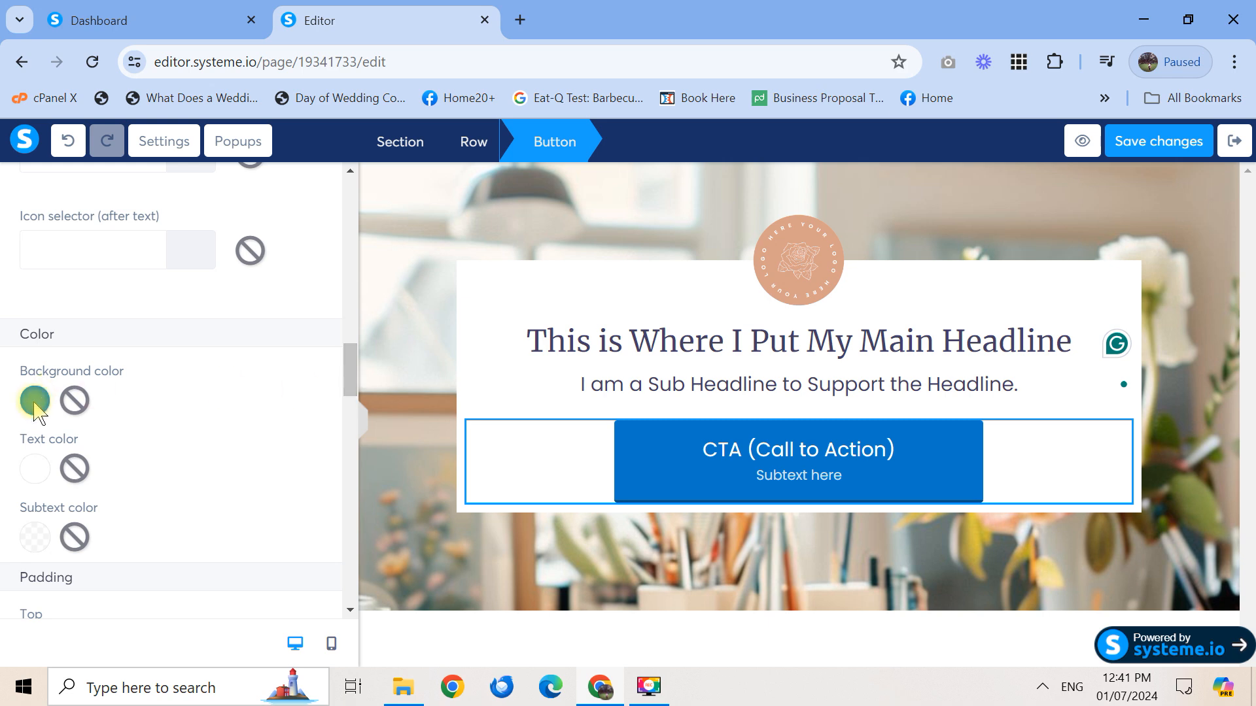
left_click(35, 401)
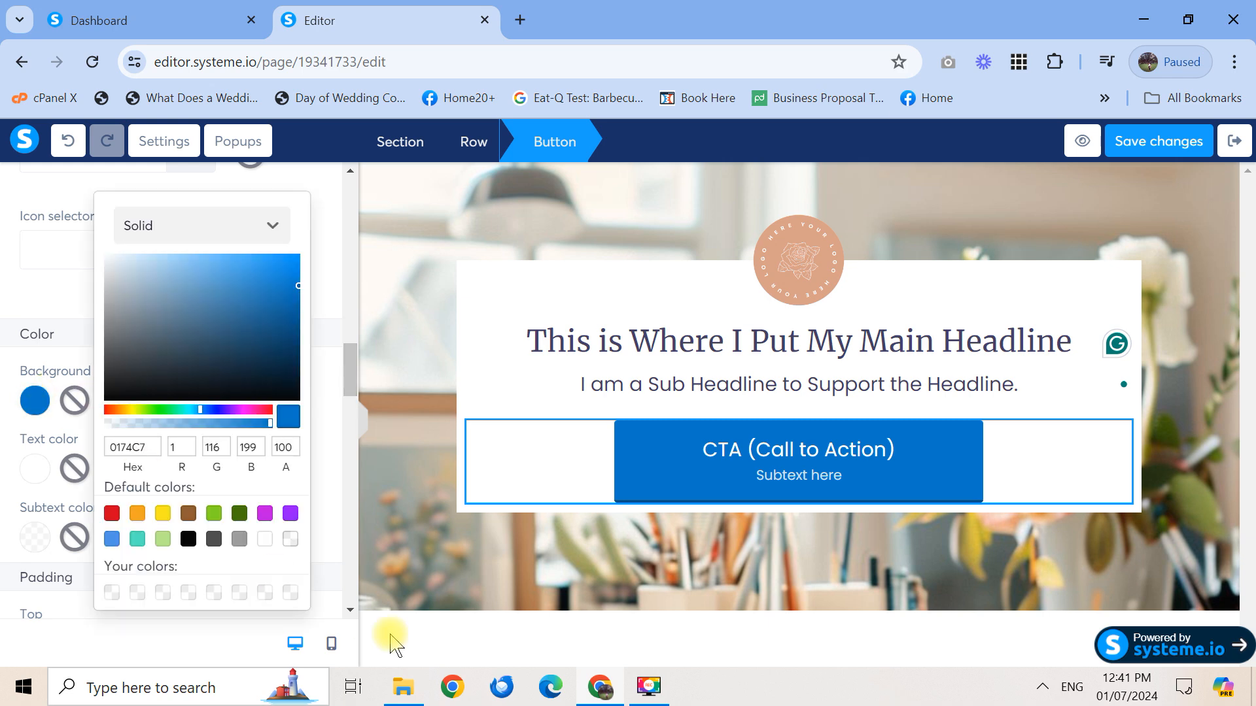
left_click(403, 687)
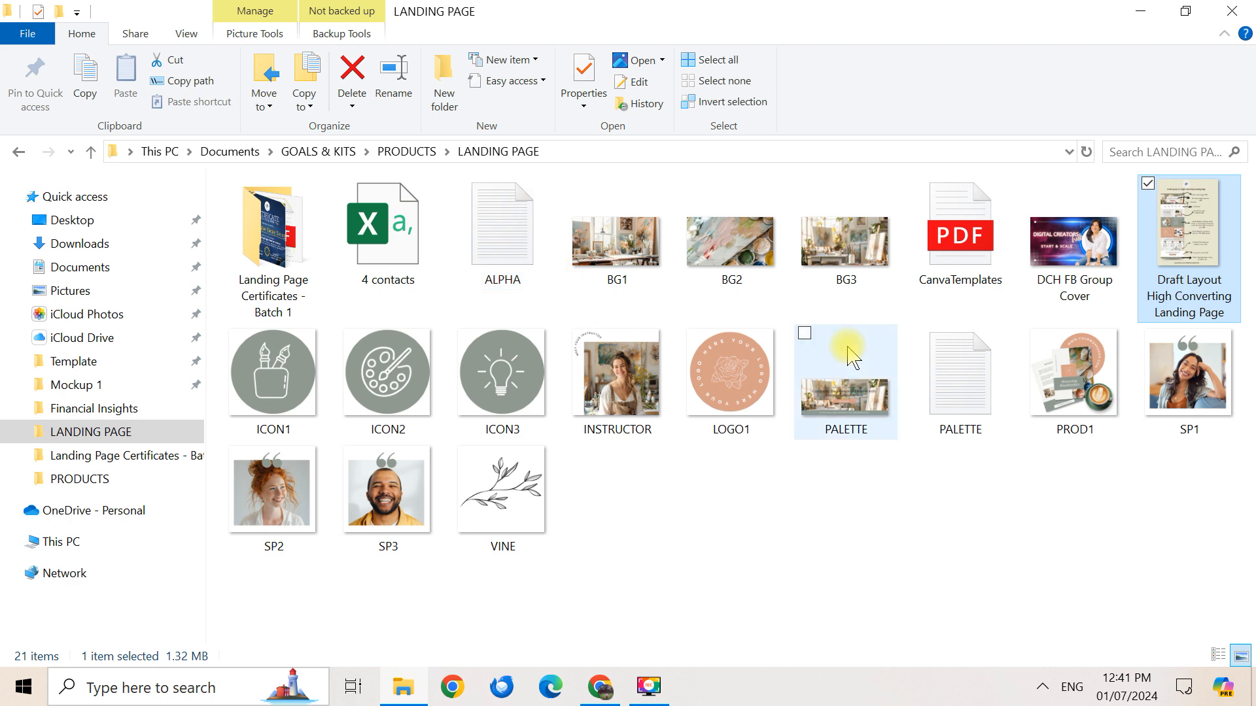
Open the PALETTE note in Notepad and select the salmon code #d4a086
left_click(967, 379)
double_click(967, 379)
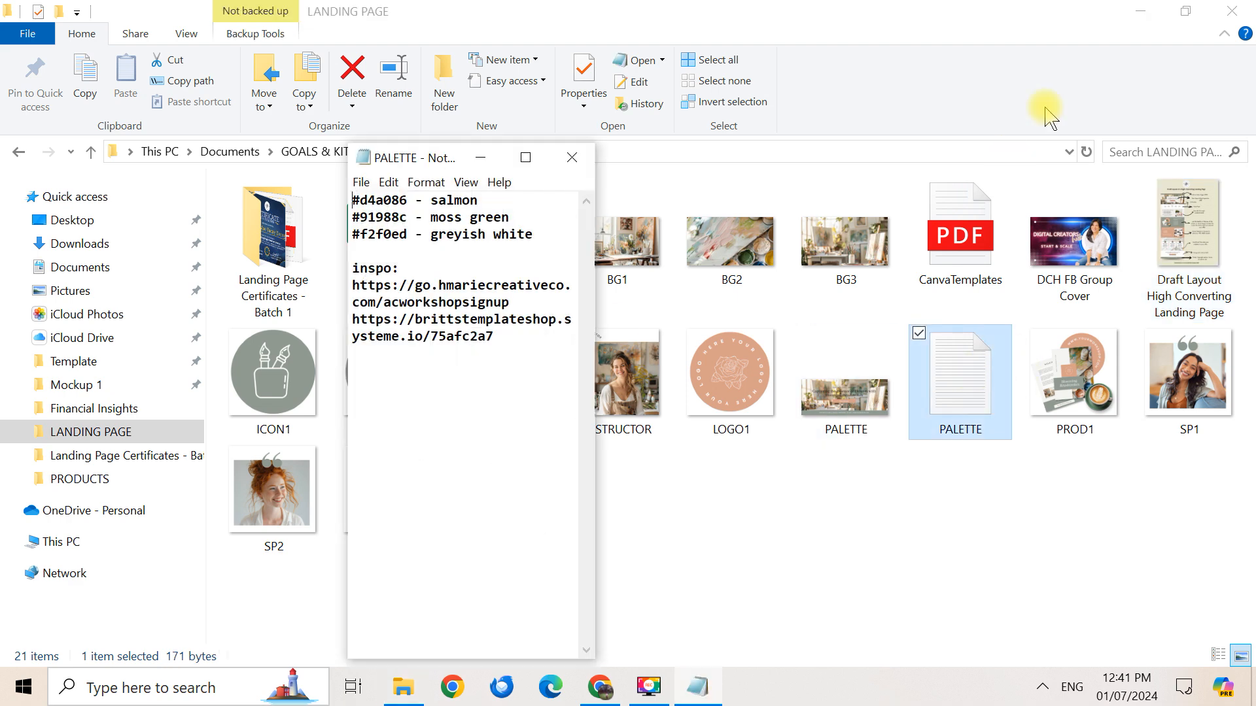
left_click(1140, 11)
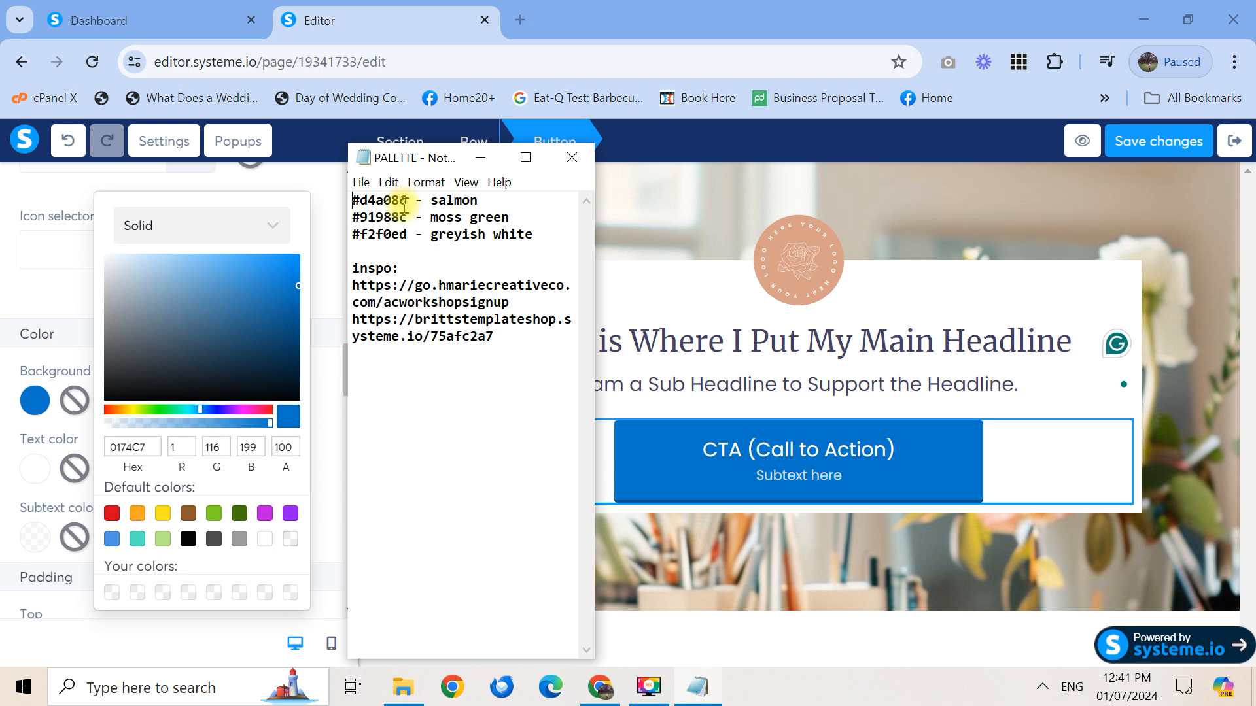
left_click_drag(405, 205, 351, 203)
key("ctrl+c")
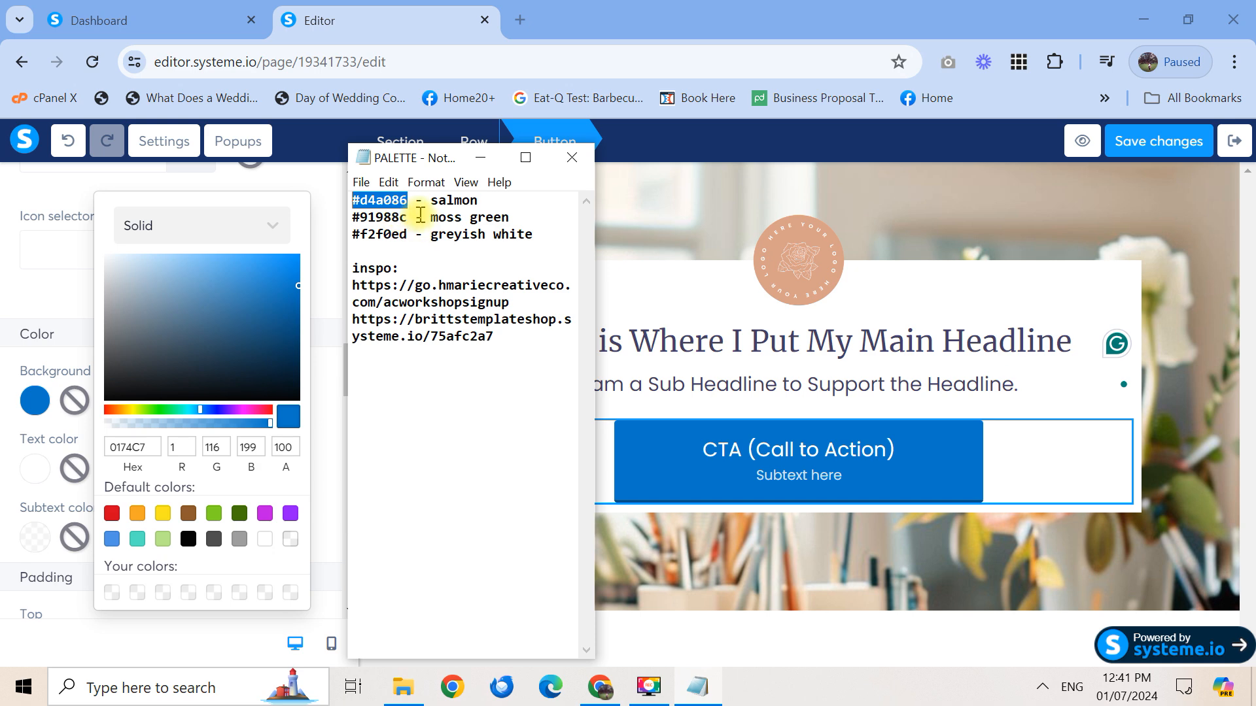
Give the CTA button the salmon #d4a086 background colour
left_click(480, 158)
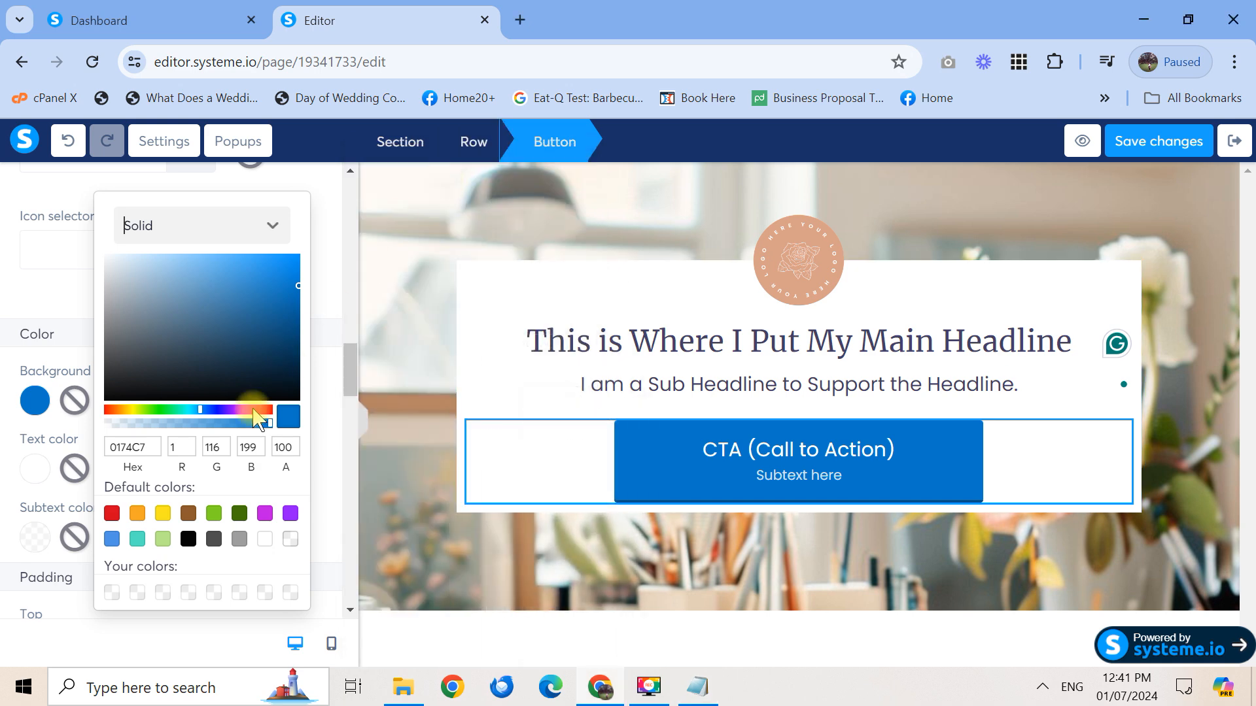
left_click(156, 445)
double_click(111, 456)
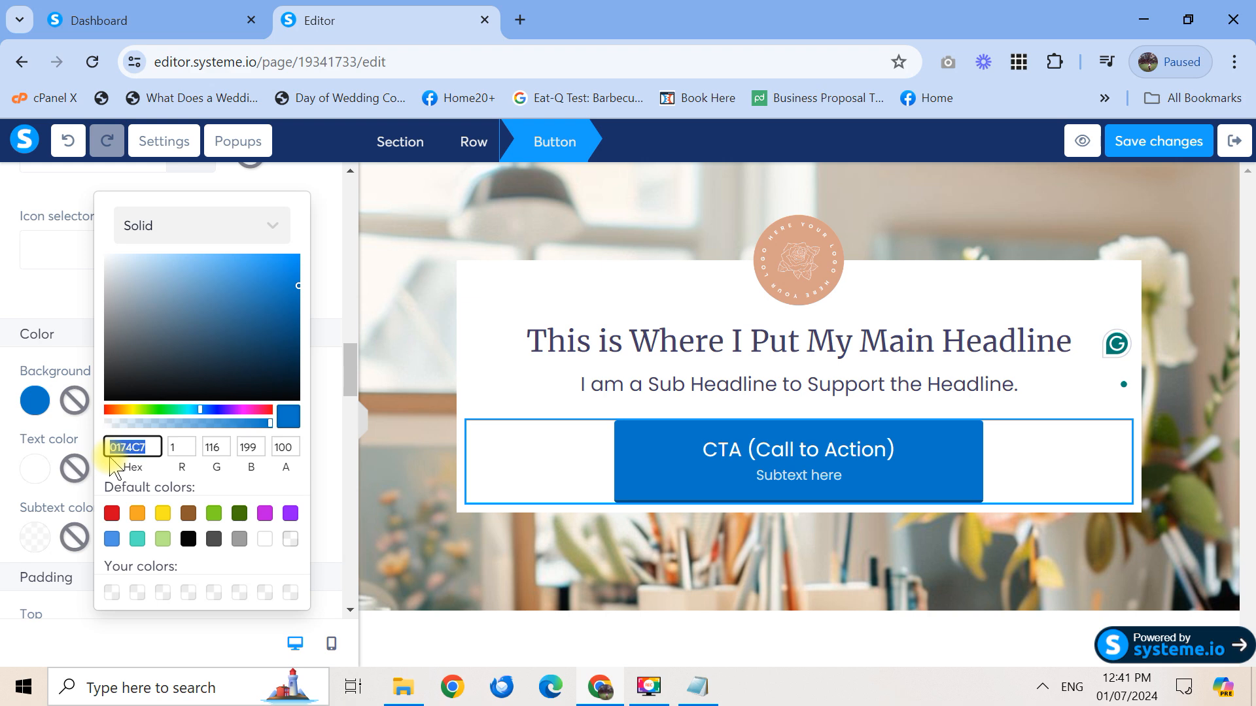
key("ctrl+v")
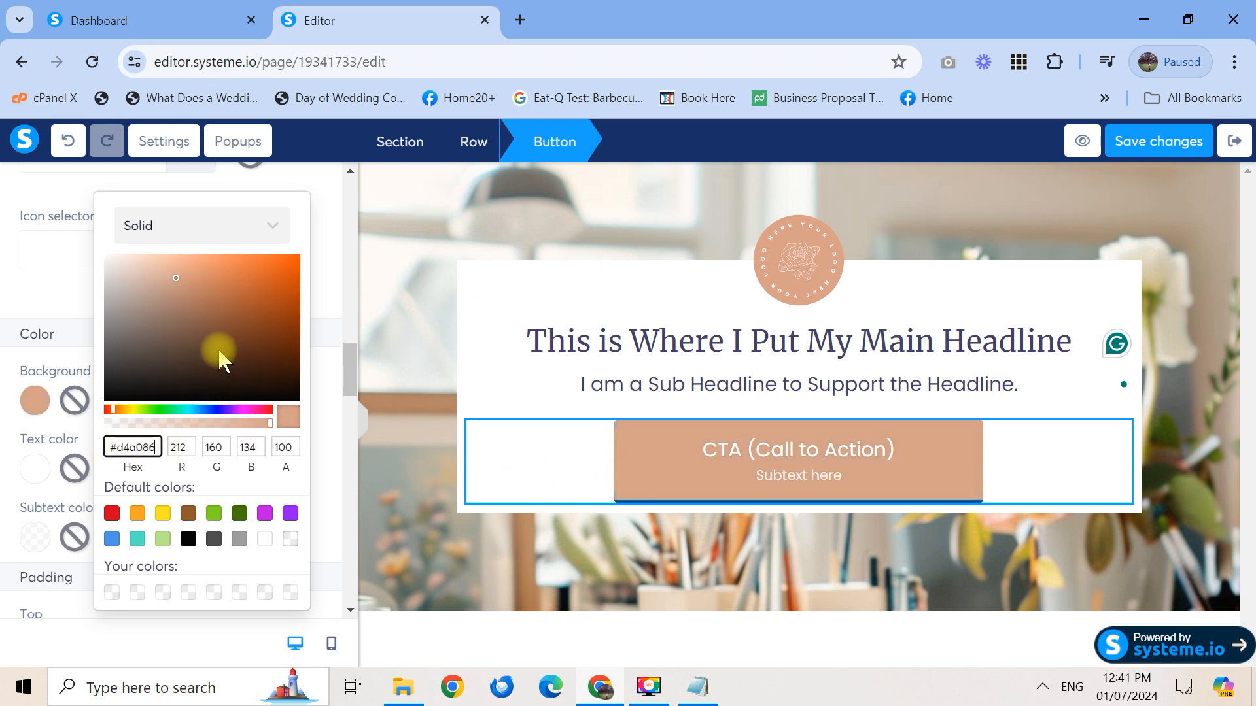
left_click(61, 420)
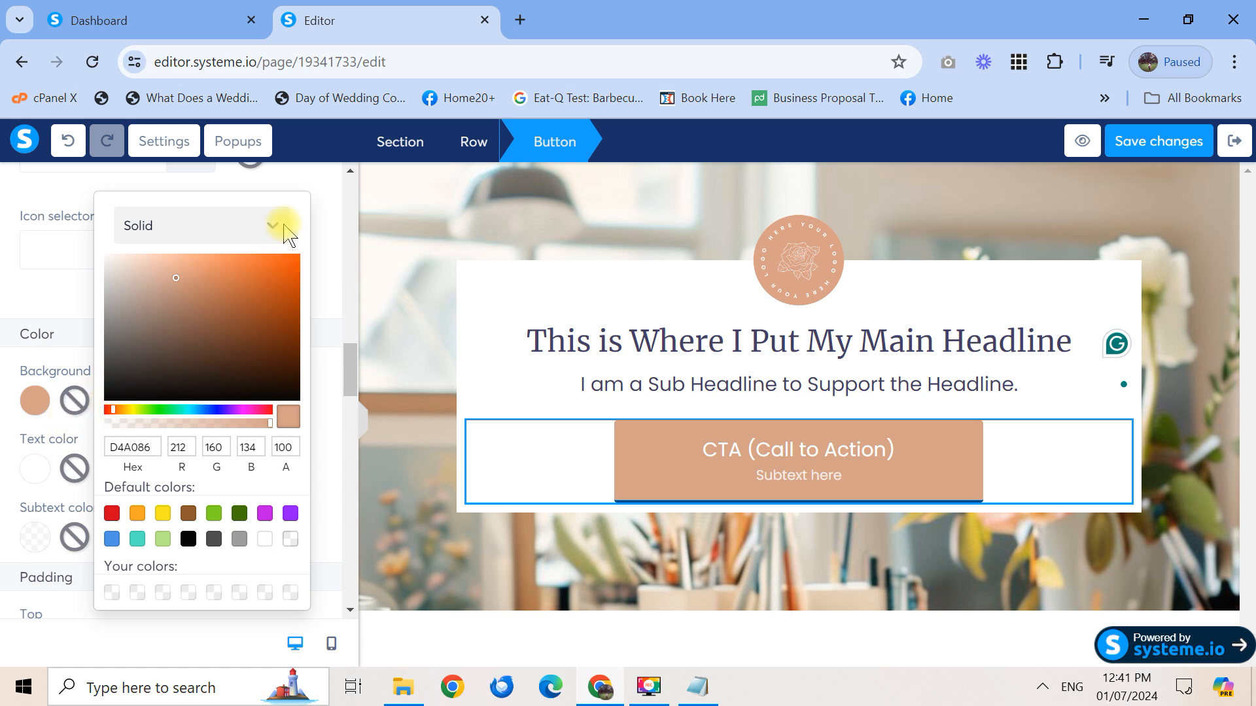
Make the button's main text black
left_click(39, 465)
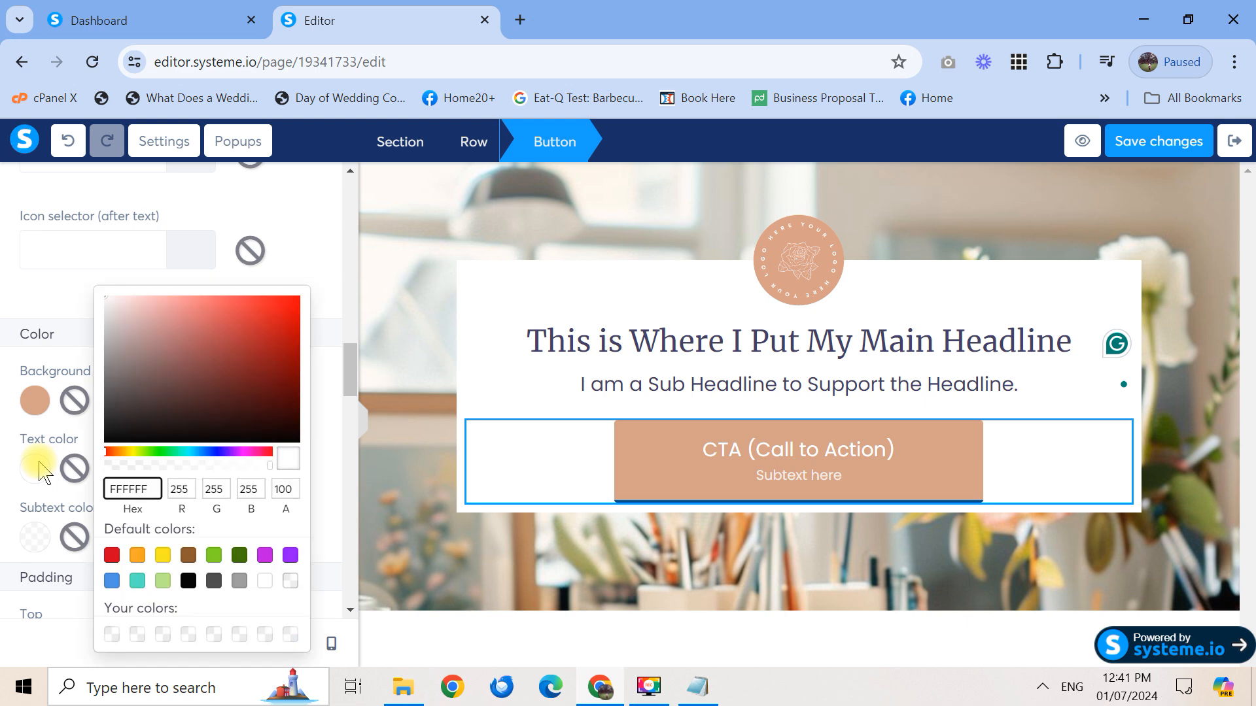
left_click(188, 581)
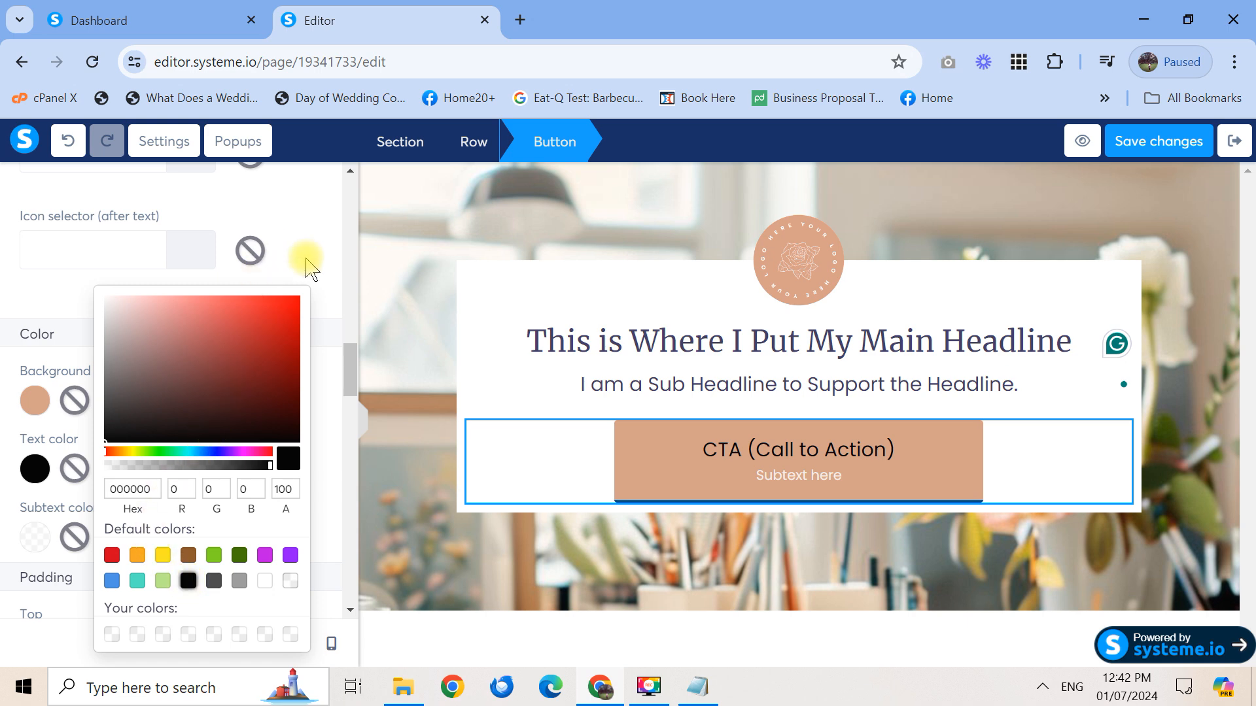
left_click(362, 419)
left_click(6, 422)
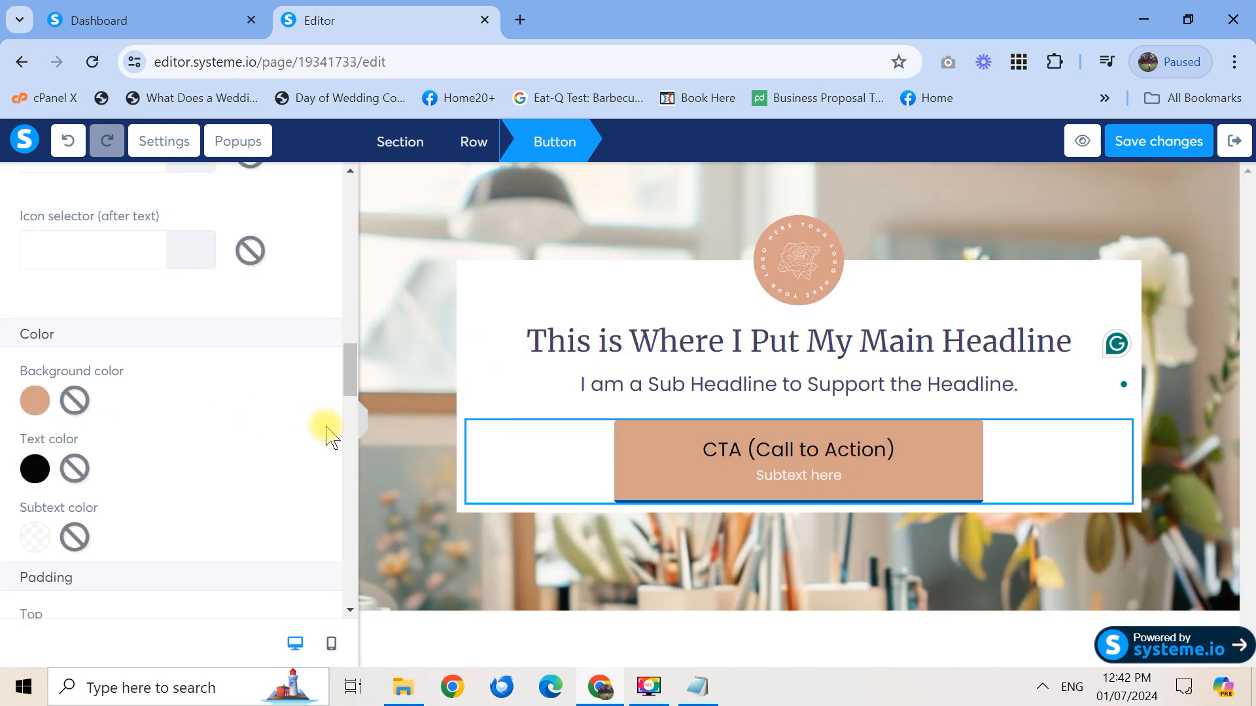
left_click_drag(350, 384, 339, 417)
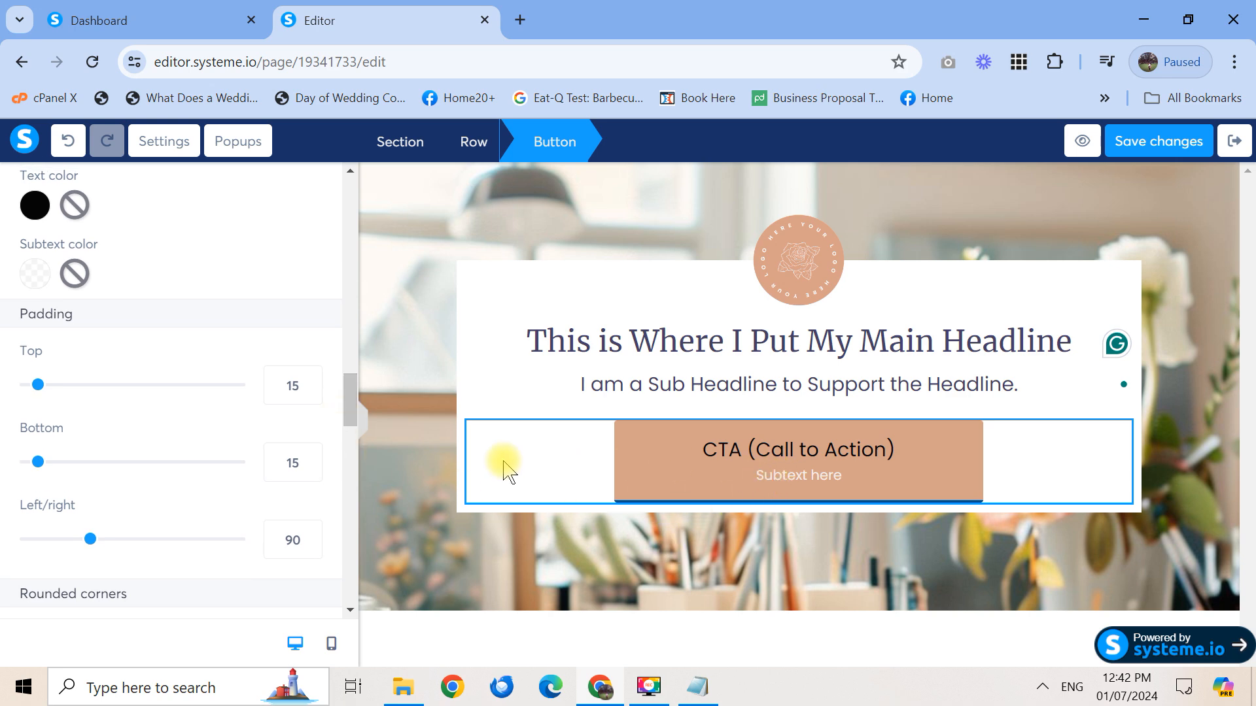
Set the CTA button padding to 50 left/right and 10 top and bottom
left_click_drag(90, 540, 64, 540)
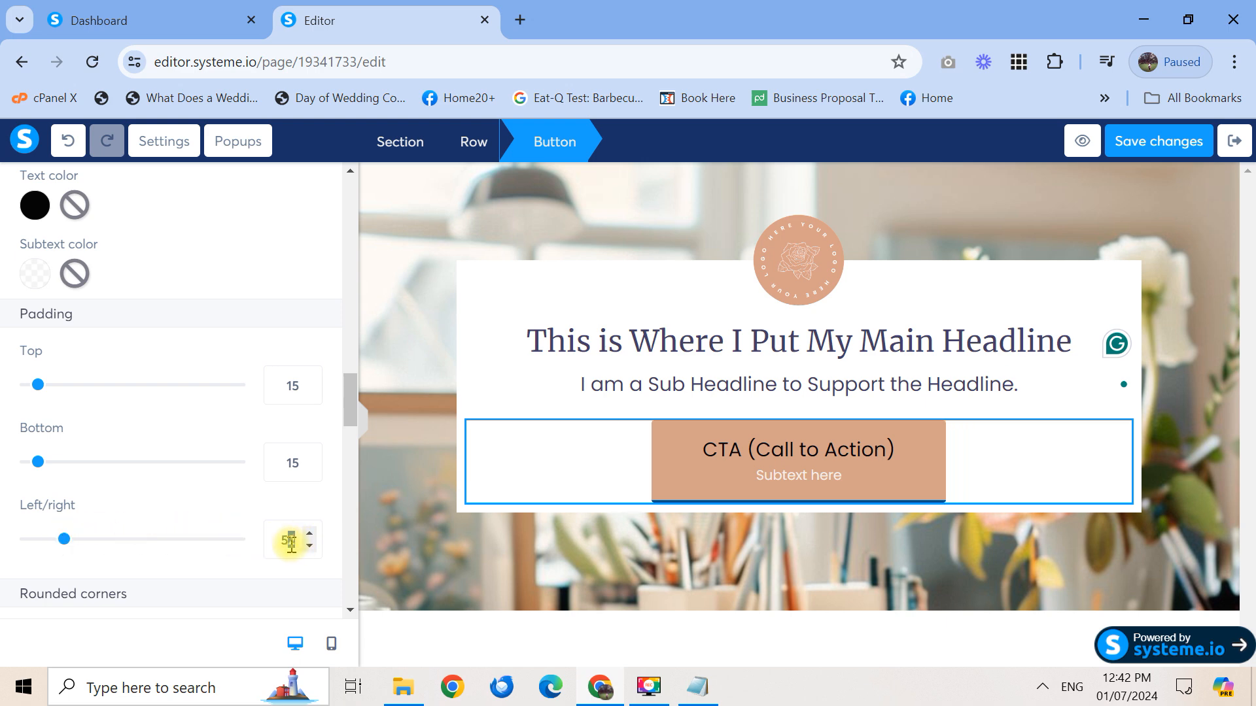
left_click_drag(38, 386, 22, 398)
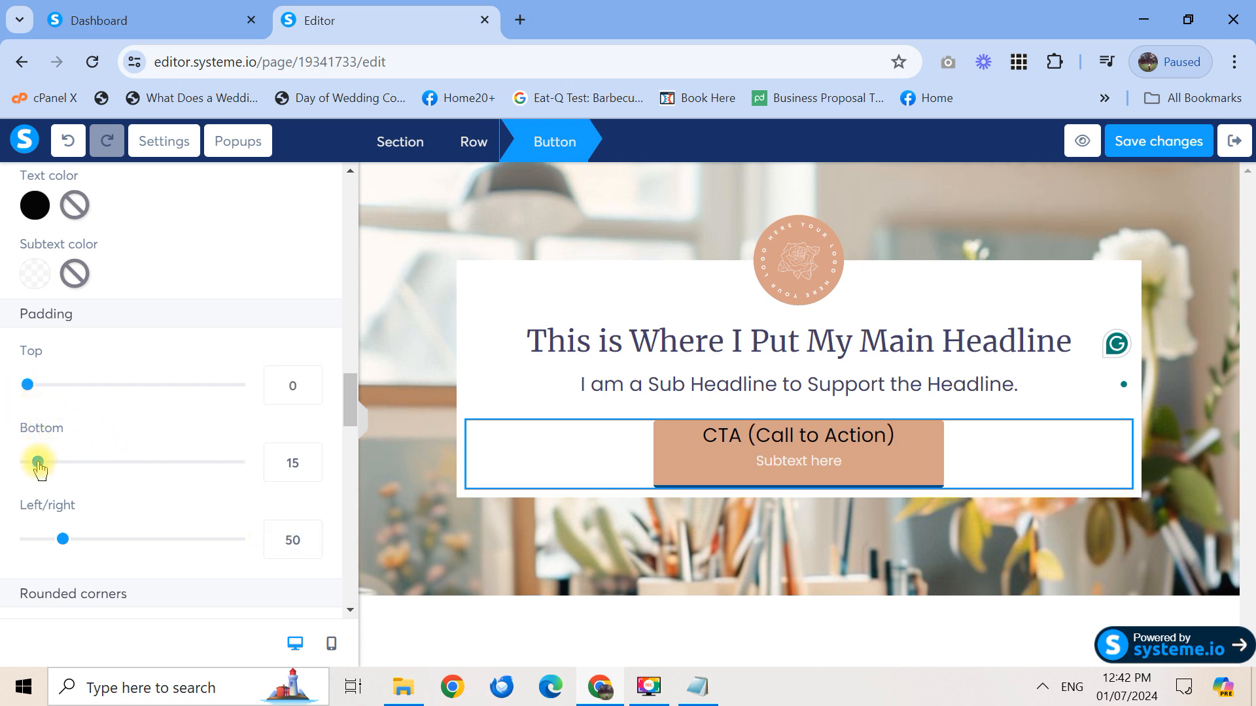
left_click_drag(34, 469, 10, 468)
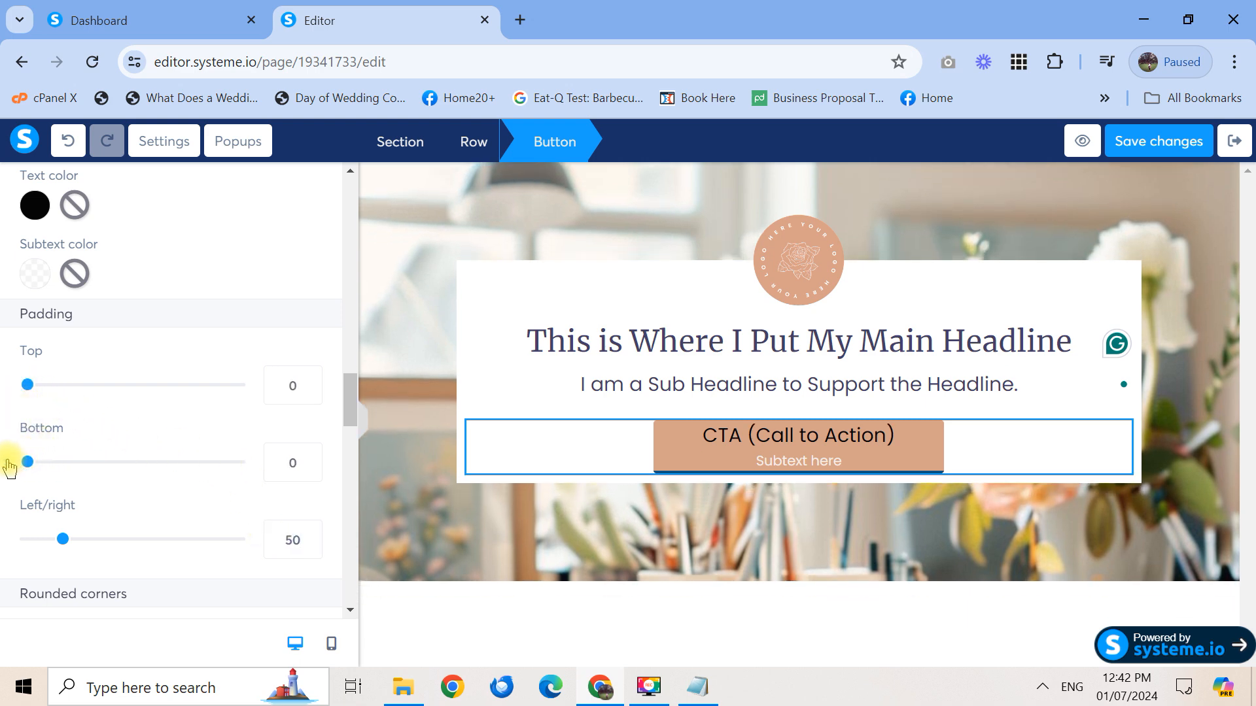
left_click(281, 385)
type("1")
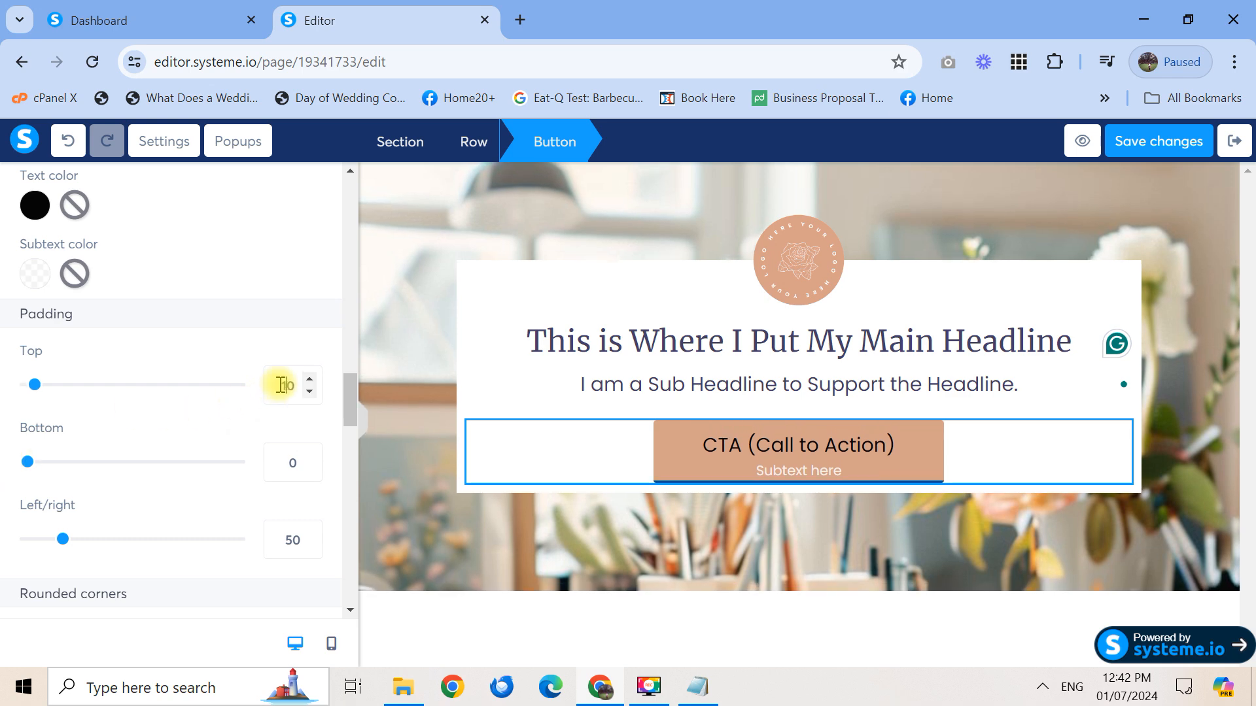
left_click(283, 456)
type("1")
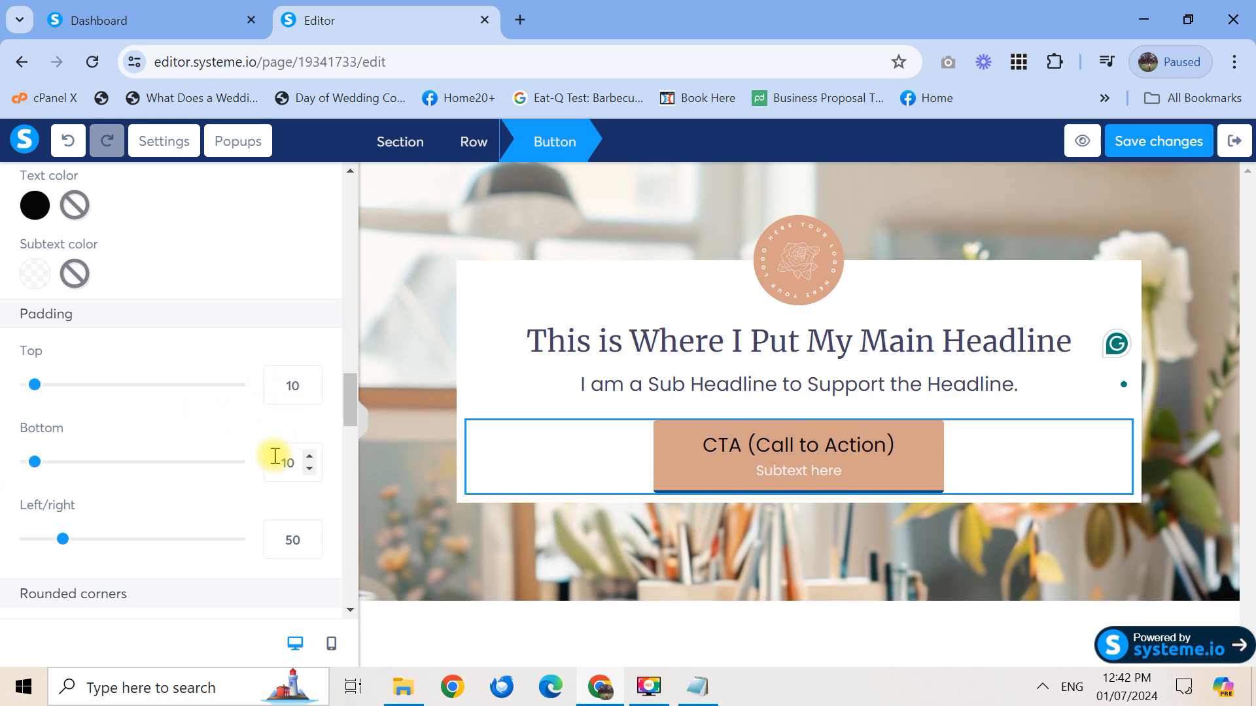
scroll(353, 421, "up", 1)
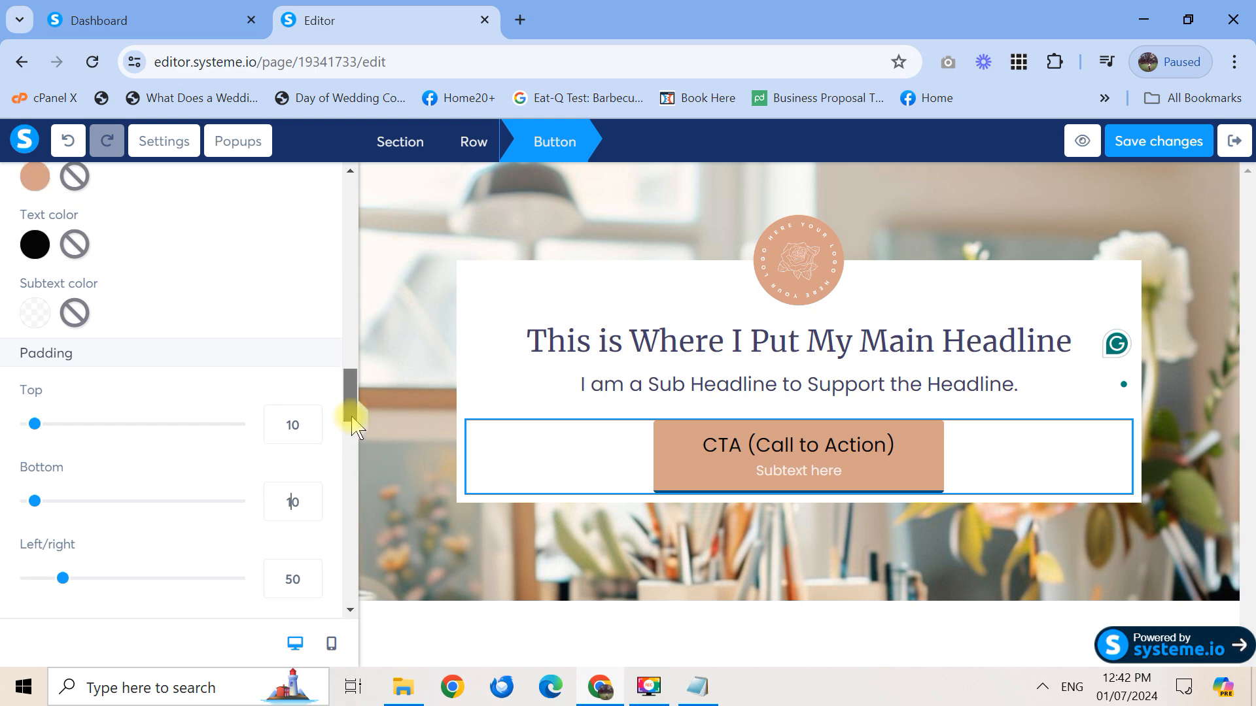
scroll(354, 422, "down", 2)
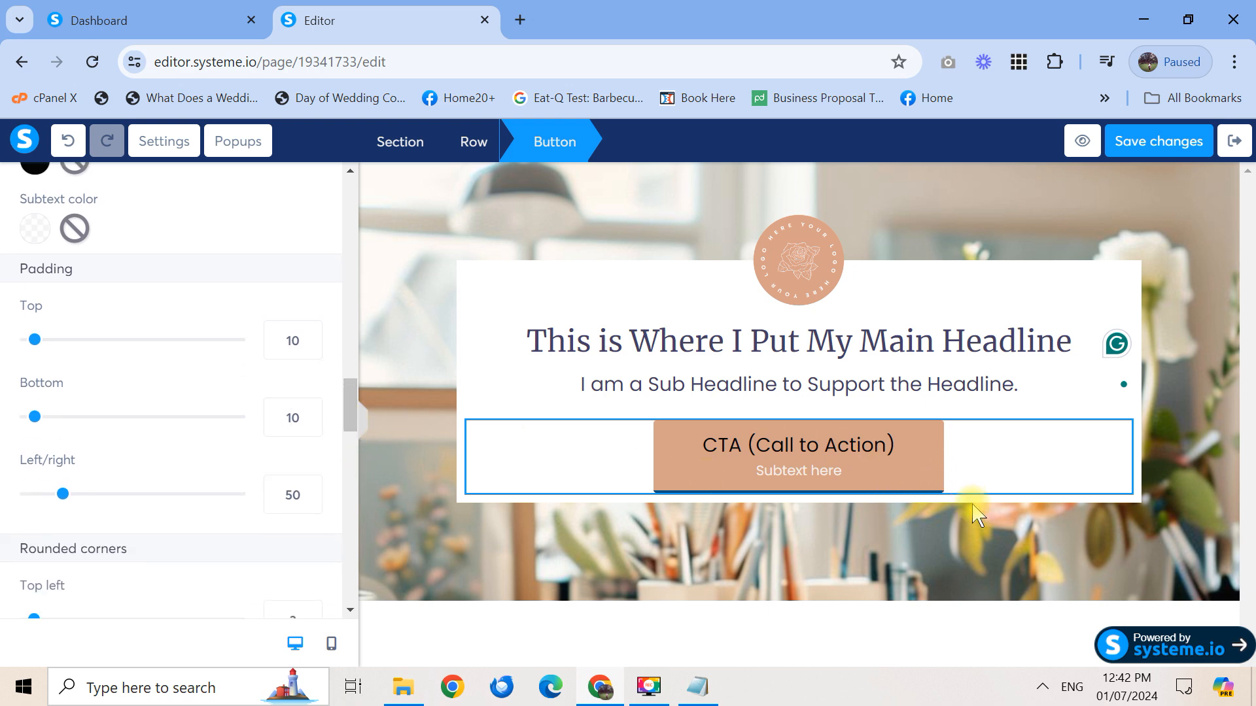
left_click(977, 473)
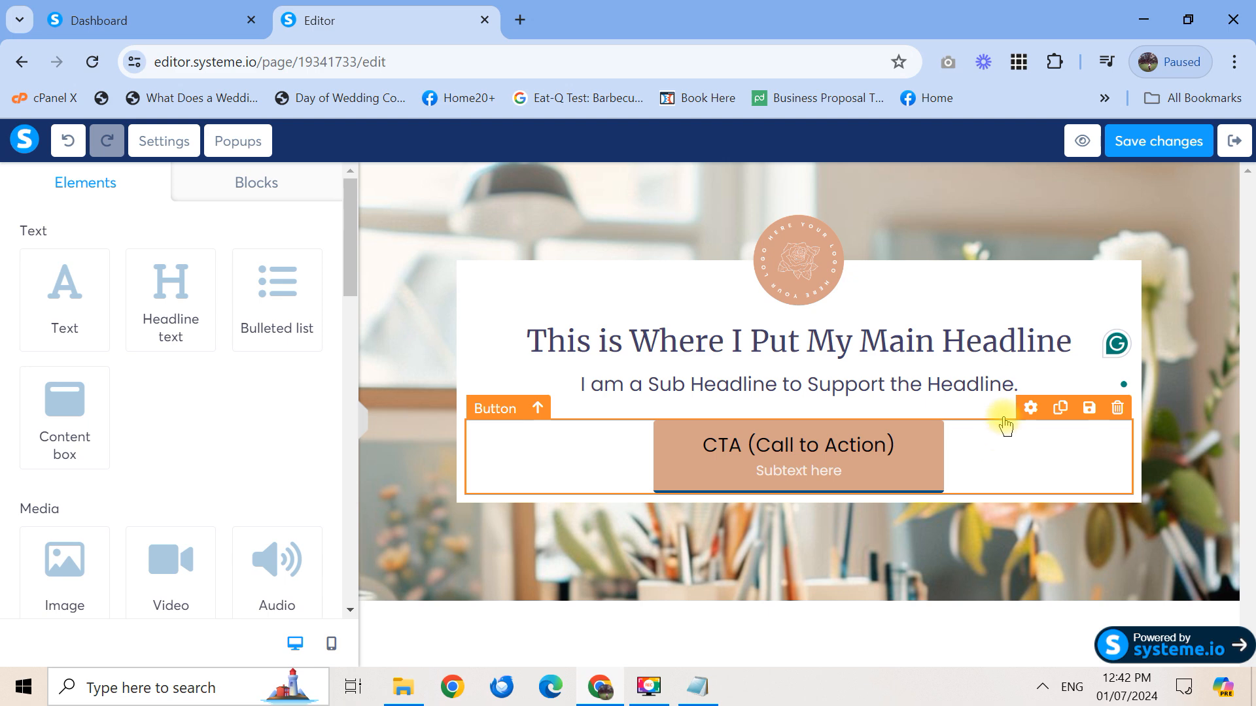
Open the white row's settings and split its padding per side, showing 10 for top, right, bottom and left
left_click(1060, 357)
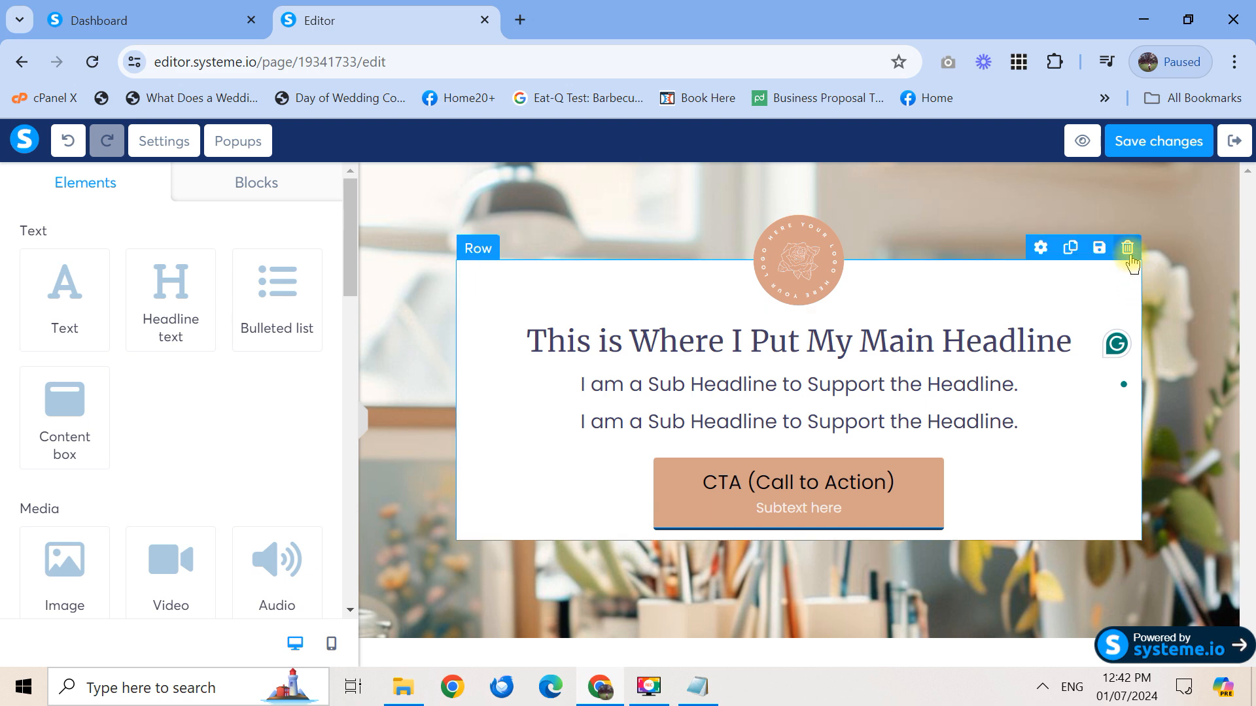
left_click(1040, 248)
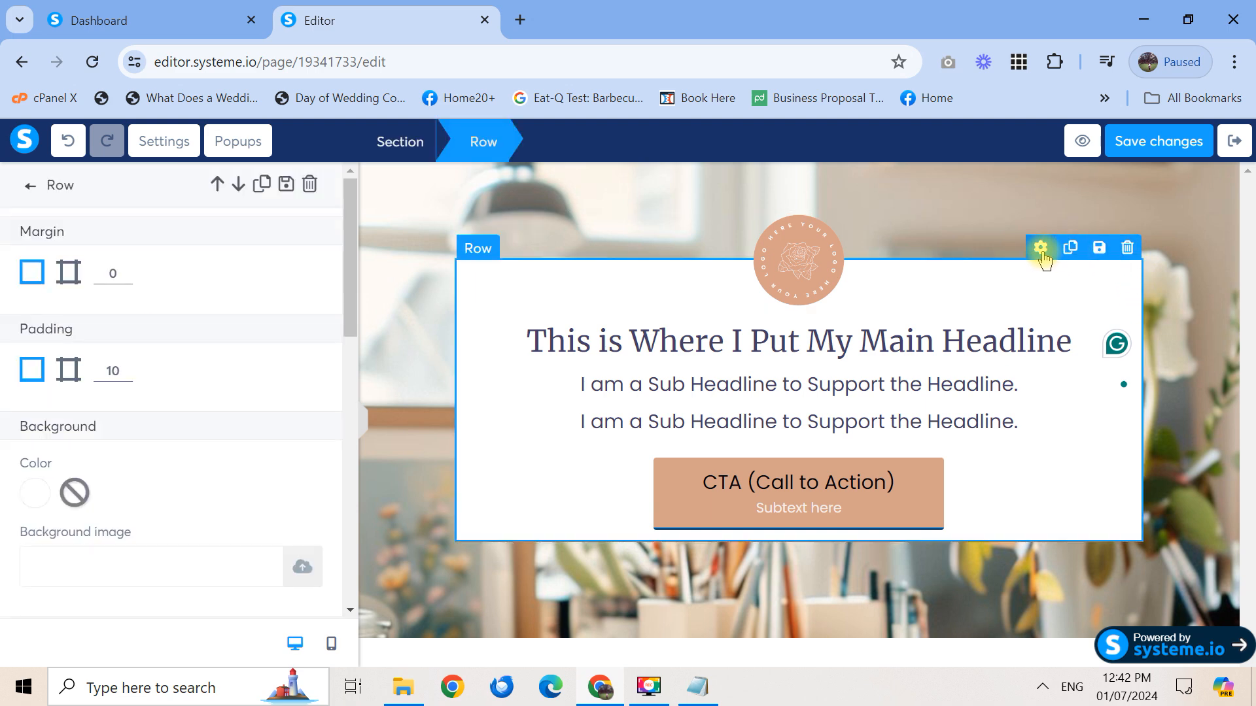
left_click(69, 371)
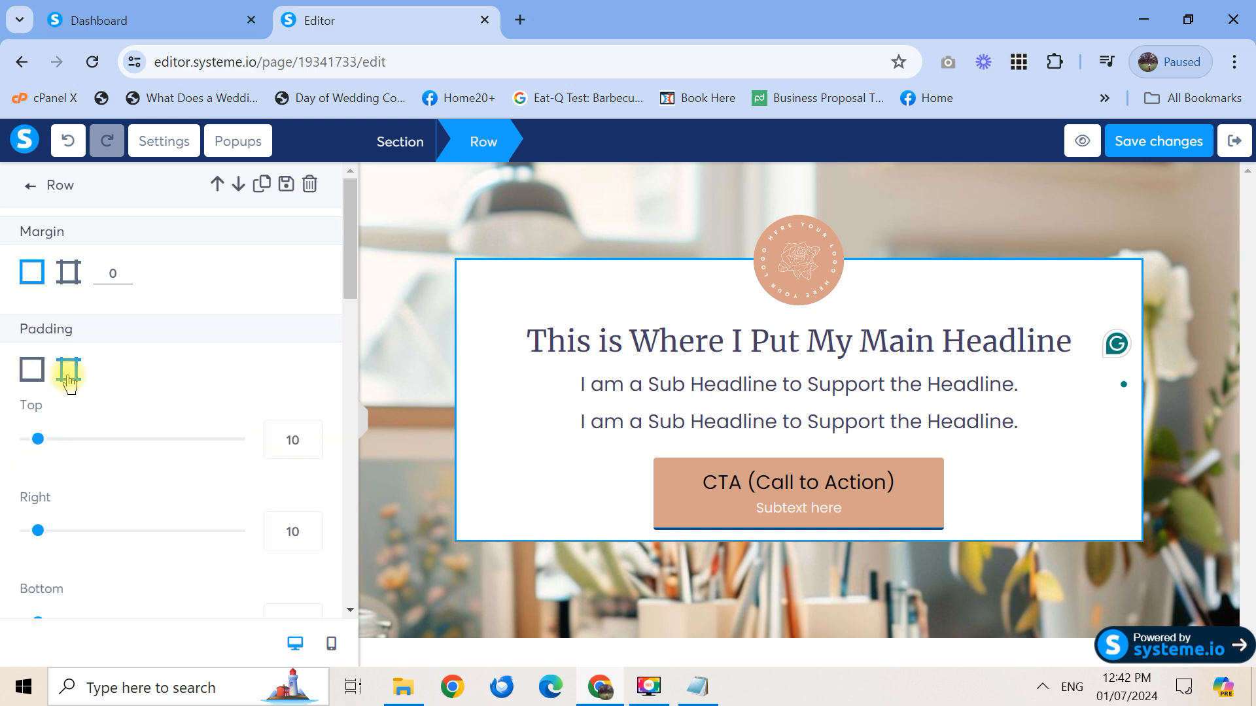
left_click_drag(353, 288, 351, 316)
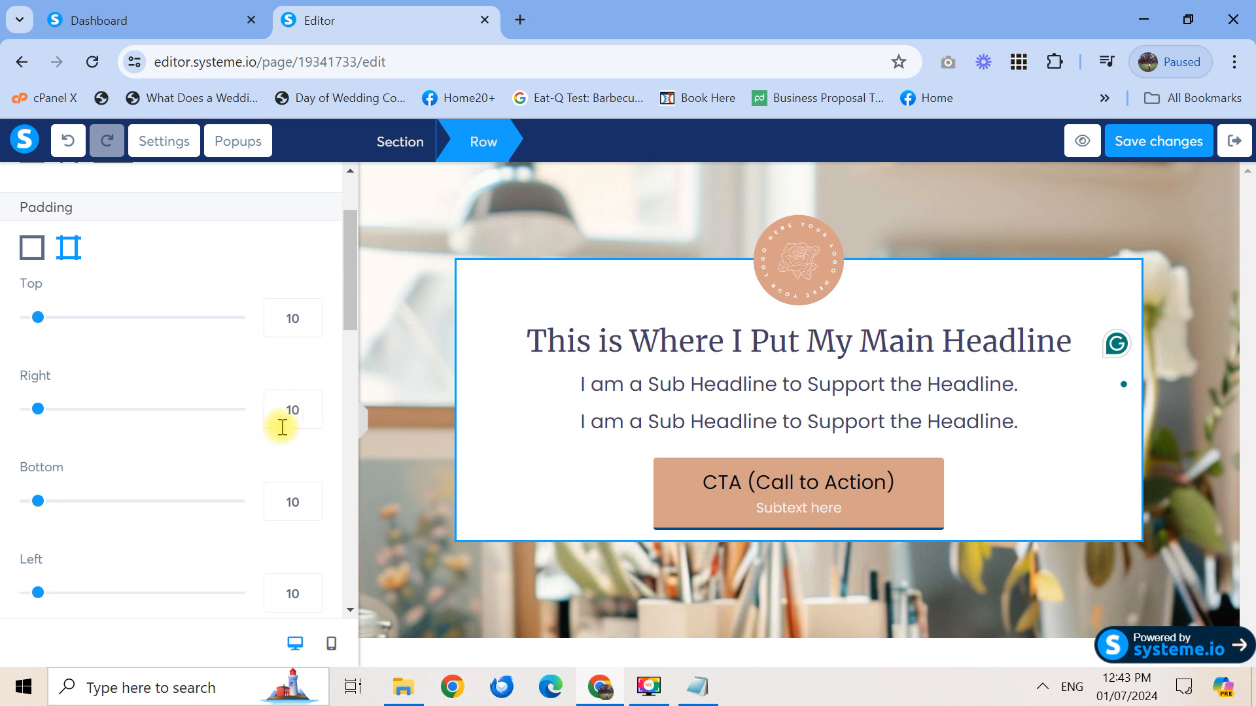
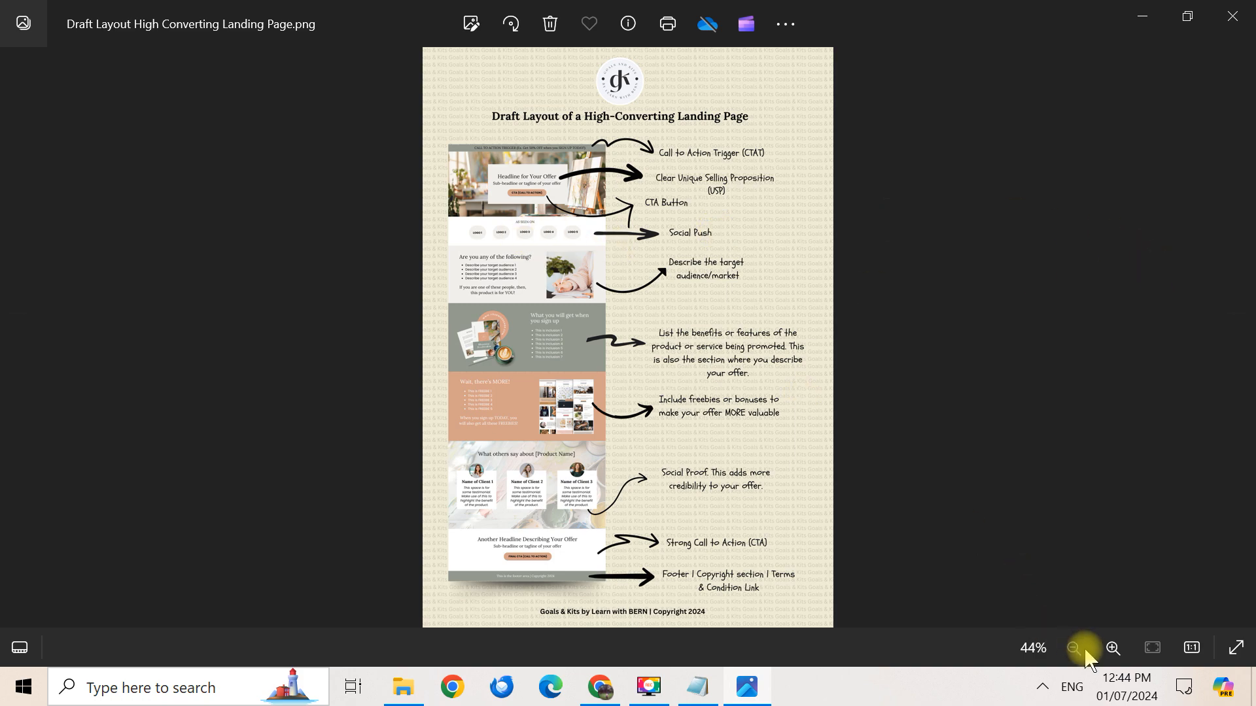
Zoom into the draft layout image, then minimize Photos and File Explorer to return to the editor
left_click(1112, 647)
left_click(1112, 648)
scroll(759, 393, "up", 6)
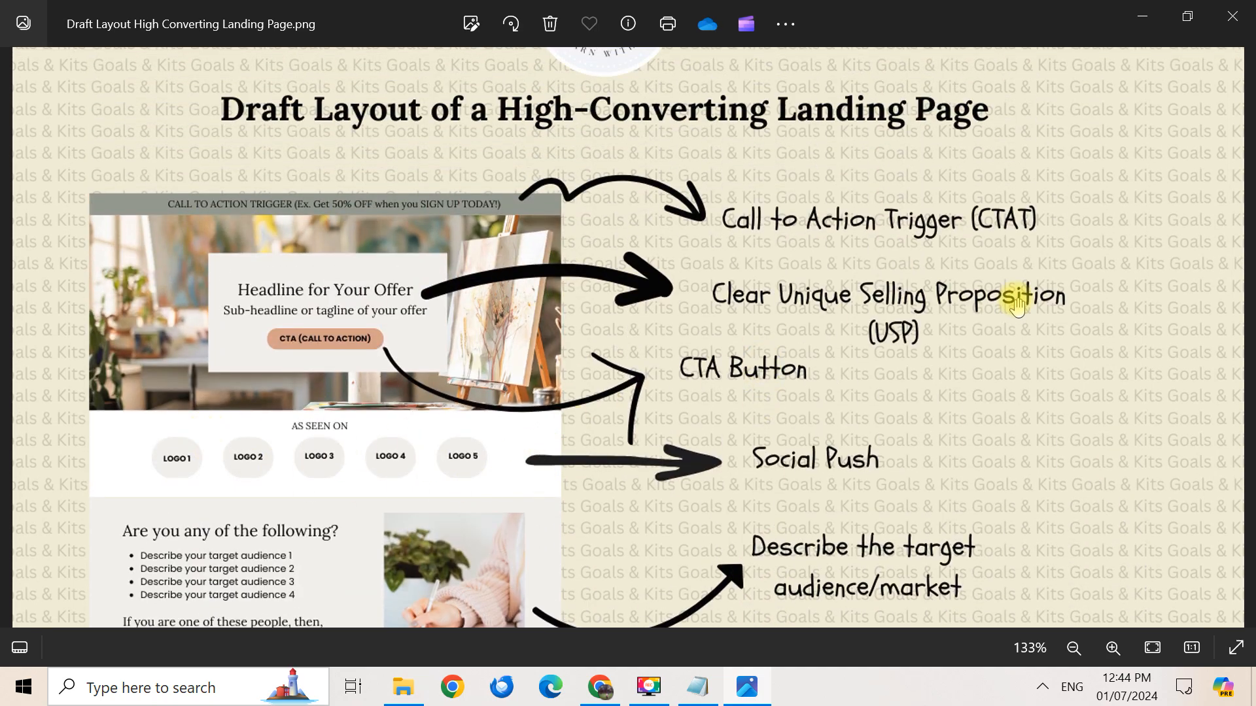
left_click(1142, 16)
left_click(1138, 16)
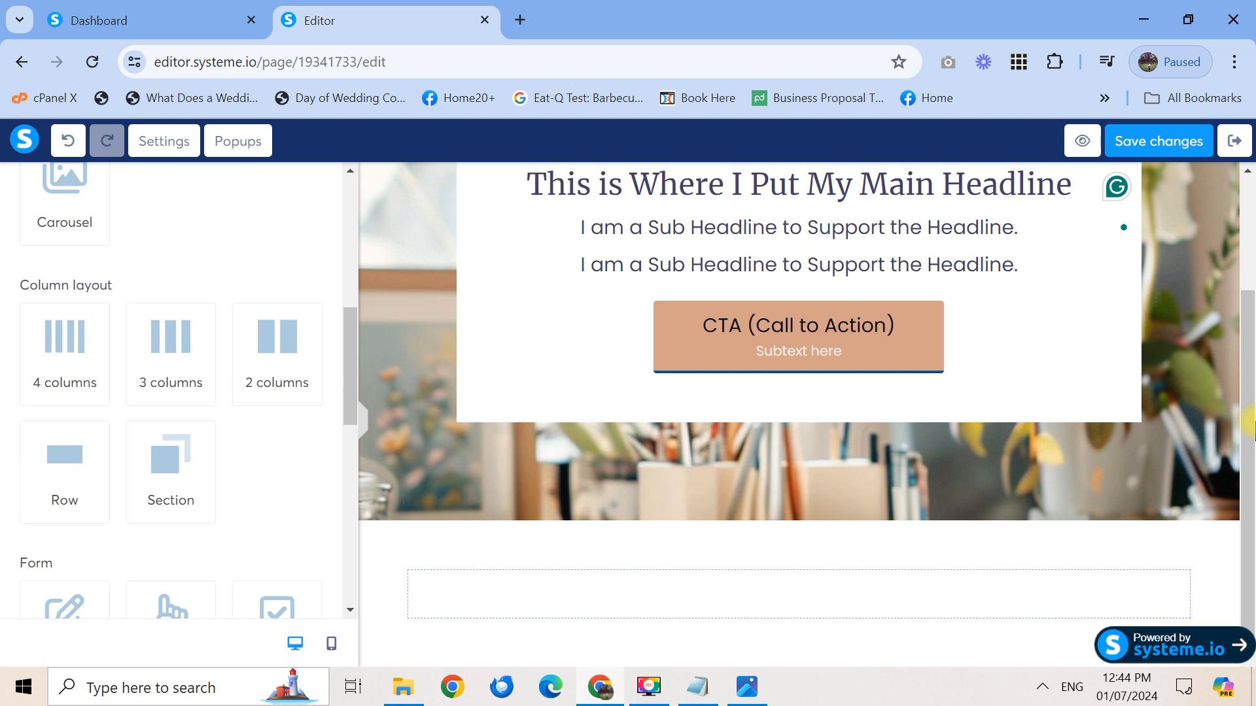
Duplicate the main headline, move the copy into the lower section's row, and delete the empty section
mouse_move(1186, 548)
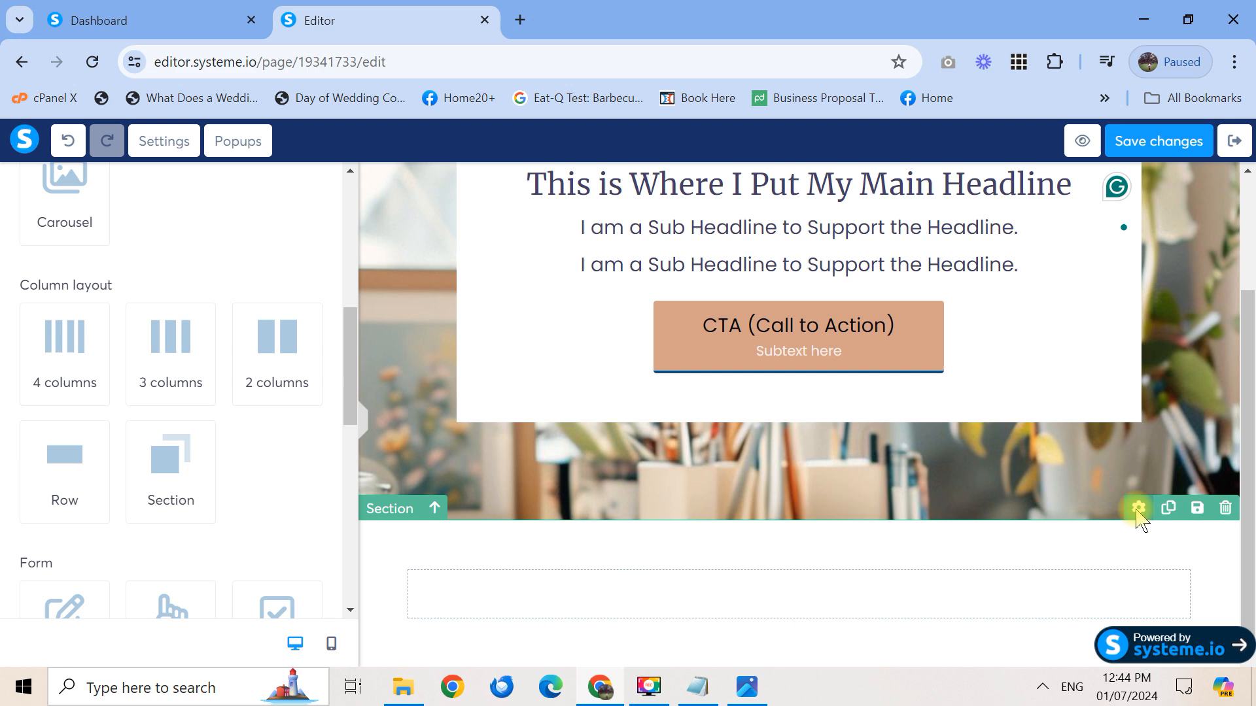
left_click_drag(1137, 512, 1141, 539)
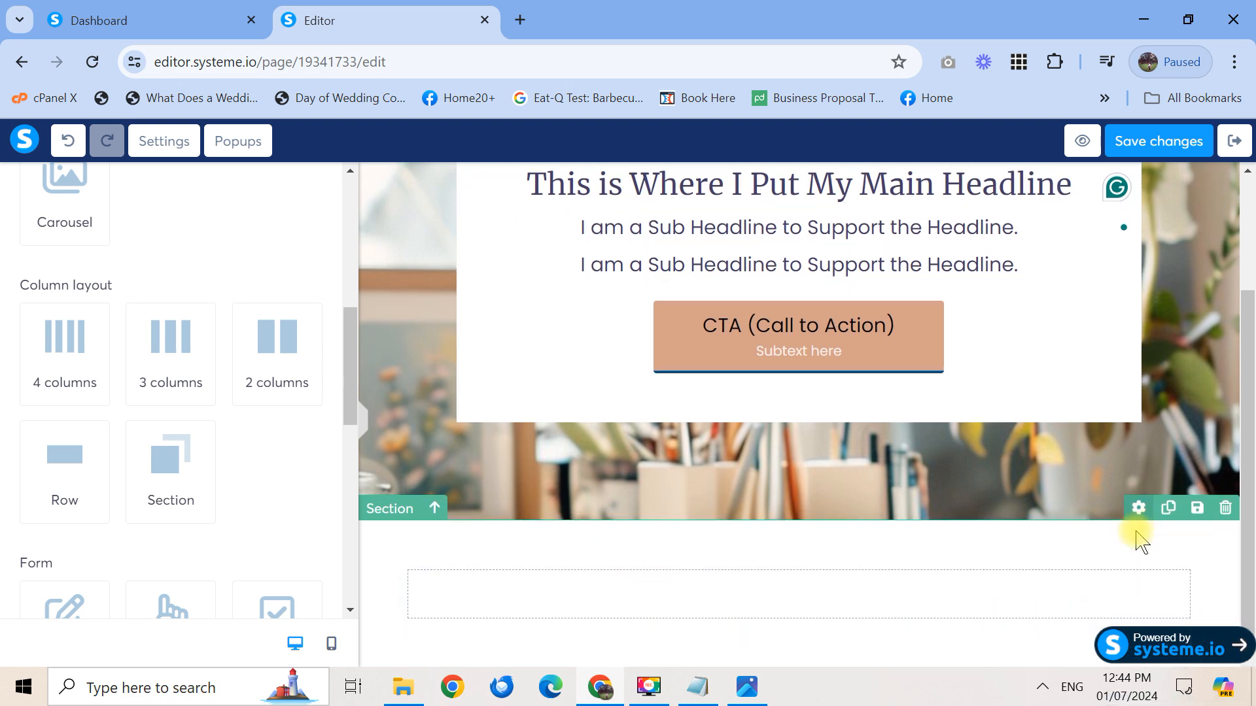
scroll(1036, 271, "up", 1)
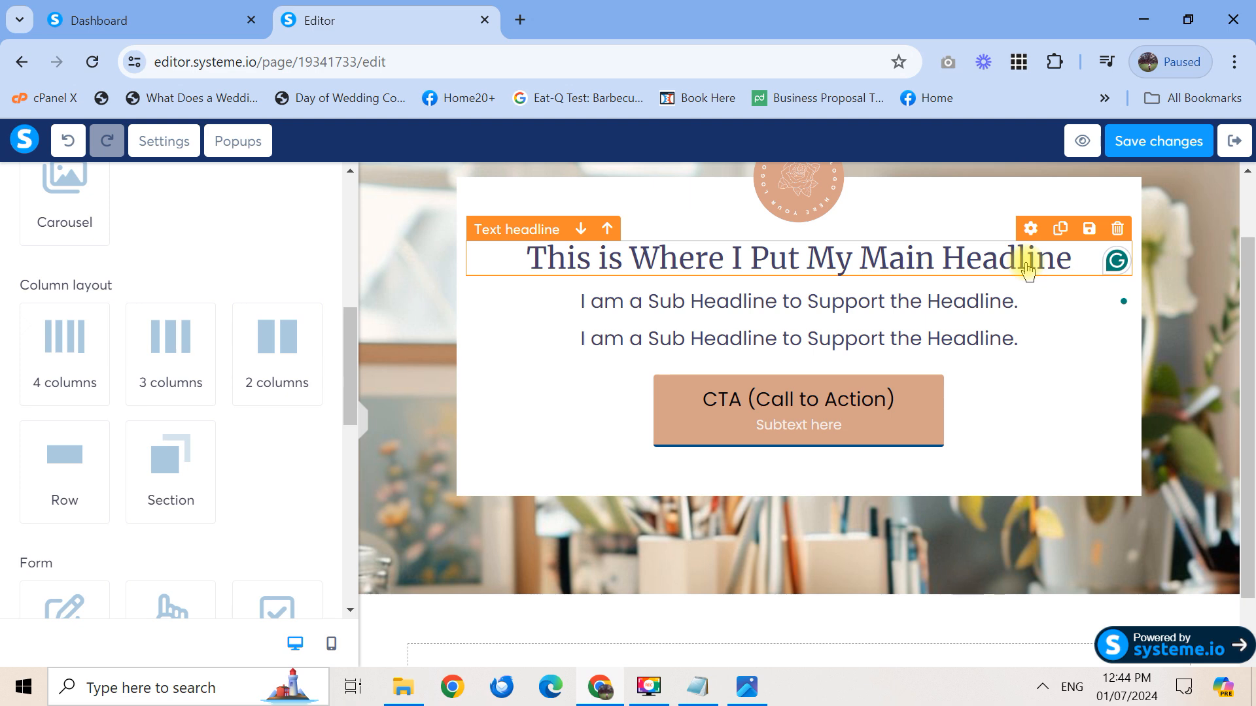
left_click(1061, 229)
left_click_drag(1032, 298, 968, 623)
scroll(1252, 432, "down", 4)
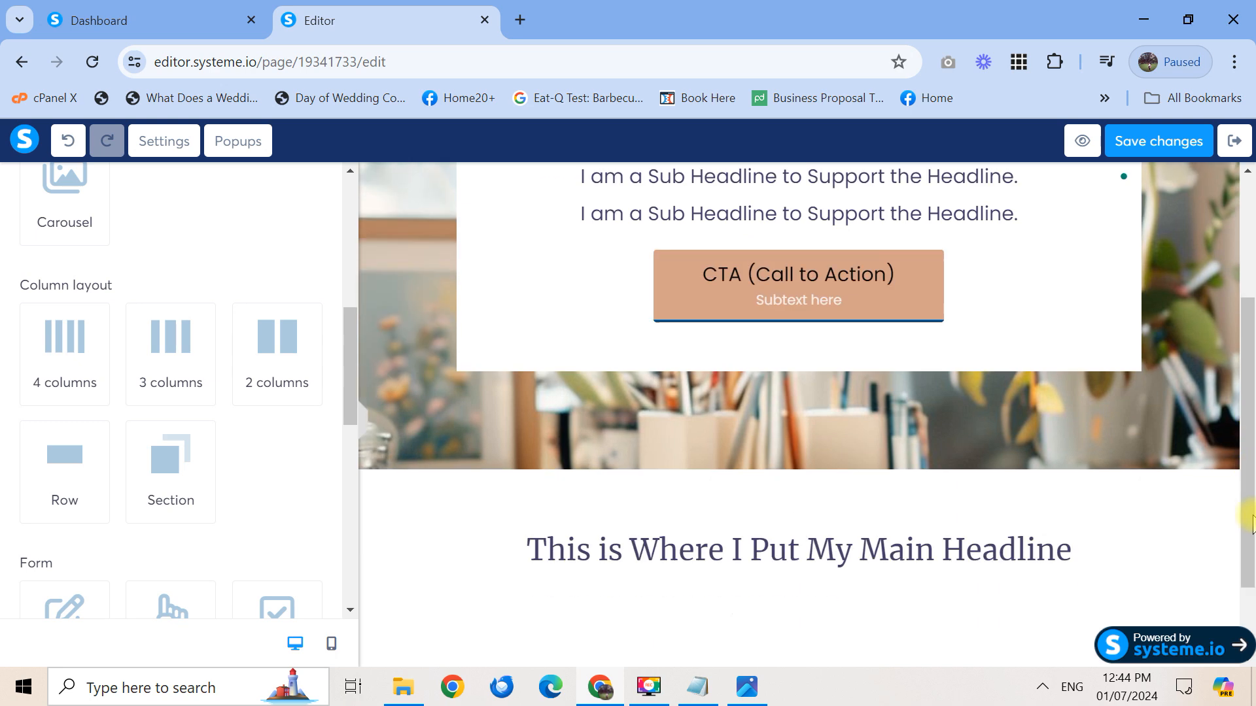
left_click_drag(1091, 415, 1015, 590)
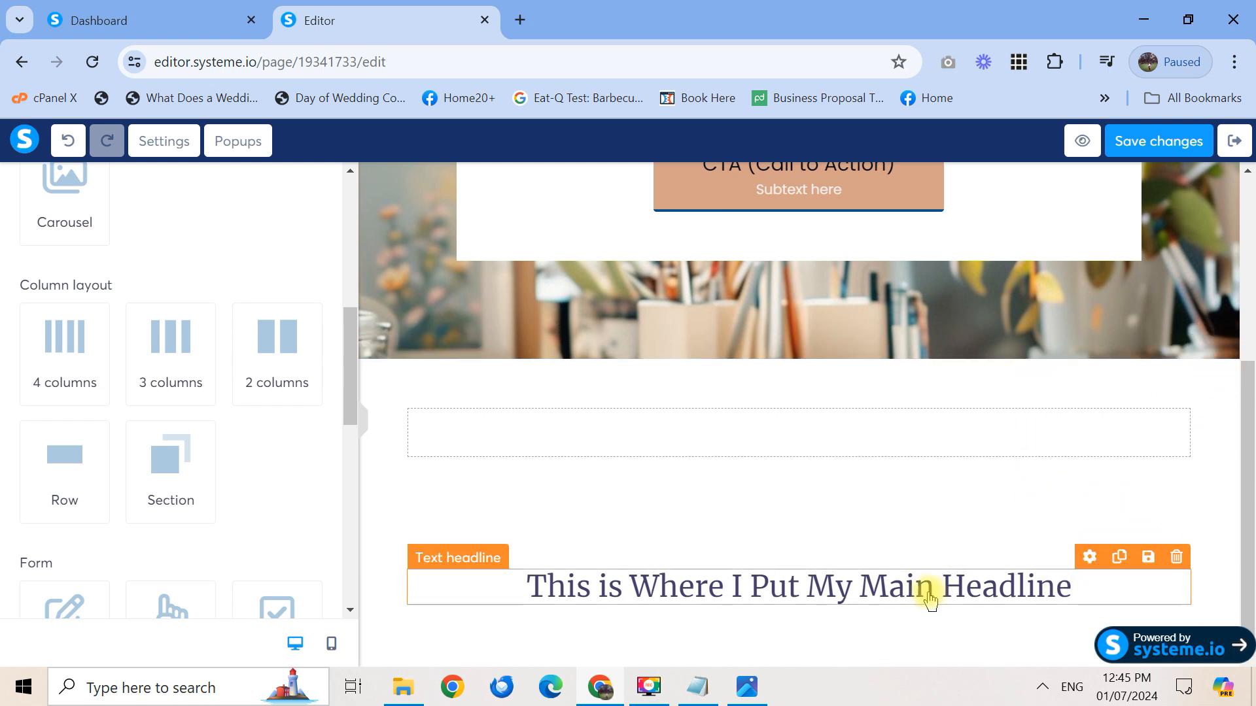
left_click_drag(1097, 571, 1013, 457)
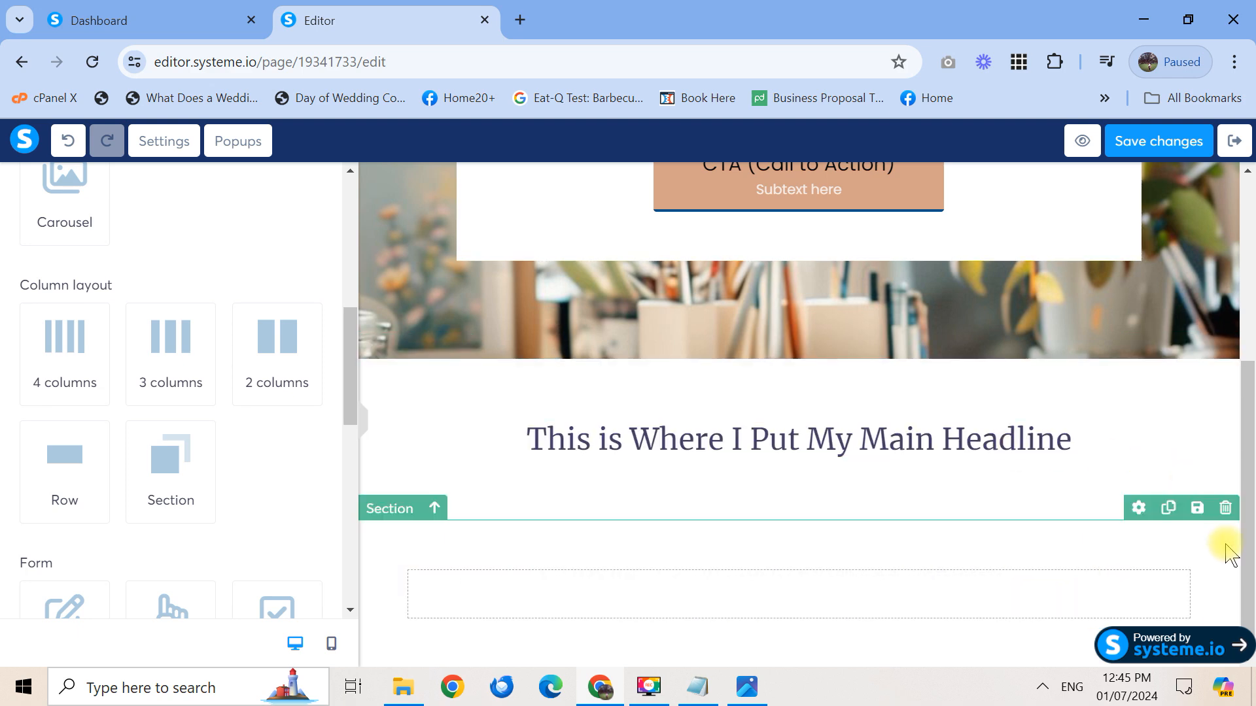
left_click(1225, 508)
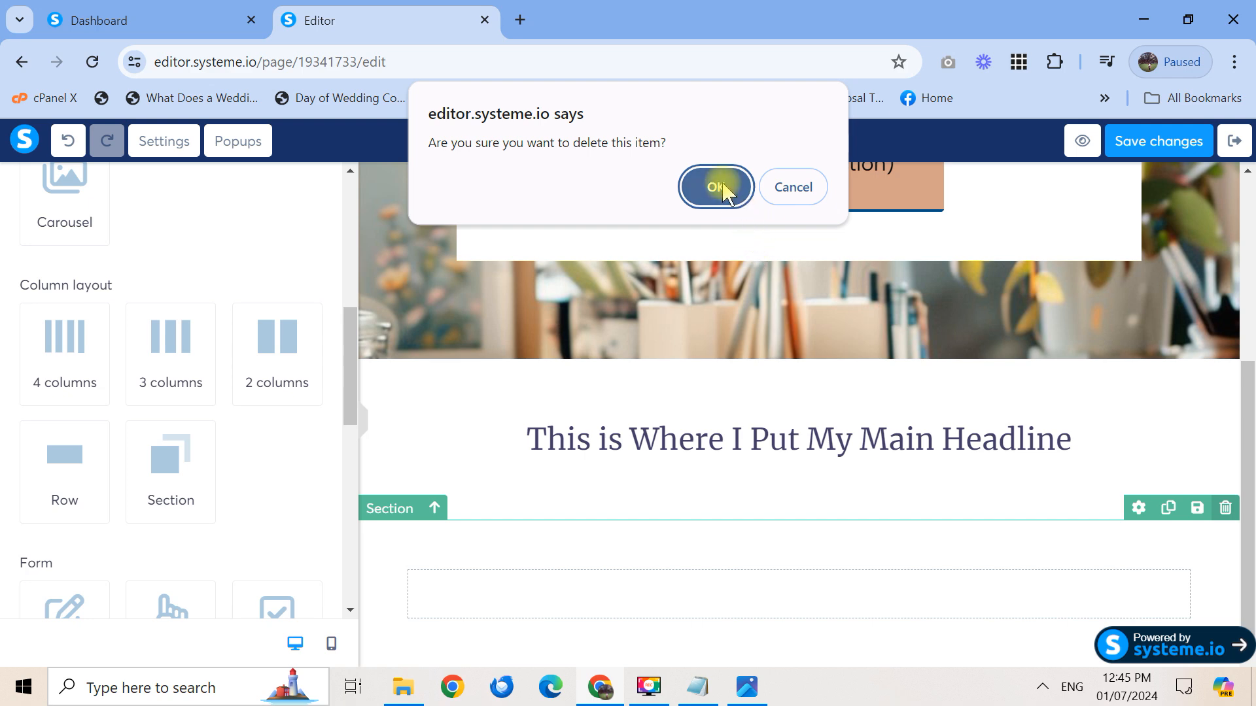
left_click(716, 187)
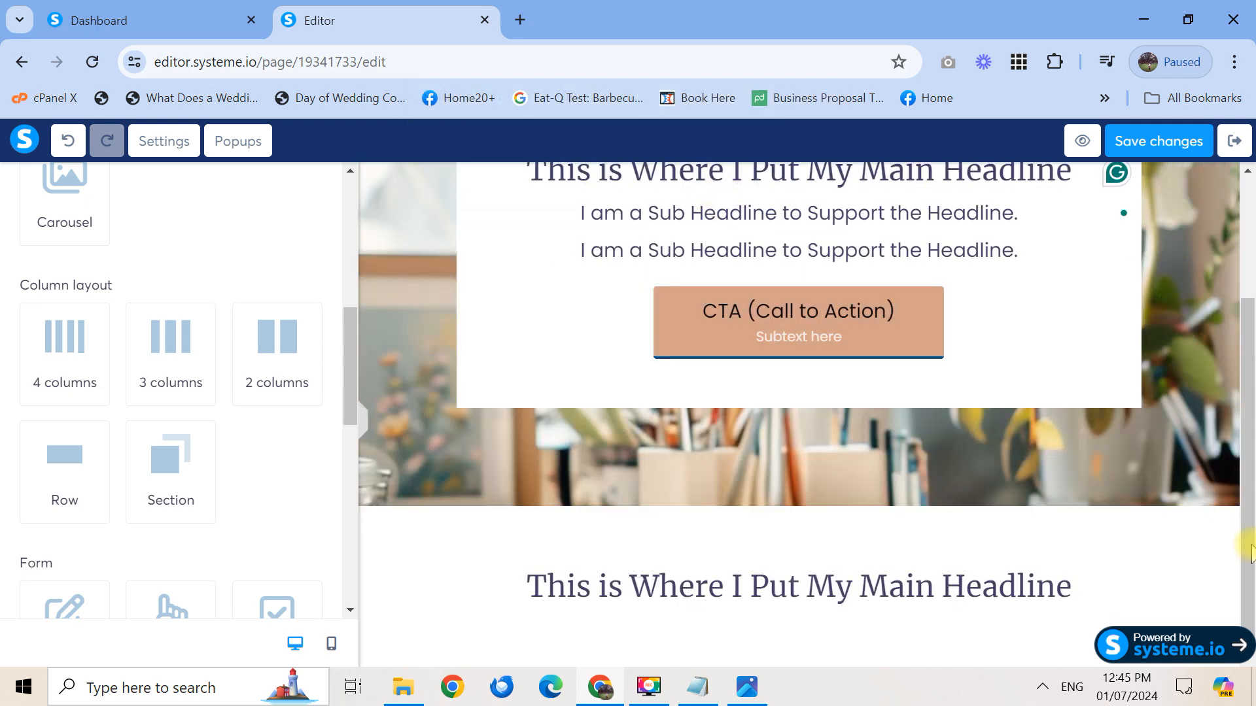
Replace the copied headline's text with 'As Seen On...'
left_click(1013, 590)
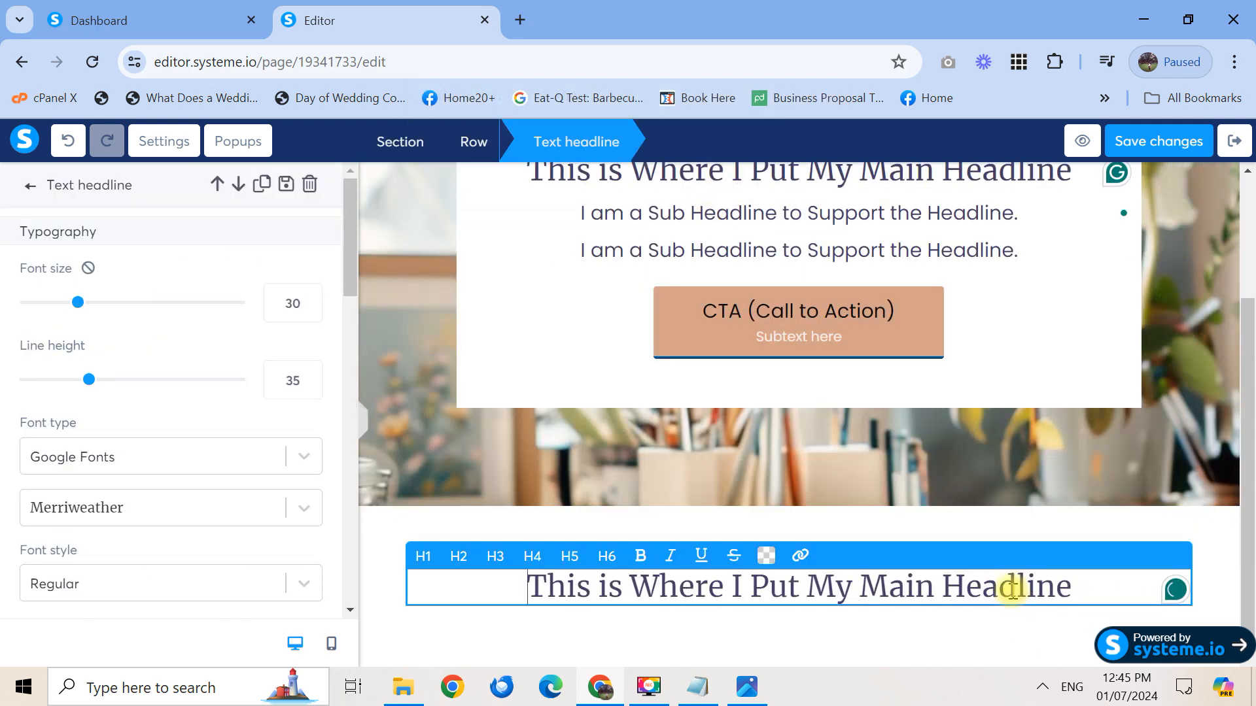
triple_click(1013, 590)
type("As")
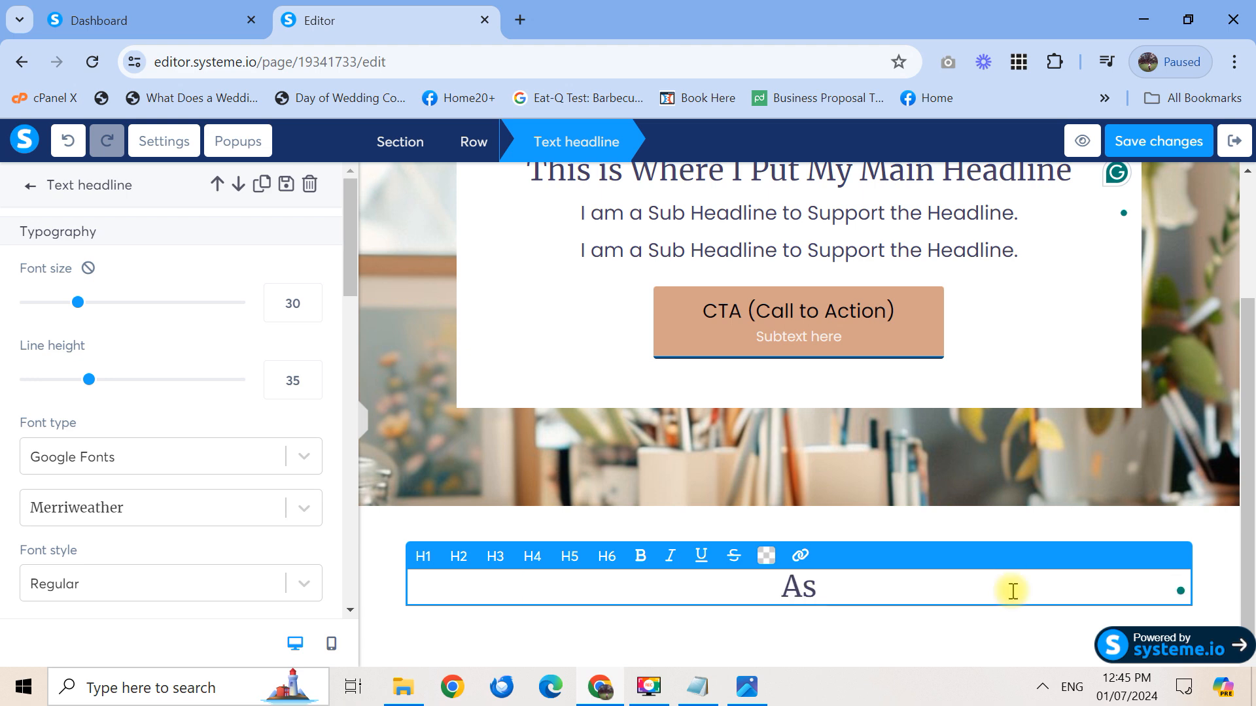
type(" Seen ON")
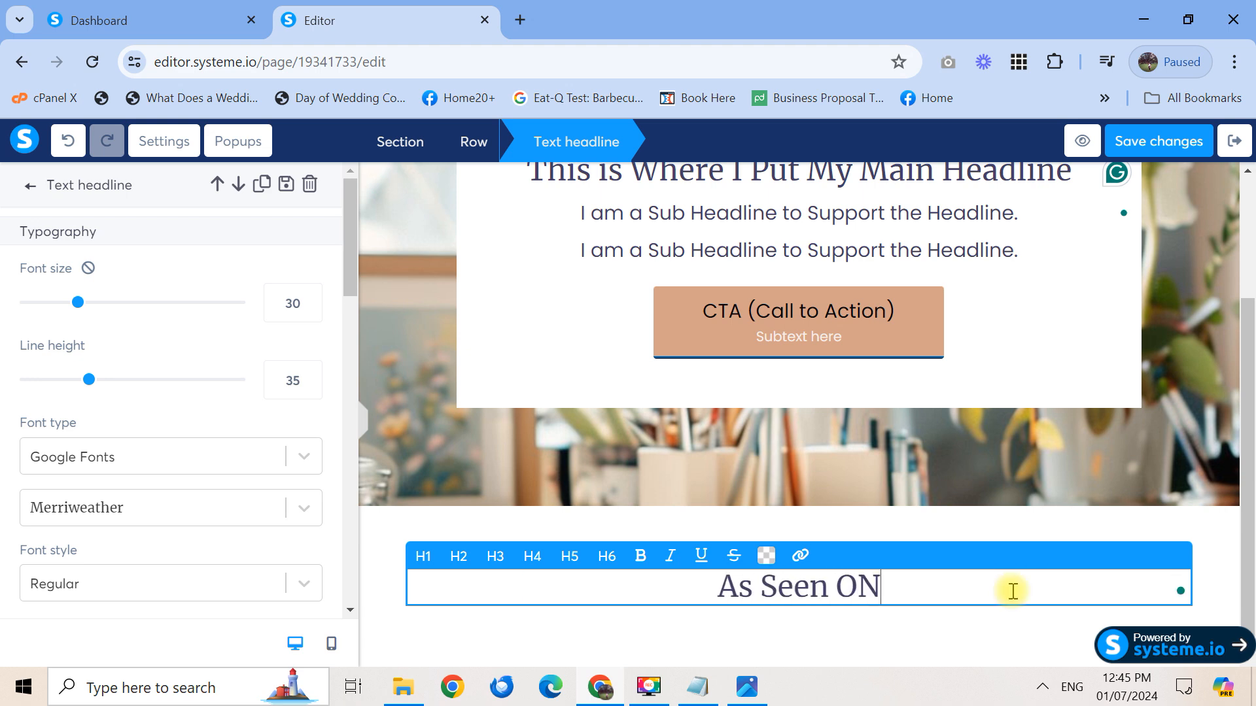
key("BackSpace")
type("n...")
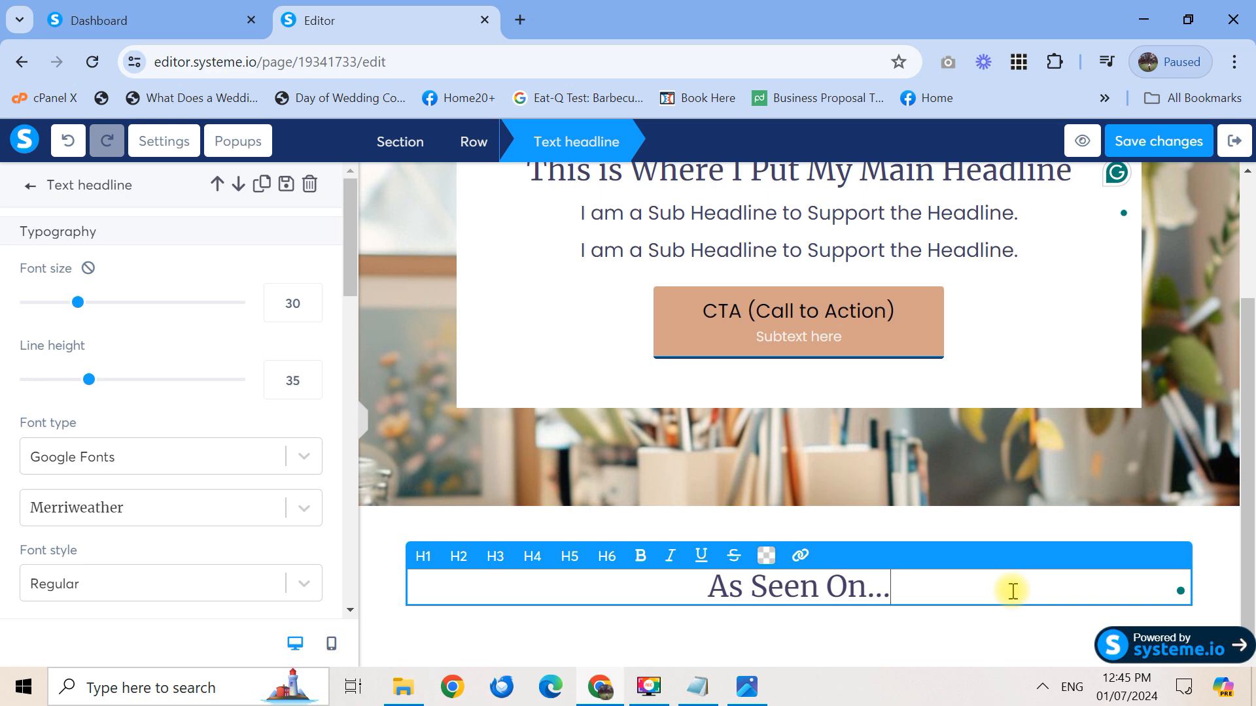
key("Escape")
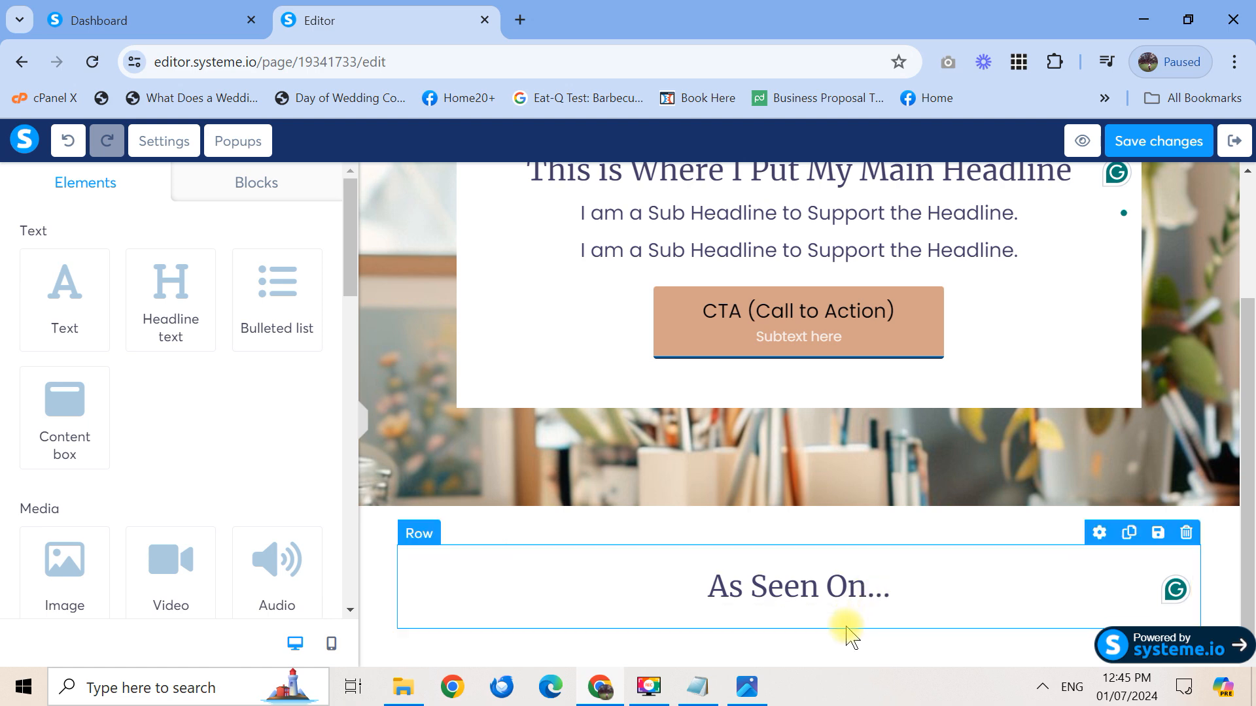
Add a four-column row under 'As Seen On...' with an Image element in the first column
left_click_drag(346, 282, 347, 434)
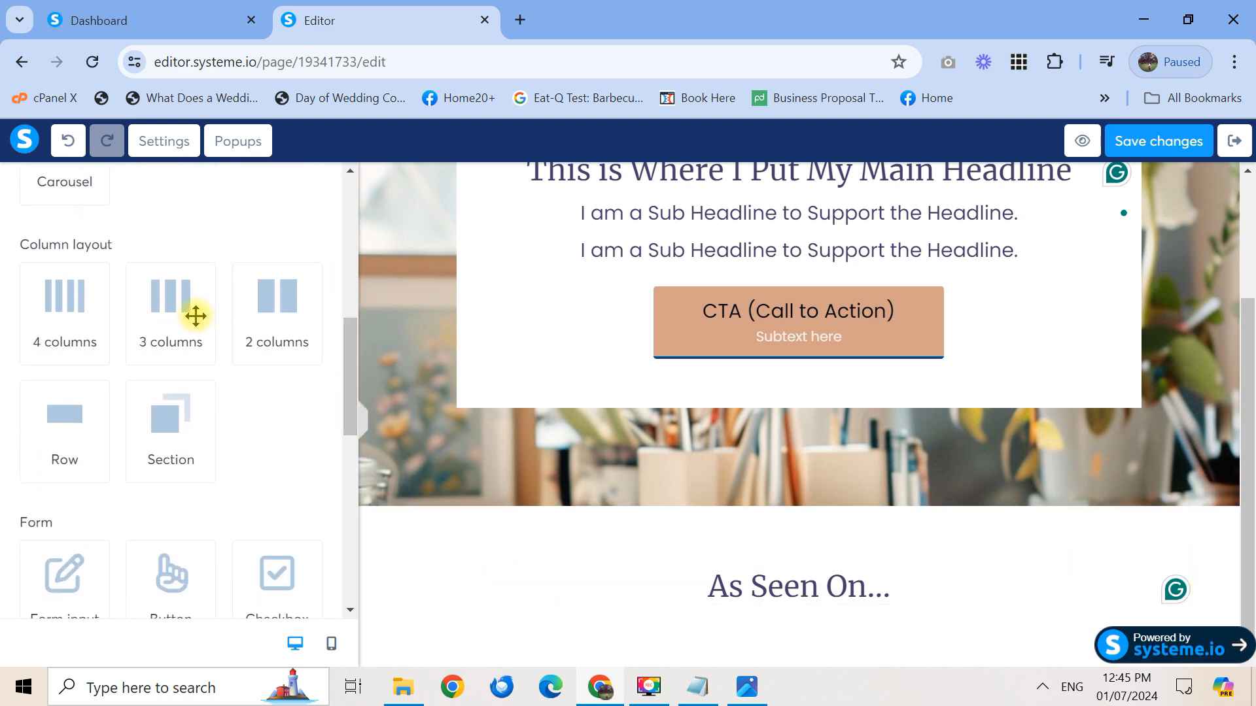
left_click_drag(76, 305, 770, 614)
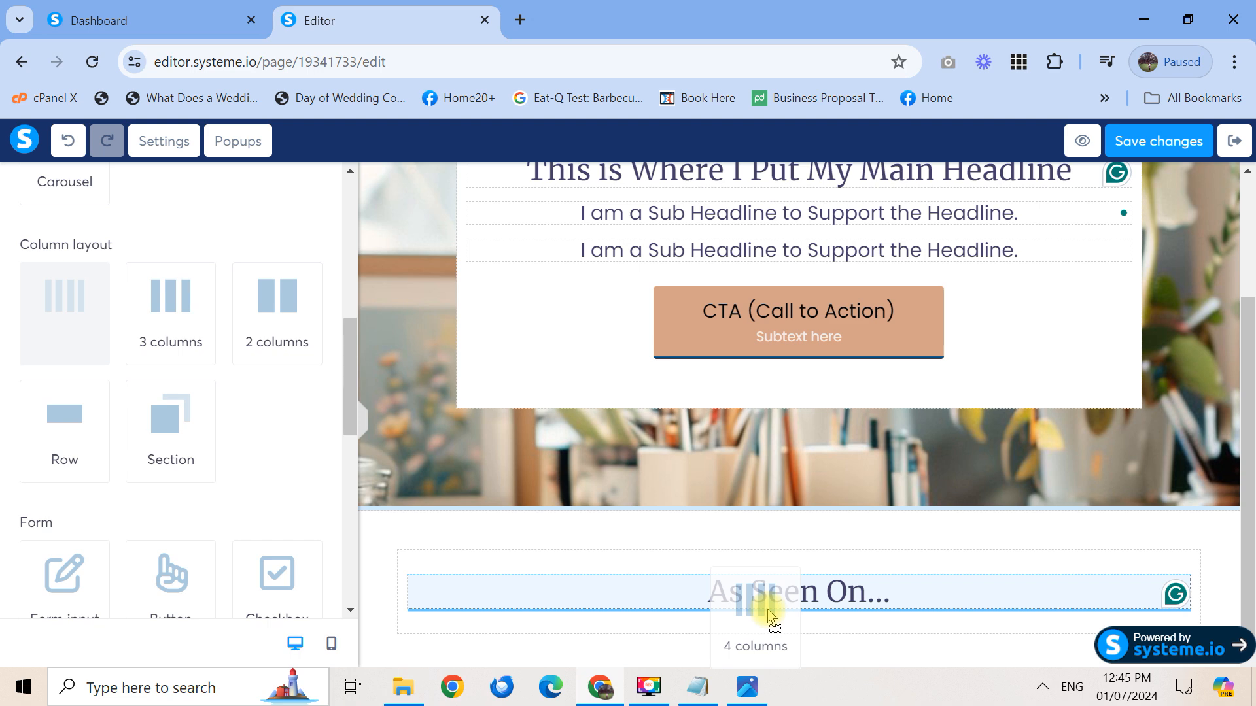
left_click_drag(769, 615, 769, 615)
left_click_drag(340, 191, 353, 301)
left_click_drag(65, 331, 502, 571)
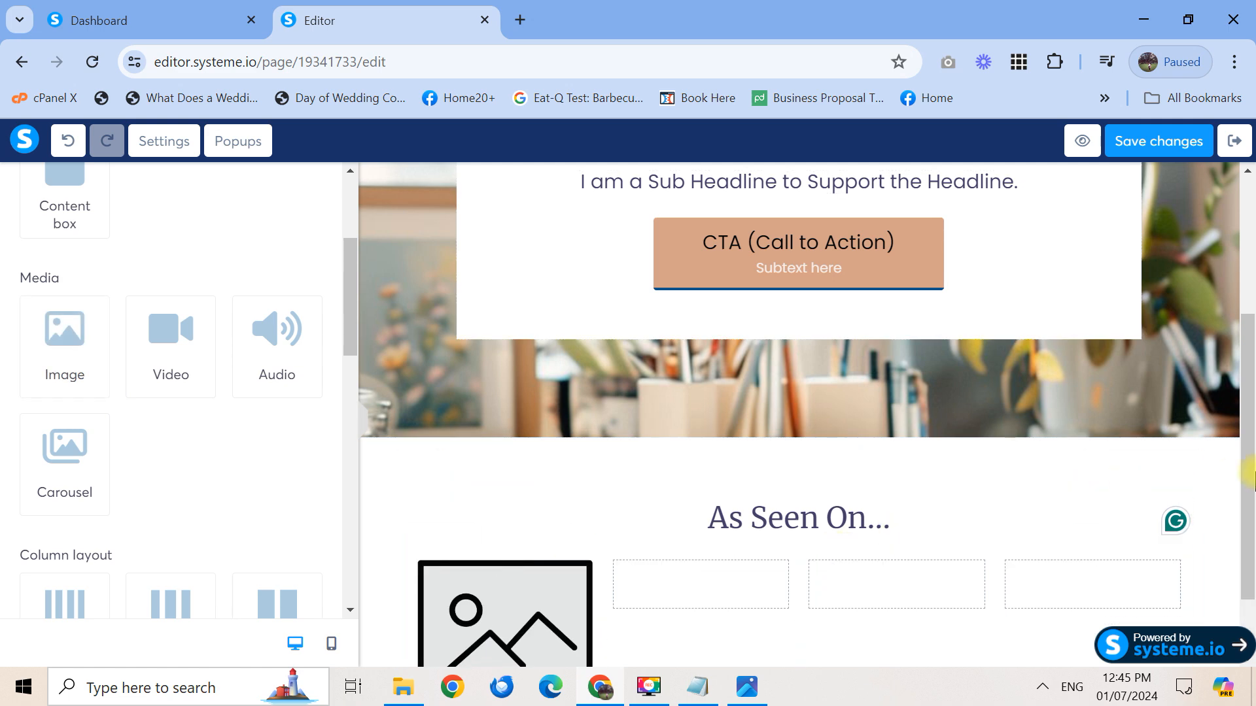
scroll(431, 559, "down", 2)
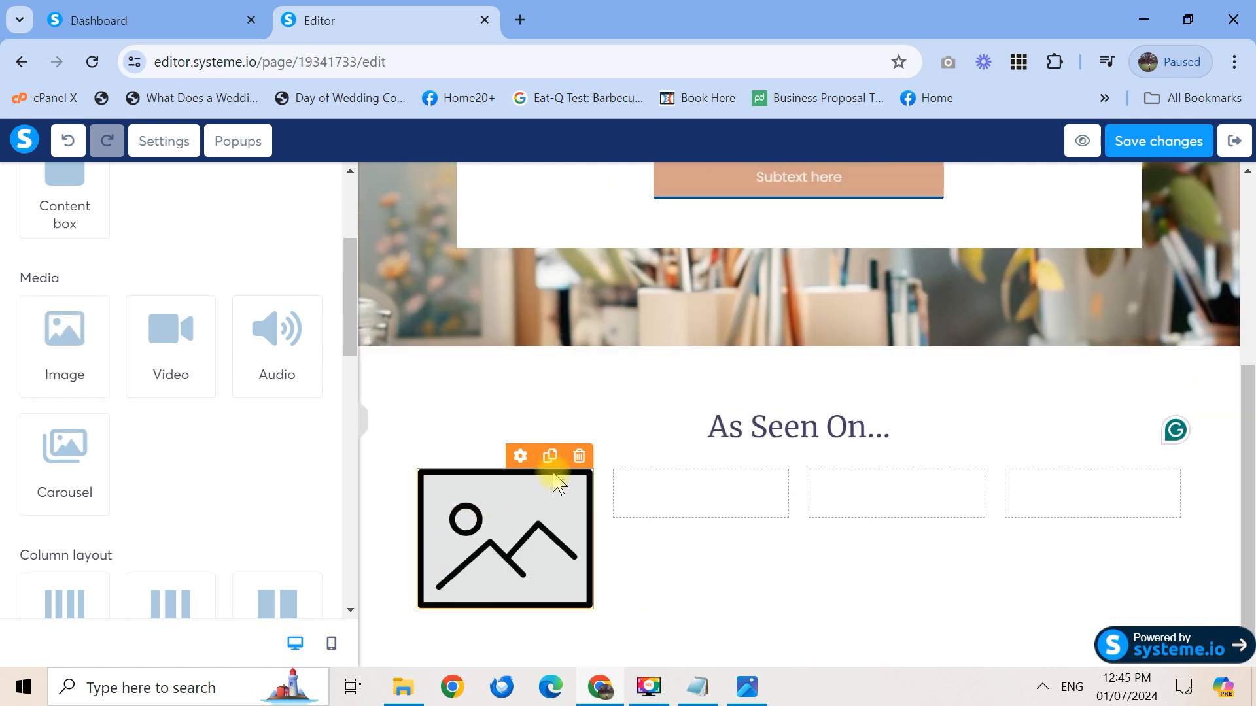
Duplicate the image placeholder into the second, third and fourth columns
left_click(550, 456)
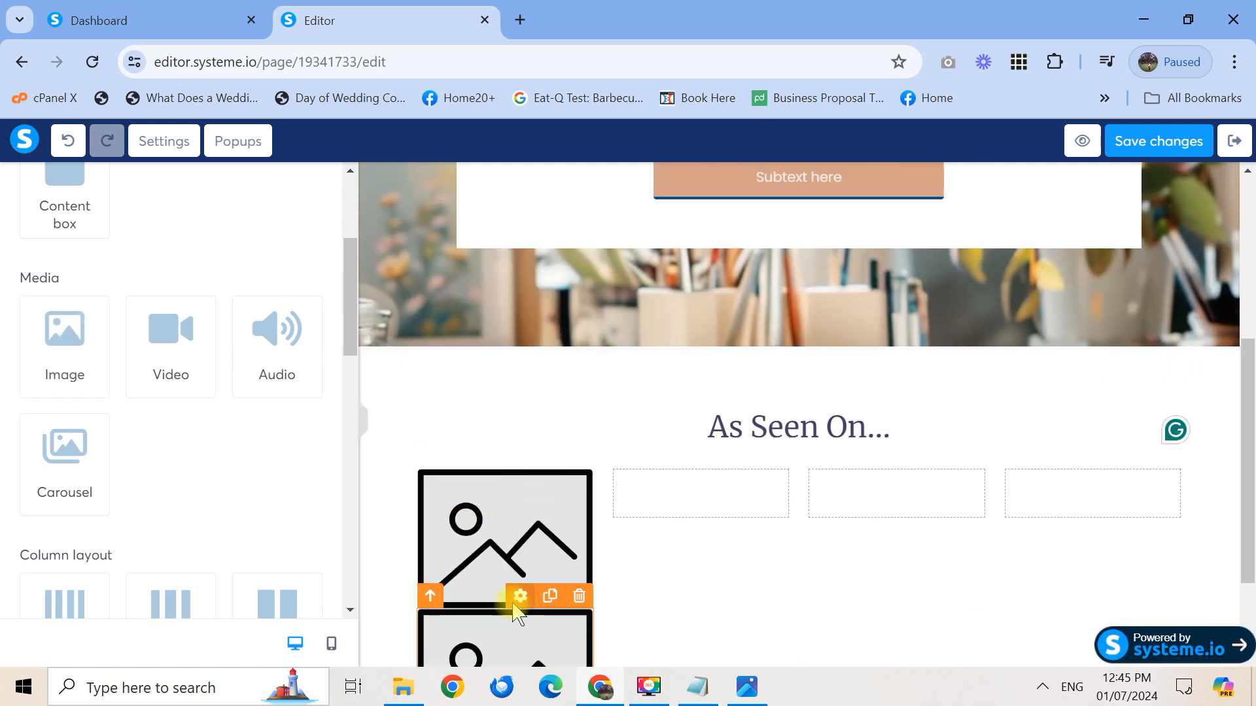
left_click_drag(518, 600, 729, 493)
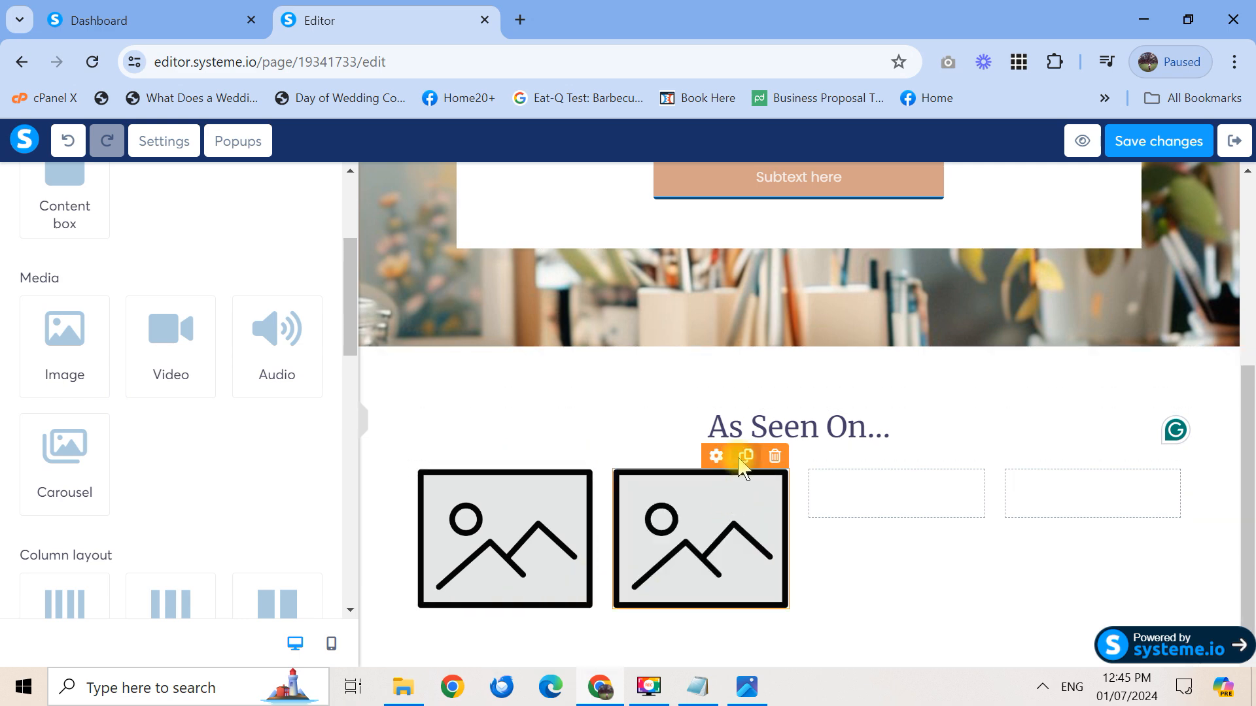
left_click(746, 456)
left_click_drag(720, 598, 908, 482)
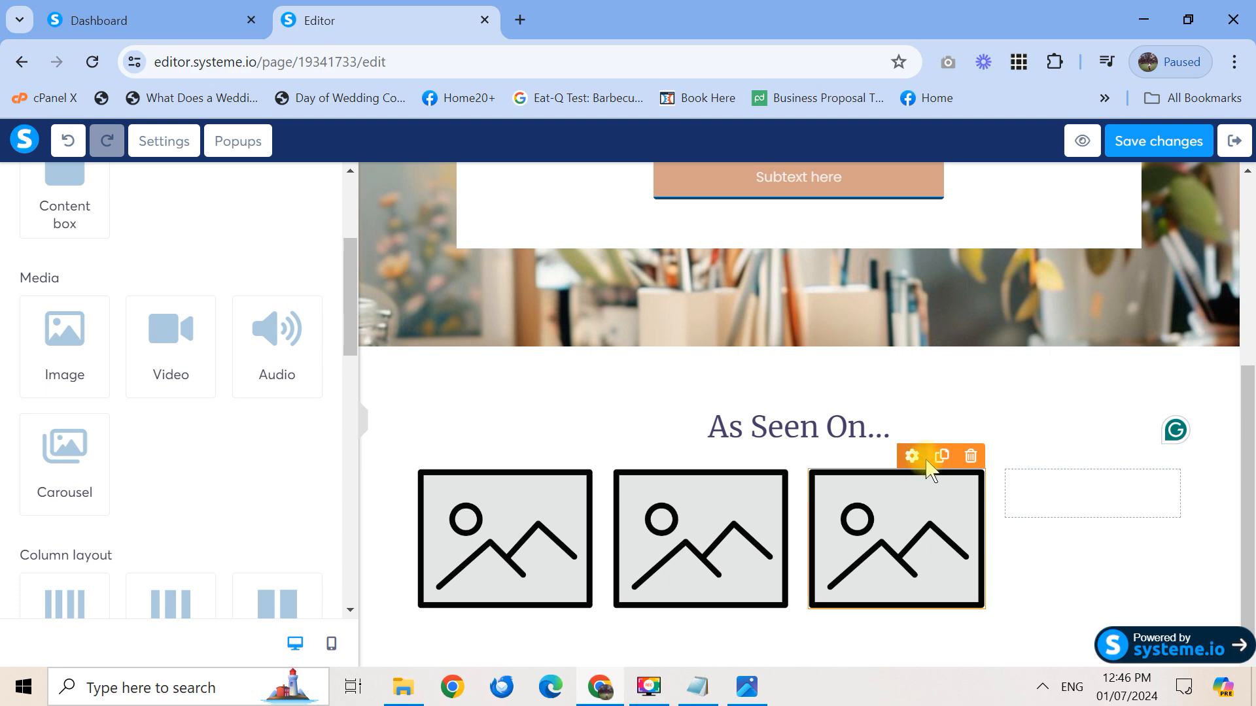
left_click(939, 458)
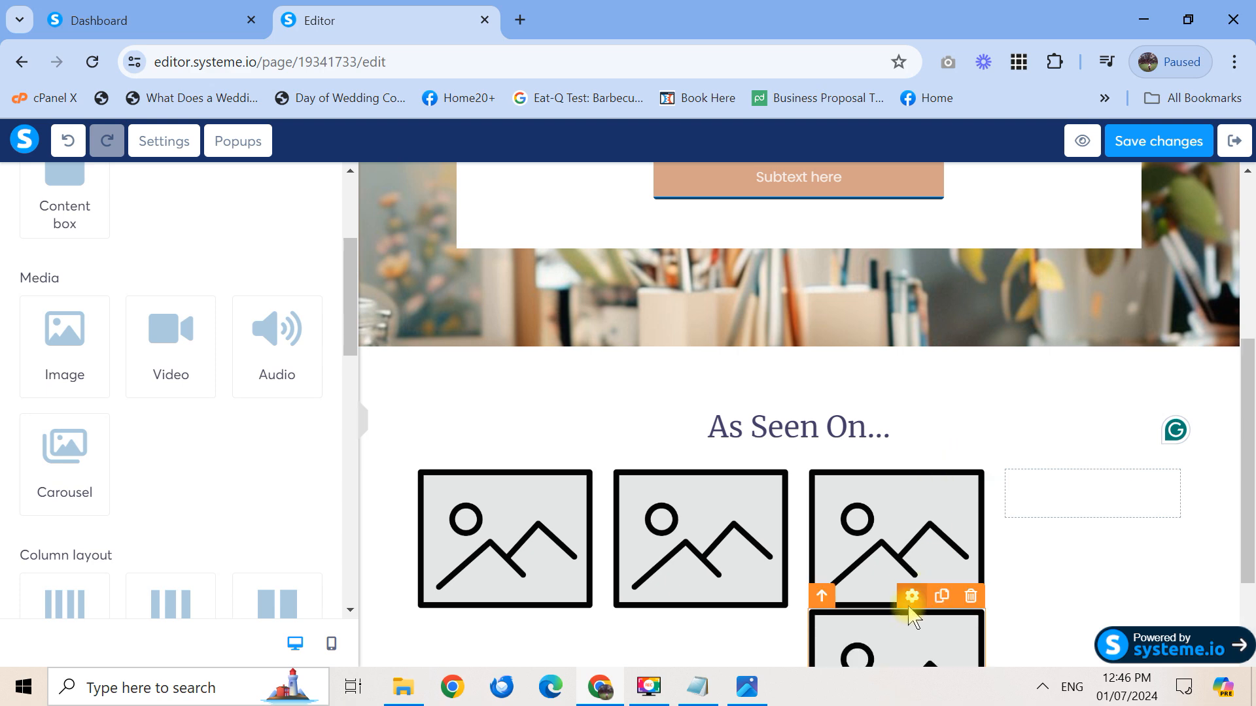
left_click_drag(914, 617, 1106, 494)
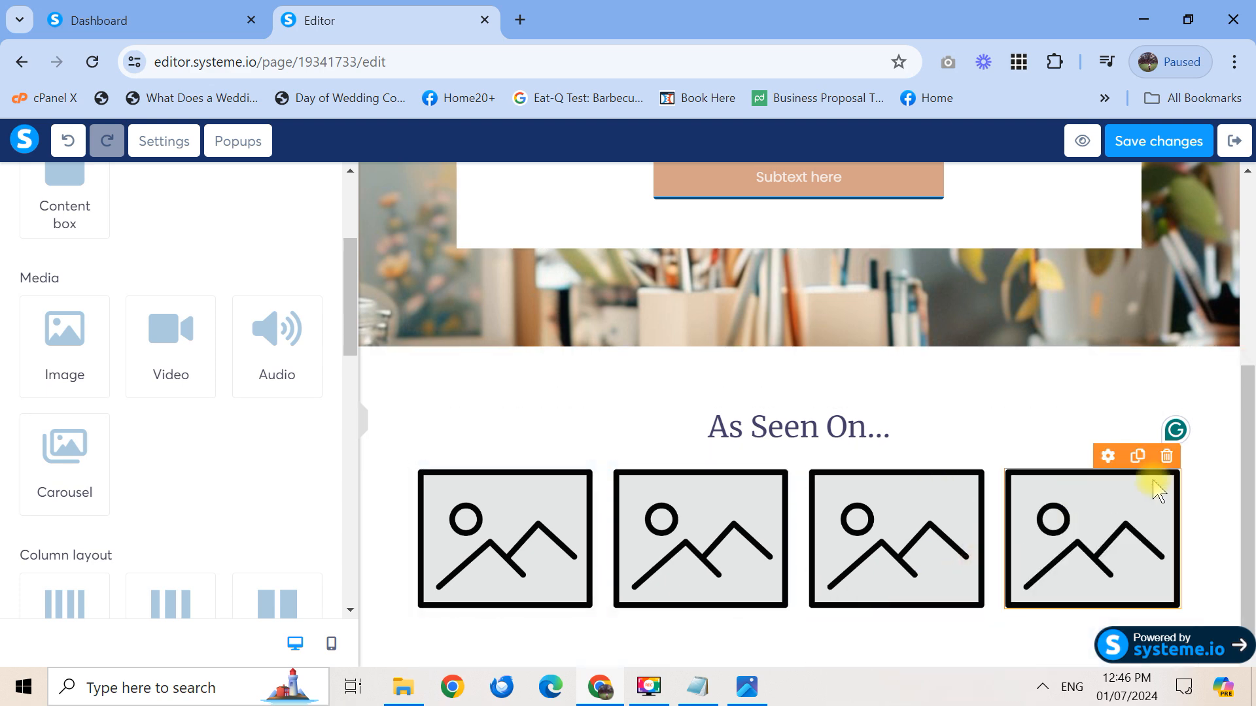
left_click(508, 579)
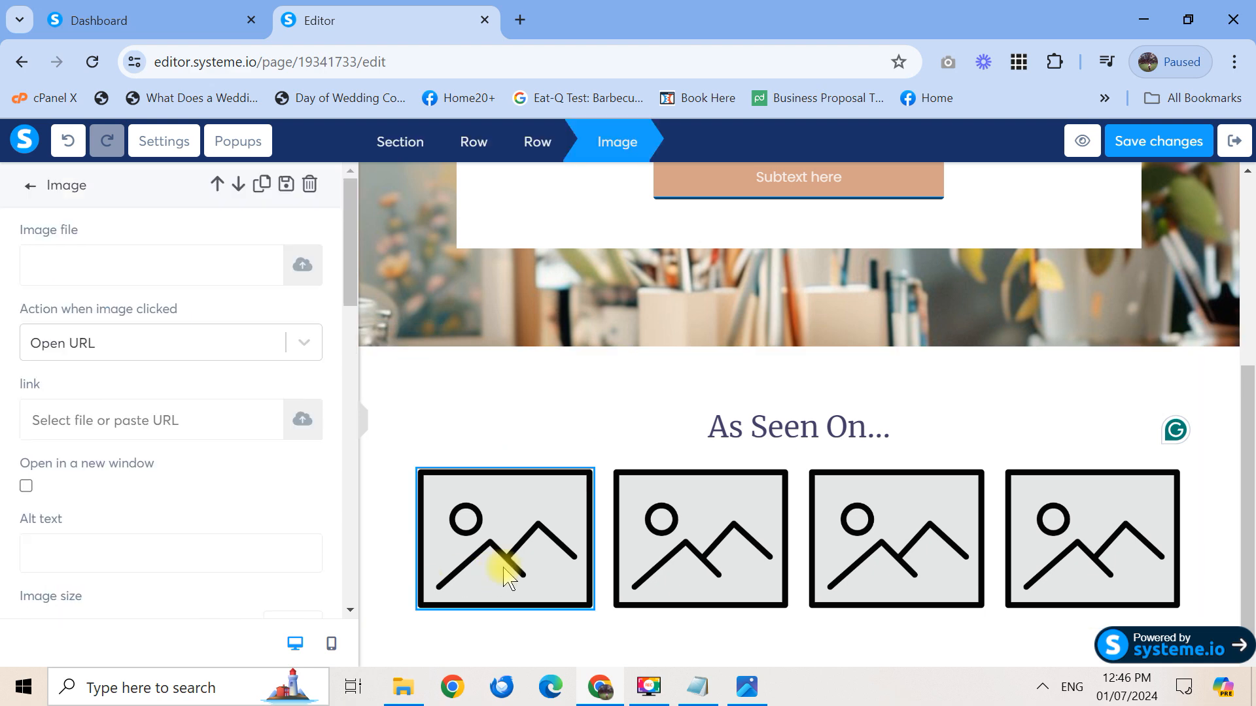
Fill the first image placeholder with the previously uploaded LOGO1.png
left_click(303, 264)
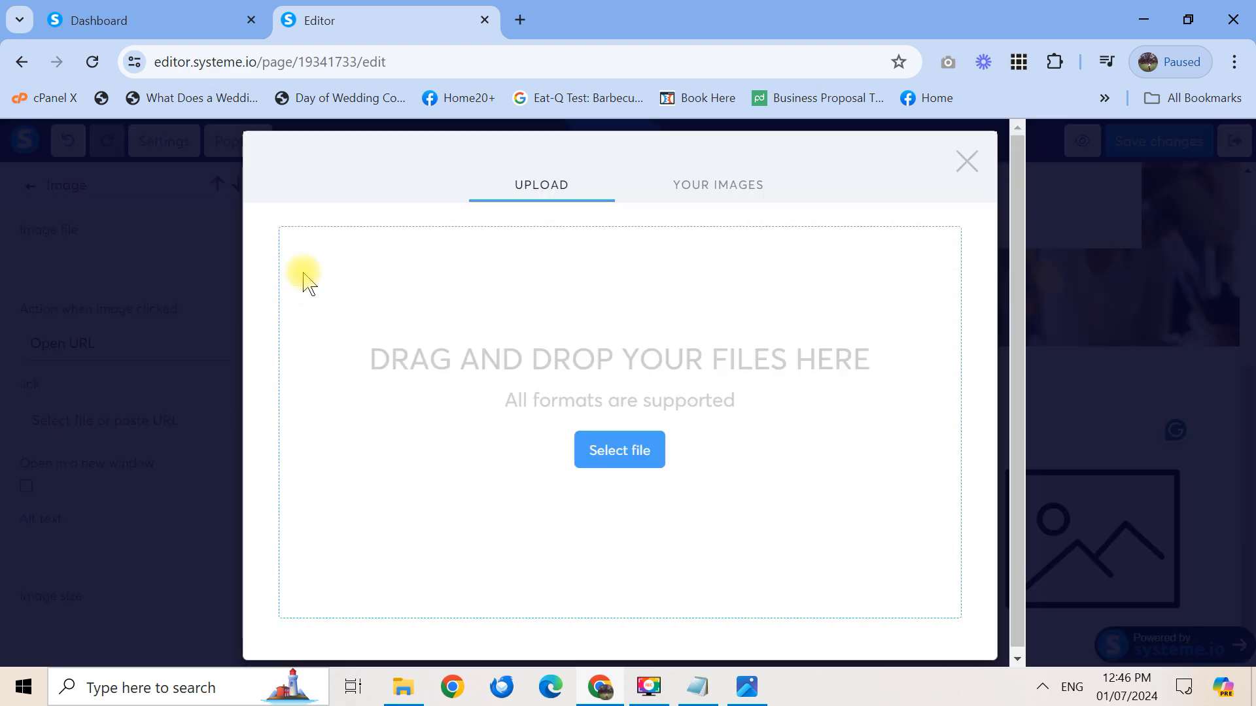
left_click(719, 190)
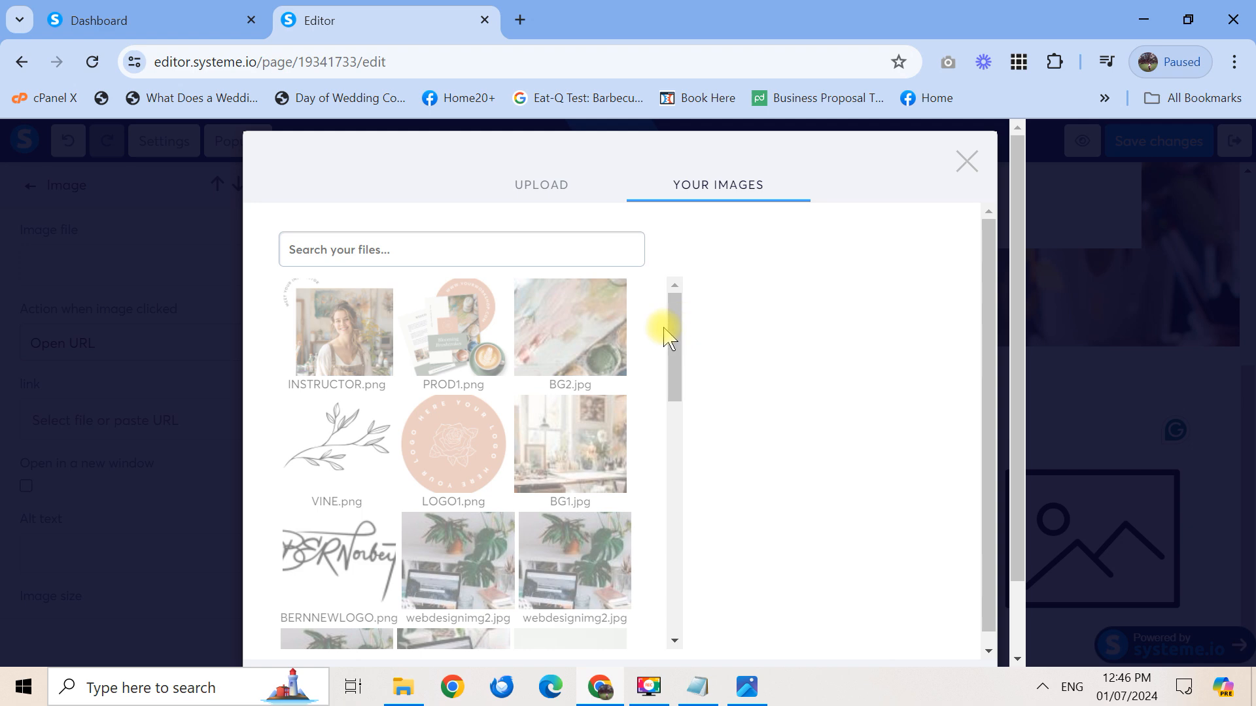
left_click_drag(667, 333, 673, 372)
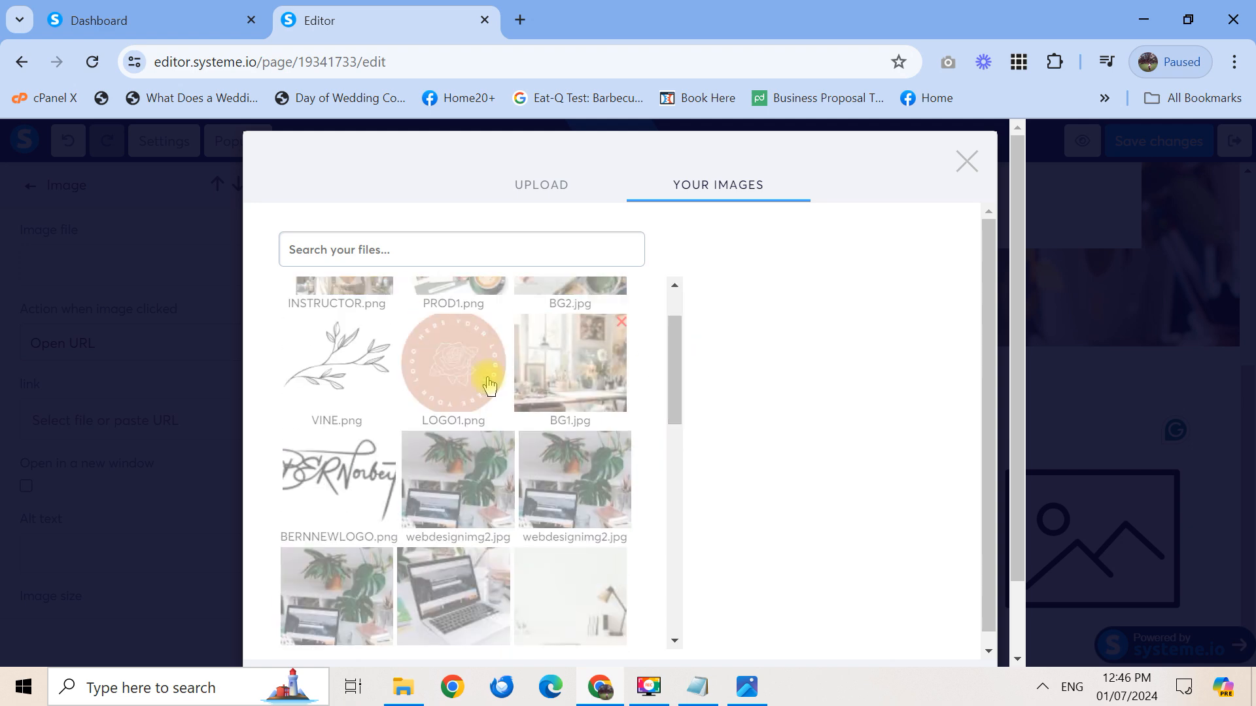
left_click(453, 375)
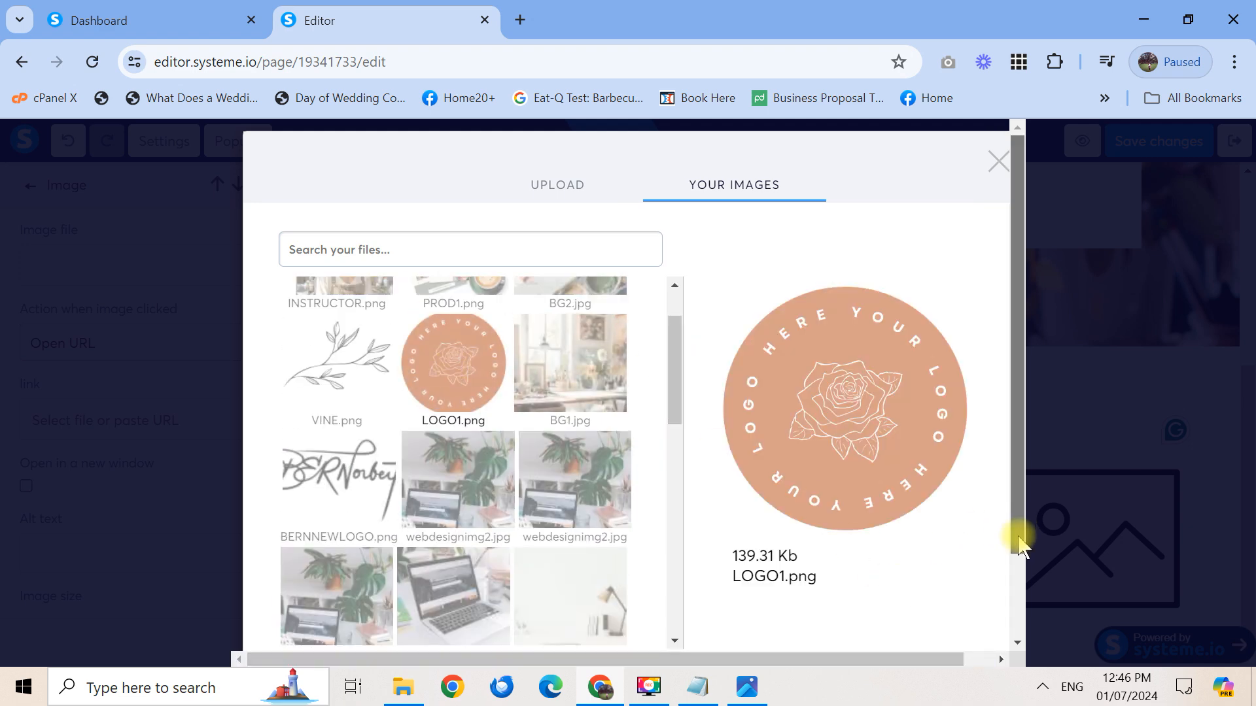
left_click_drag(1019, 533, 1016, 628)
left_click_drag(673, 281, 673, 235)
left_click(950, 600)
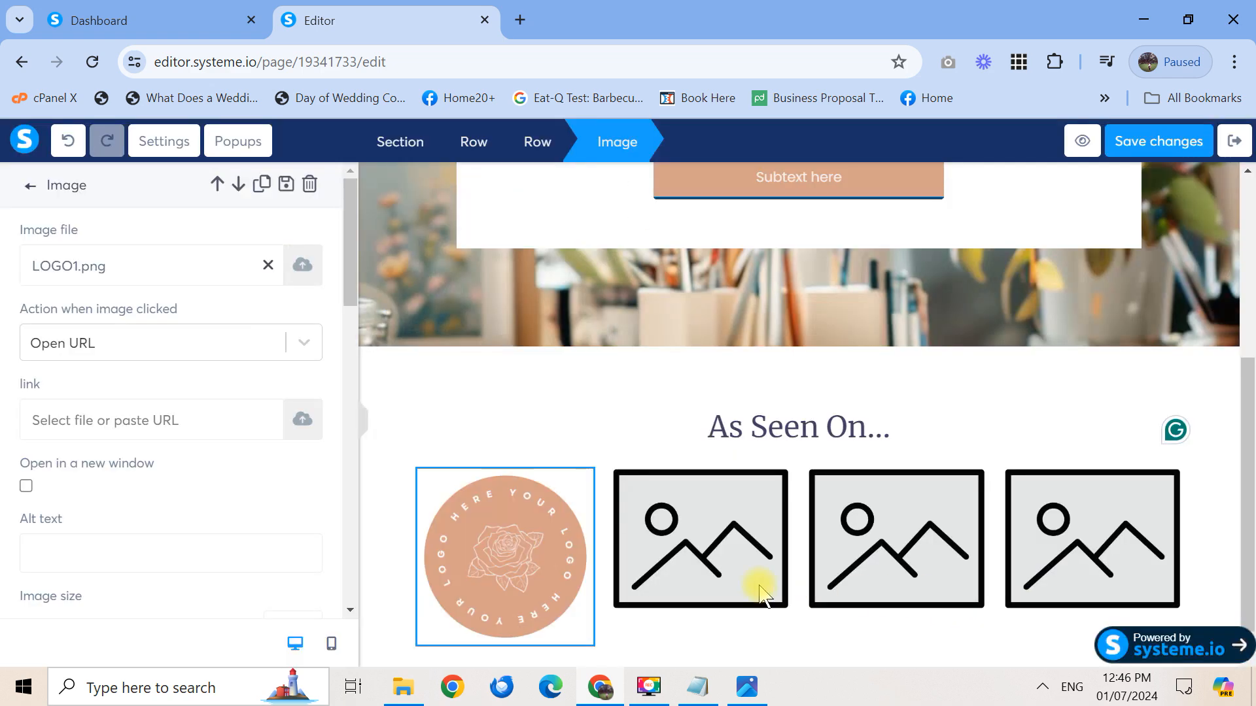
left_click(708, 557)
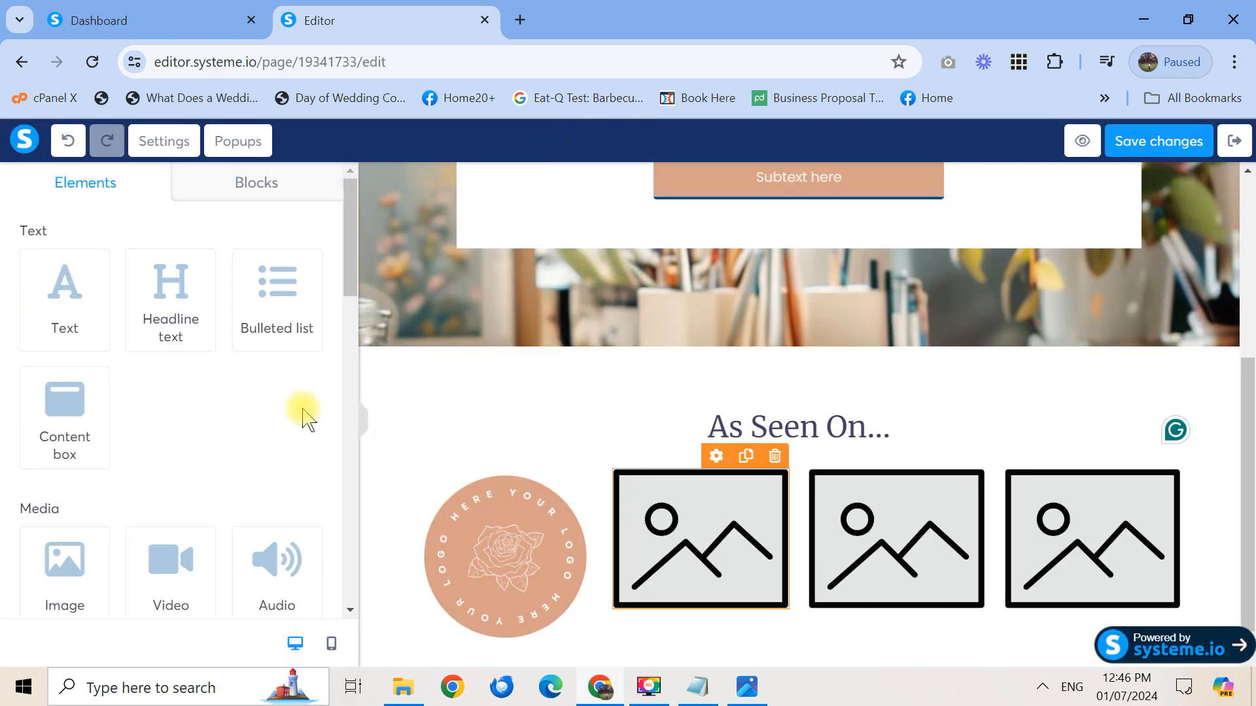
Upload GoalsandKitsOfficialLogo.png from Documents > AFFILIATE JOURNEY into the second placeholder
left_click(654, 499)
left_click(302, 265)
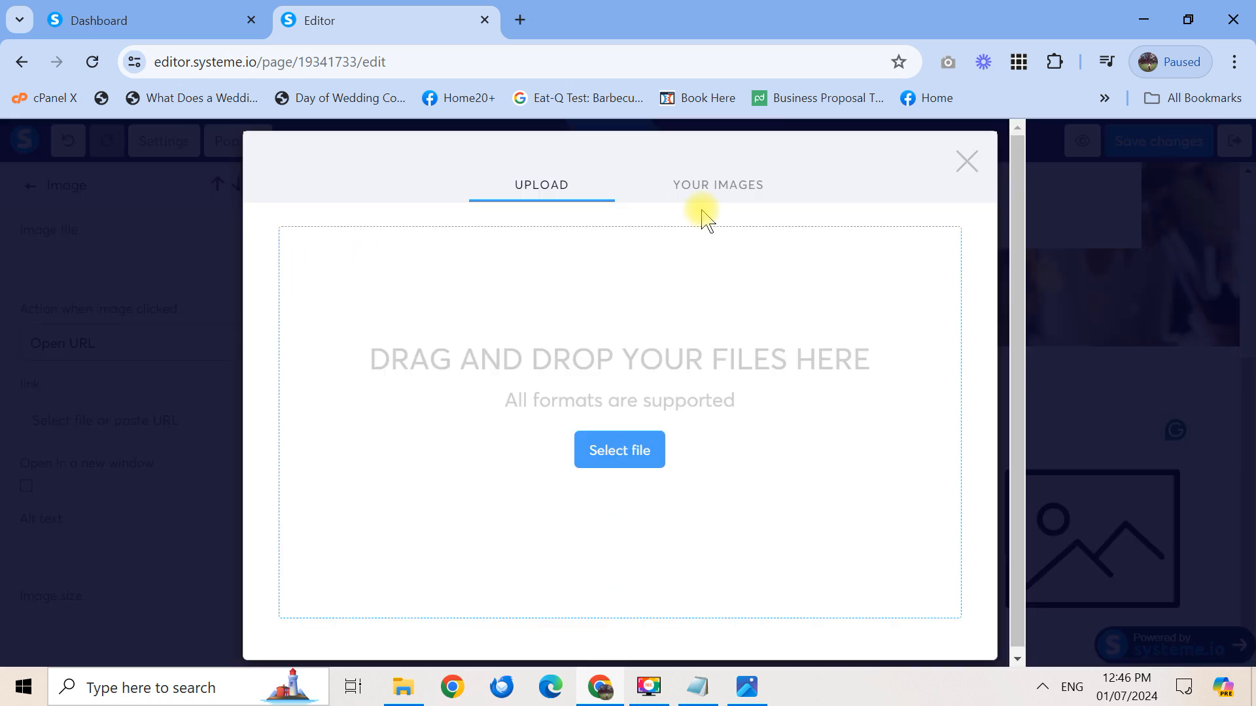
left_click(723, 189)
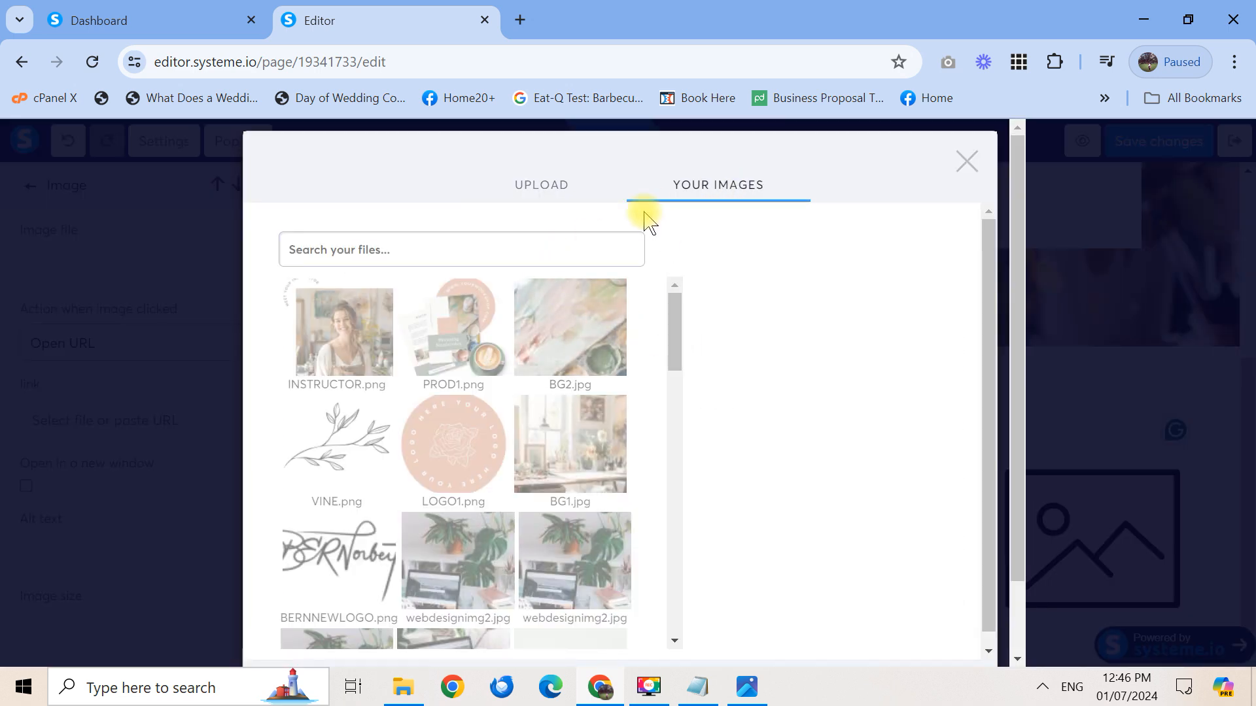
left_click(551, 186)
left_click(621, 449)
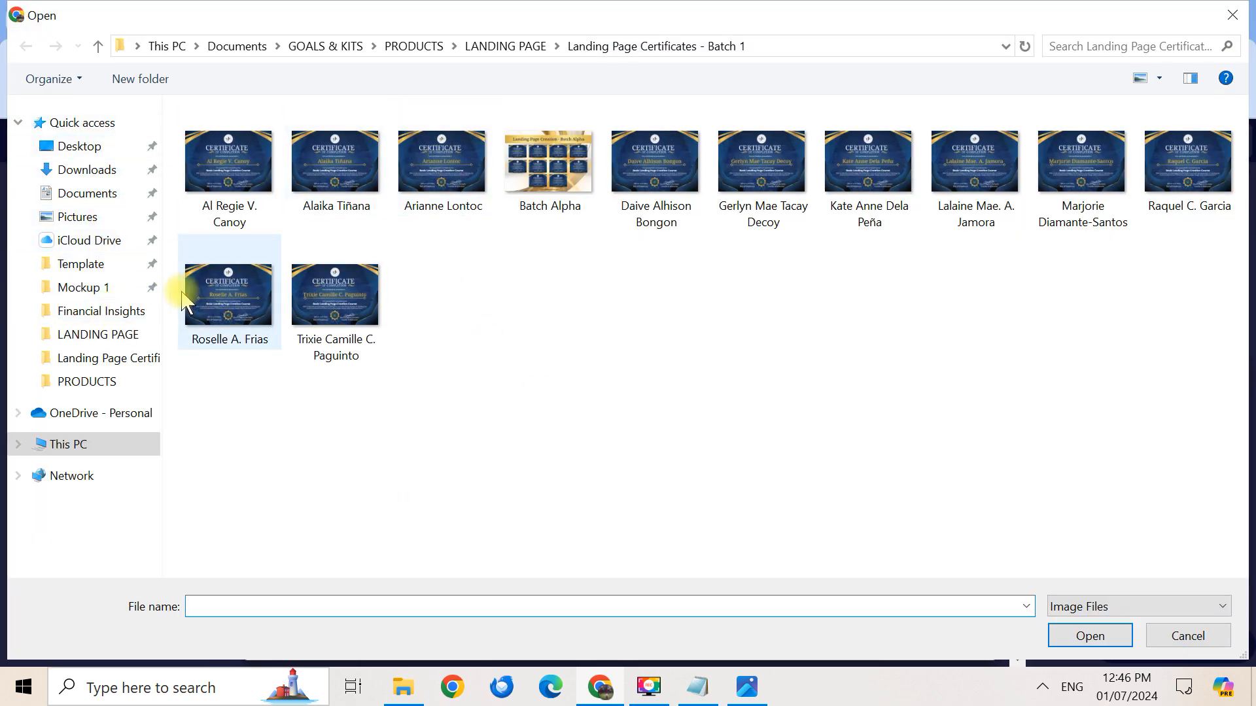
left_click(69, 192)
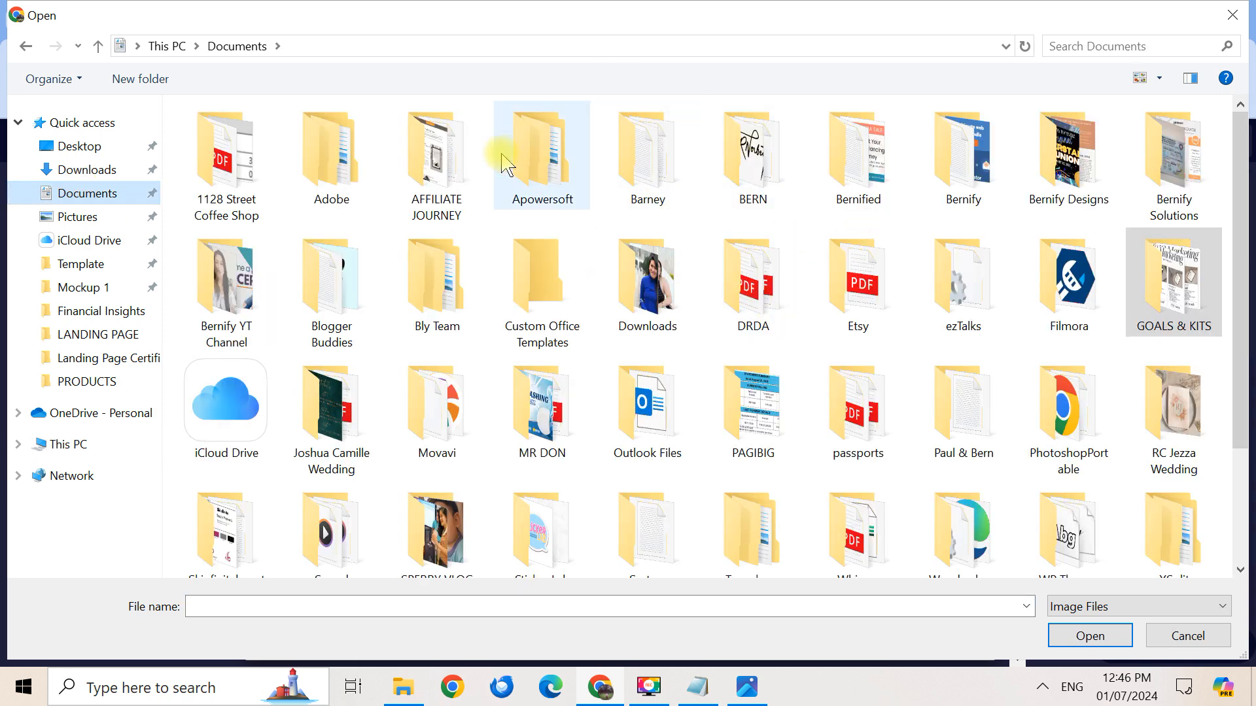
double_click(457, 178)
double_click(1083, 154)
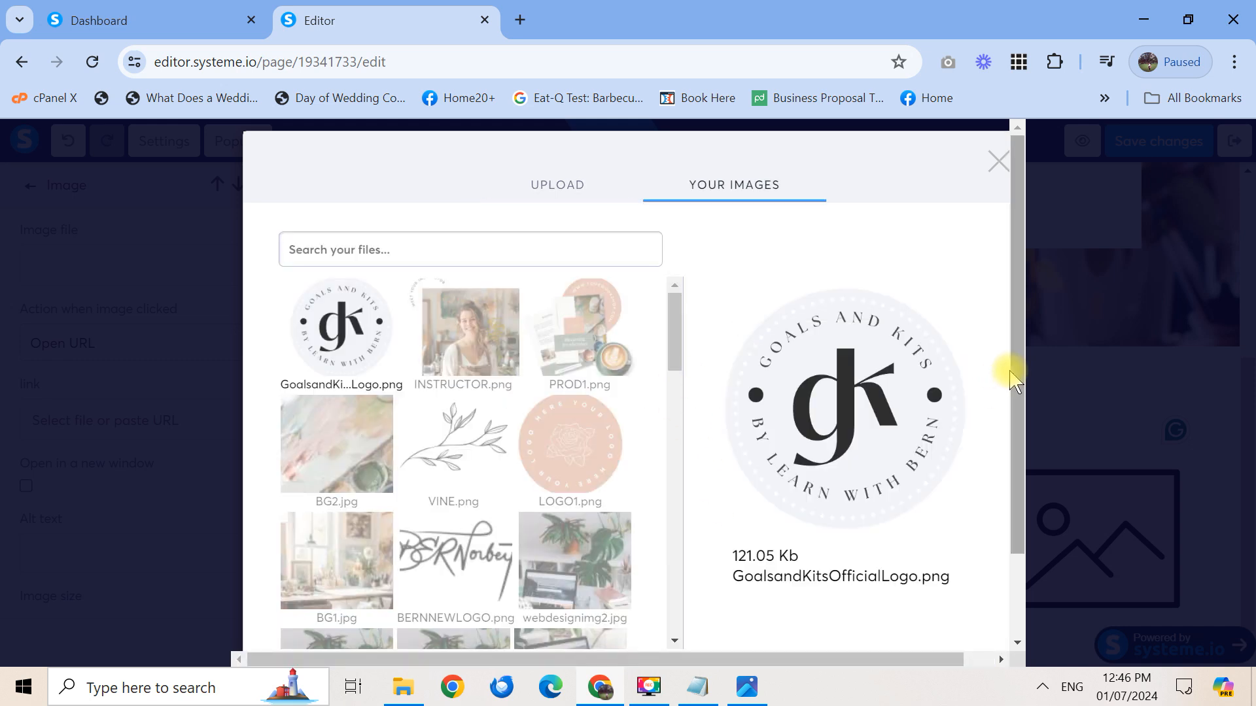
left_click_drag(1012, 380, 1019, 533)
left_click(958, 597)
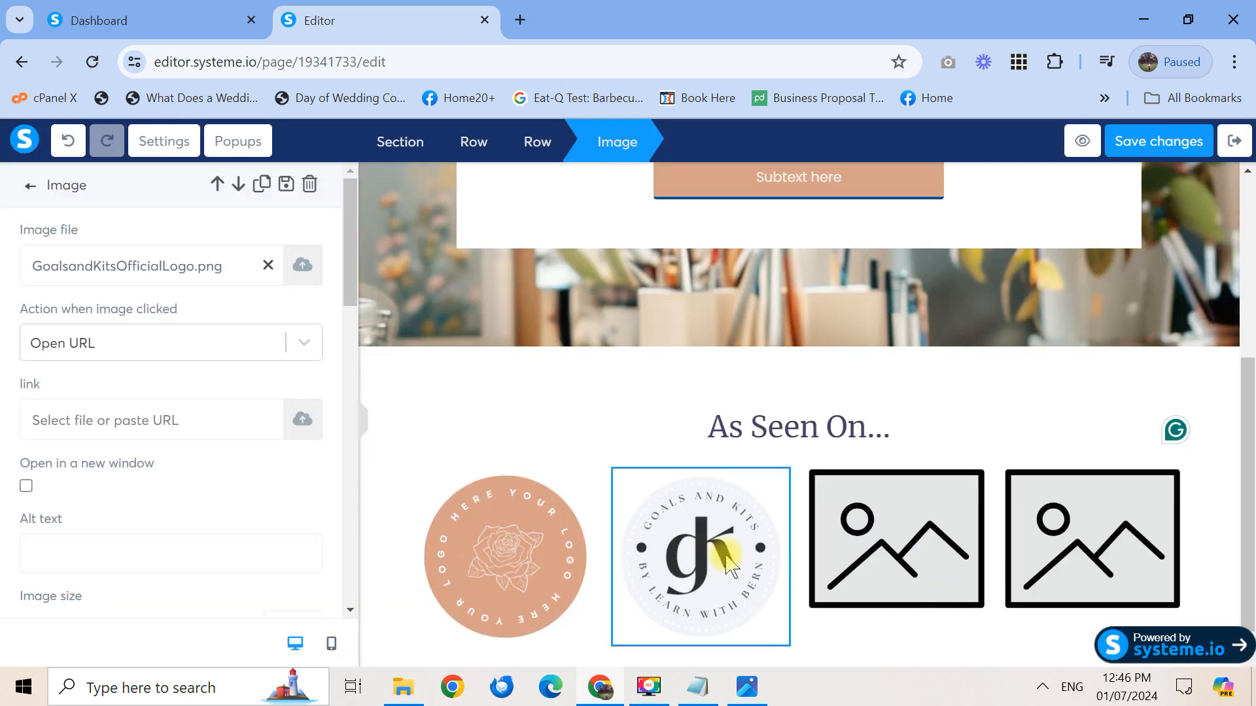
left_click(551, 545)
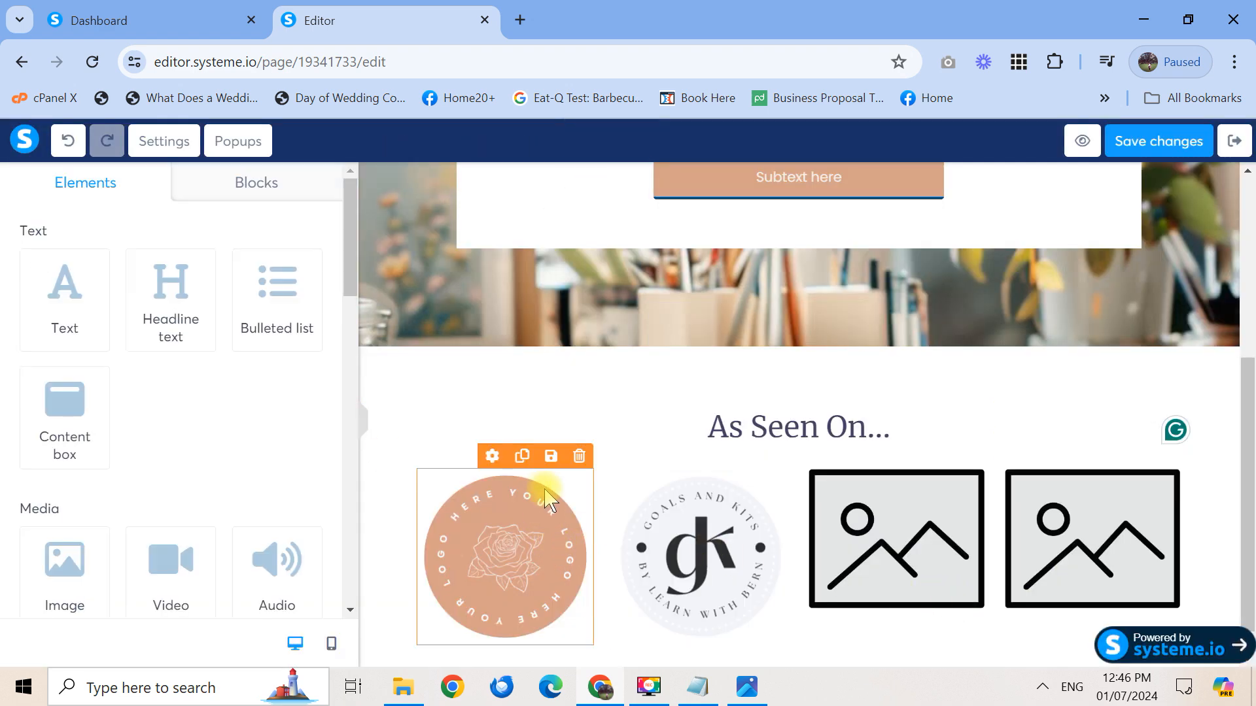
Put LOGO1.png into the third image placeholder
left_click(960, 516)
left_click(959, 540)
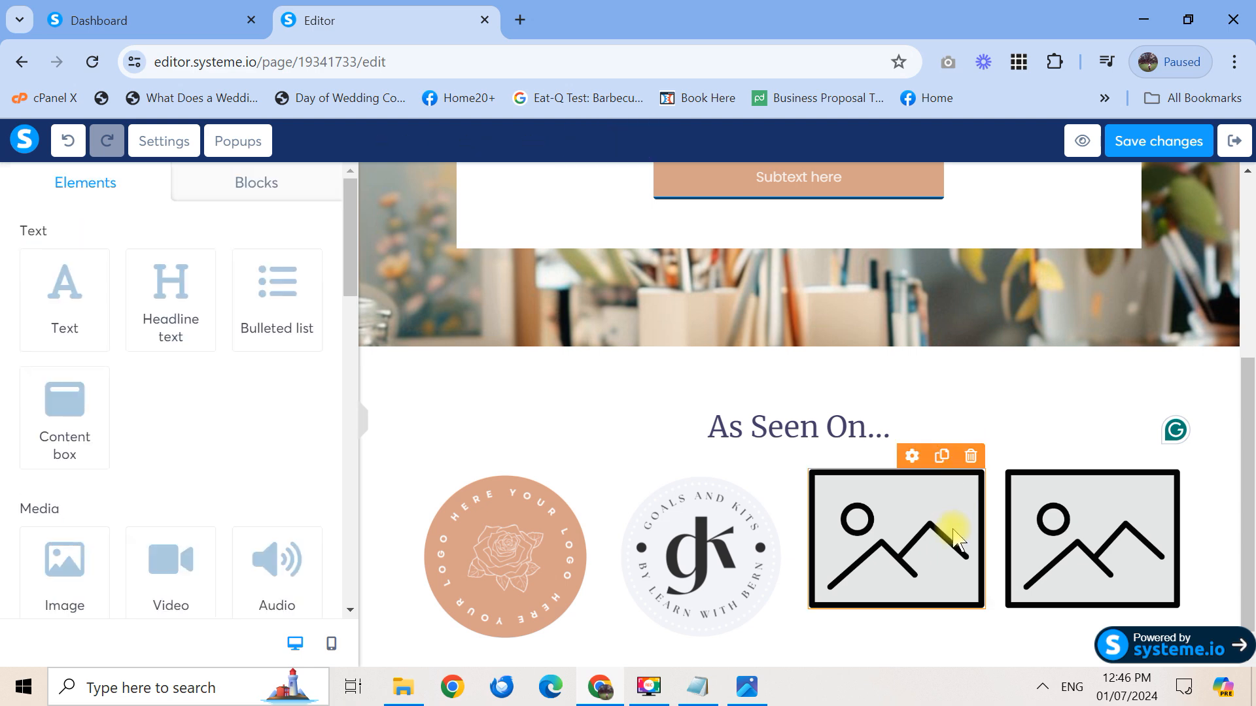
left_click(899, 553)
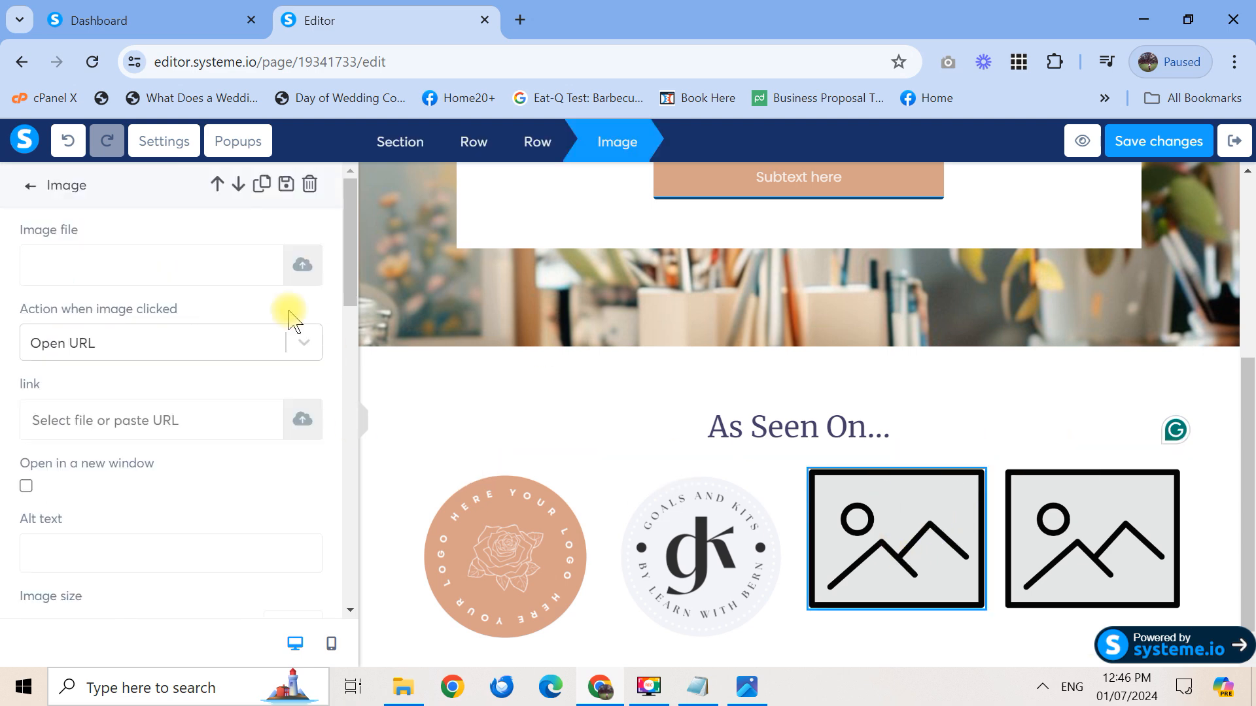
left_click(301, 266)
left_click(717, 191)
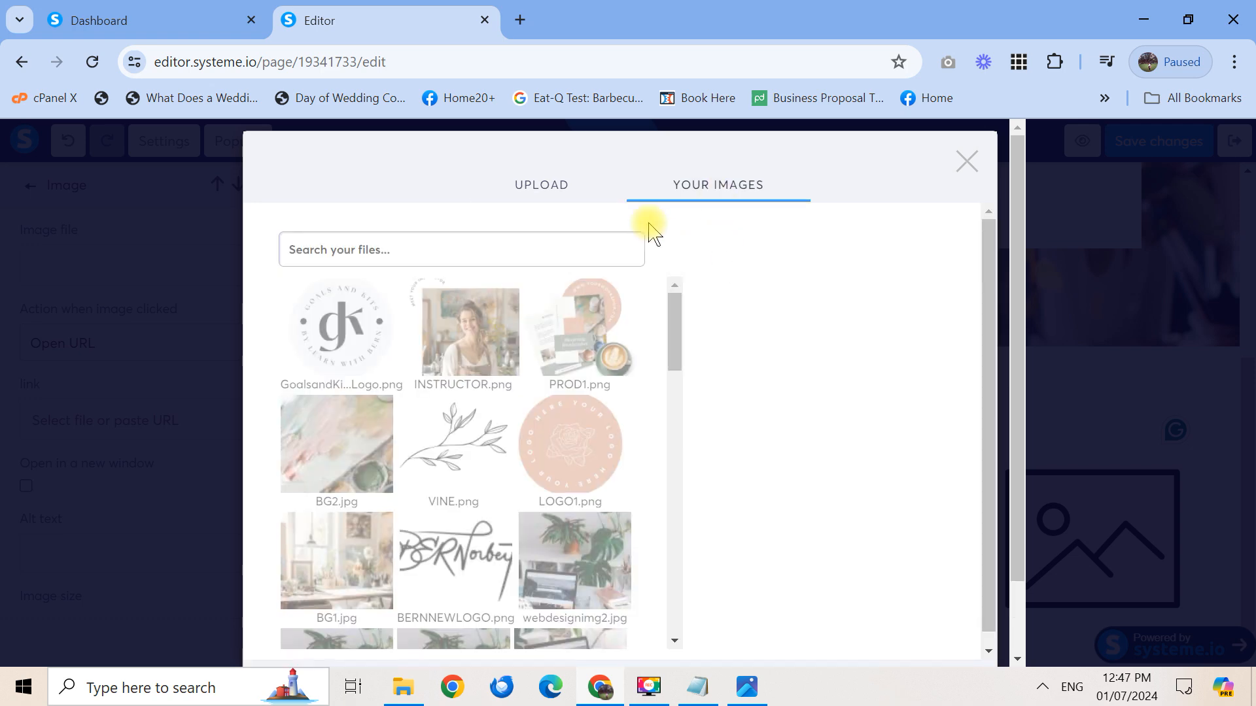
left_click(572, 444)
left_click_drag(1021, 538, 1013, 627)
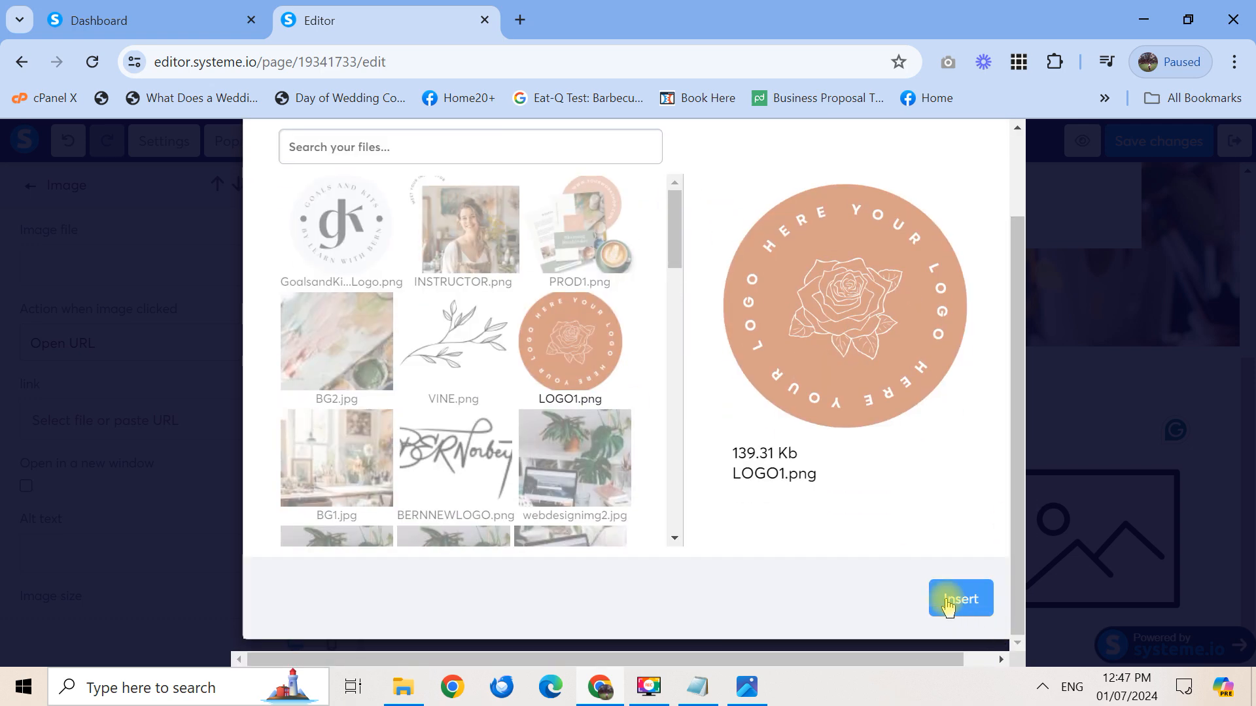
left_click(959, 600)
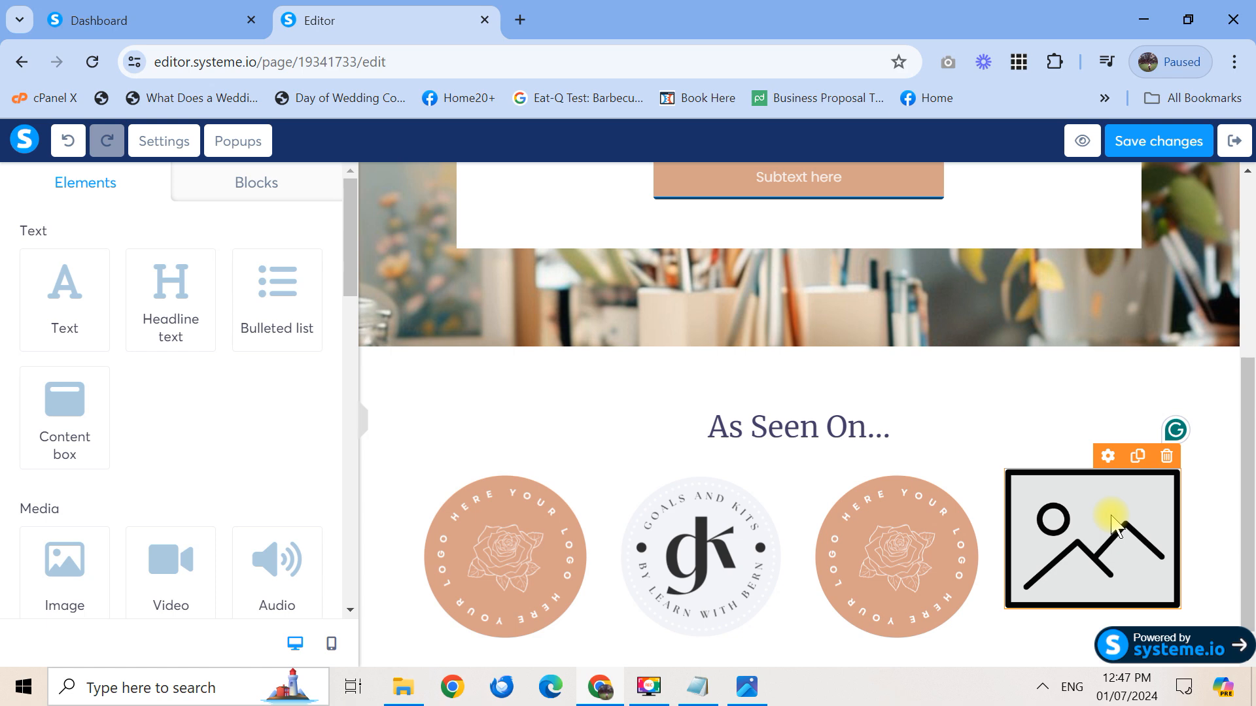
Put the Goals and Kits official logo into the fourth image placeholder
left_click(1115, 482)
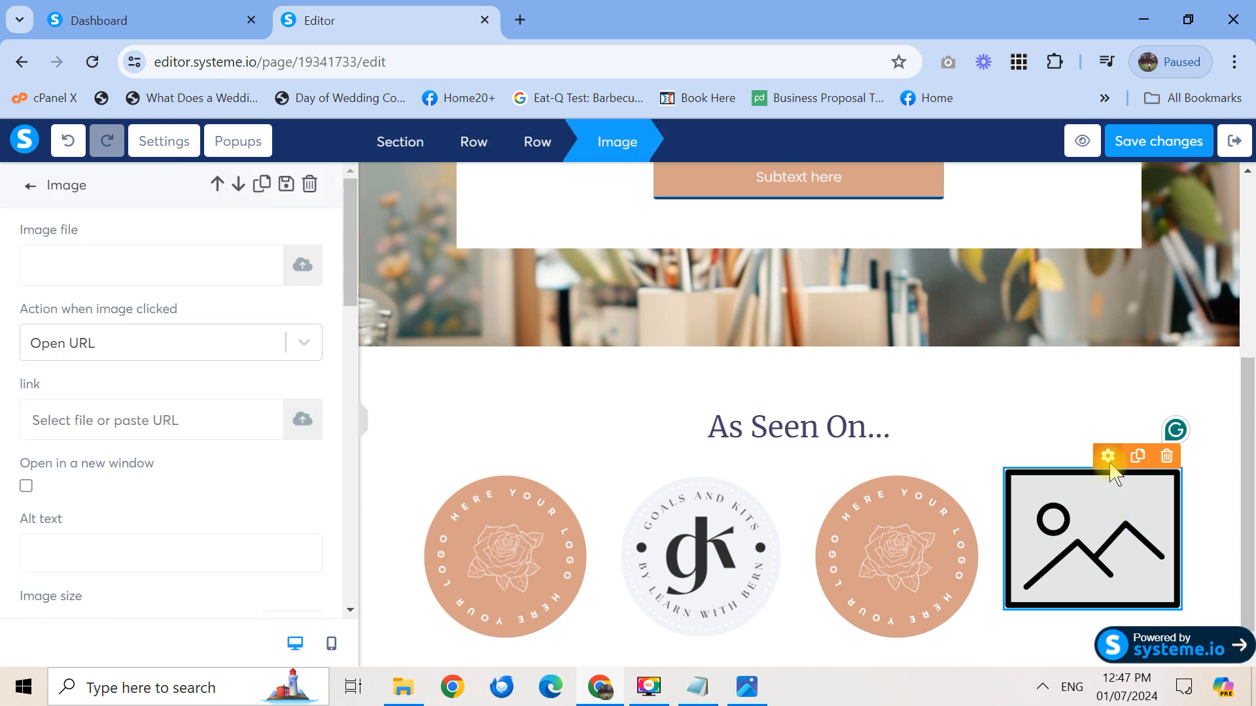
left_click(303, 270)
left_click(705, 190)
left_click(340, 327)
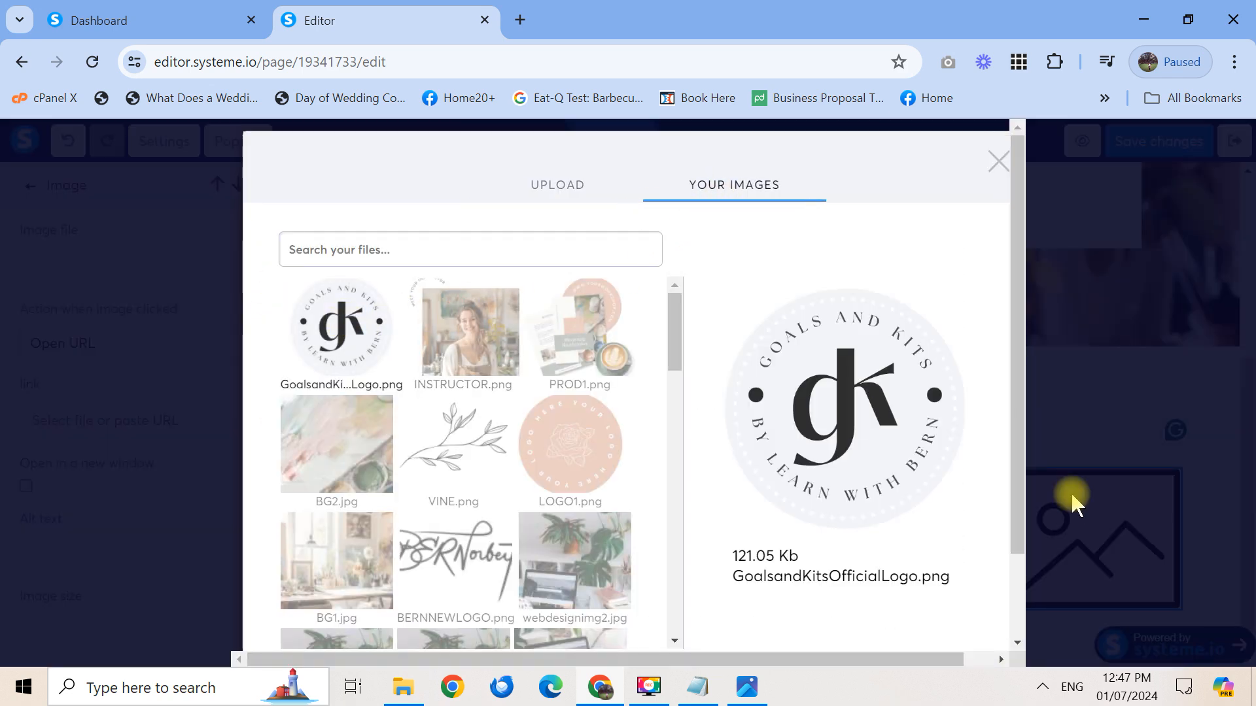
left_click_drag(1019, 462, 1005, 625)
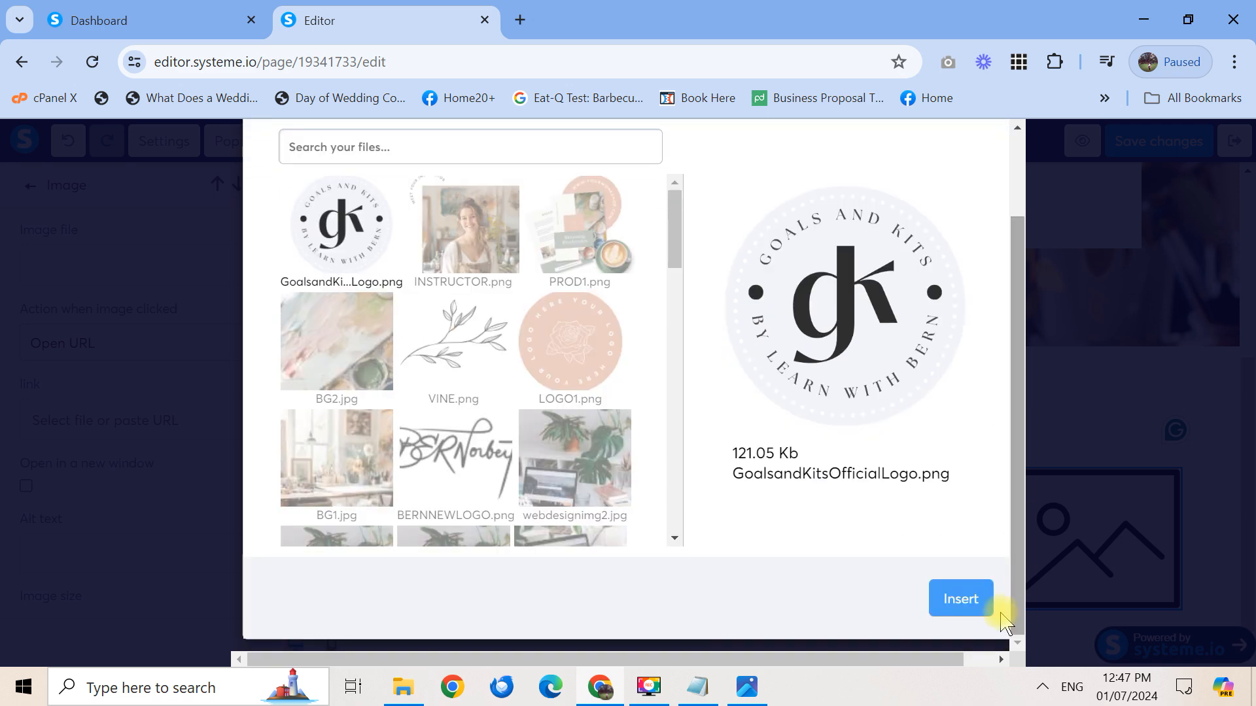
left_click(971, 596)
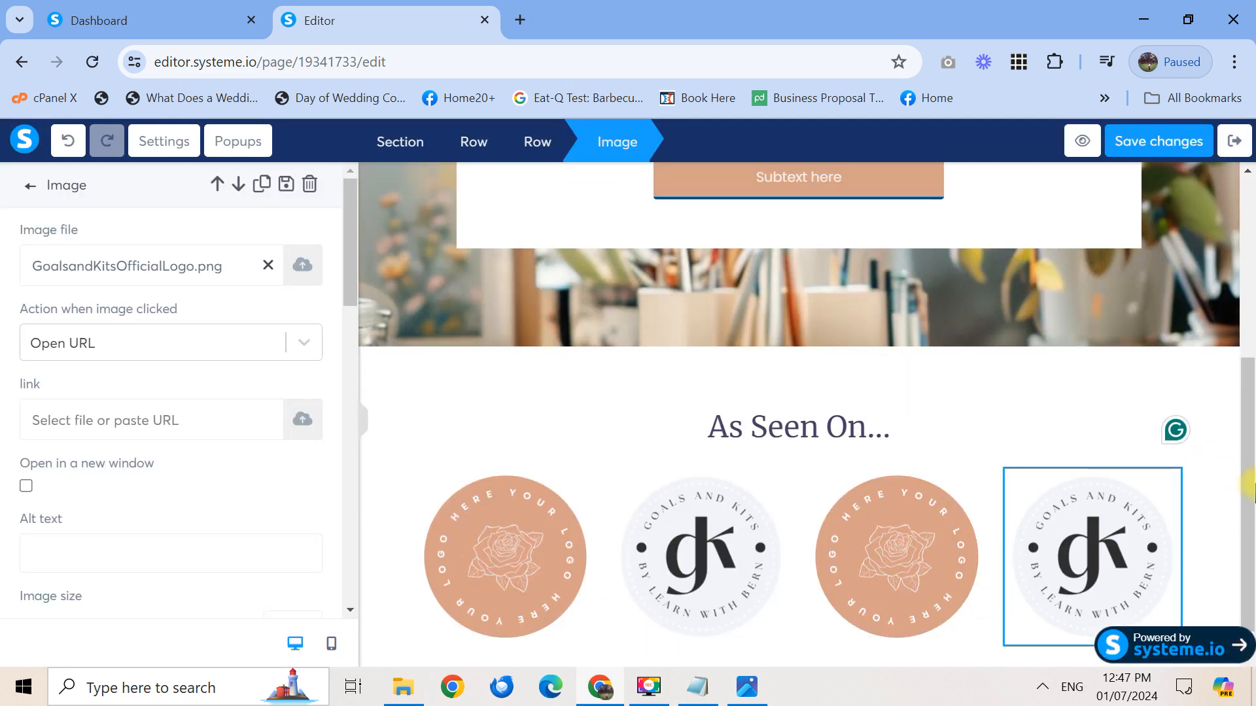
left_click(1254, 484)
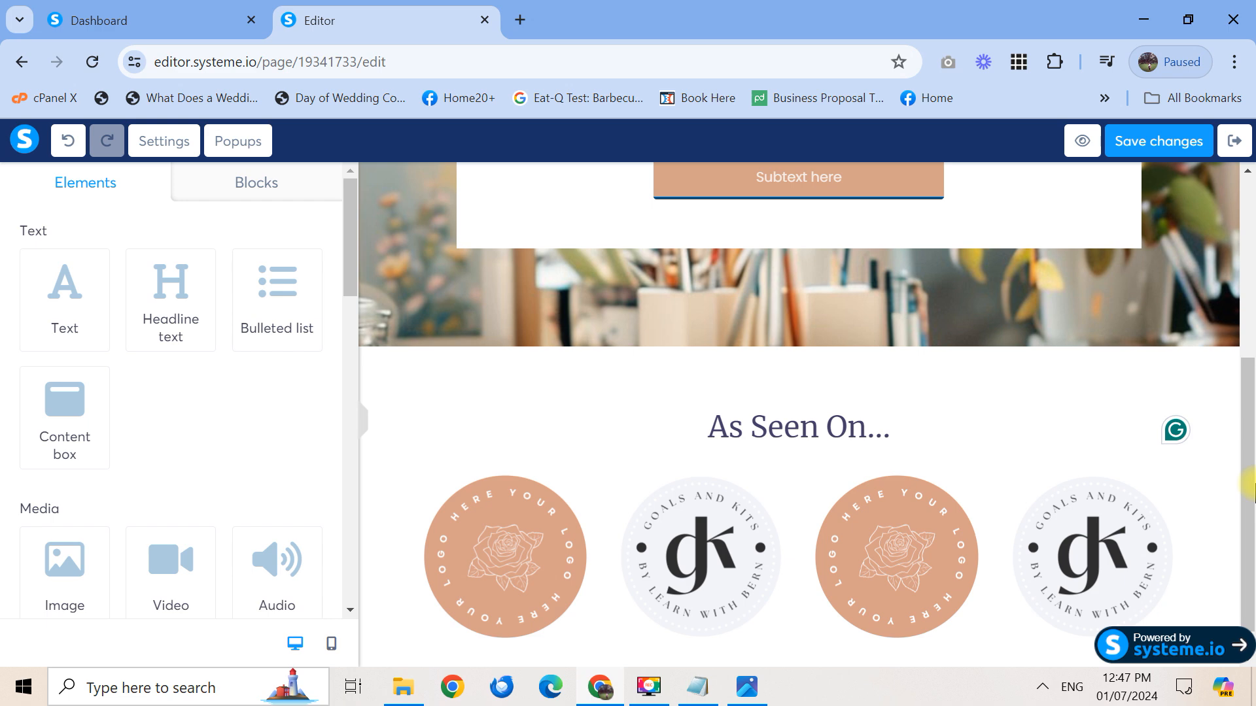
left_click_drag(1254, 485, 1254, 533)
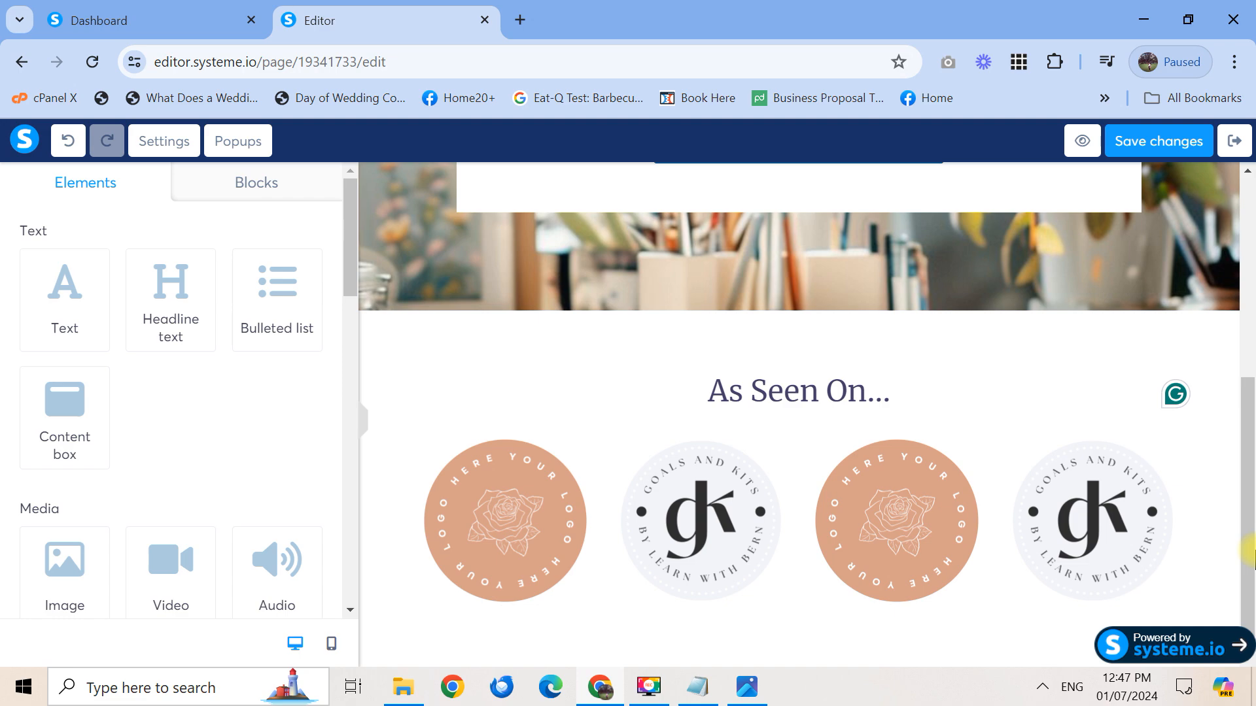
left_click(747, 687)
scroll(973, 393, "down", 4)
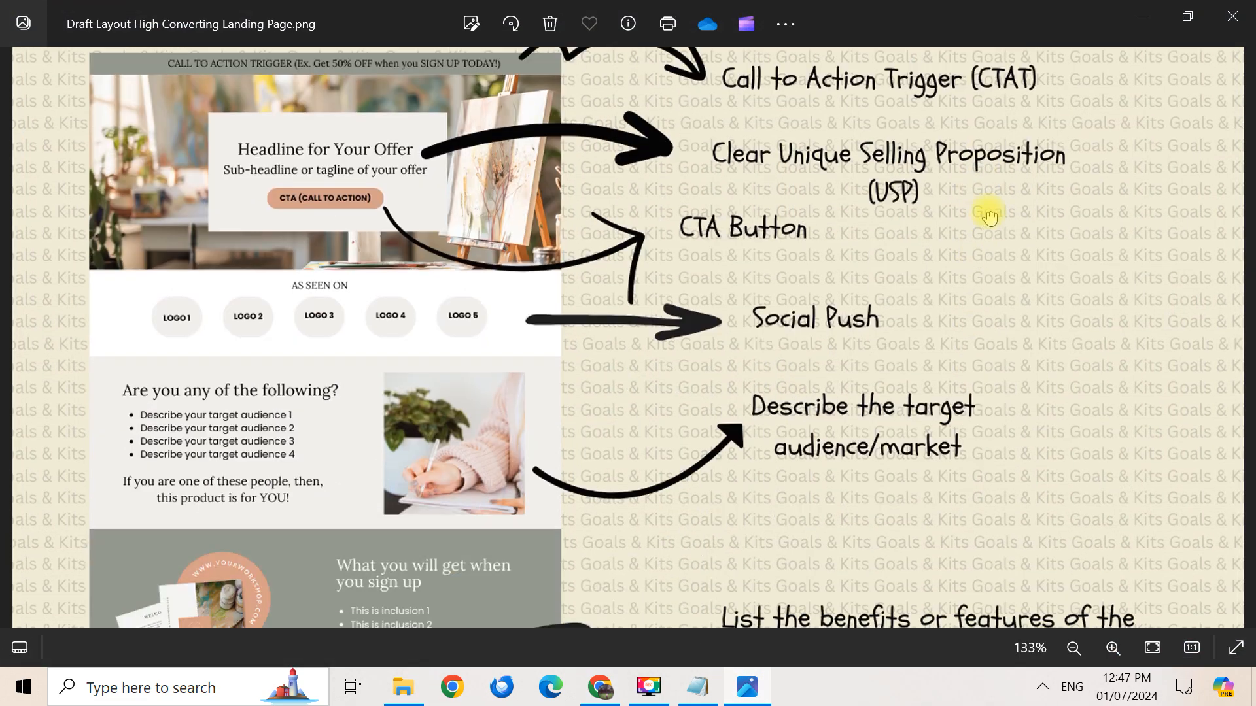
scroll(291, 318, "down", 1)
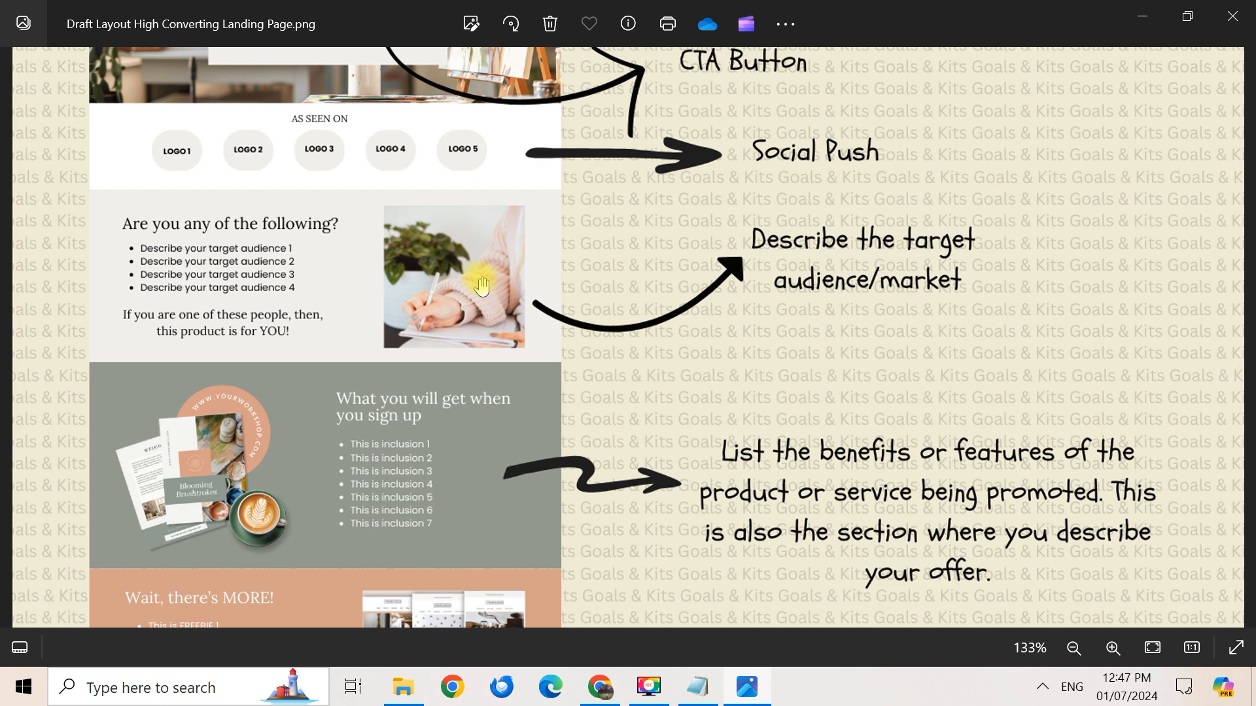
left_click(1143, 17)
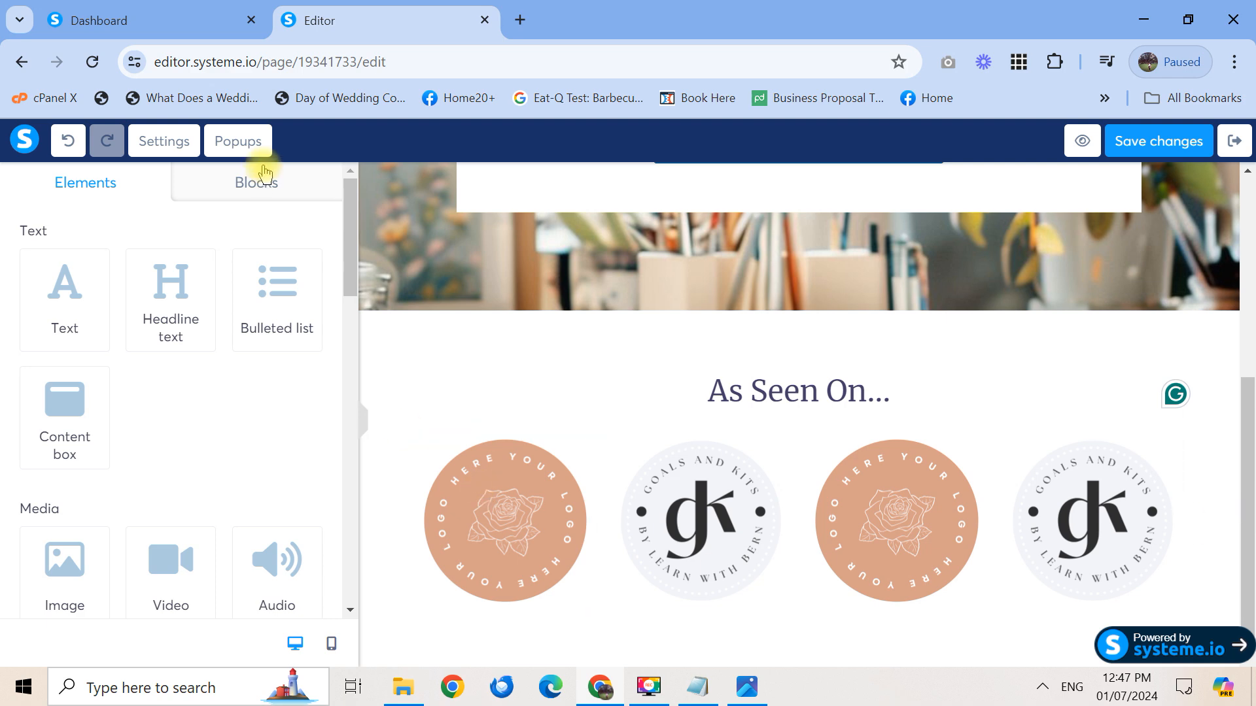
Drop a Section tile from Column layout onto the page beneath the four-logo row
left_click_drag(358, 256, 350, 398)
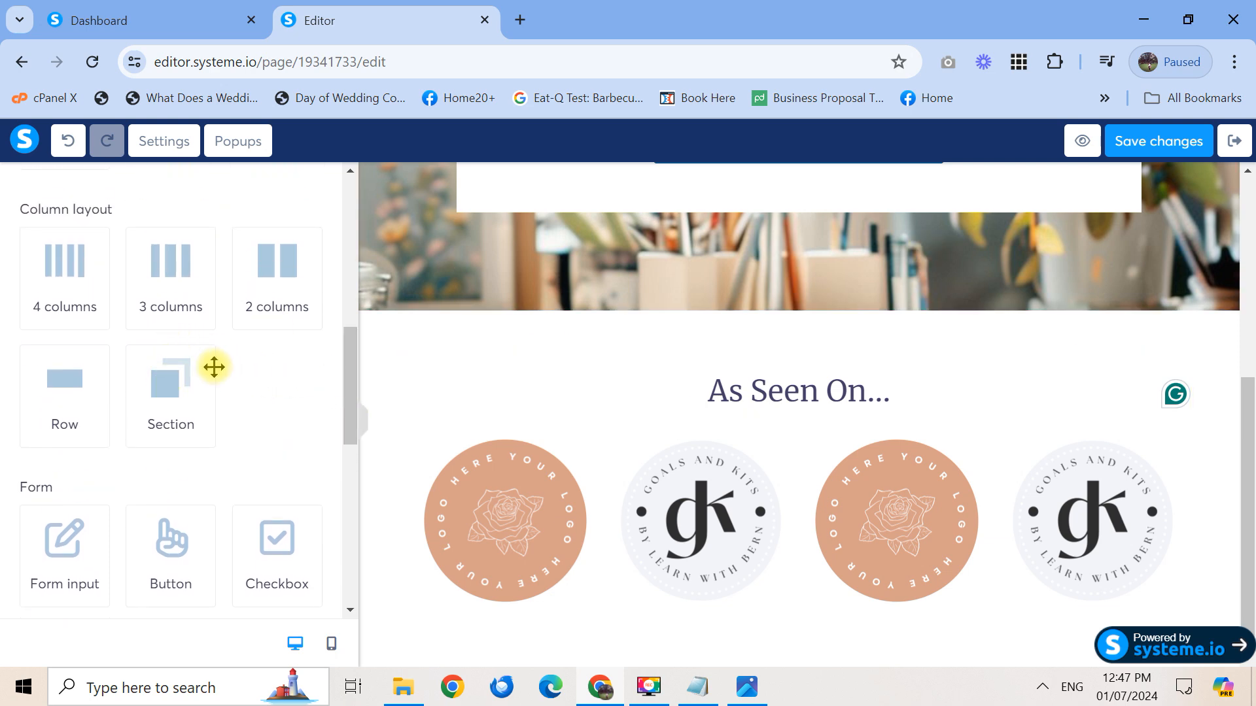
left_click_drag(190, 381, 548, 257)
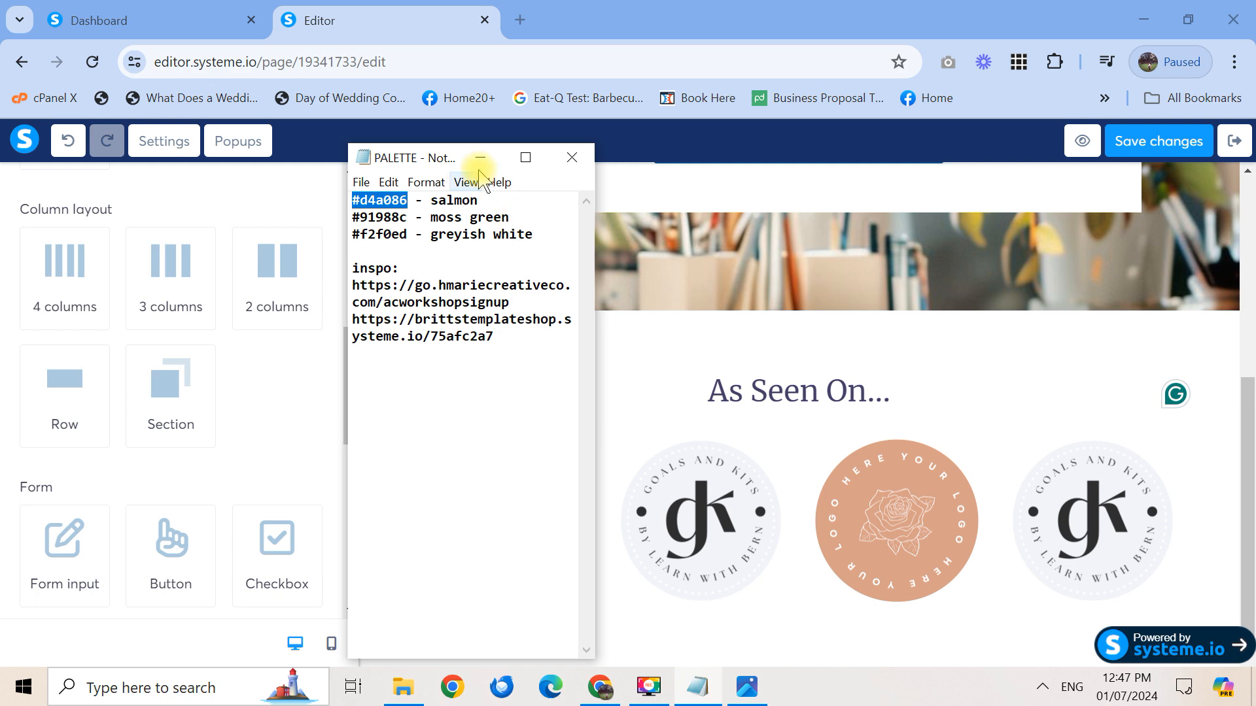
left_click(480, 158)
left_click_drag(1248, 447, 1250, 561)
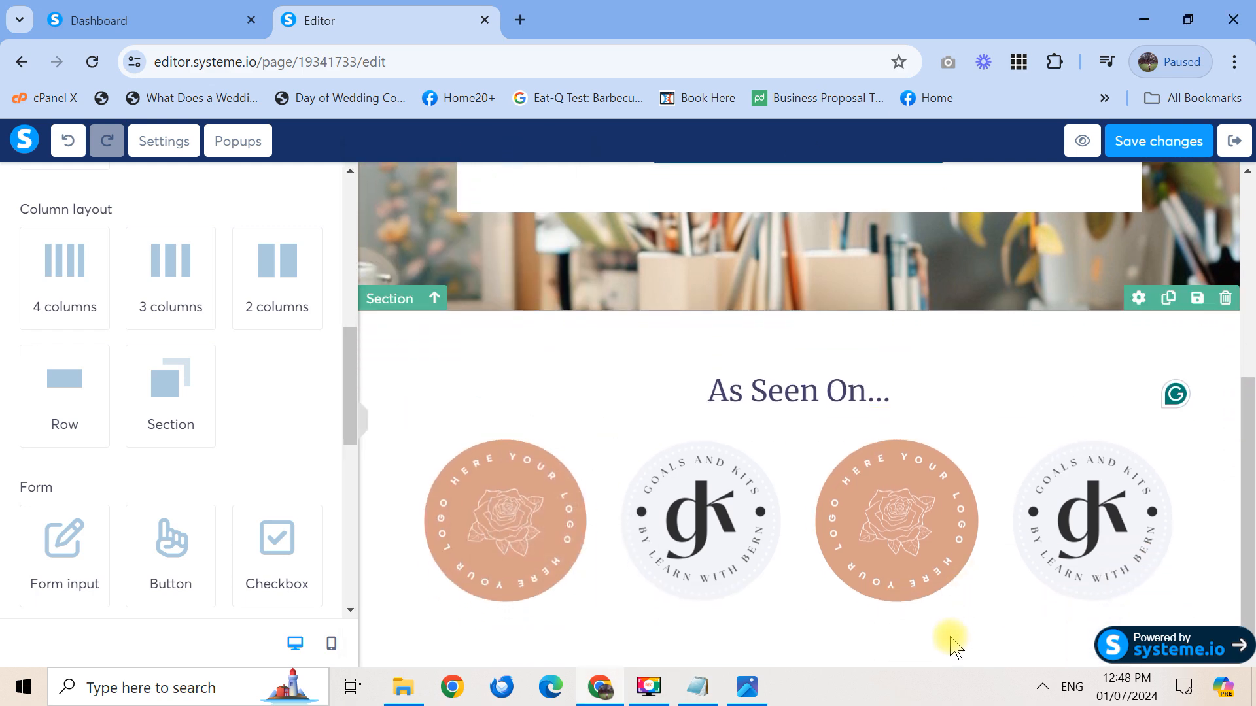
left_click_drag(1248, 451, 1249, 563)
left_click_drag(171, 399, 721, 684)
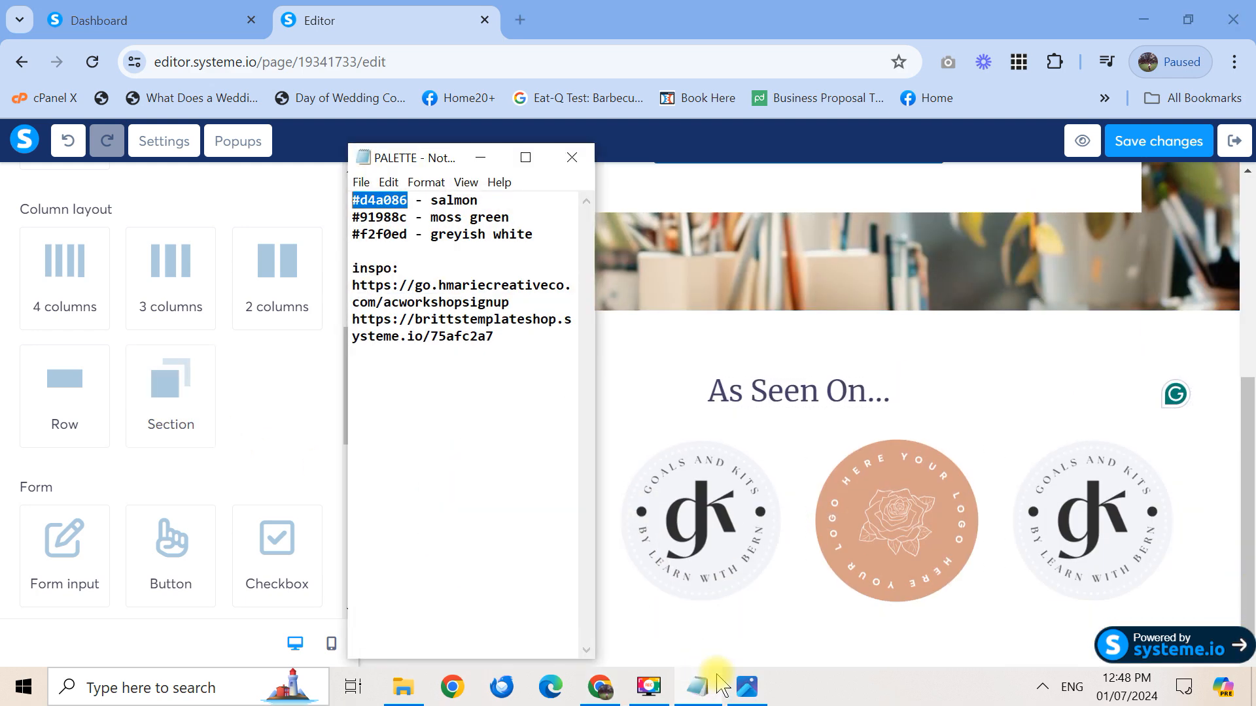
left_click(480, 157)
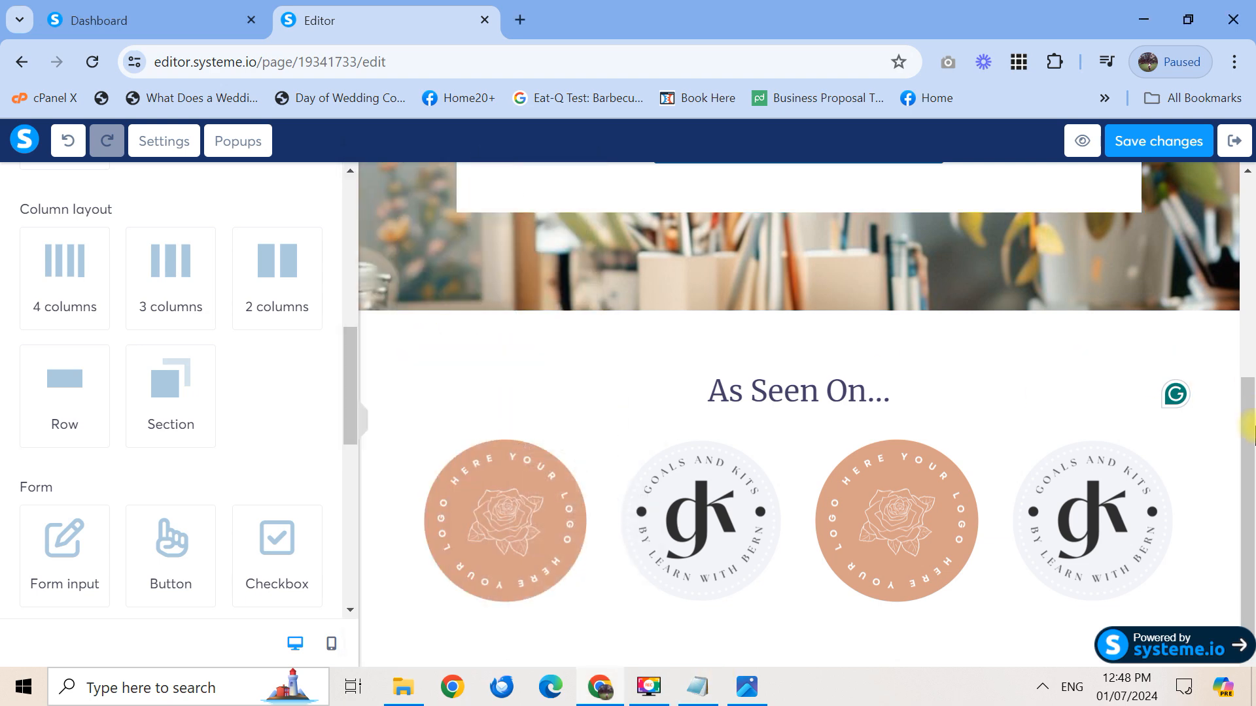
left_click_drag(159, 398, 599, 600)
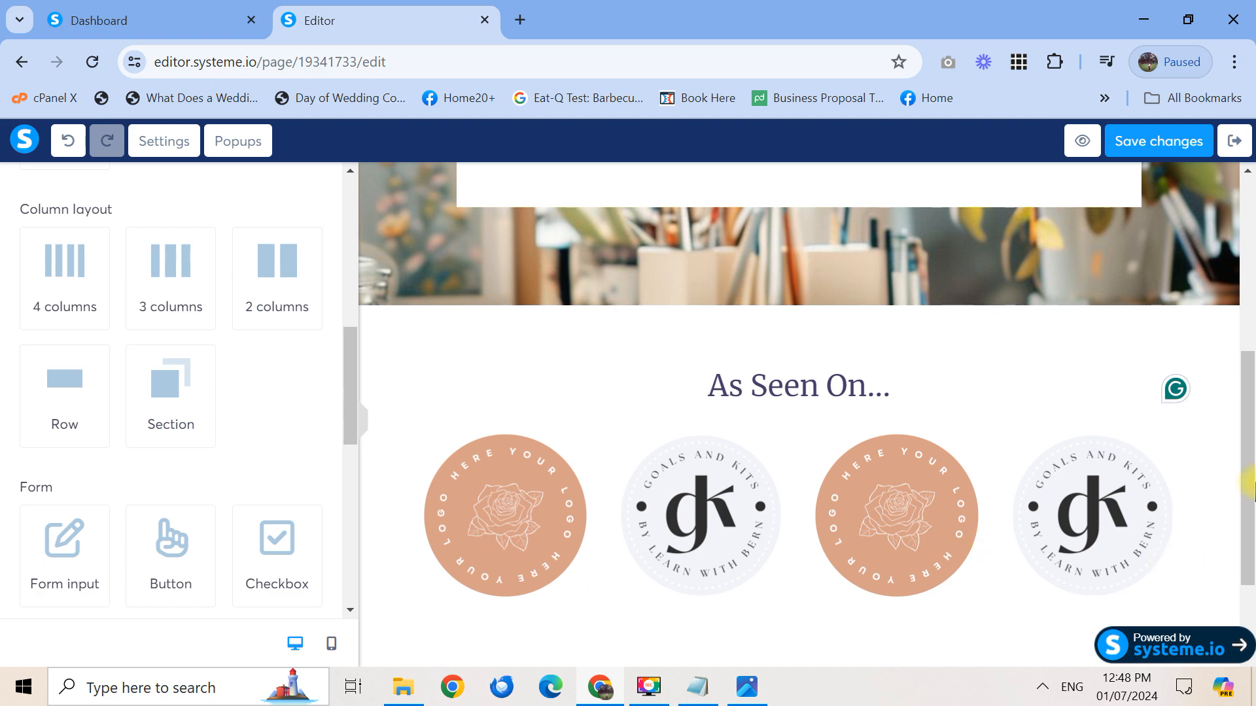
left_click_drag(1254, 491, 1254, 631)
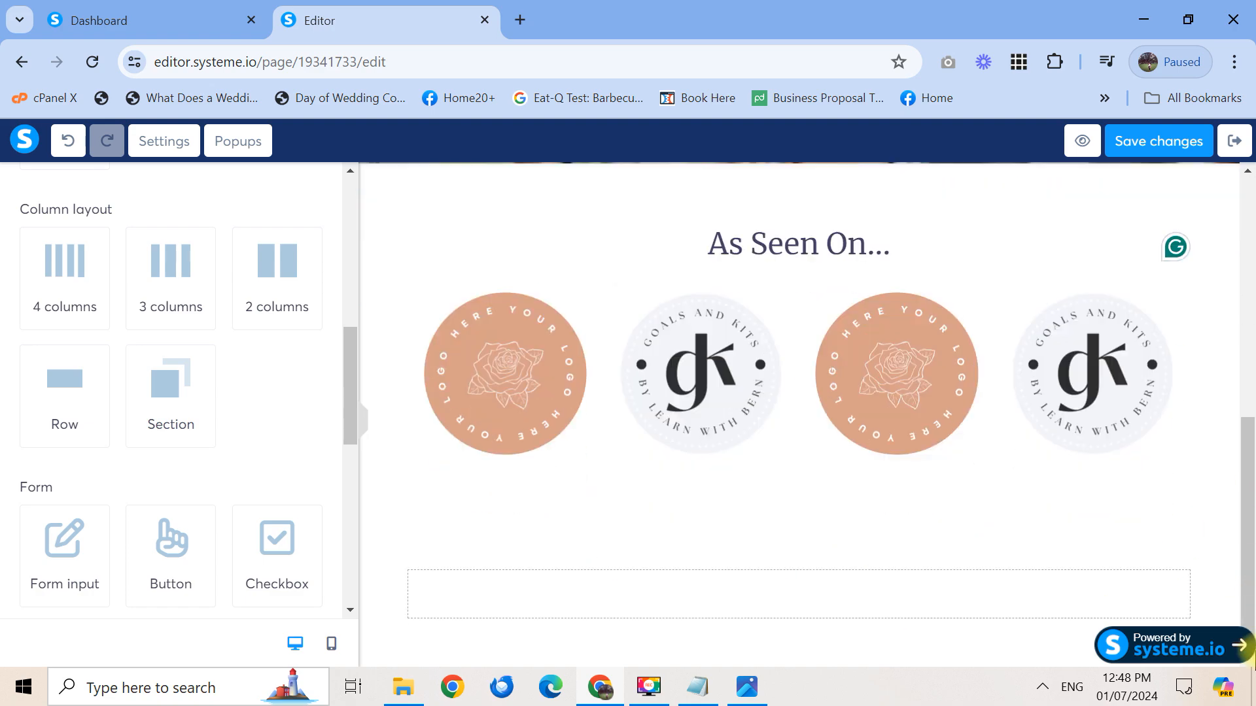
Set the new section's background colour to #f2f0ed, copied from the palette notes
left_click(748, 687)
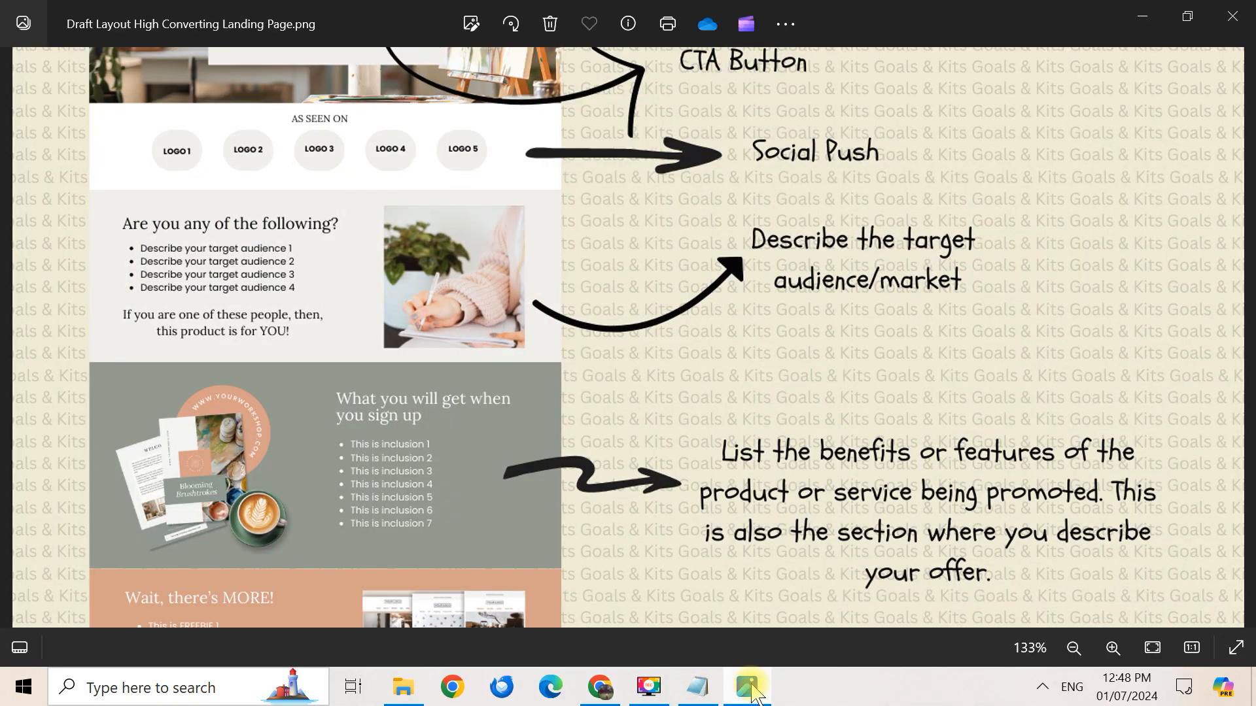
left_click(751, 690)
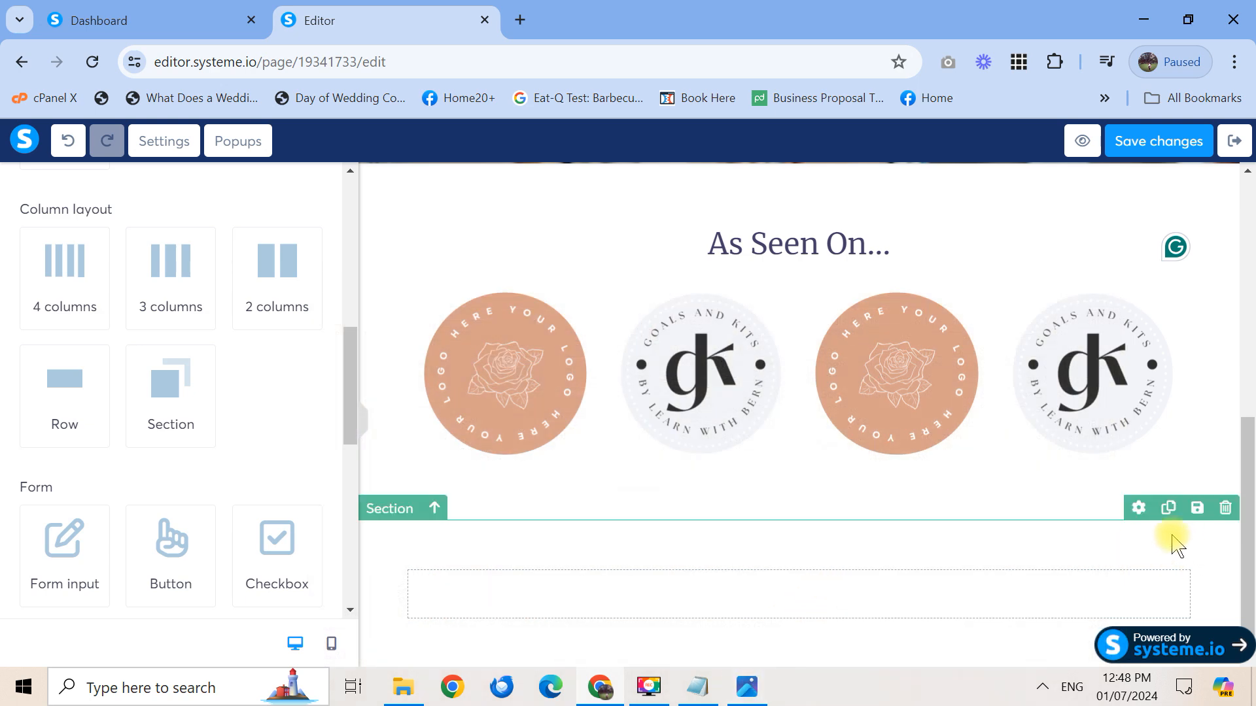
left_click(1138, 508)
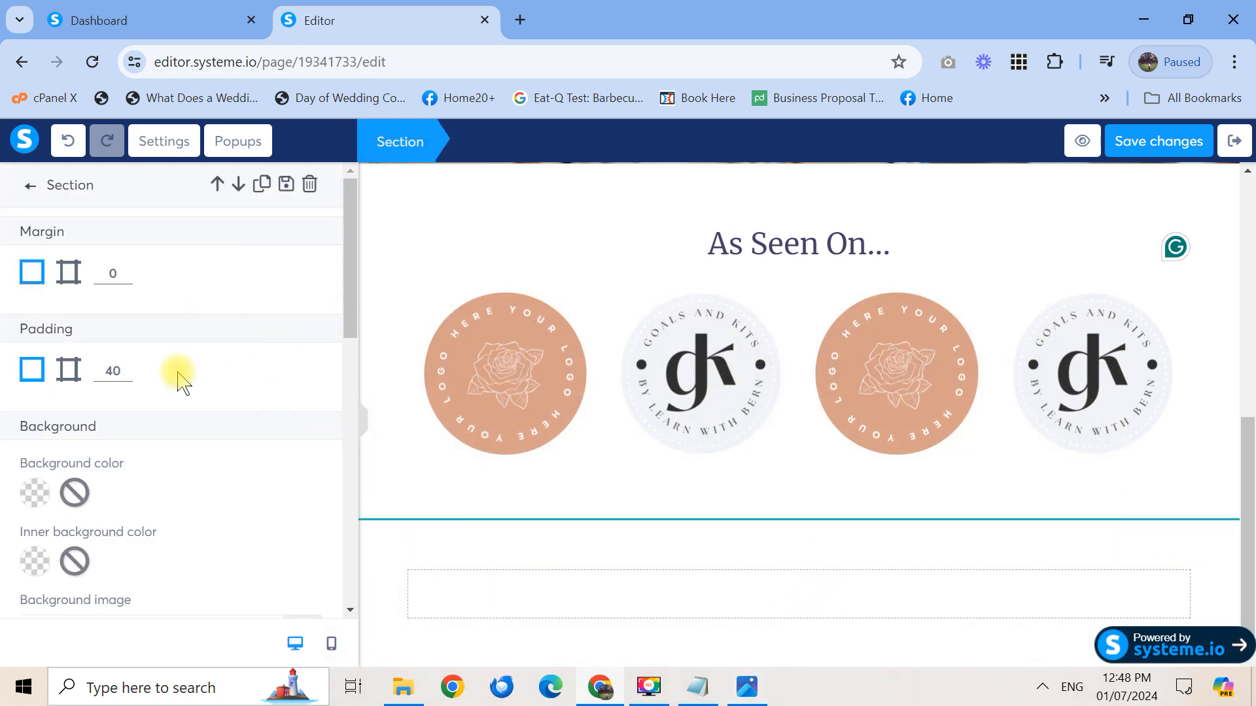
left_click(34, 492)
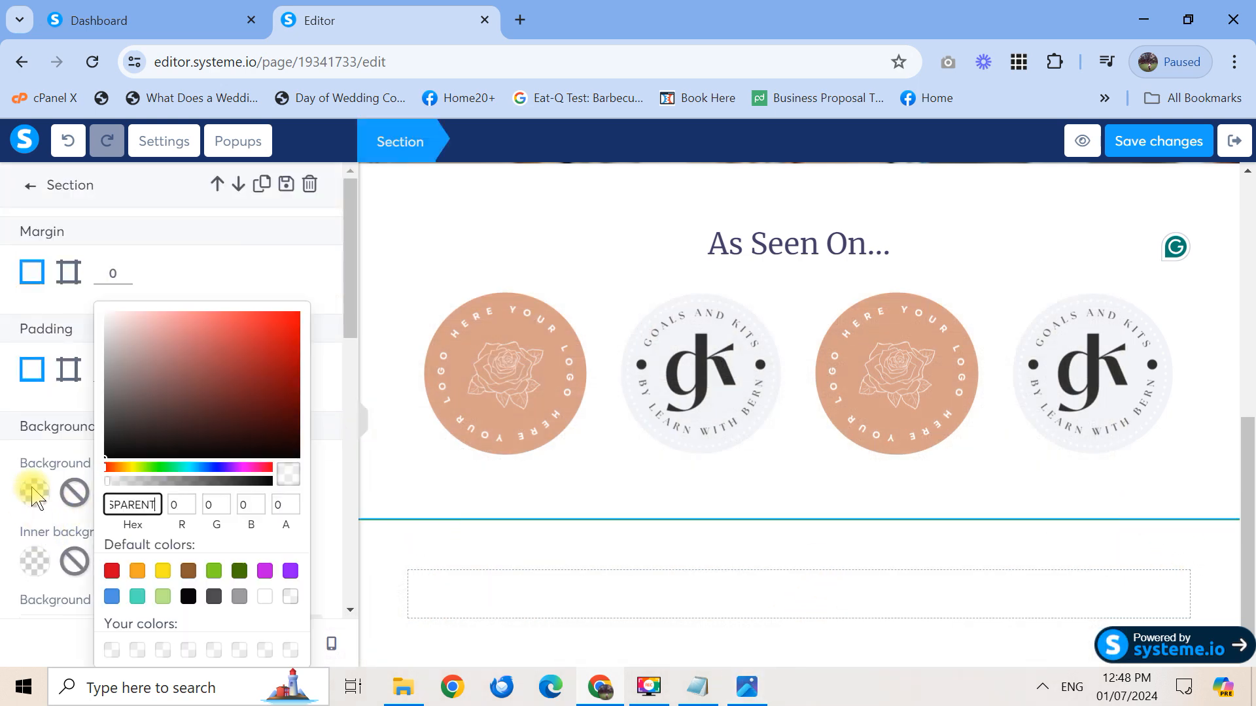
left_click(697, 687)
left_click_drag(408, 234, 354, 233)
key("ctrl+c")
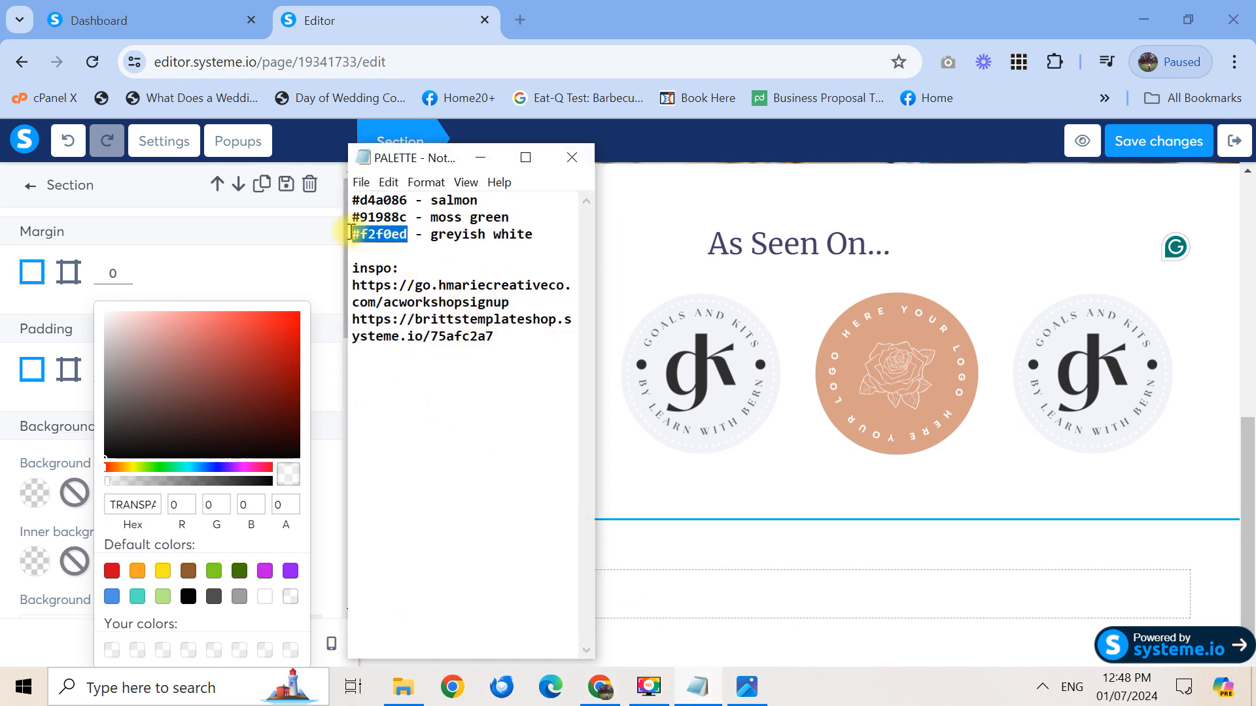
left_click(480, 159)
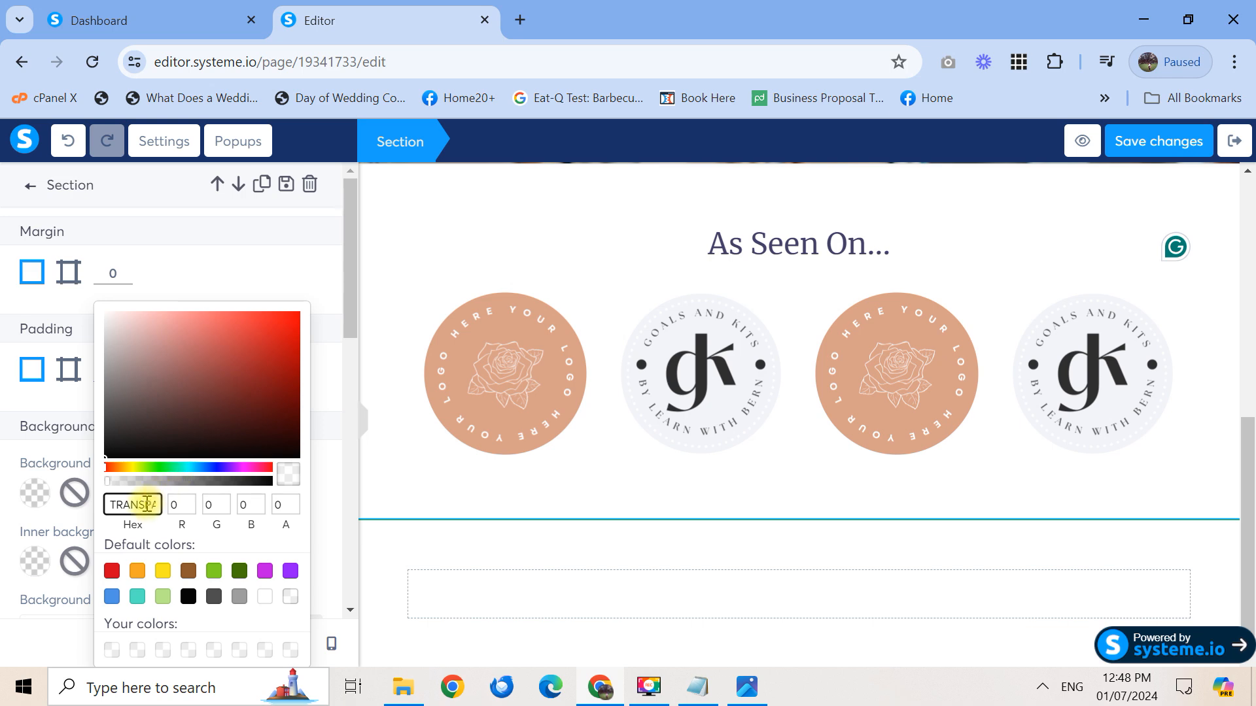
key("ctrl+v")
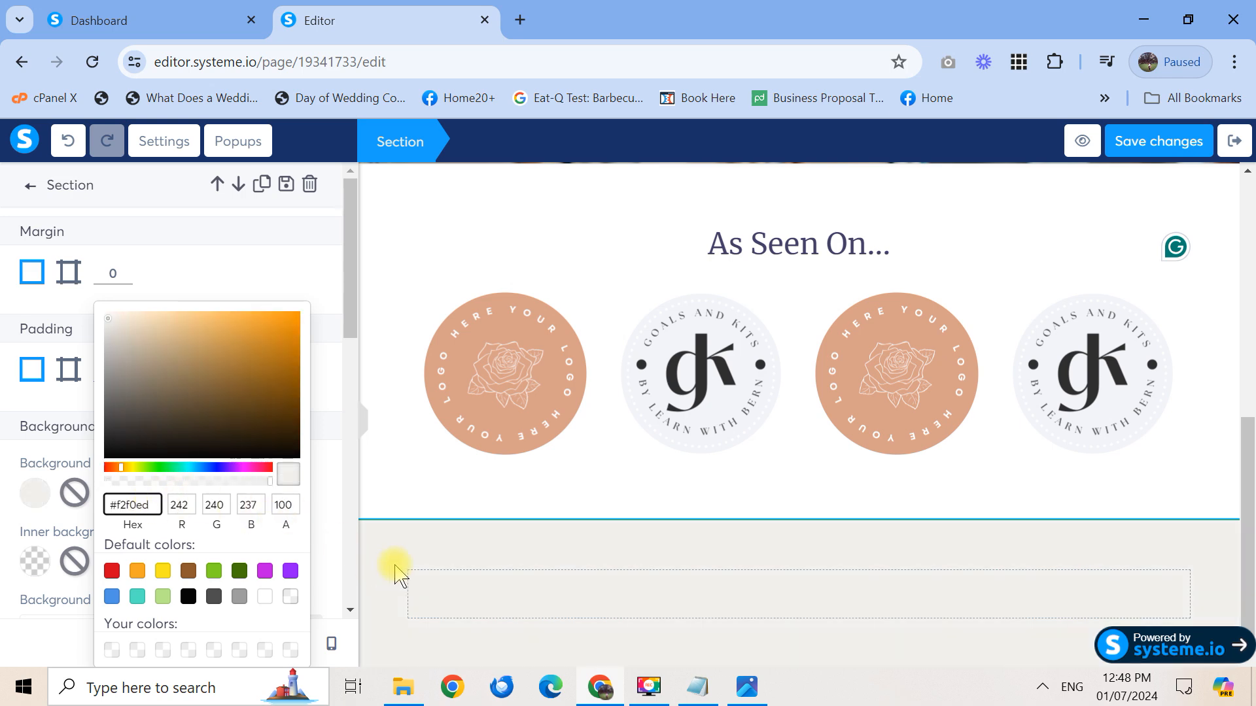
left_click(456, 595)
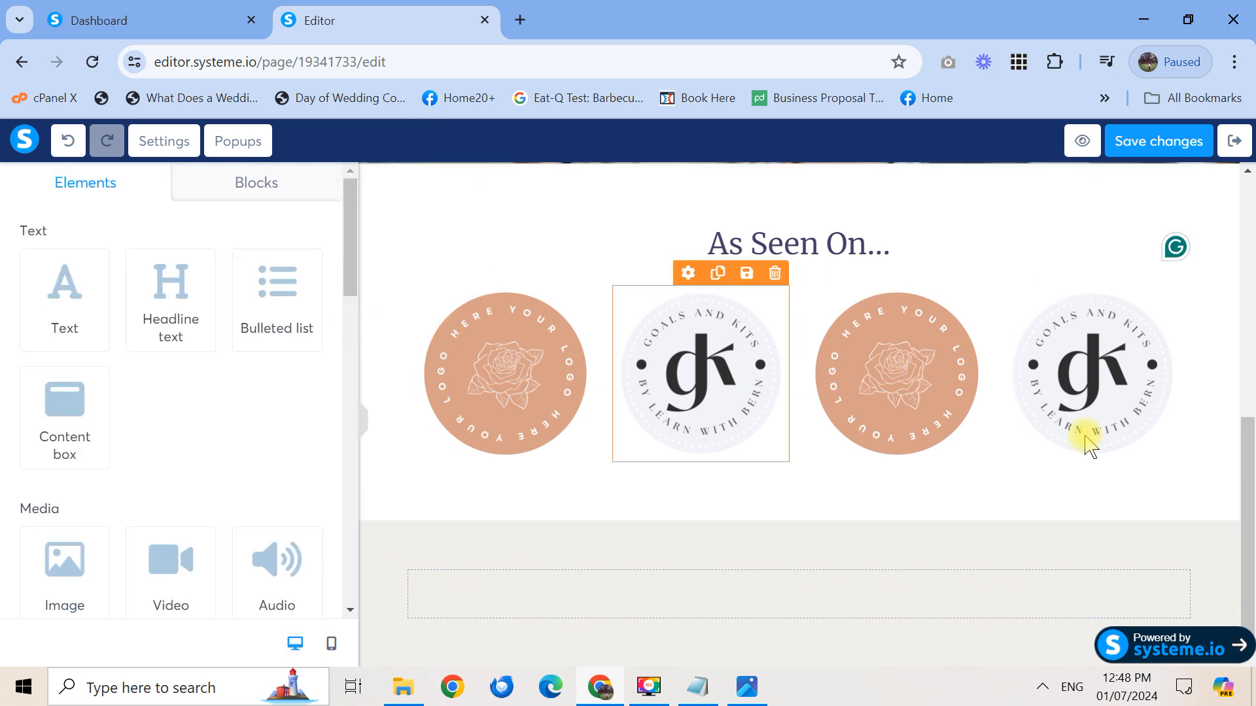
Add a 2 columns row to the grey section and drop an 'As Seen On...' headline copy in its left column
left_click(748, 690)
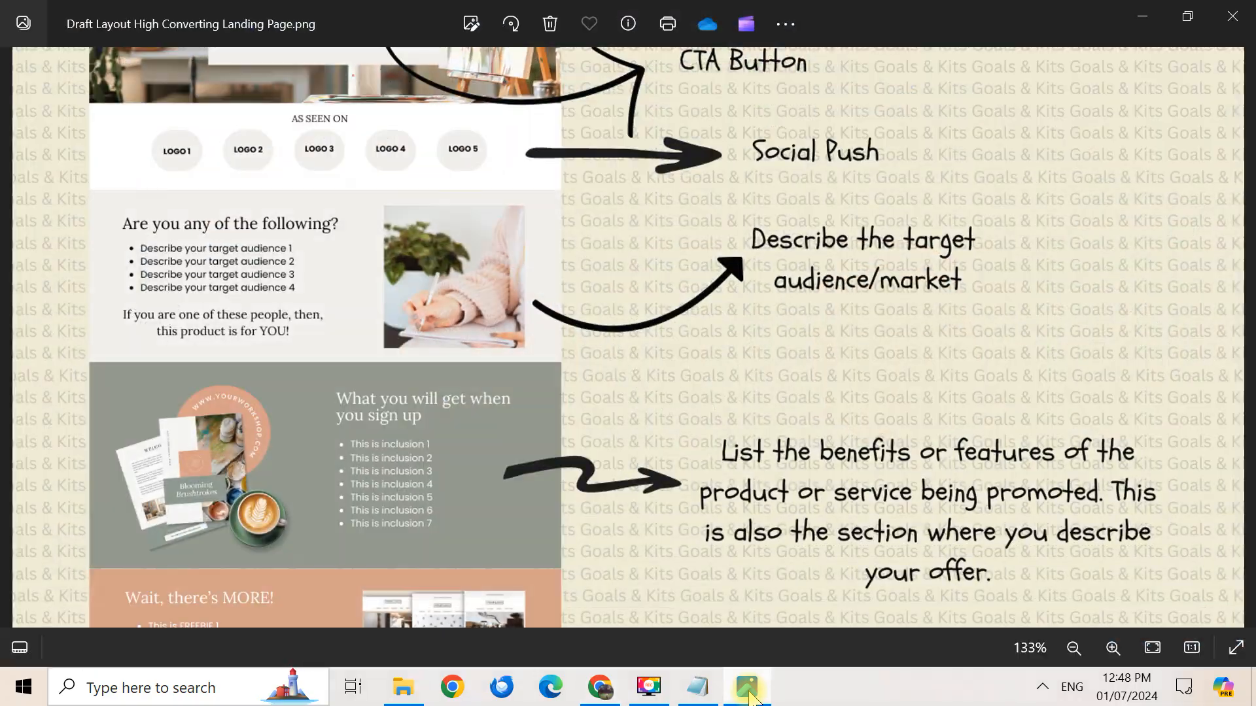
left_click(749, 690)
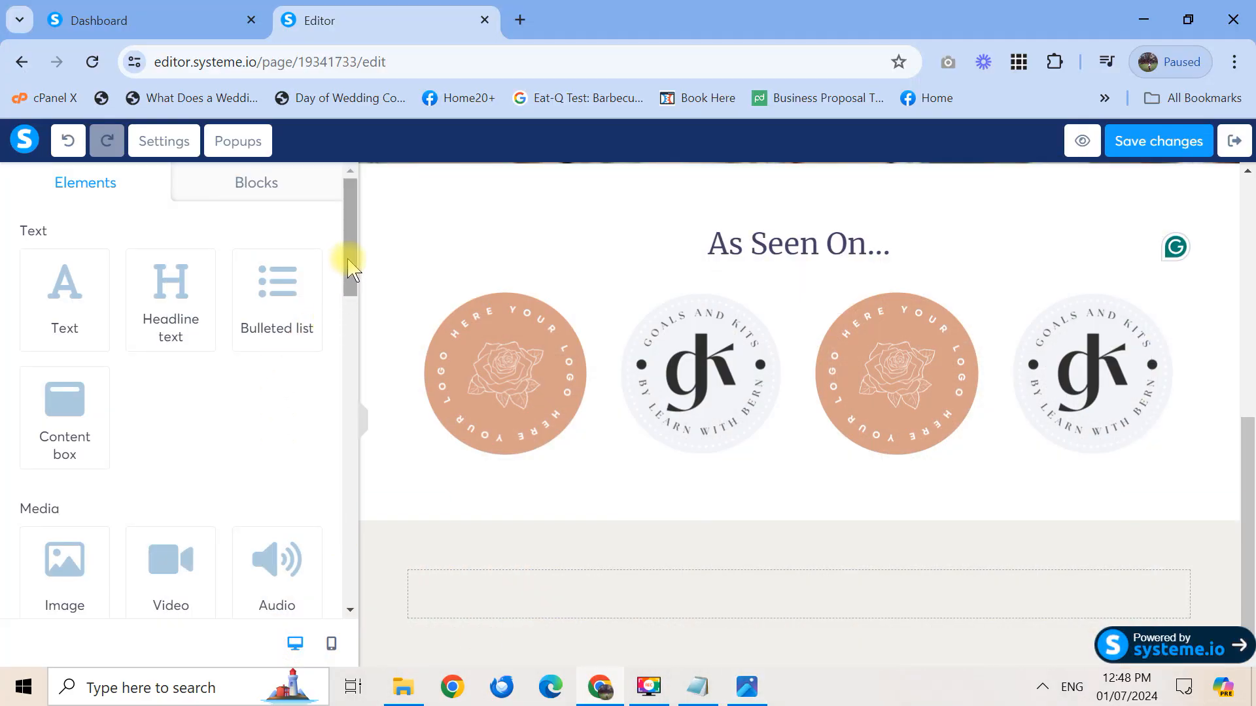
left_click_drag(345, 258, 353, 367)
scroll(354, 366, "down", 4)
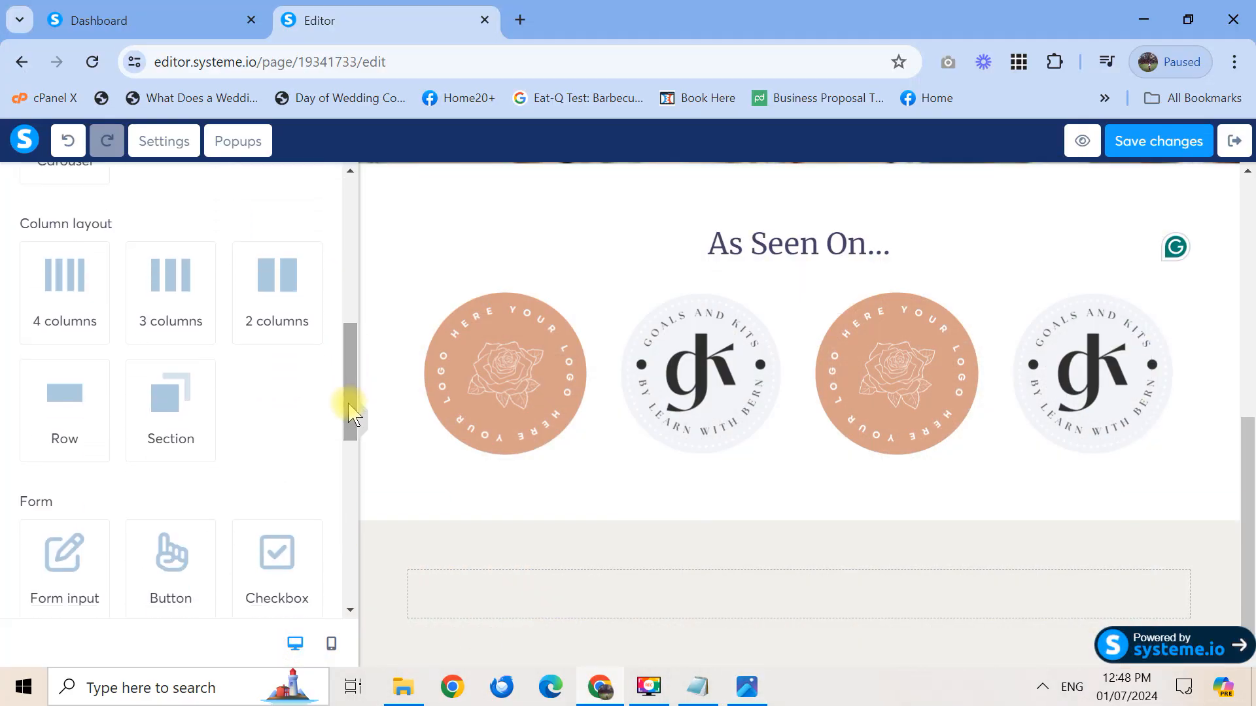
left_click_drag(277, 281, 791, 603)
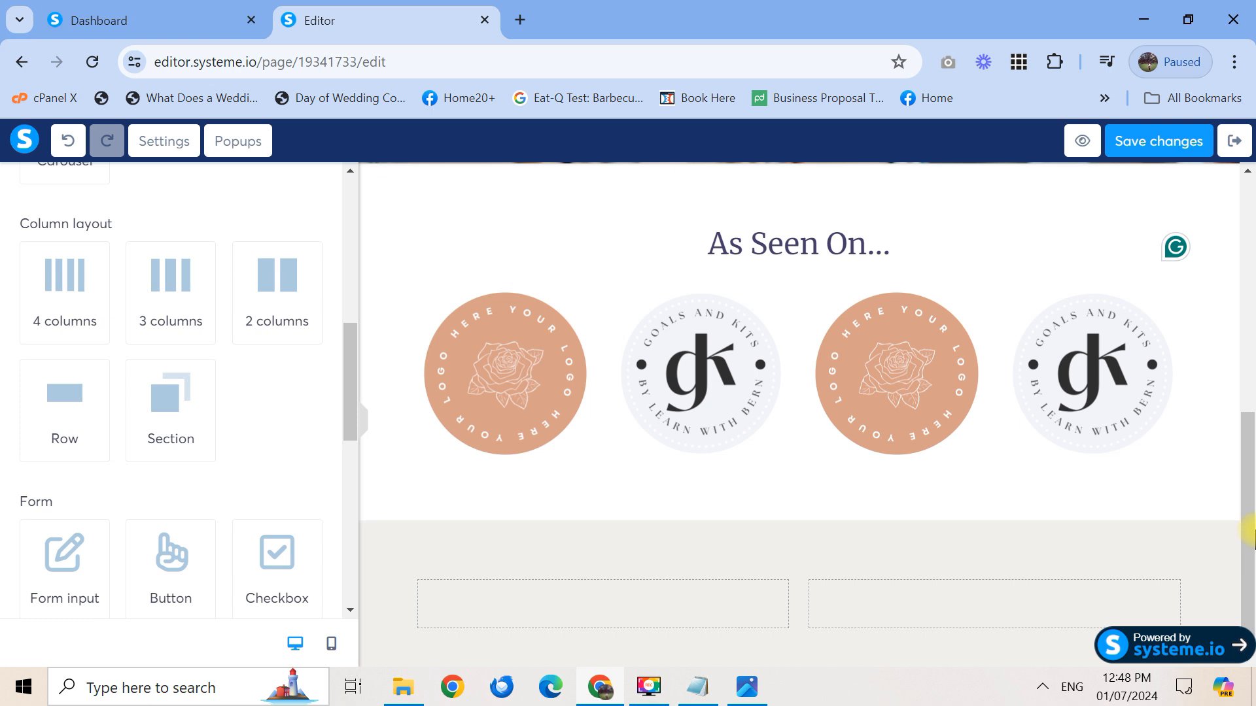
left_click_drag(1254, 499, 1254, 614)
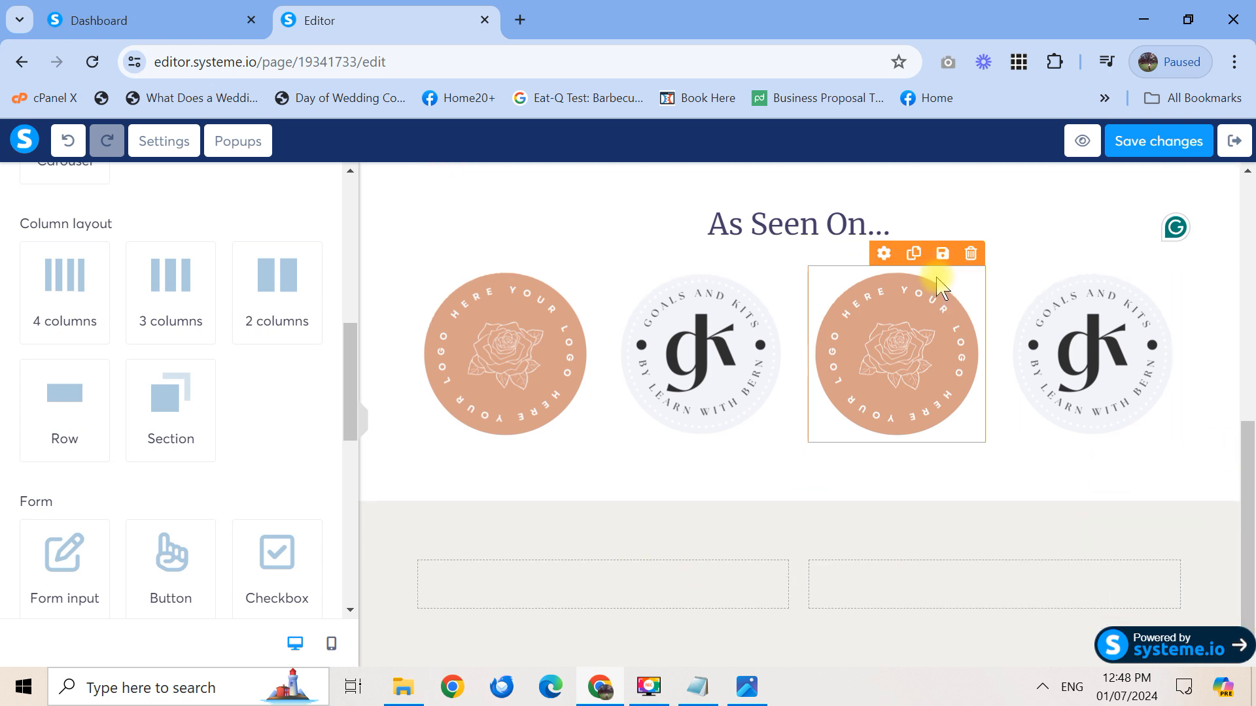
left_click(1118, 221)
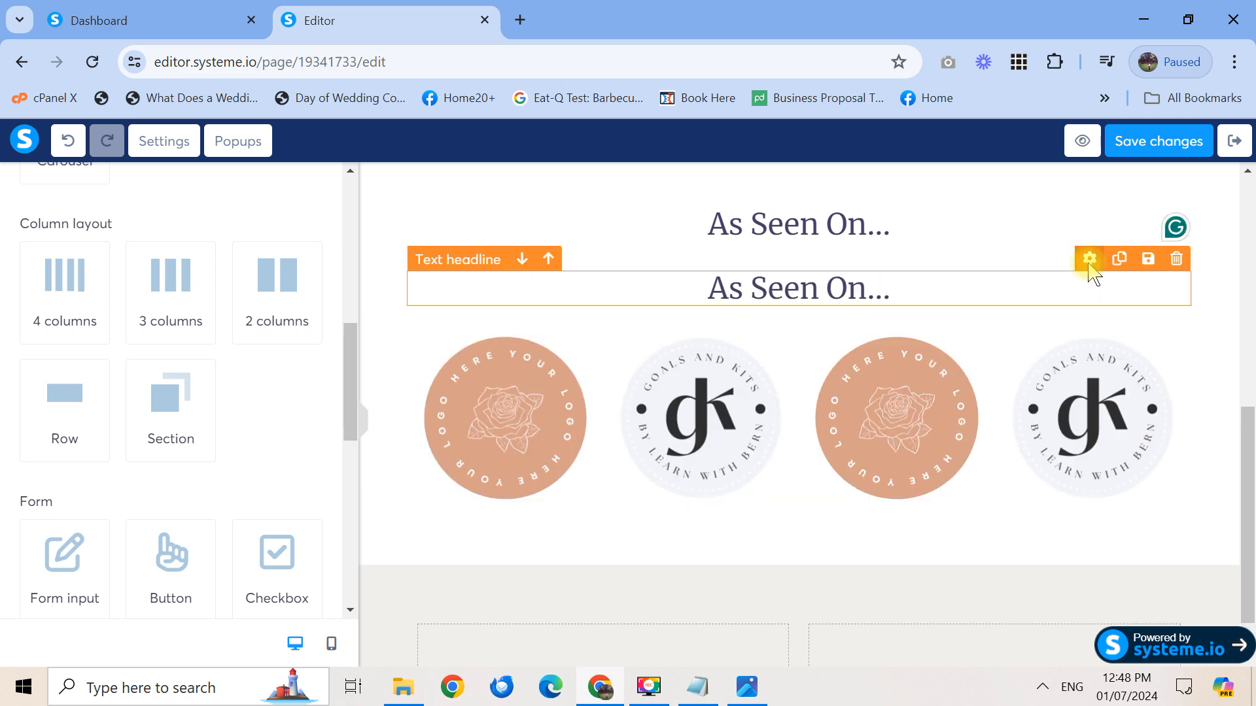
left_click_drag(1089, 259, 701, 639)
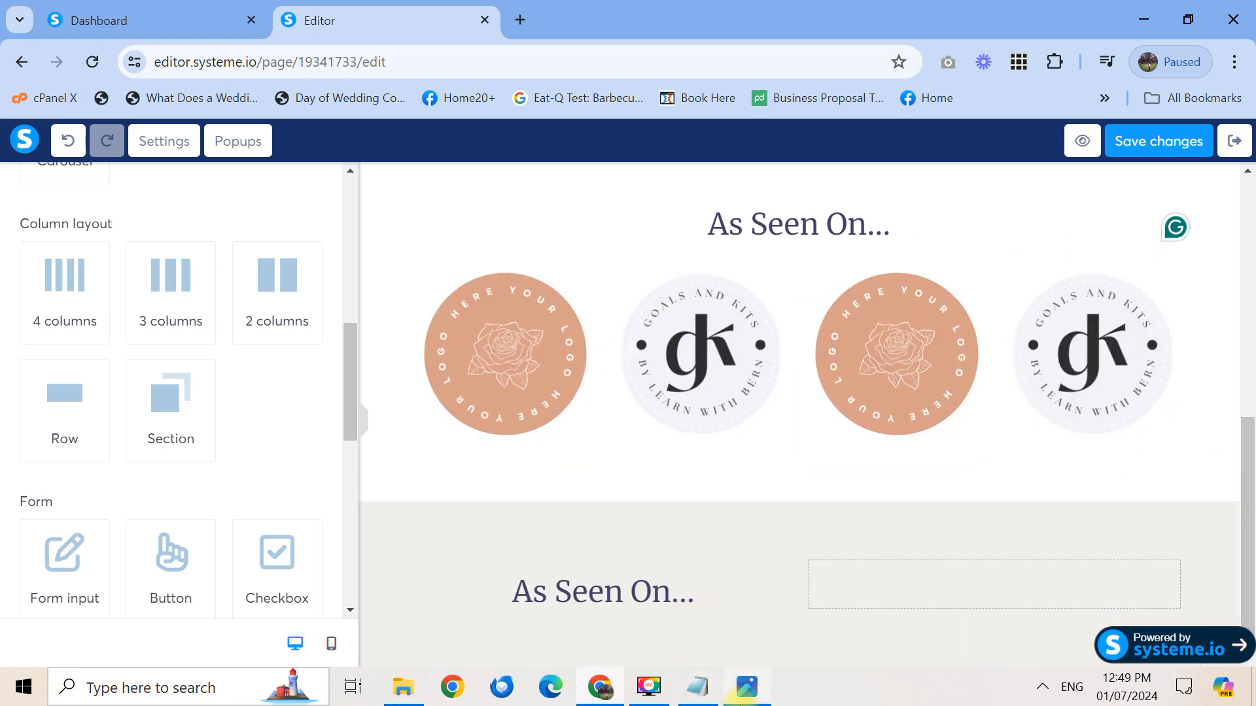
Change the copied headline's text to 'Are you any of the following?'
left_click(746, 687)
left_click(746, 687)
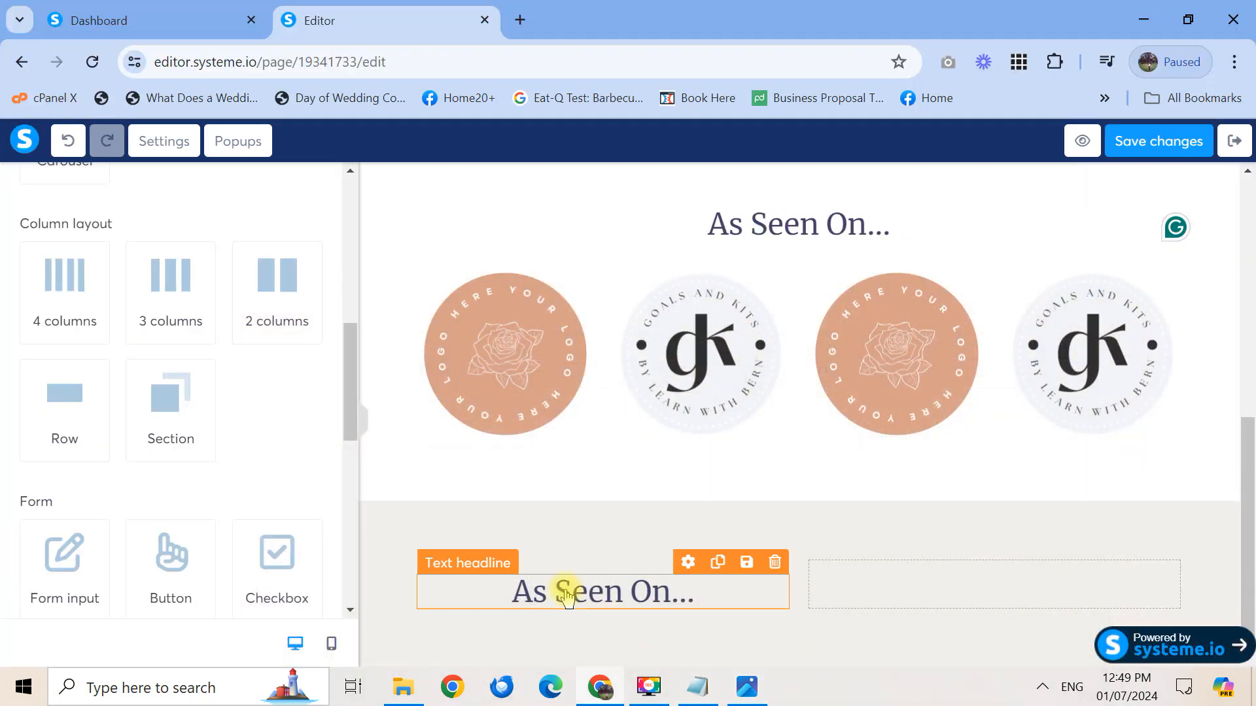
left_click(615, 598)
key("ctrl+a")
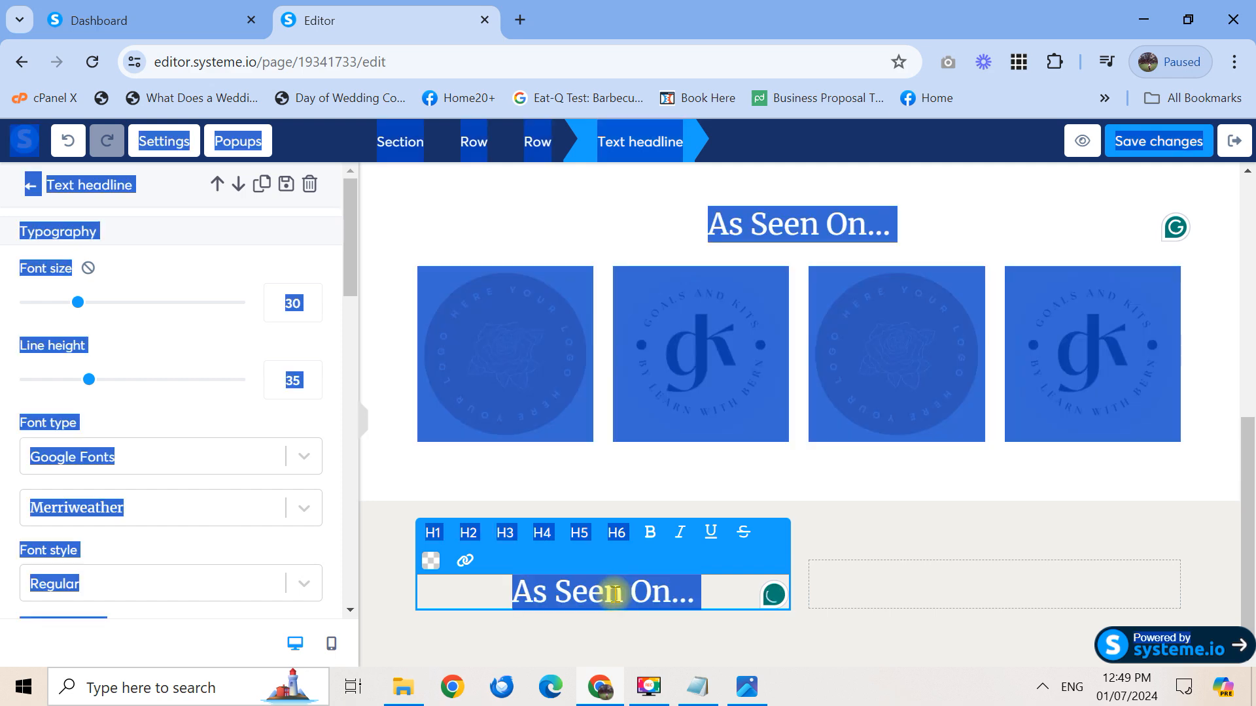
left_click(617, 594)
key("ctrl+a")
type("Are you any of the following?")
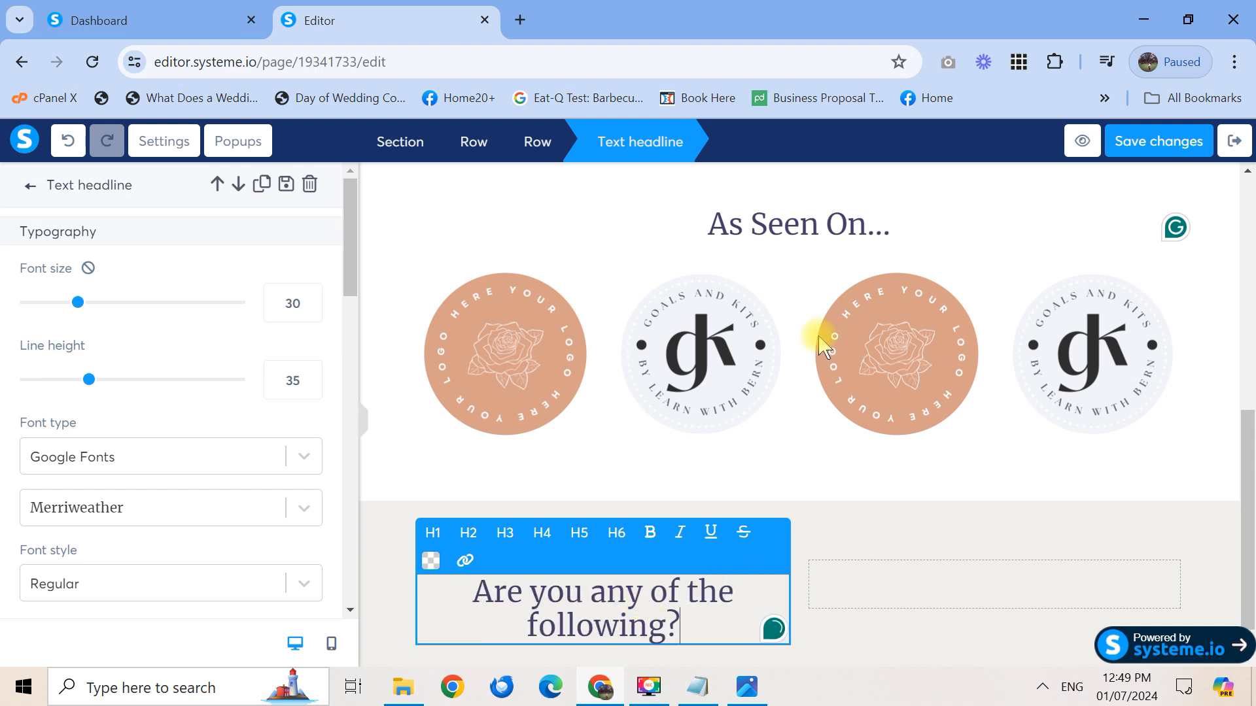
left_click(844, 230)
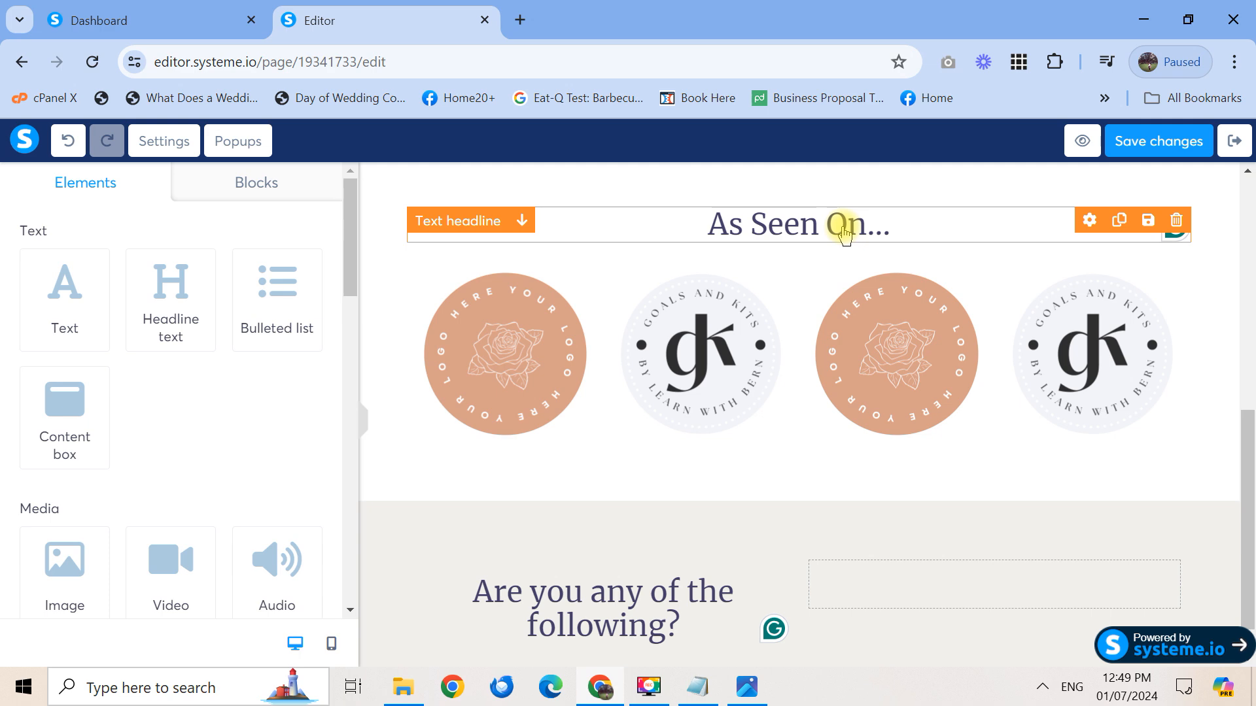
Set the 'As Seen On...' headline's font size to 25
left_click(844, 229)
triple_click(844, 225)
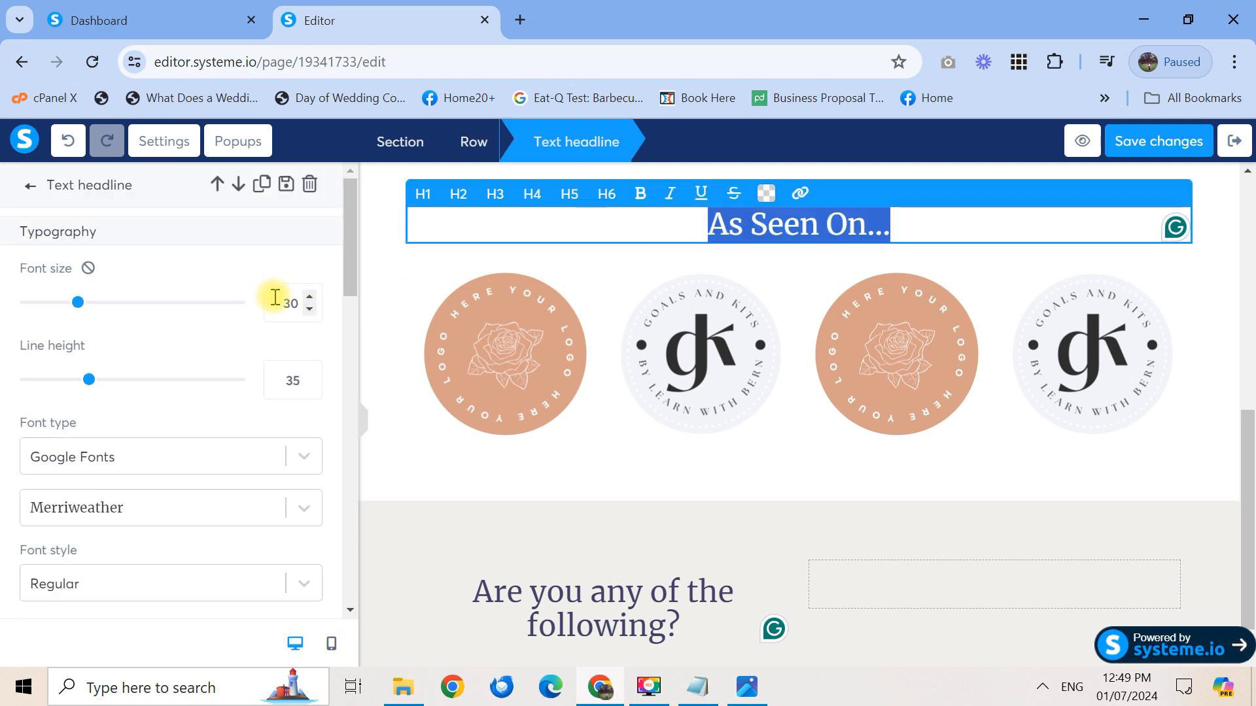
left_click(288, 302)
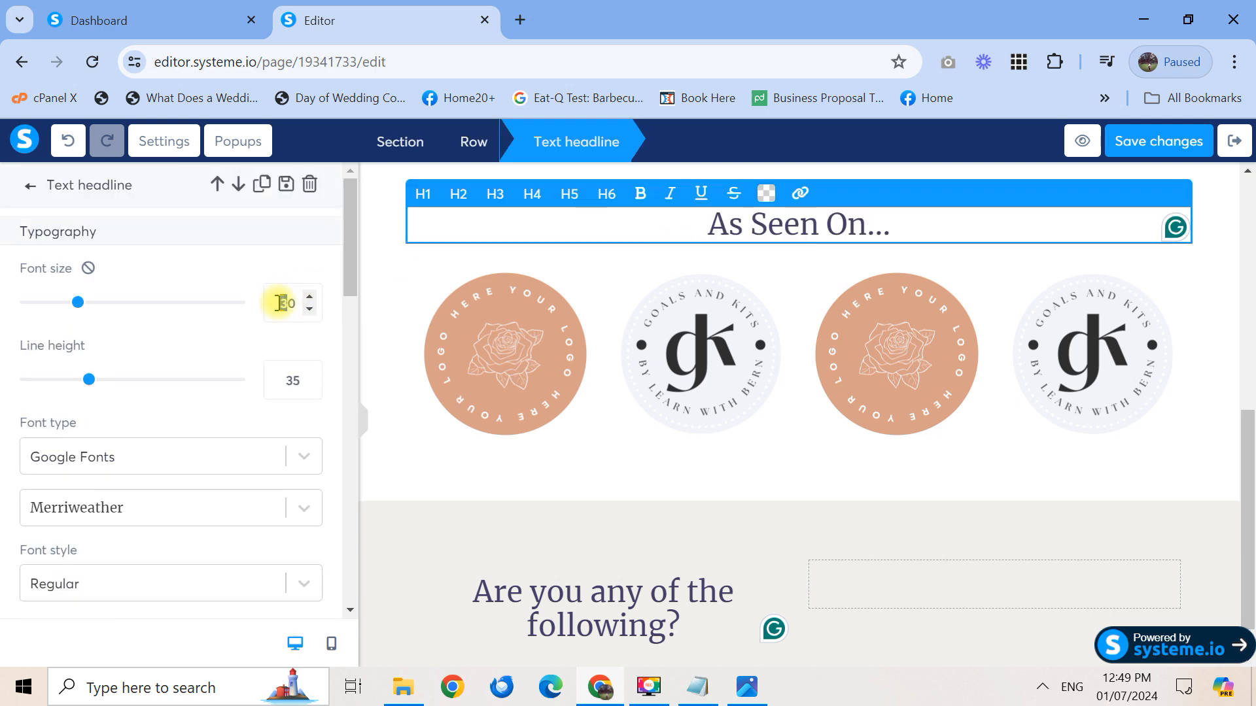
type("2")
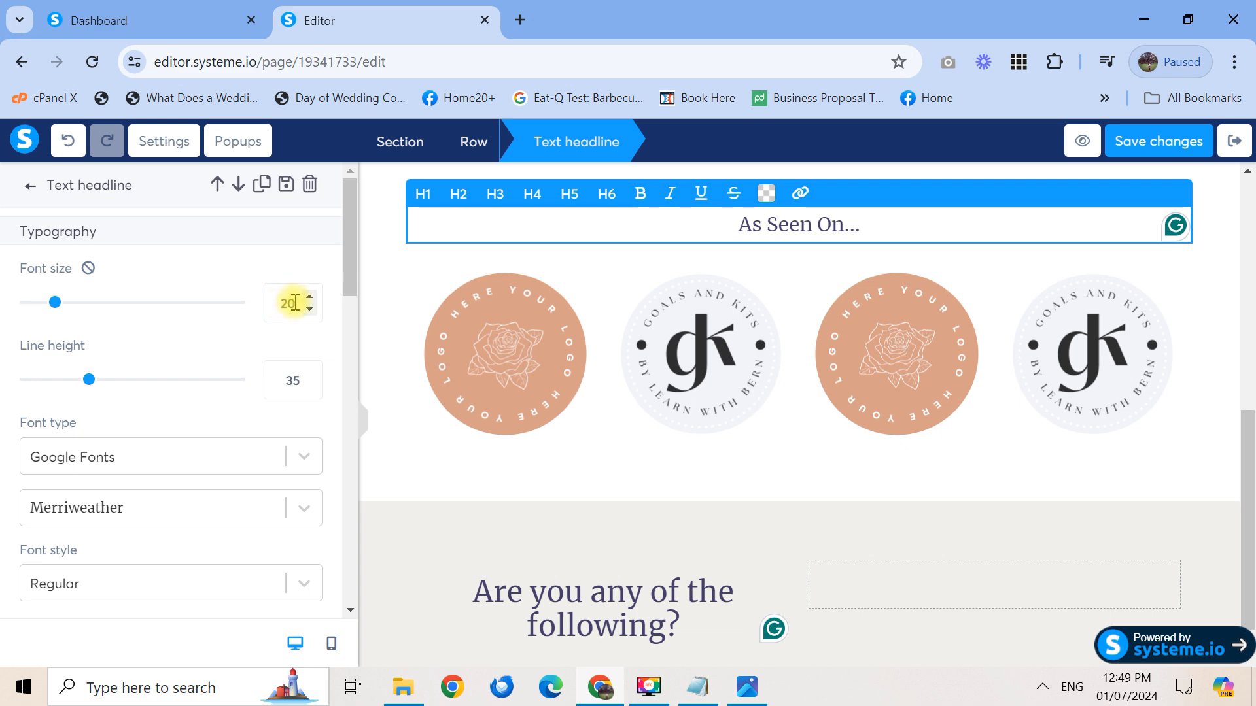
key("BackSpace")
type("8")
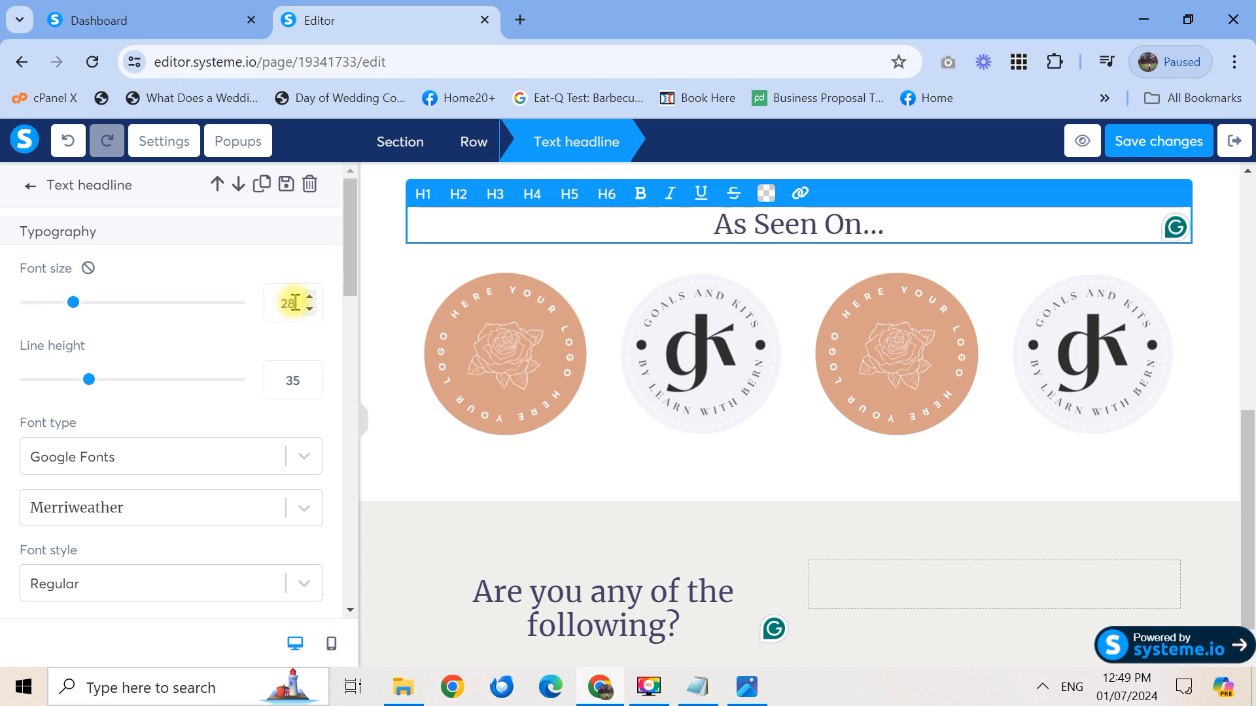
key("BackSpace")
type("5")
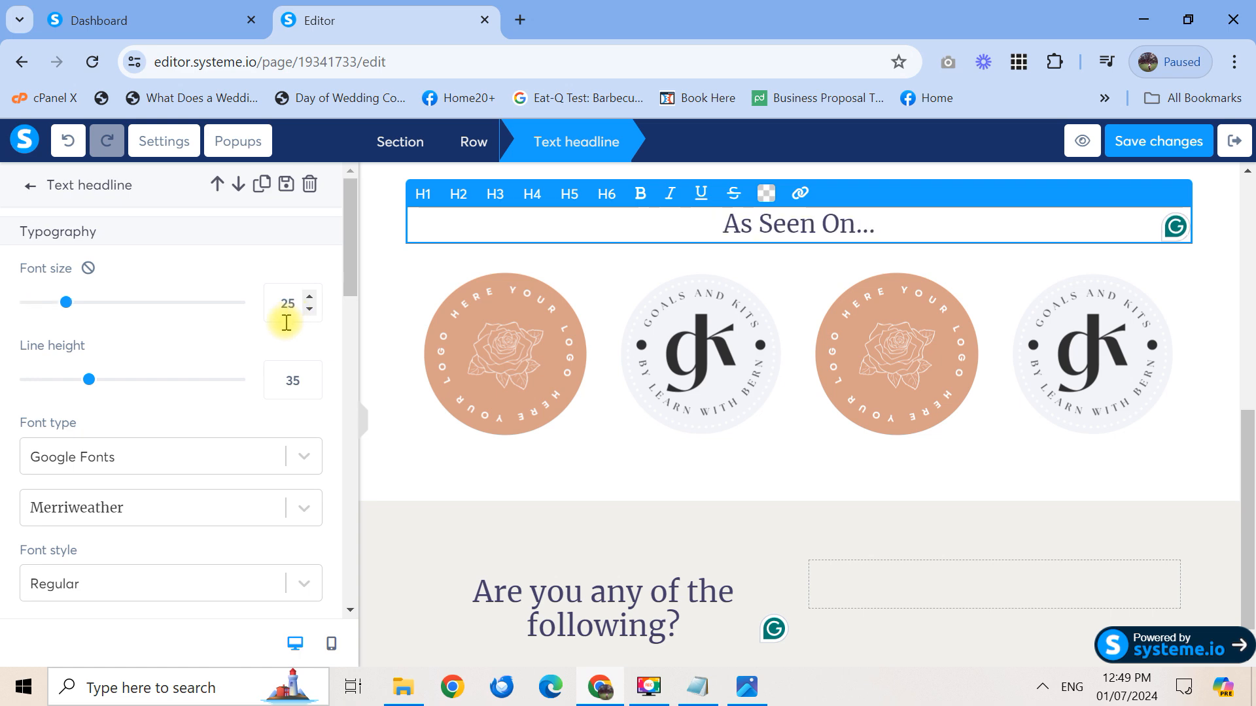
left_click(630, 605)
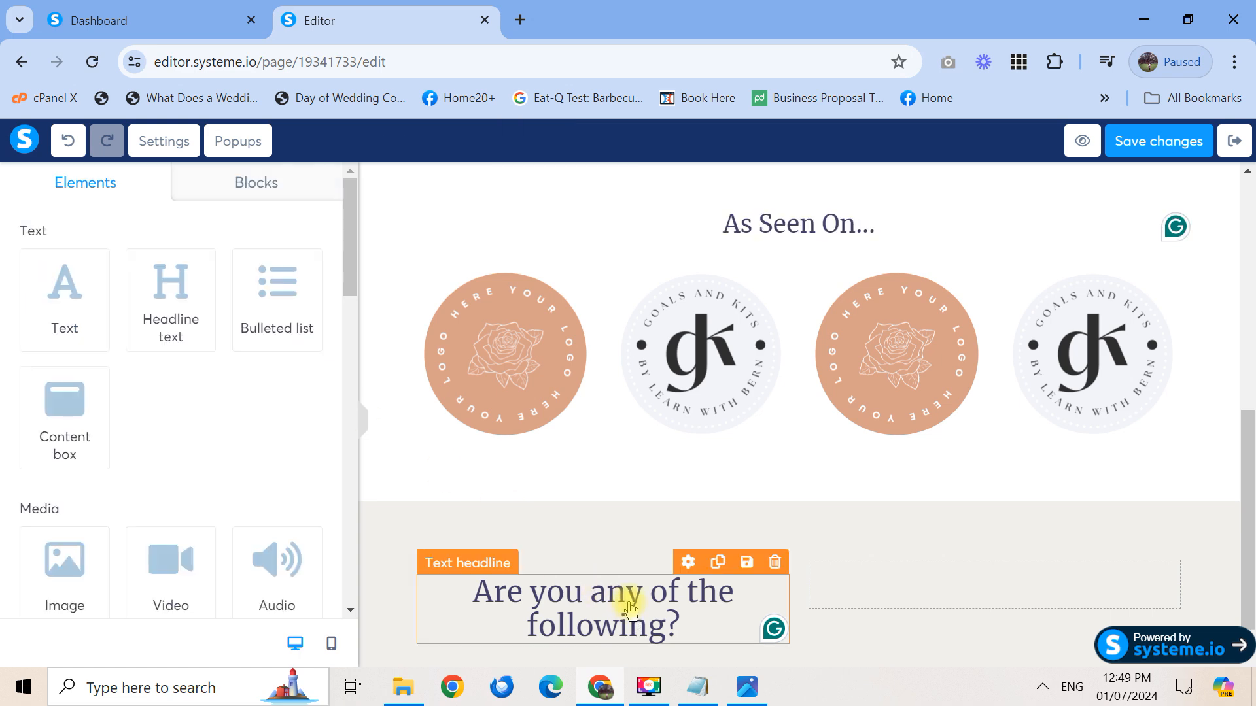
Give the 'Are you any of the following?' headline font size 25 and line height 30
left_click(624, 598)
left_click_drag(300, 303, 268, 305)
type("25")
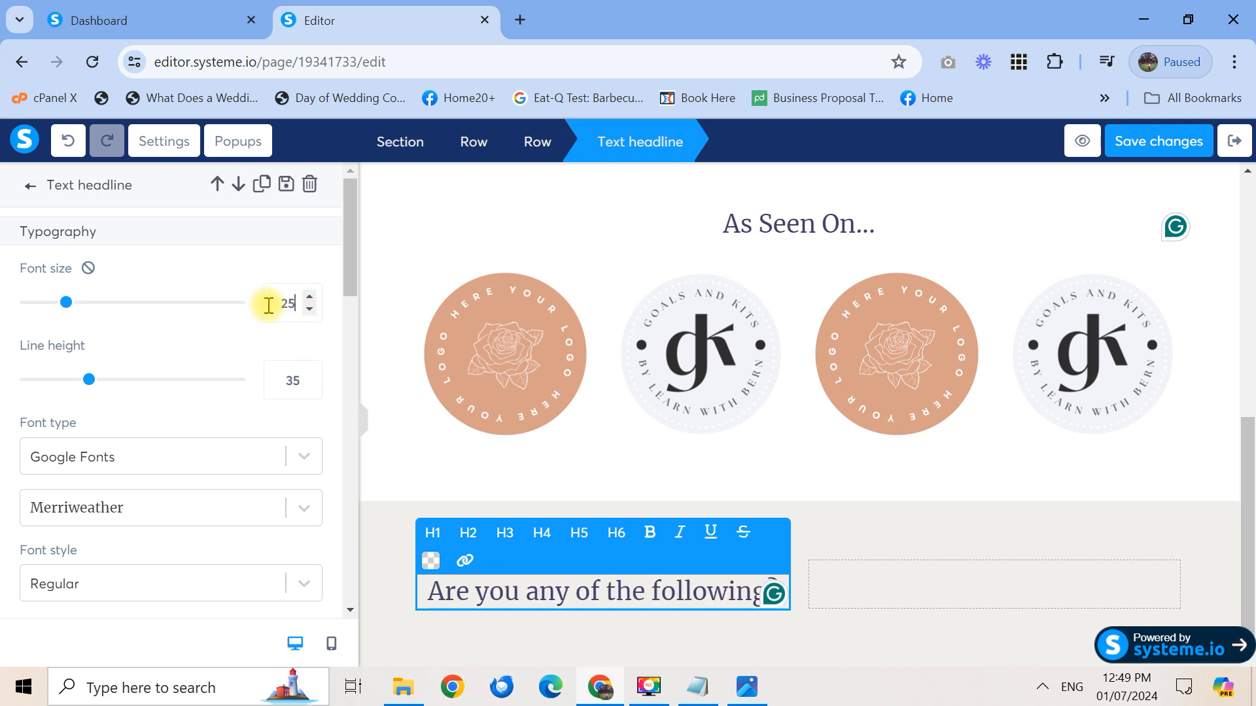
left_click(302, 378)
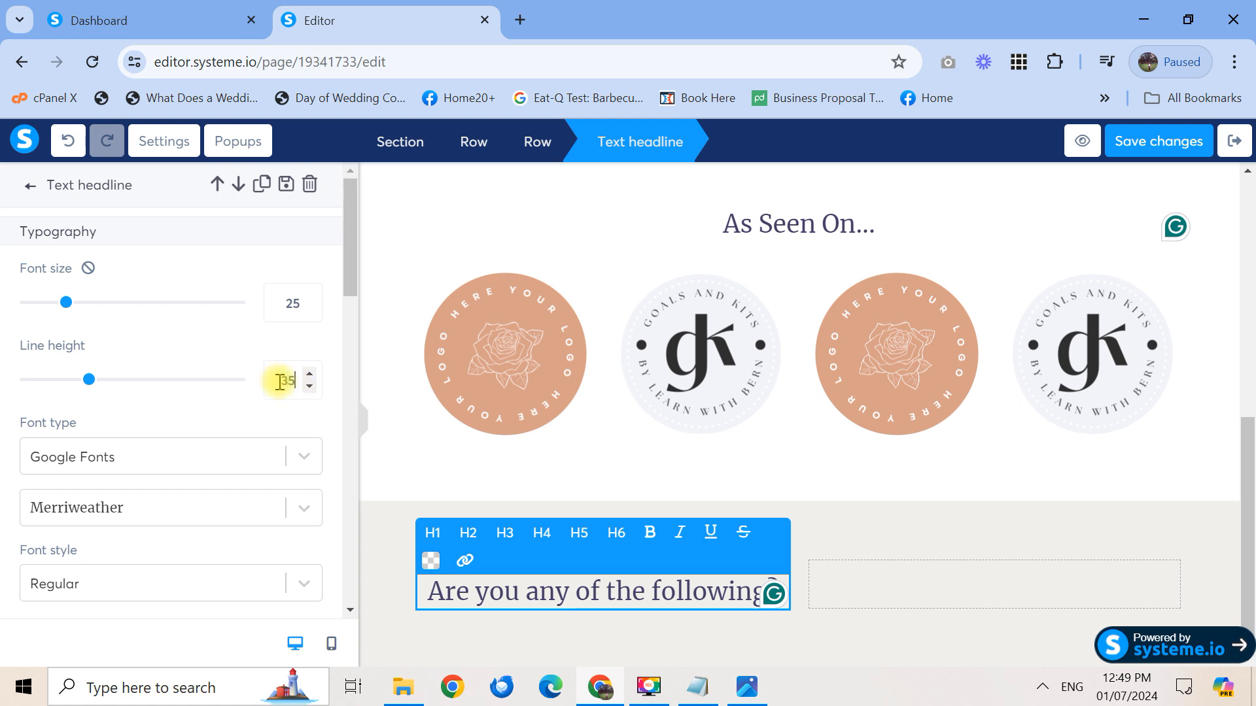
type("0")
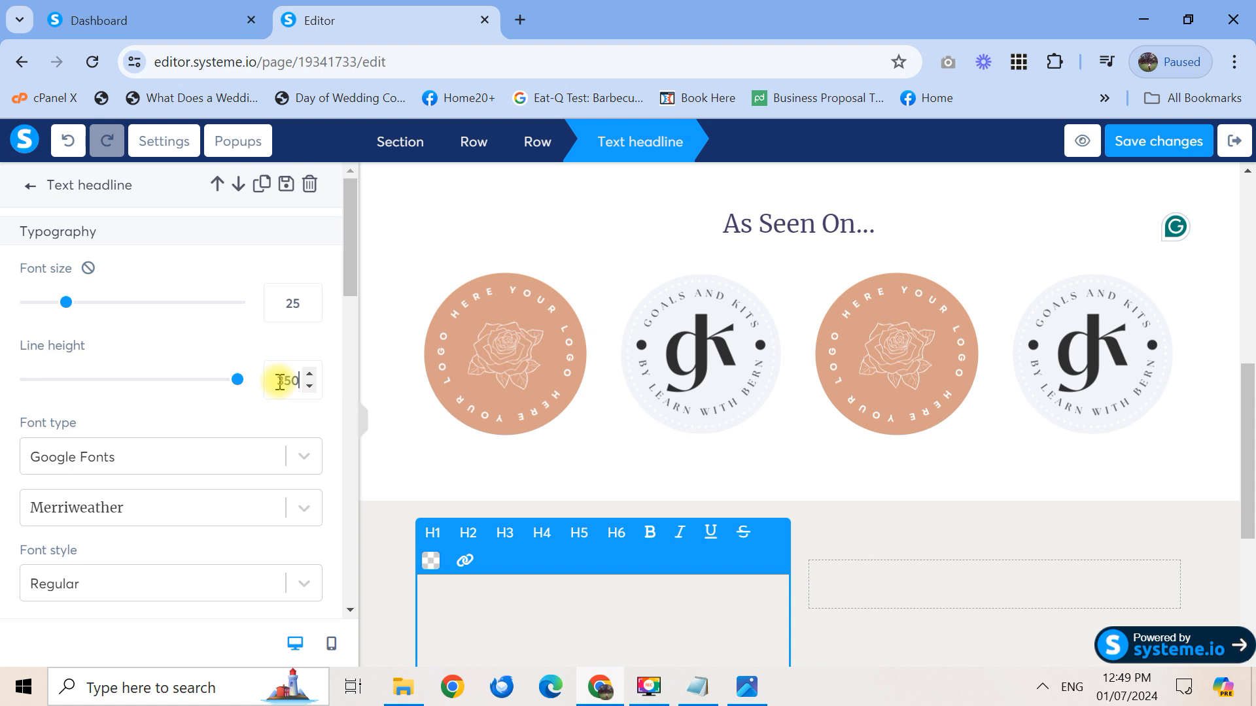
type("35")
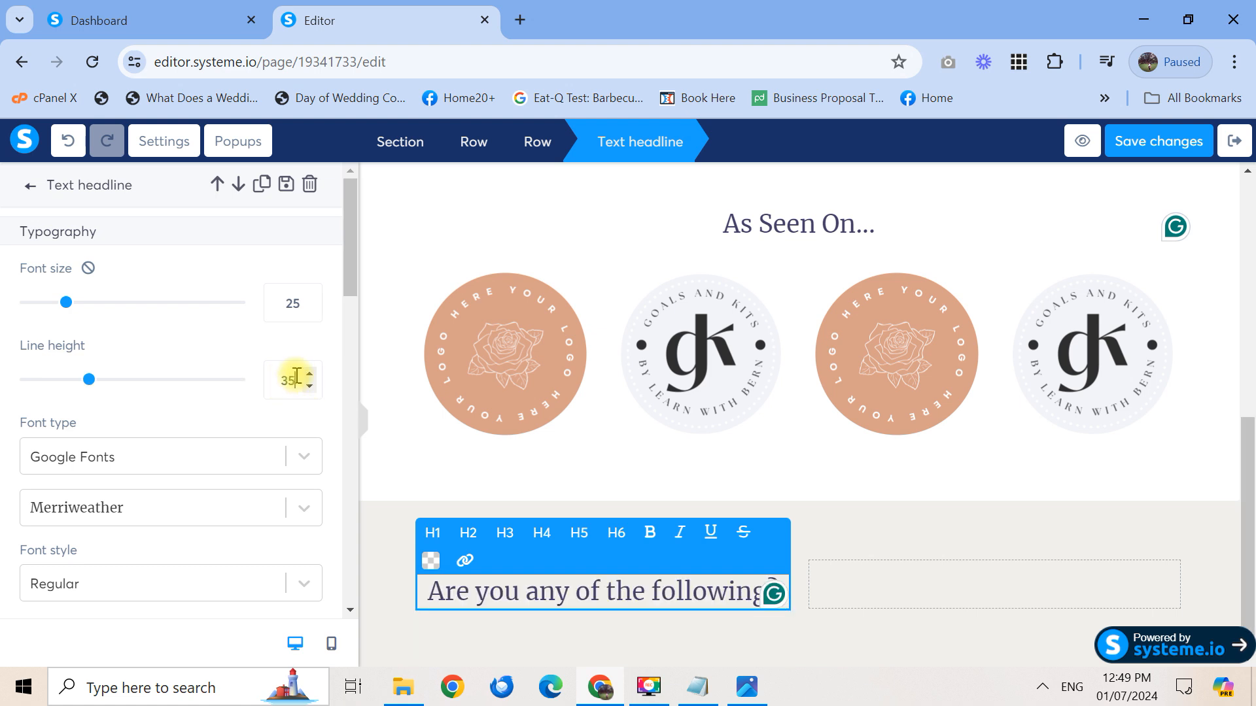
key("BackSpace")
type("0")
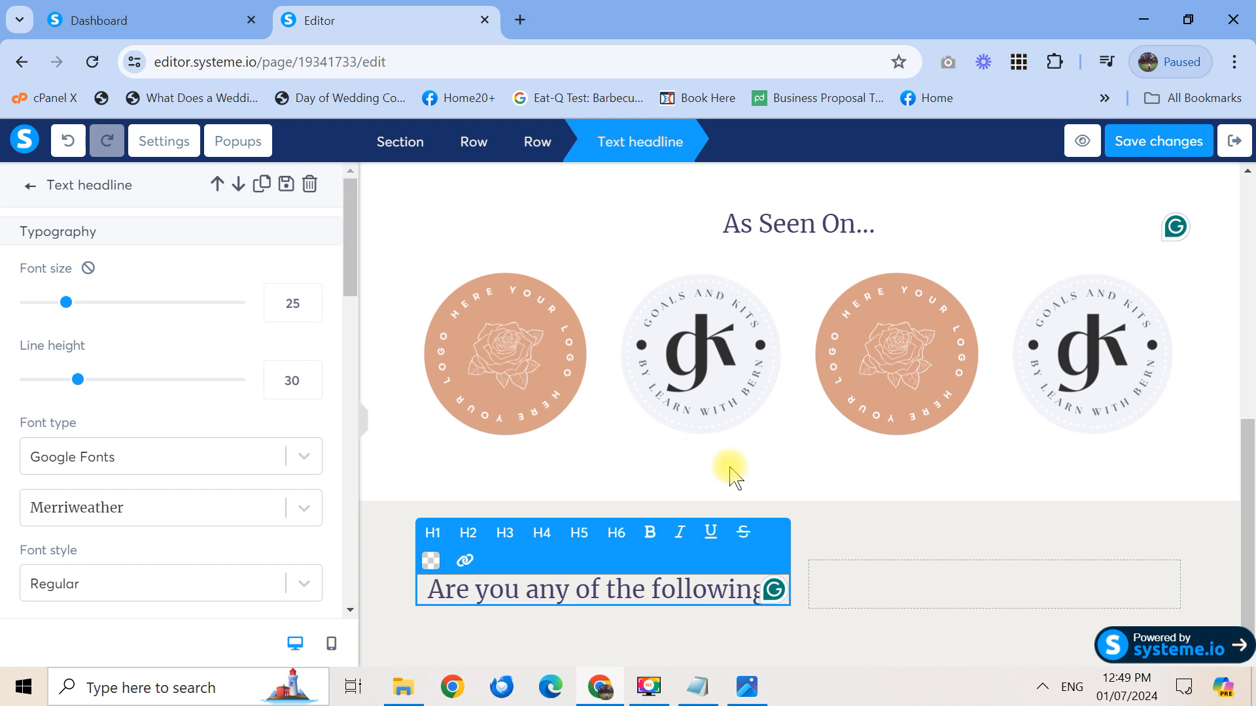
left_click(1252, 553)
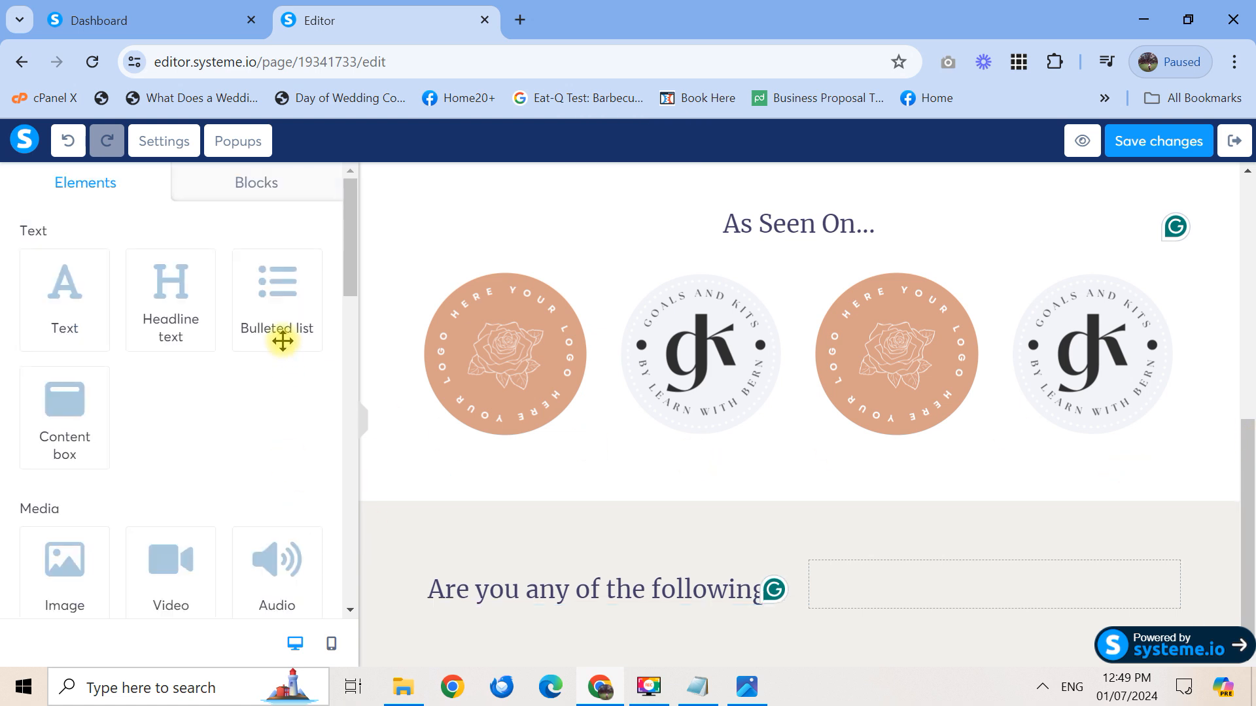
Add a bulleted list under the heading and set its font to Google Fonts Poppins
left_click(747, 687)
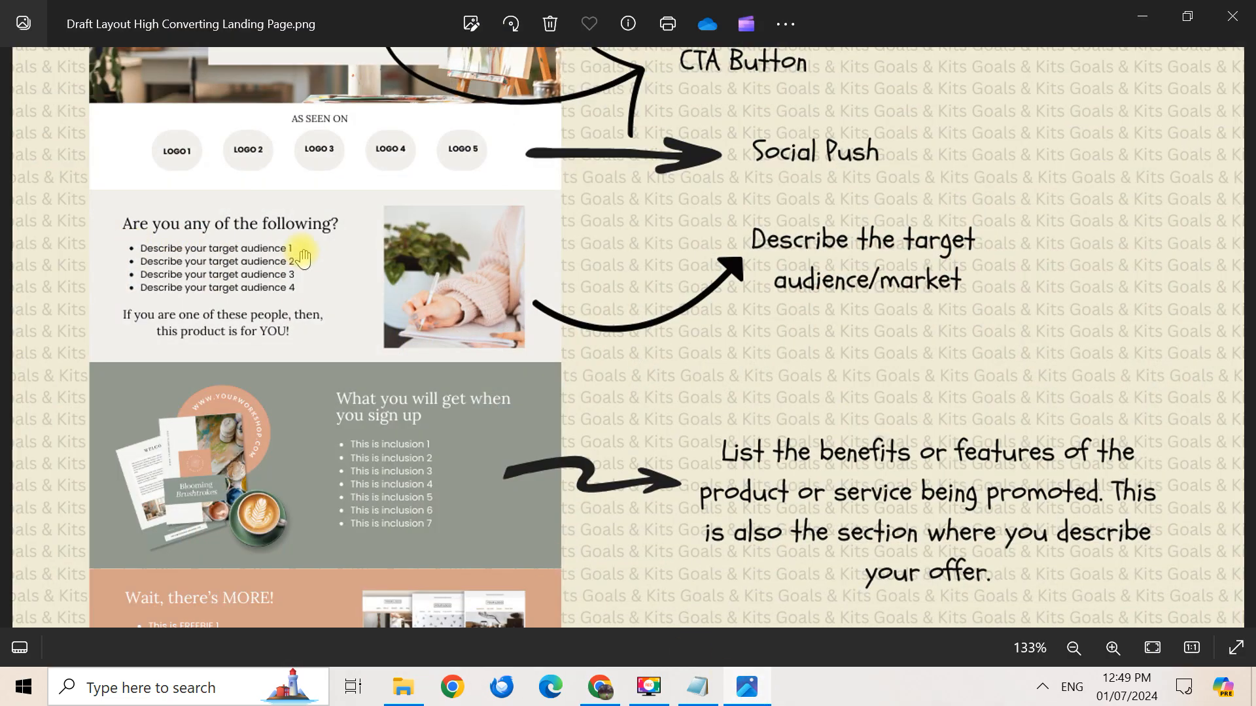
left_click(1142, 15)
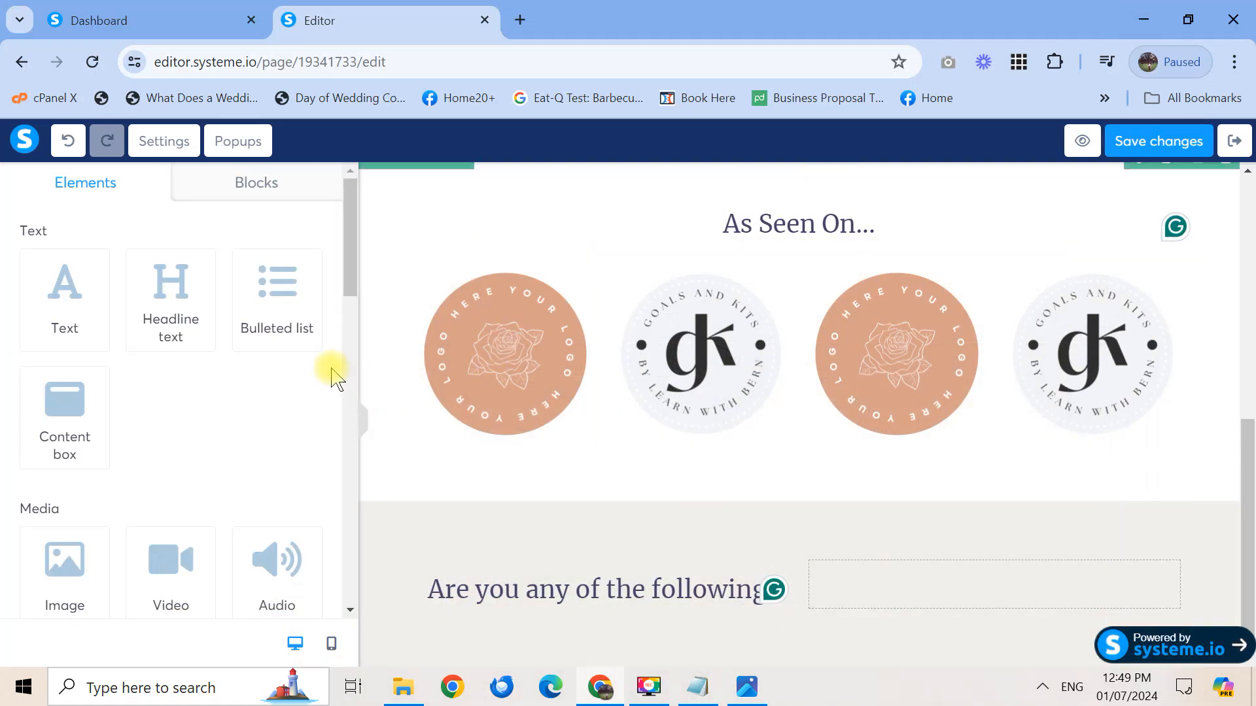
left_click_drag(251, 309, 558, 598)
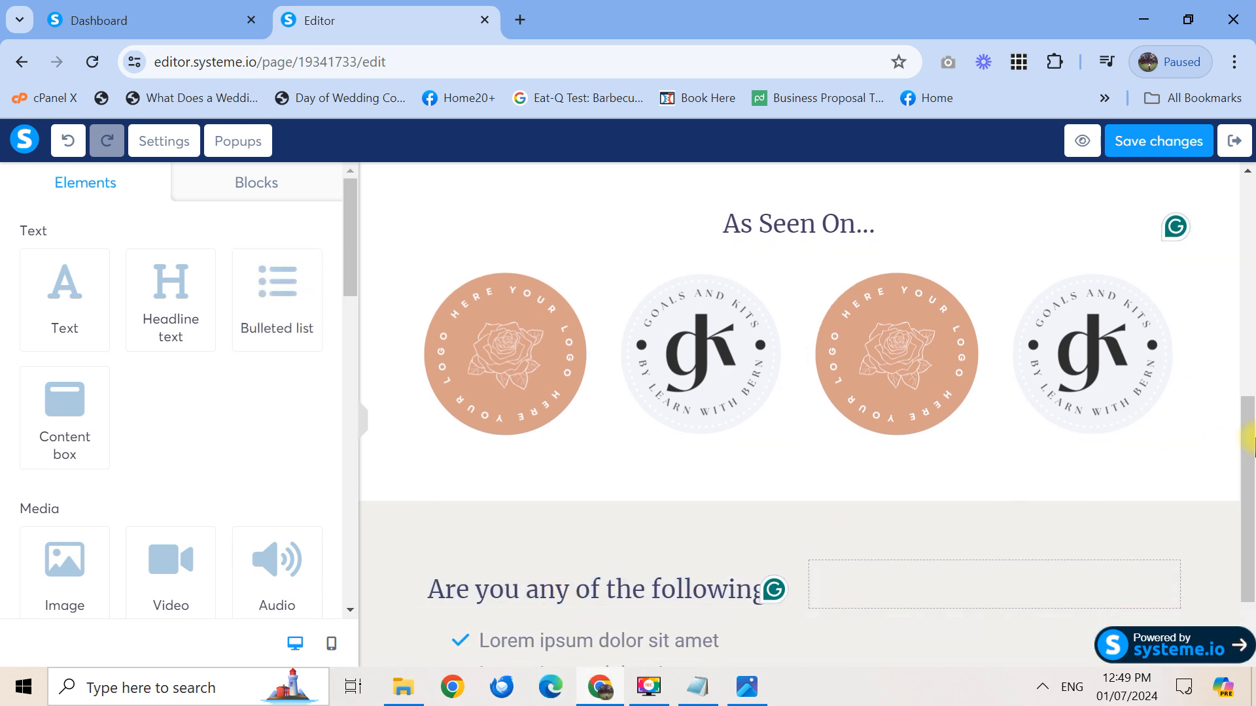
scroll(1250, 599, "down", 2)
left_click(605, 553)
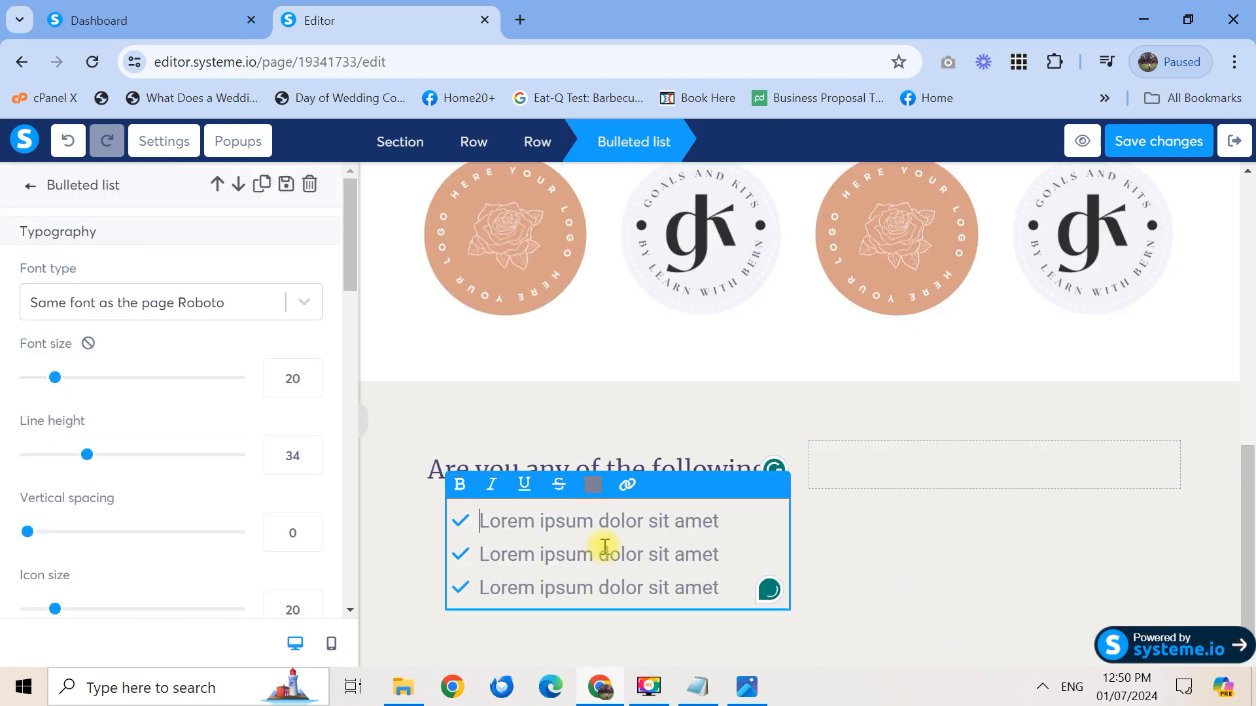
left_click(299, 302)
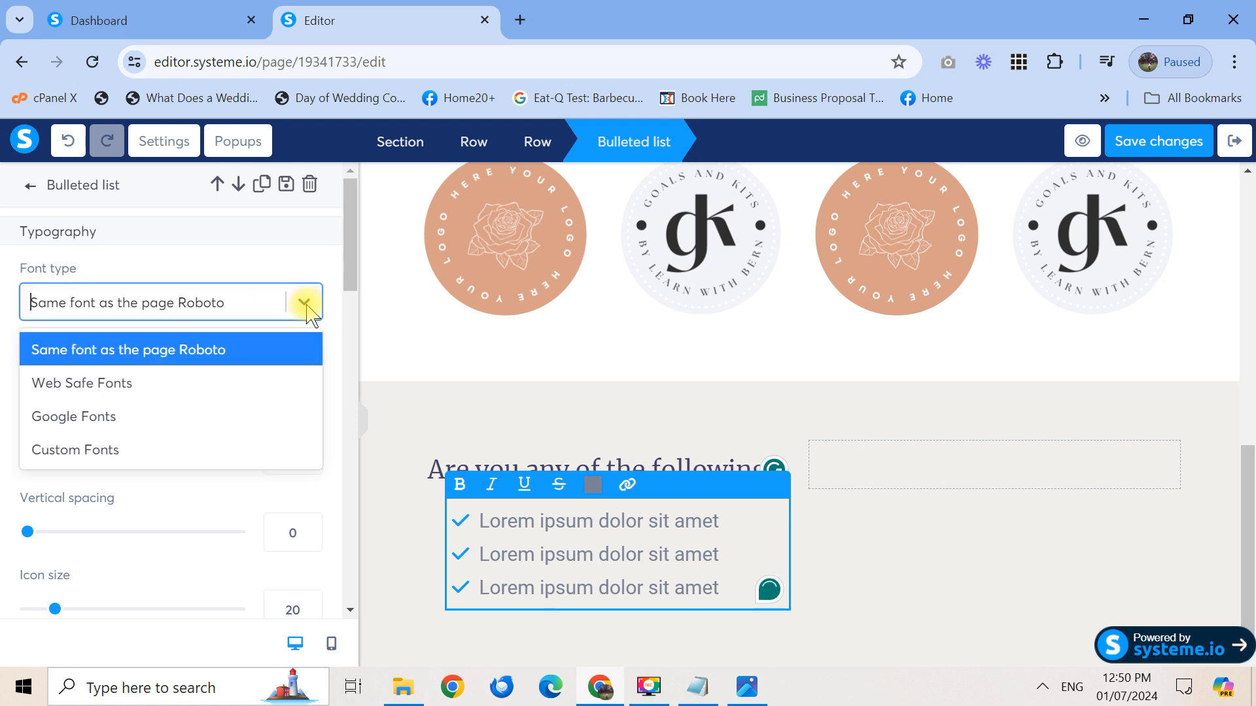
left_click(210, 416)
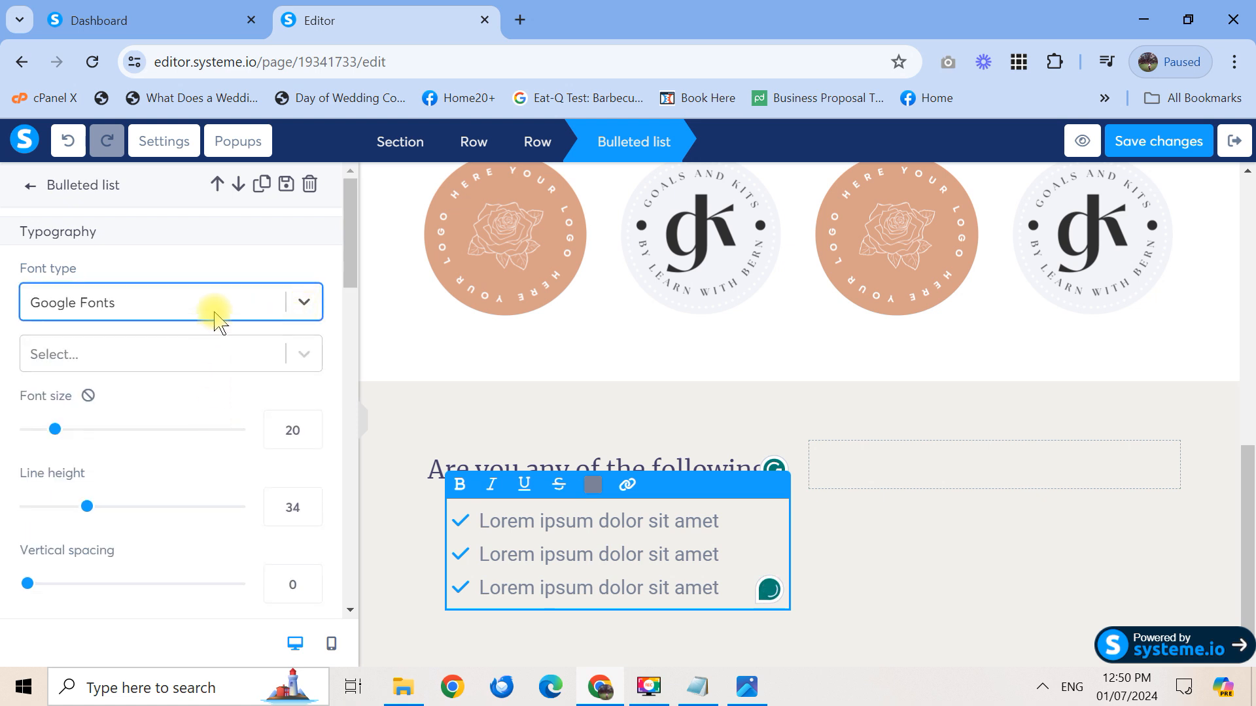
left_click(203, 359)
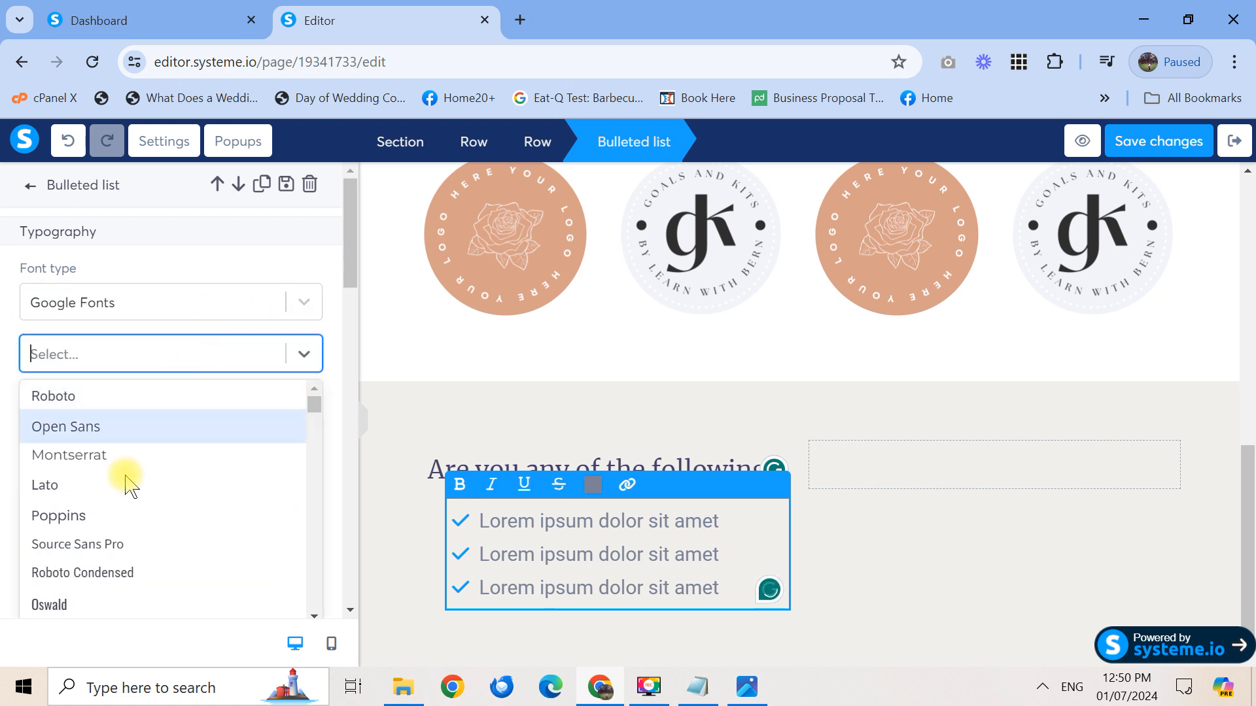
left_click(105, 522)
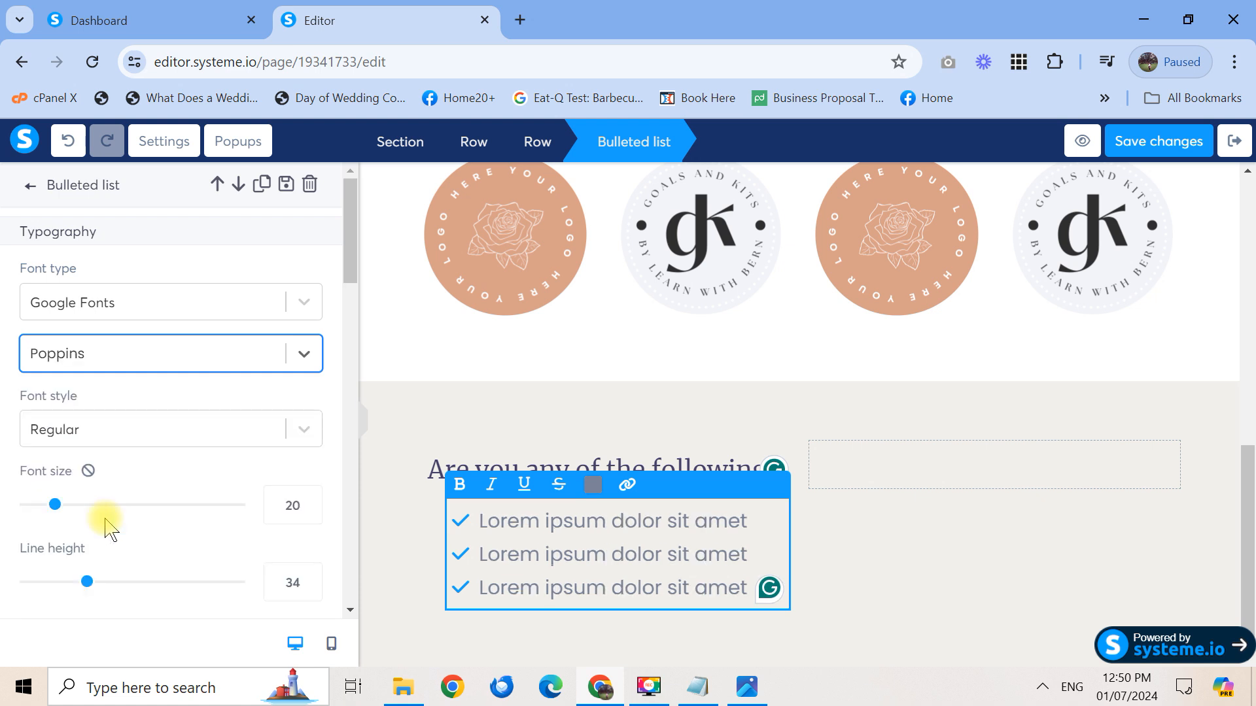
Make all the bullet list text black
left_click(592, 497)
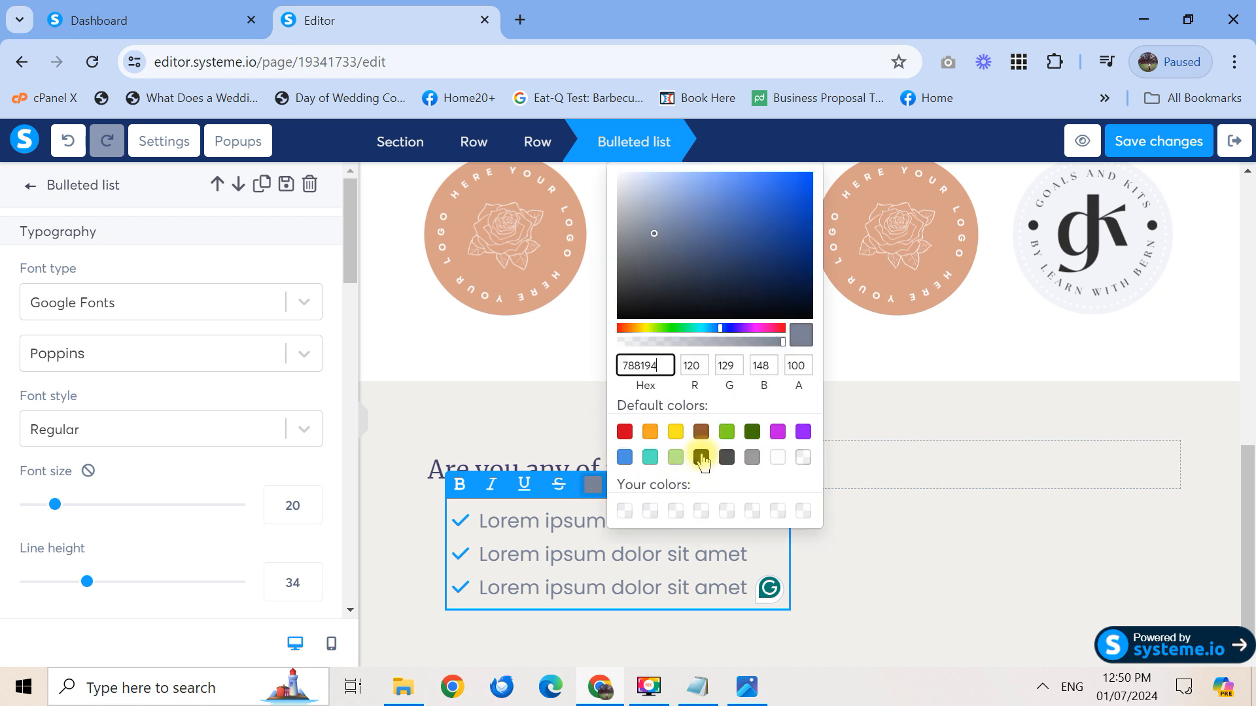
left_click(702, 458)
left_click(669, 562)
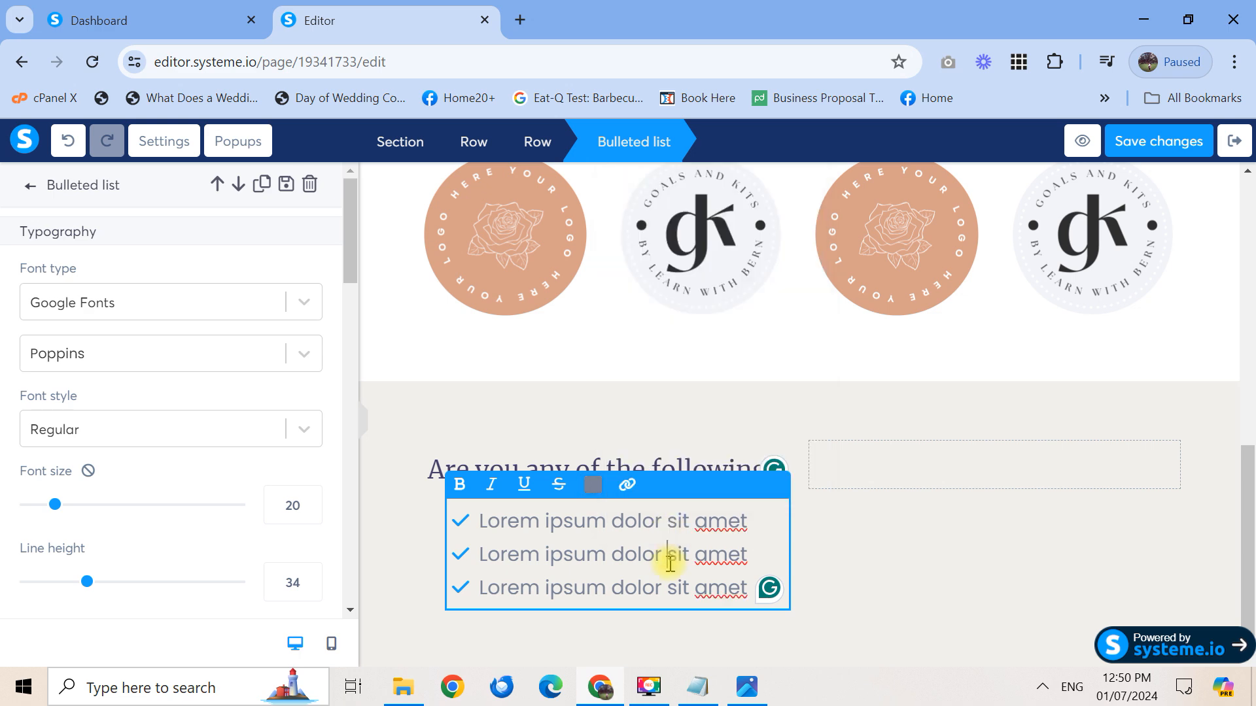
key("ctrl+a")
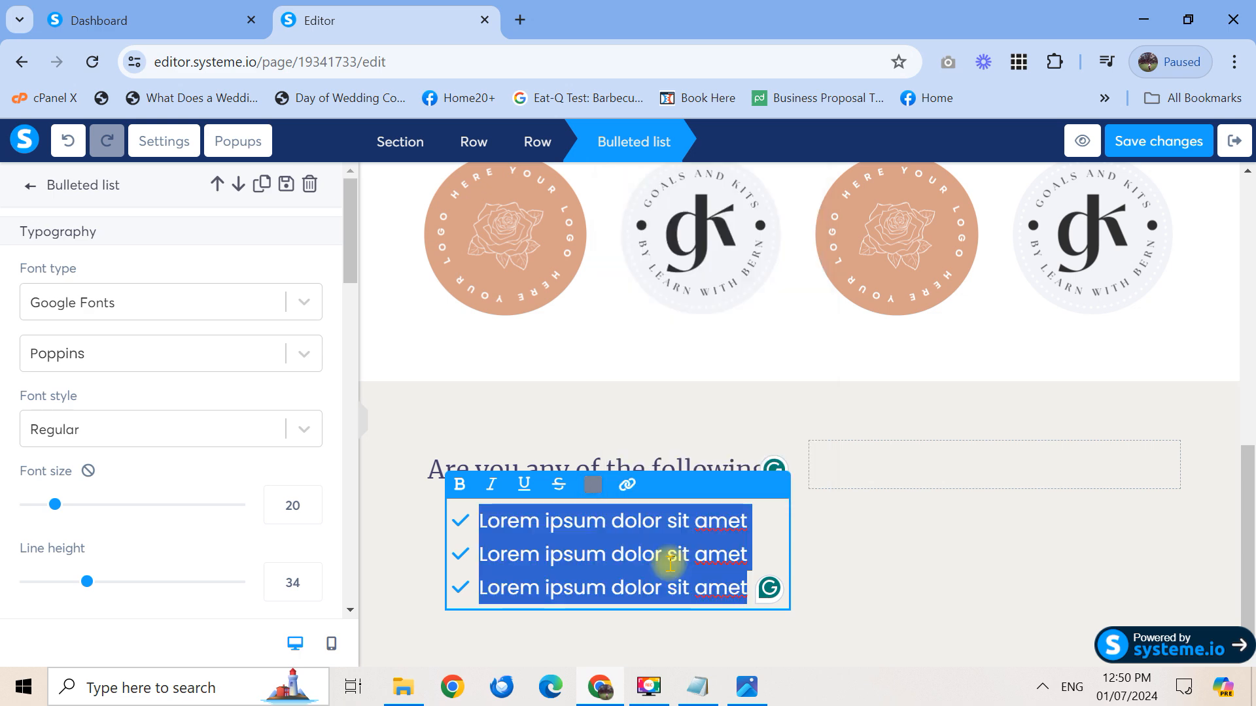
left_click(594, 491)
left_click(701, 457)
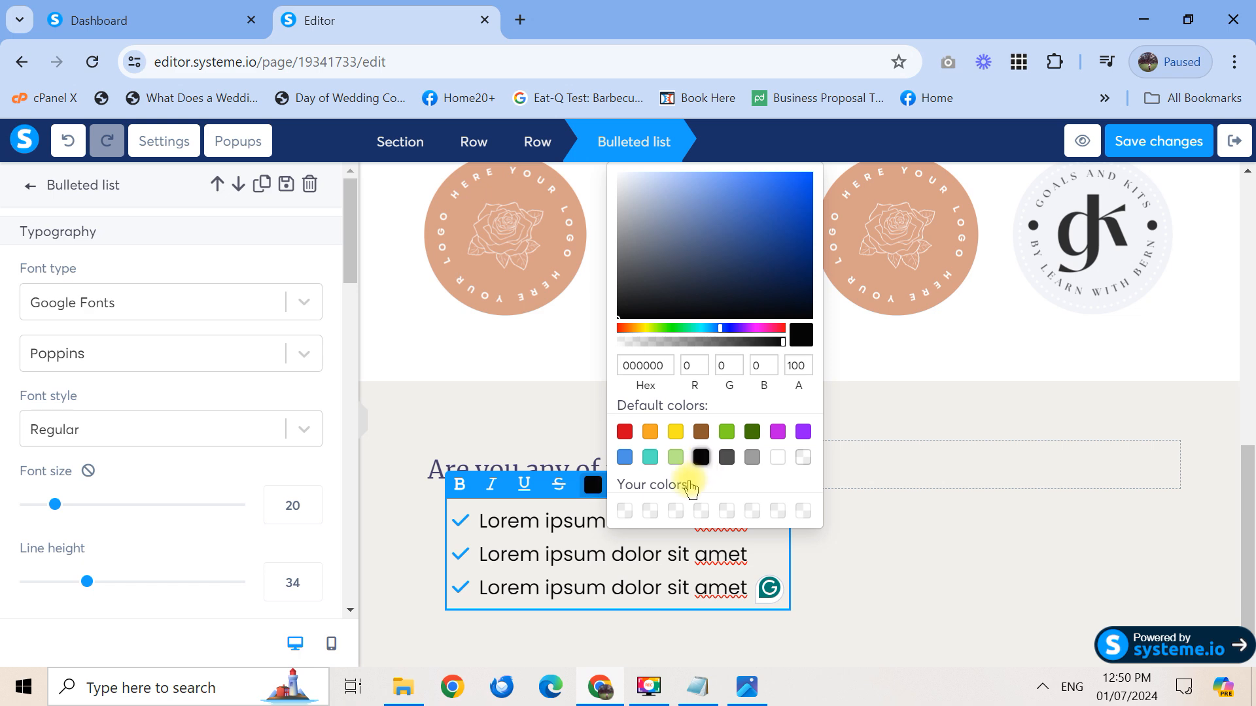
left_click(740, 571)
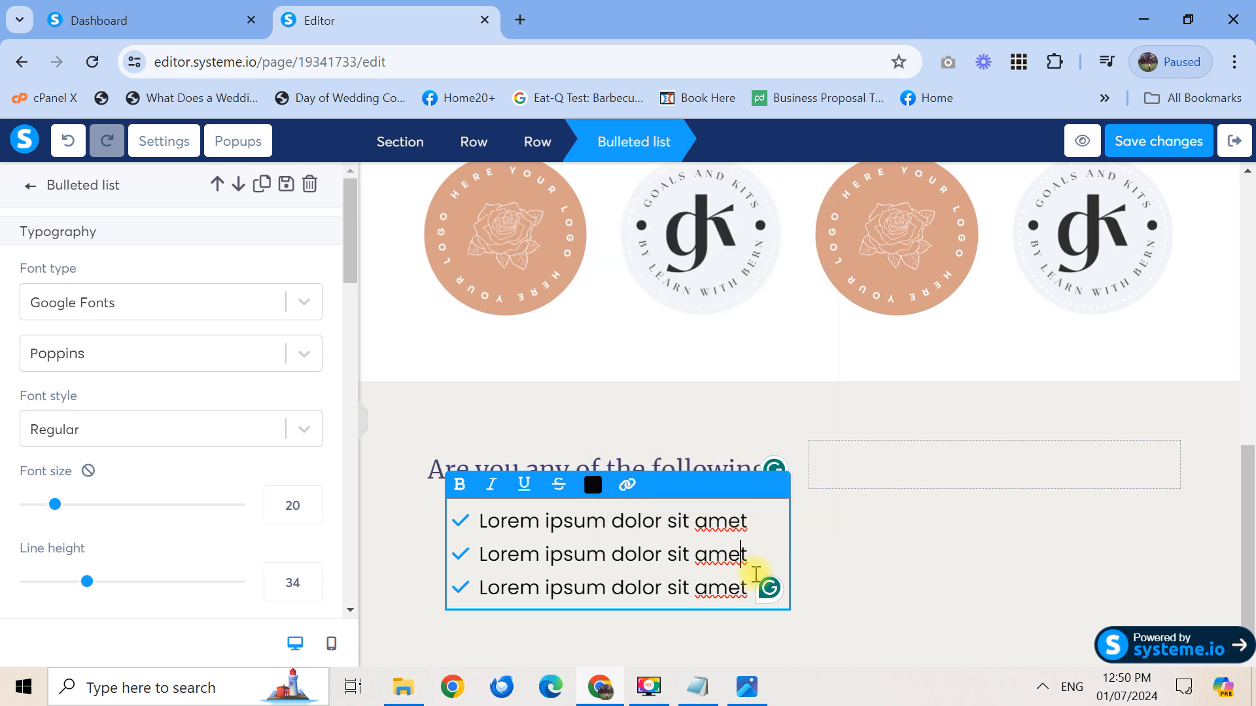
left_click_drag(764, 531, 485, 528)
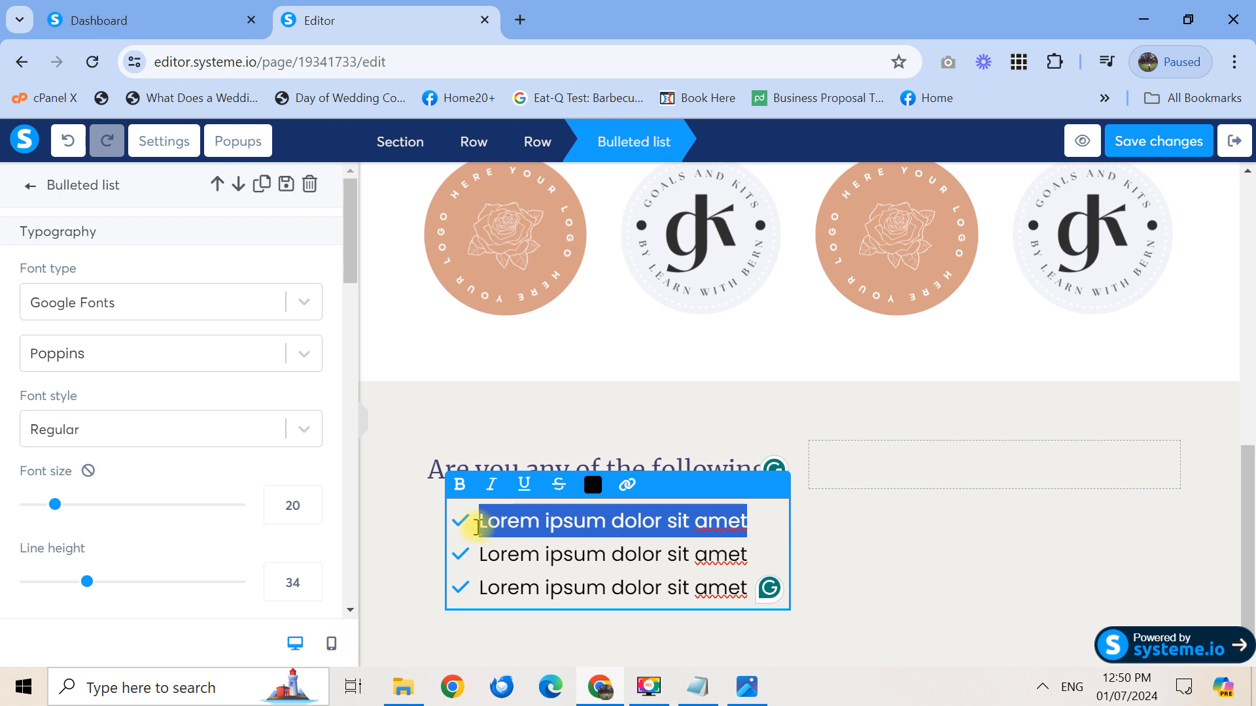
Rewrite the first bullet as 'This is for you if you are....' and paste it over bullets two and three
type("This is for you if you")
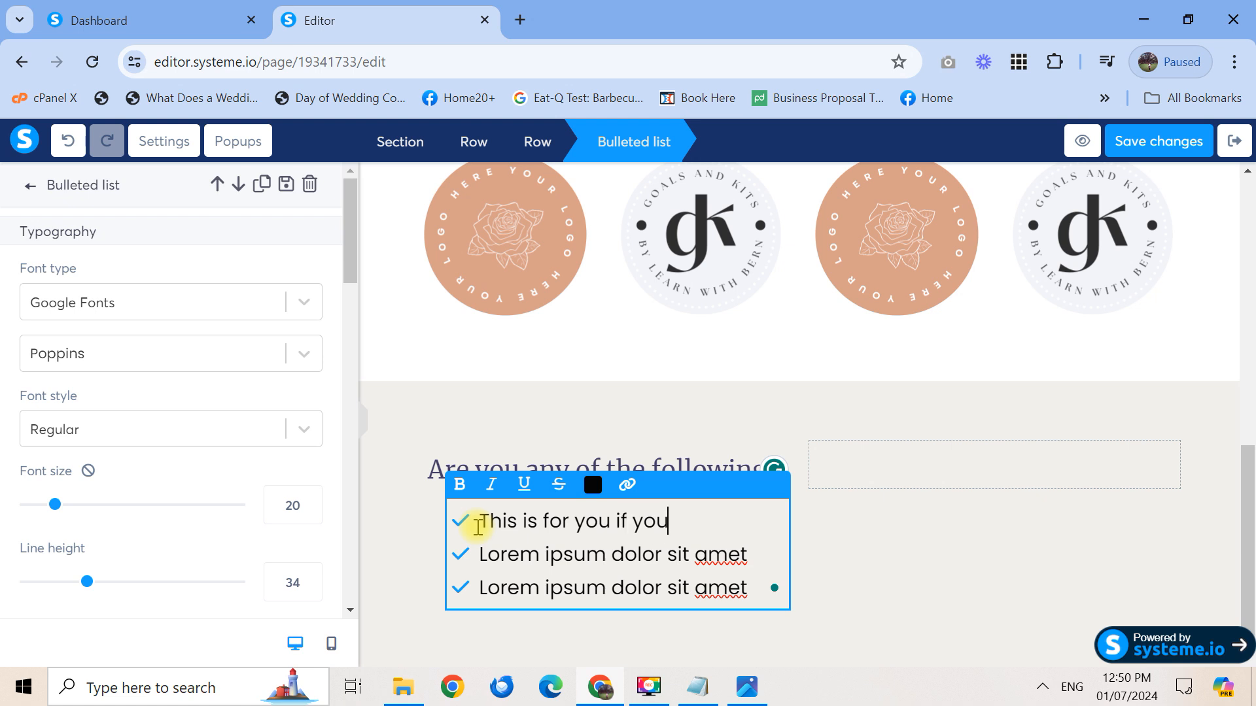
left_click_drag(722, 521, 766, 547)
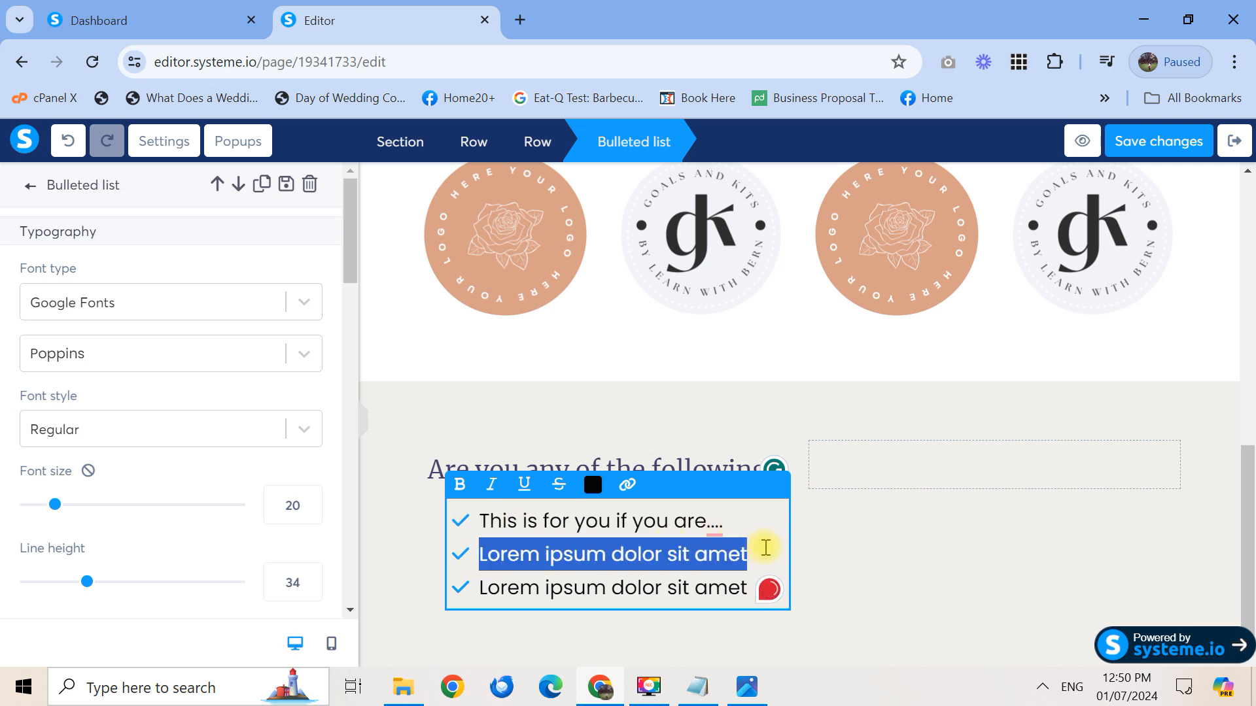
type("This is for you if you are....")
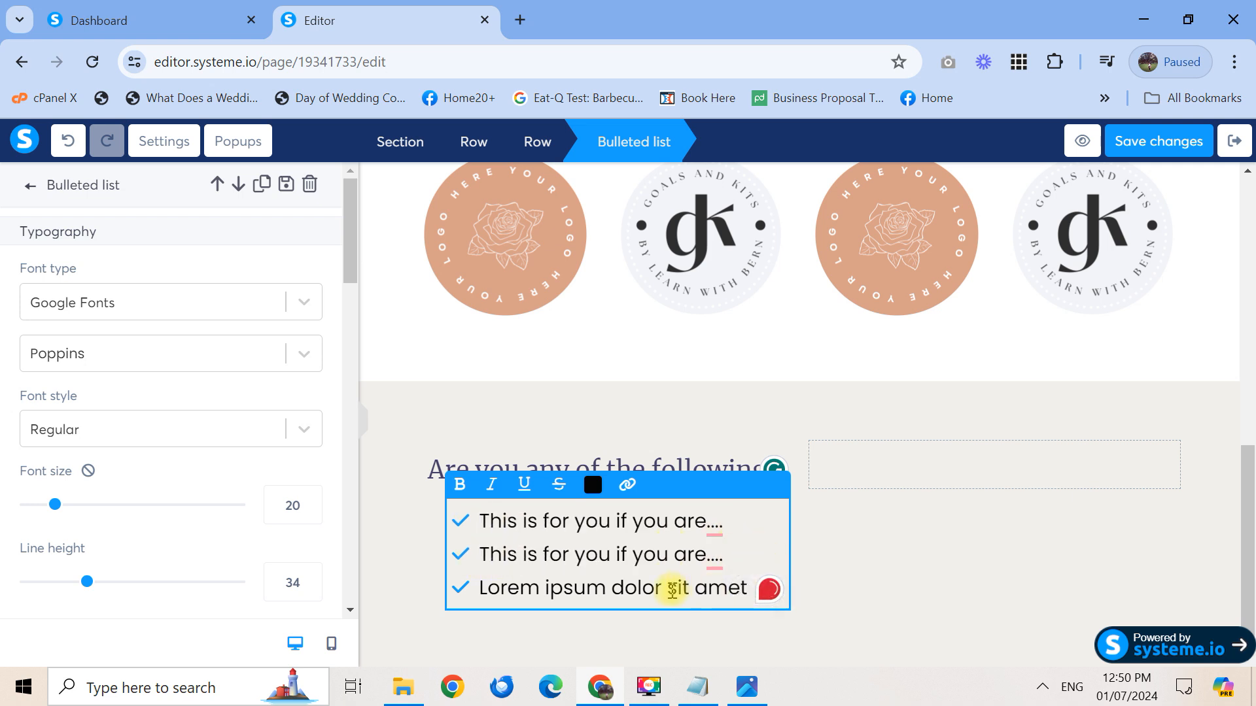
left_click_drag(484, 588, 747, 597)
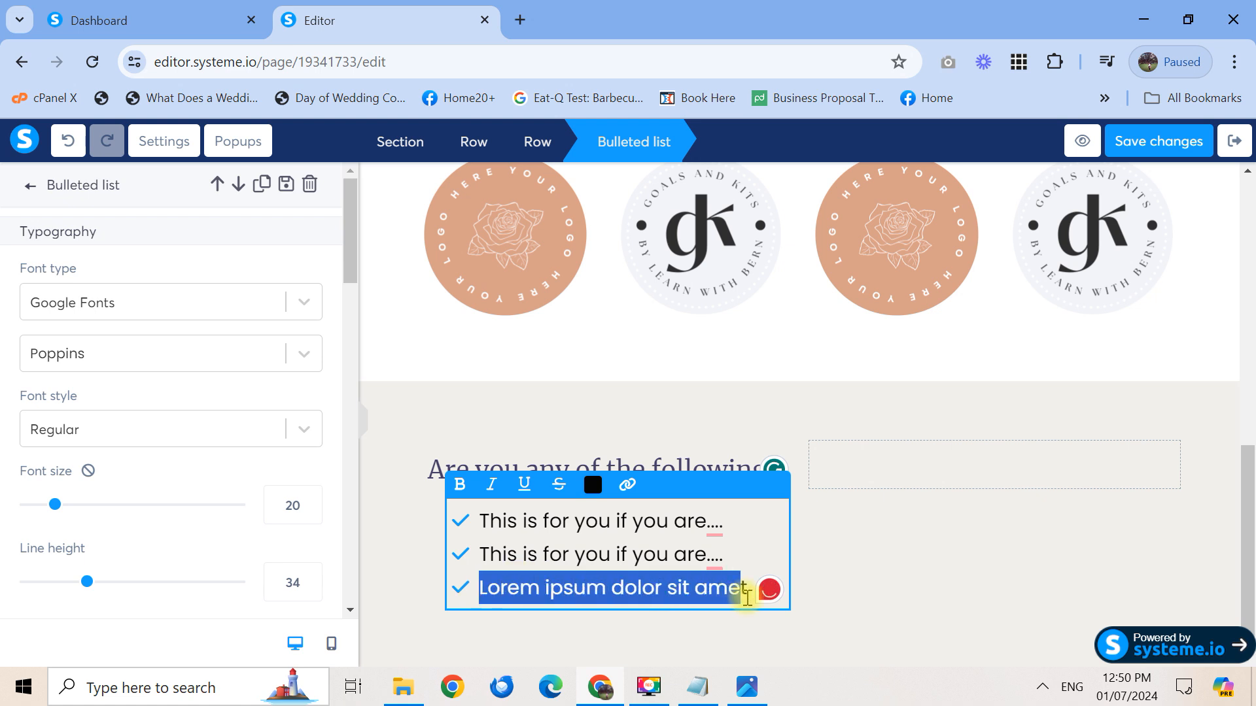
type("This is for you if you are....")
Add two more bullets with the same 'This is for you if you are....' line
key("Return")
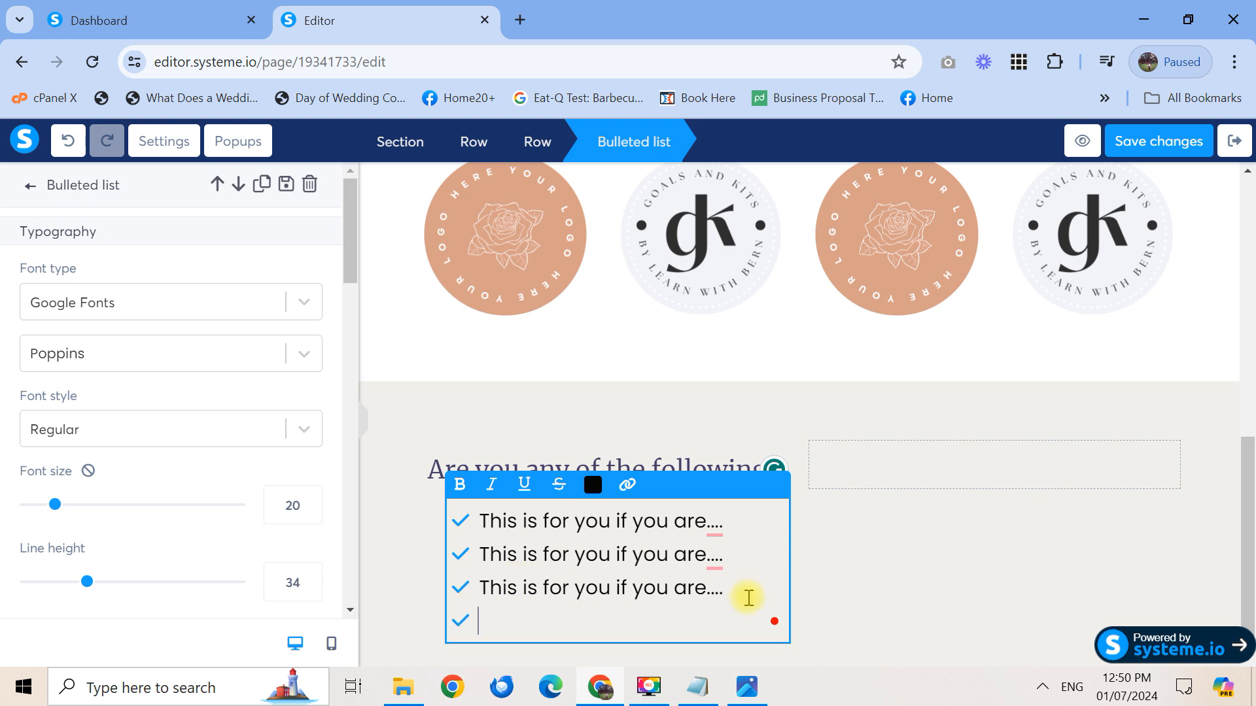
type("This is for you if you are....")
key("Return")
type("This is for you if you are....")
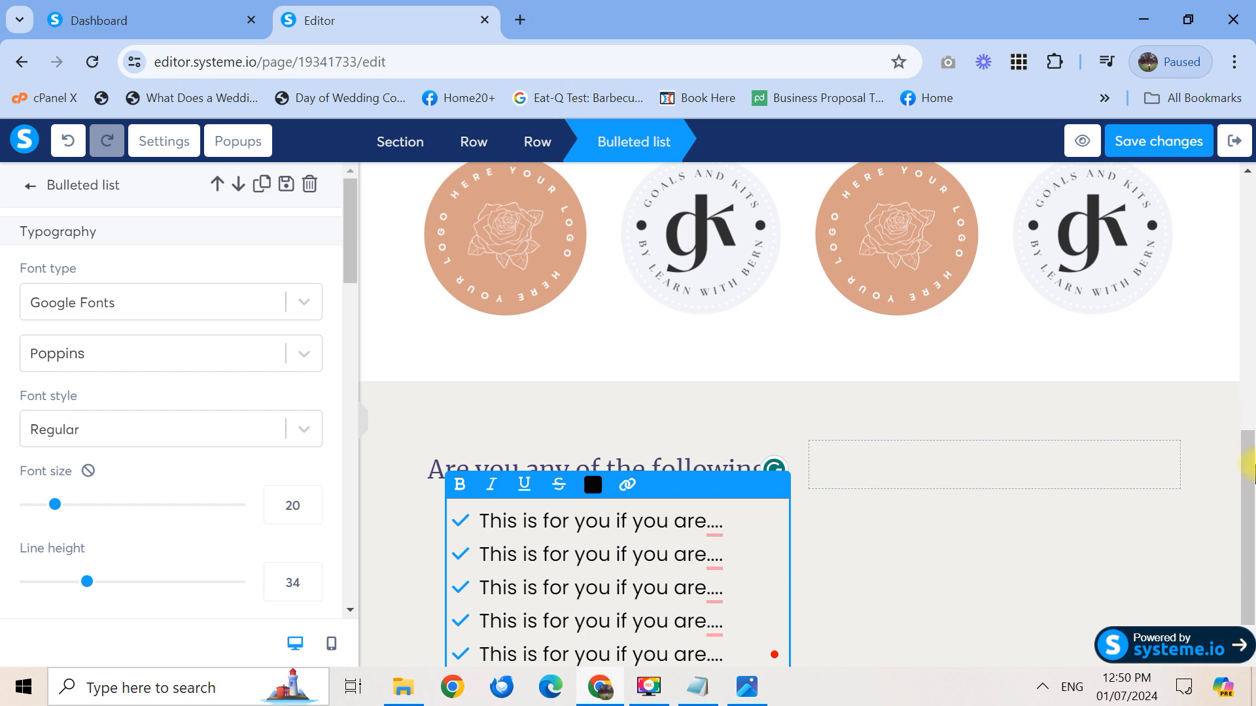
left_click_drag(1248, 506, 1250, 608)
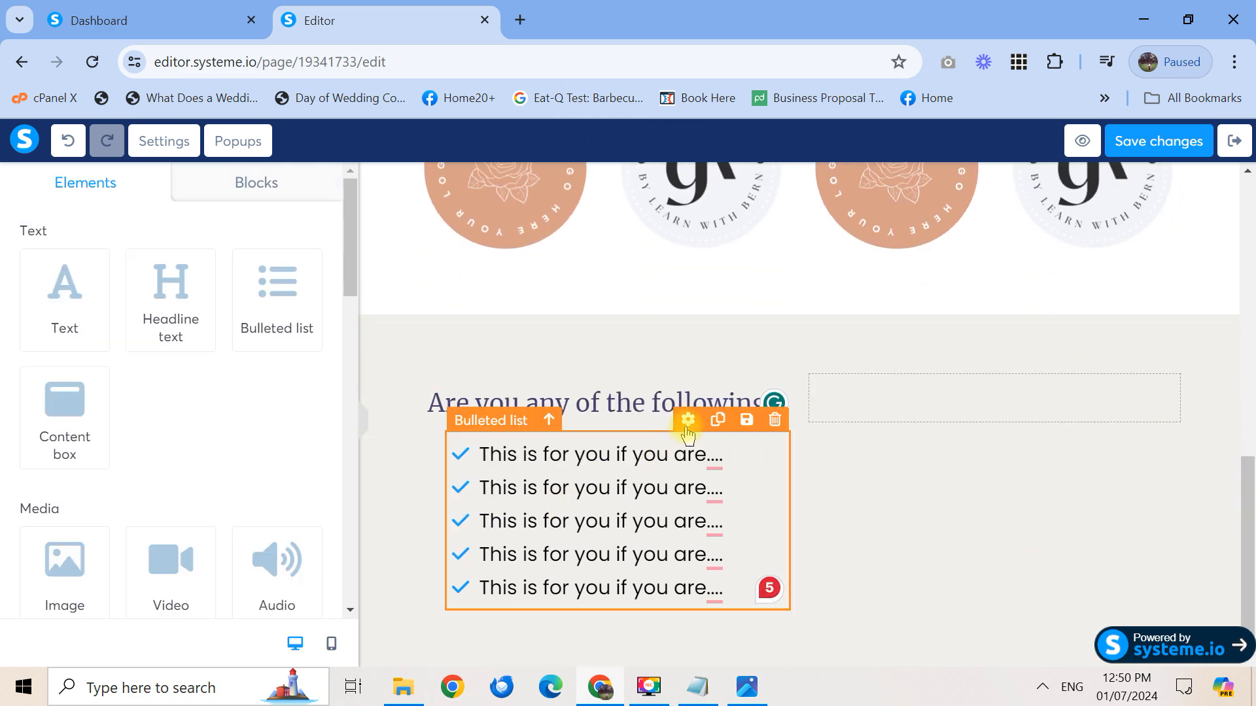
Delete the duplicate sub-headline from the section
left_click(688, 422)
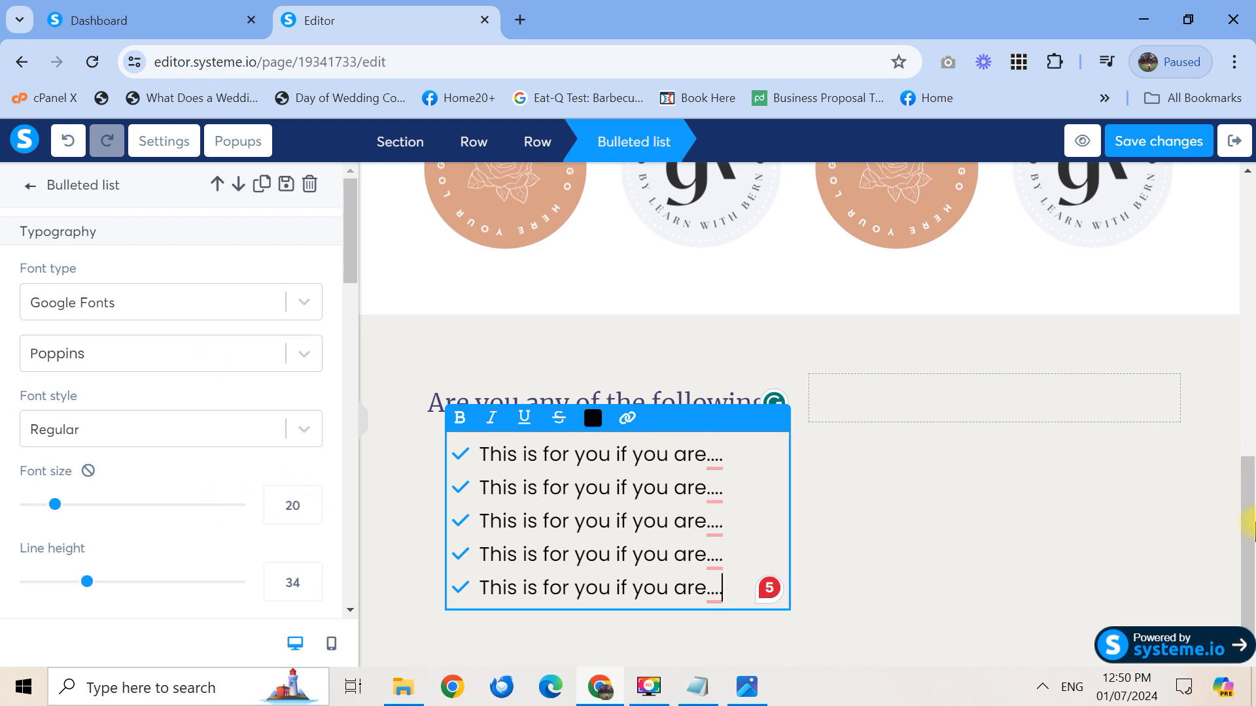
left_click(1248, 314)
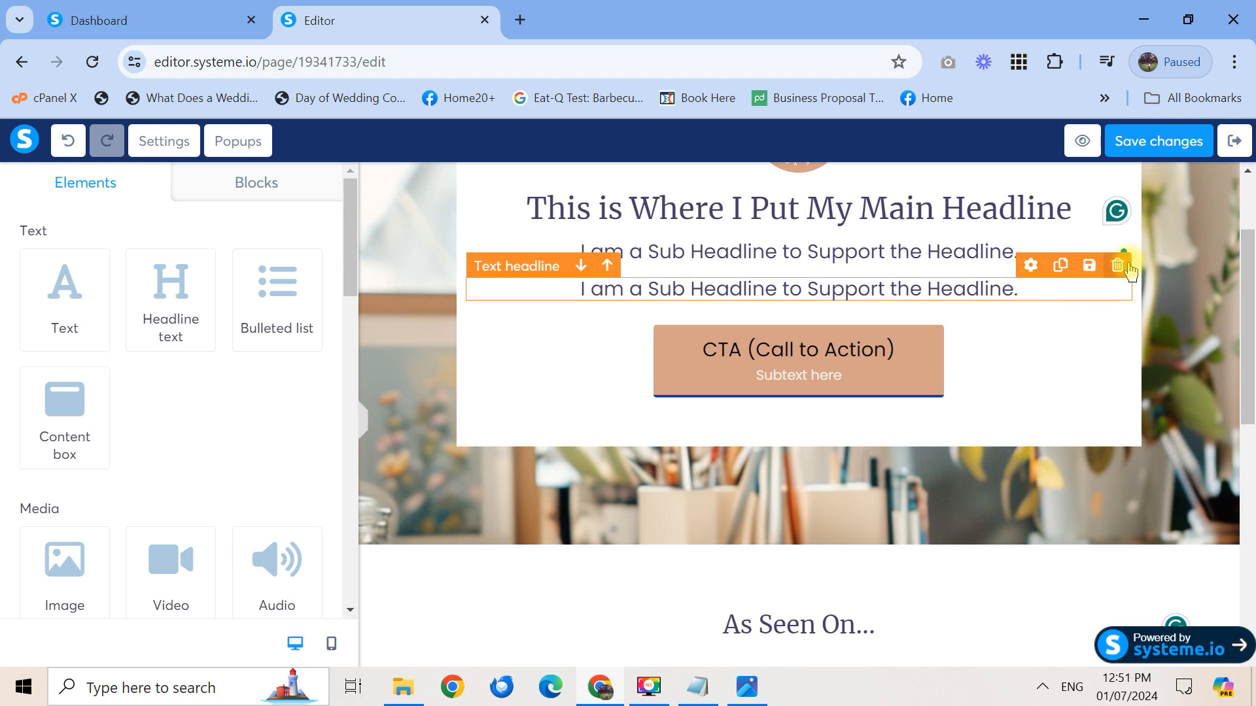
left_click(1130, 267)
left_click(722, 188)
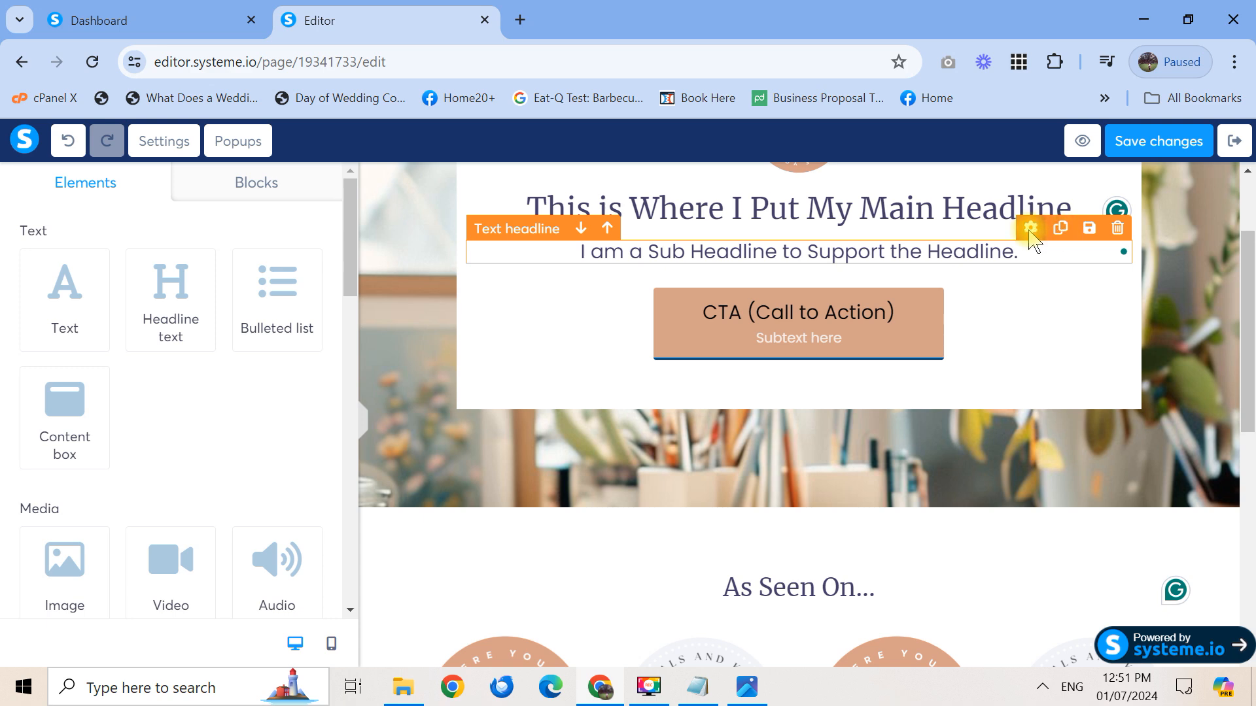
left_click(1032, 238)
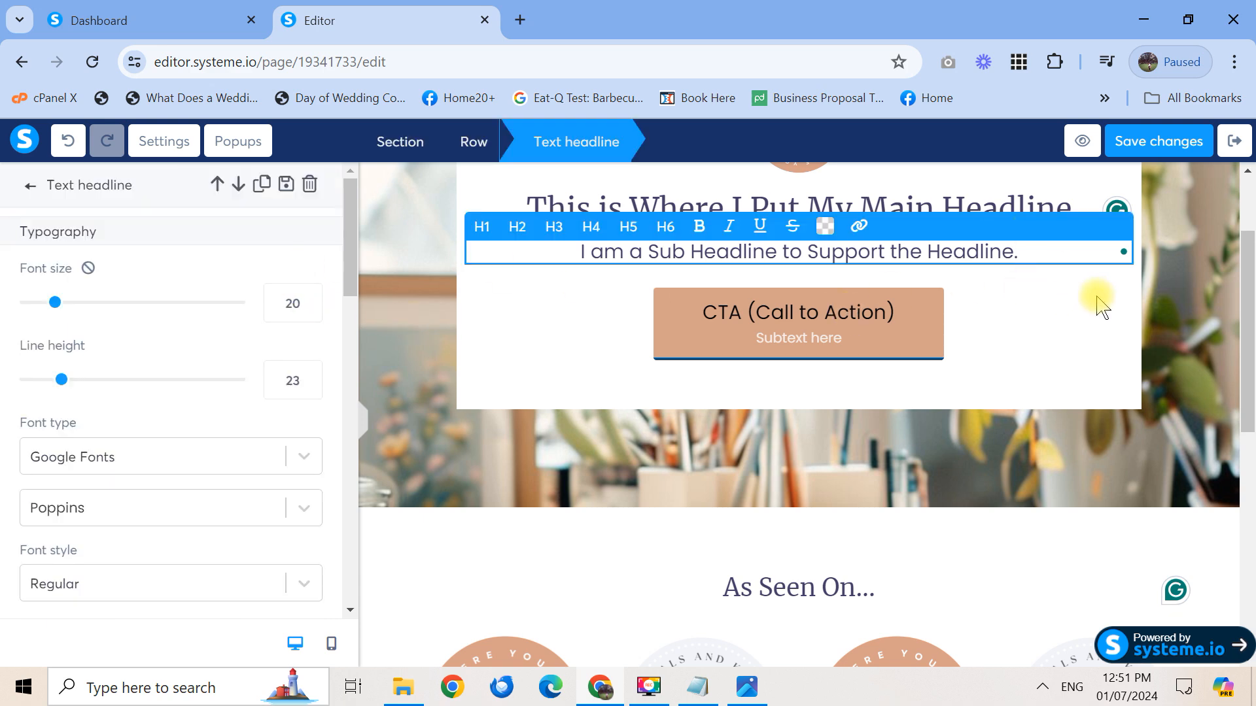
left_click_drag(1251, 303, 1249, 572)
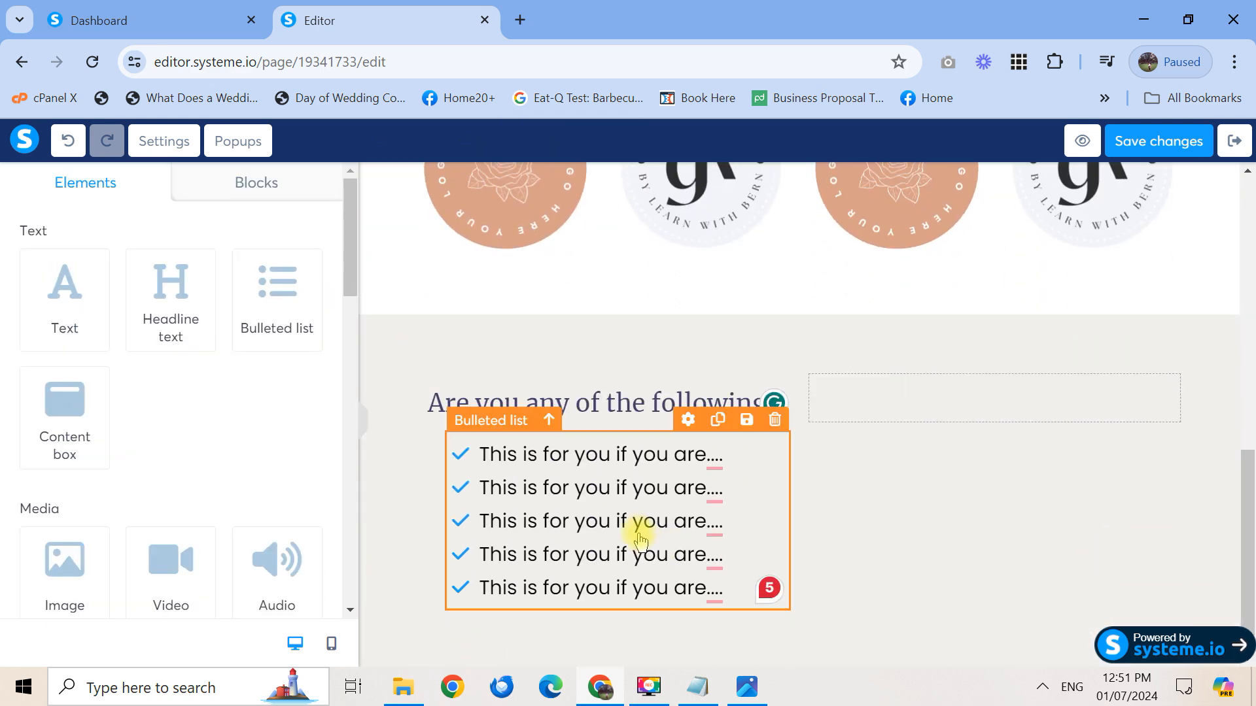
Set the five-item bulleted list's line height to 22 at font size 18
left_click(689, 421)
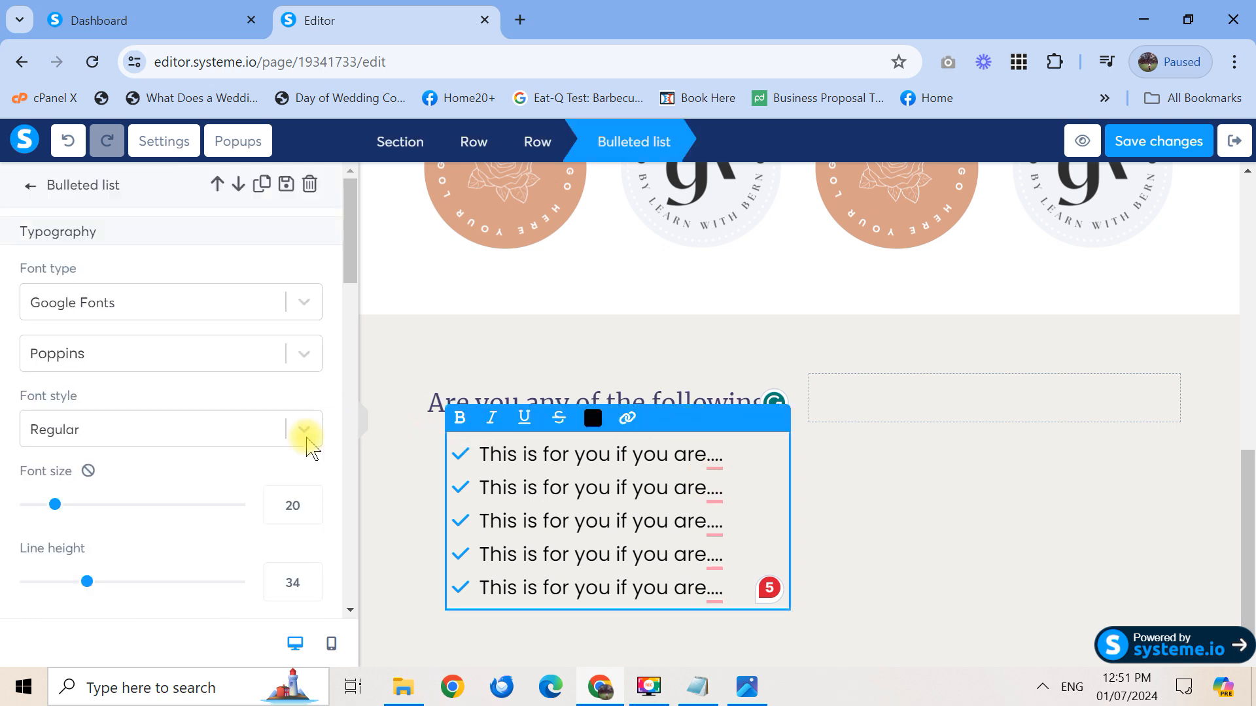
type("184")
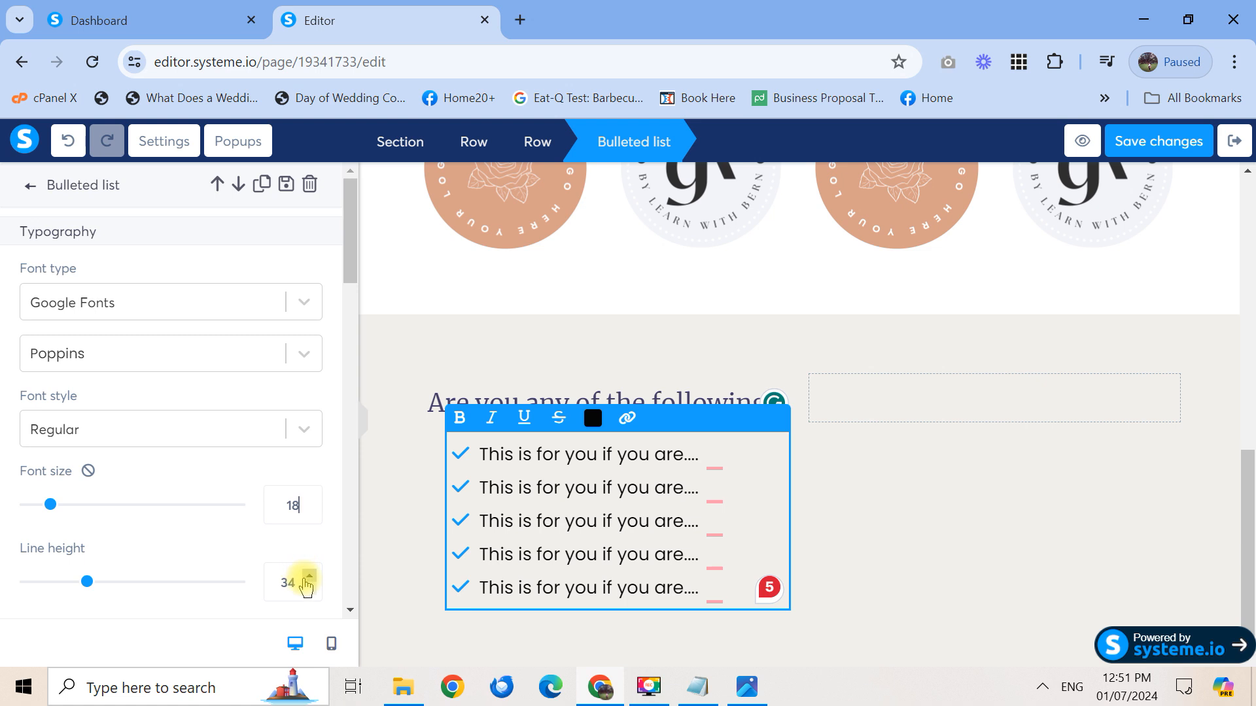
type("9")
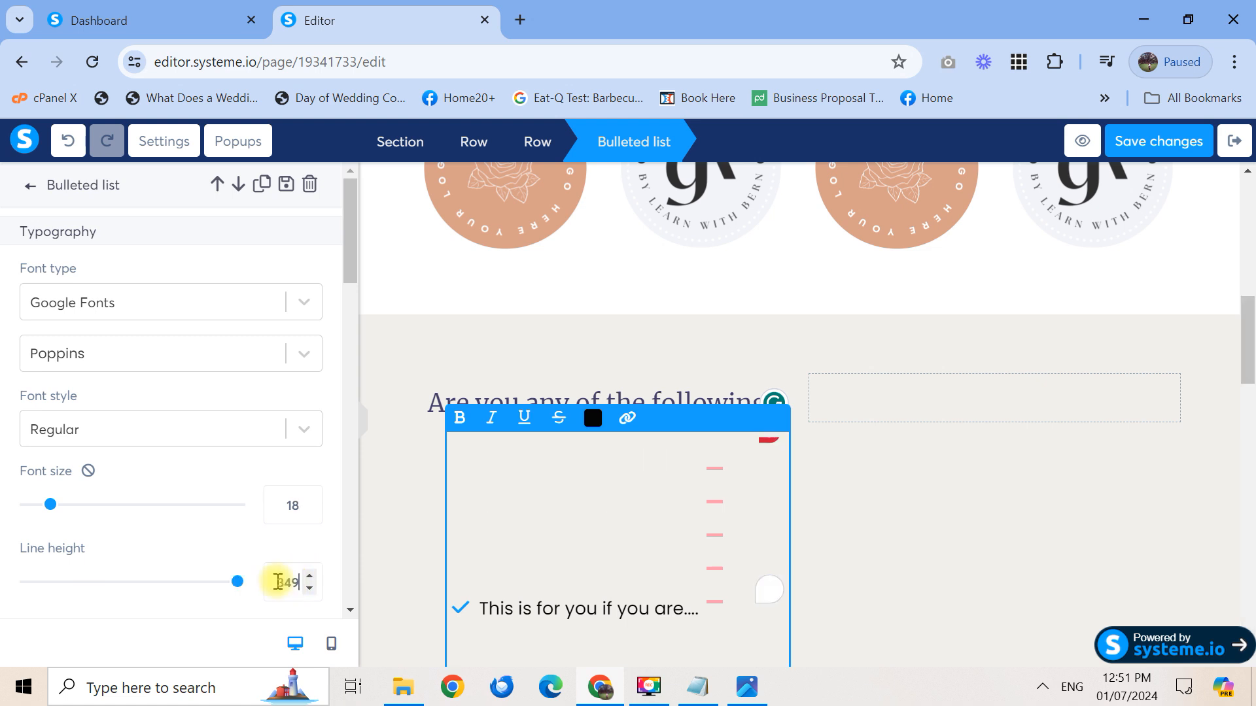
key("BackSpace")
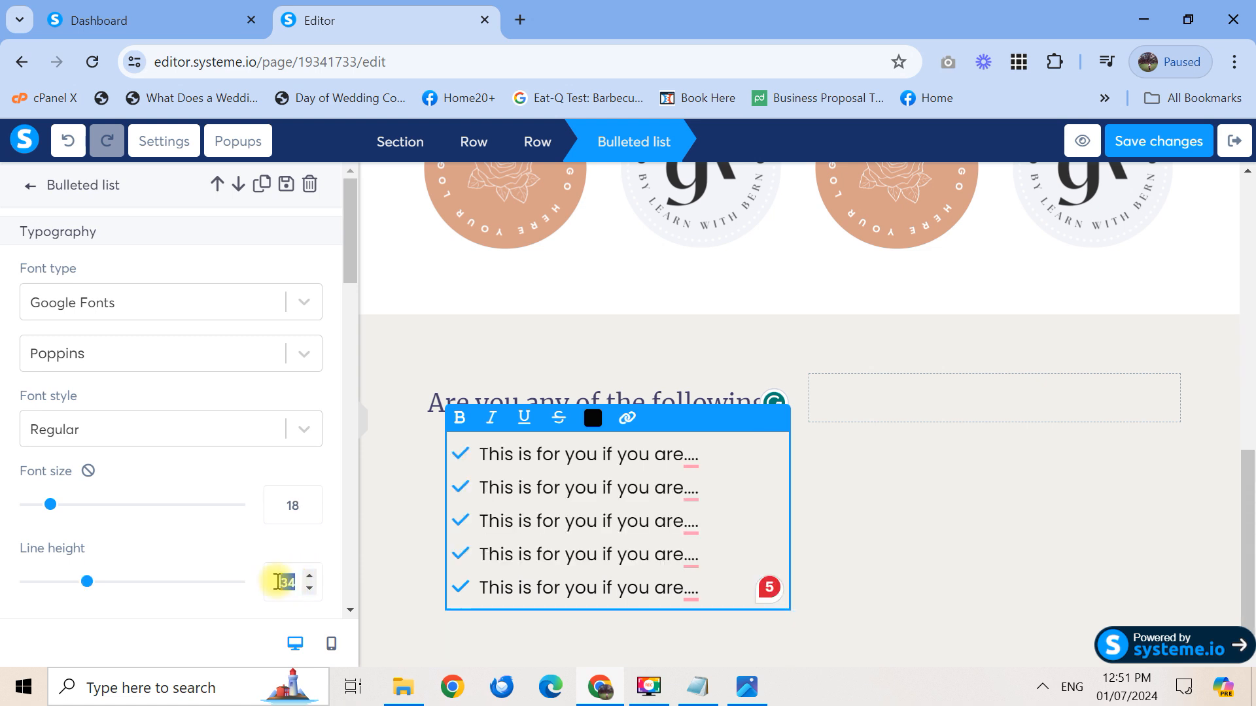
type("0")
left_click_drag(294, 581, 251, 588)
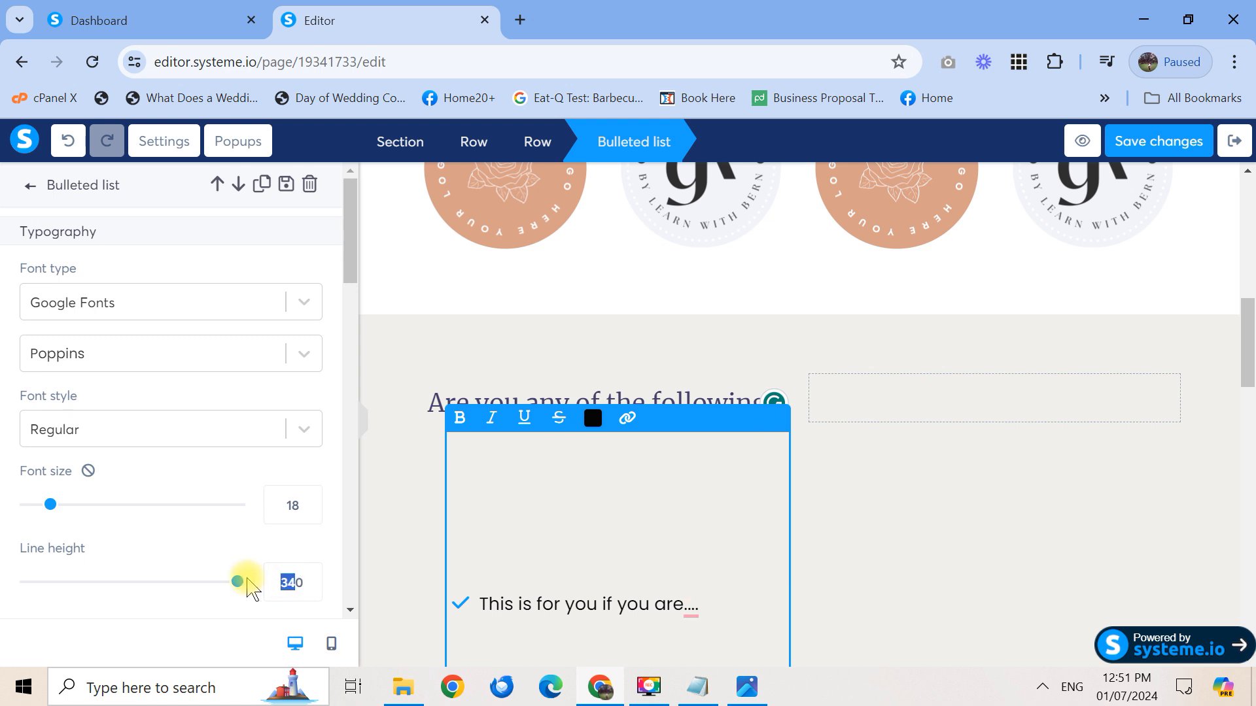
type("2")
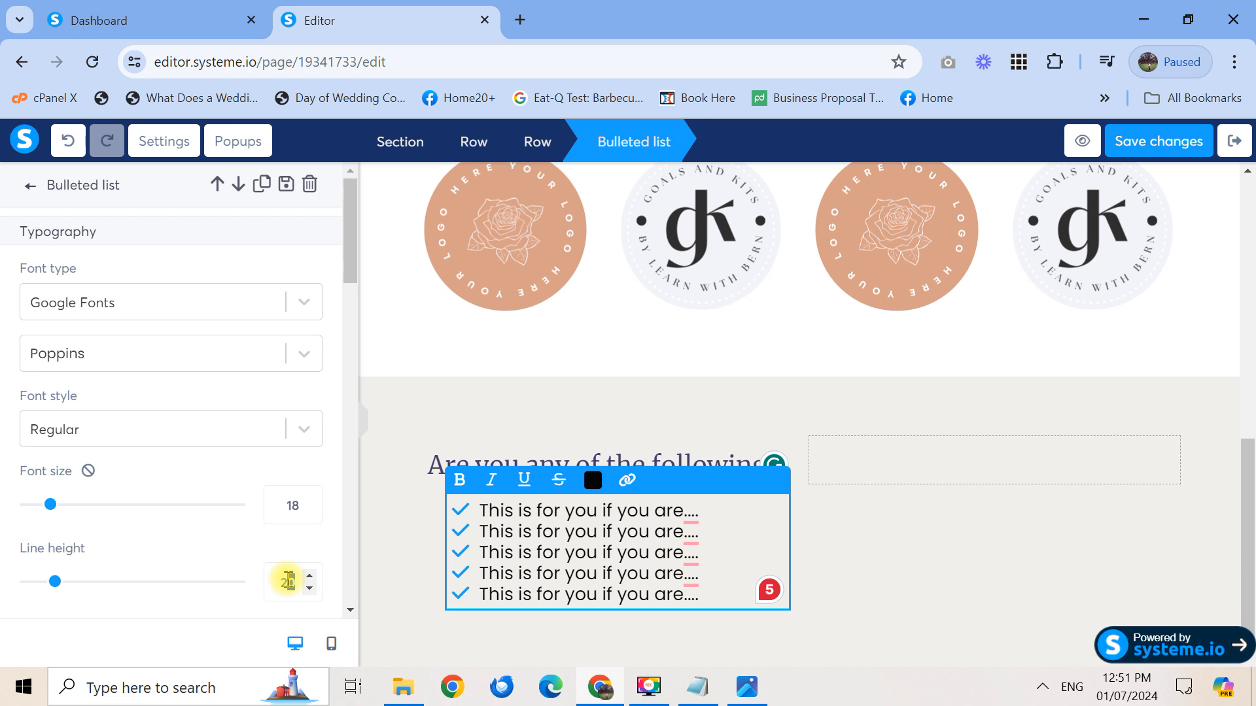
type("2")
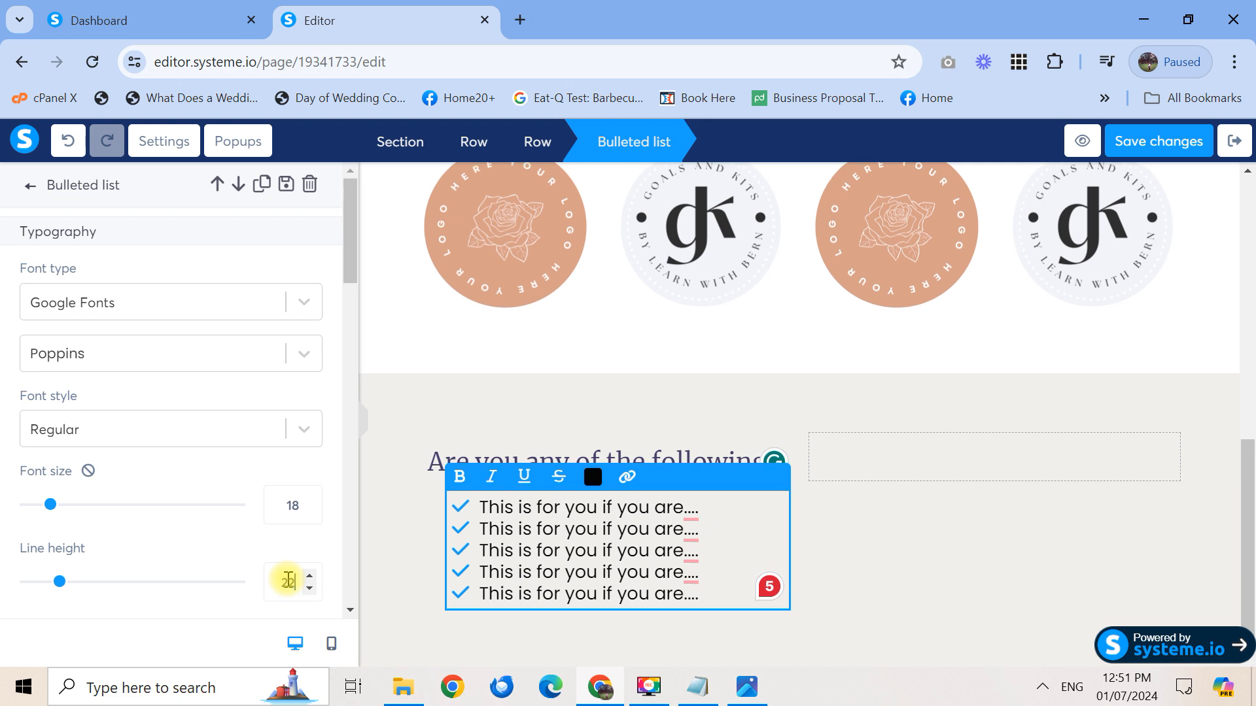
left_click(880, 596)
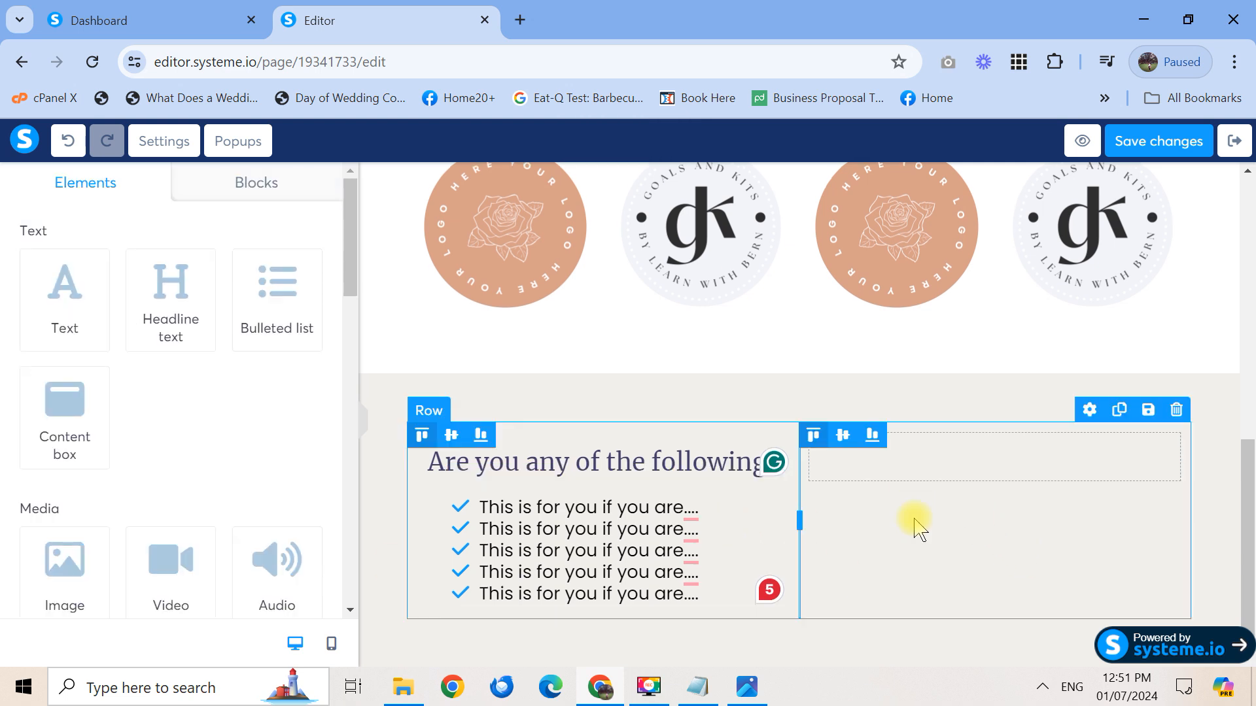
left_click_drag(1252, 528, 1254, 320)
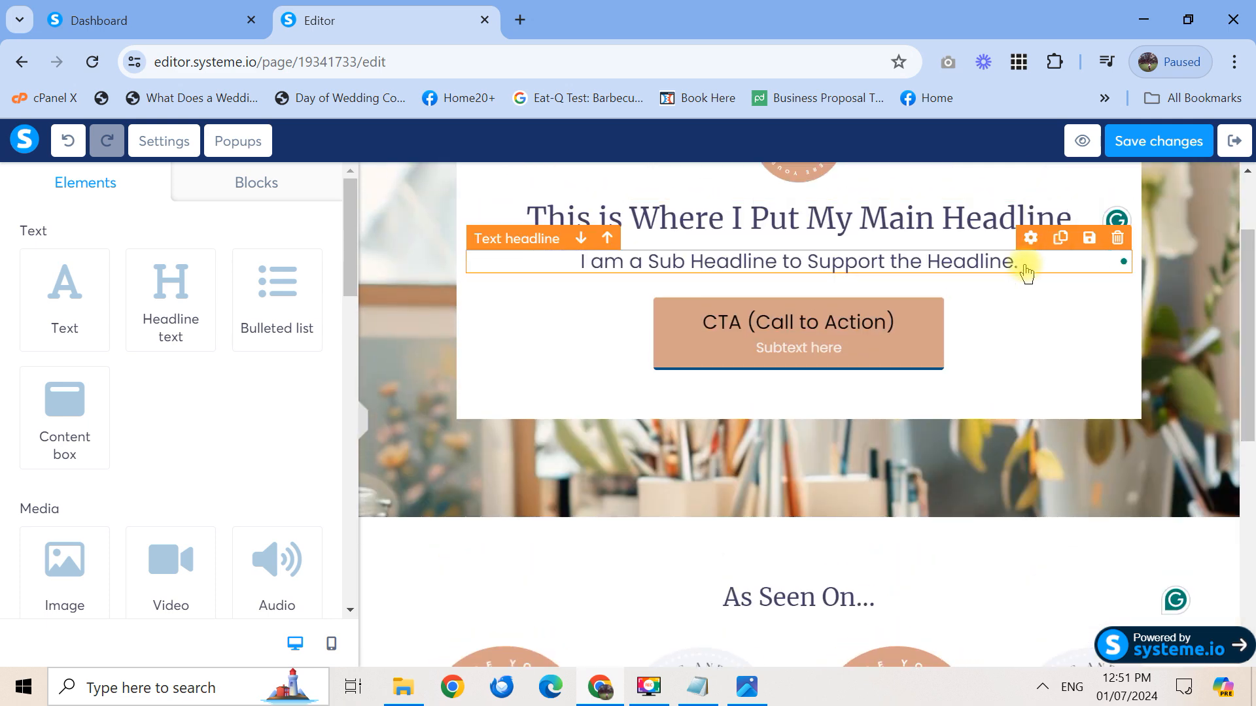
Duplicate the sub-headline and move the copy below the bulleted list
left_click(1061, 239)
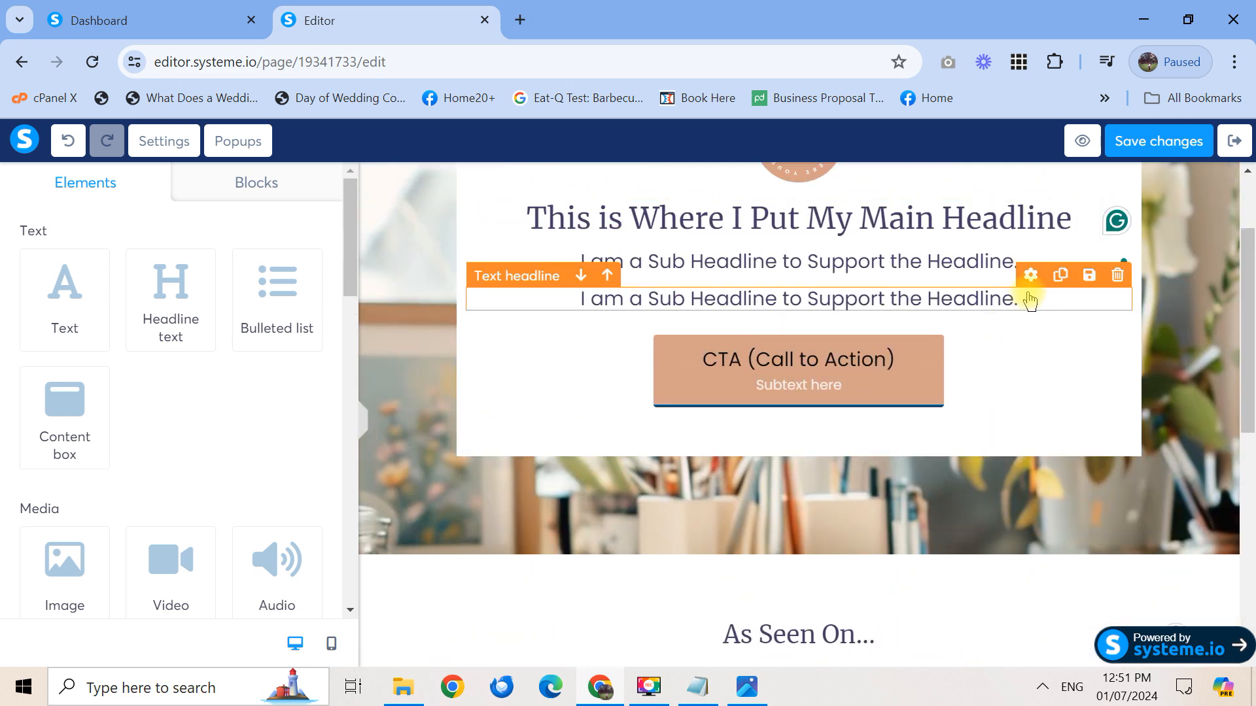
left_click_drag(987, 315, 1023, 583)
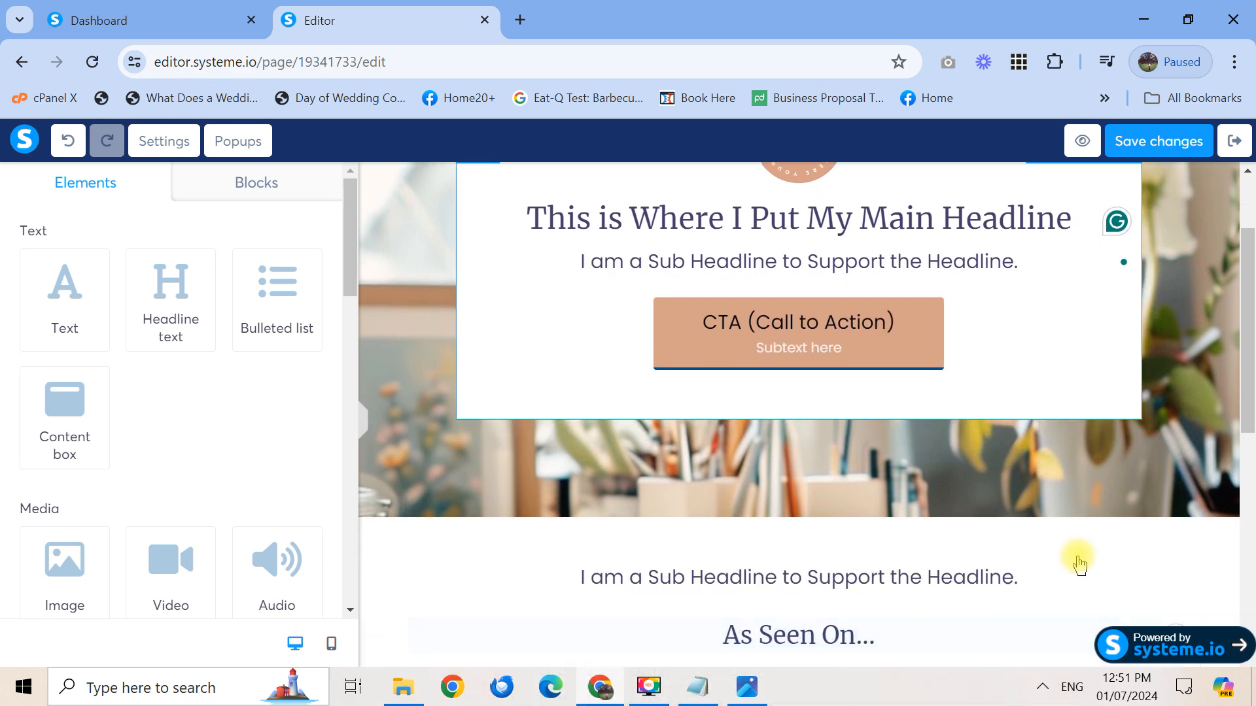
left_click_drag(1246, 409, 1246, 526)
scroll(1225, 516, "down", 1)
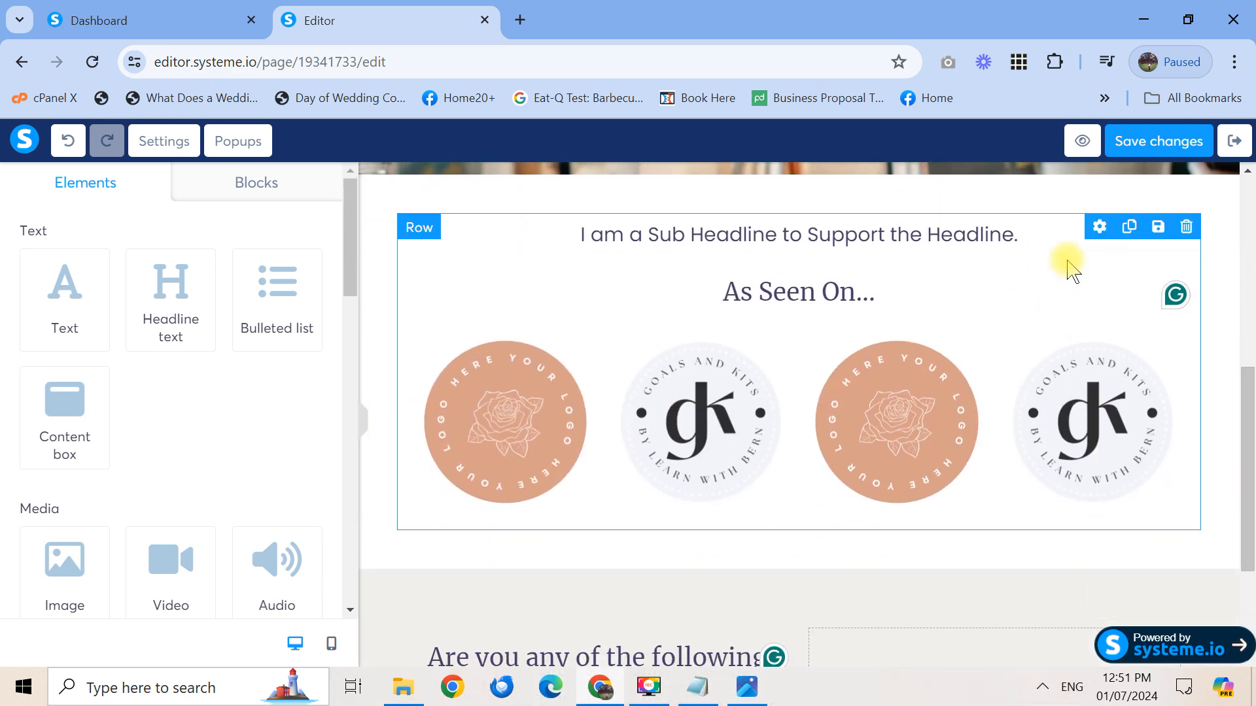
left_click_drag(1092, 232, 966, 638)
scroll(967, 637, "down", 3)
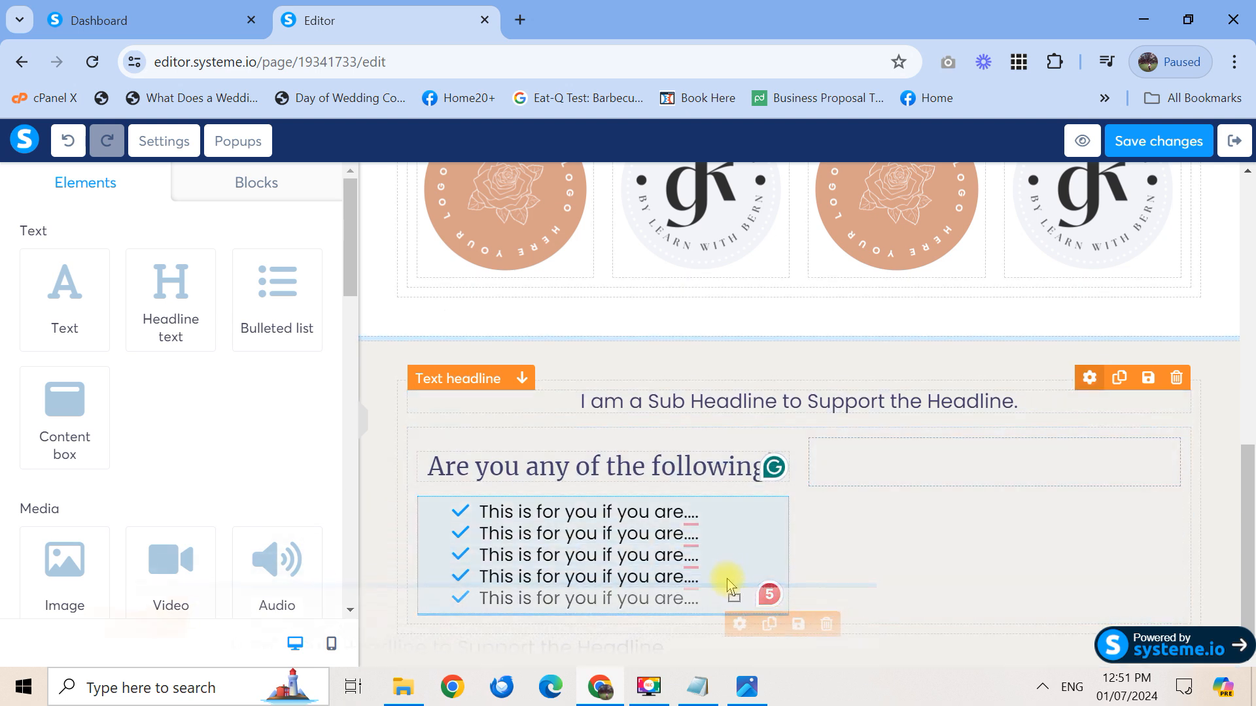
left_click_drag(728, 621, 731, 619)
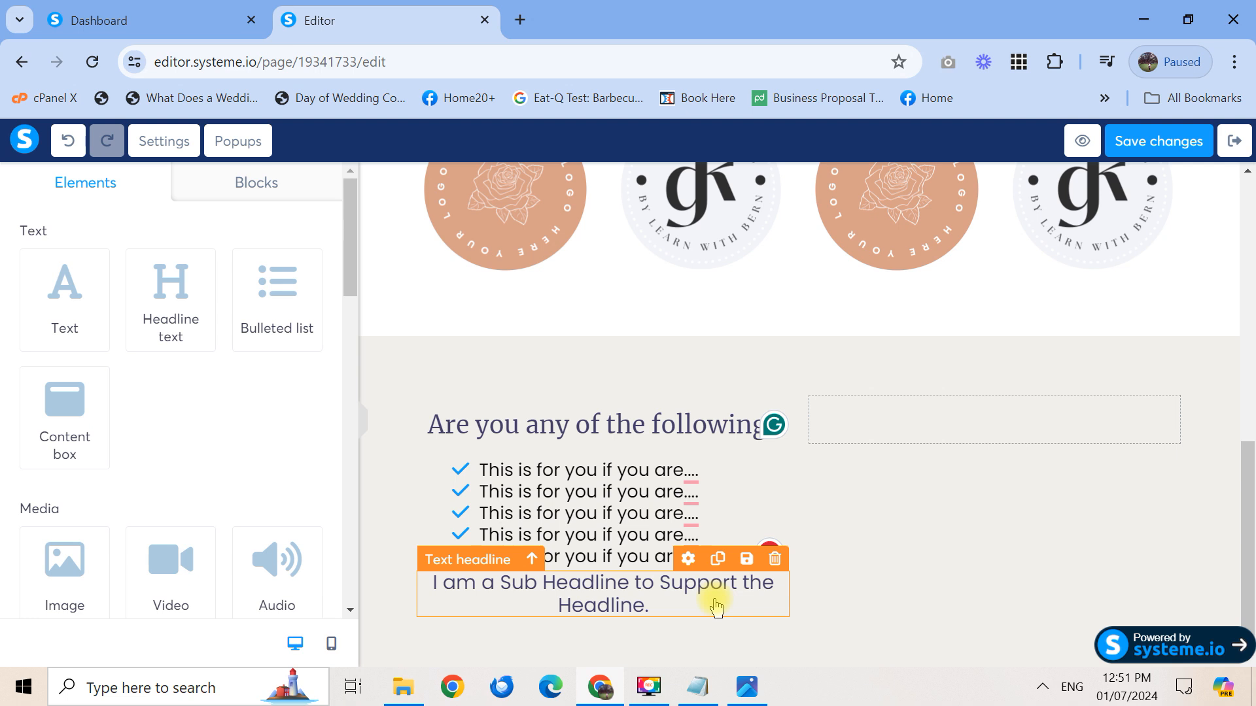
Rewrite the copy to read 'If you are one of those people, then this product is for YOU!'
left_click(685, 561)
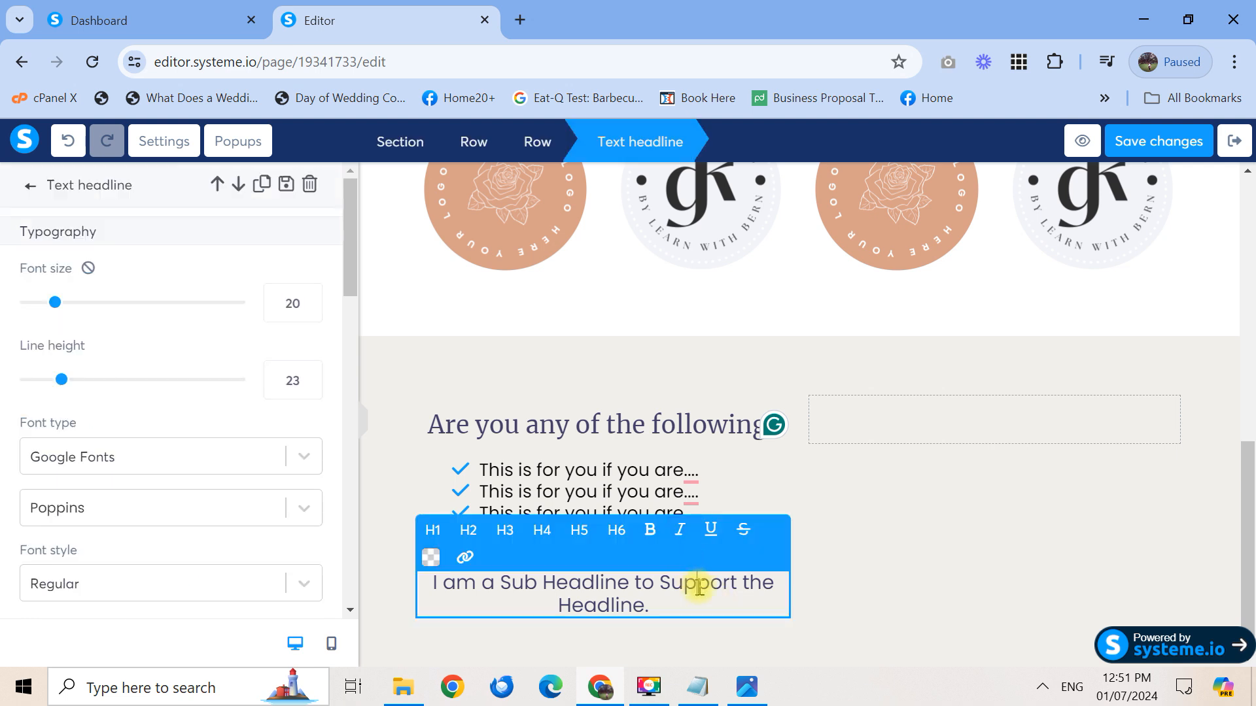
triple_click(701, 605)
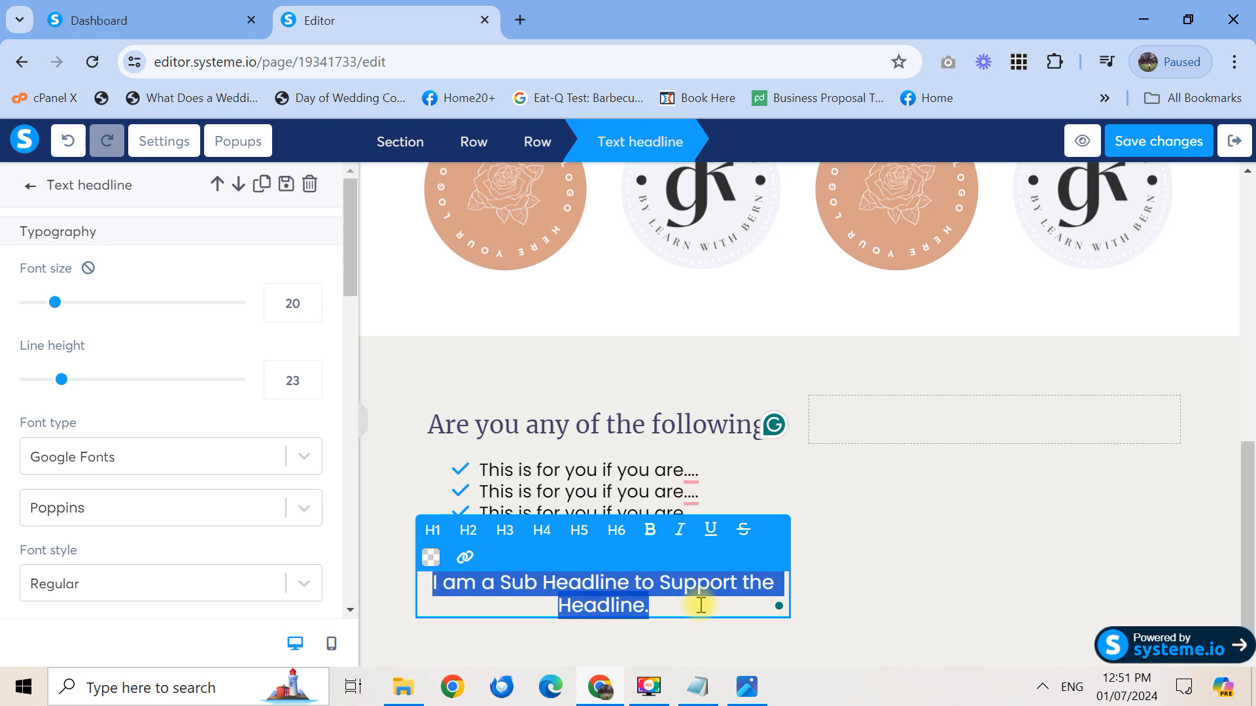
type("This is")
key("ctrl+a")
type("If y")
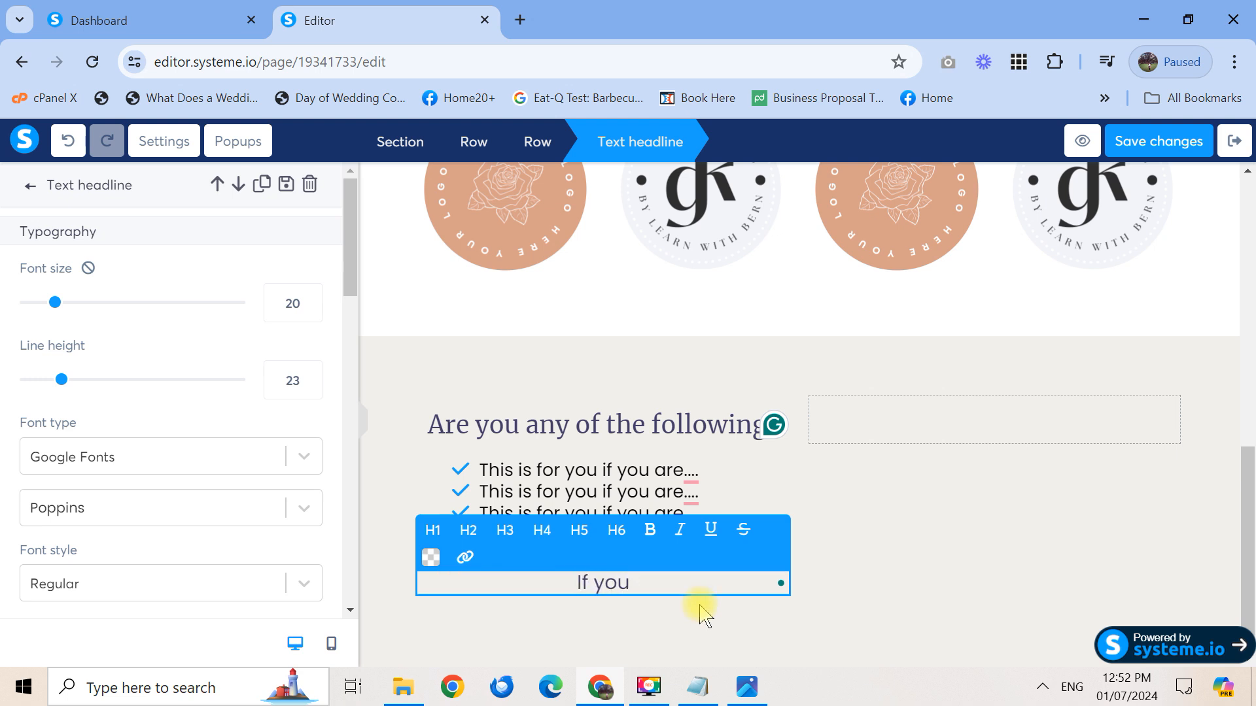
left_click(747, 694)
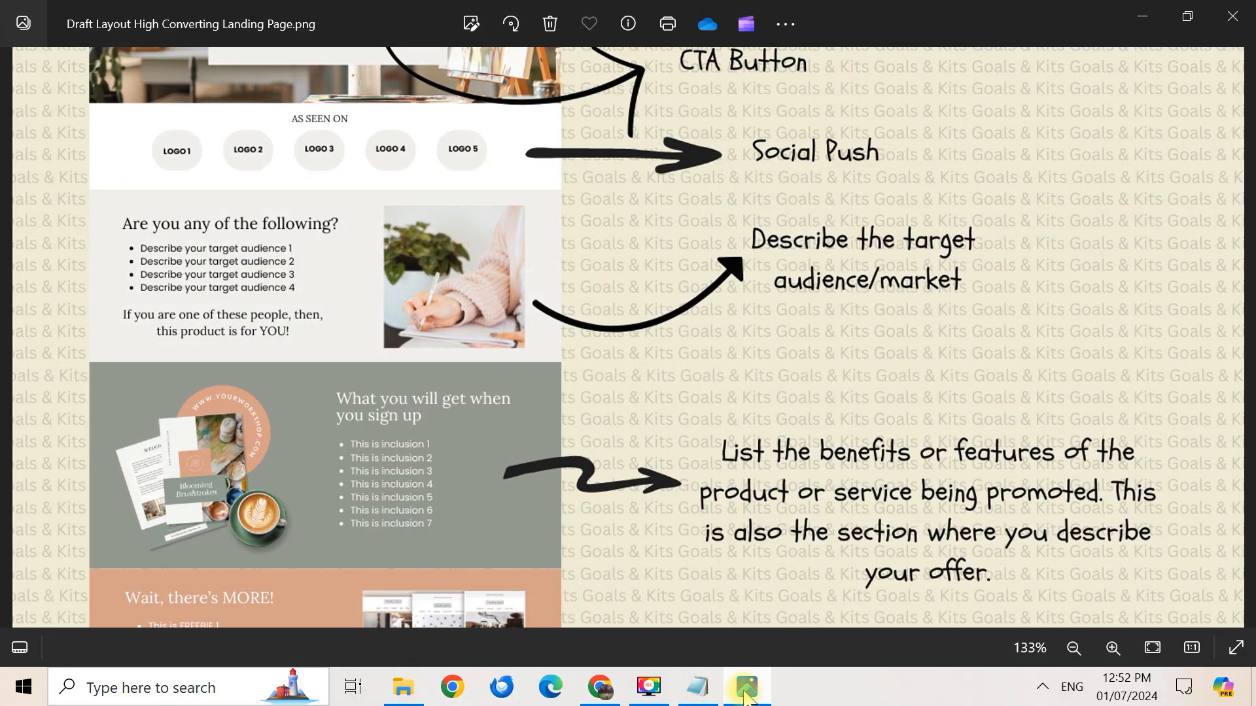
left_click(747, 693)
type("ou are one of")
type(" those people, t")
type("hen thi")
type("s product is")
type(" for YOU!")
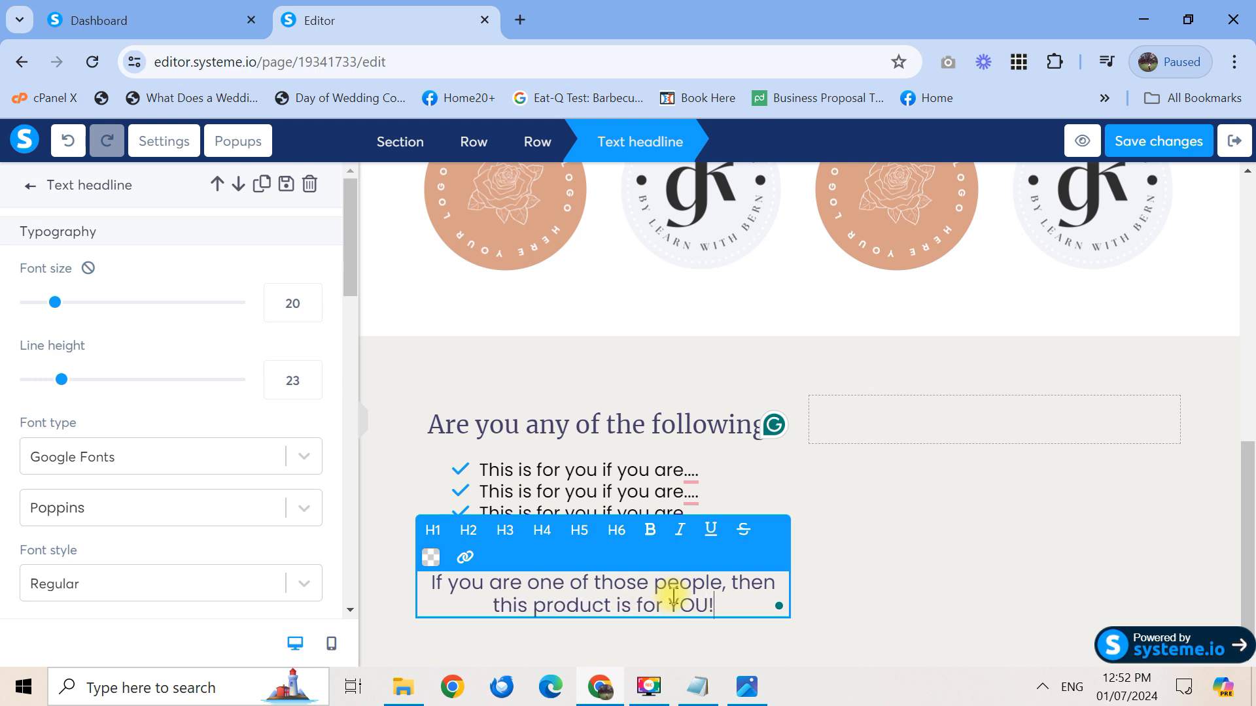
Make the new closing sentence's text black
left_click(822, 586)
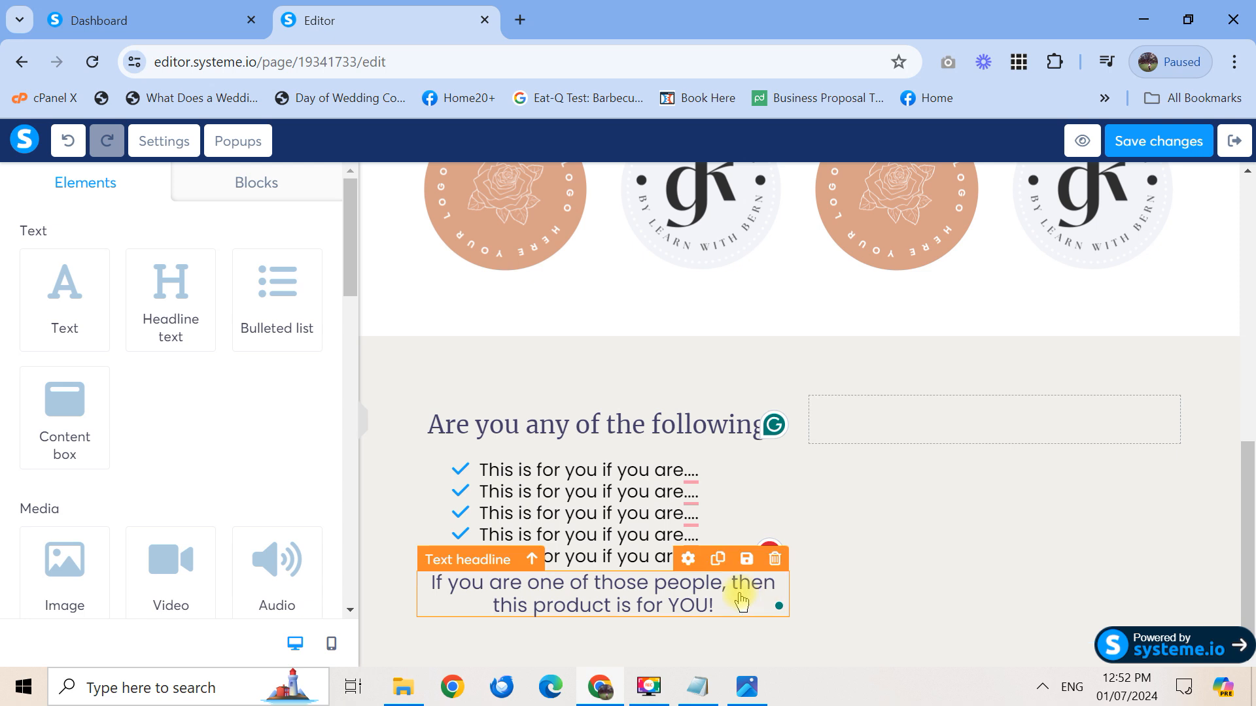
left_click(698, 615)
triple_click(697, 605)
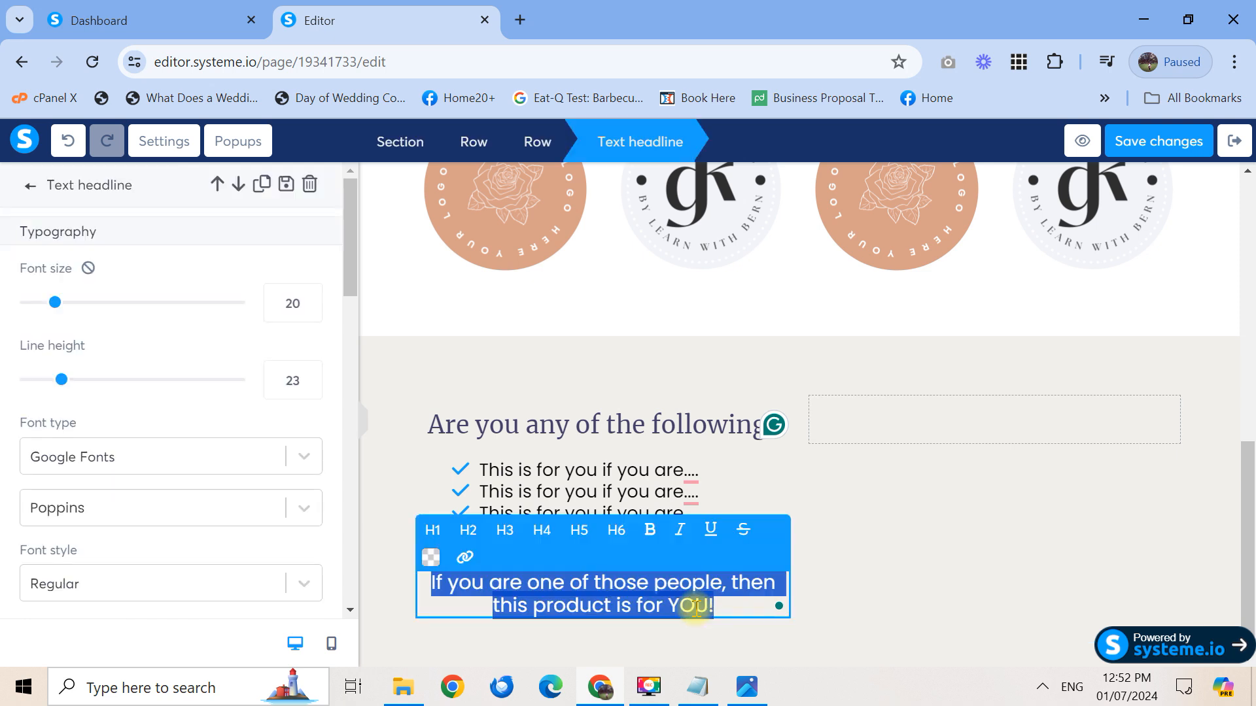
left_click_drag(351, 303, 351, 324)
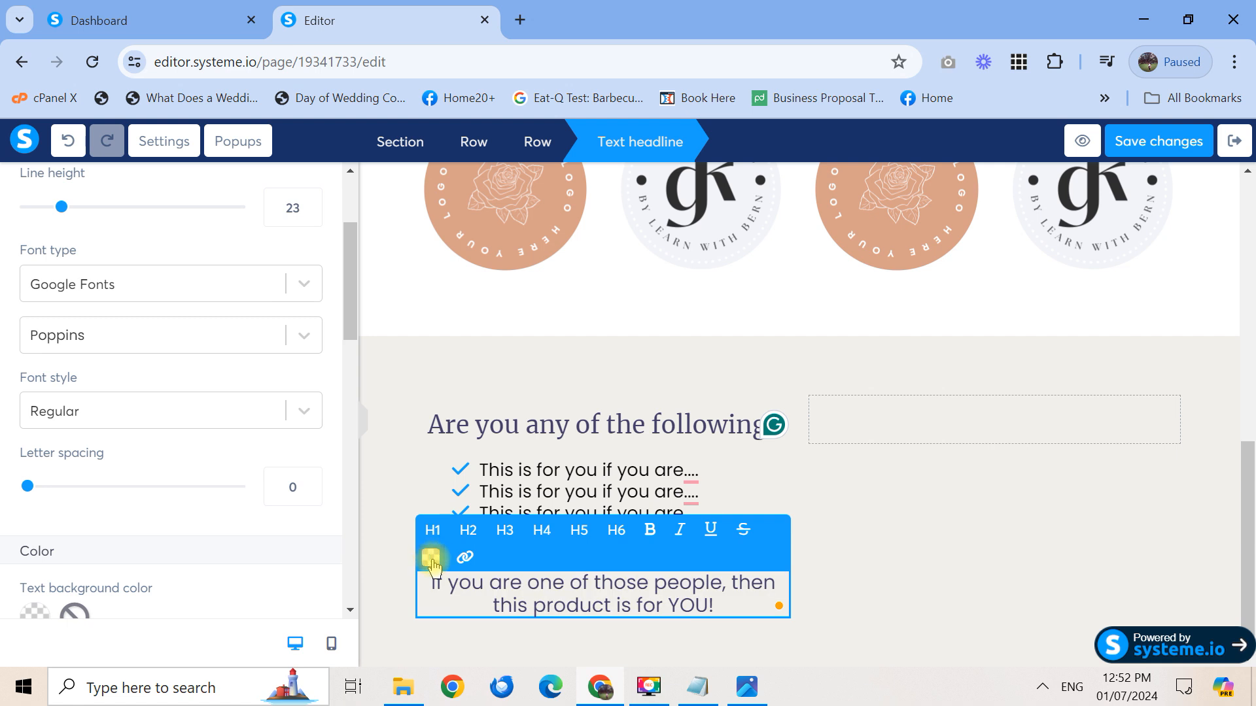
left_click(430, 556)
left_click(541, 499)
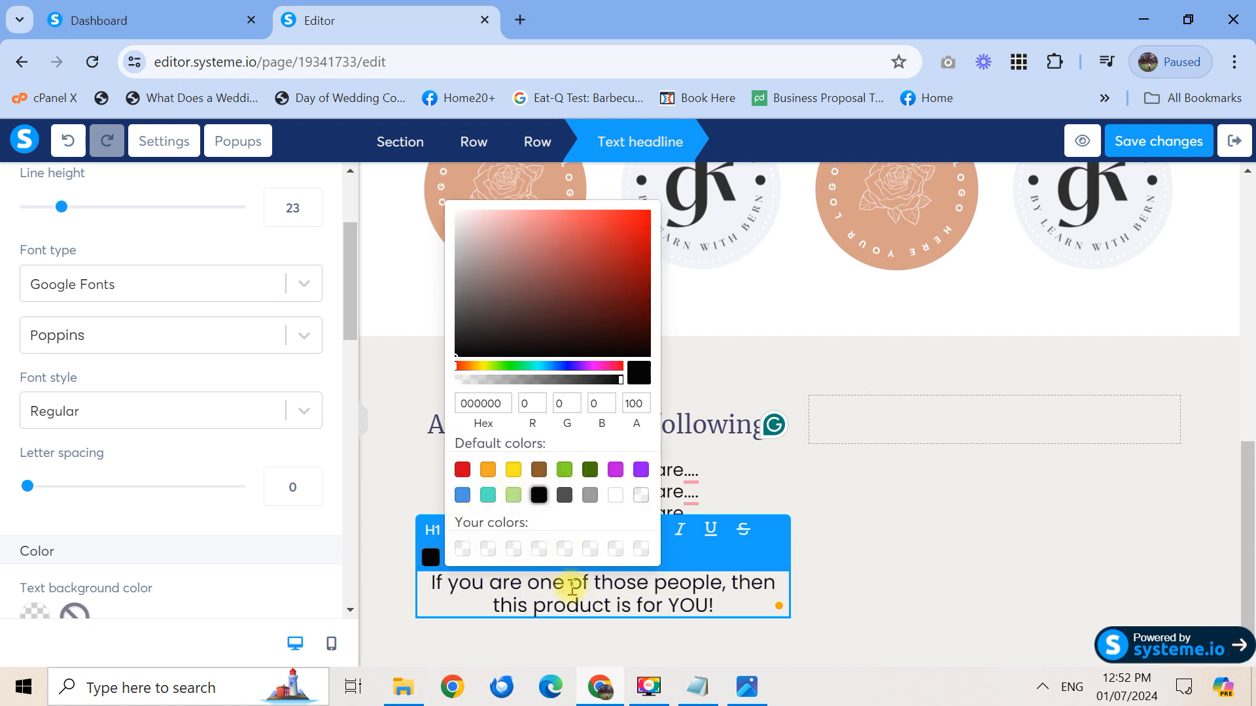
left_click(866, 618)
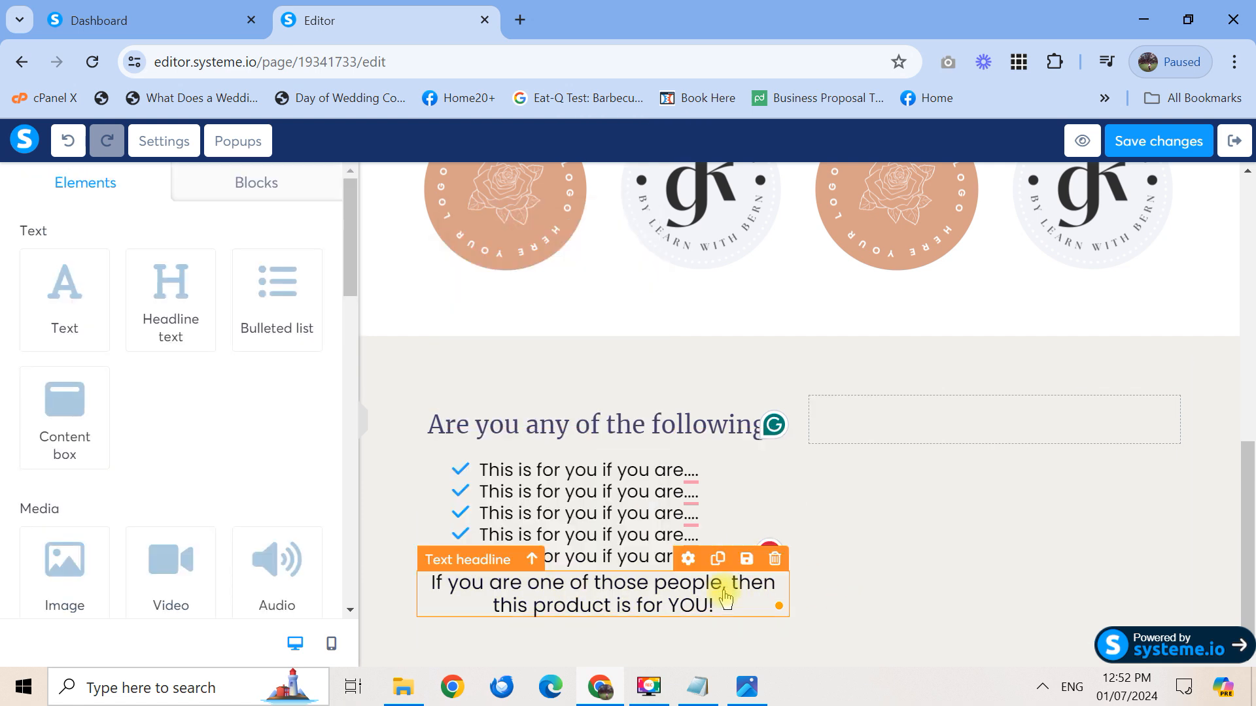
Set the closing sentence's margin to 15
left_click(692, 564)
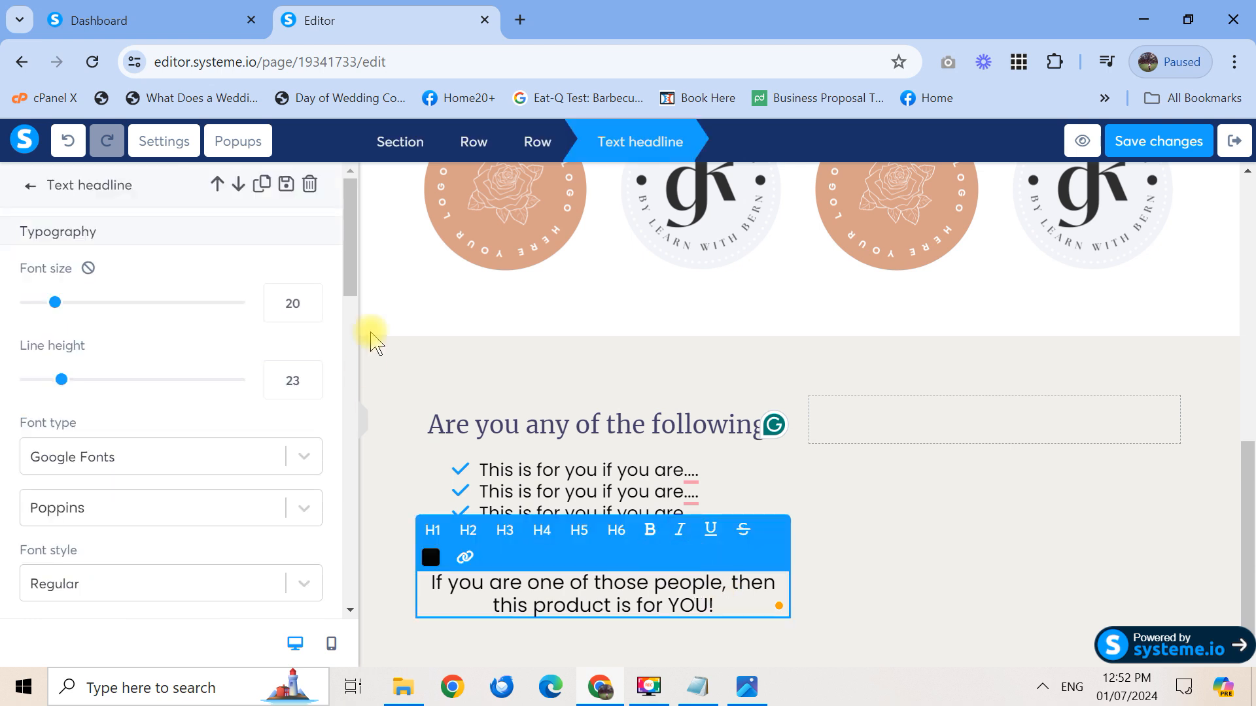
left_click_drag(347, 286, 345, 452)
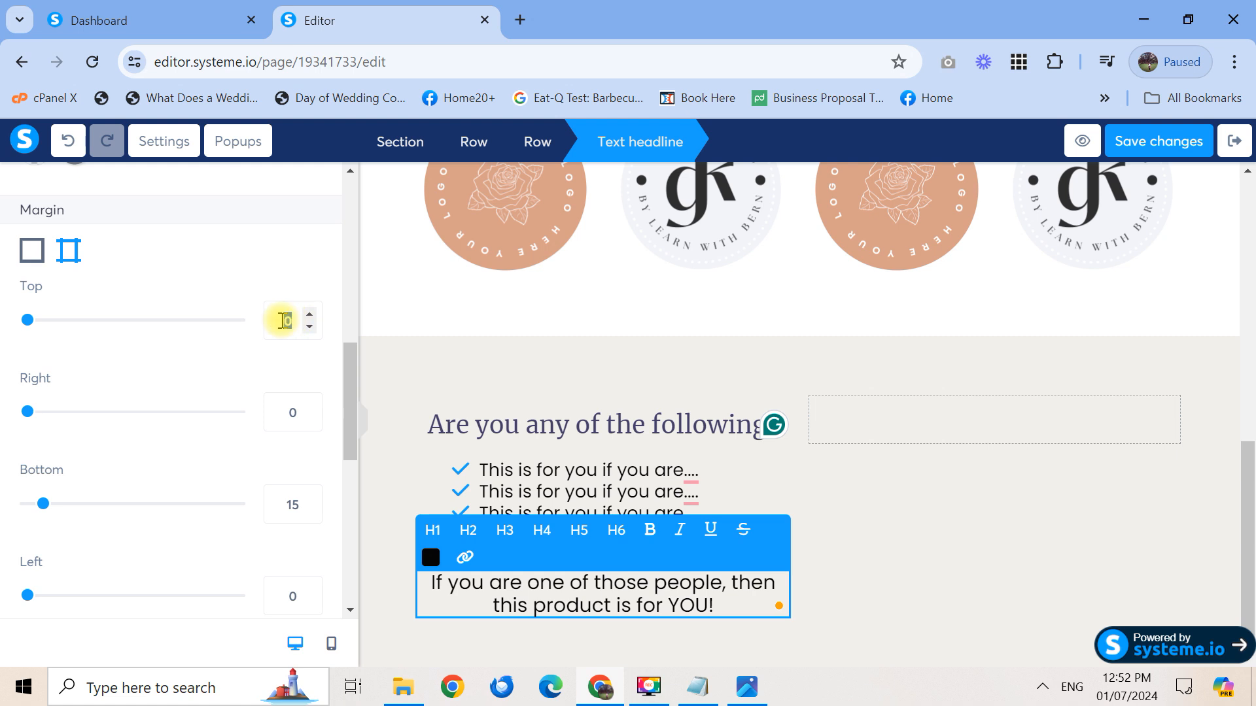
type("15")
left_click(908, 596)
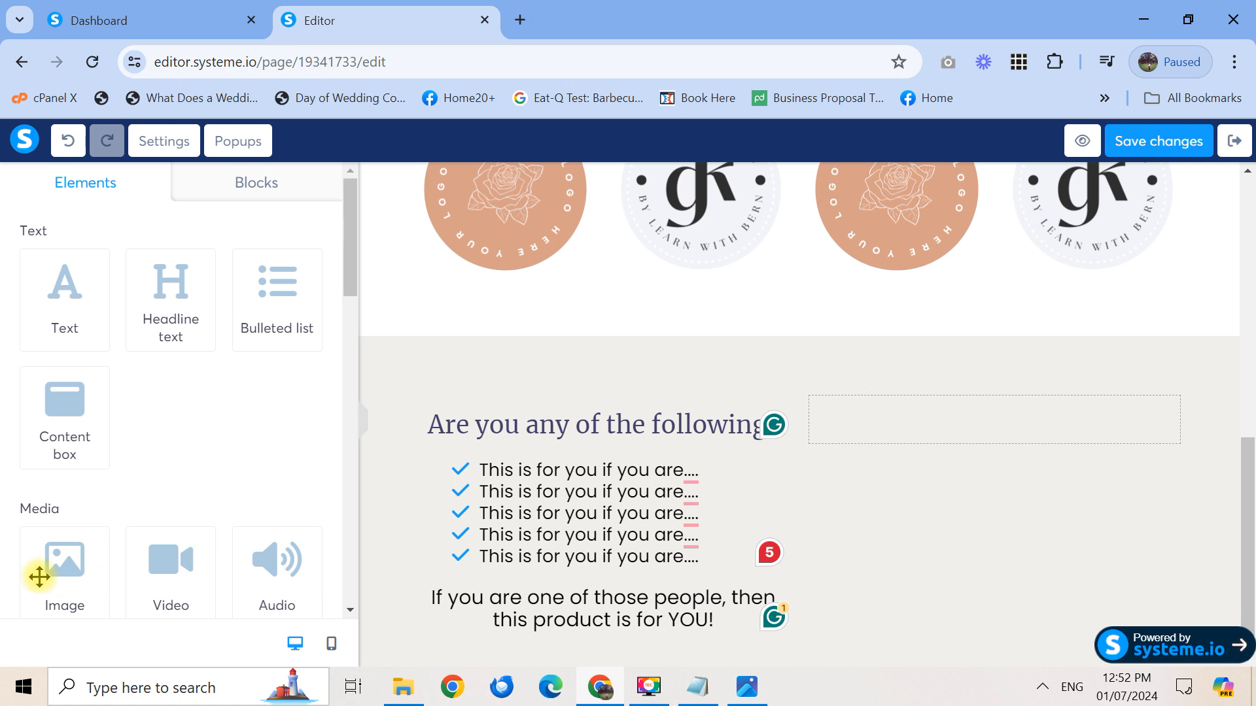
Add an image element to the empty right column and browse uploaded images and the LANDING PAGE folder
left_click_drag(80, 569, 1070, 442)
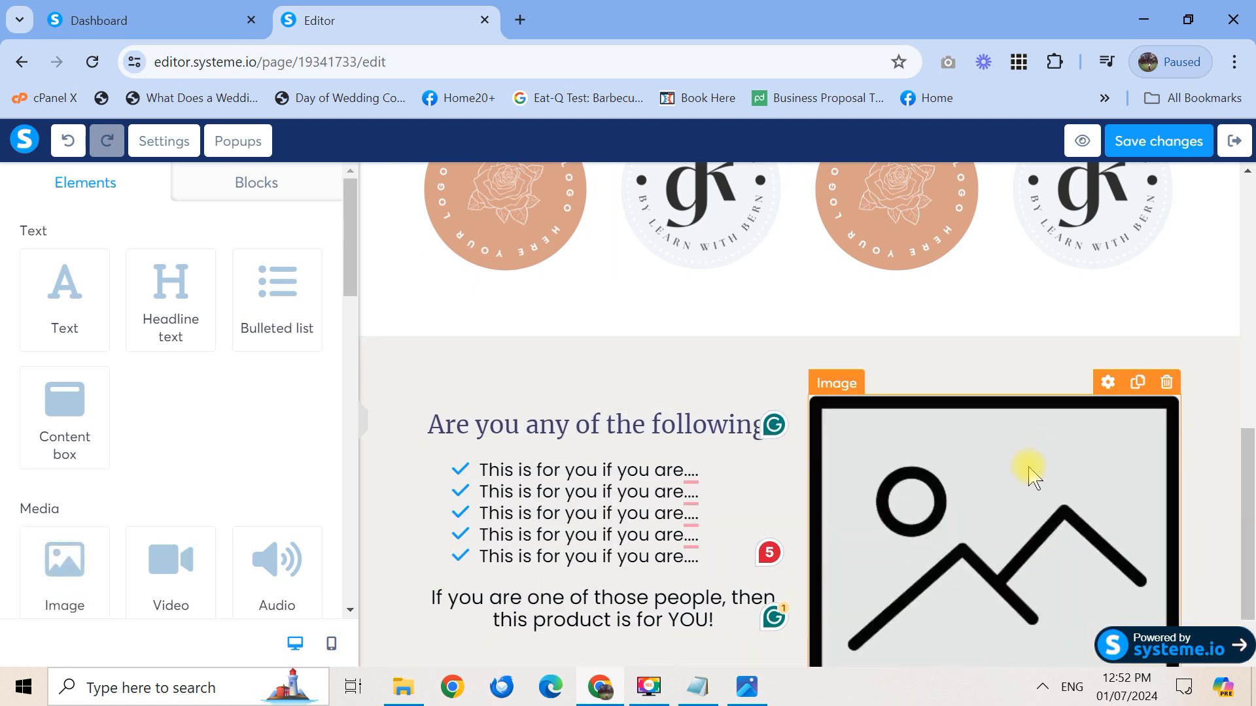
left_click(302, 265)
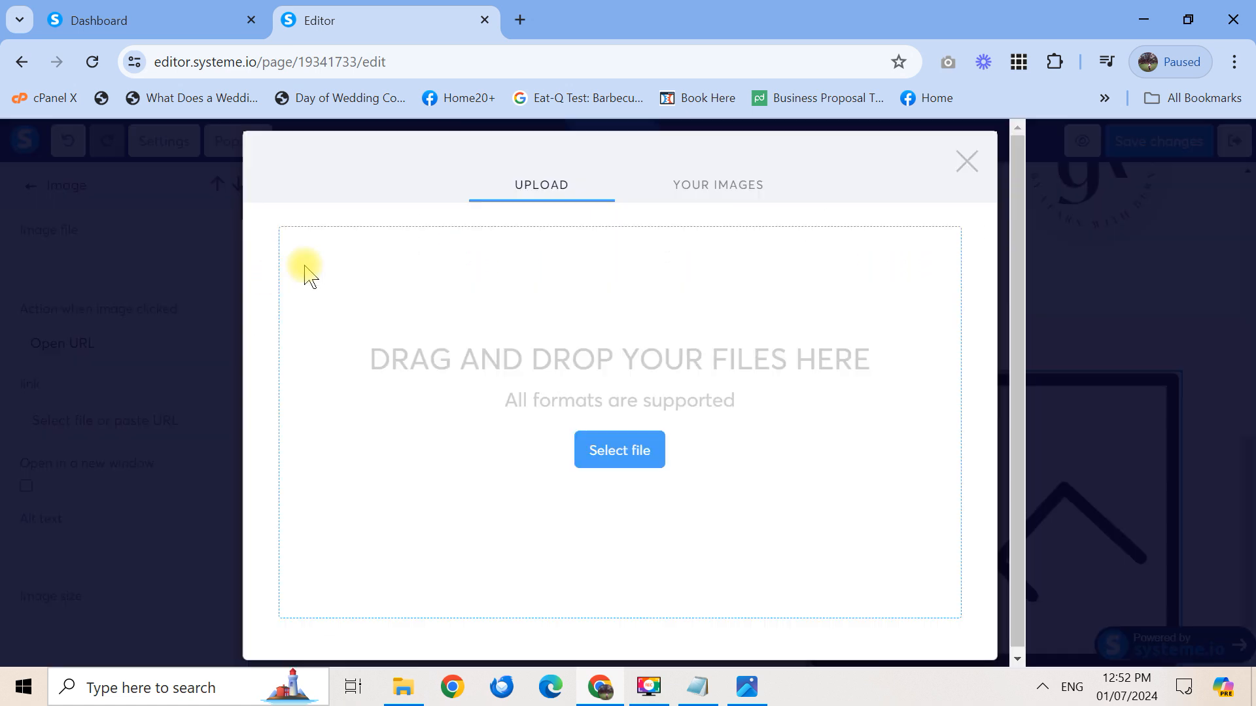
left_click(741, 194)
left_click_drag(676, 314, 654, 421)
left_click(458, 397)
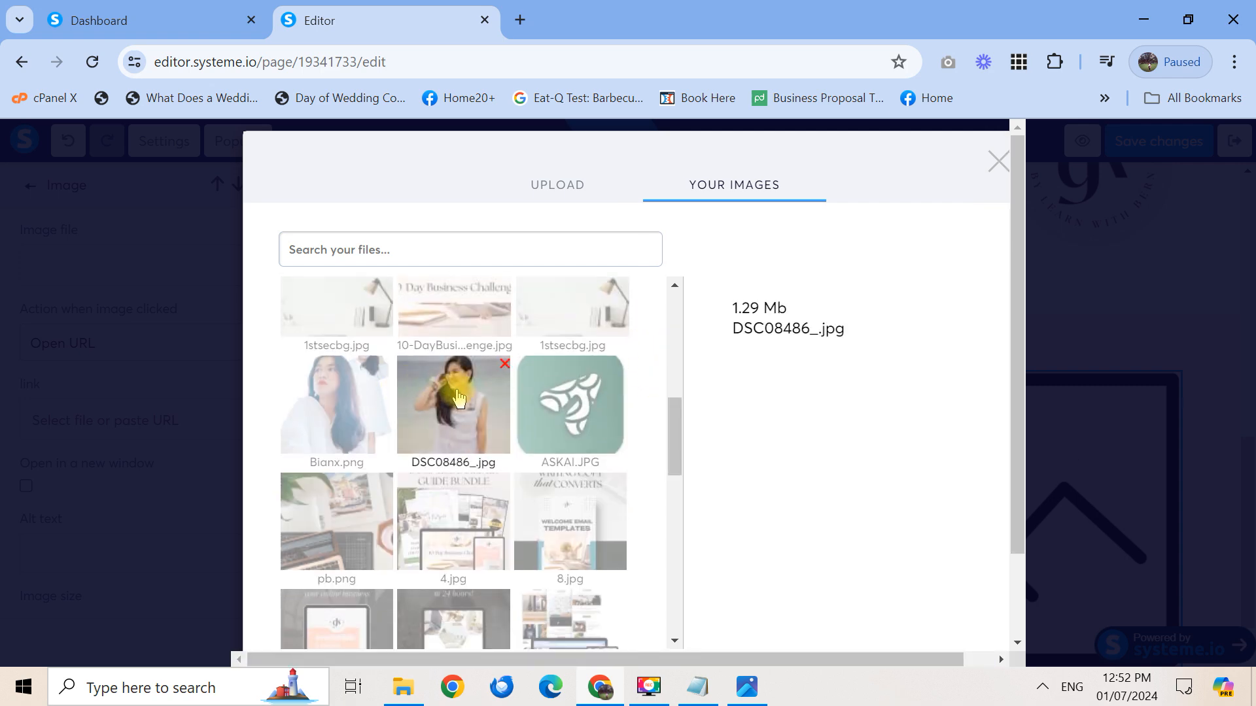
left_click_drag(1019, 415, 1014, 504)
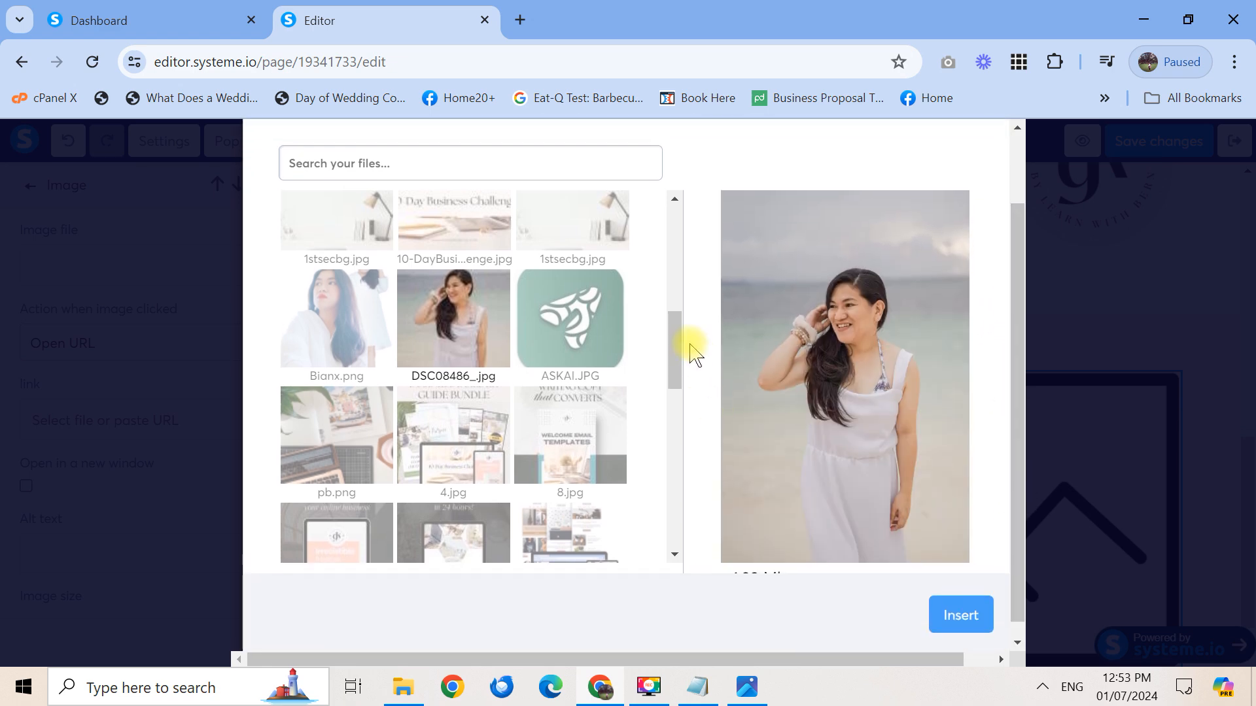
left_click_drag(675, 346, 692, 232)
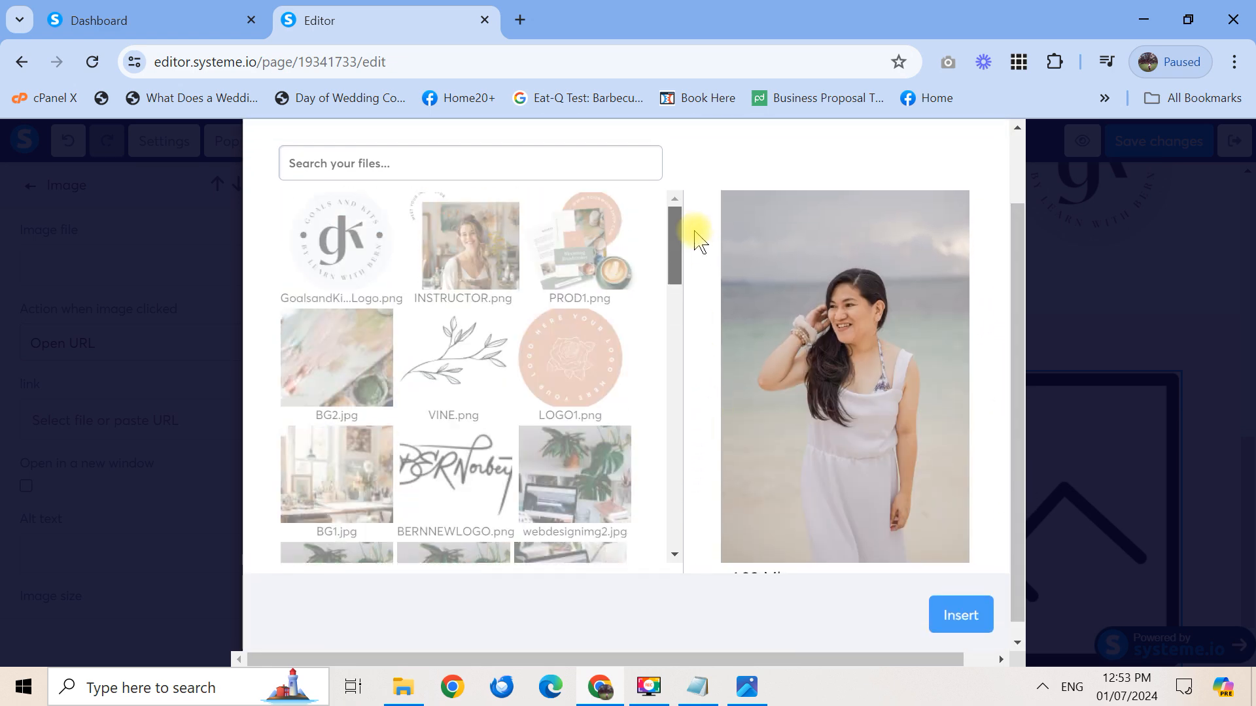
left_click(1023, 190)
left_click(569, 199)
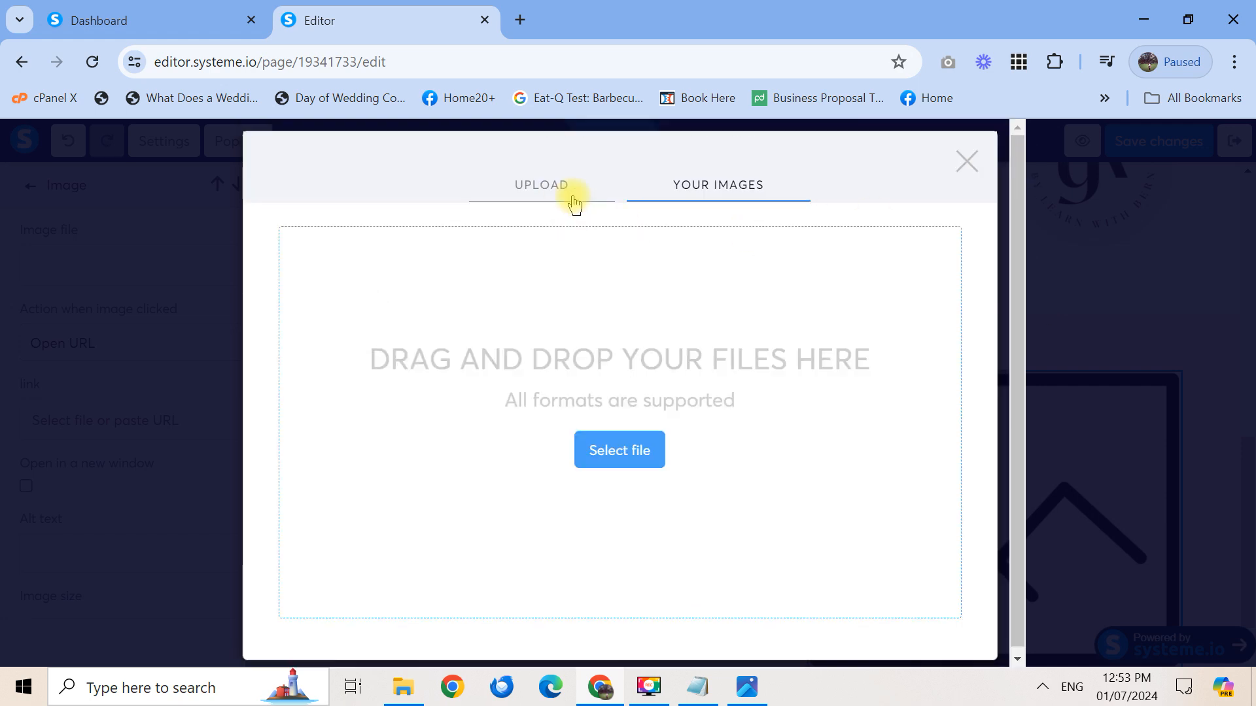
left_click(623, 456)
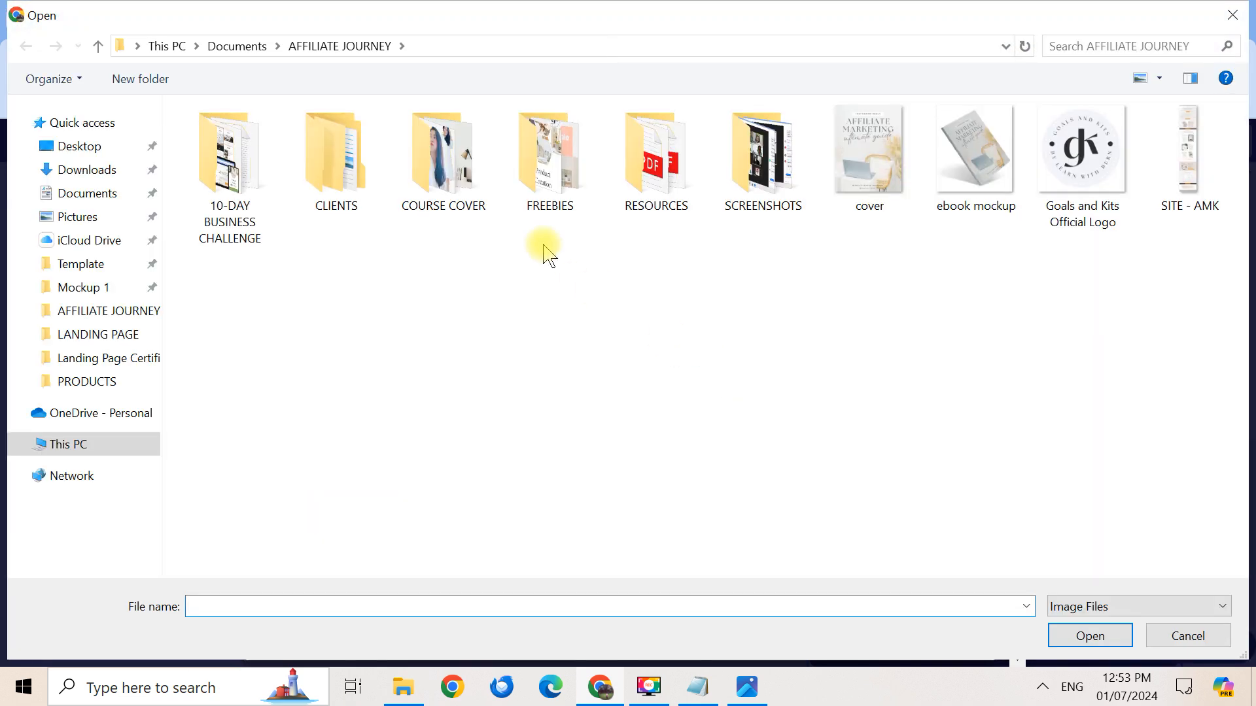
left_click(113, 335)
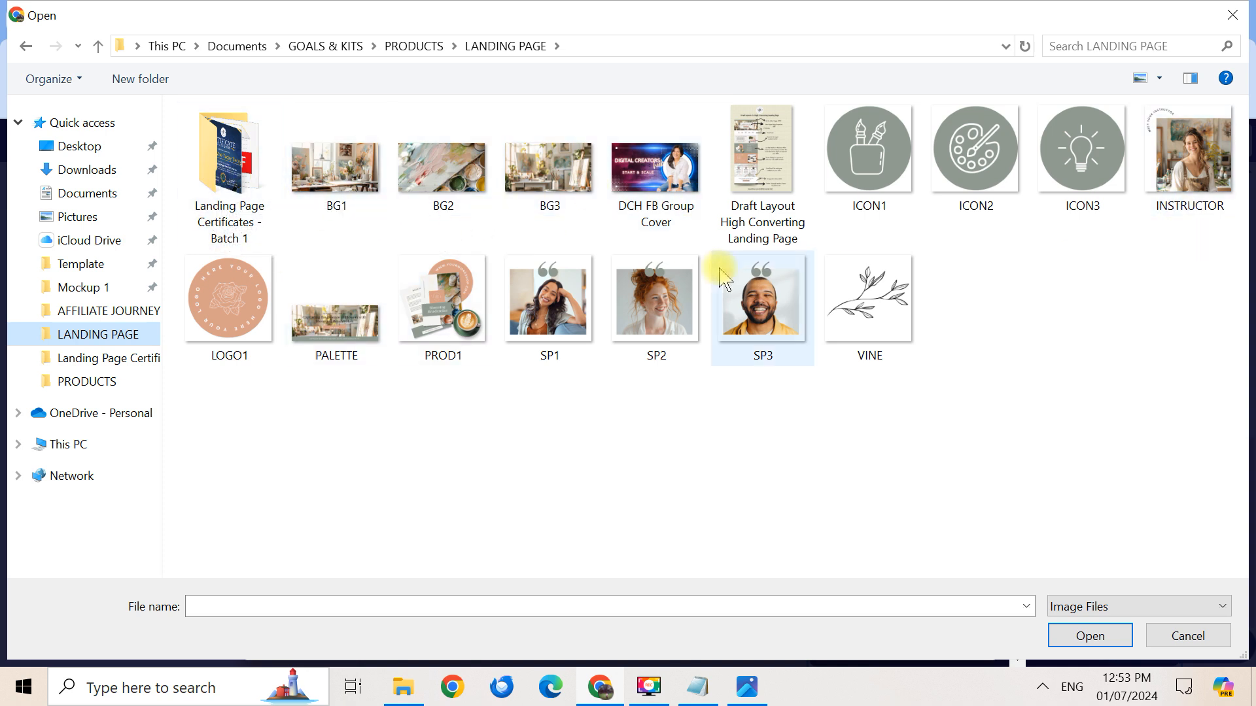
left_click(1233, 15)
Insert INSTRUCTOR.png from the previously uploaded images
left_click(734, 188)
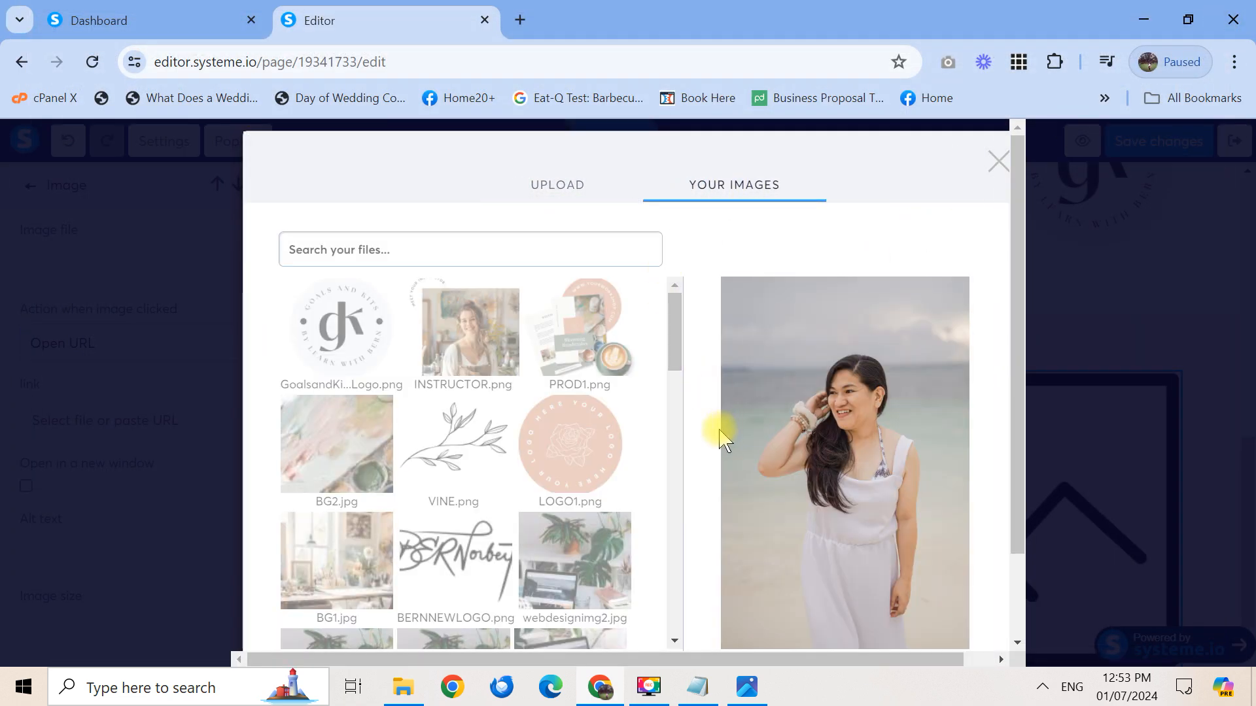
scroll(673, 344, "down", 2)
scroll(672, 344, "up", 2)
left_click(485, 351)
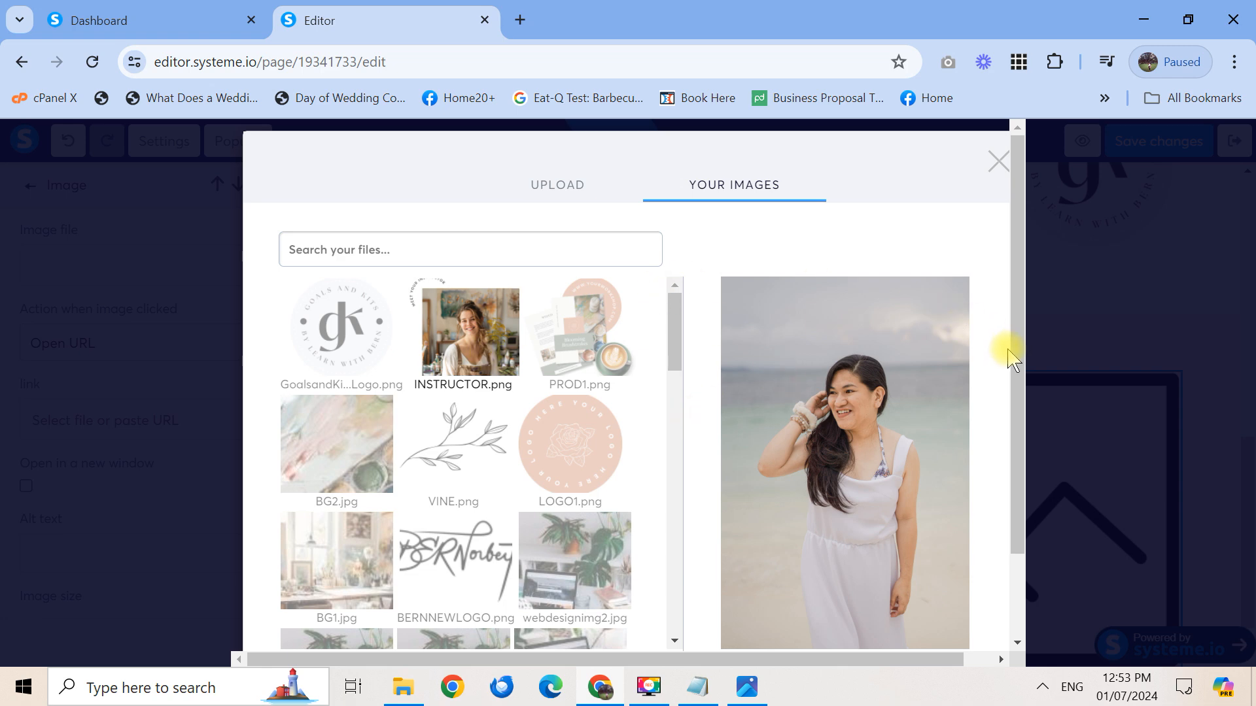
scroll(1003, 392, "down", 3)
left_click(961, 597)
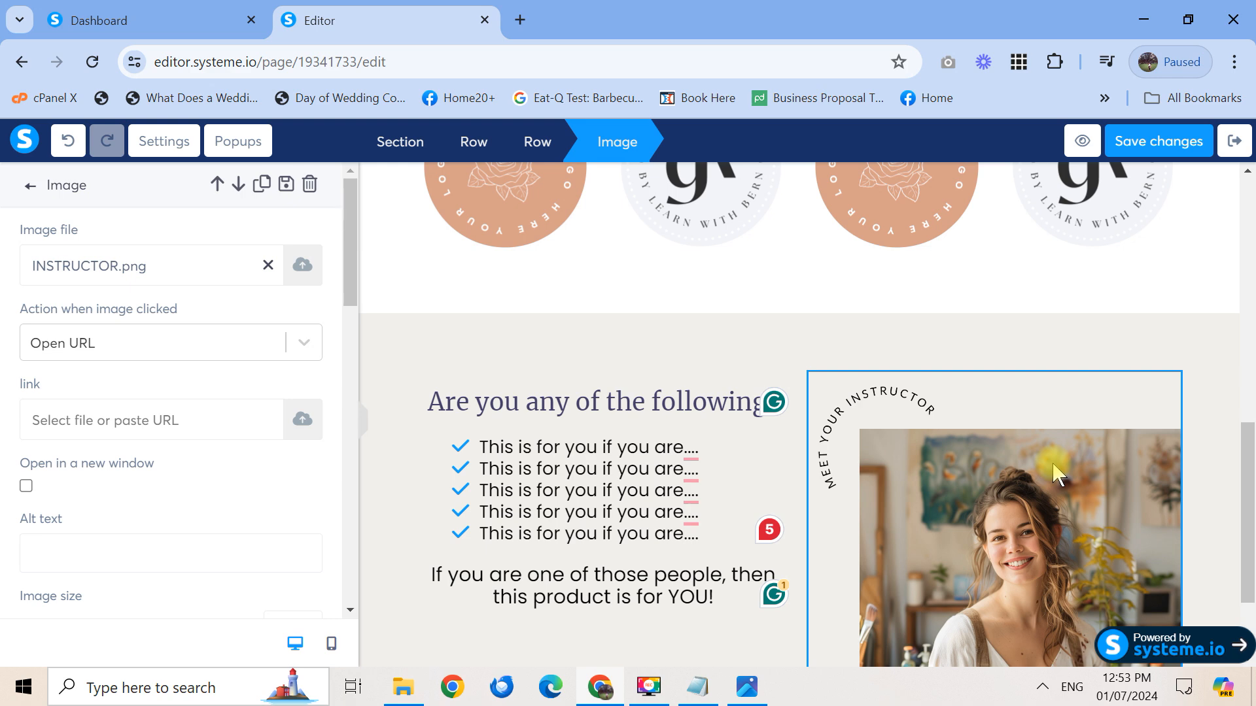
Delete the inserted instructor image, leaving the right column empty
left_click(1053, 464)
left_click_drag(1248, 467, 1254, 561)
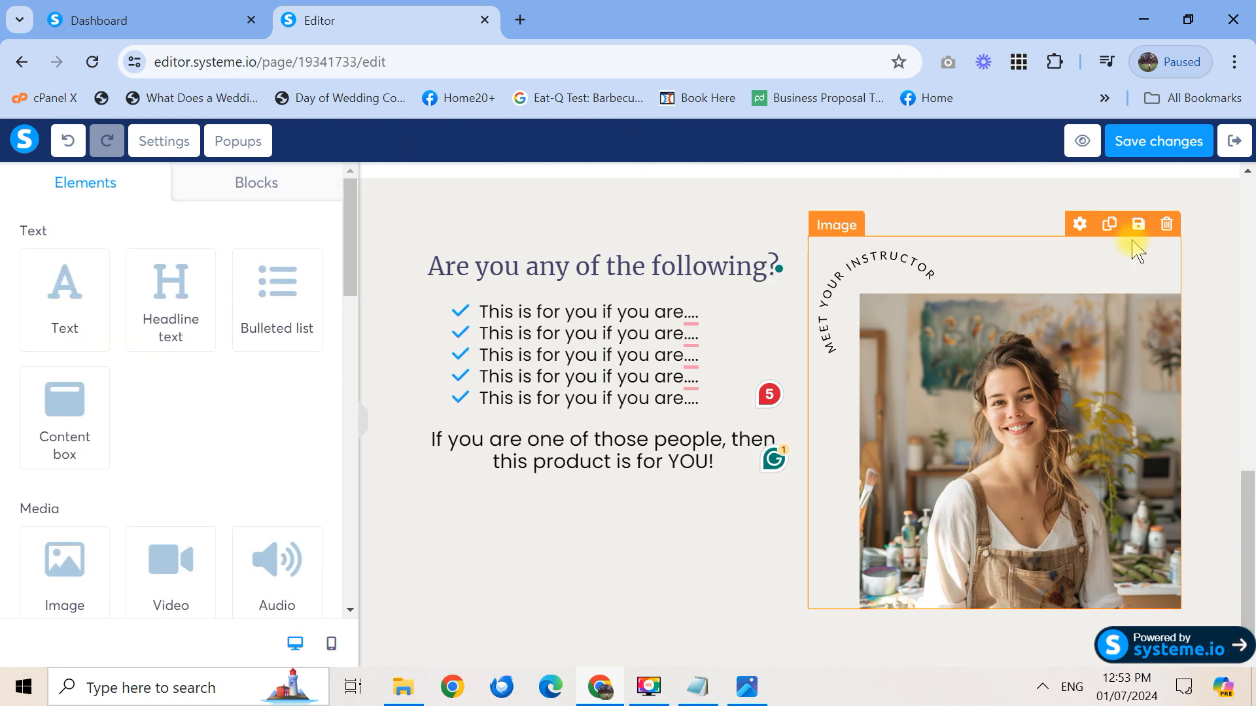
left_click(1167, 226)
left_click(716, 187)
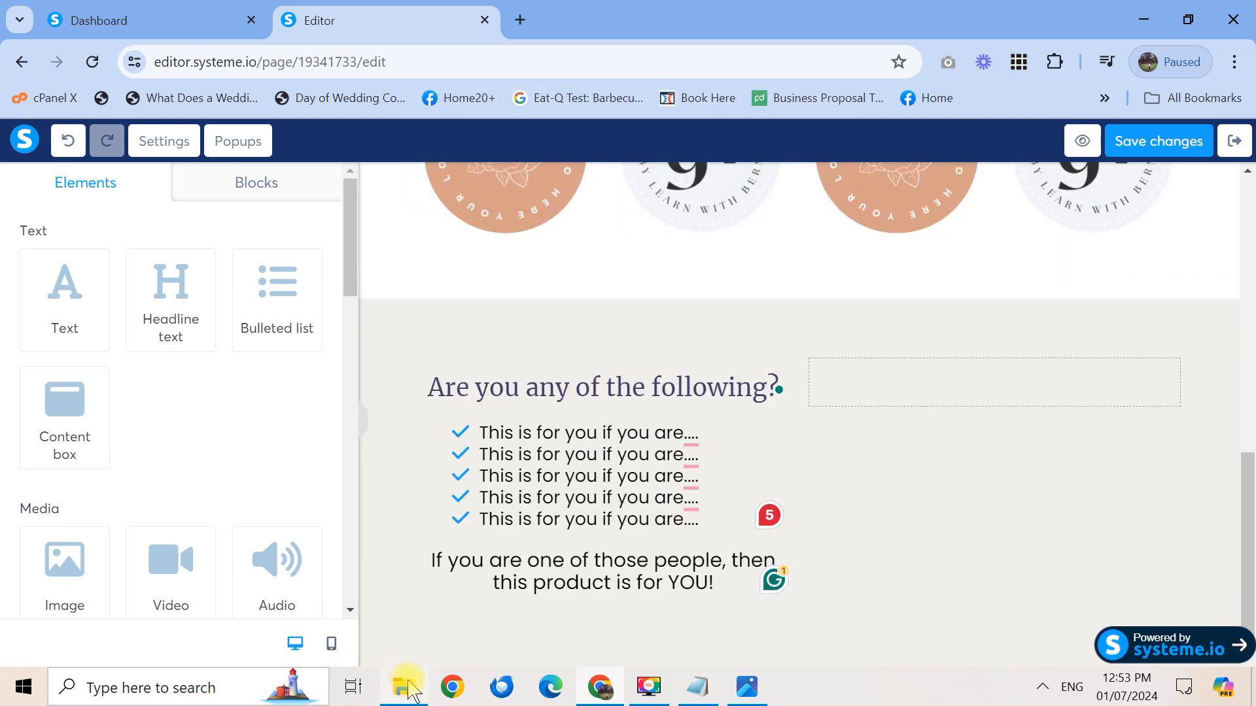
Open INSTRUCTOR.png from the LANDING PAGE folder in File Explorer
left_click(411, 688)
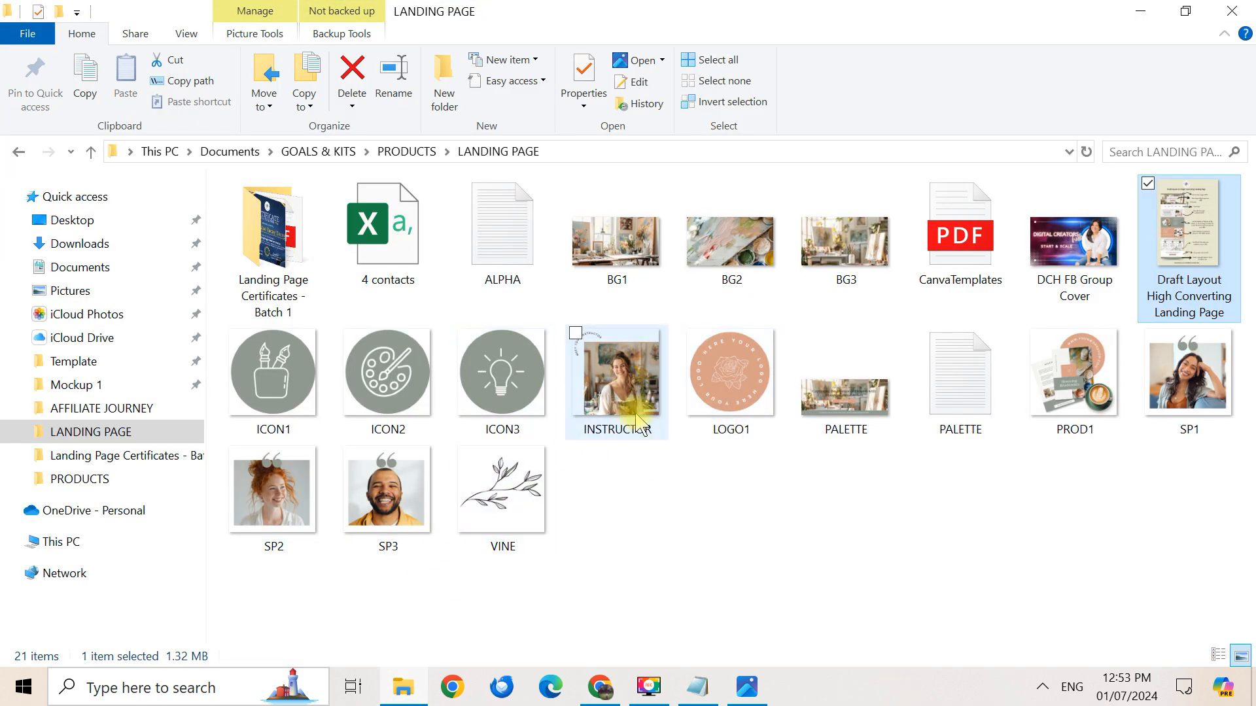
left_click(658, 392)
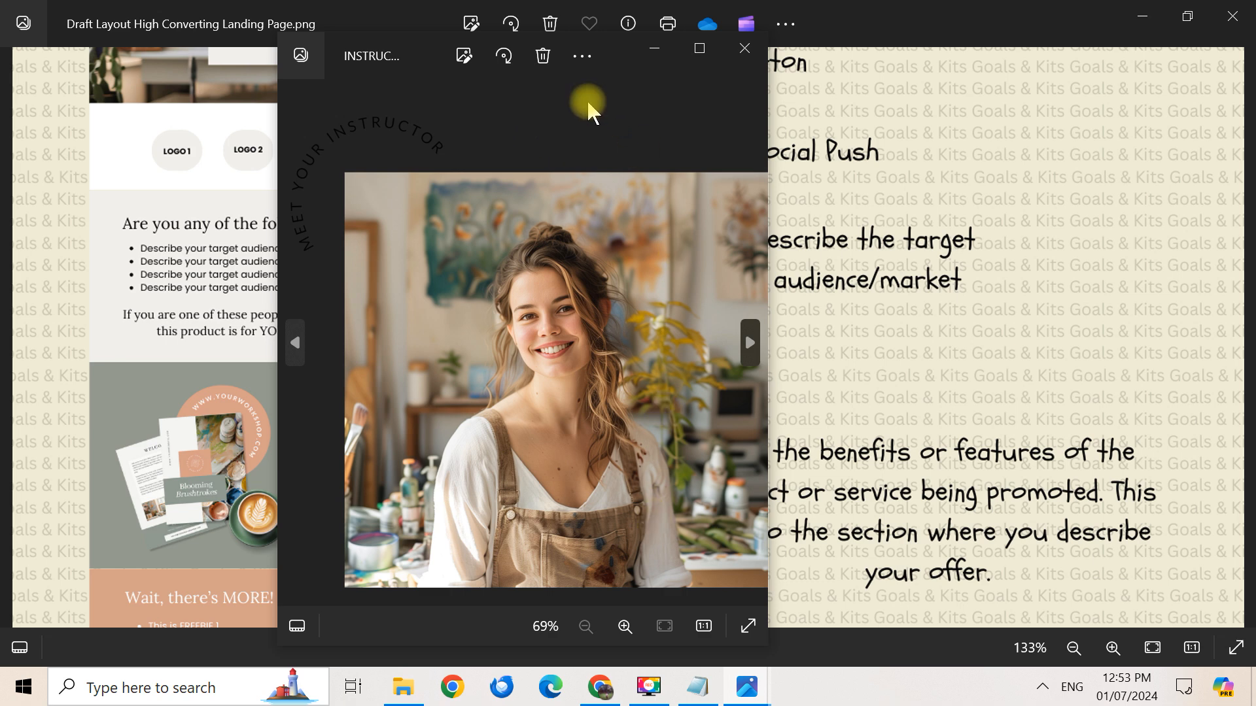
Crop INSTRUCTOR.png to 933 x 927 without the curved caption and save over the original
left_click(464, 55)
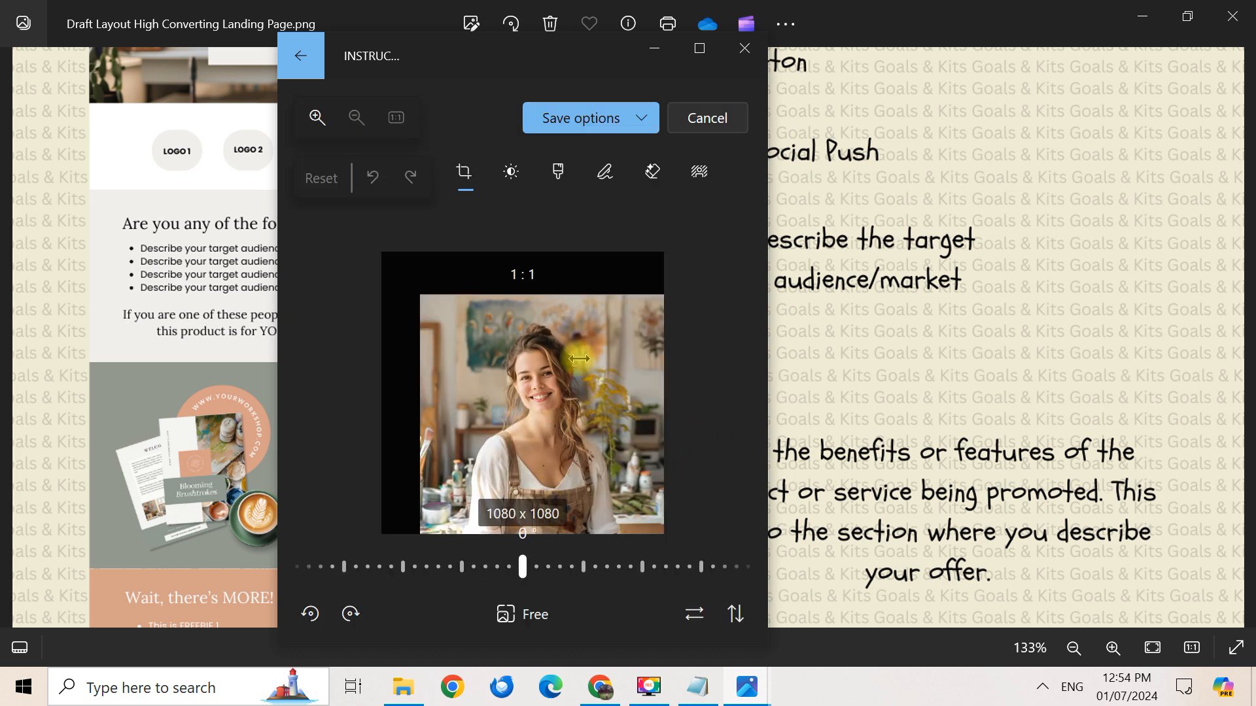
left_click_drag(521, 307, 524, 288)
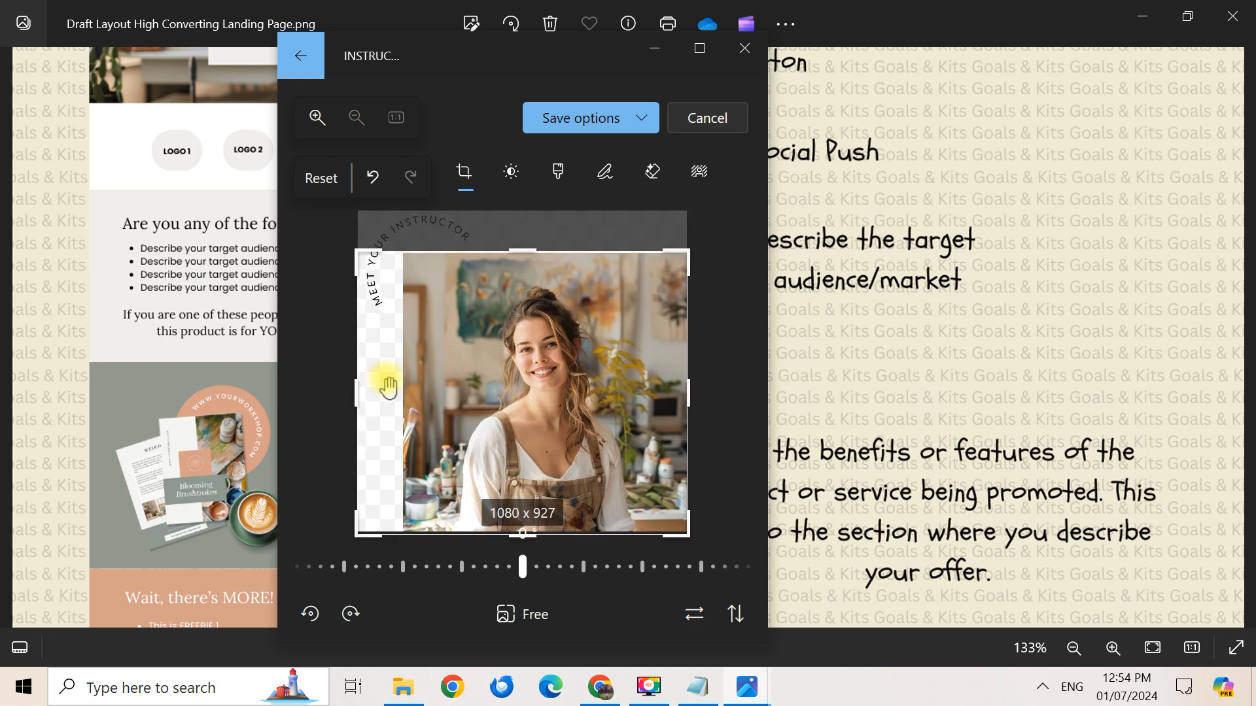
left_click_drag(359, 388, 403, 392)
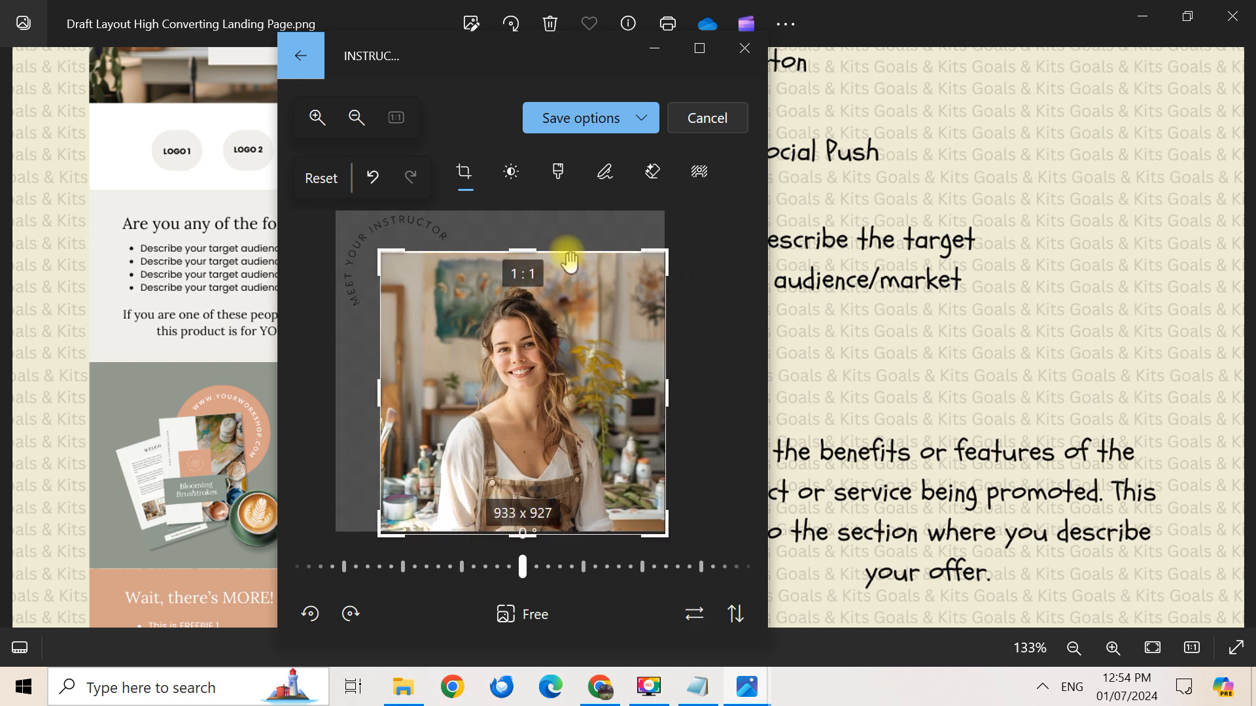
left_click(640, 119)
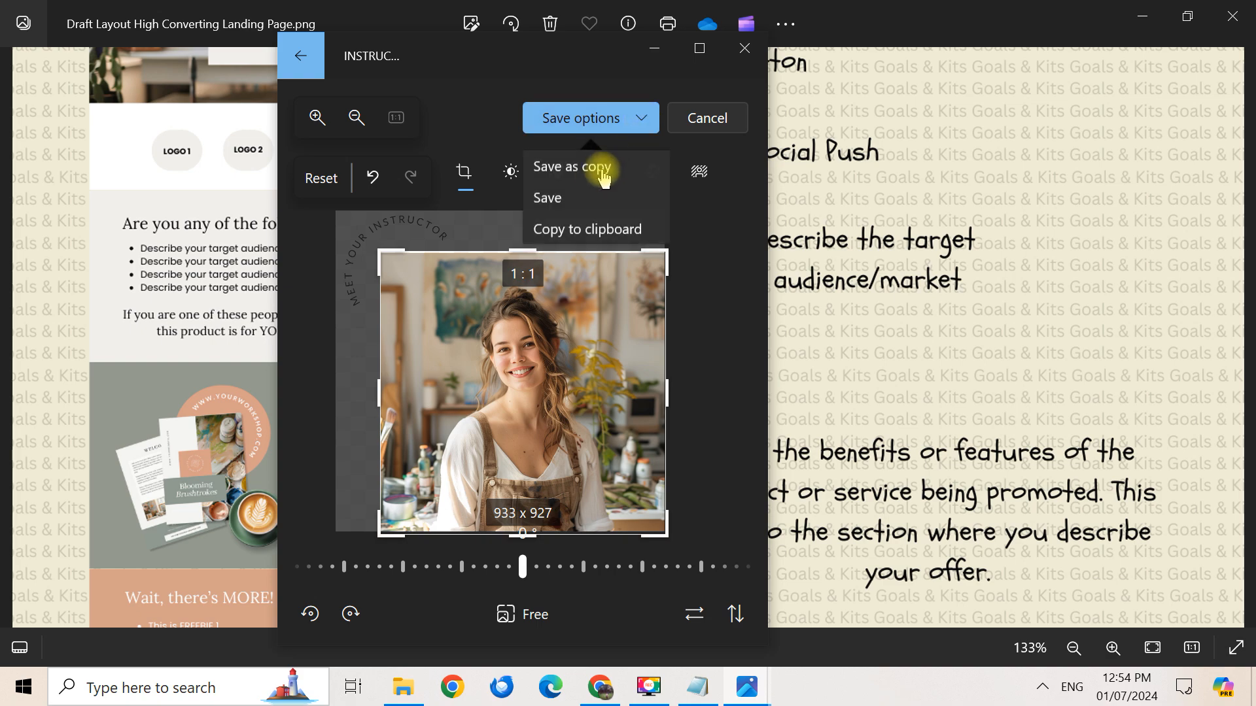
left_click(559, 199)
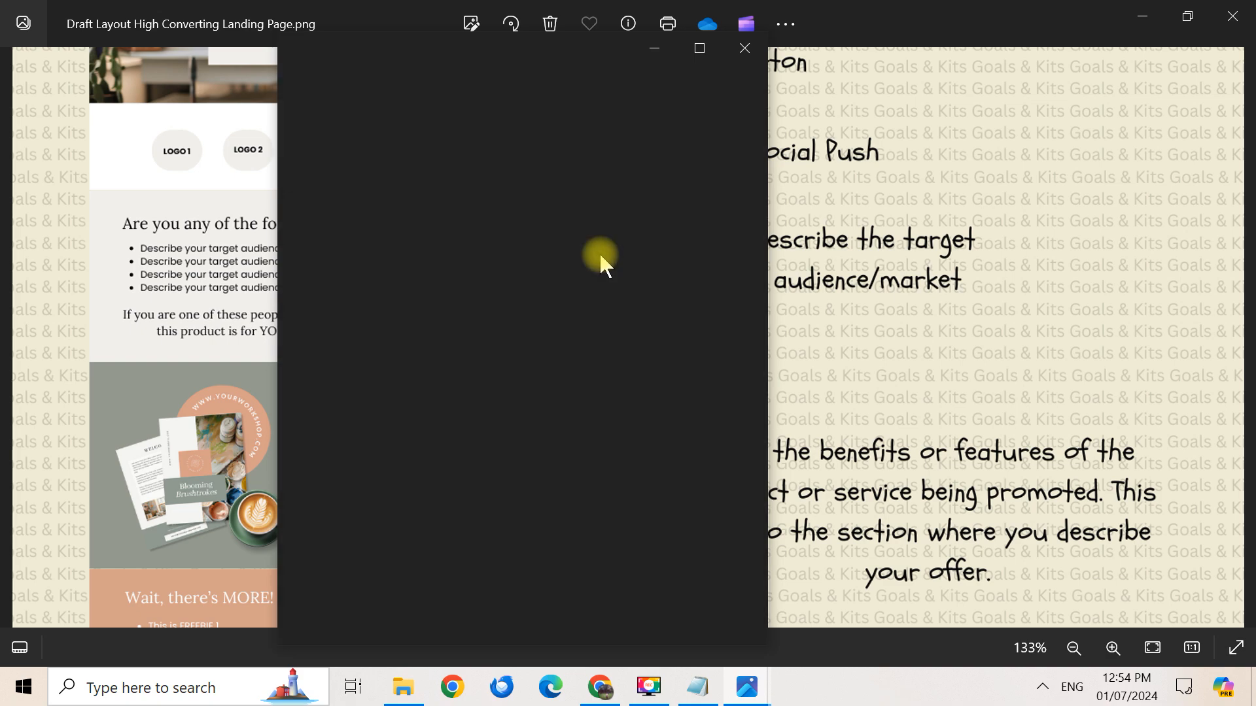
left_click(599, 687)
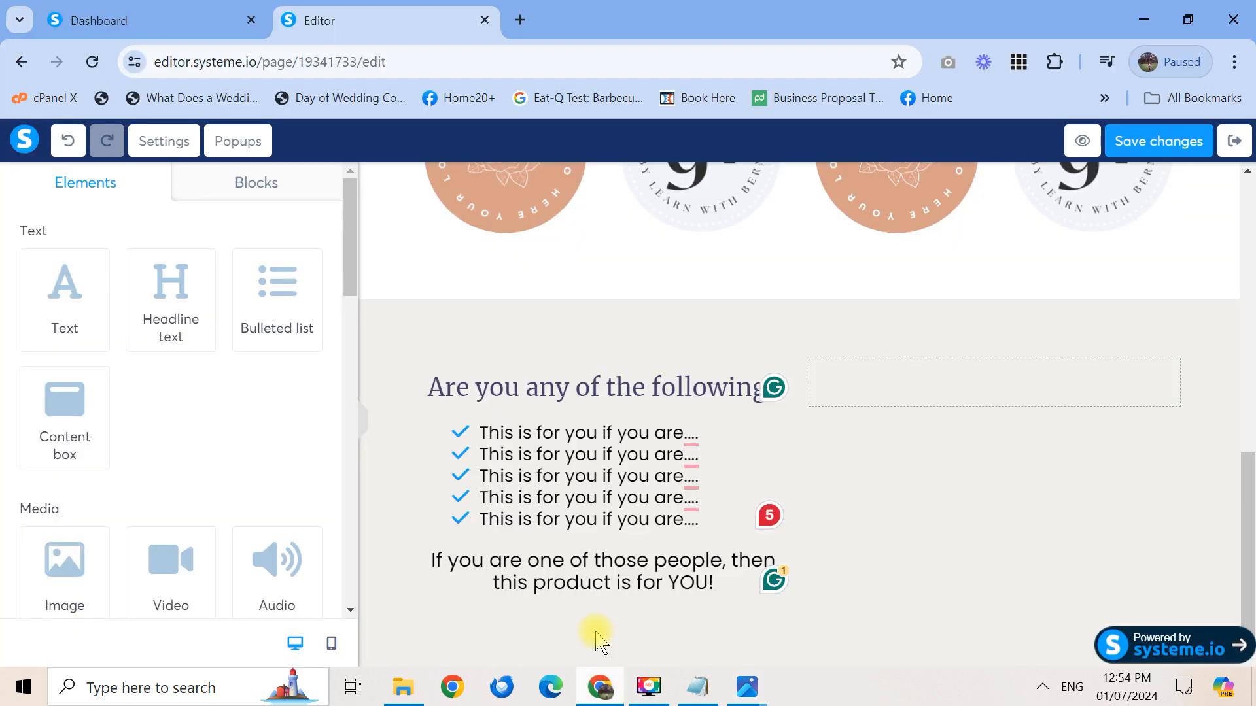
Place a new image element in the empty right column
left_click(917, 378)
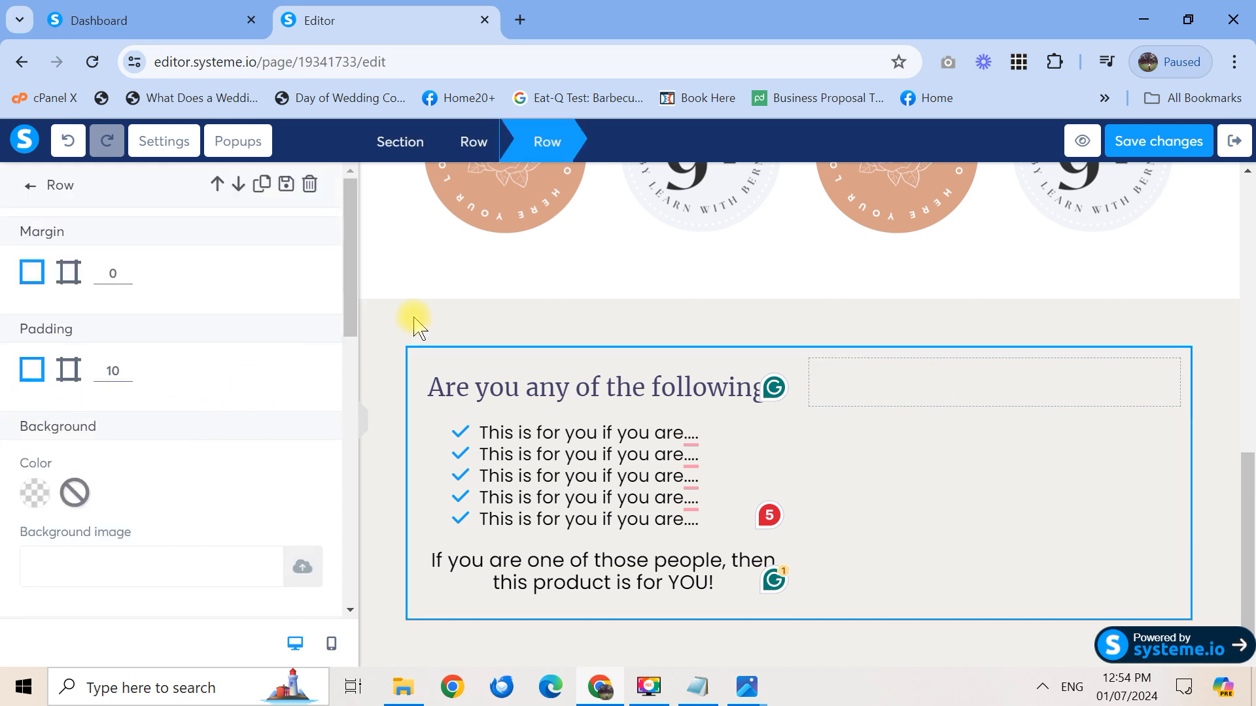
left_click(28, 190)
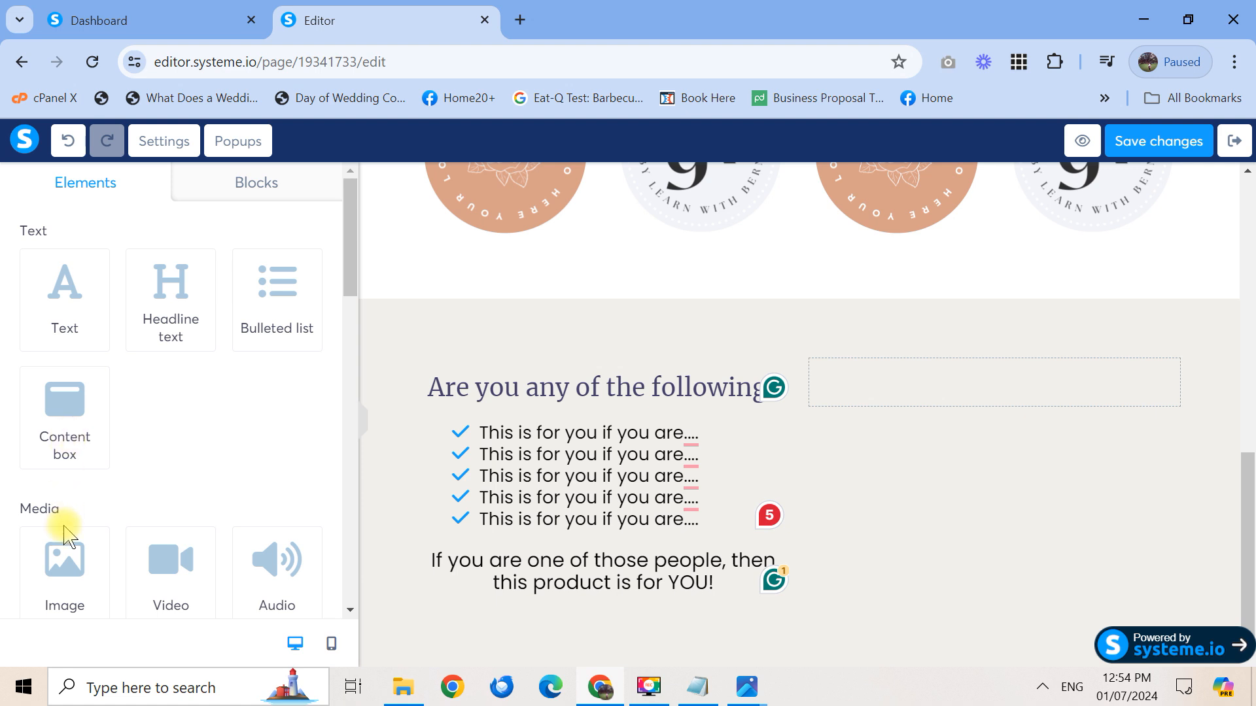
left_click_drag(98, 547, 992, 367)
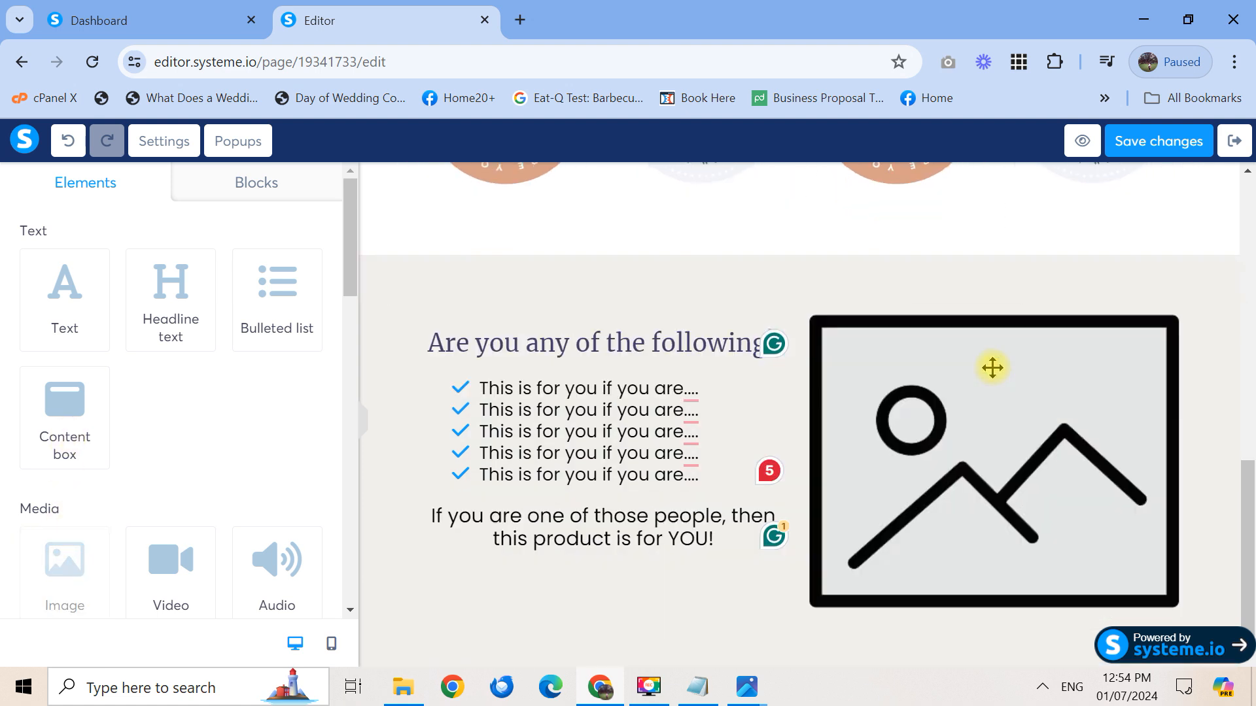
left_click(1014, 413)
Upload the cropped INSTRUCTOR.png from the LANDING PAGE folder and insert it
left_click(302, 268)
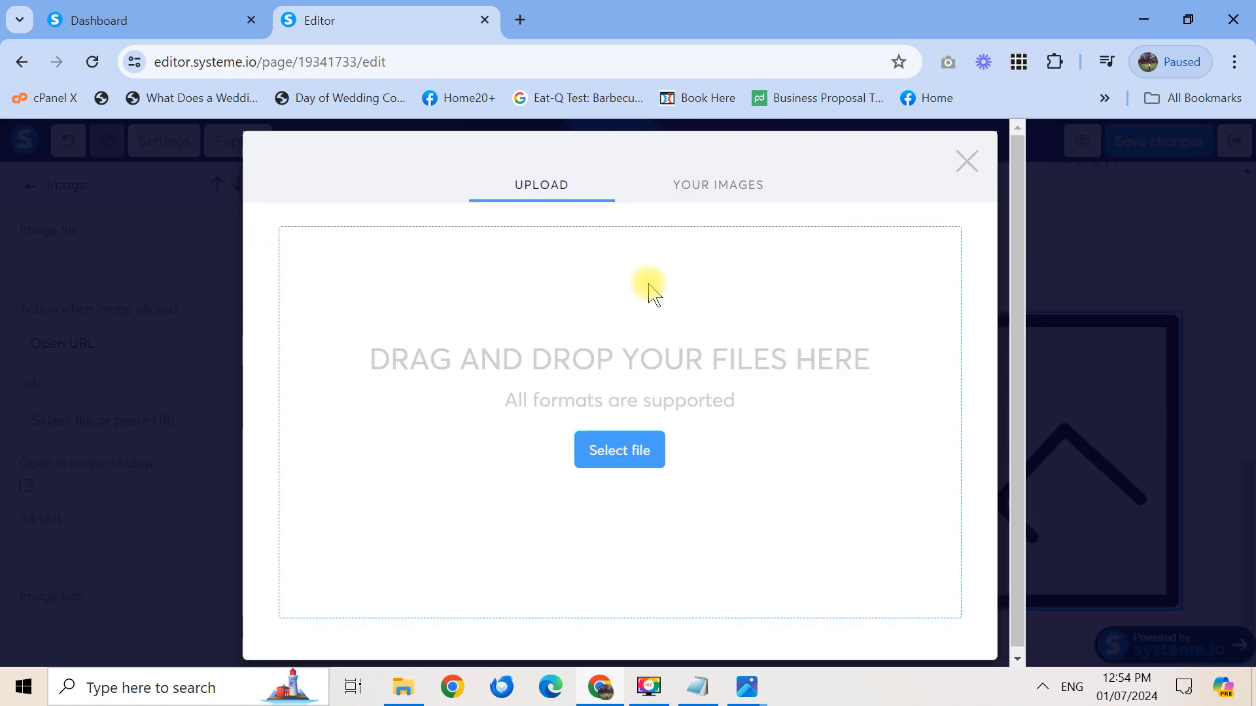
left_click(639, 452)
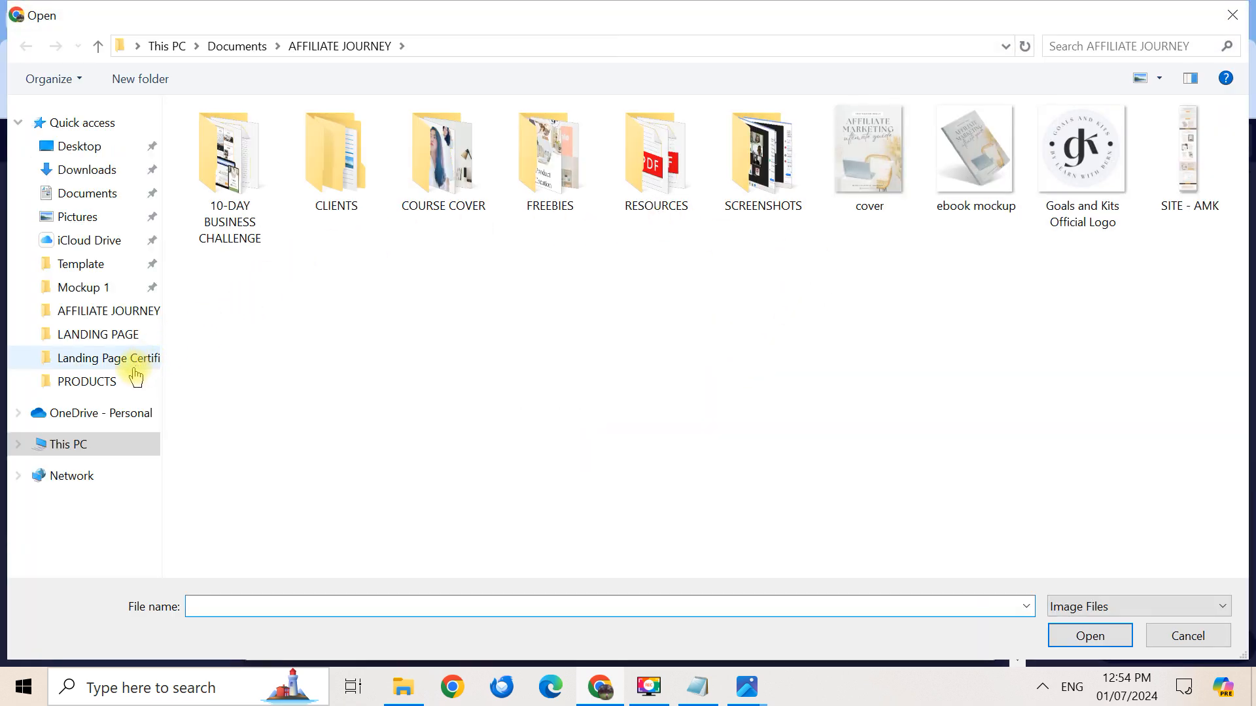
left_click(107, 359)
left_click(99, 338)
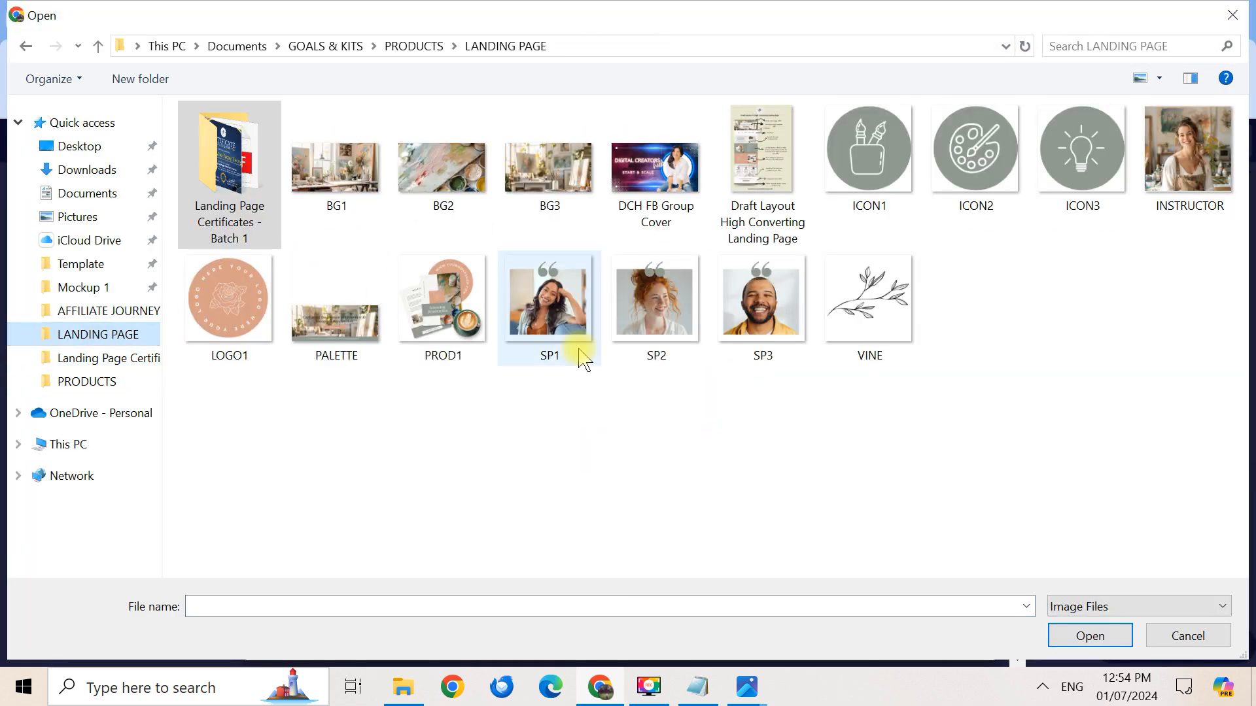
double_click(1227, 160)
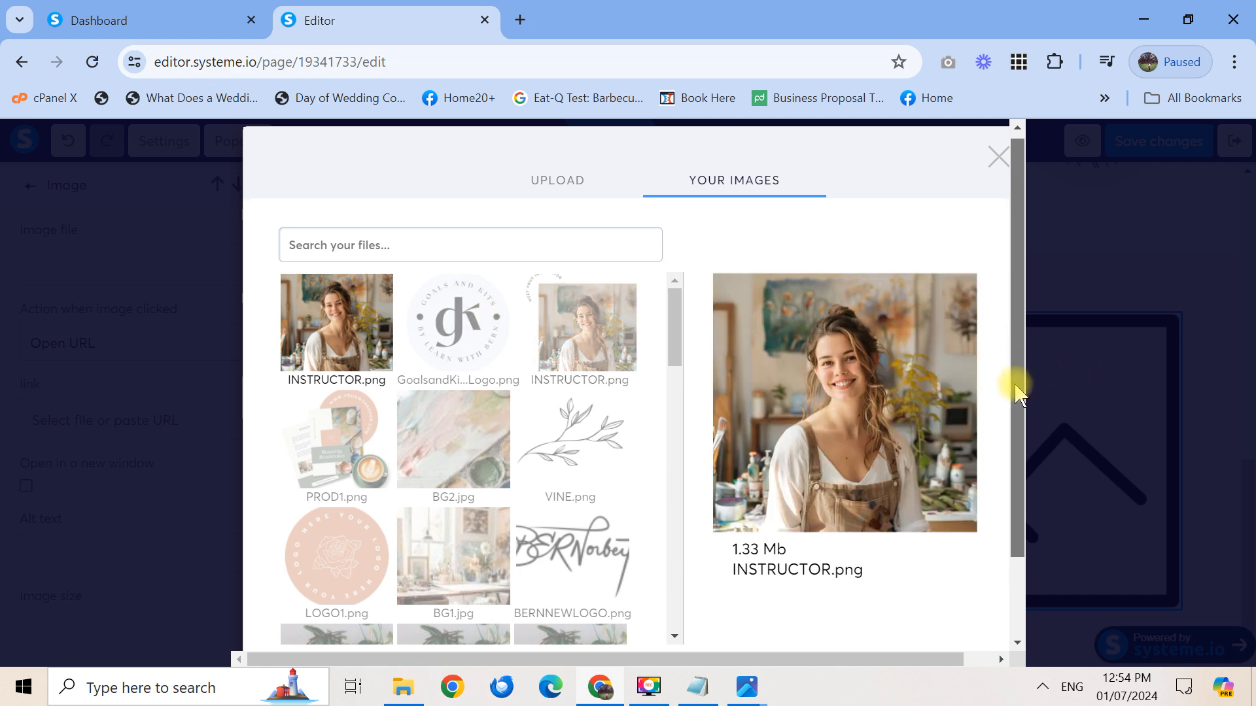
scroll(1018, 359, "down", 2)
left_click(966, 597)
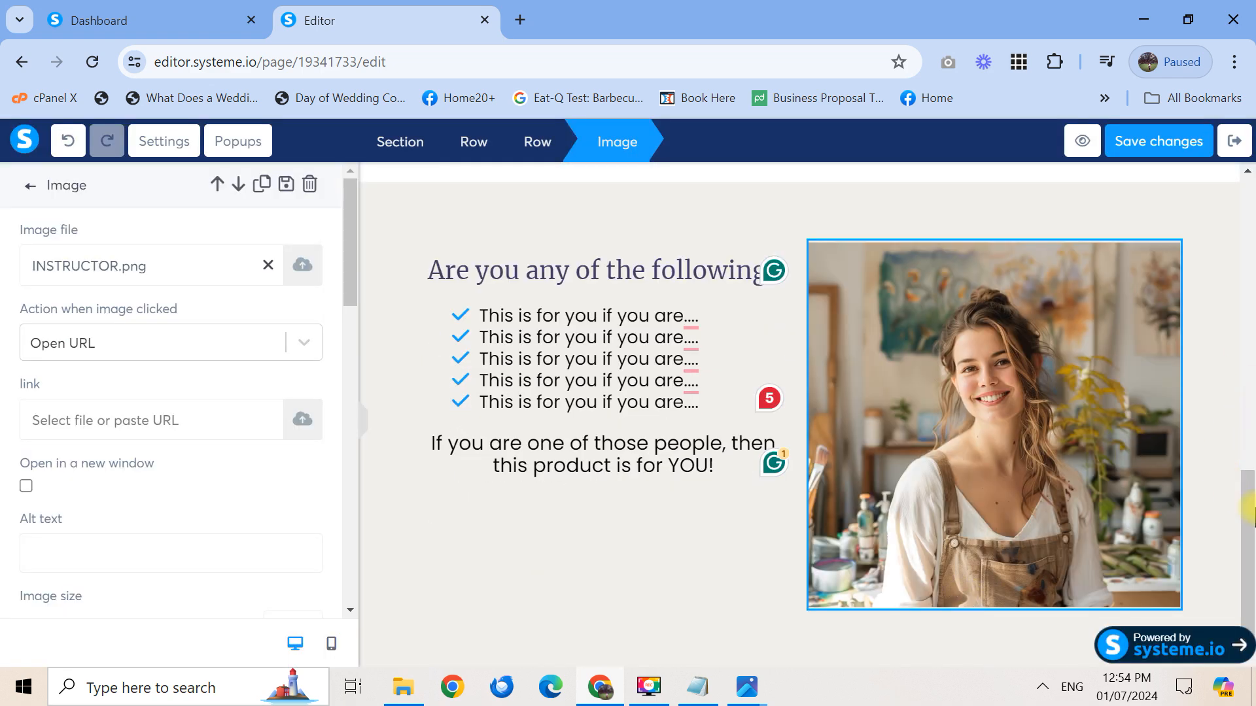
left_click(1251, 503)
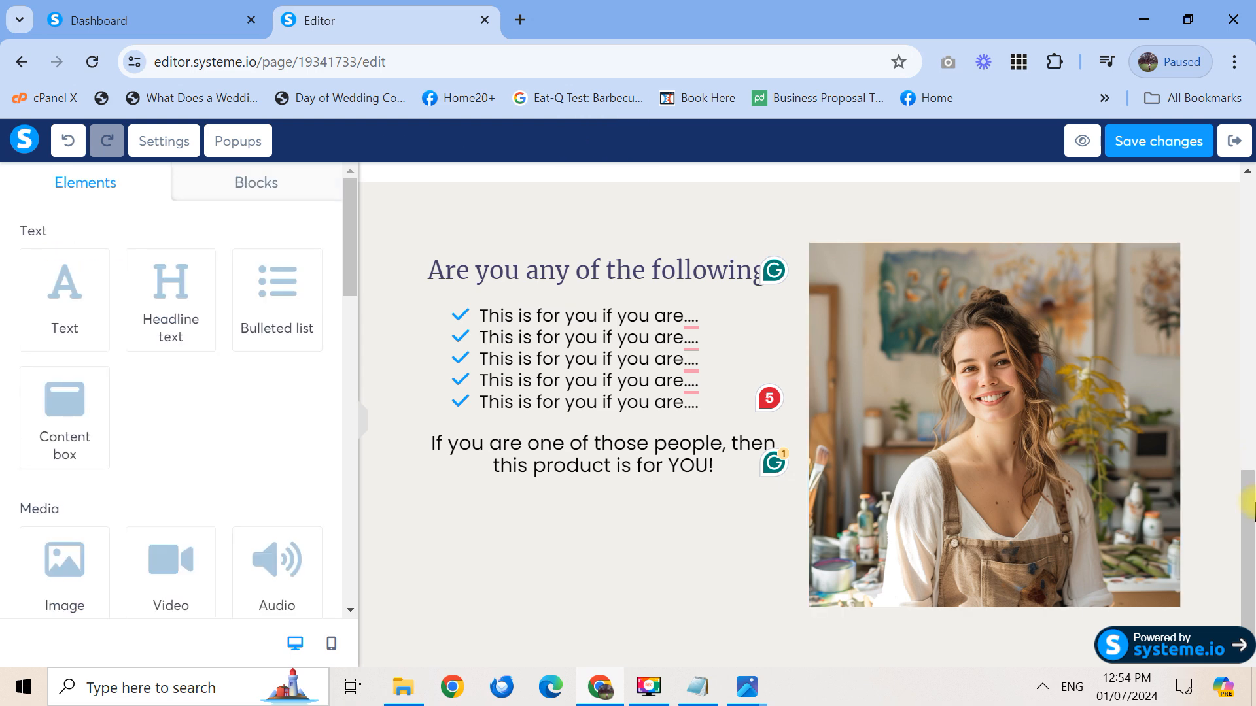
Collapse the side panel to preview the page, then bring back the elements panel
mouse_move(1254, 502)
left_mouse_down()
mouse_move(1252, 367)
mouse_move(1252, 503)
mouse_move(1255, 482)
left_mouse_up()
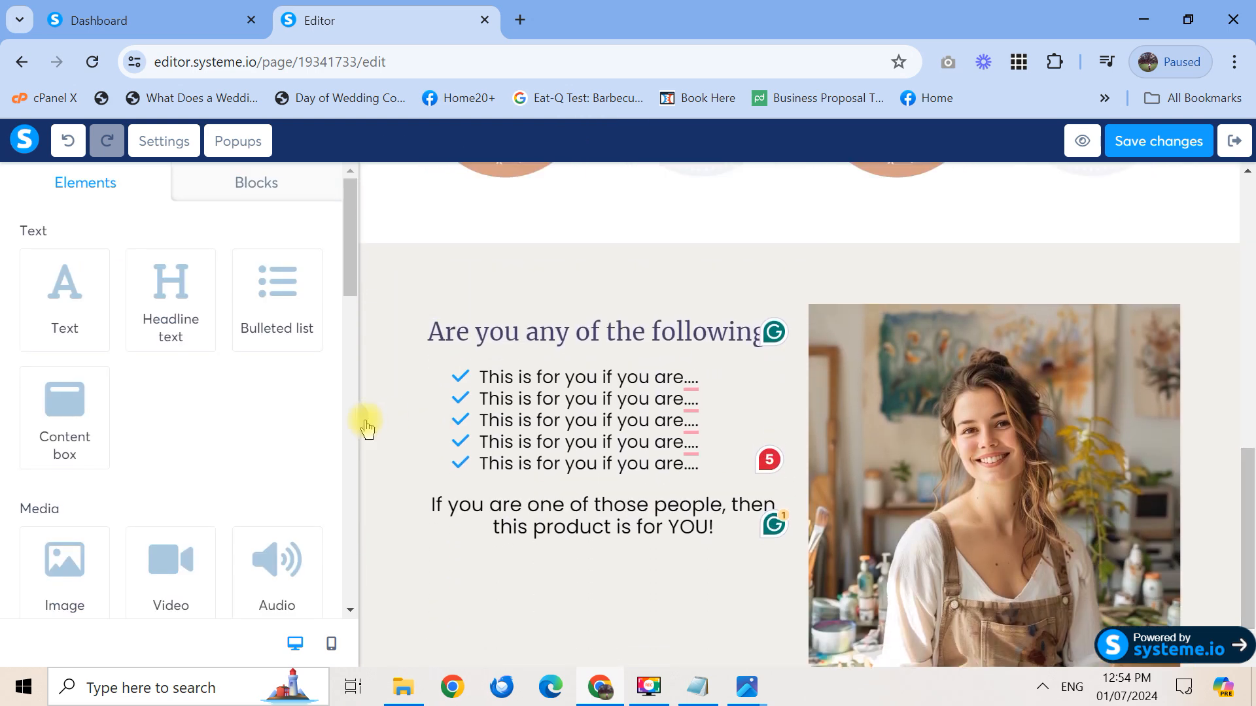
left_click(365, 421)
mouse_move(1251, 491)
left_mouse_down()
mouse_move(1251, 437)
mouse_move(1250, 512)
mouse_move(1251, 219)
mouse_move(1250, 506)
left_mouse_up()
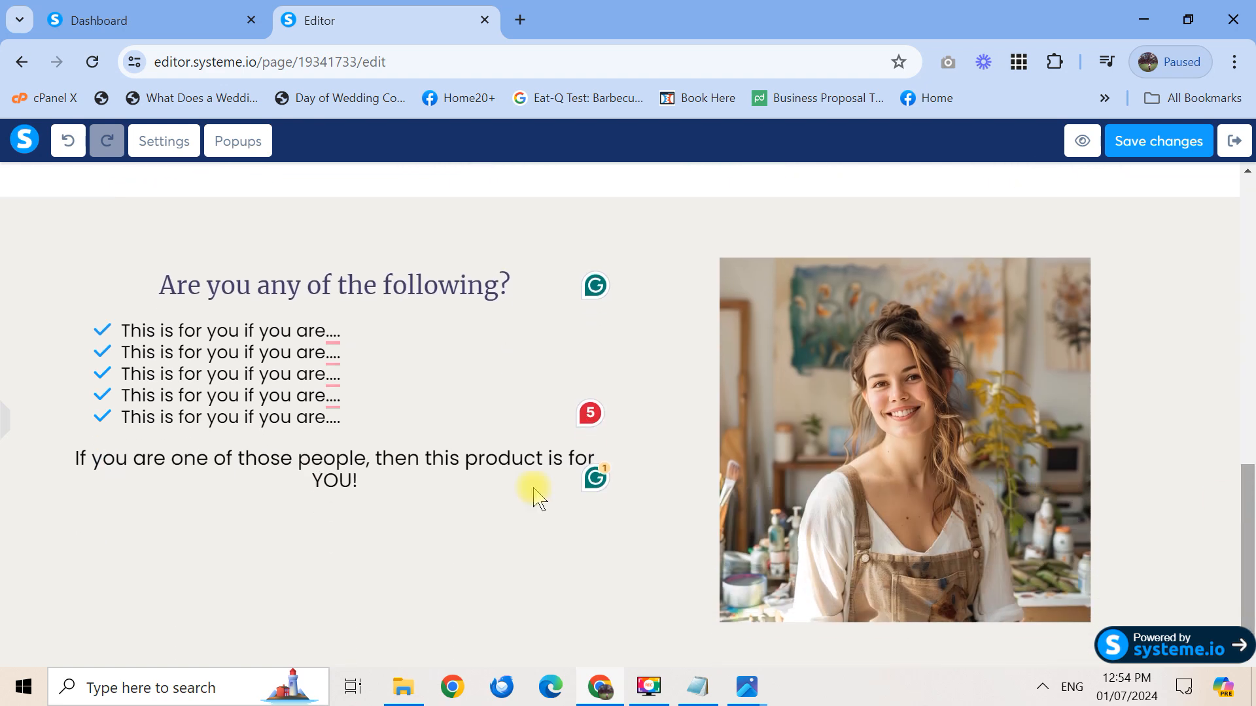
left_click(10, 427)
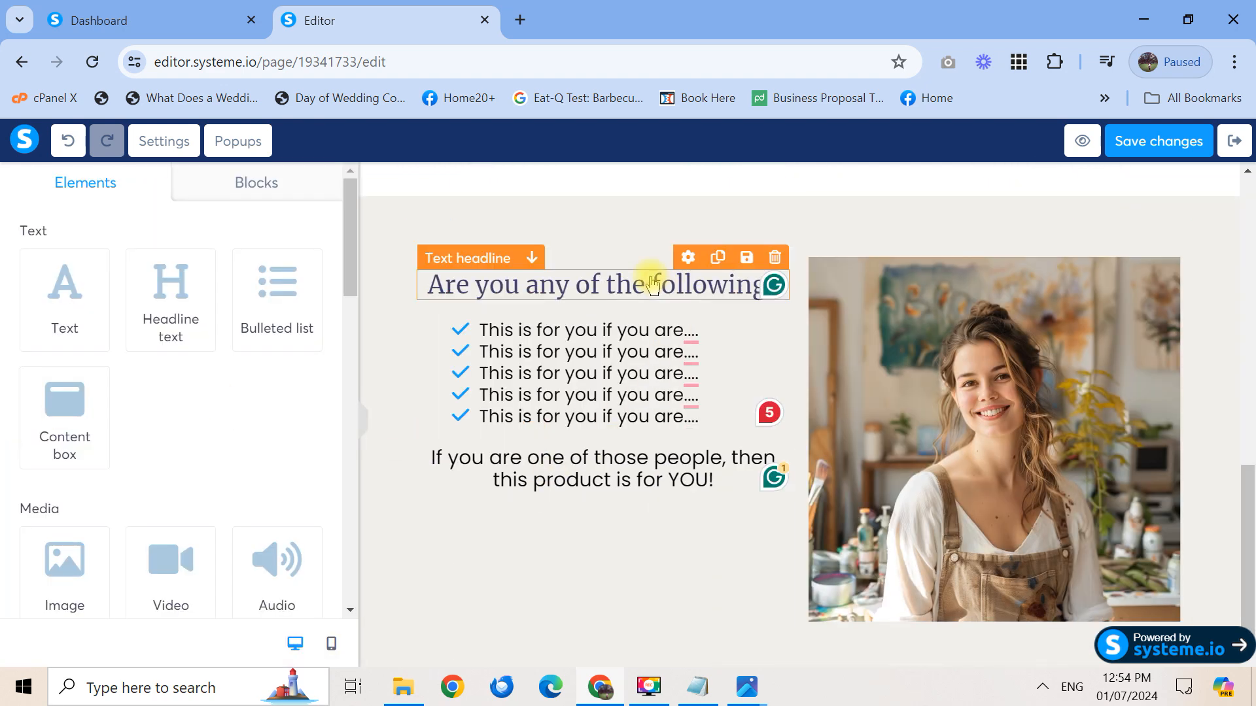
Give the 'Are you any of the following?' headline a top margin of 60
left_click(688, 257)
left_click_drag(350, 257, 345, 412)
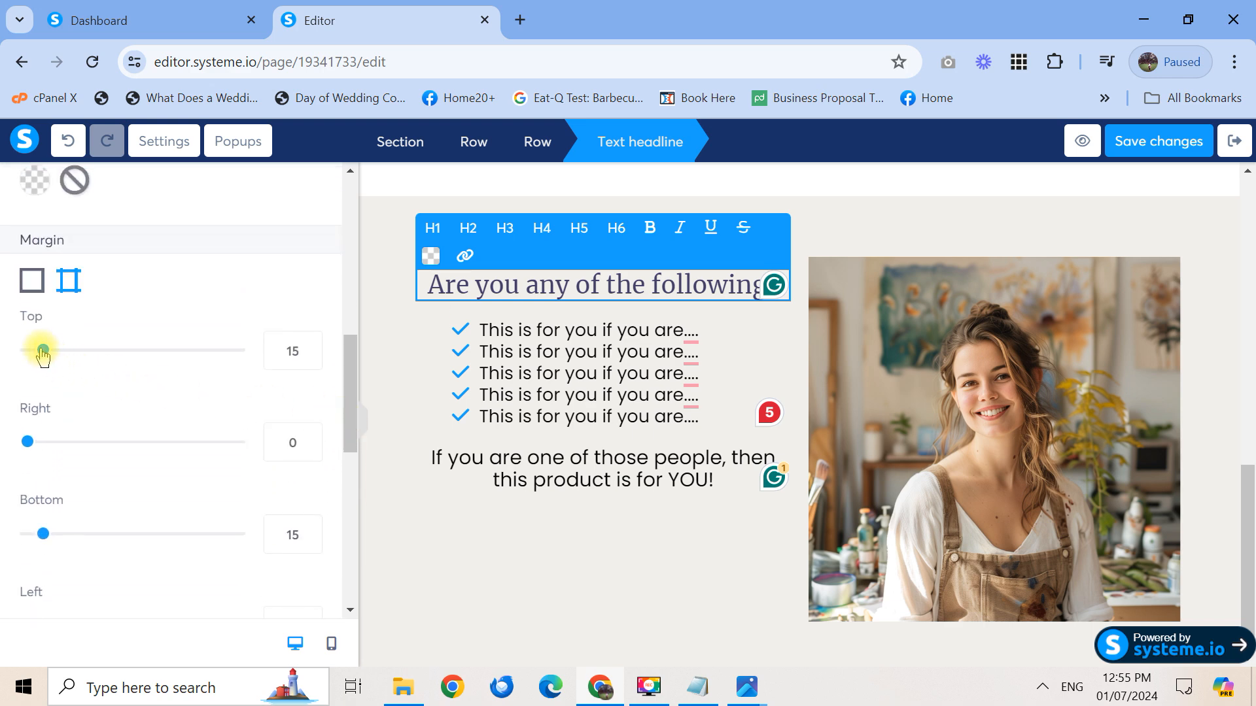
left_click_drag(44, 354, 100, 368)
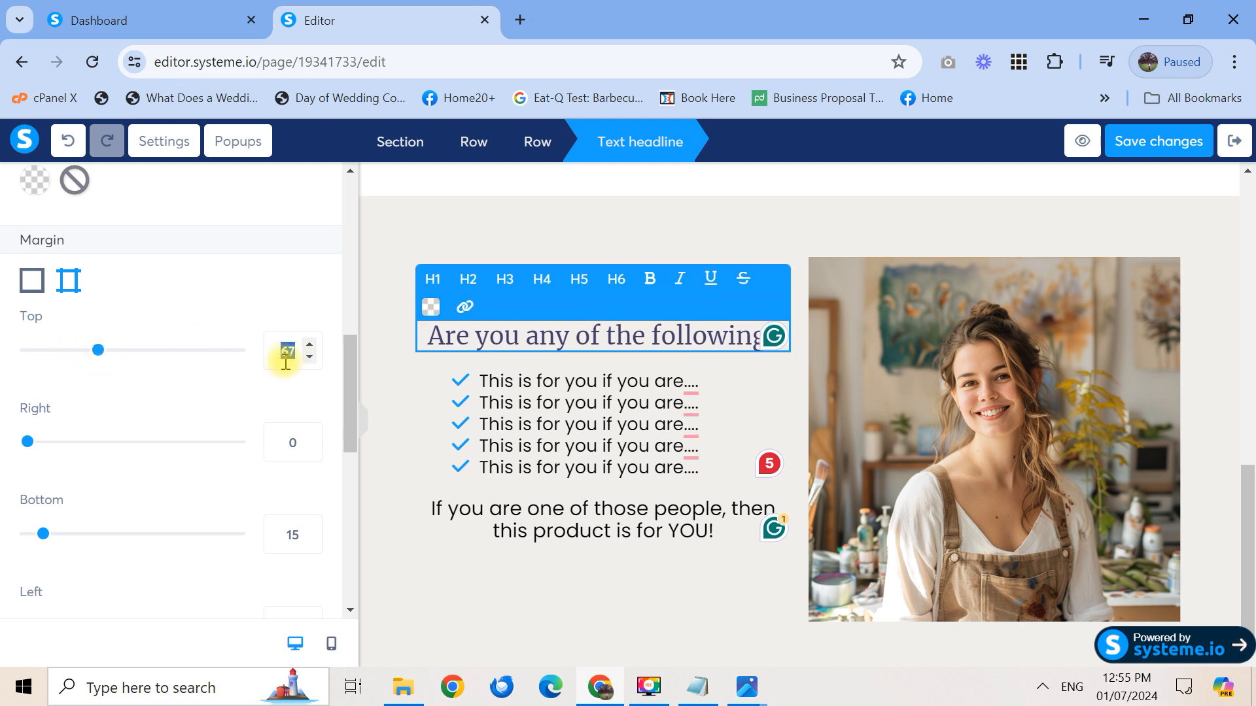
type("60")
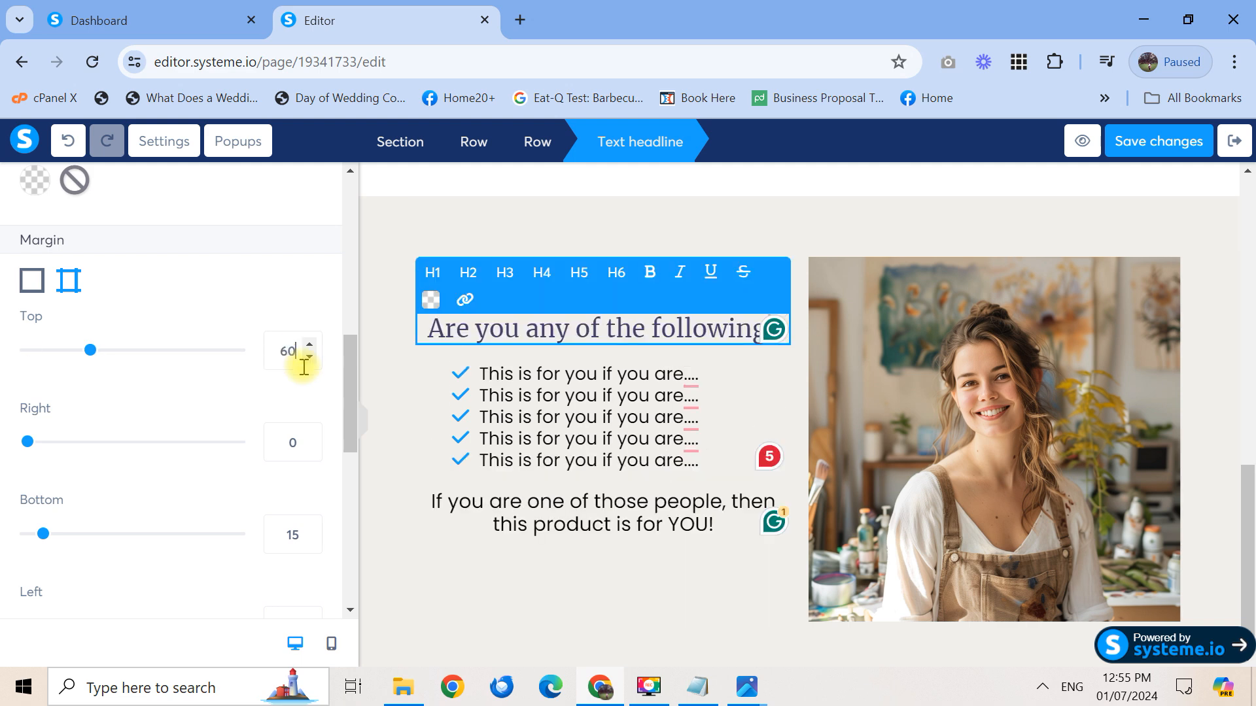
left_click(366, 426)
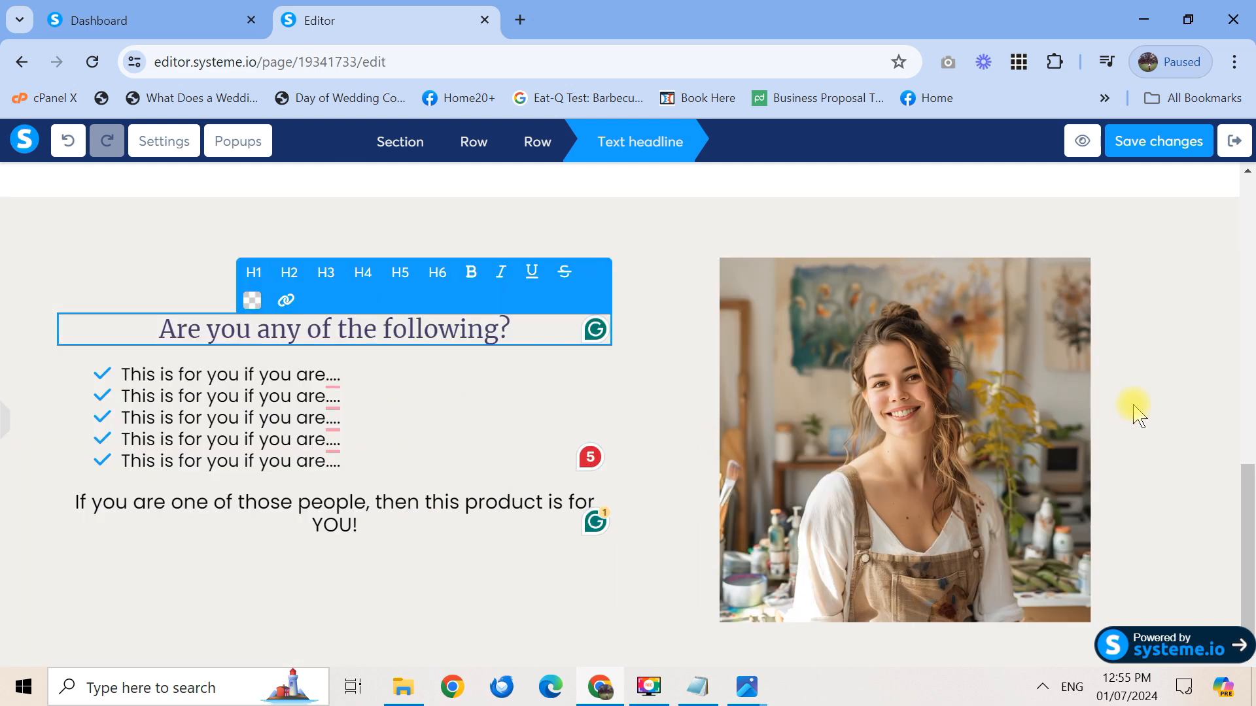
left_click(1156, 419)
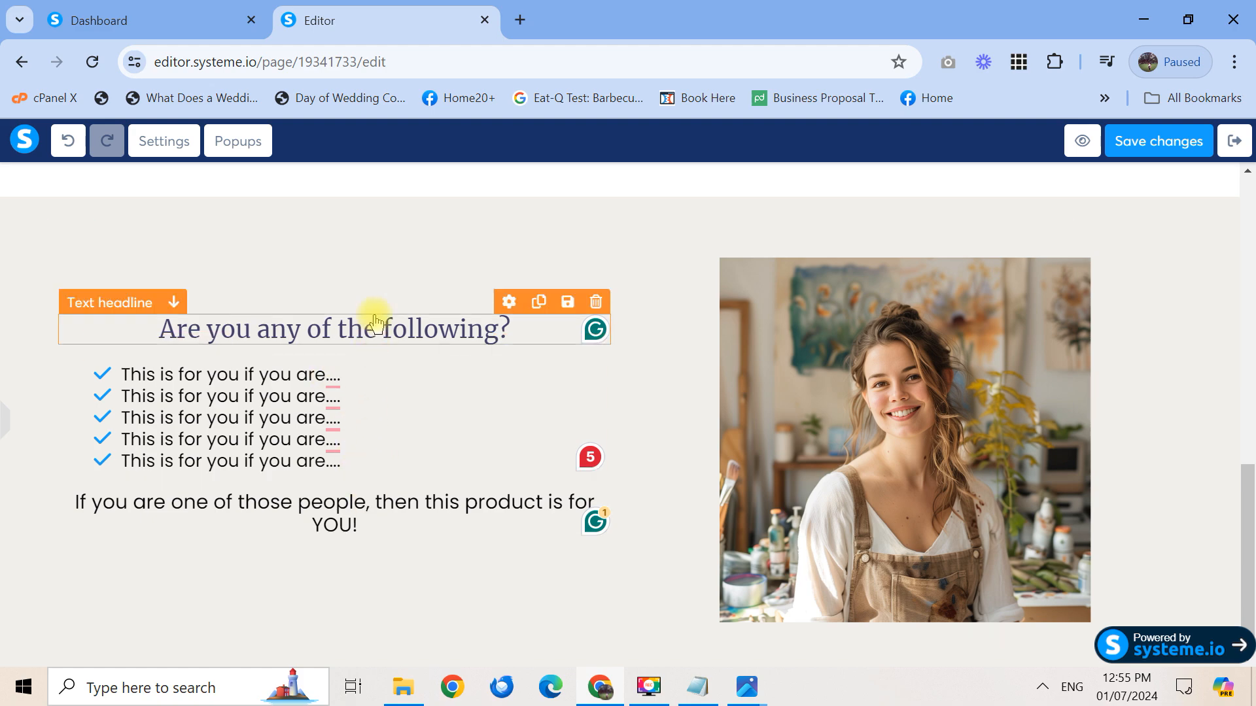
mouse_move(1248, 551)
left_mouse_down()
mouse_move(1248, 443)
mouse_move(1248, 557)
left_mouse_up()
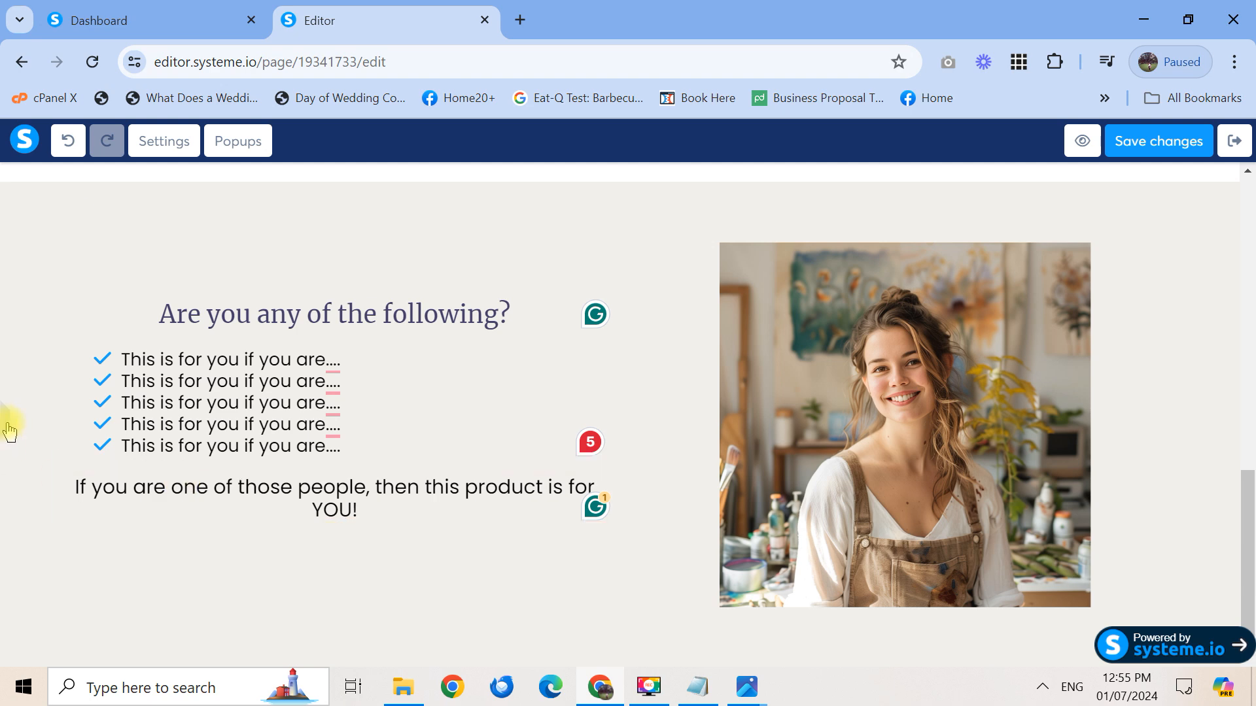
mouse_move(9, 432)
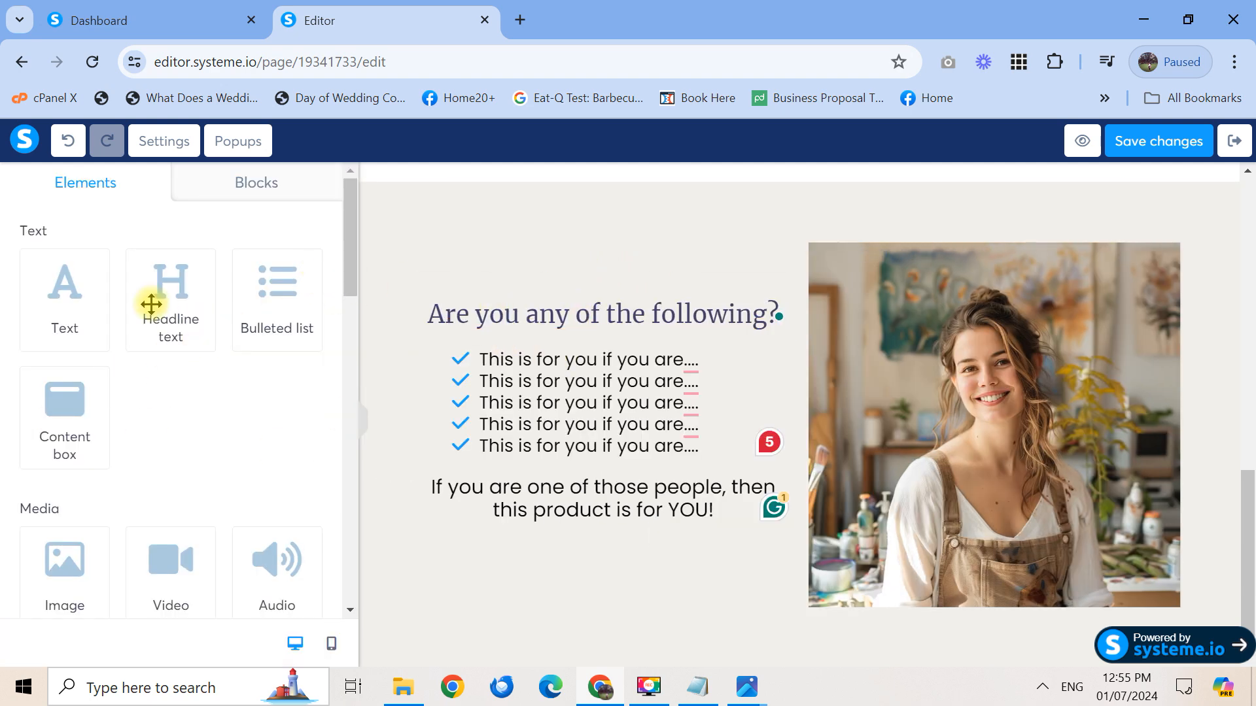
Add an image block above the headline and insert VINE.png from the uploaded images
left_click_drag(73, 572, 620, 316)
left_click(592, 359)
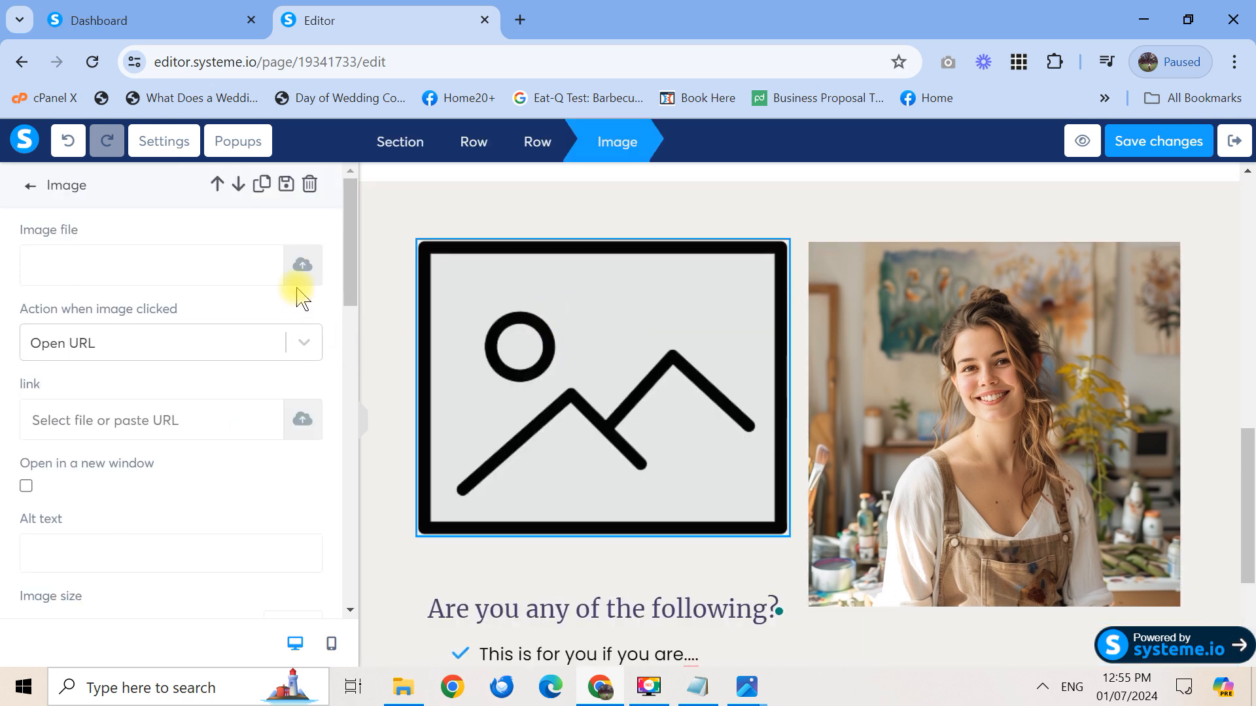
left_click(302, 266)
left_click(710, 188)
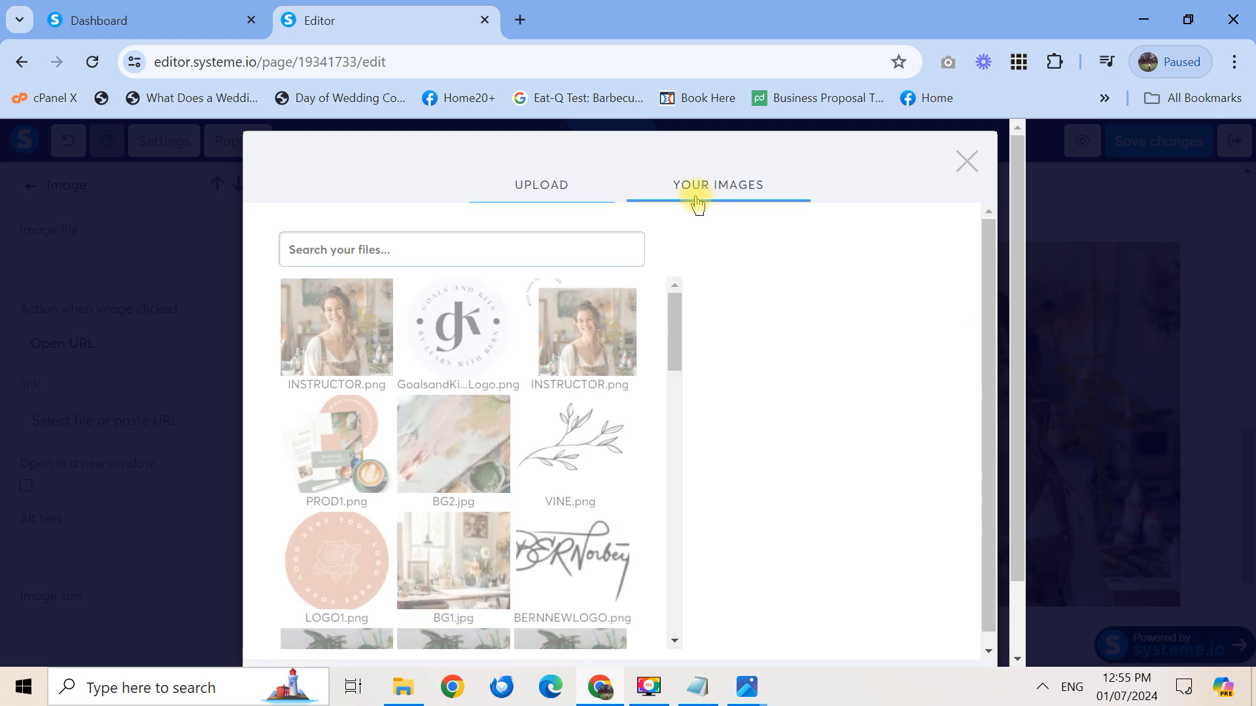
left_click(592, 412)
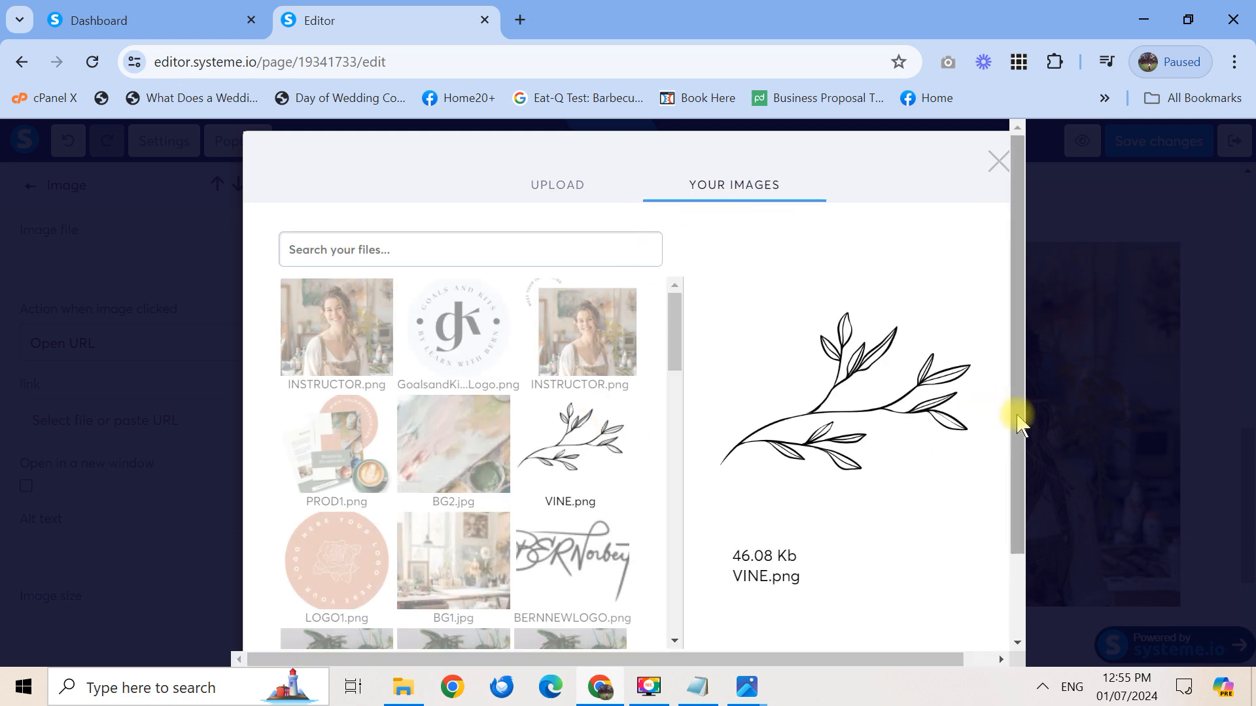
scroll(1014, 431, "down", 5)
left_click(960, 598)
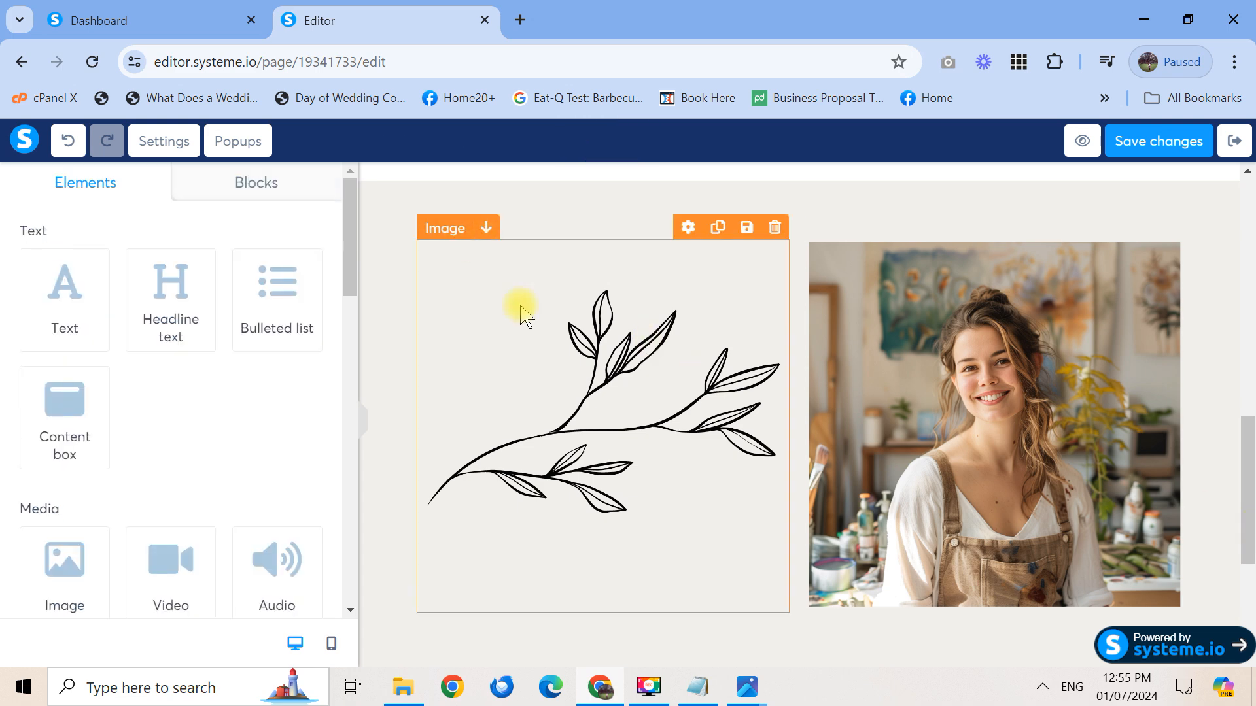
Shrink the vine image's size so it becomes a small decorative accent
left_click(505, 350)
left_click_drag(352, 292, 342, 389)
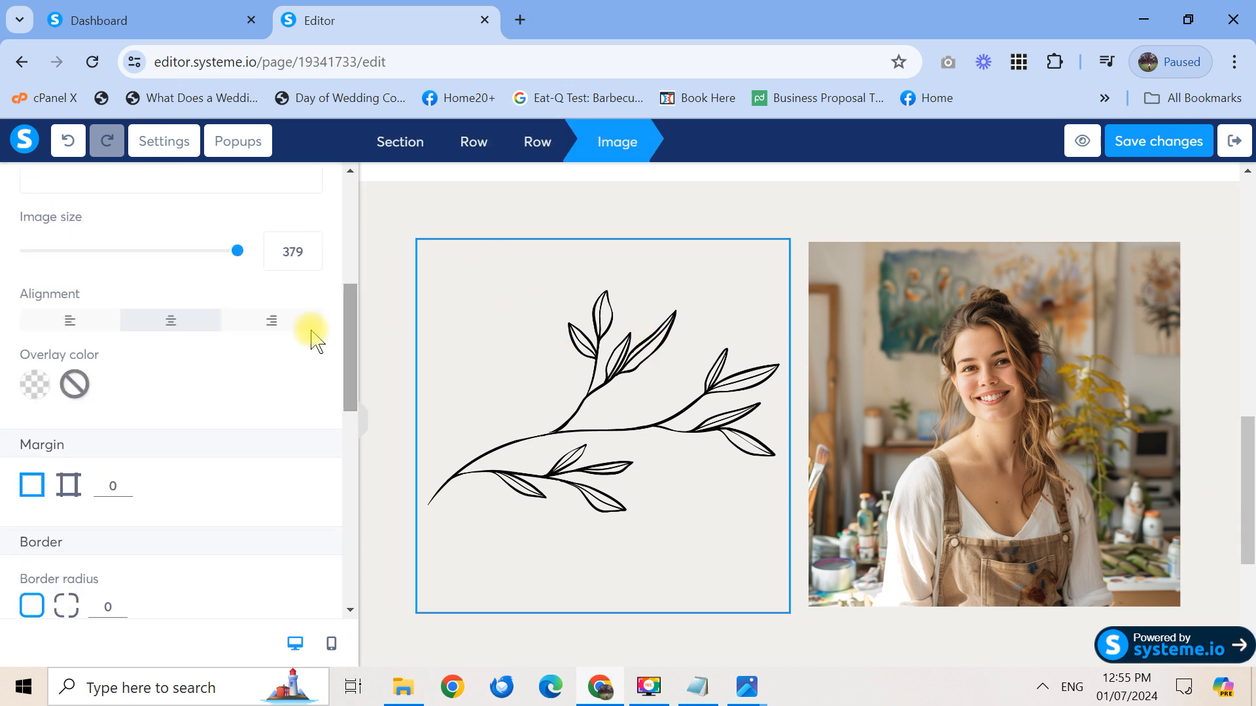
left_click_drag(301, 257, 265, 262)
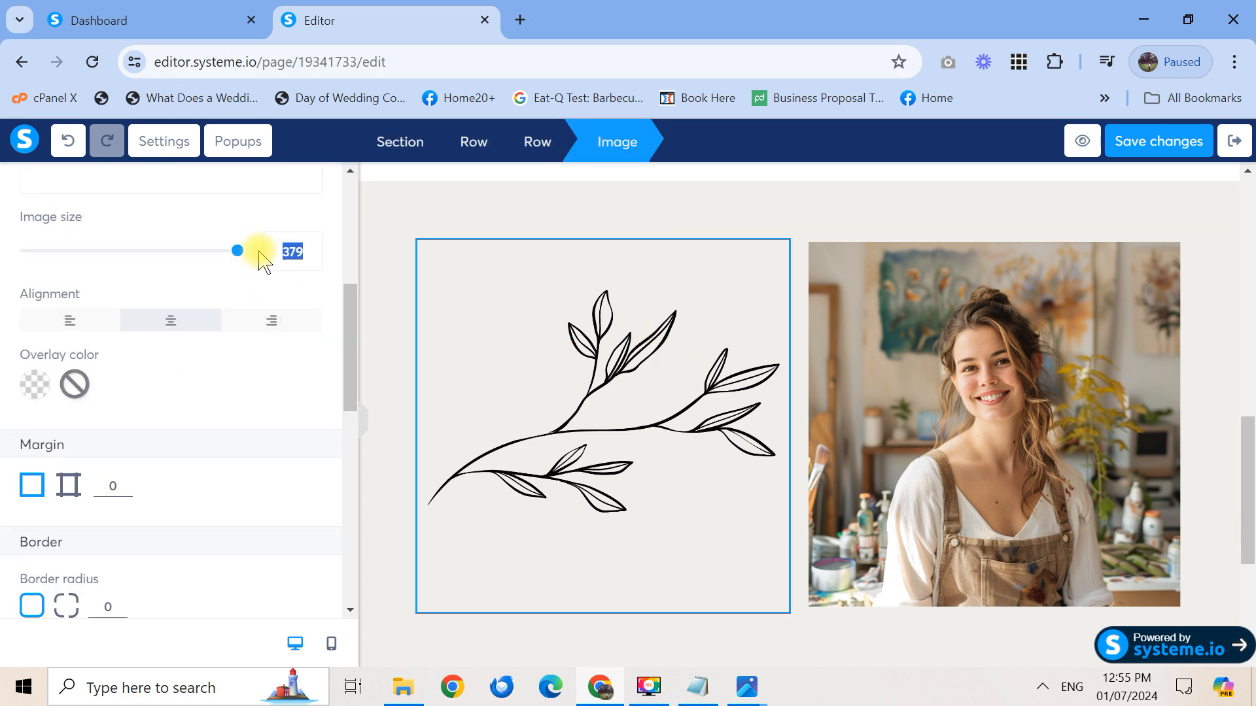
type("50")
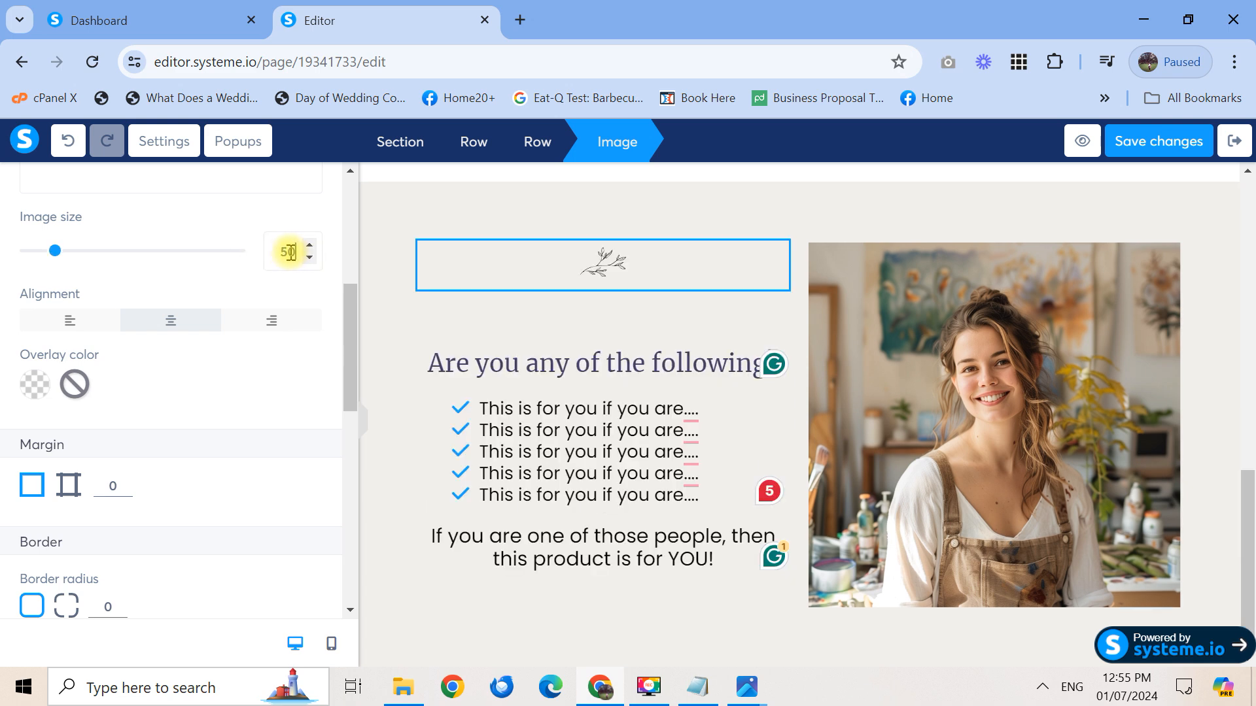
type("100")
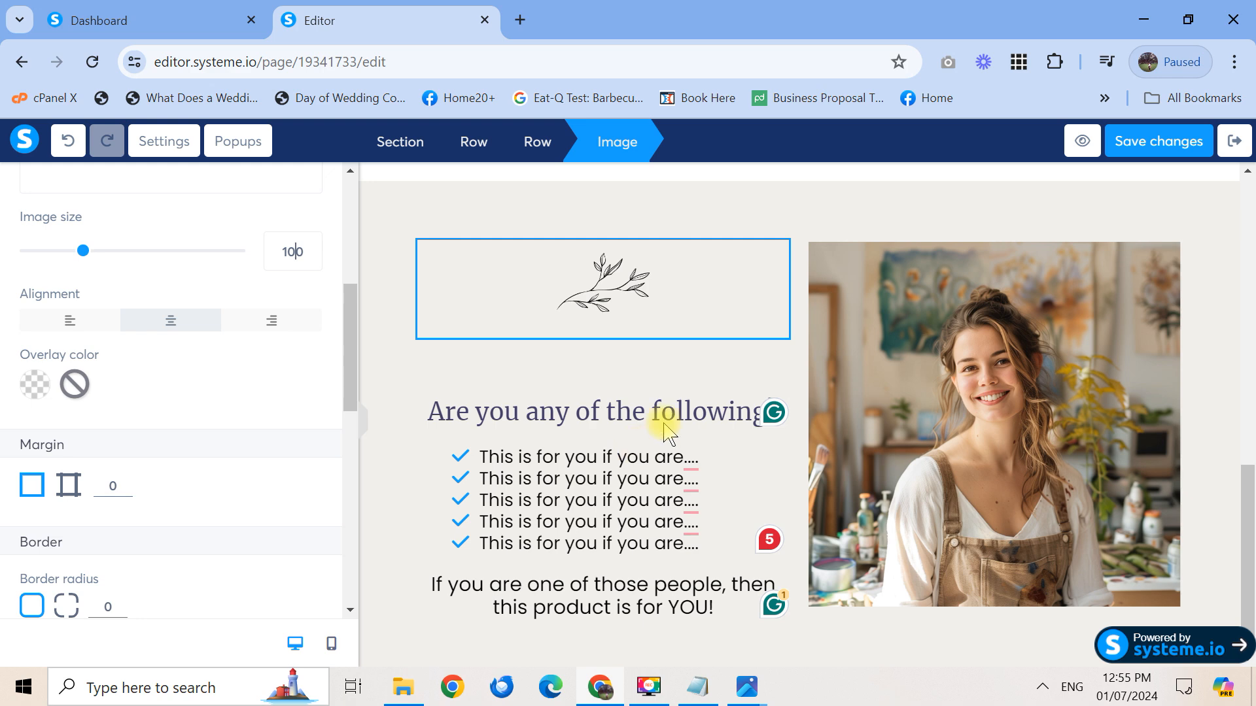
left_click(707, 412)
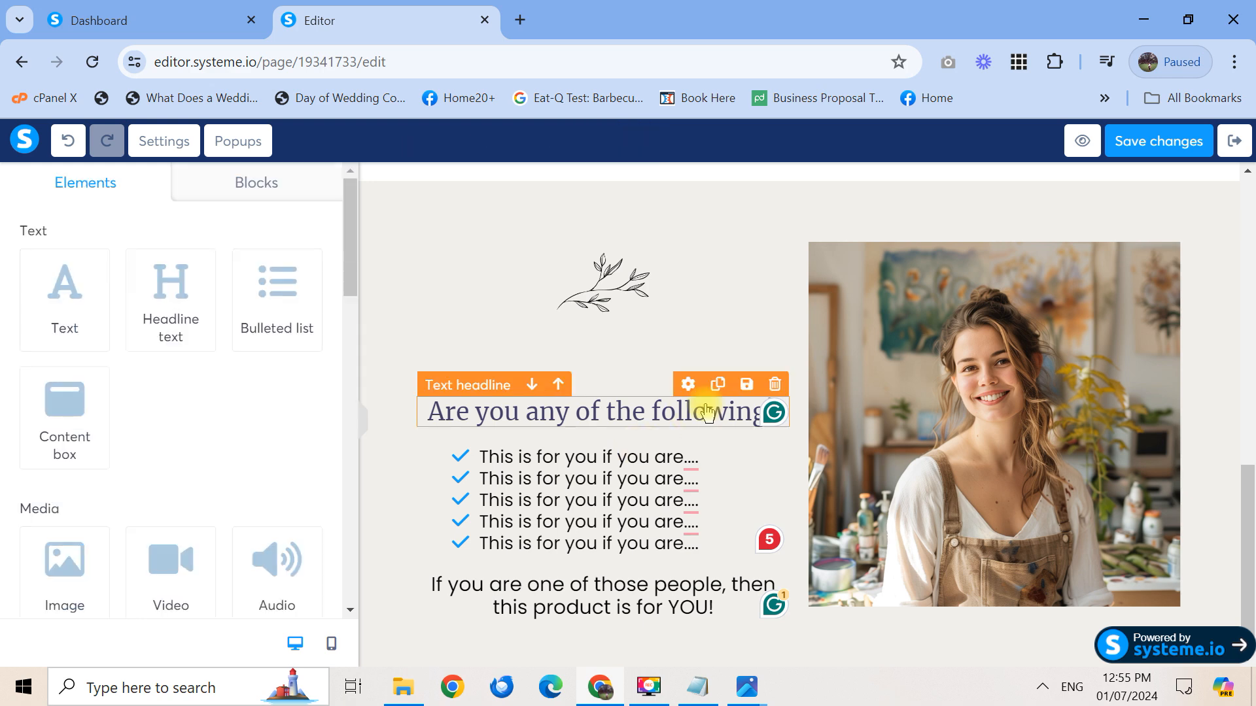
Give the 'Are you any of the following?' headline a top margin of 15
left_click(688, 388)
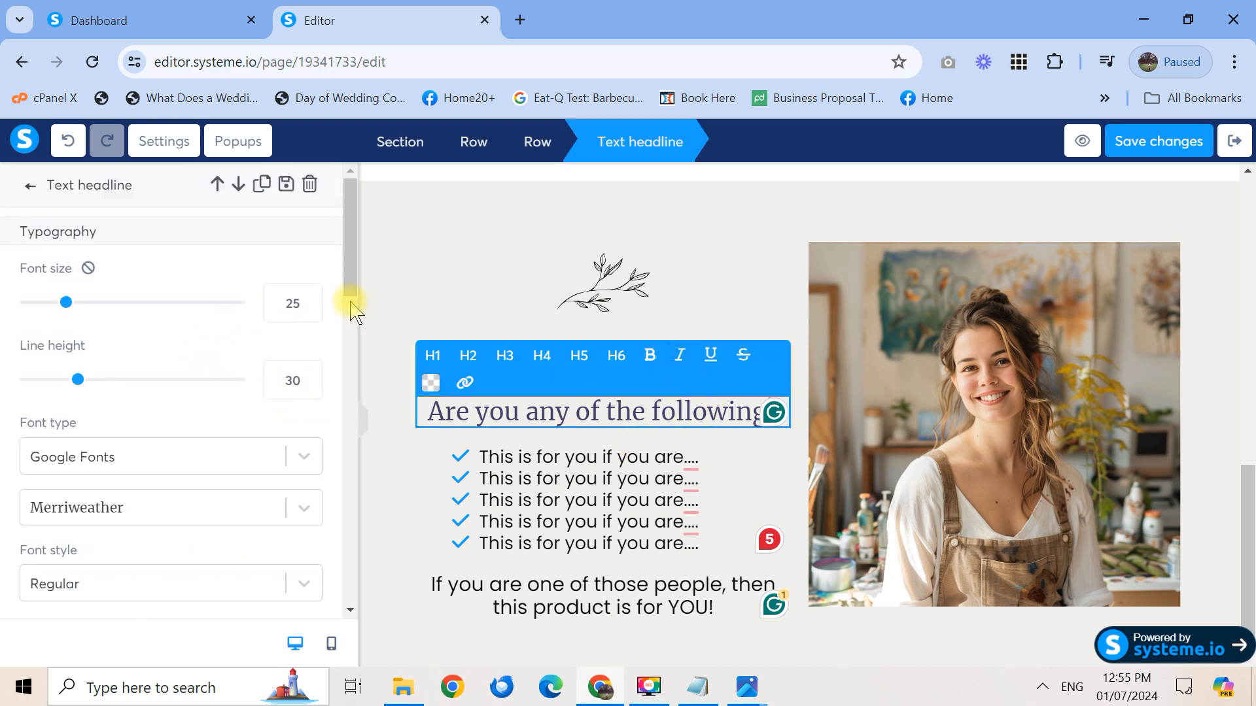
scroll(351, 317, "down", 5)
left_click(90, 462)
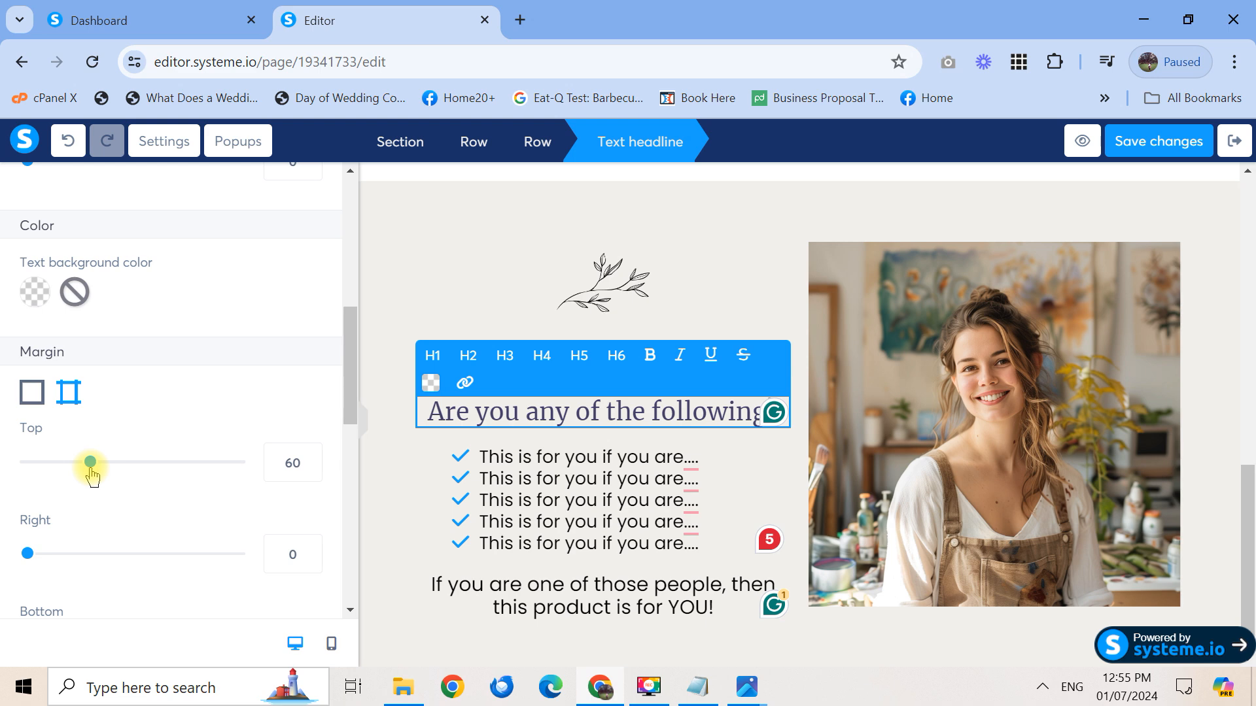
left_click_drag(91, 469, 39, 475)
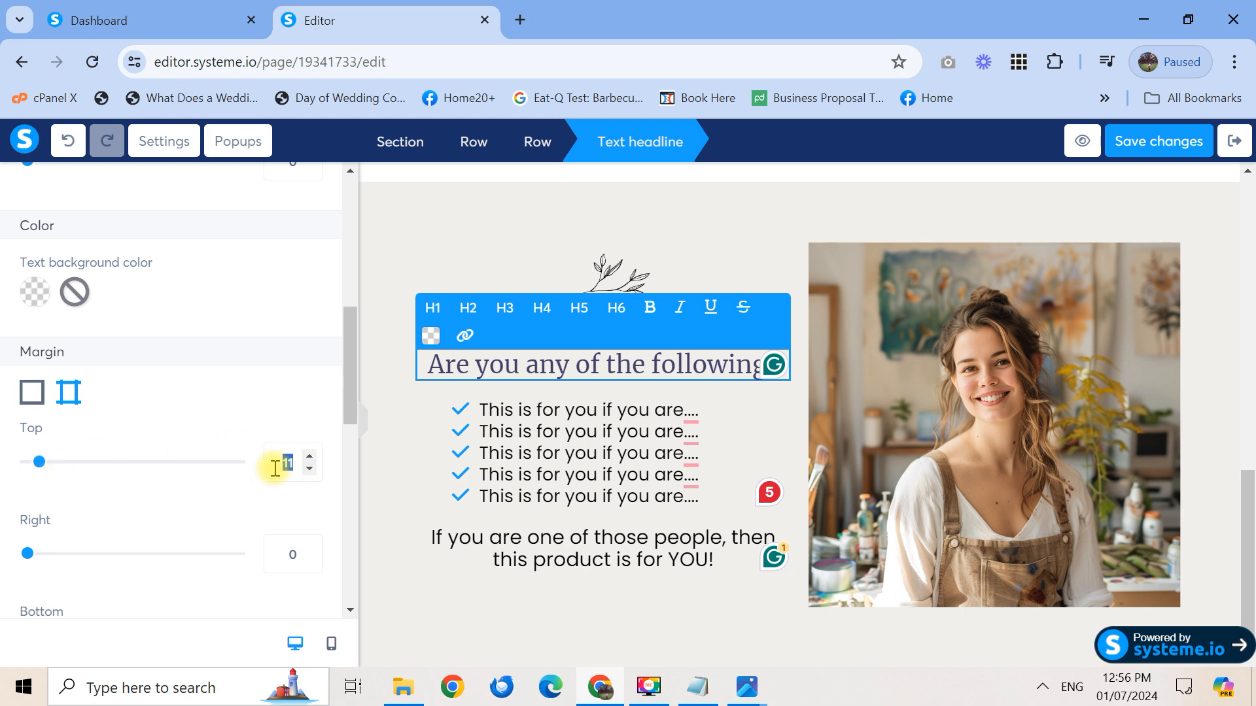
type("15")
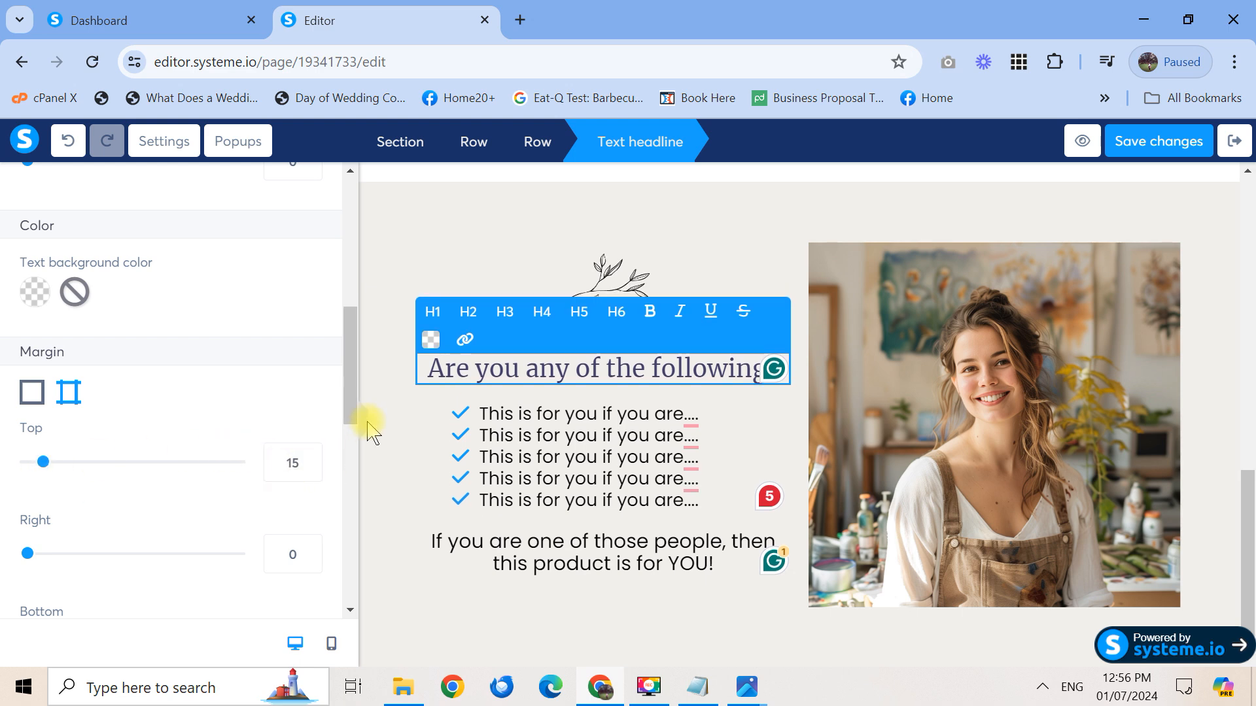
left_click(370, 432)
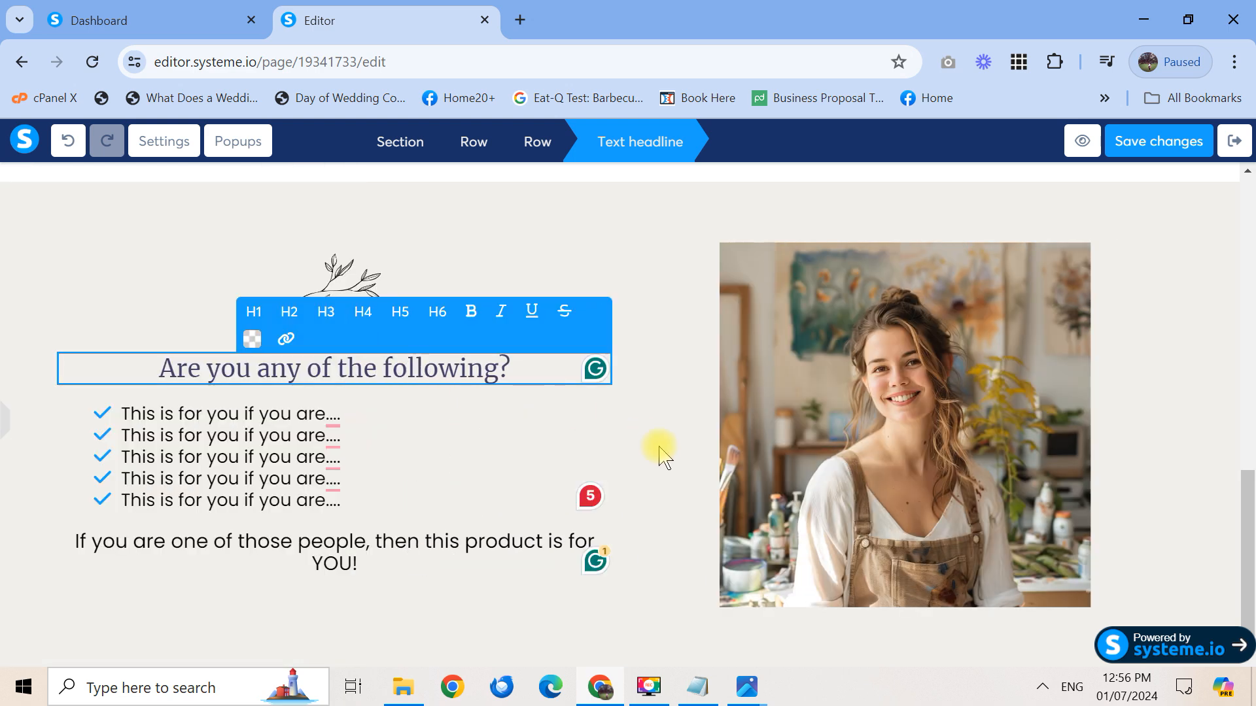
Try left alignment on the headline and preview the layout
left_click(6, 418)
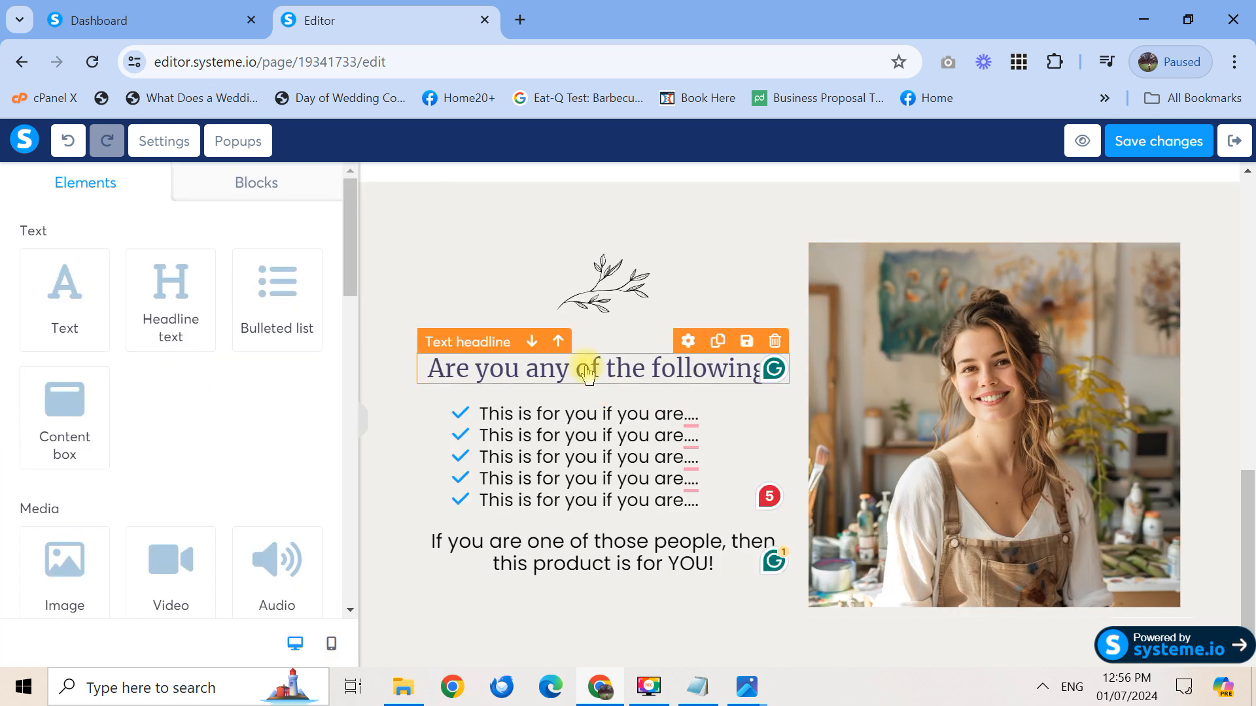
left_click(688, 341)
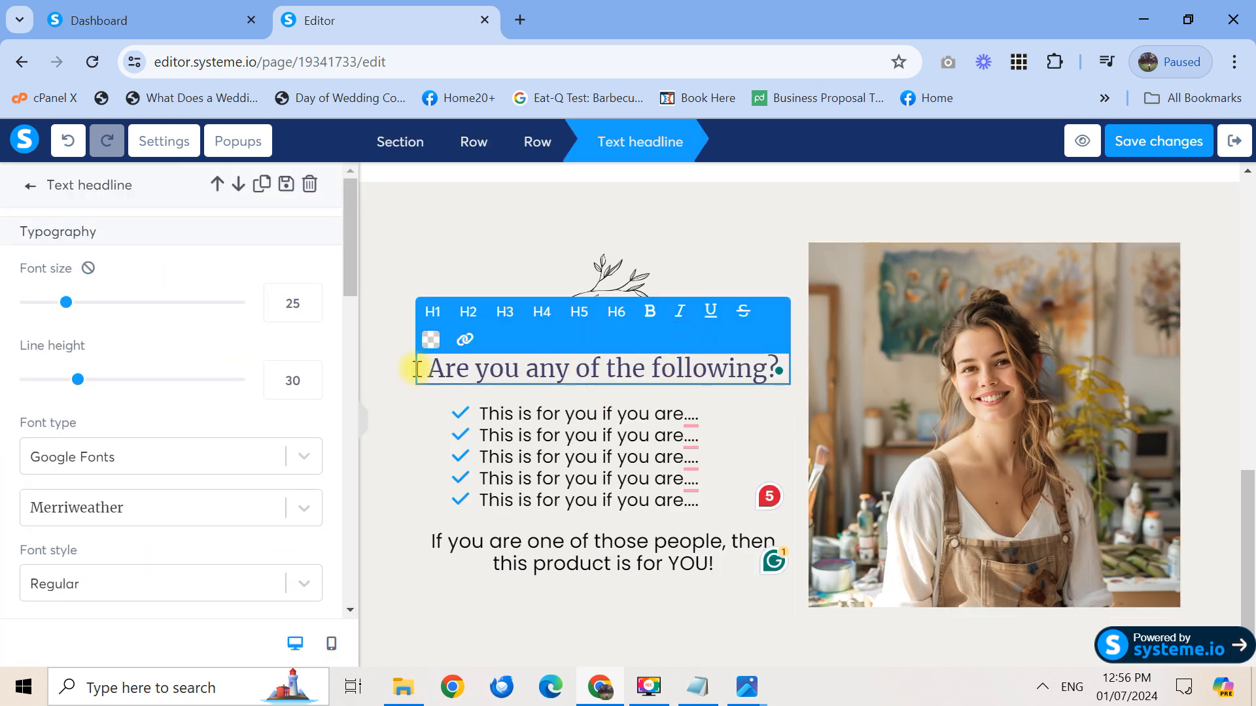
left_click_drag(346, 248, 347, 499)
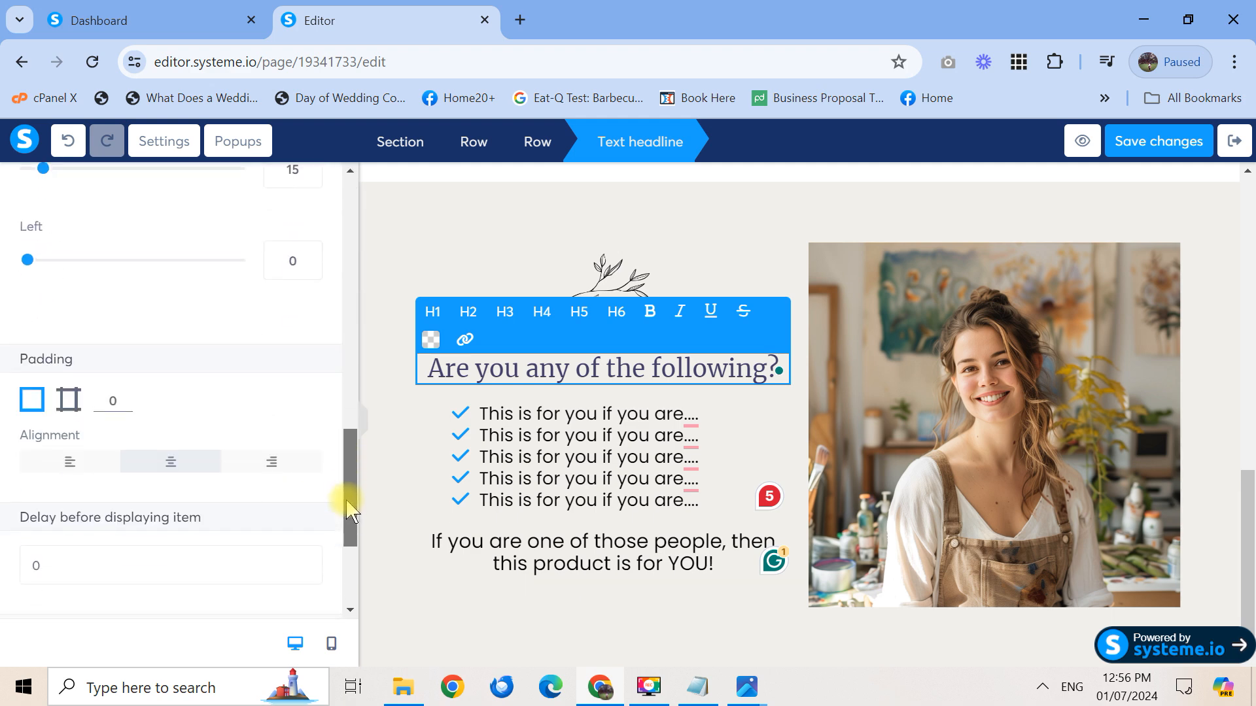
left_click(72, 460)
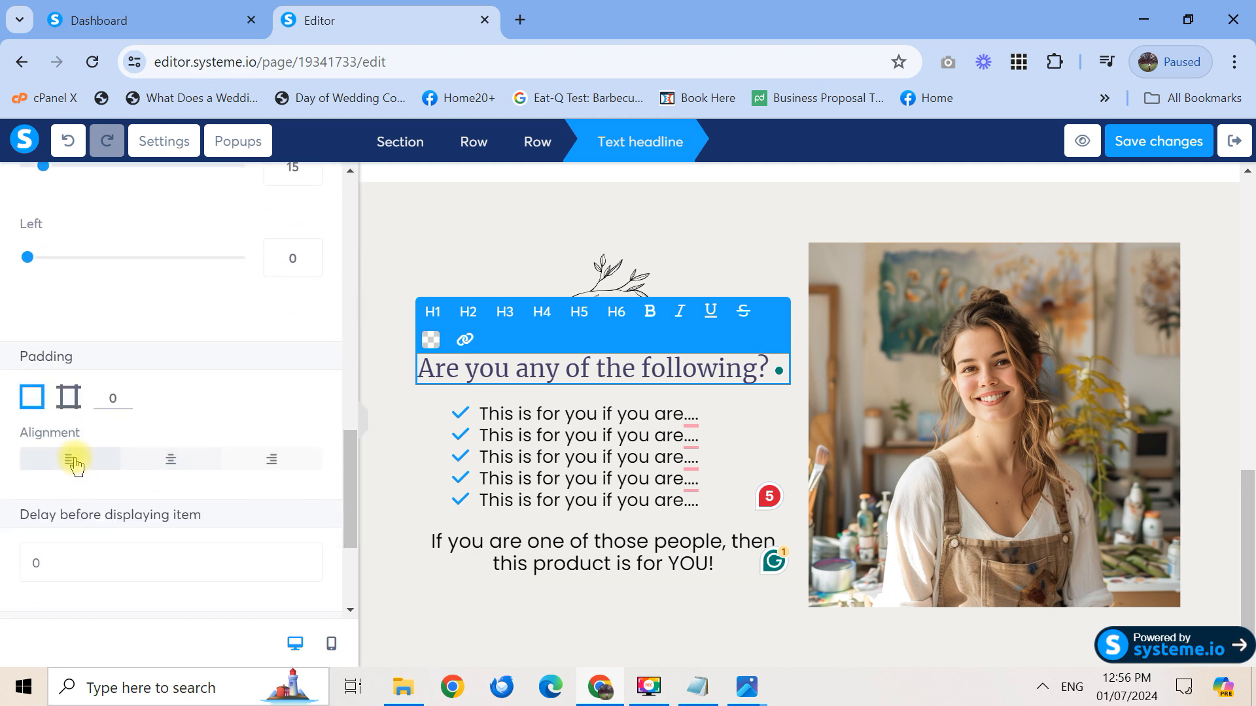
left_click(363, 422)
left_click(618, 498)
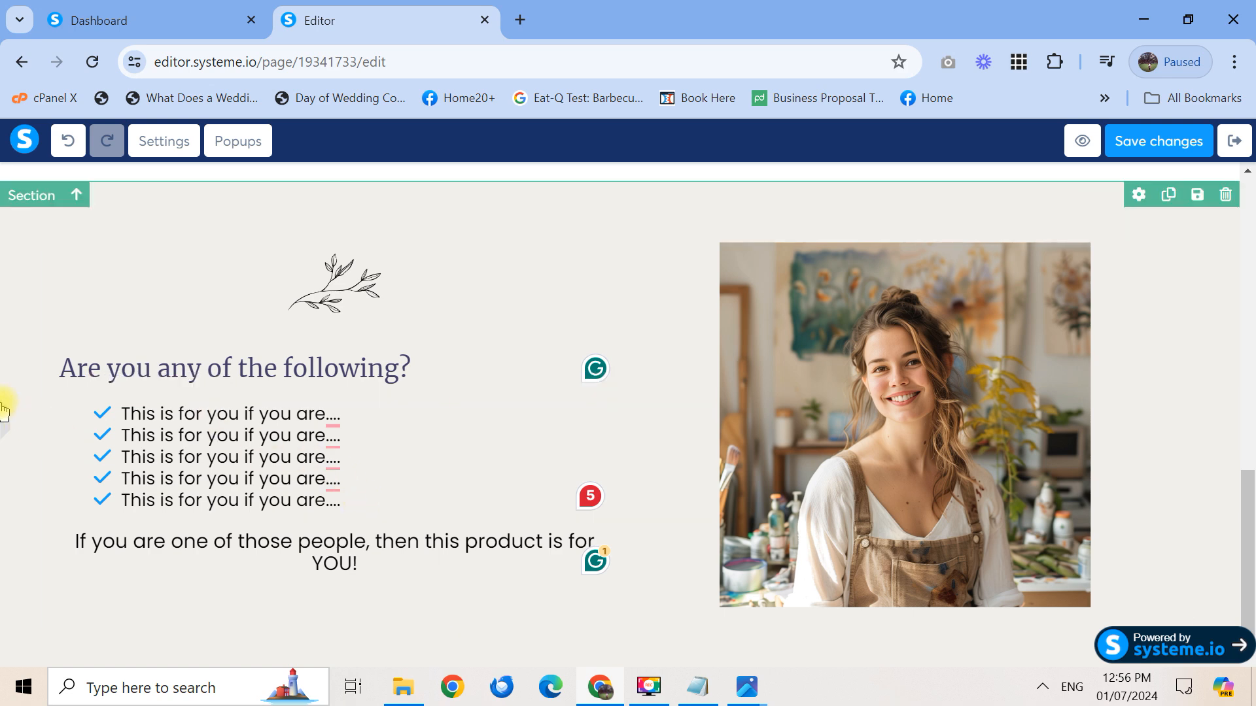
Set the headline's alignment back to centre and deselect it
left_click(7, 429)
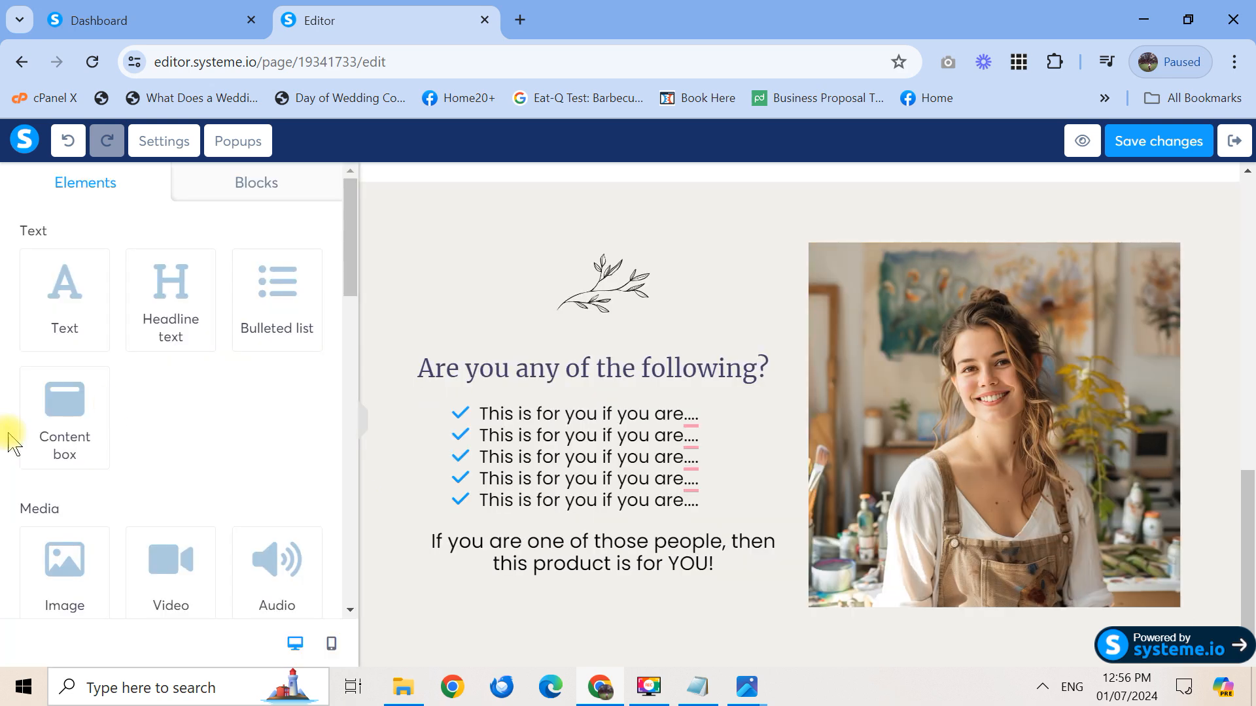
left_click(613, 378)
left_click_drag(344, 274, 336, 541)
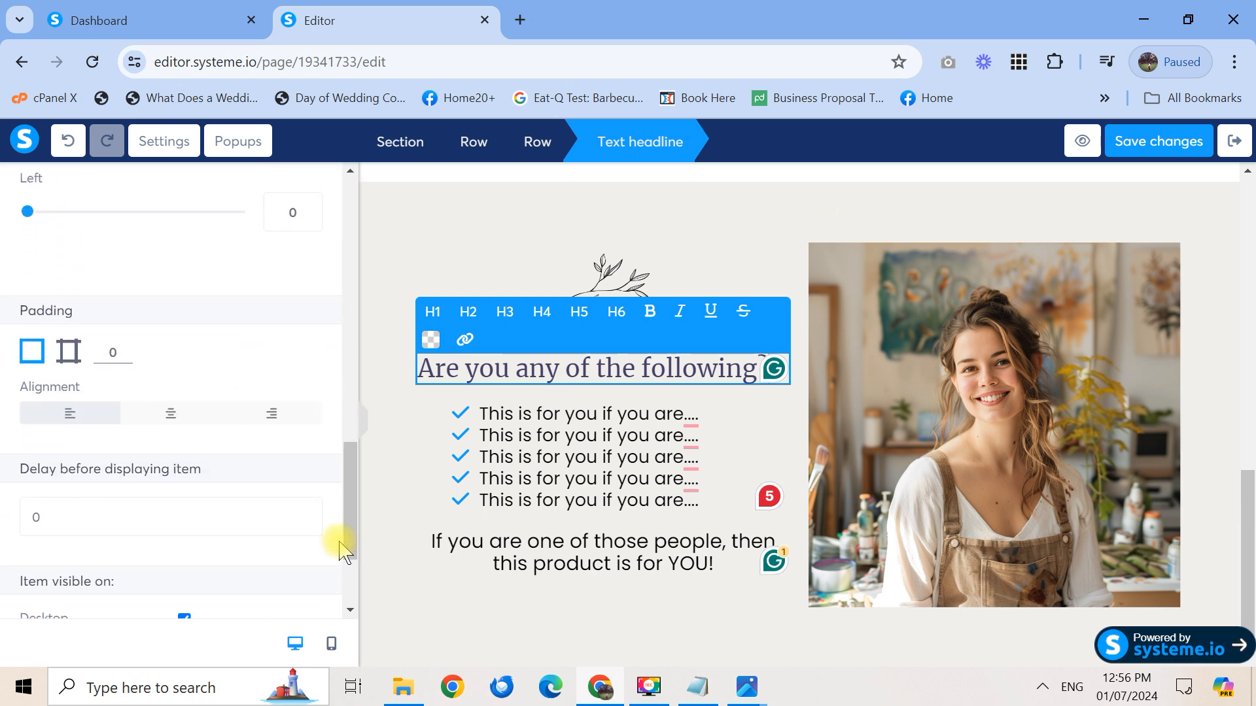
left_click(171, 414)
left_click(363, 431)
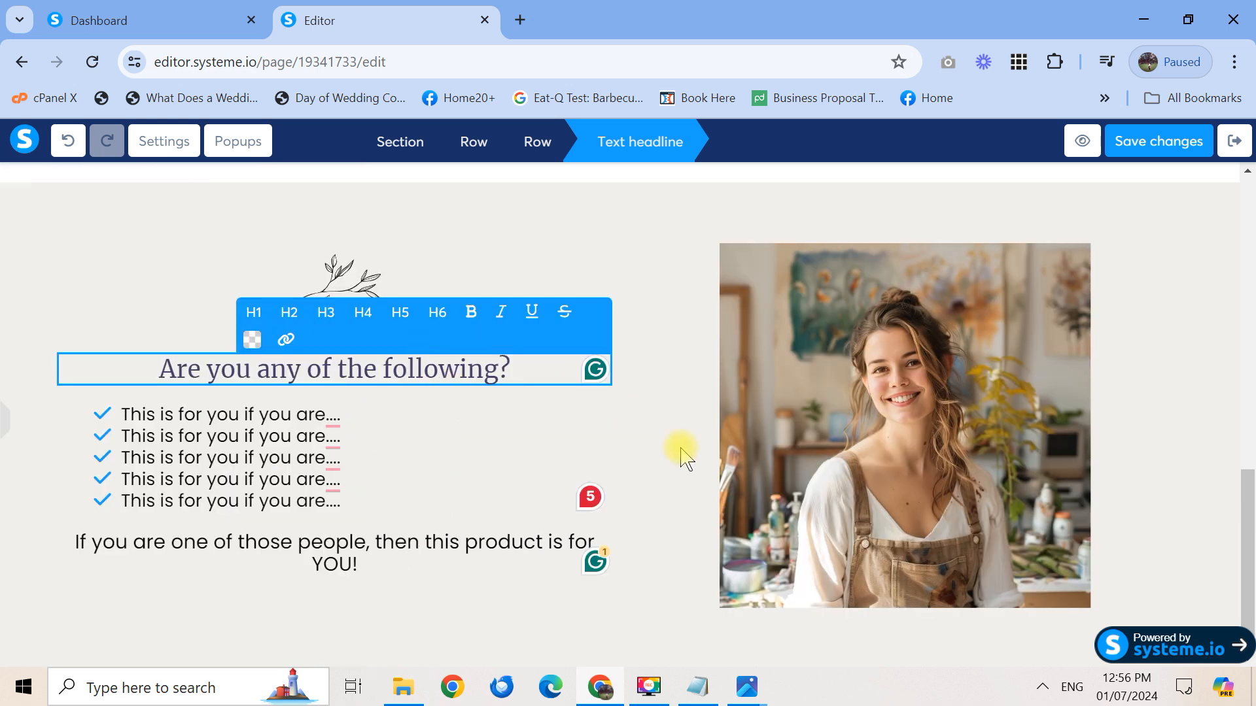
left_click(525, 465)
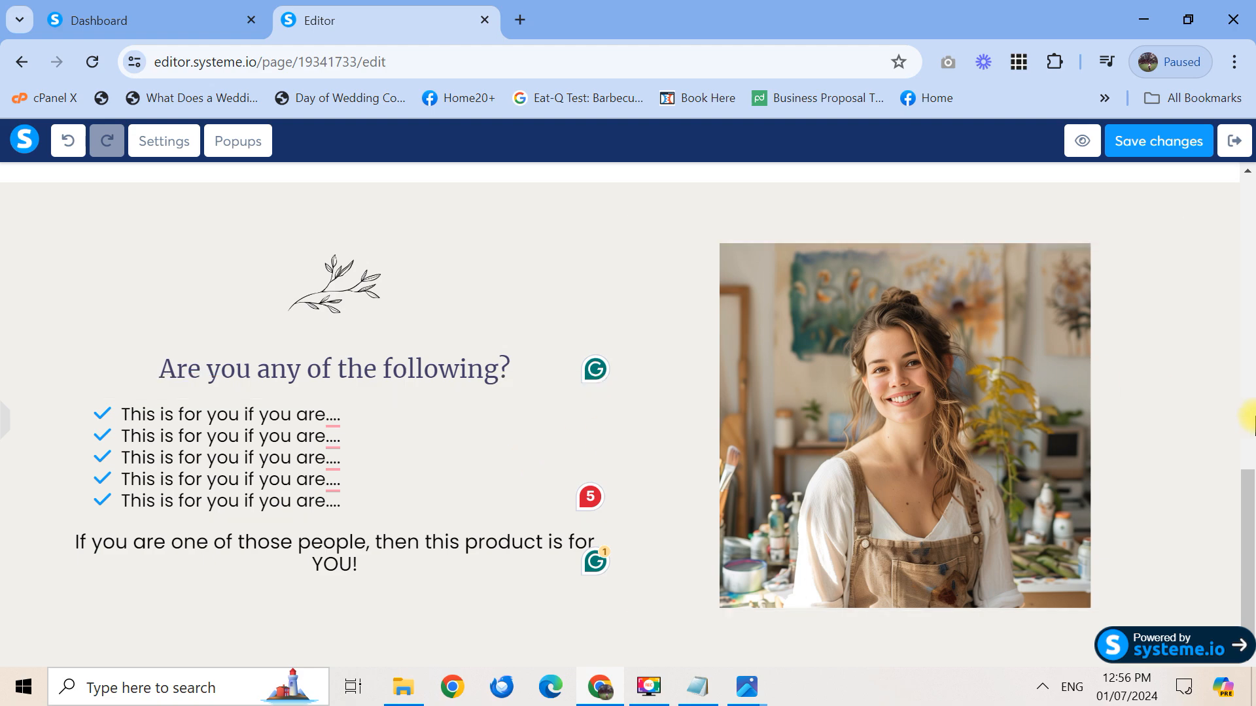
left_click_drag(1251, 530, 1251, 499)
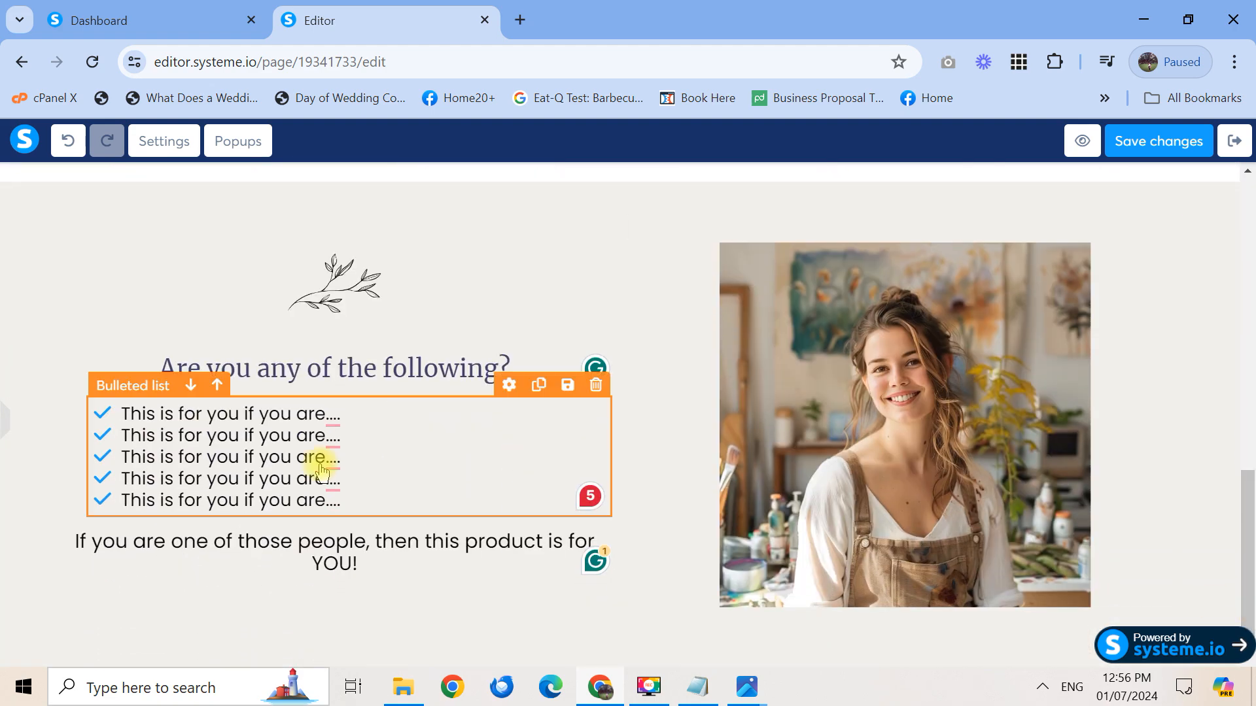
left_click(7, 428)
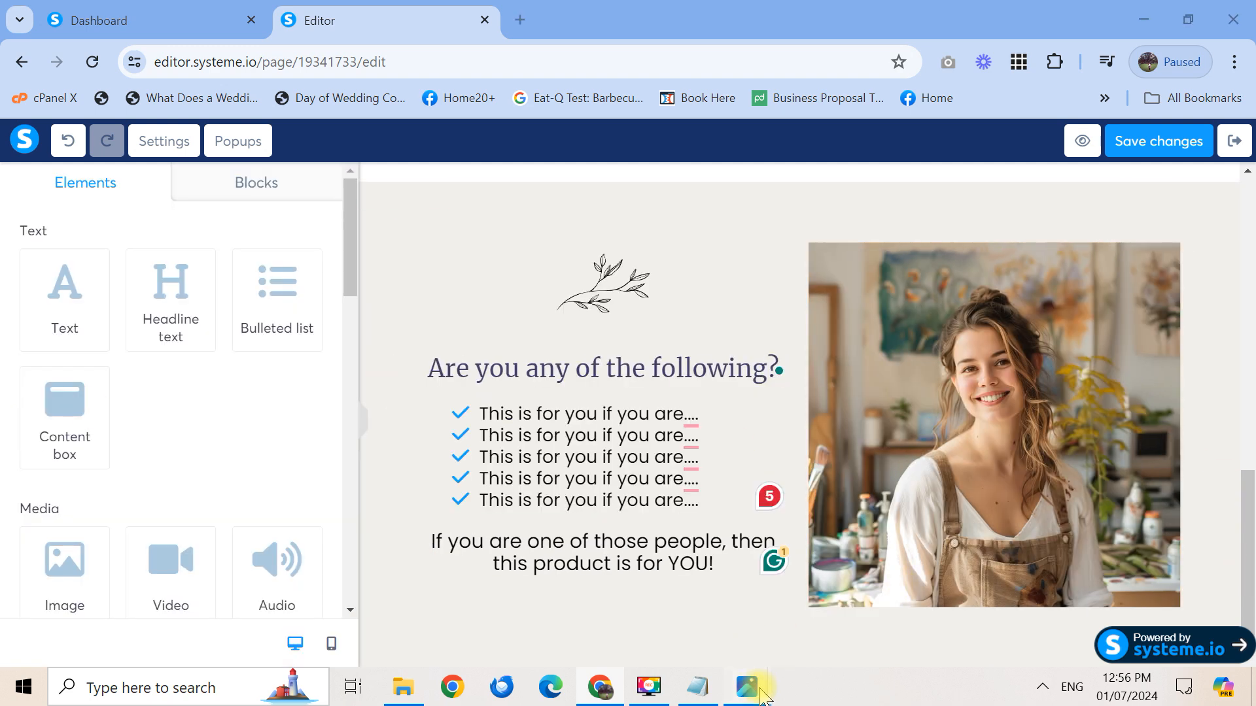
Pan through the lower sections of the draft landing-page layout in Photos, then minimize it
mouse_move(761, 694)
left_click(718, 596)
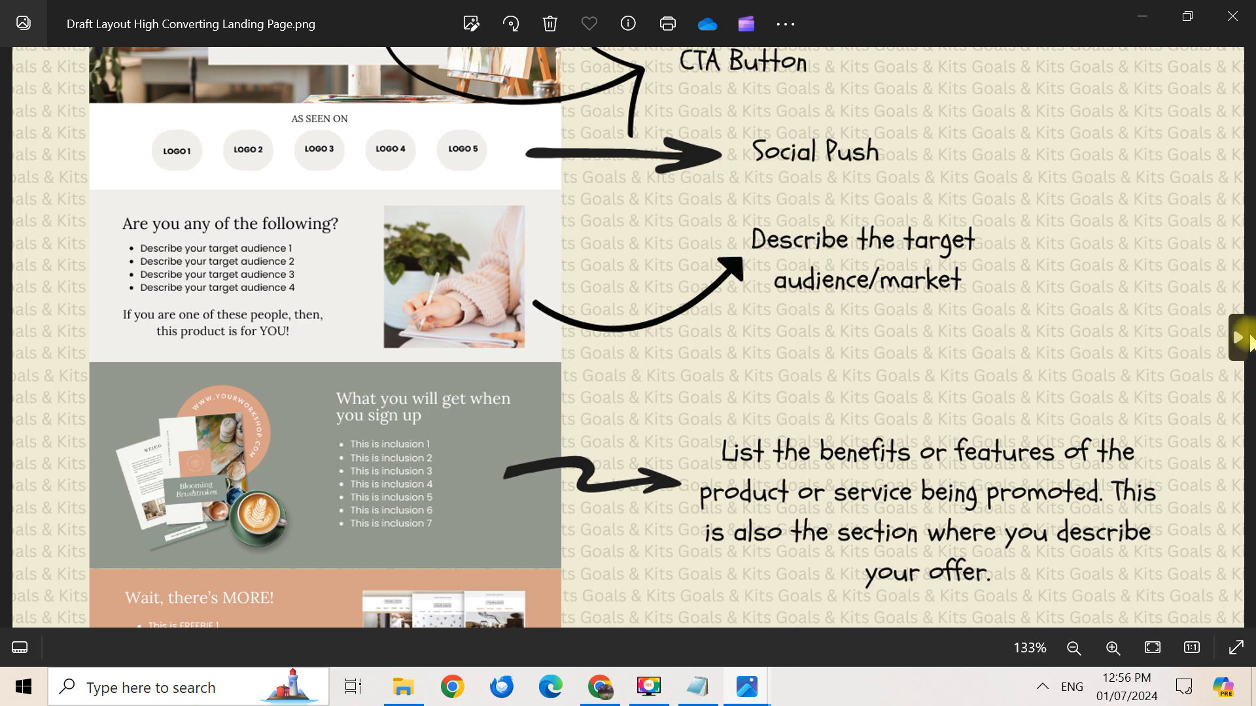
mouse_move(1127, 506)
left_mouse_down()
mouse_move(1118, 269)
mouse_move(1136, 488)
left_mouse_up()
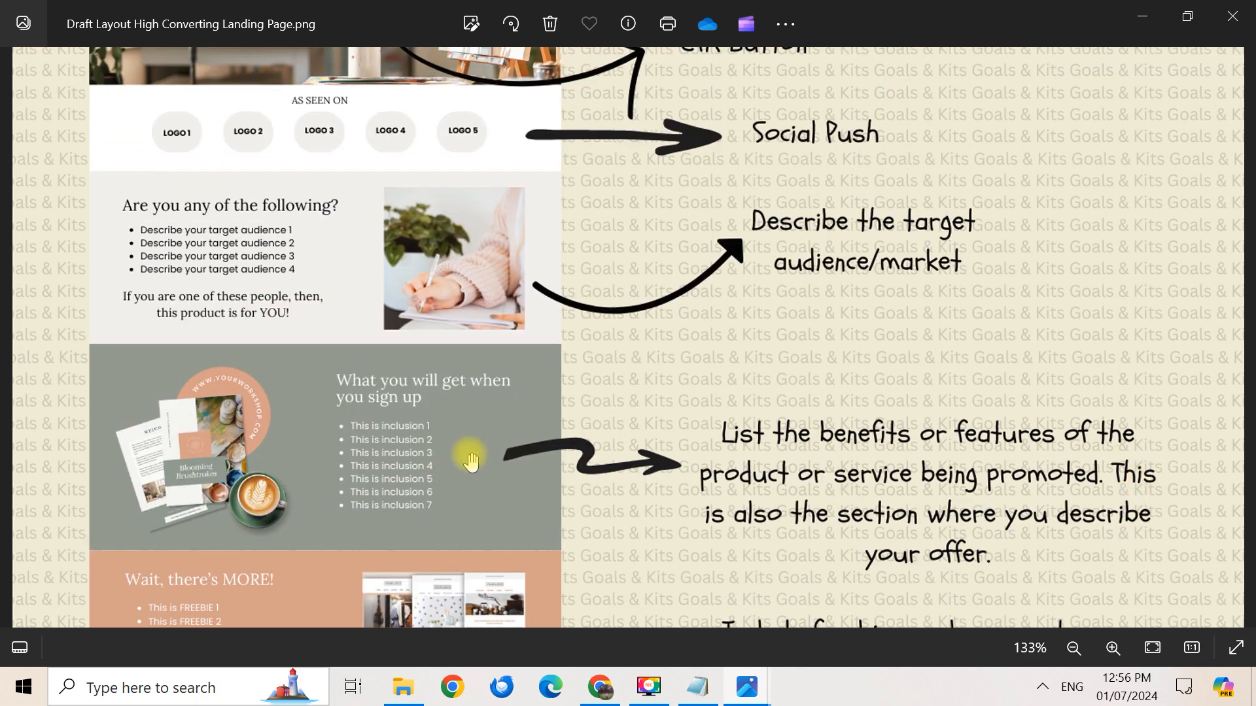
left_click_drag(471, 460, 461, 499)
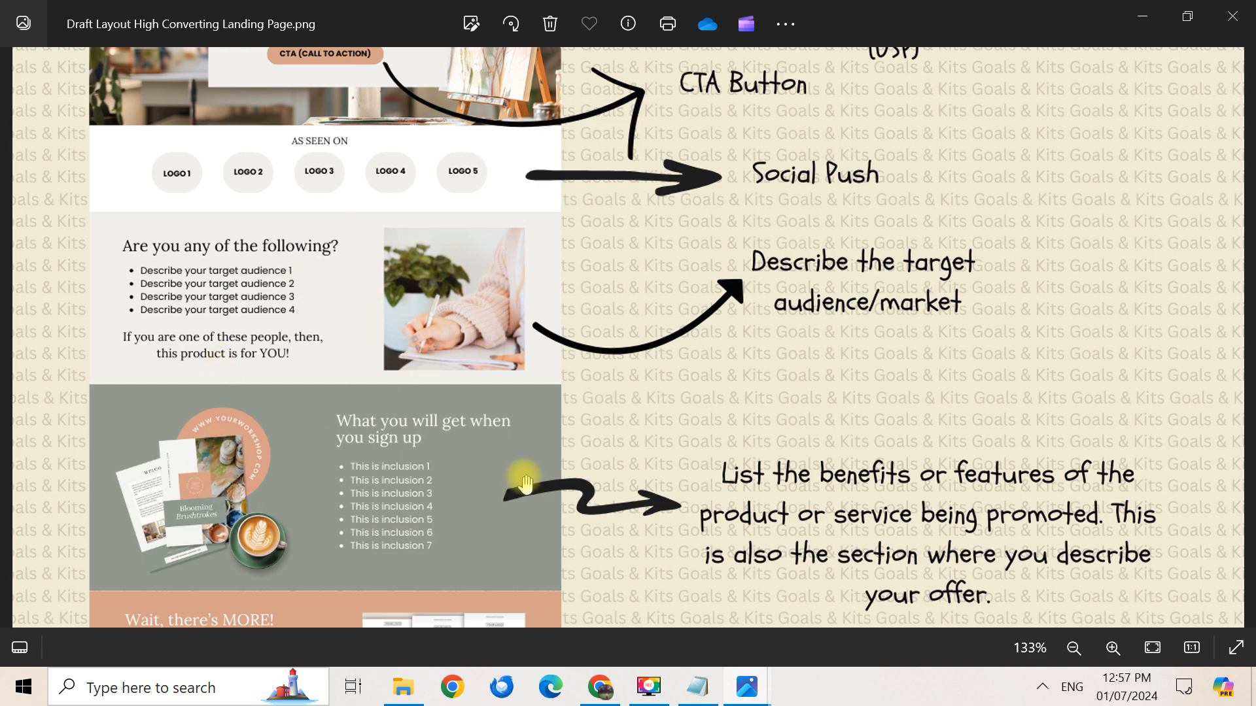
left_click(1144, 15)
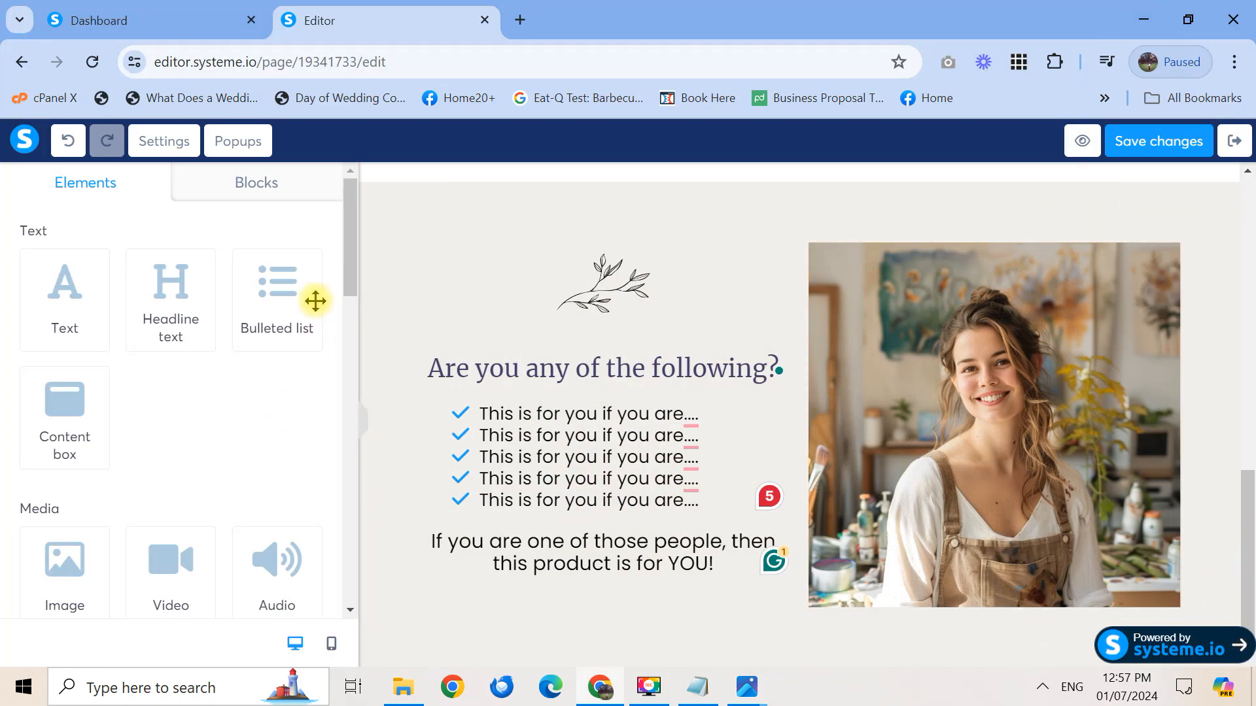
Drag a Section element from Column layout to just below the checklist section
left_click_drag(353, 252, 356, 621)
left_click_drag(360, 541, 351, 393)
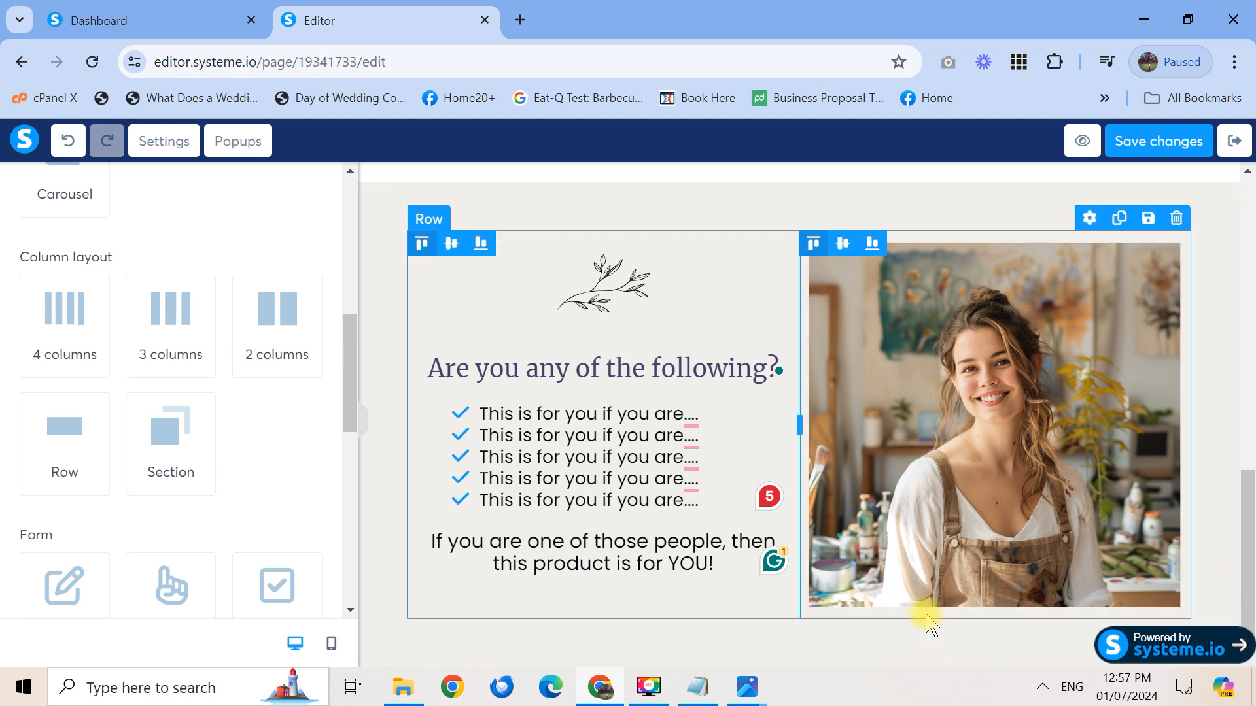
mouse_move(348, 396)
left_mouse_down()
mouse_move(350, 425)
mouse_move(350, 386)
mouse_move(351, 400)
left_mouse_up()
left_click_drag(185, 340, 725, 662)
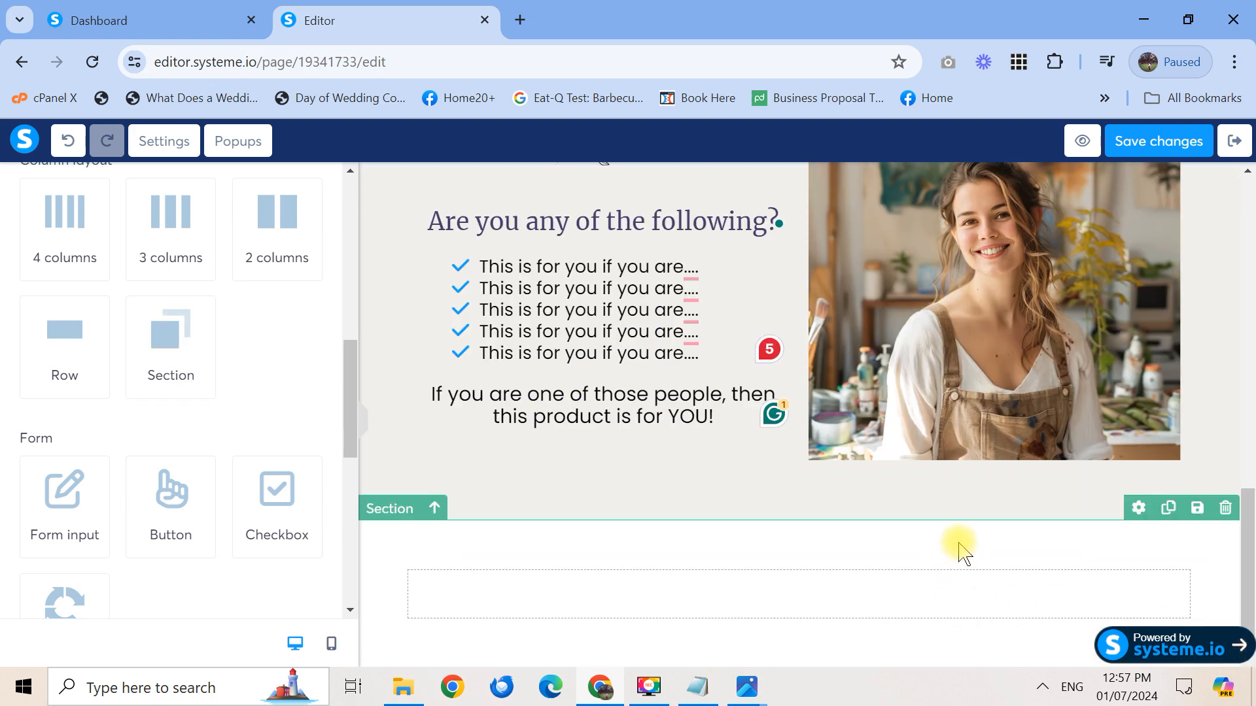
mouse_move(741, 691)
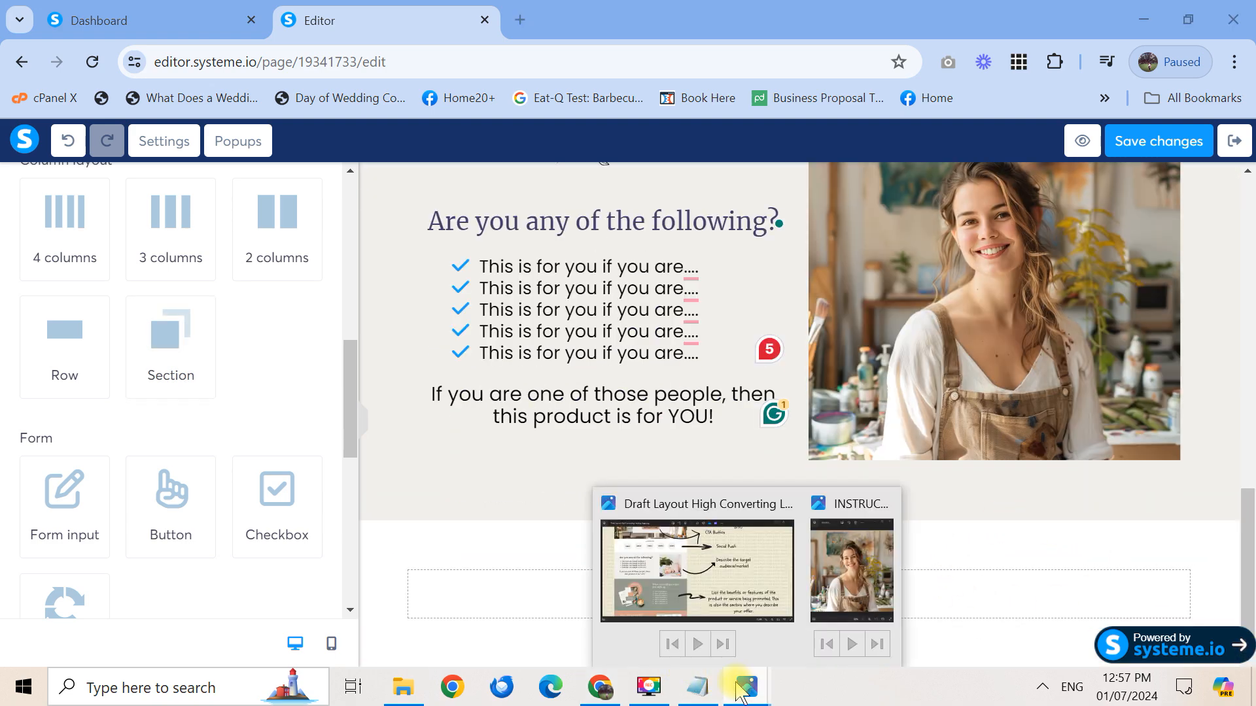
left_click(755, 599)
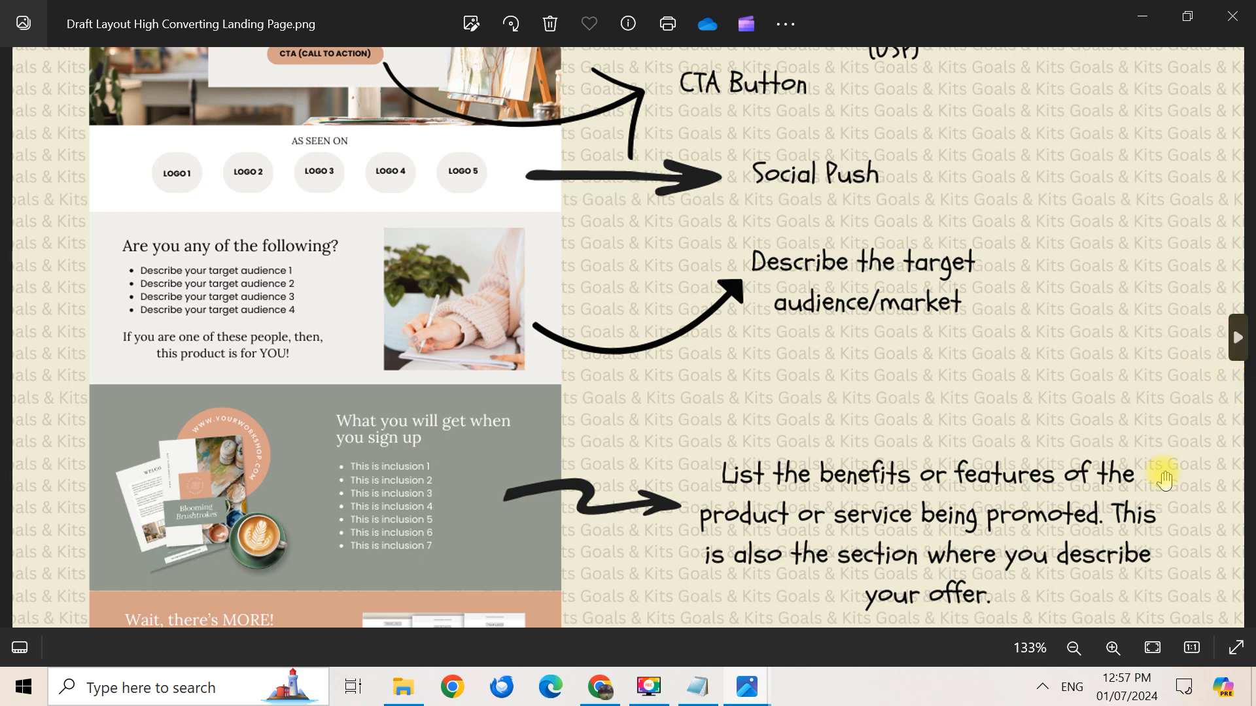
scroll(1181, 443, "down", 5)
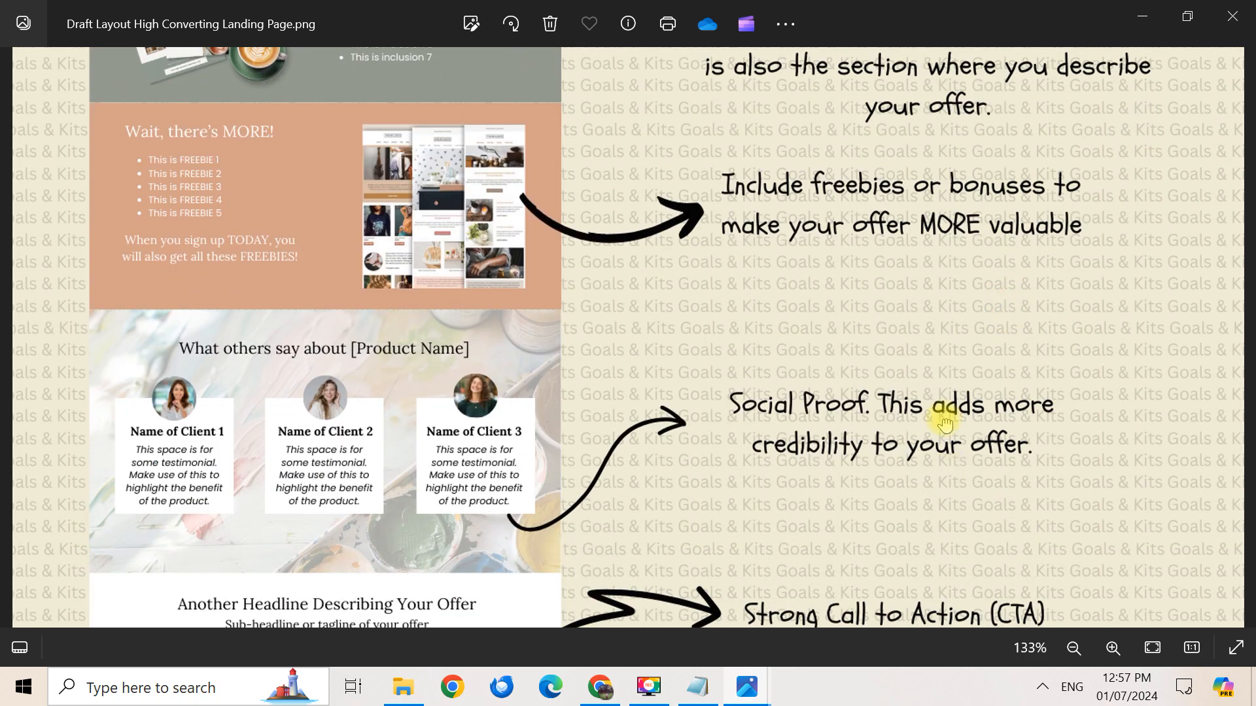
left_click_drag(951, 467, 955, 191)
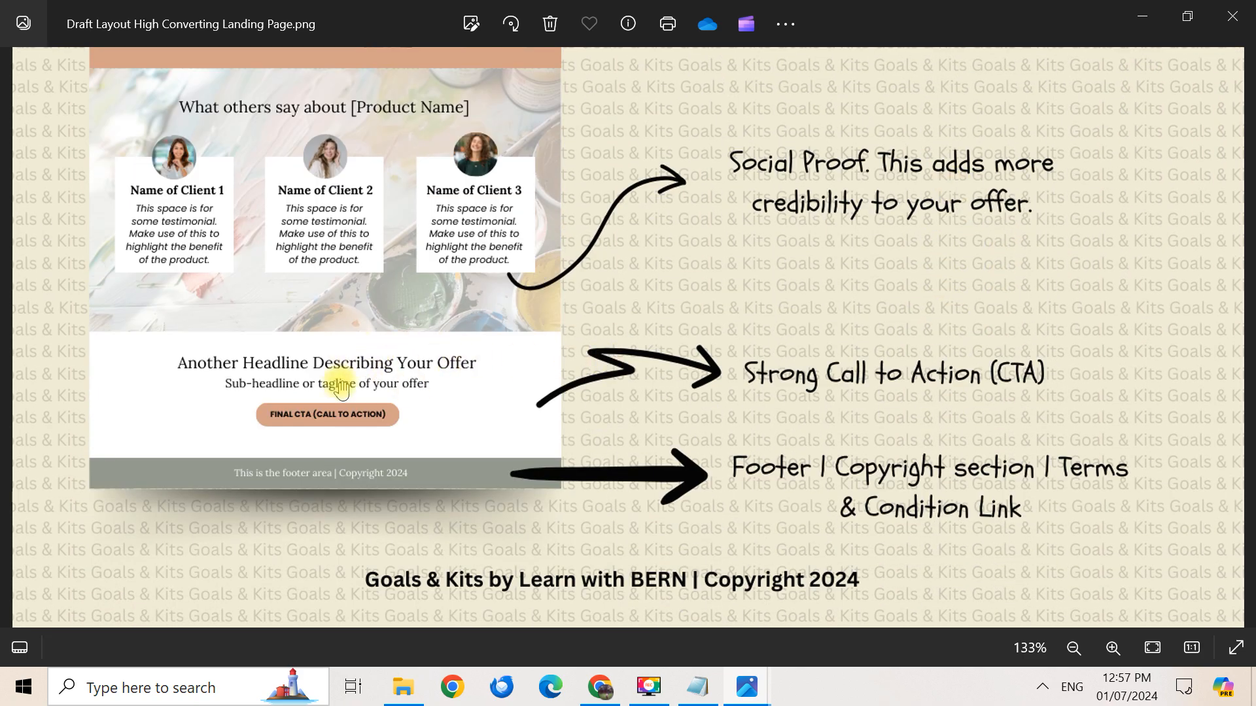
left_click(601, 692)
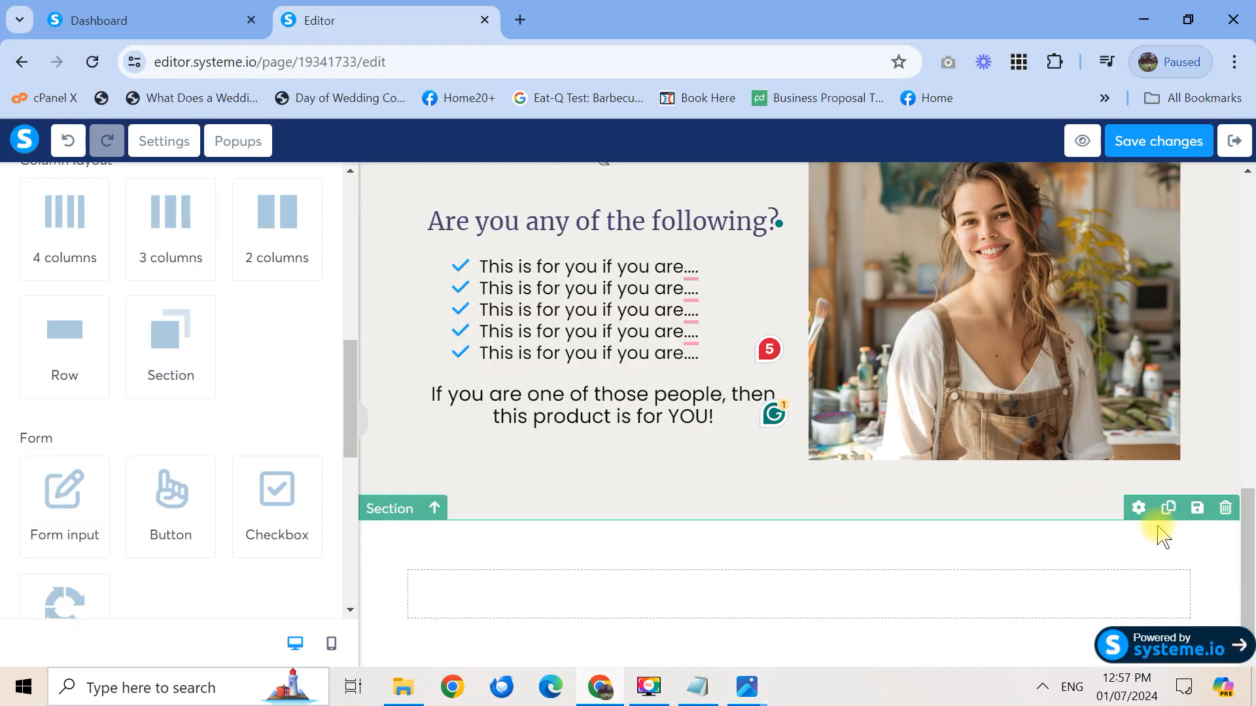
Set the new section's background colour to #91988c, copied from the PALETTE notes
left_click(1137, 509)
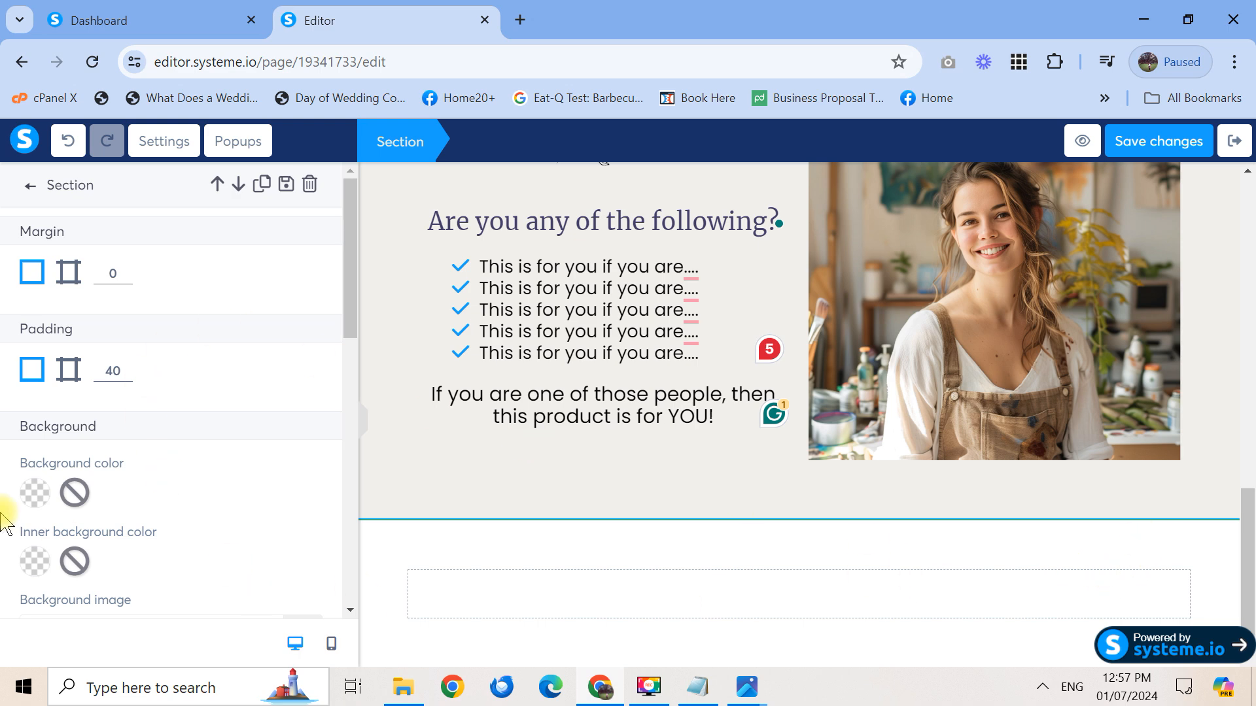
left_click(36, 493)
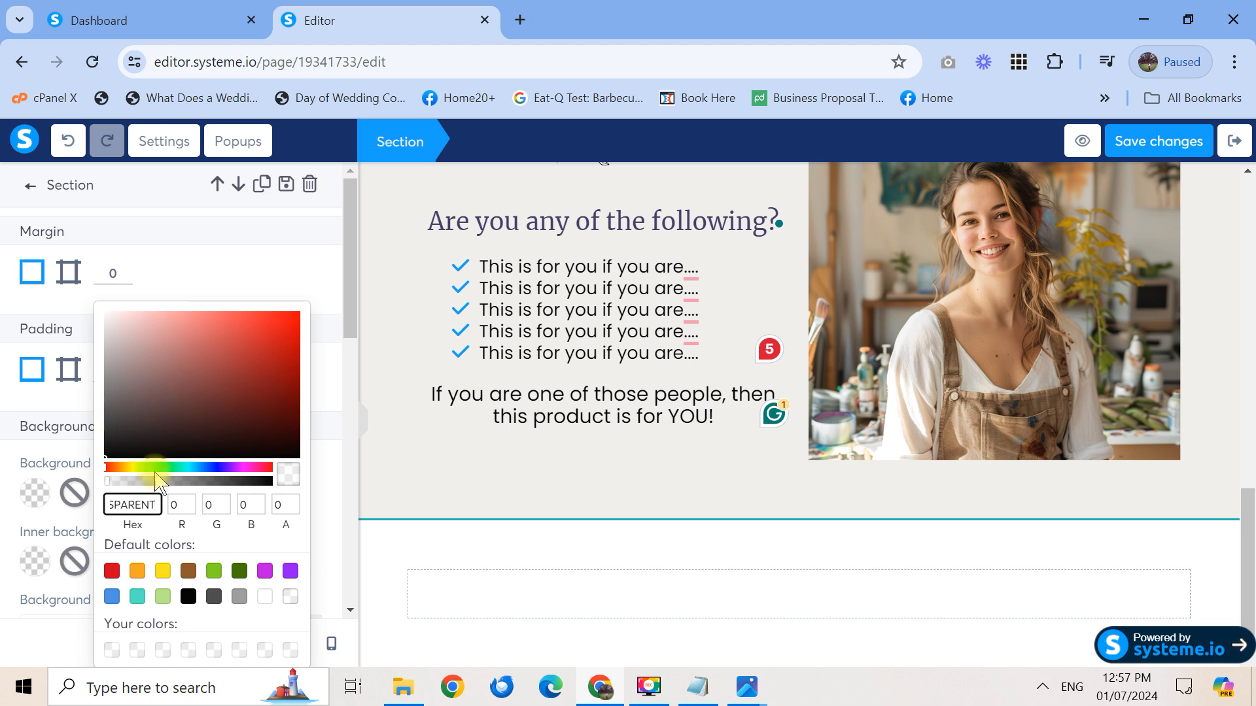
left_click(695, 688)
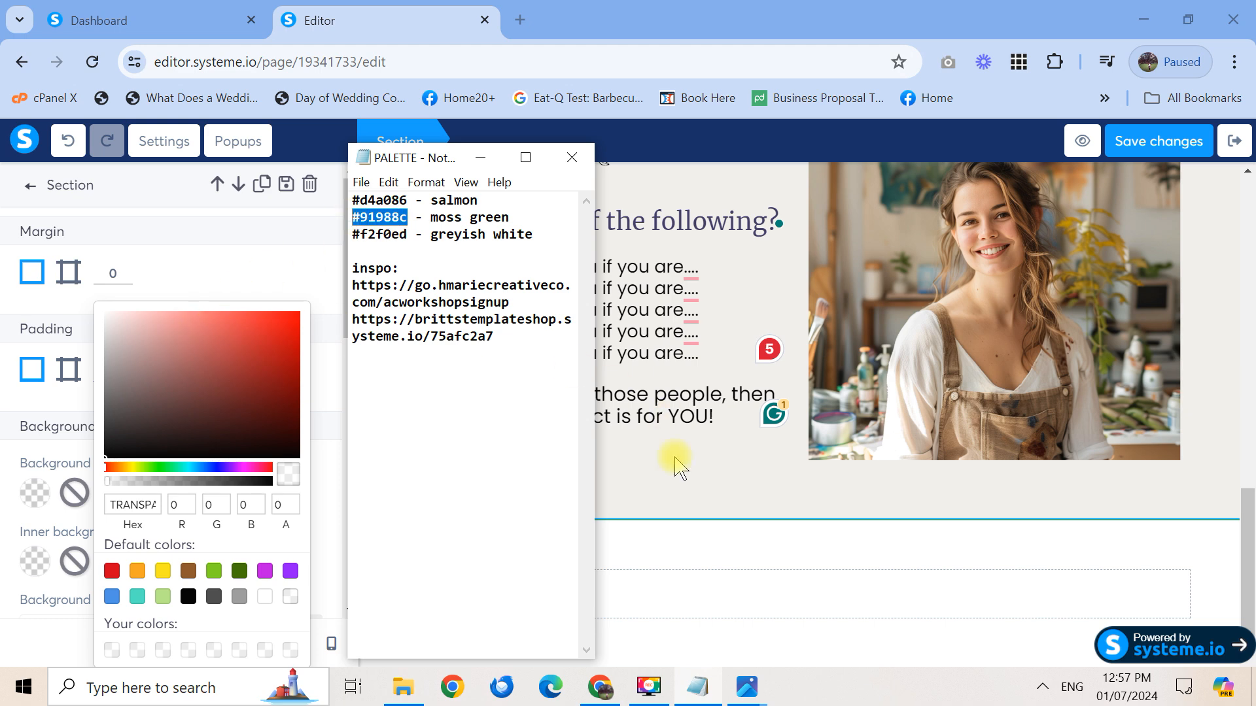
left_click(269, 261)
left_click(36, 493)
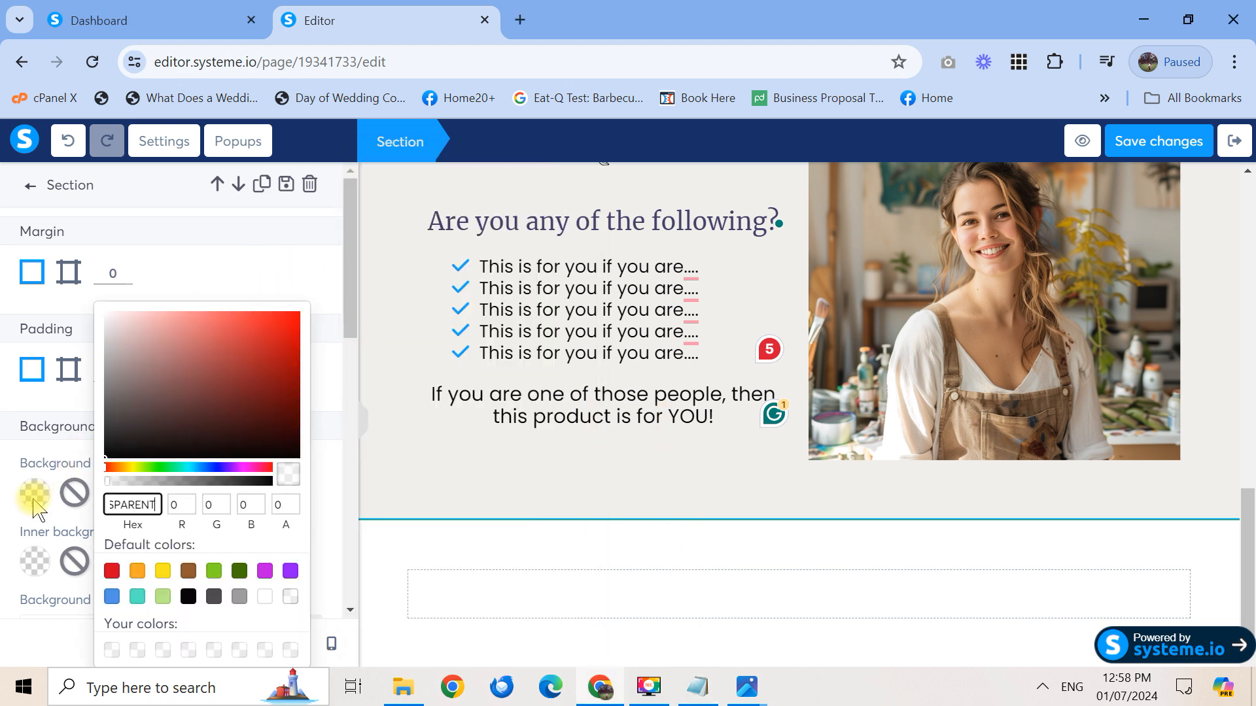
left_click(140, 508)
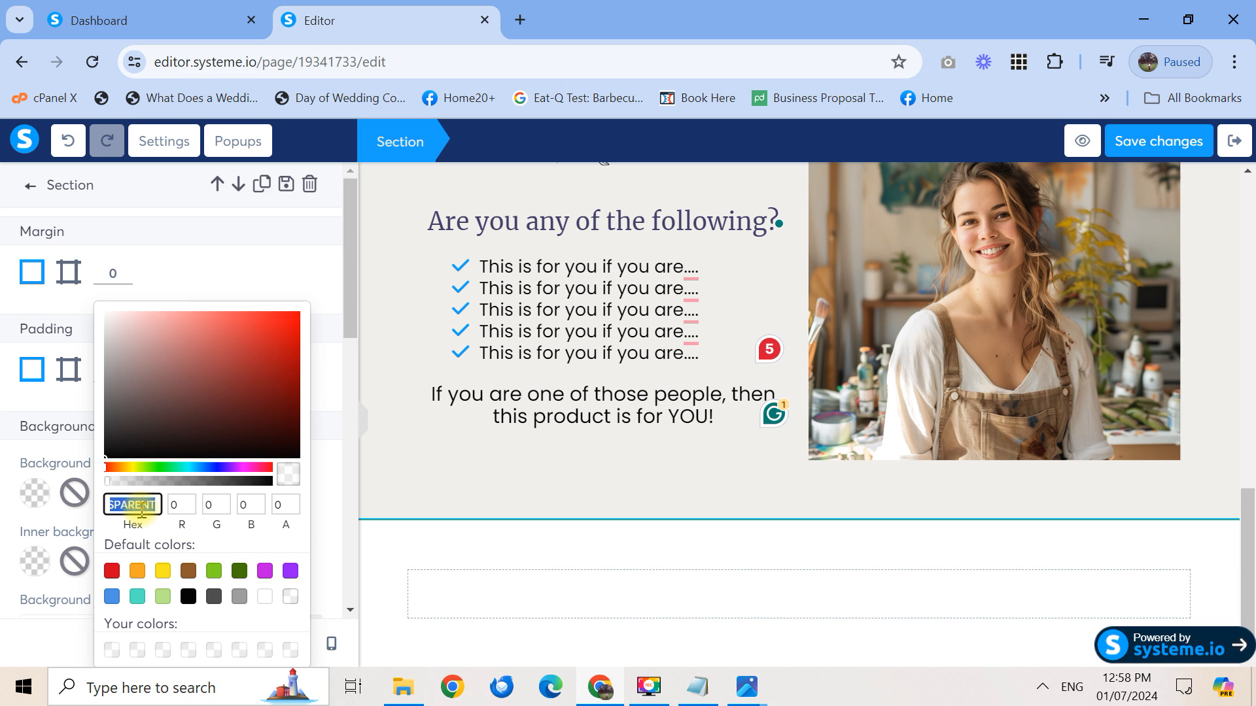
type("#91988c")
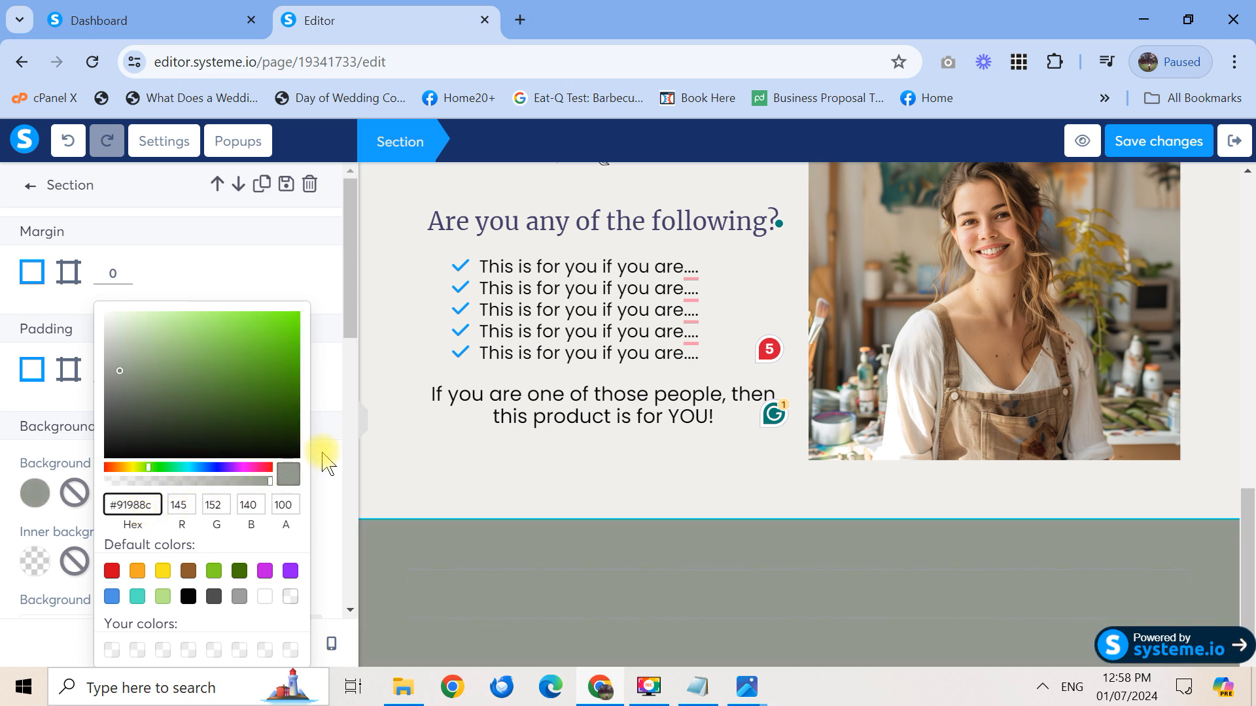
left_click_drag(1254, 518, 1254, 576)
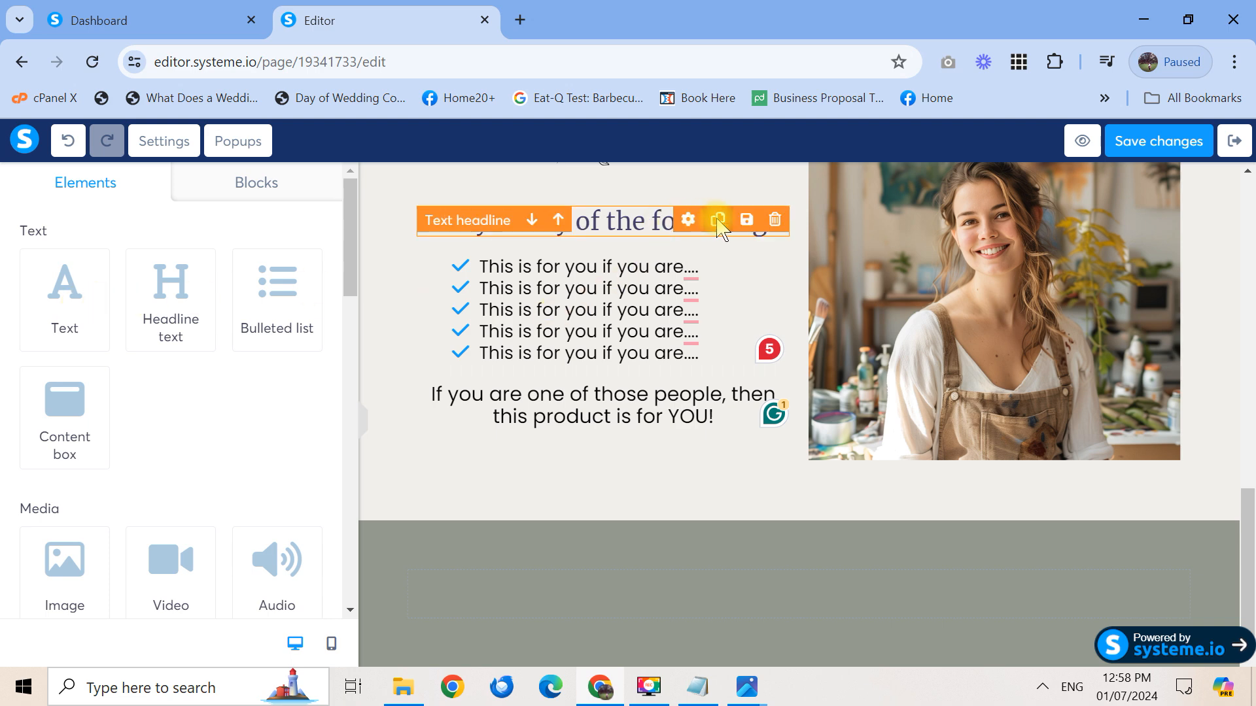
Duplicate the 'Are you any of the following?' headline into the grey section and make it white
left_click(718, 220)
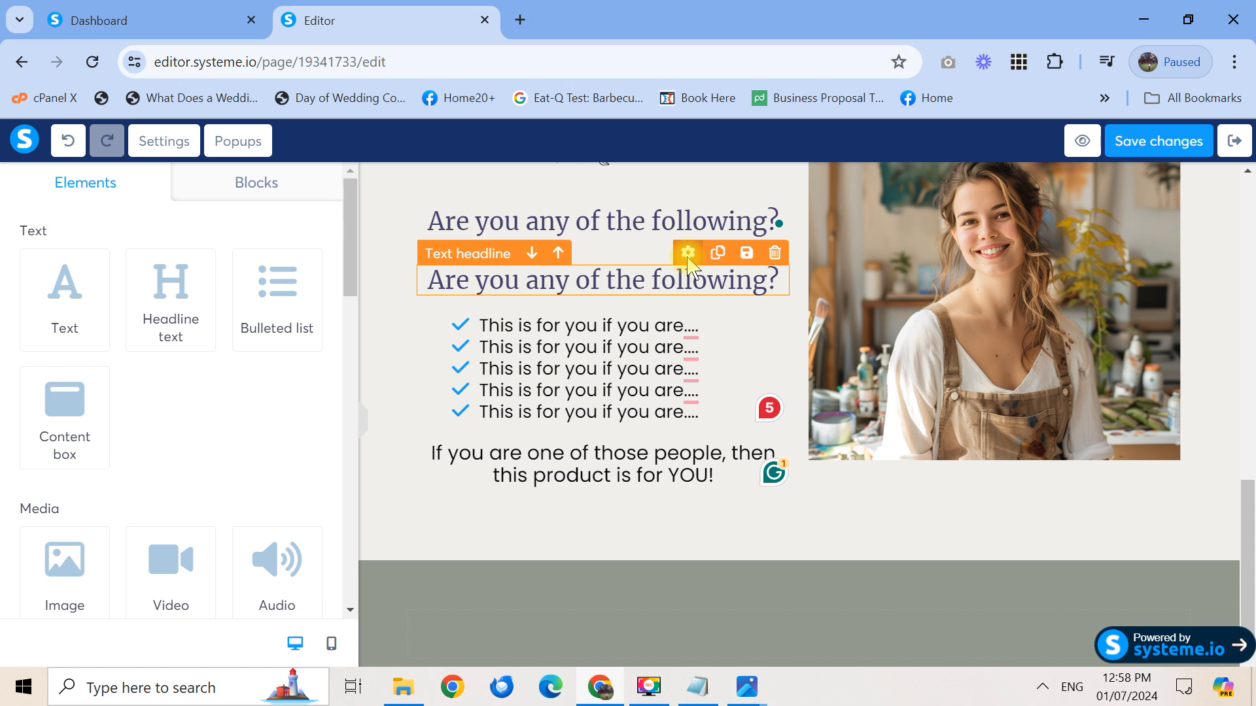
left_click_drag(690, 278, 843, 614)
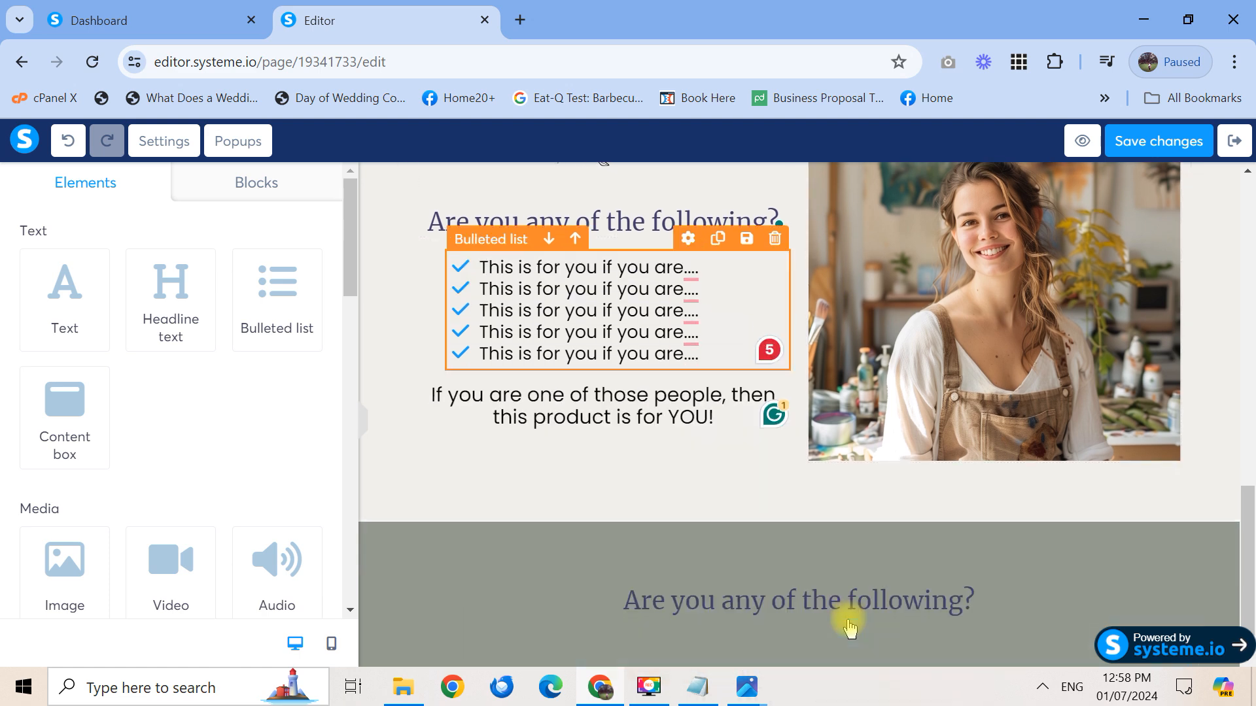
left_click(934, 600)
triple_click(934, 600)
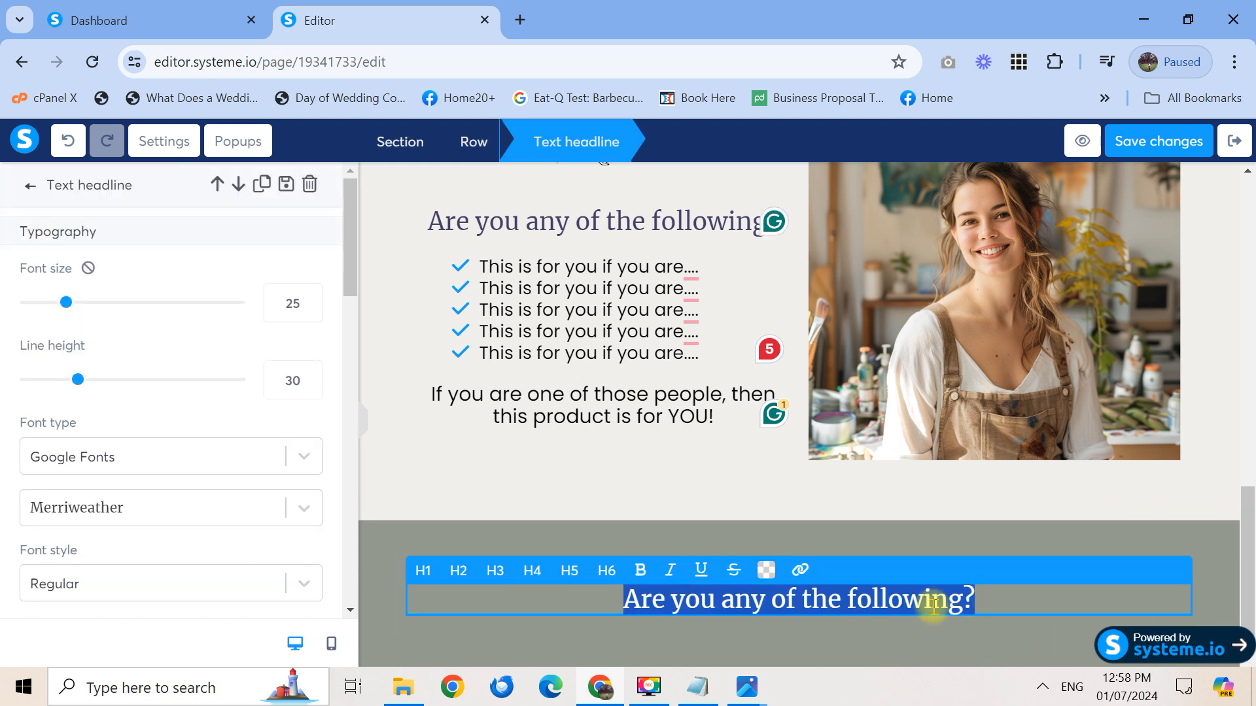
left_click(765, 571)
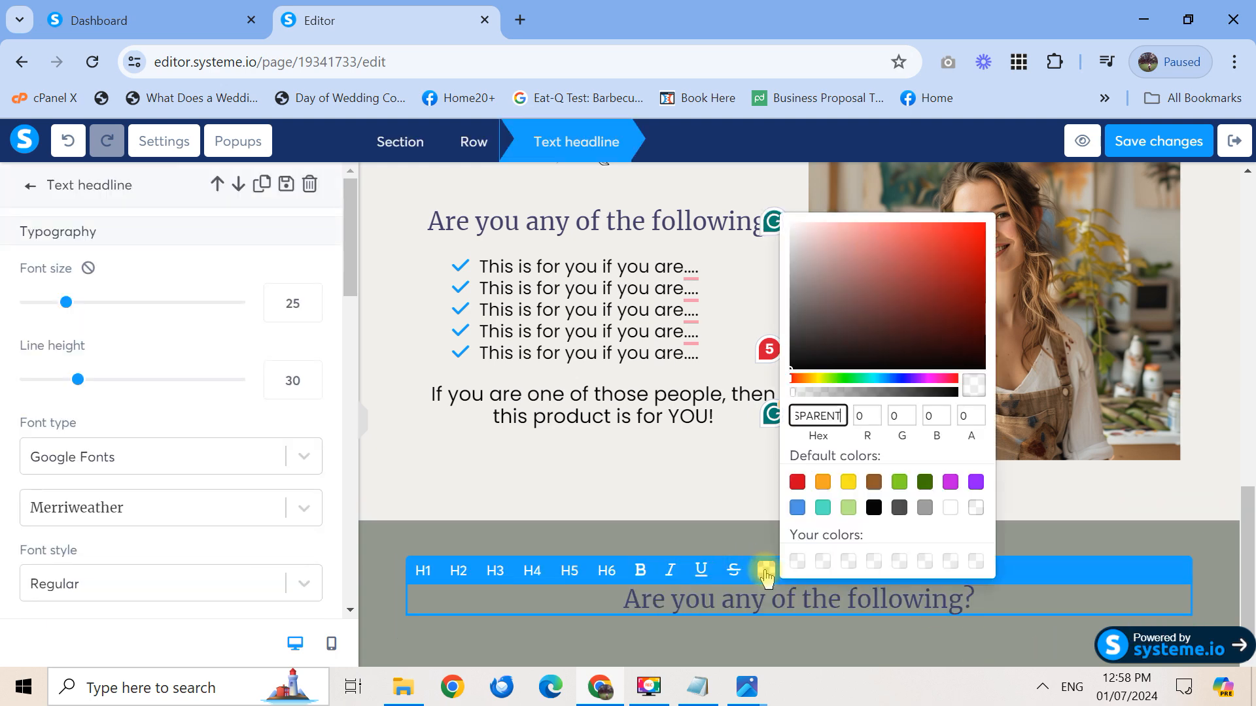
left_click(948, 508)
left_click(1201, 537)
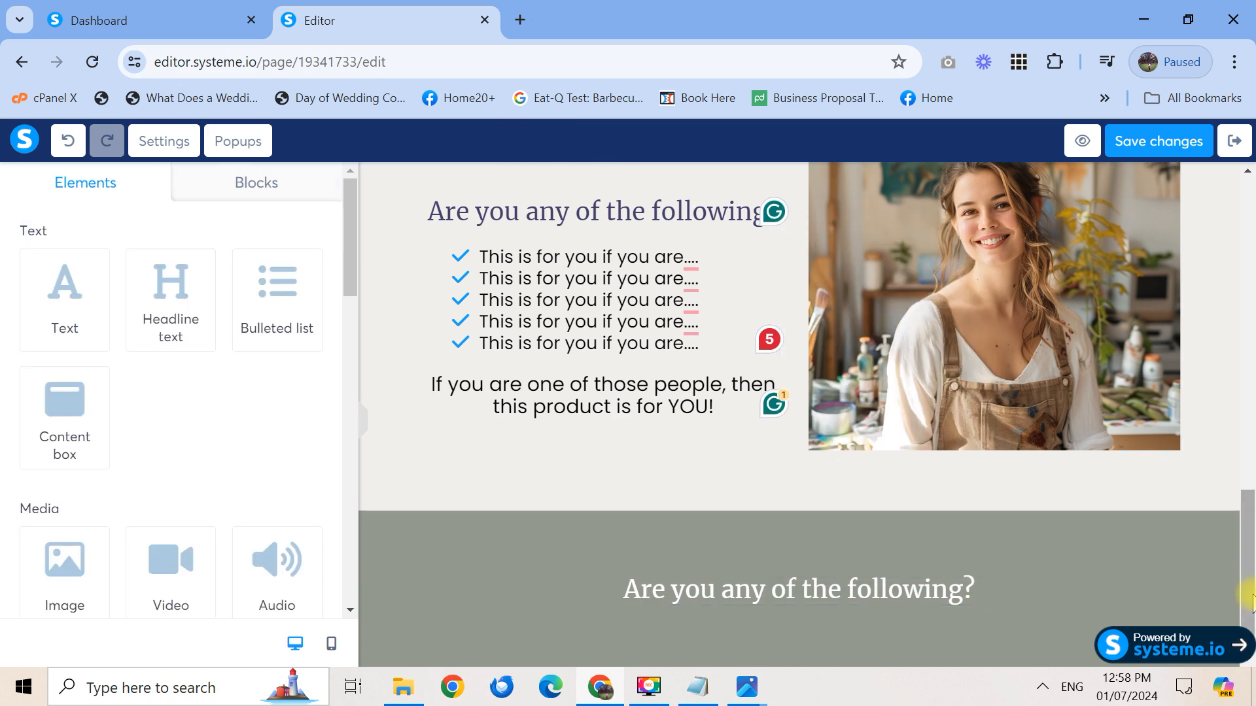
Change the copied headline's text to 'This is a Strong Call to Action'
triple_click(940, 585)
type("This is a Strong Ca")
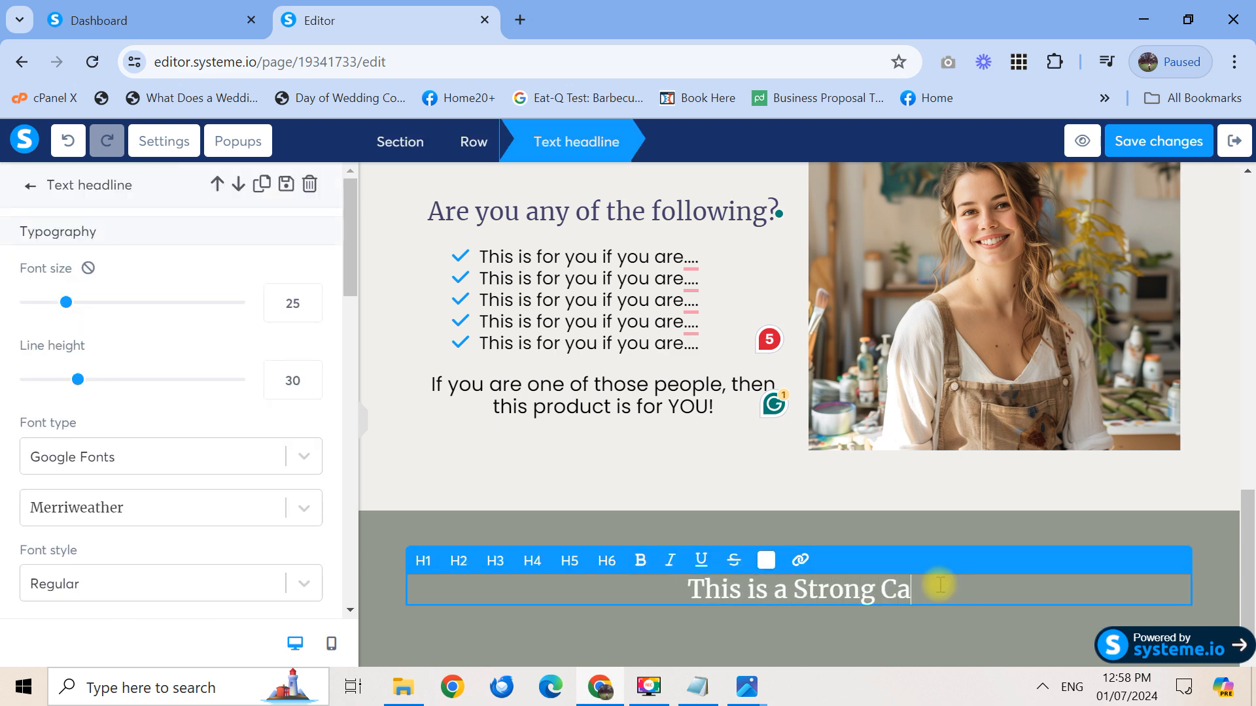
type("ll to Action")
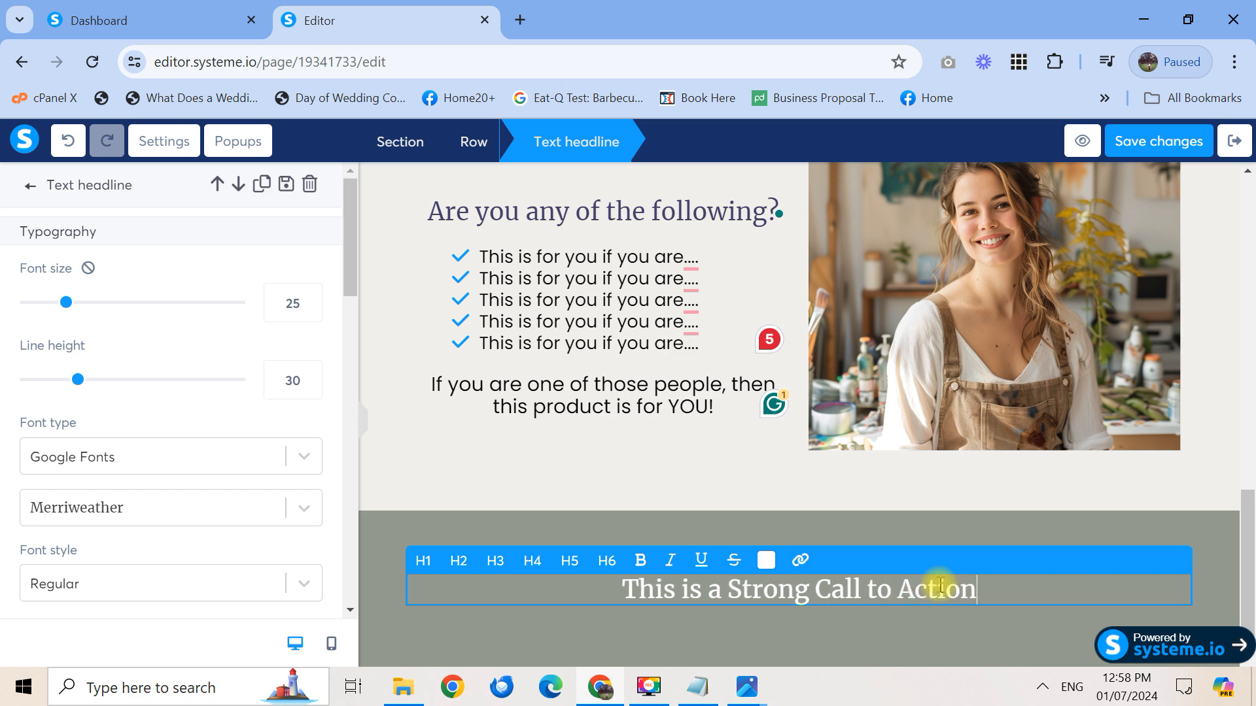
left_click(1254, 603)
left_click_drag(1255, 597, 1251, 265)
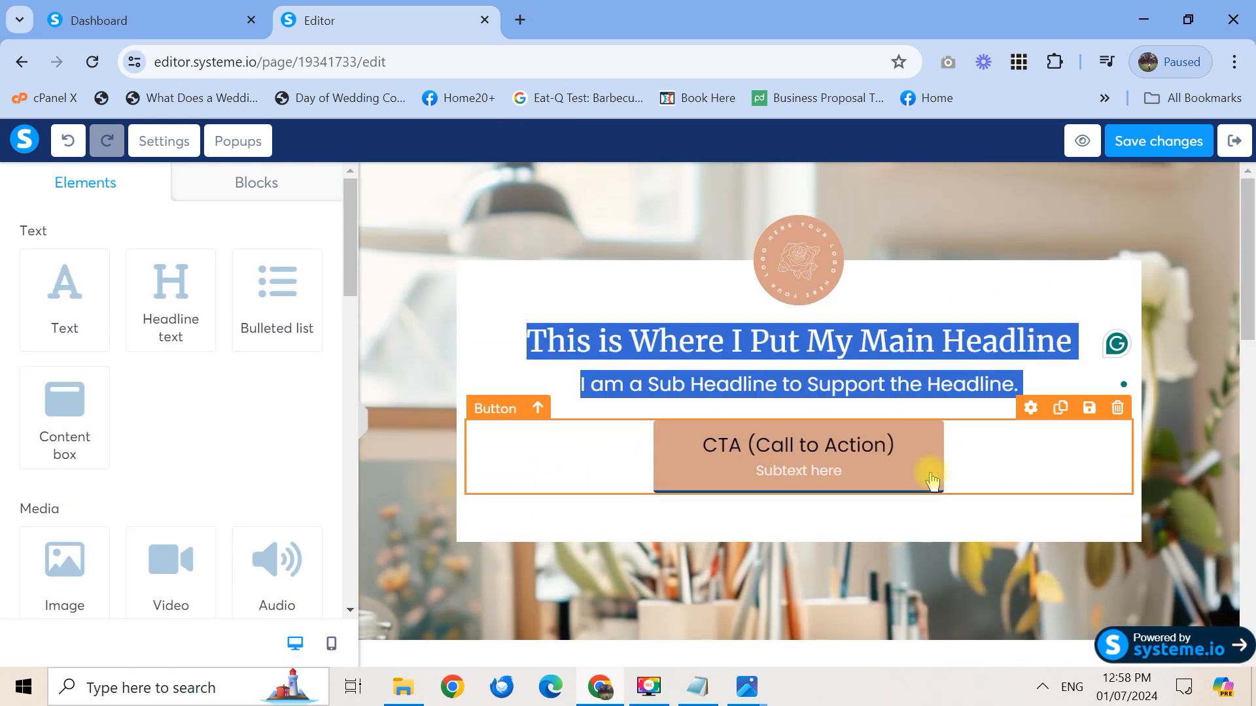
Duplicate the hero CTA button and move the copy below the call-to-action headline
left_click(1060, 408)
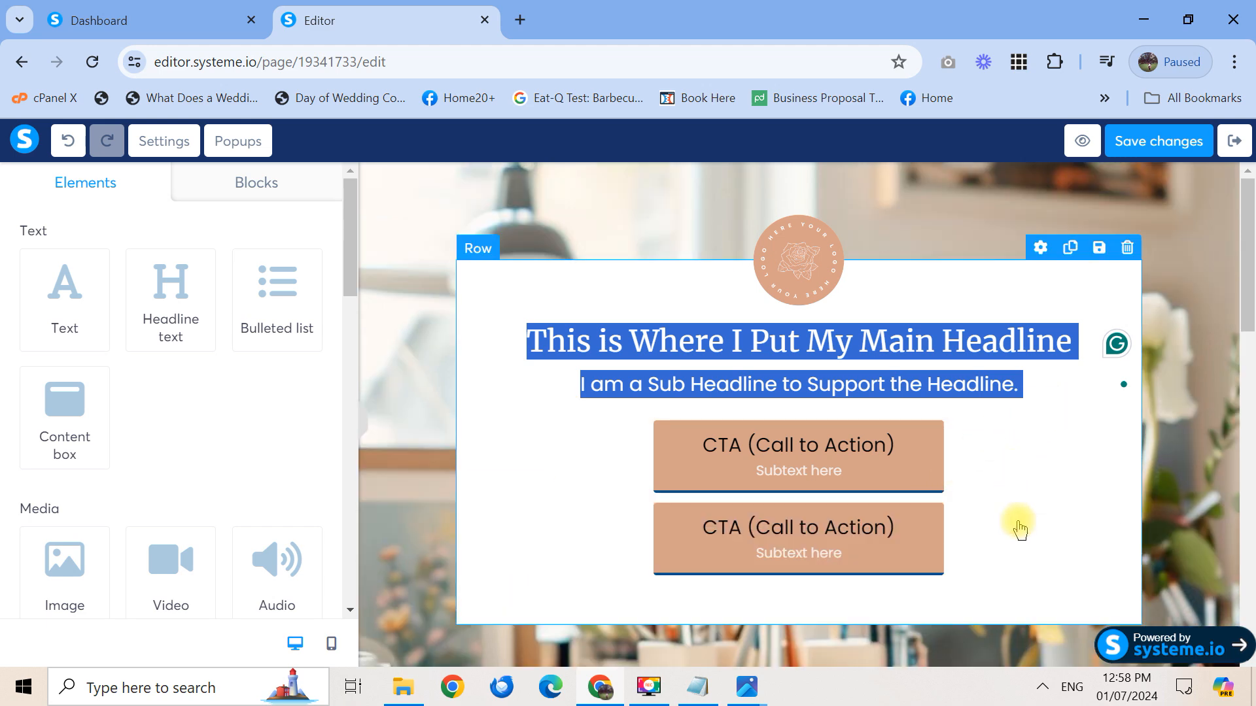
left_click_drag(1031, 495, 993, 639)
left_click_drag(1254, 303, 1249, 386)
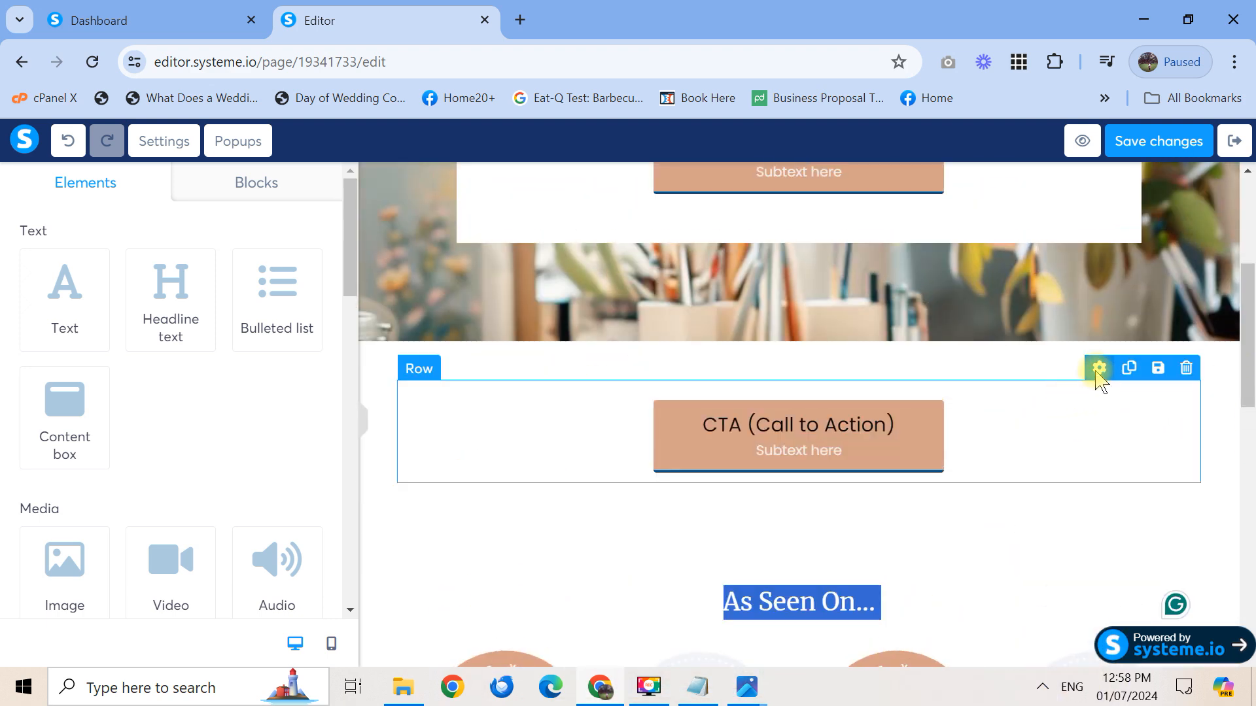
left_click_drag(1090, 389, 1113, 552)
left_click_drag(1249, 376, 1249, 471)
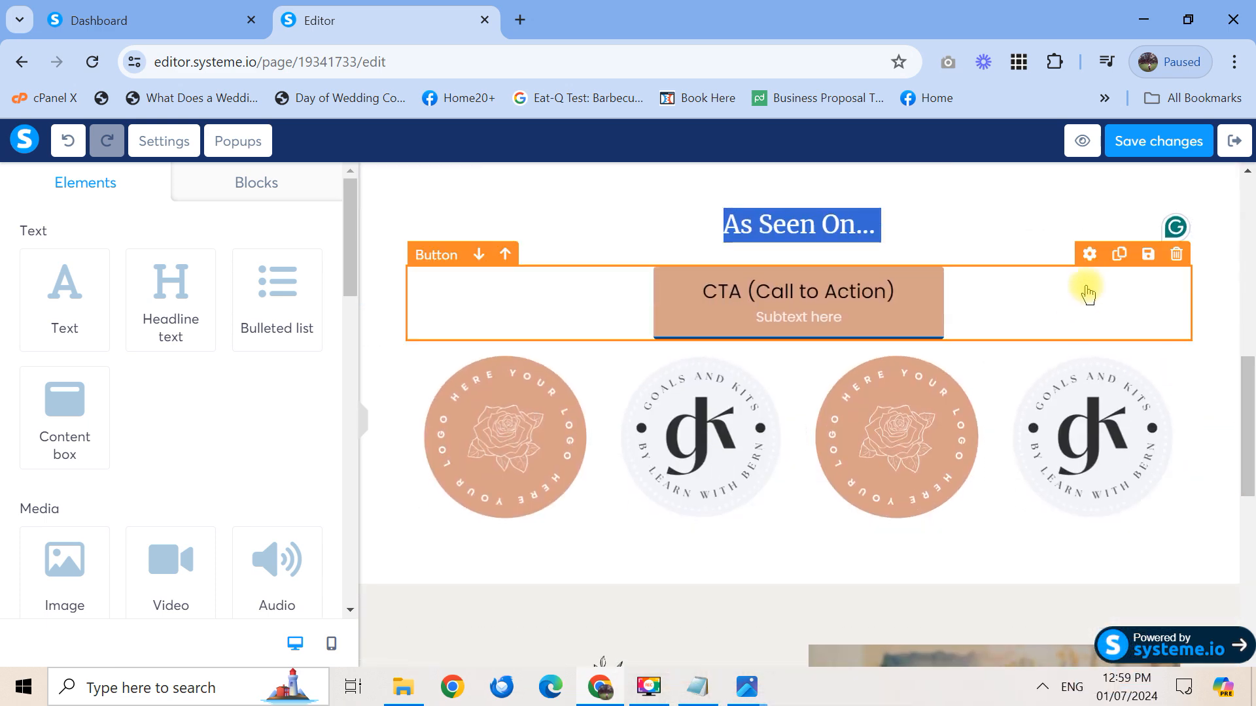
left_click_drag(1089, 257, 1037, 611)
scroll(1037, 588, "down", 5)
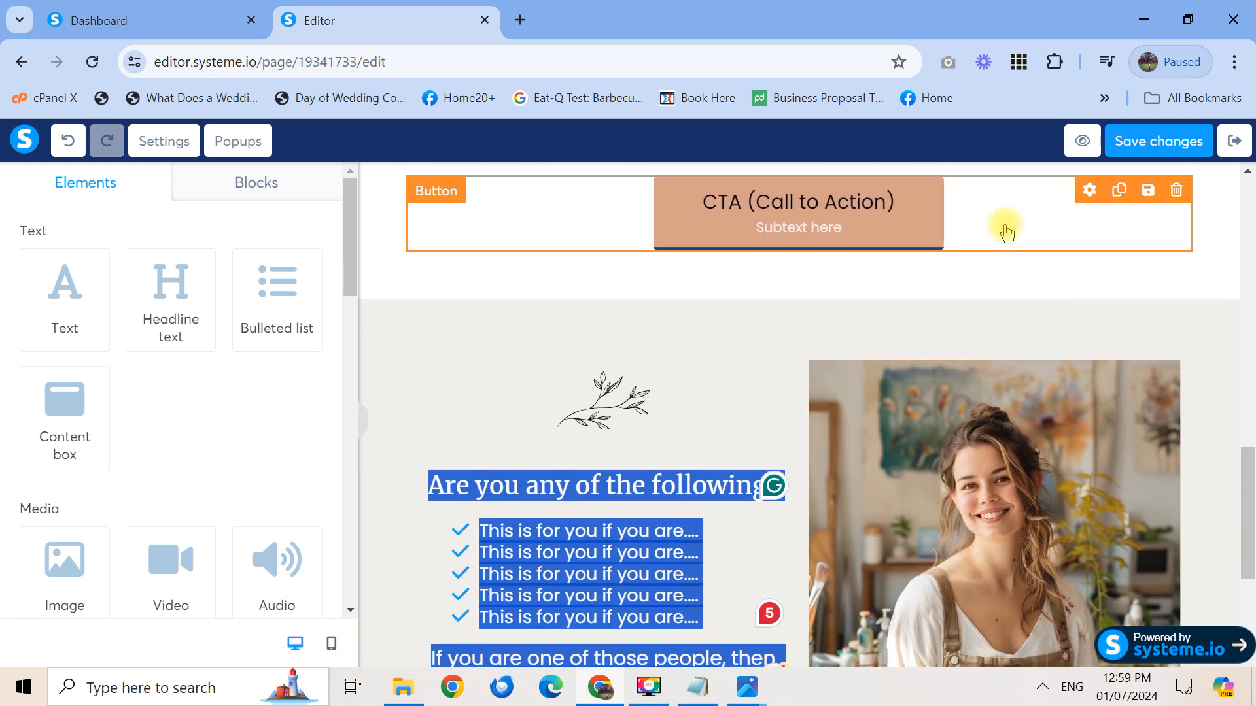
left_click_drag(1089, 191, 763, 621)
scroll(1249, 491, "down", 2)
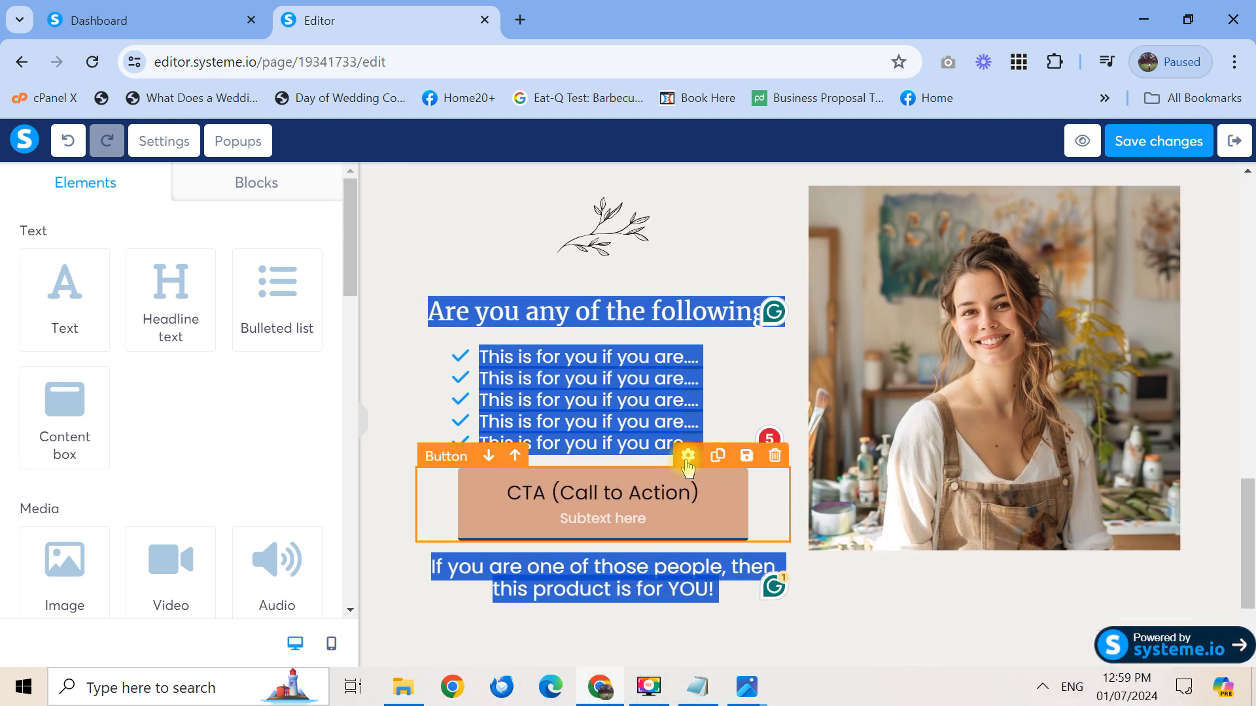
left_click_drag(844, 621, 862, 644)
left_click_drag(1247, 573, 1247, 596)
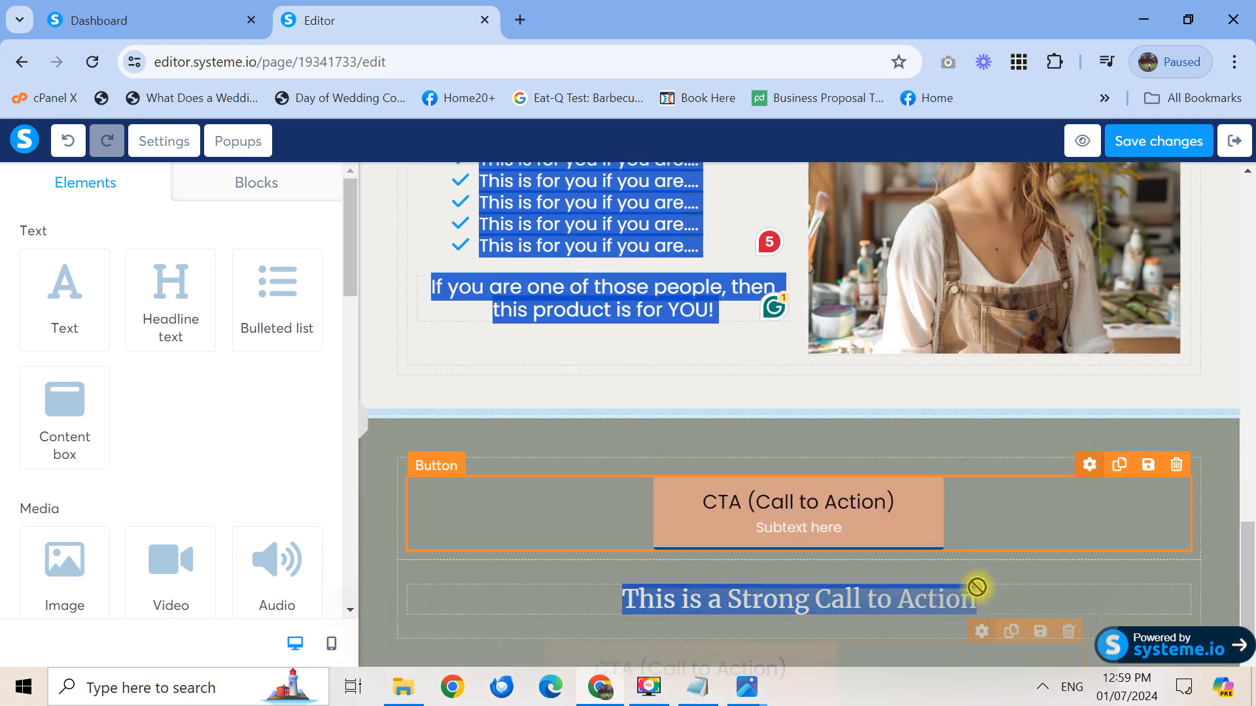
left_click_drag(967, 618, 967, 618)
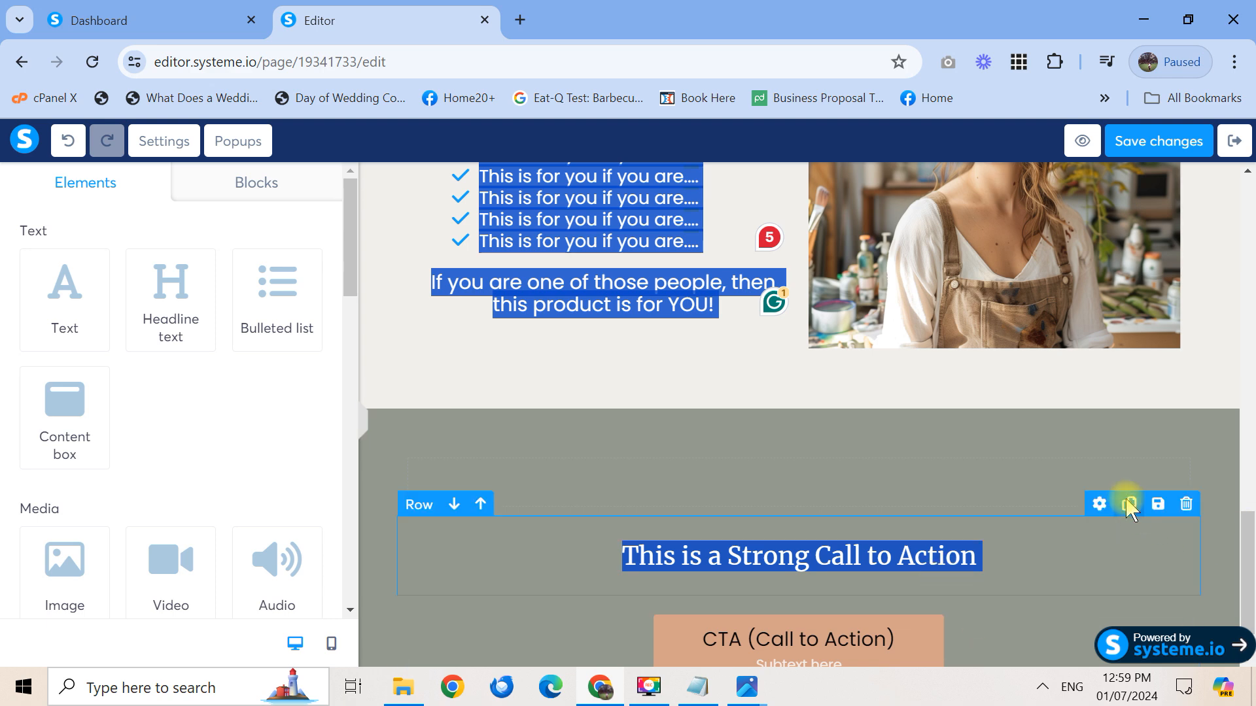
Delete the empty row above the headline and the two leftover empty sections
left_click(1043, 449)
scroll(1251, 558, "down", 1)
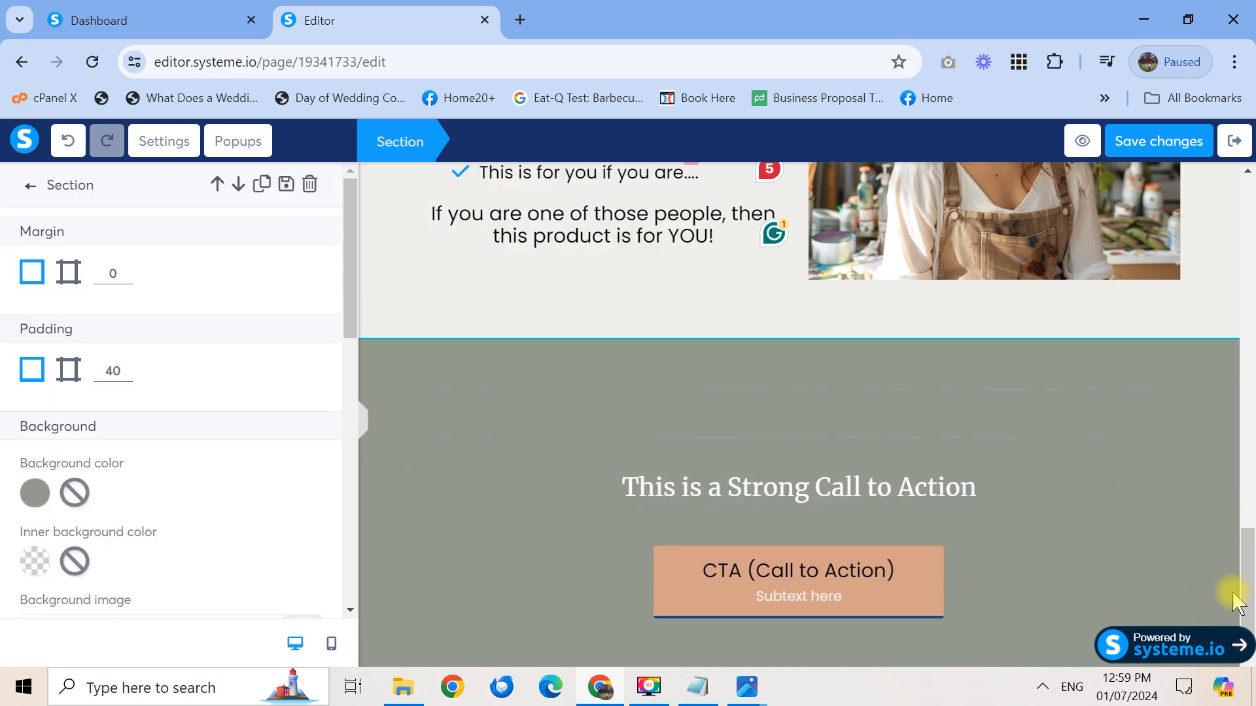
left_click(1254, 615)
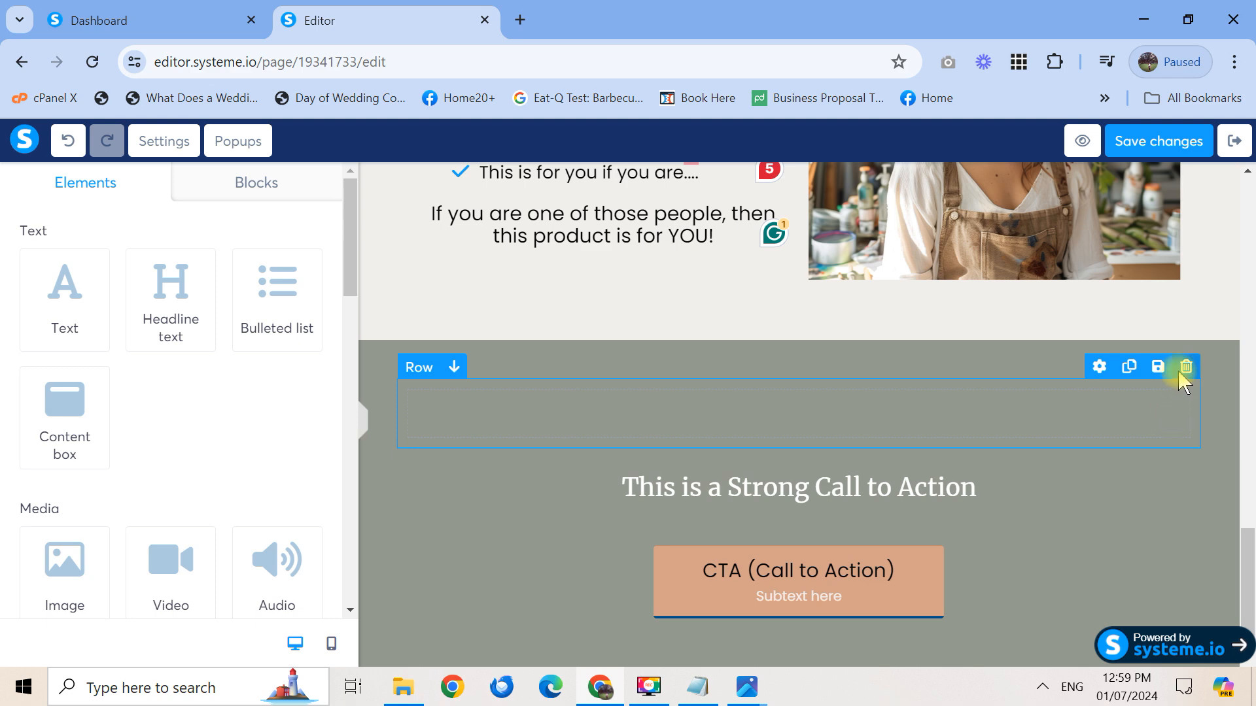
left_click(1186, 367)
left_click(715, 191)
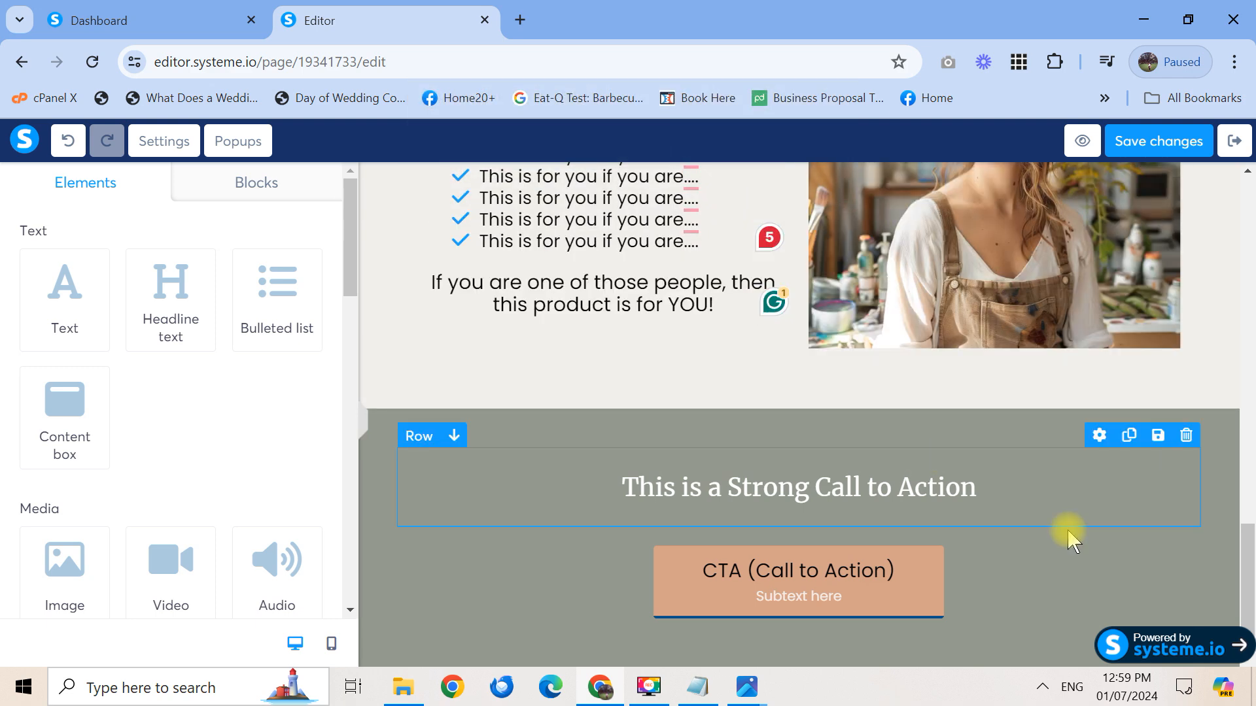
left_click_drag(1249, 592, 1250, 475)
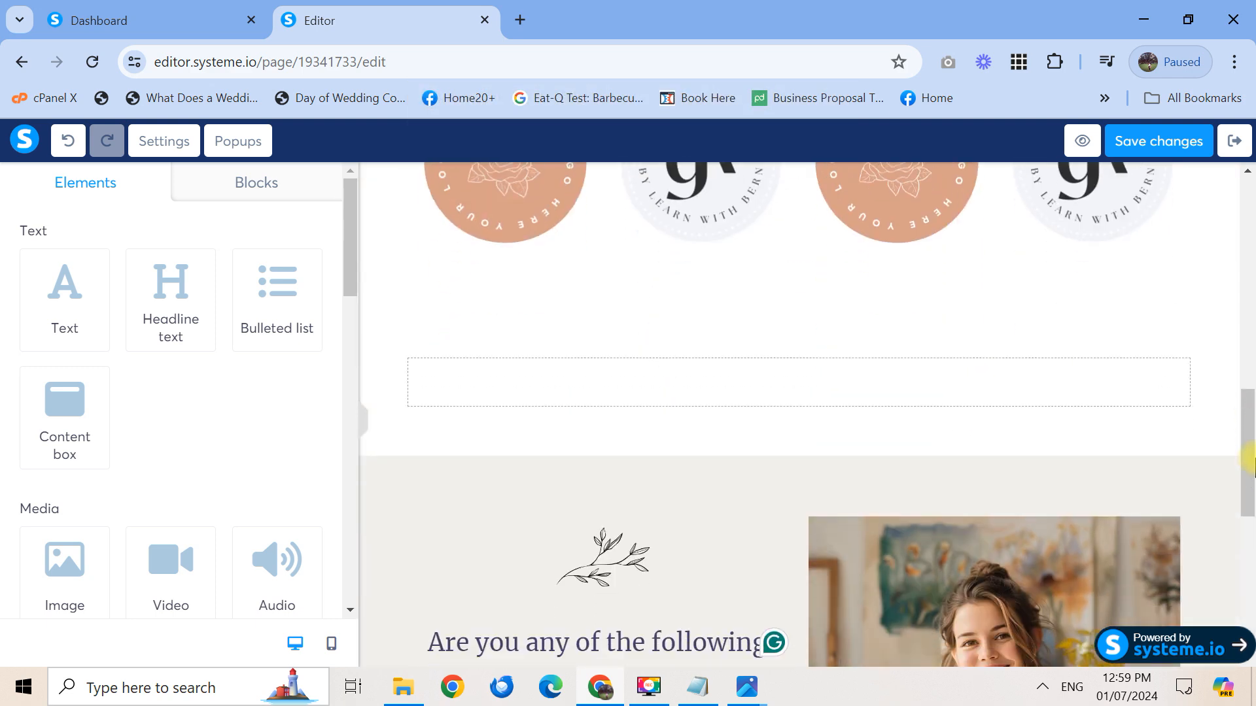
left_click(1226, 297)
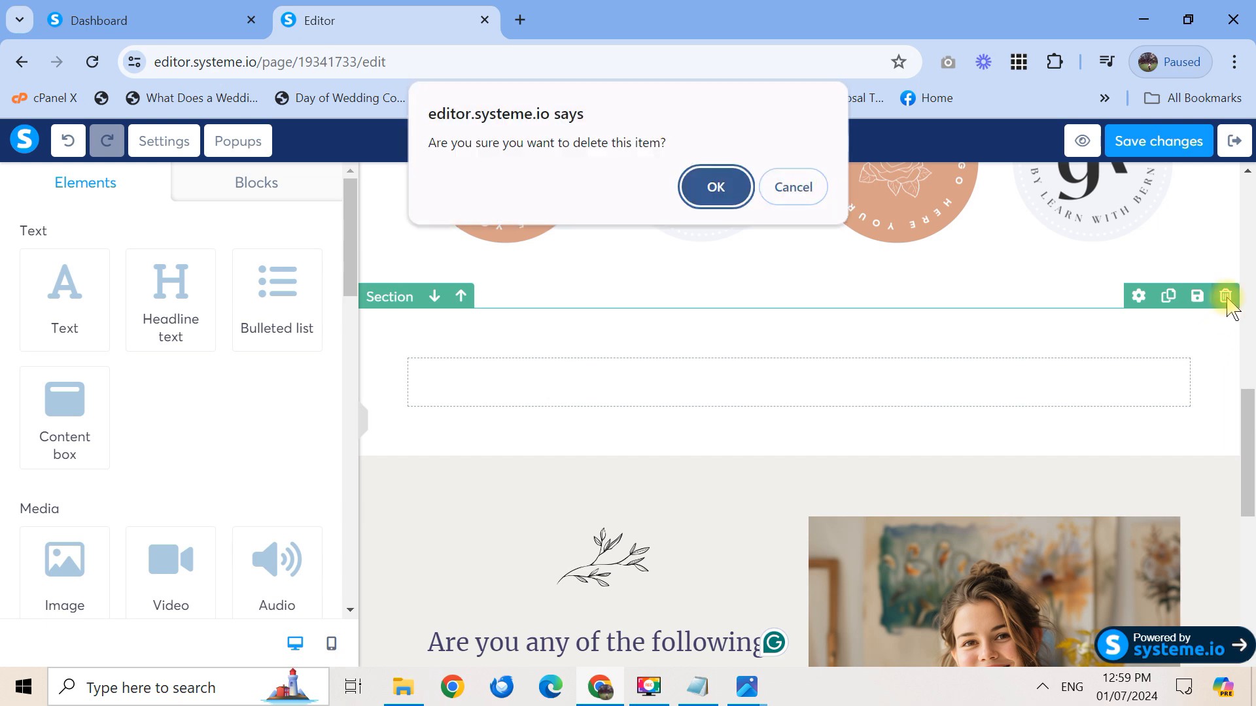
left_click(718, 190)
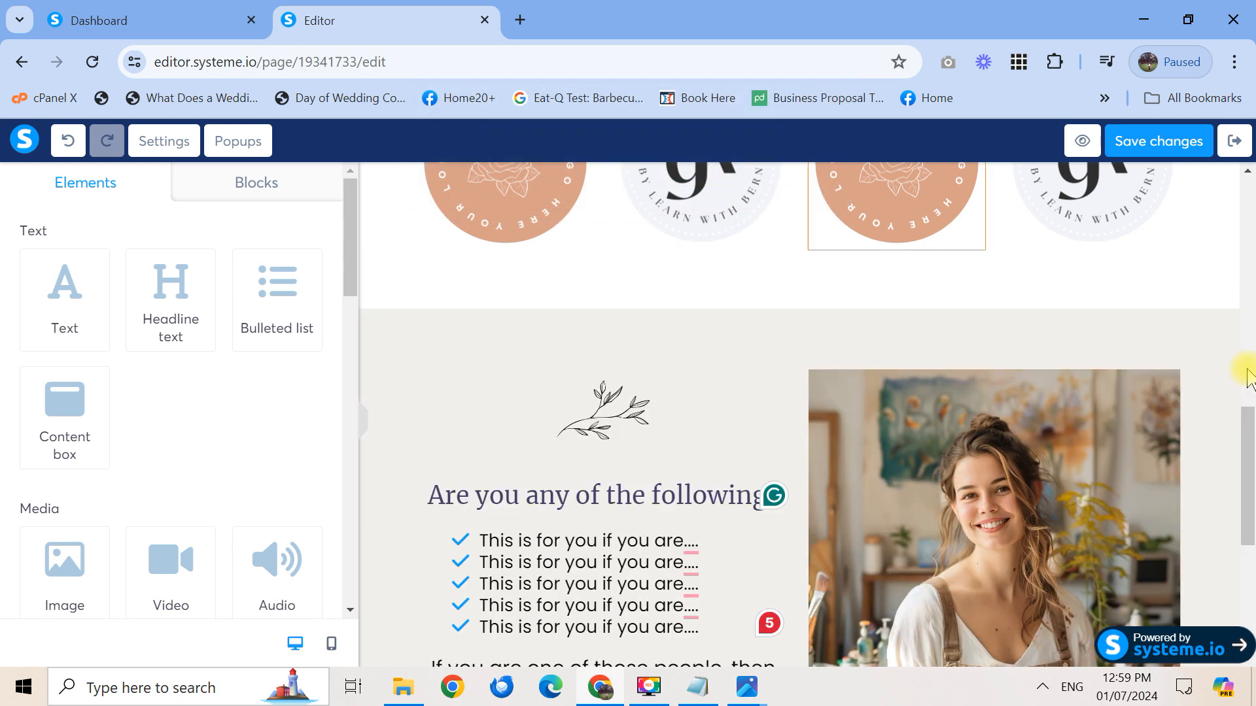
left_click_drag(1249, 487, 1249, 352)
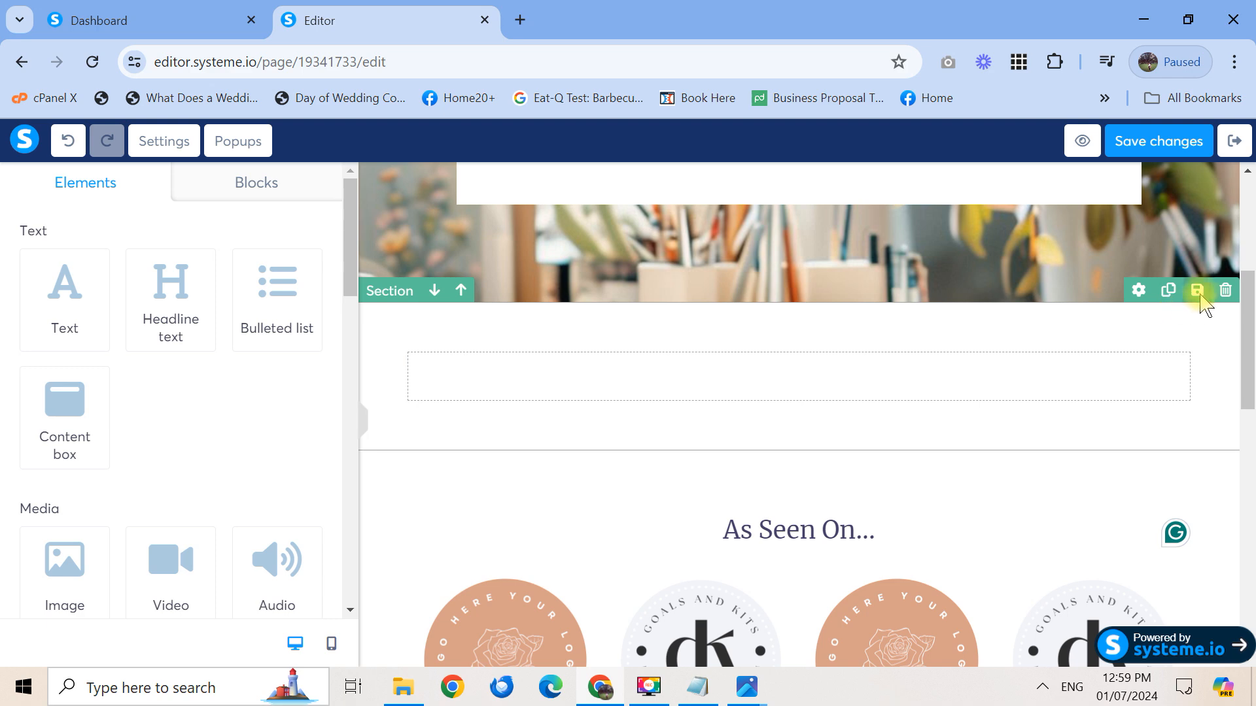
left_click(1228, 291)
left_click(726, 189)
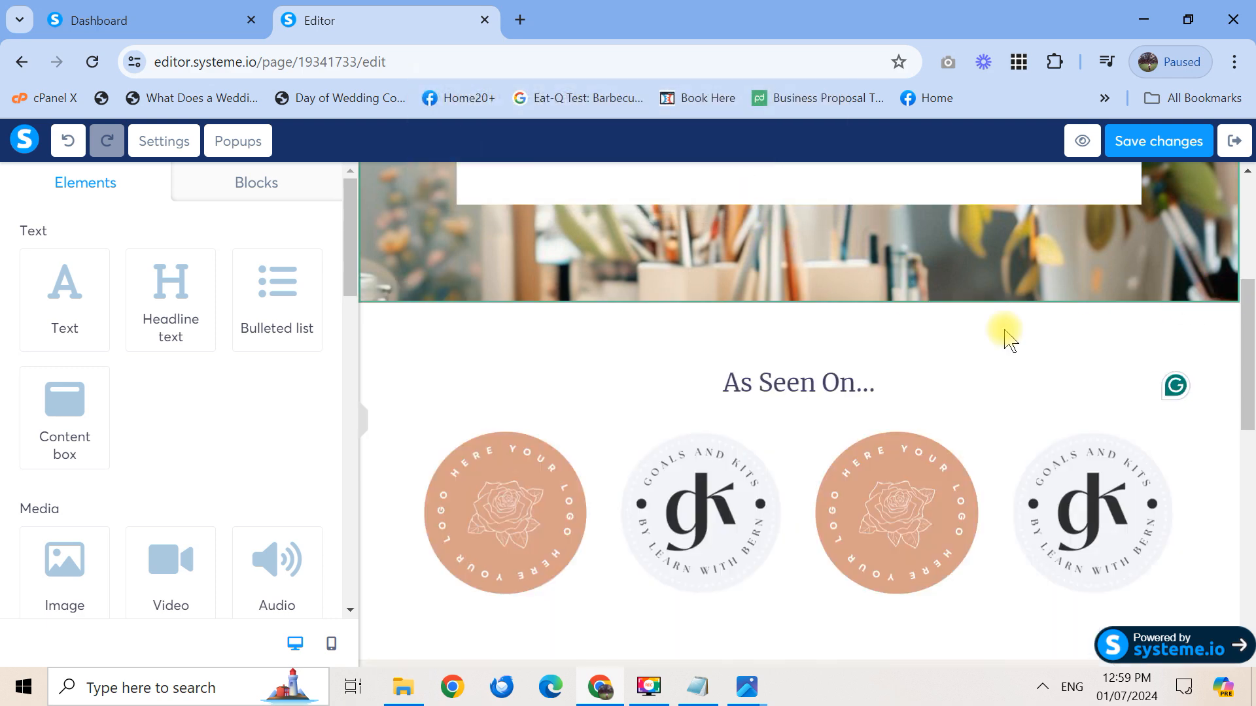
left_click_drag(1250, 412, 1249, 631)
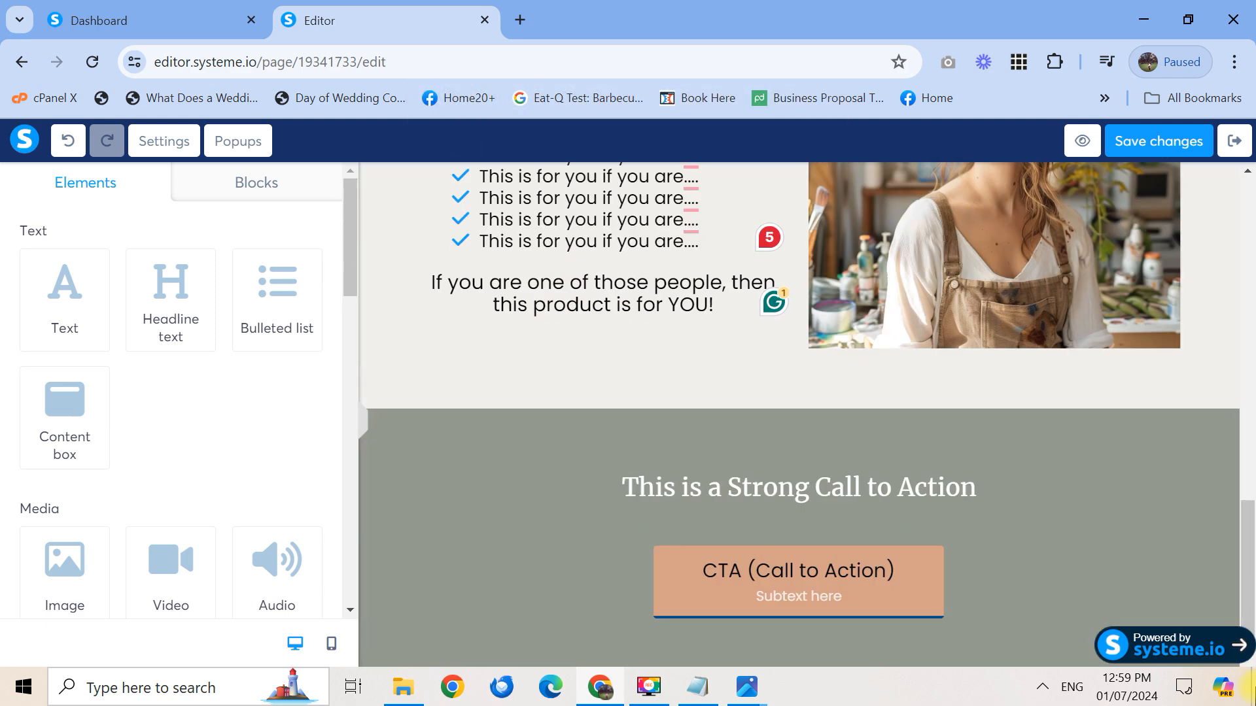
Check the CTA button's settings and save the page changes
left_click(949, 598)
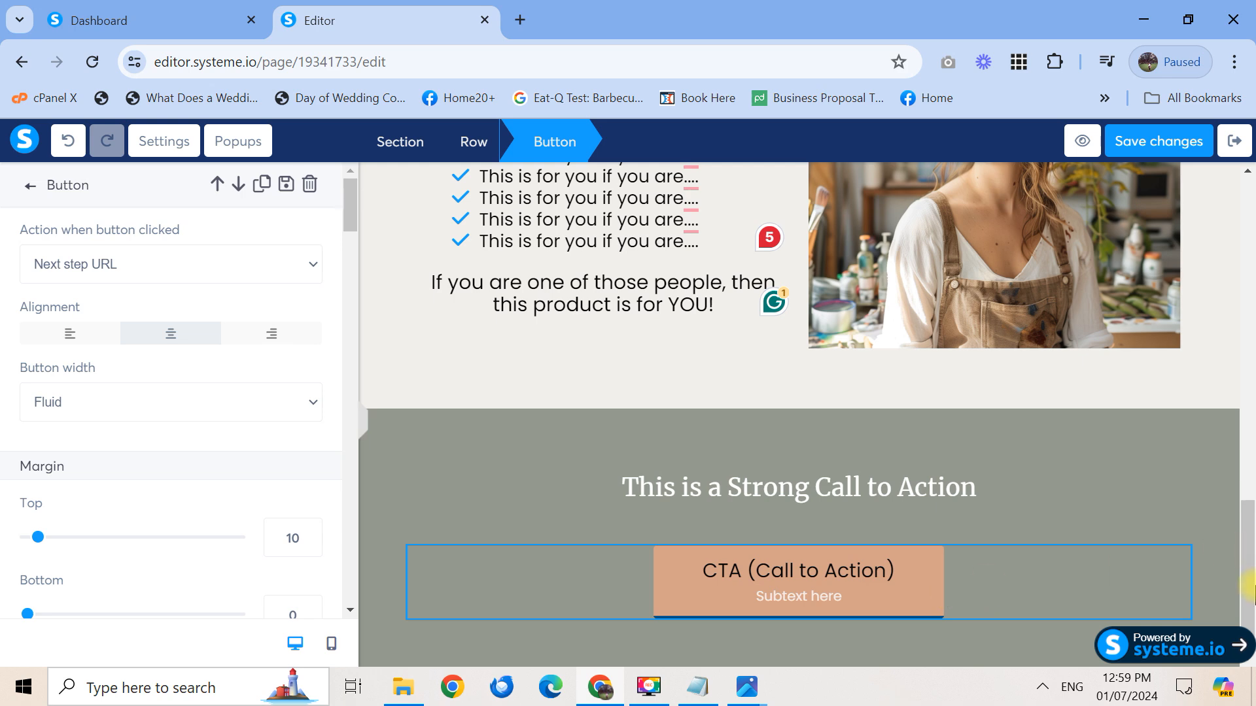
left_click(1221, 585)
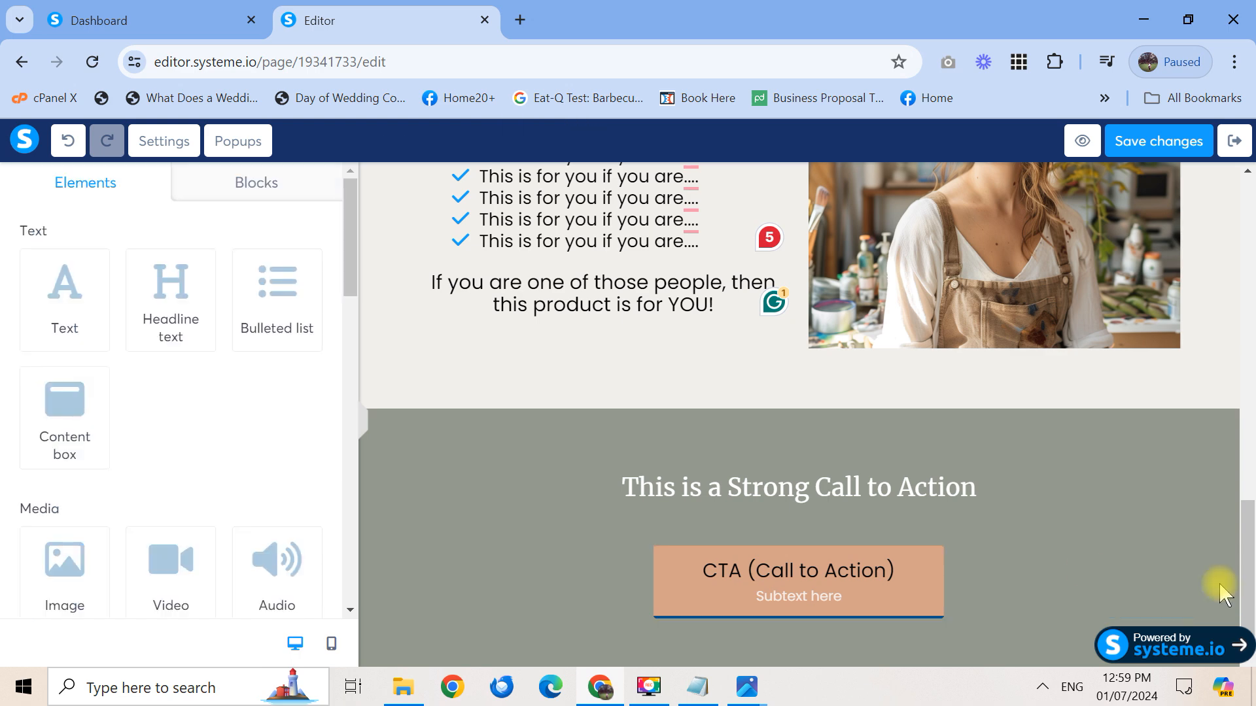
left_click(902, 598)
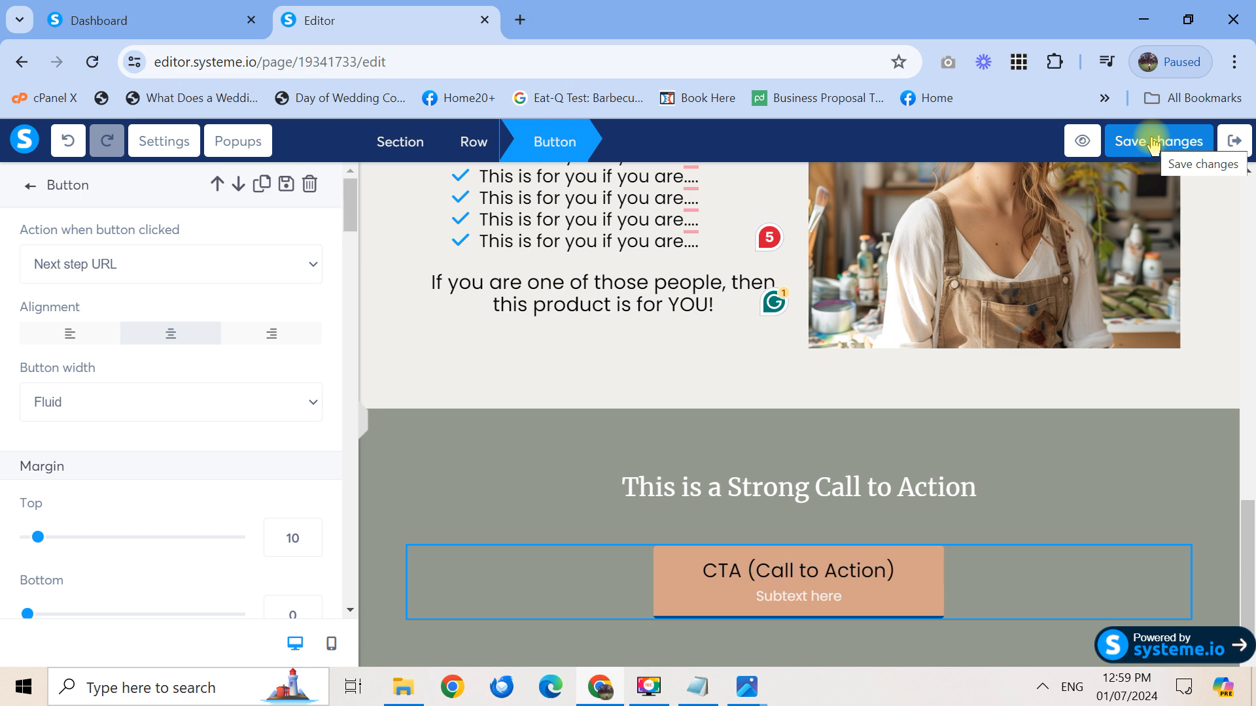
left_click(1154, 144)
Back in the funnel, apply the 'Thank you for registering!' template to the Thank You / Download Page step
left_click(1236, 143)
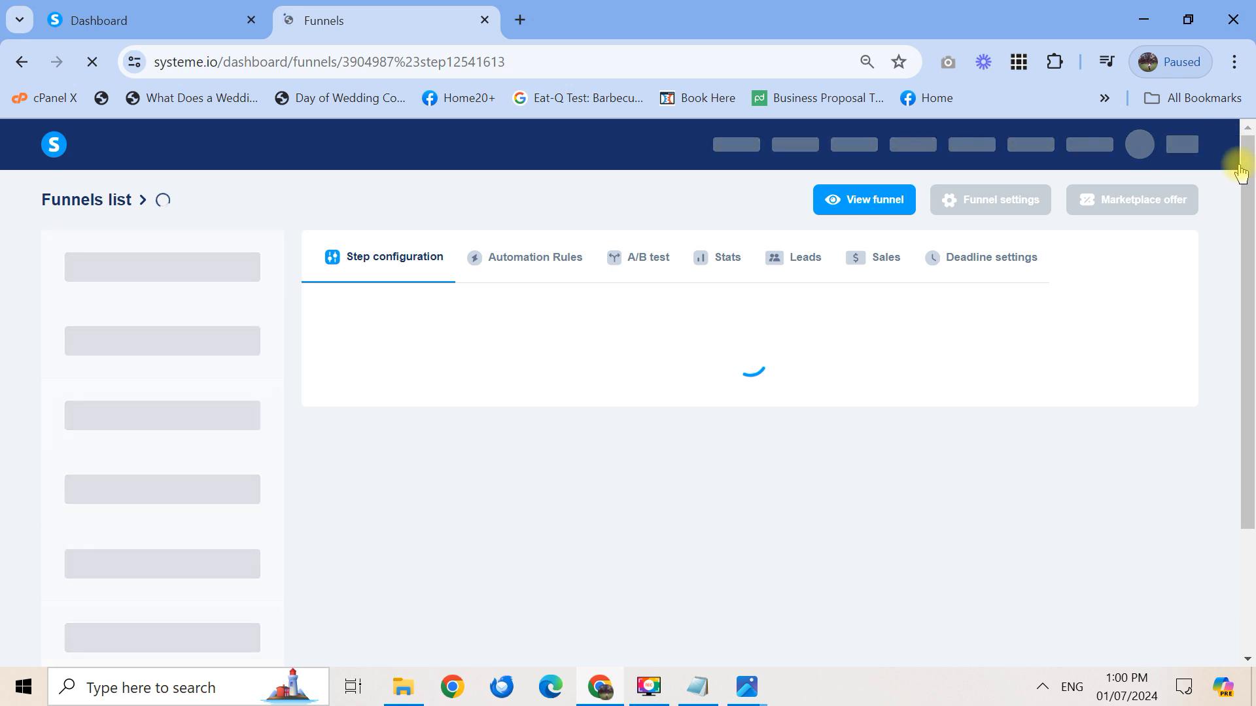
scroll(953, 376, "down", 1)
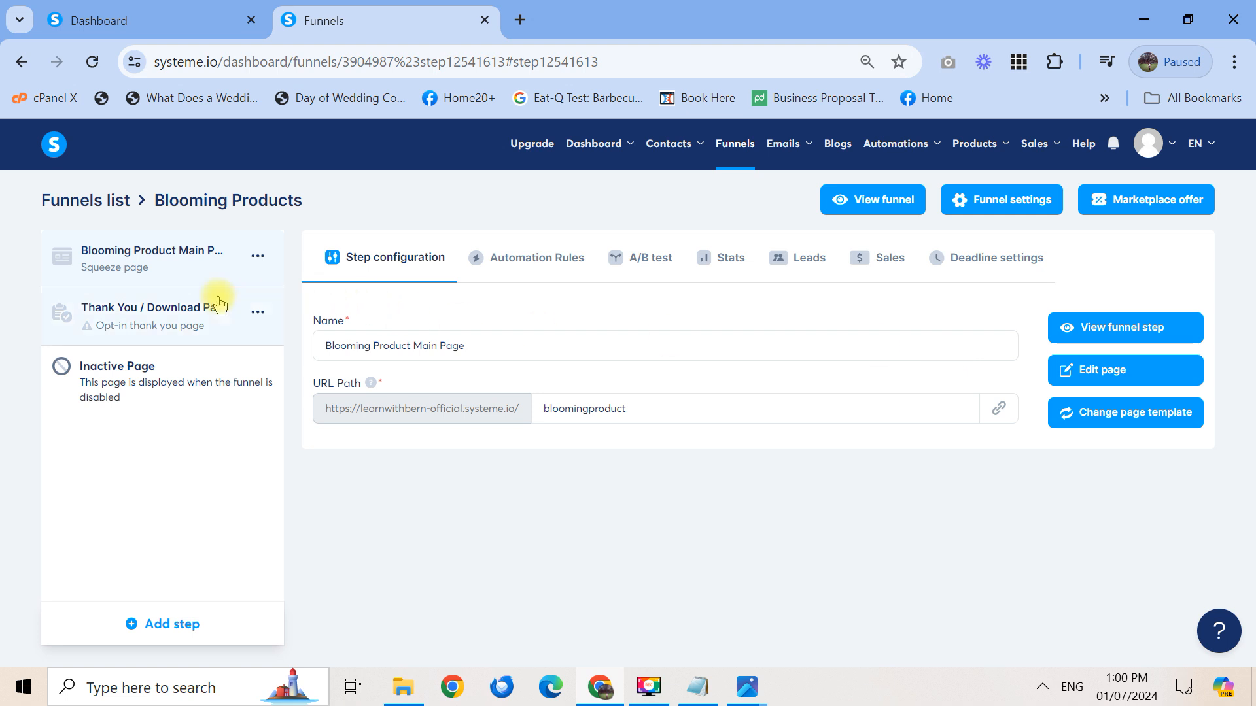
left_click(154, 317)
mouse_move(364, 329)
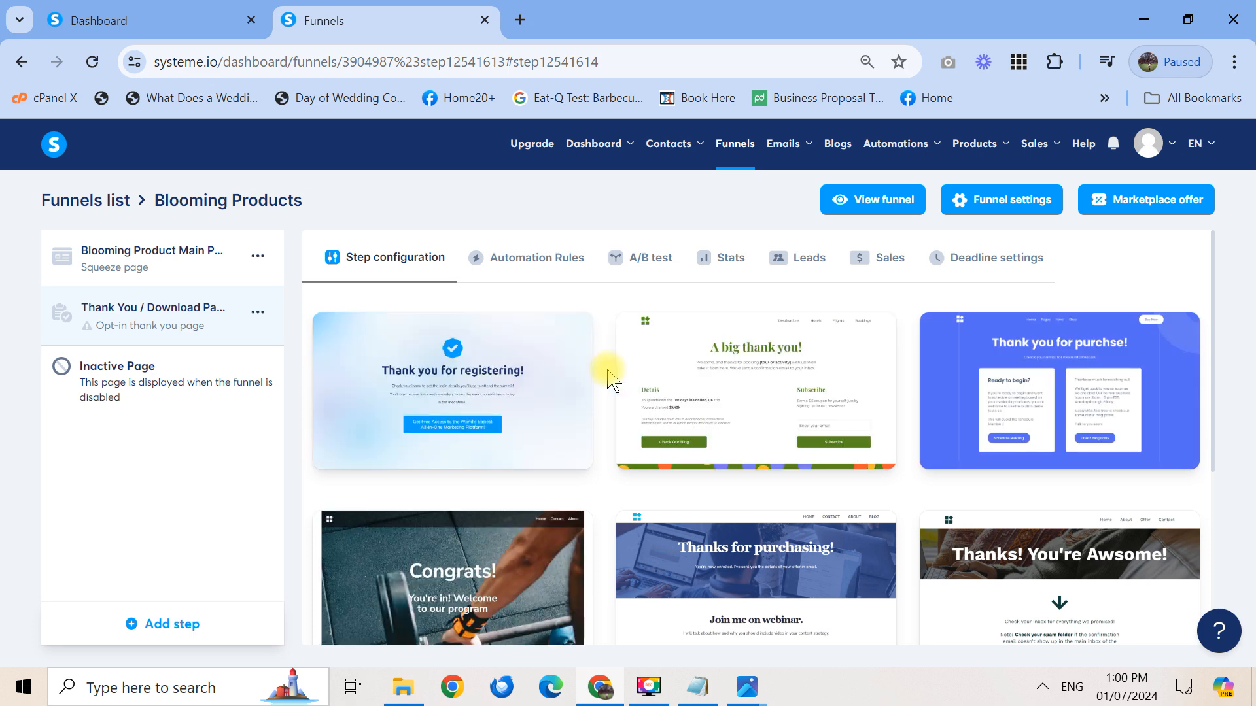
mouse_move(716, 369)
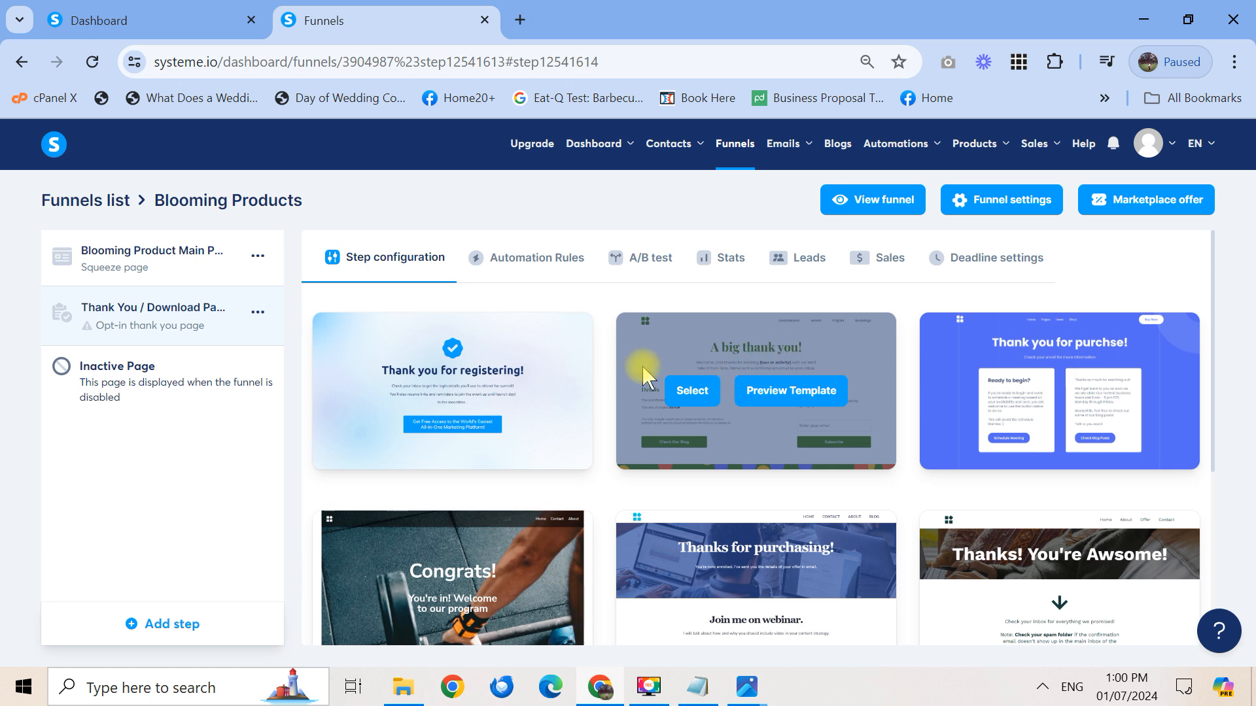
mouse_move(500, 391)
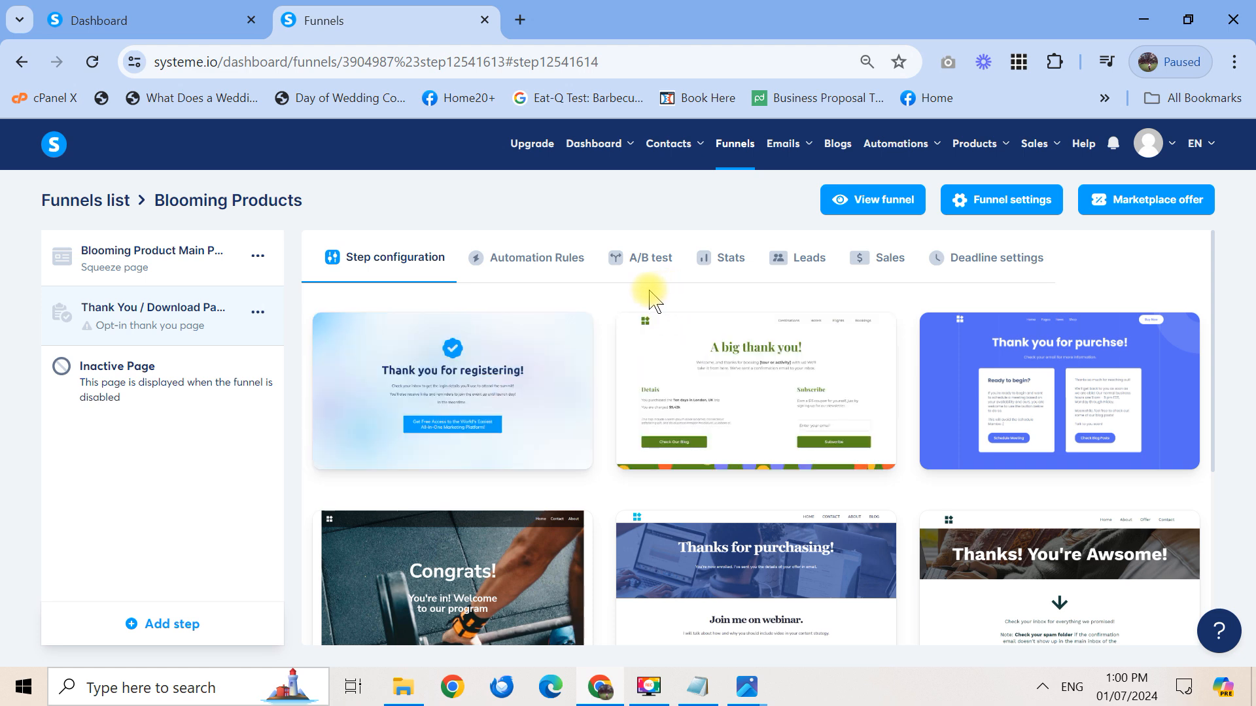
mouse_move(566, 349)
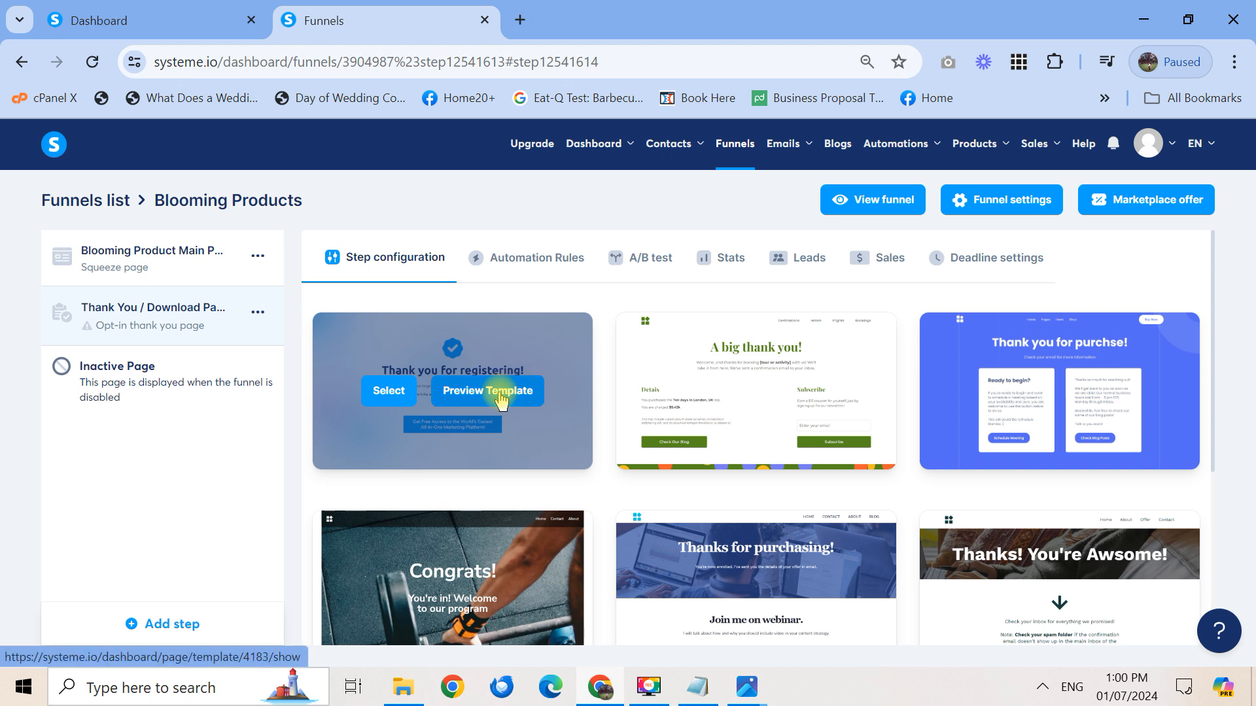
left_click(388, 392)
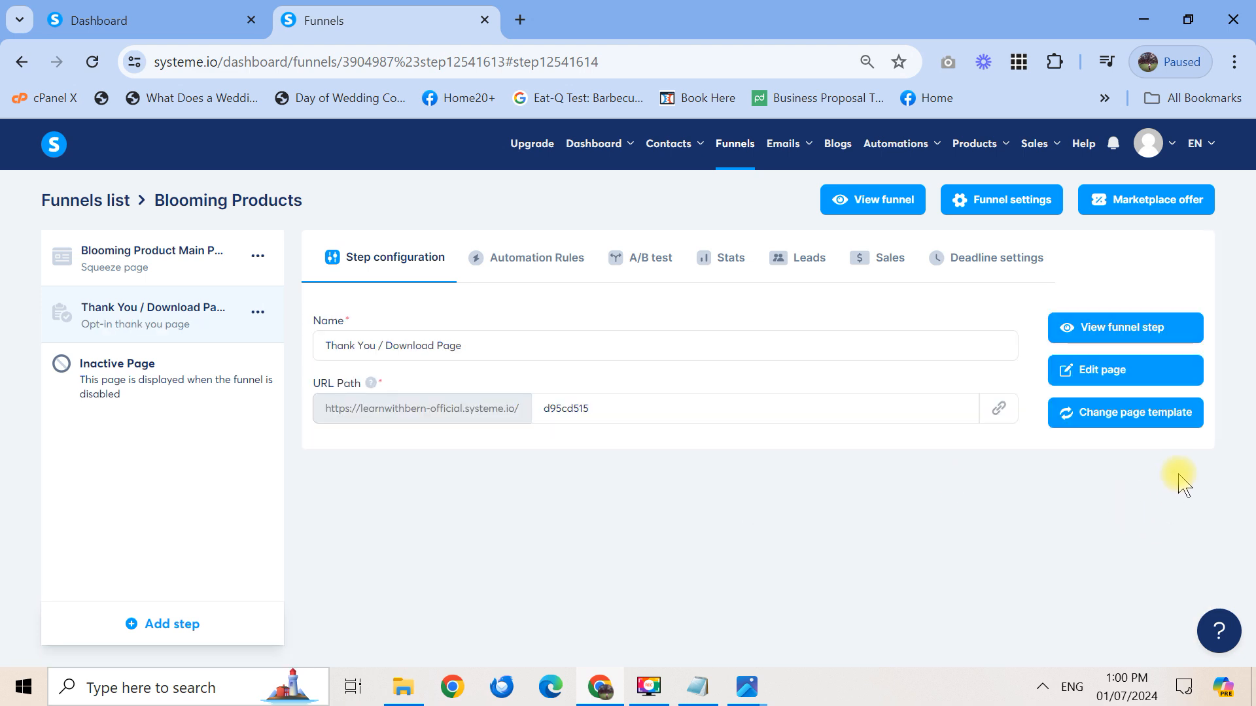
Replace the thank-you step's URL path d95cd515 with bloomingproduct-ty
left_click_drag(492, 349, 315, 352)
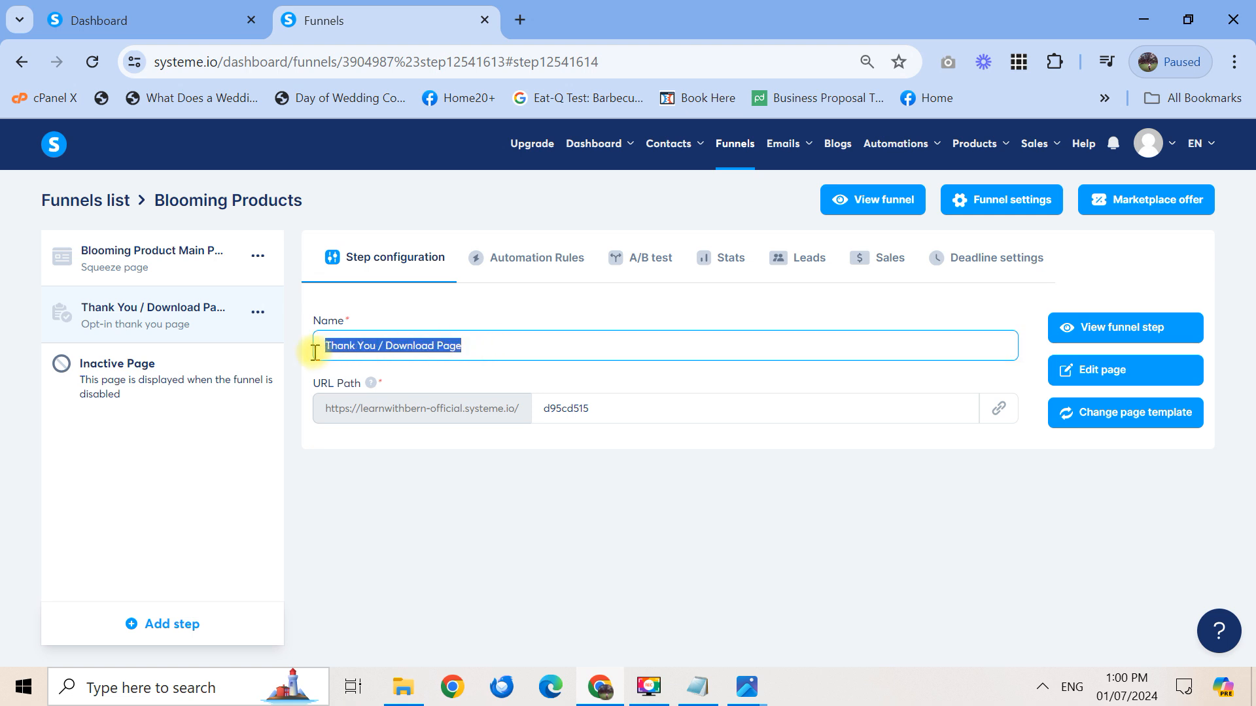
double_click(621, 416)
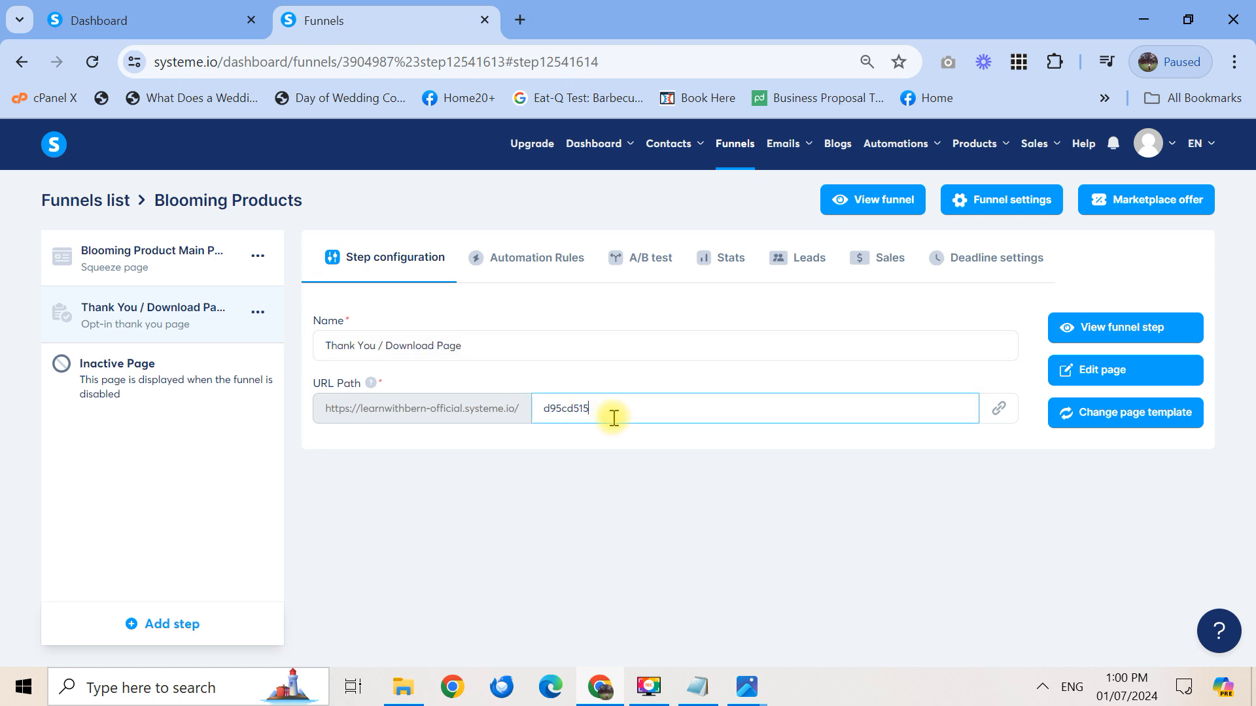
type("bl")
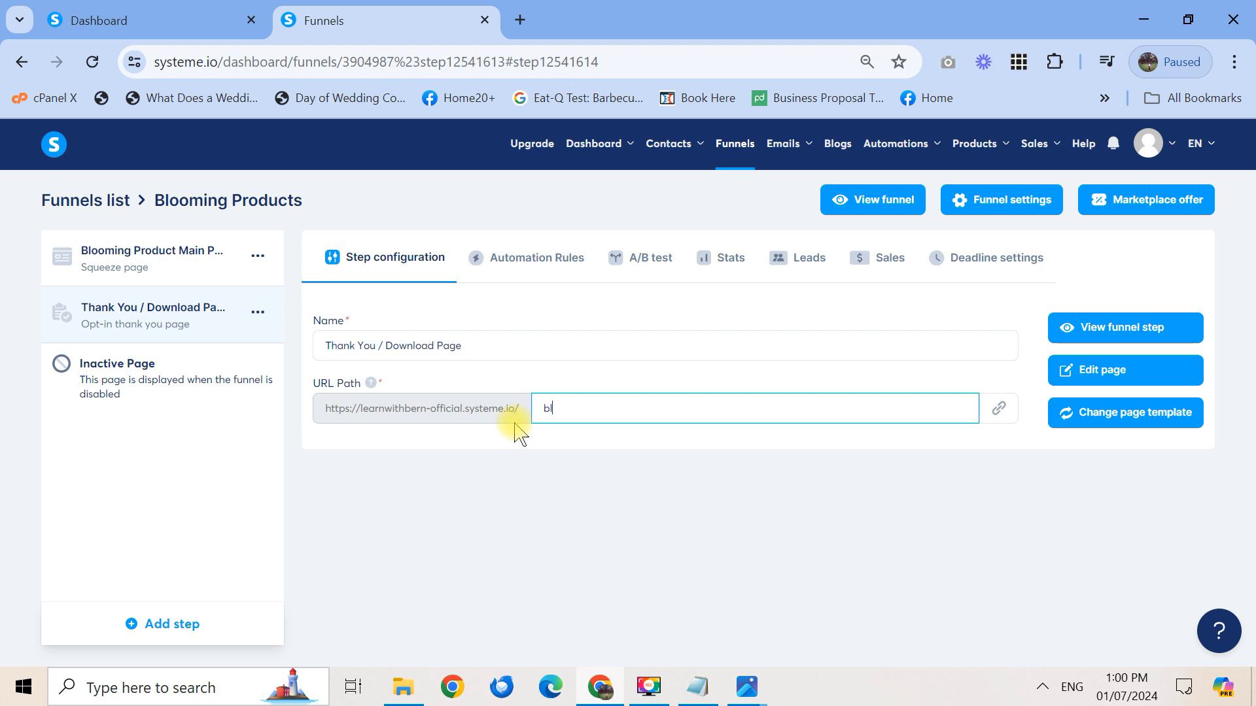
type("oomingproduct-ty")
double_click(632, 410)
left_click(661, 481)
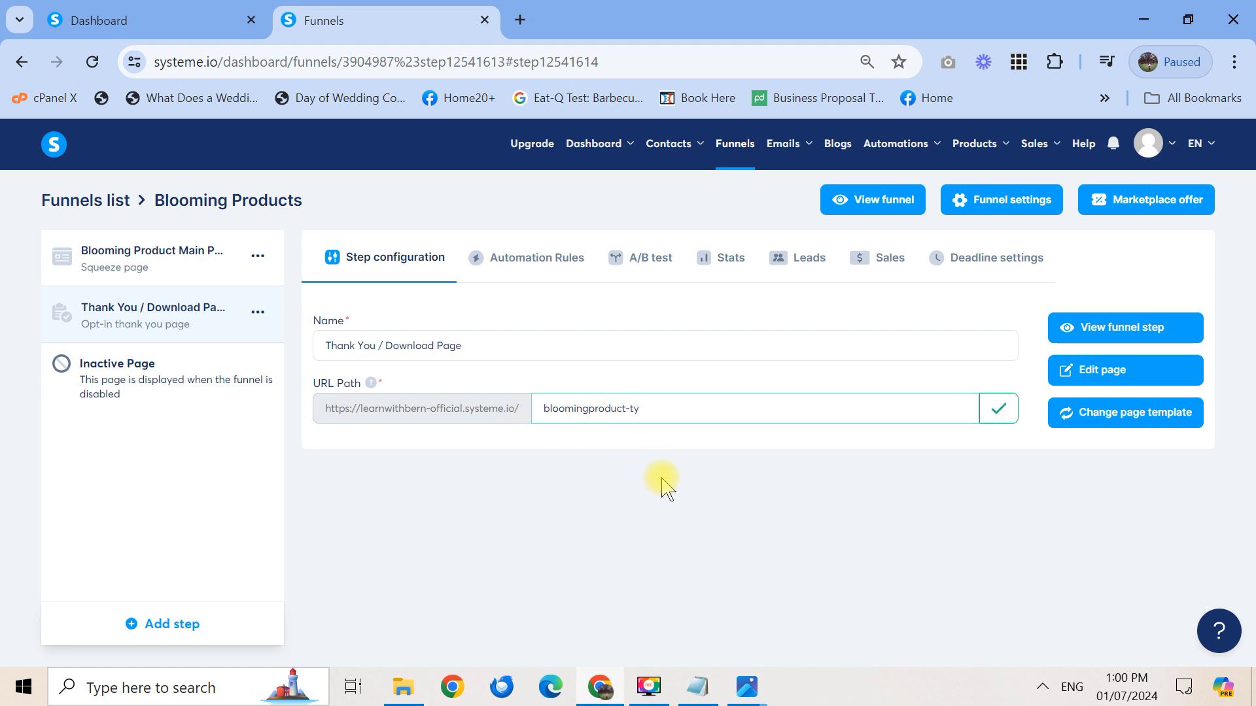
Open the thank-you page in the editor and select all text in the Check your inbox block
left_click(1101, 370)
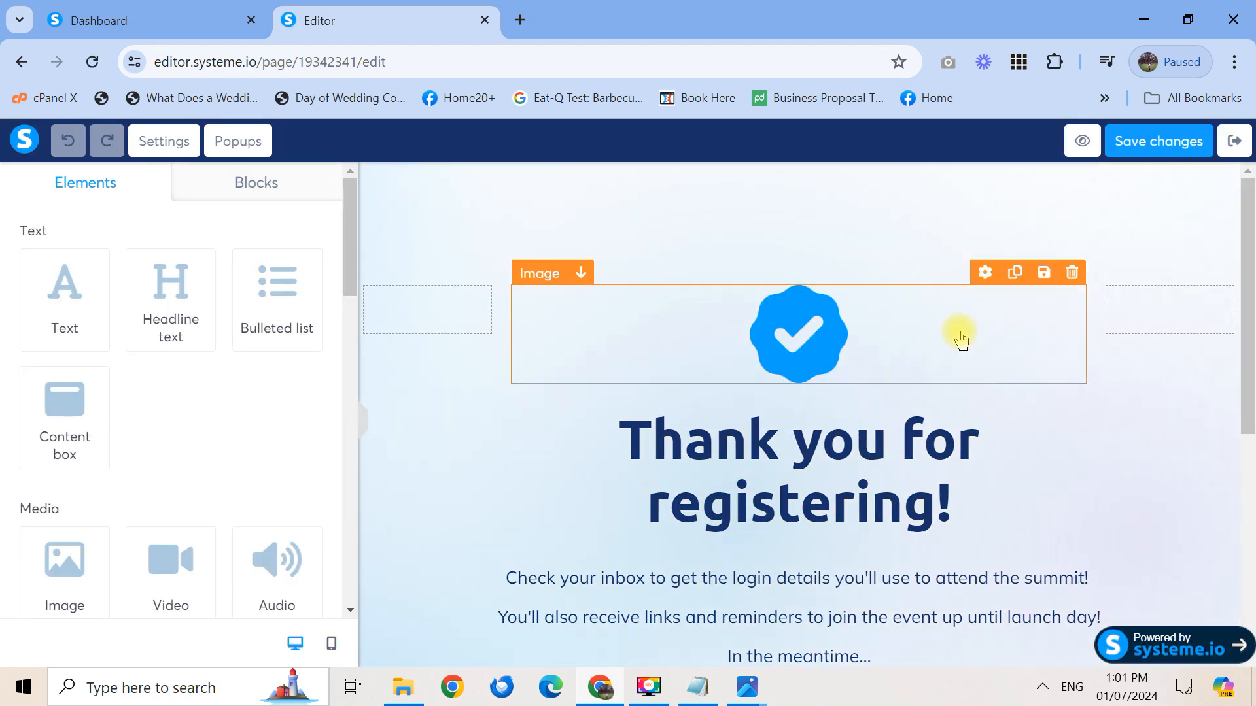
left_click_drag(1249, 345, 1251, 430)
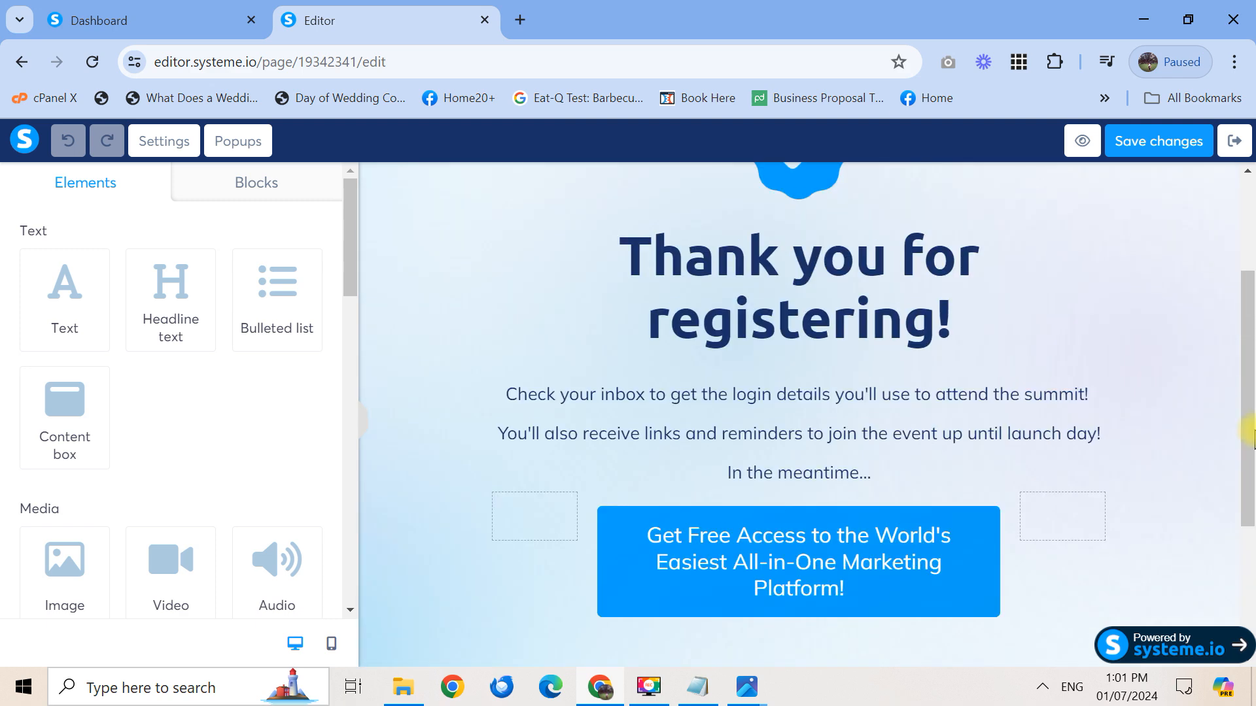
left_click(910, 436)
key("ctrl+a")
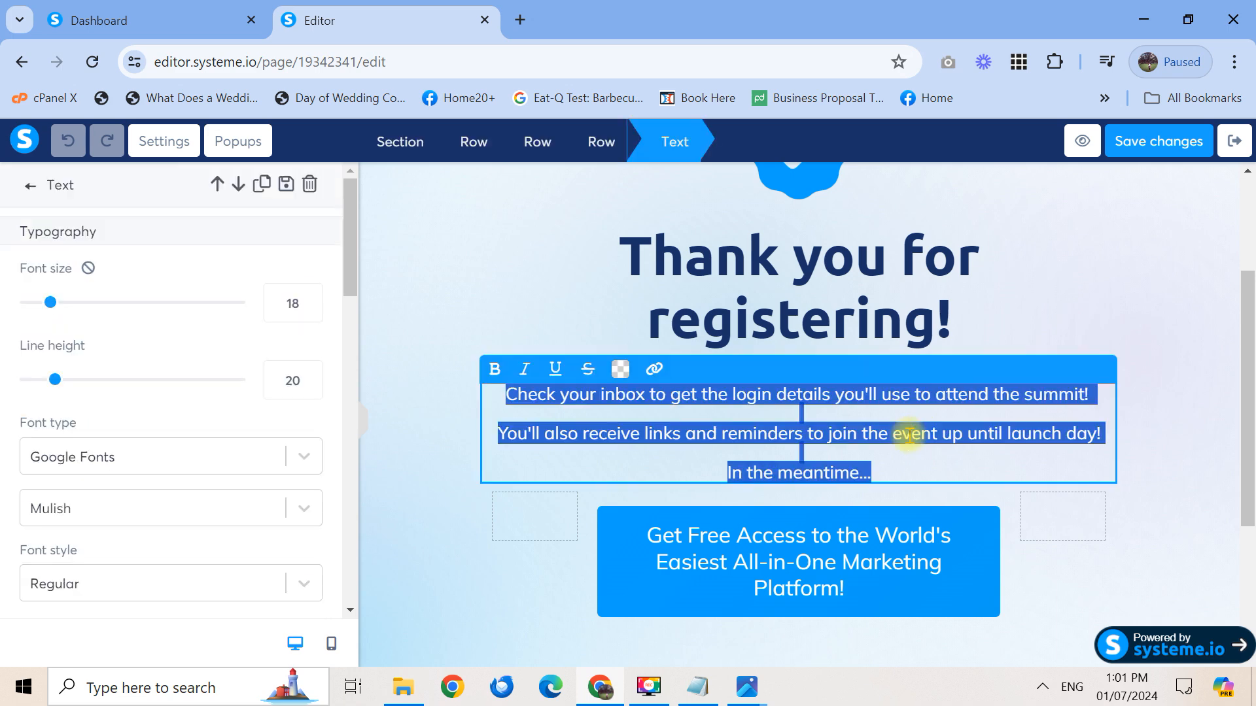
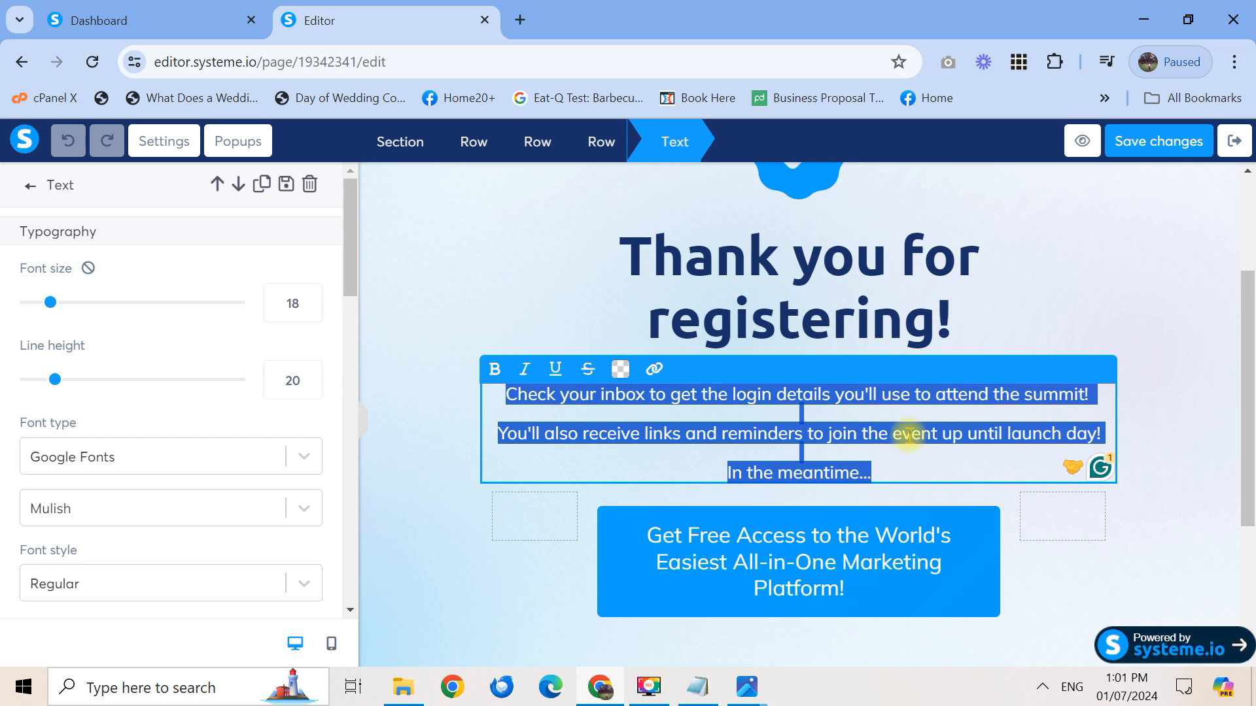
Rewrite the thank-you text as a payment instruction ending 'send your payment to this GCASH Deatils:', then start a new line
type("For paymen")
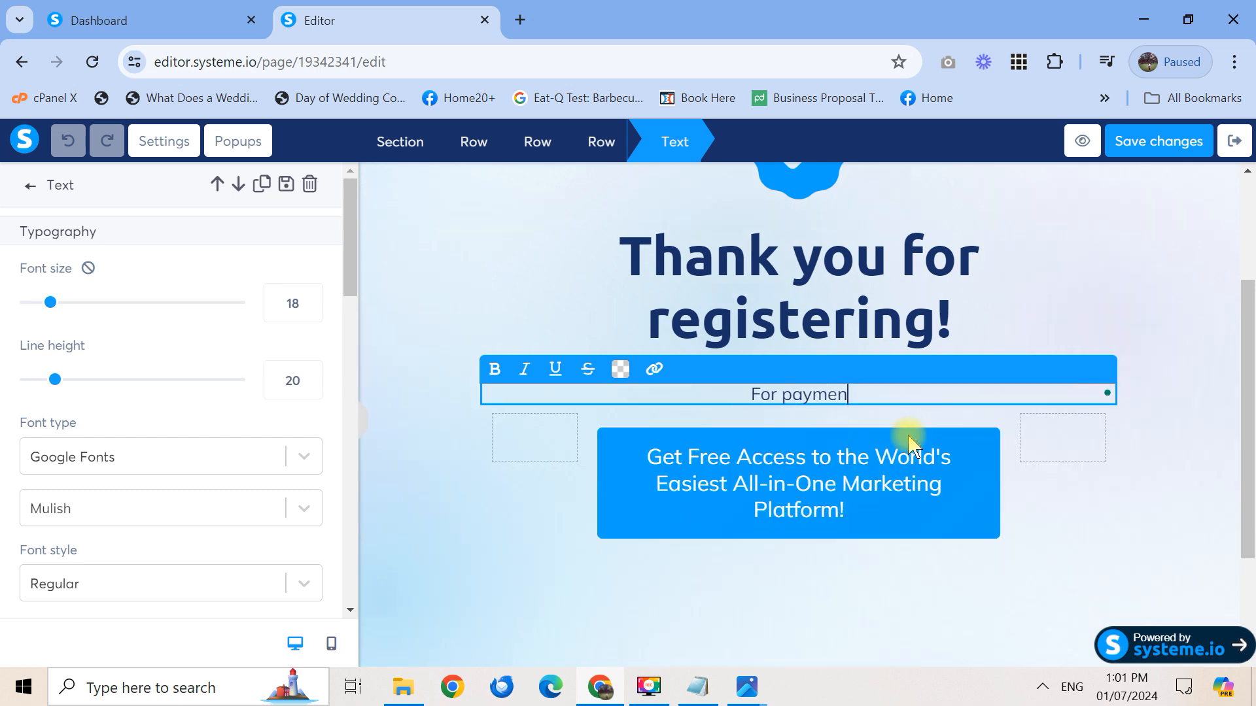
type("t, you may se")
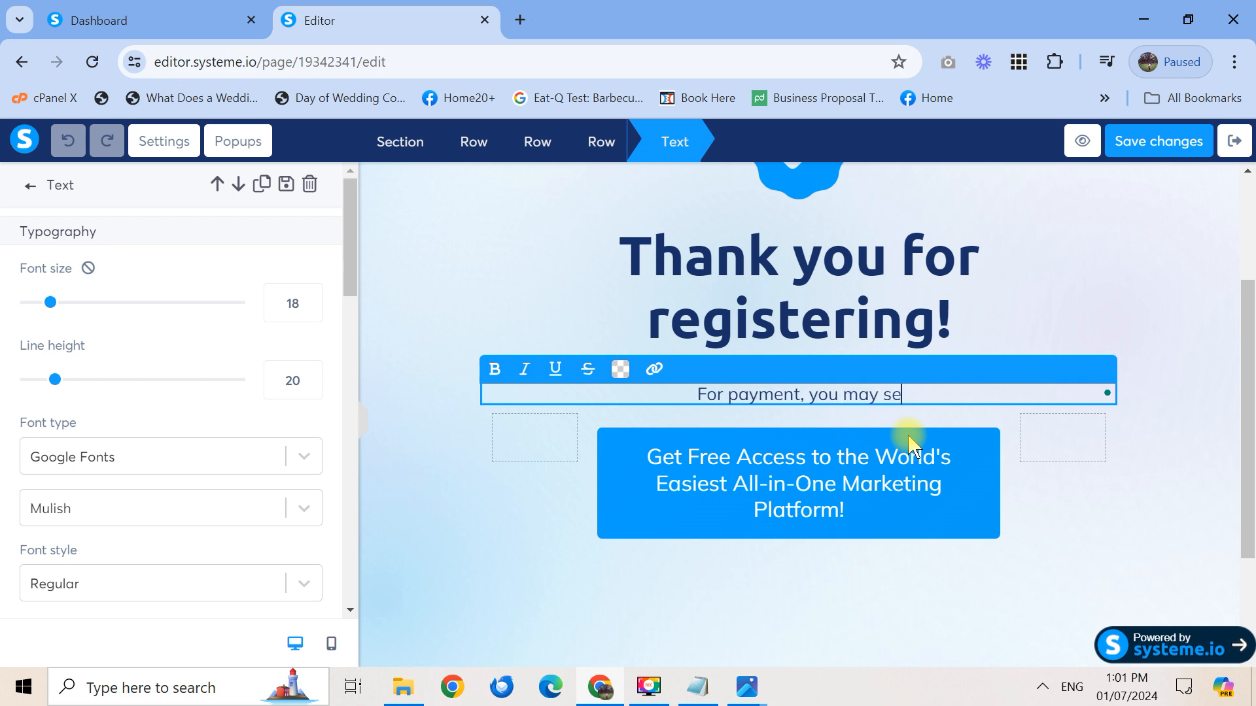
type("nd your")
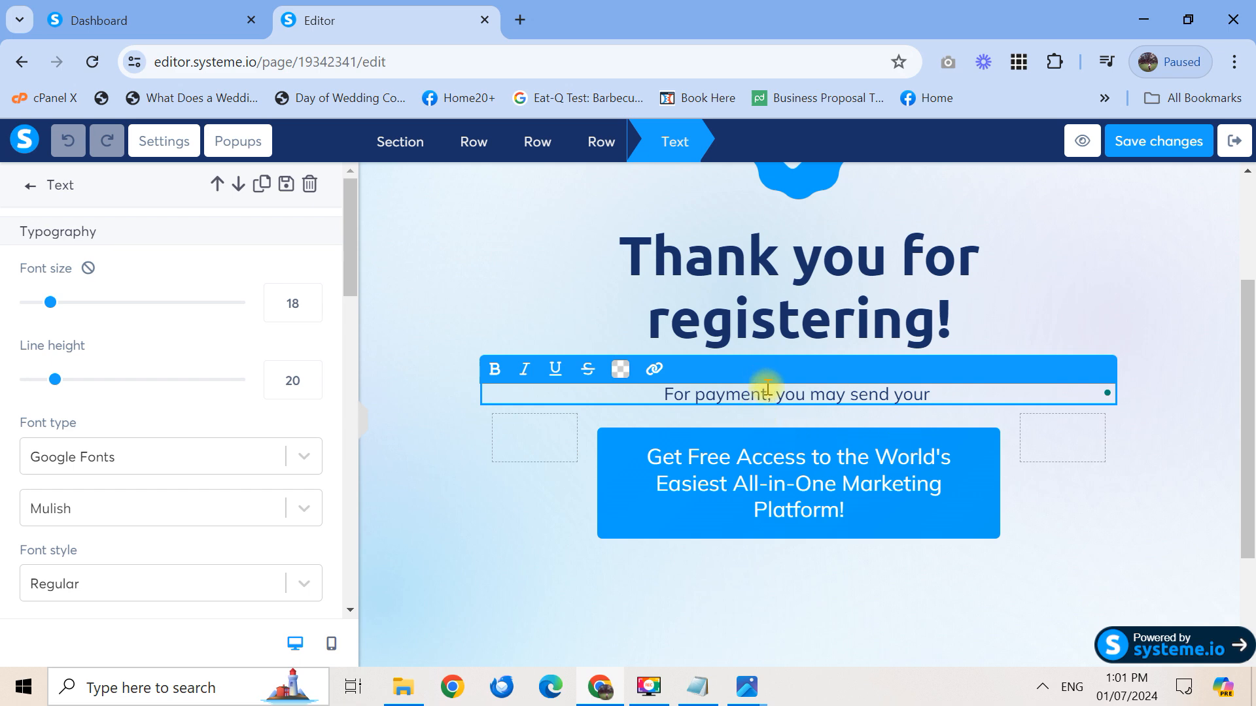
left_click_drag(766, 394, 695, 396)
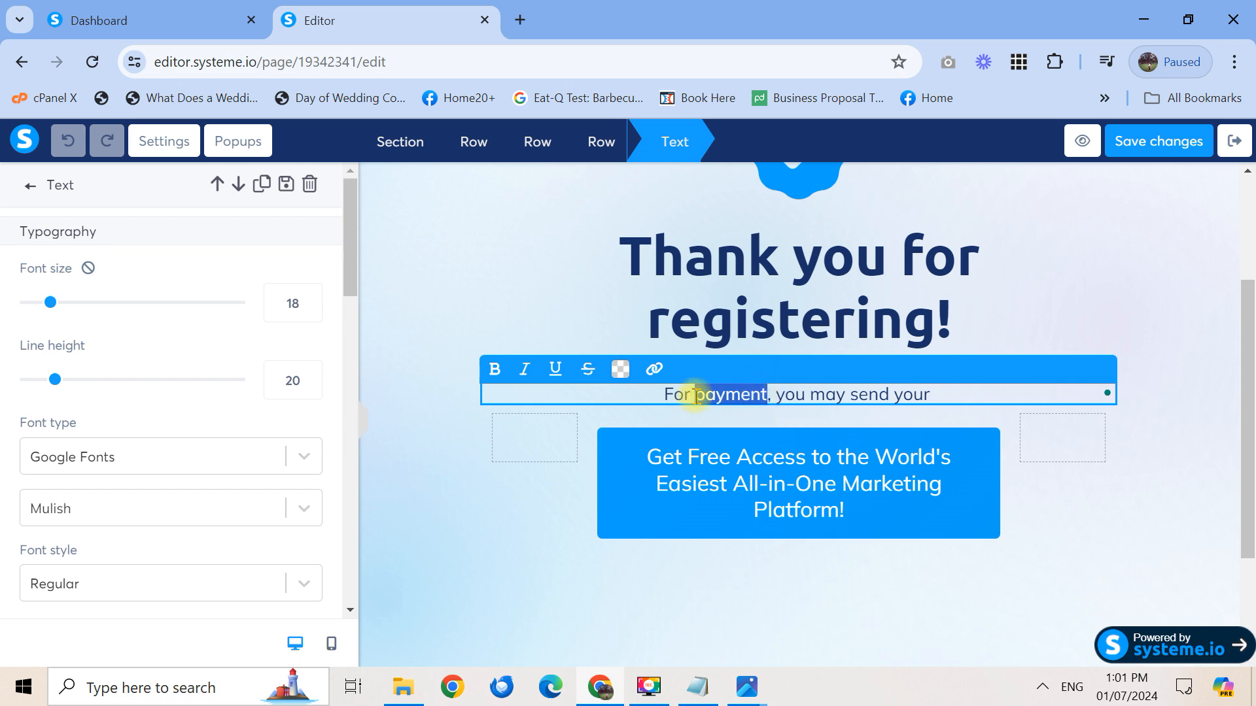
type("us to proceed ")
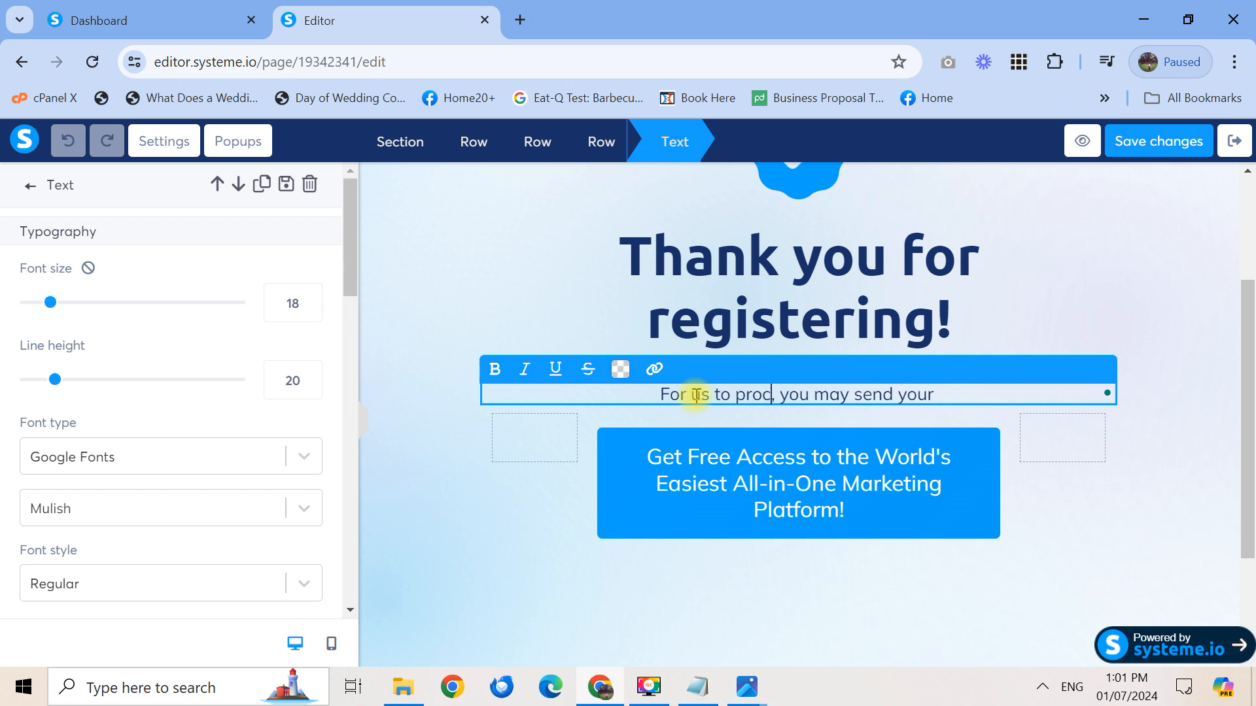
type("with your pu")
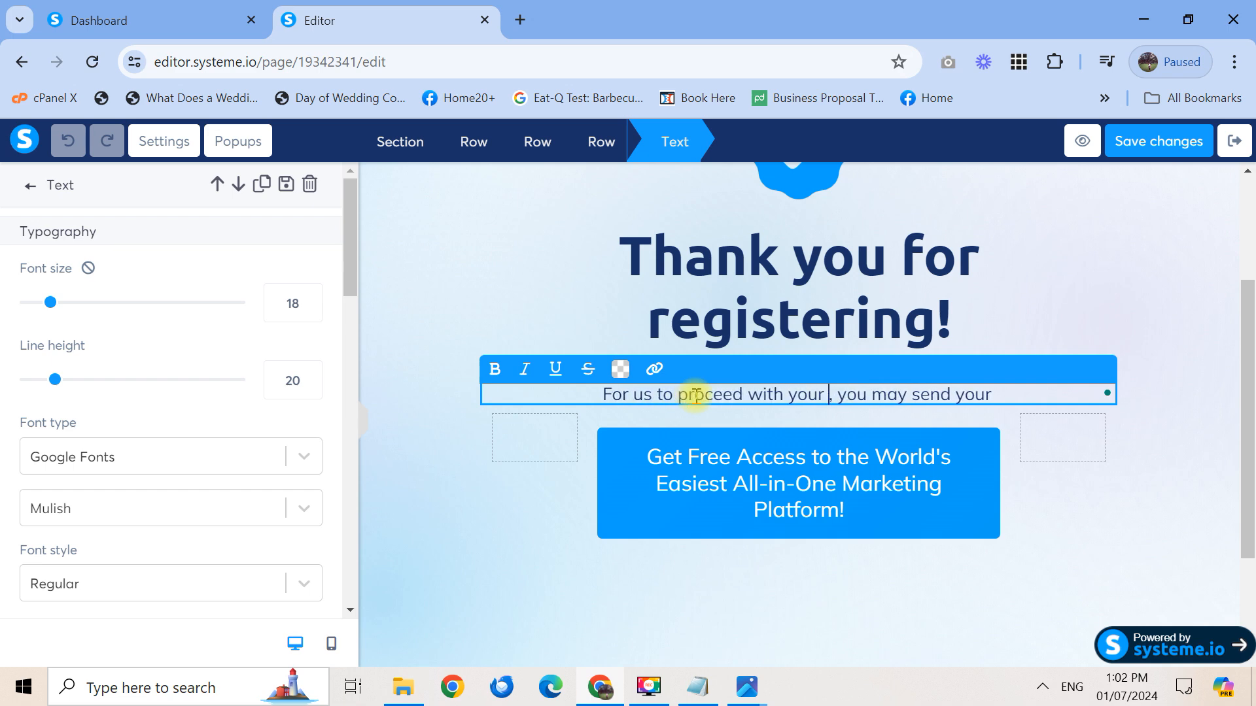
type("rchase")
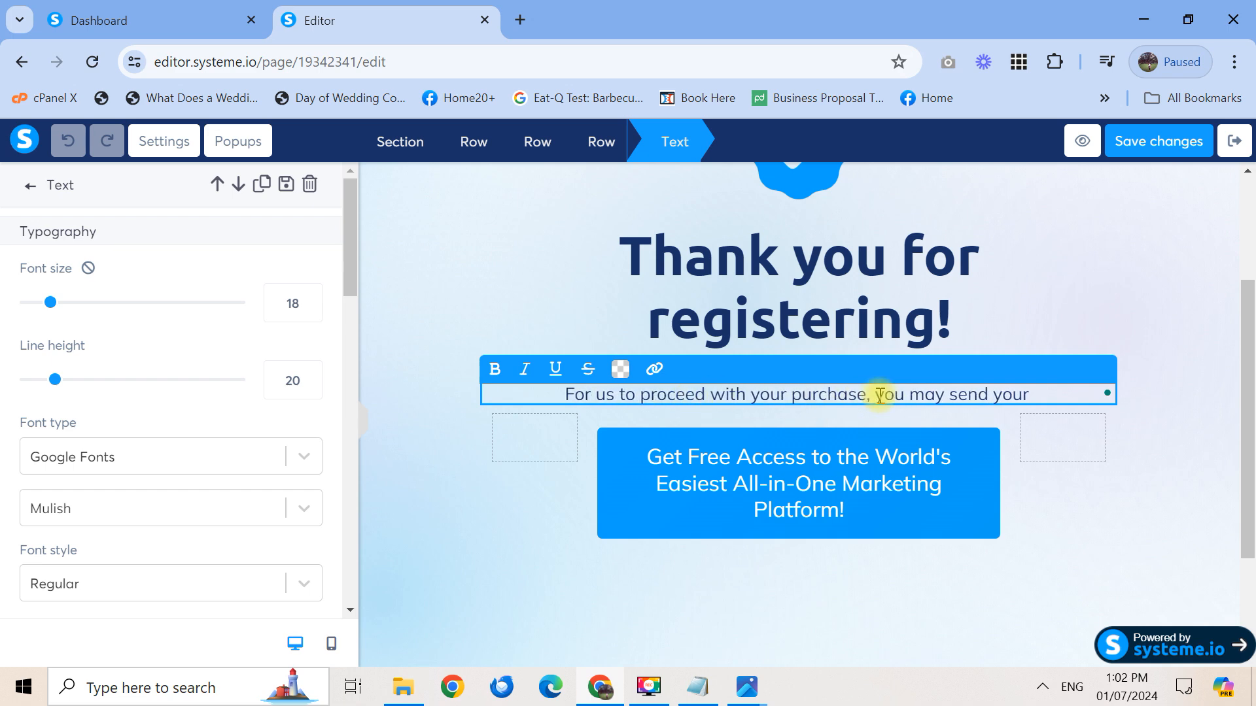
left_click(1040, 391)
type("pay")
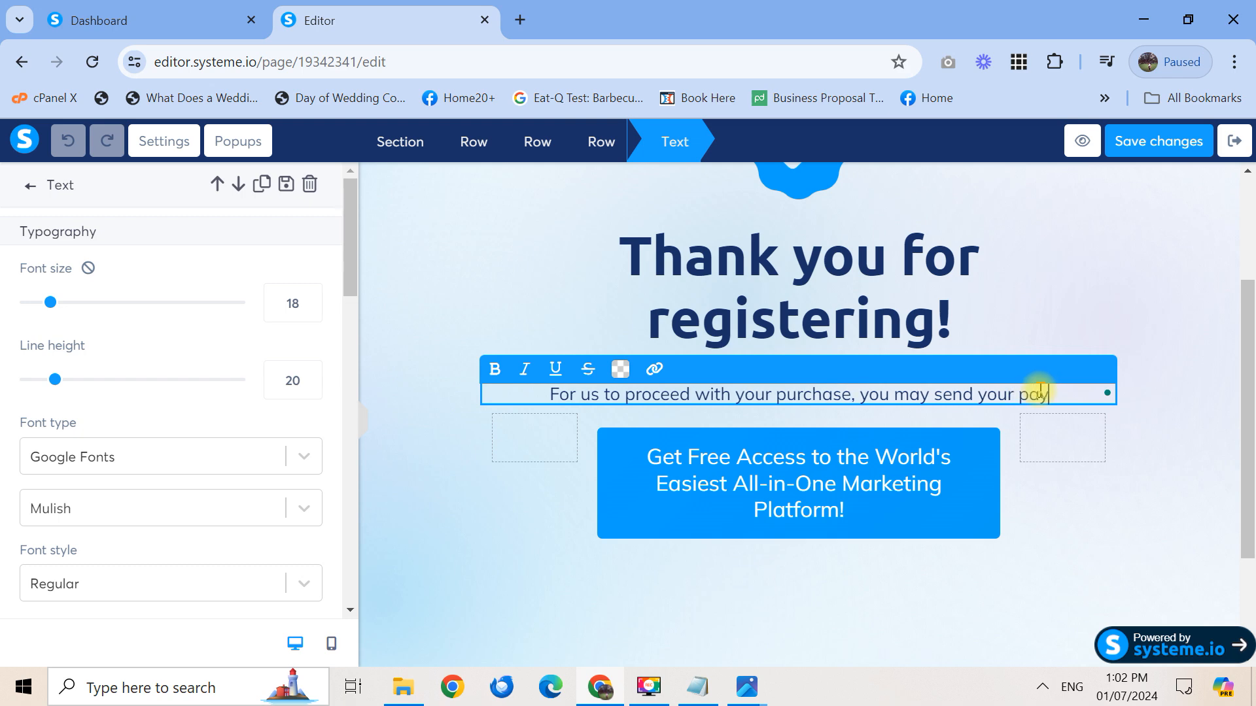
type("ment to this")
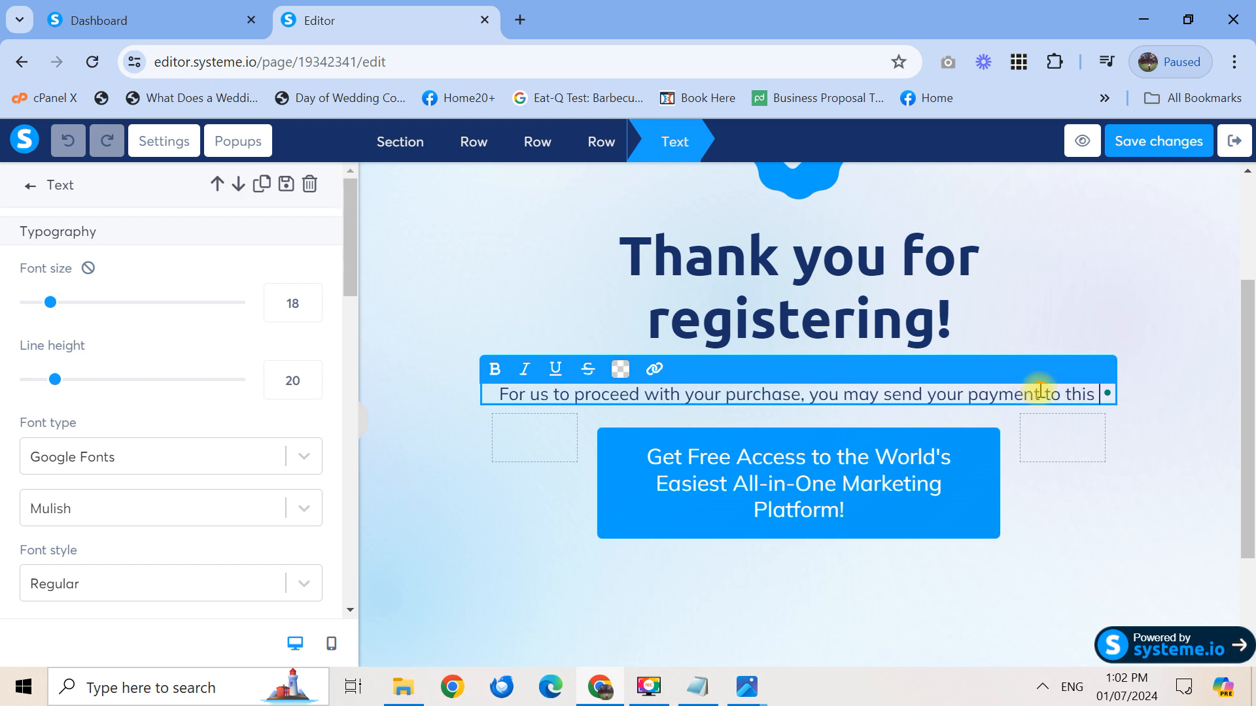
type(" GCASH DET")
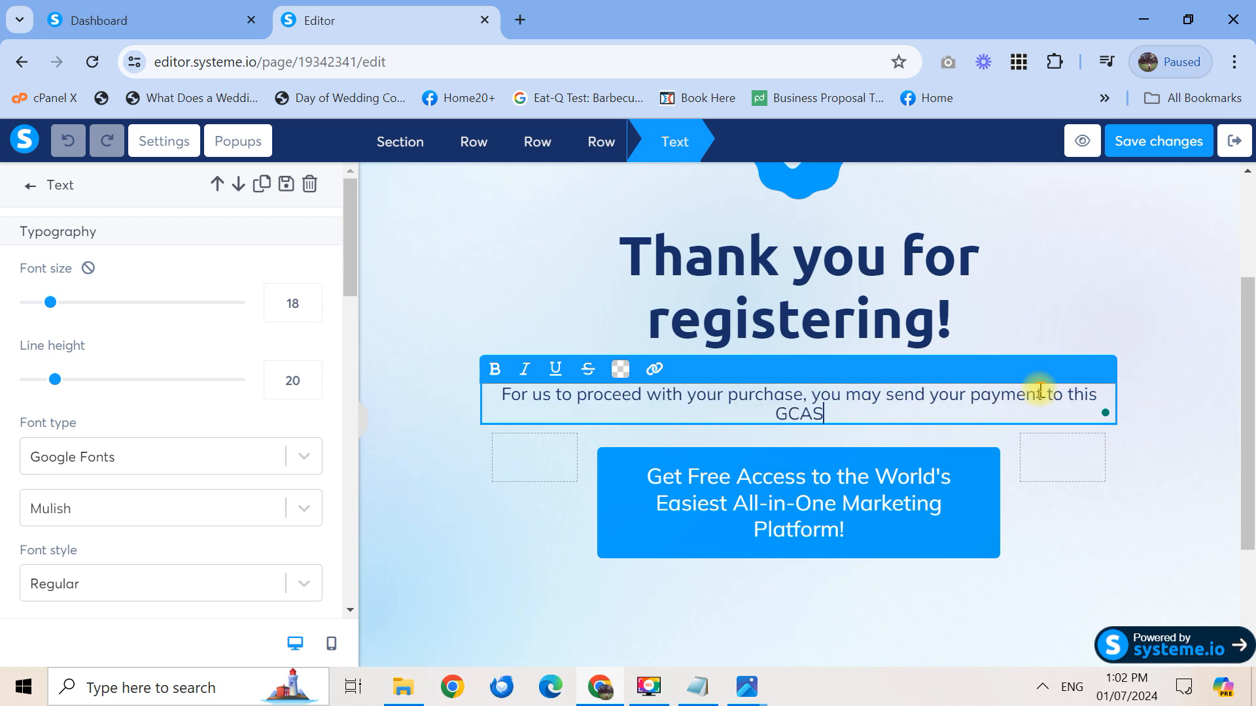
key("BackSpace")
key("BackSpace")
type("eatils:")
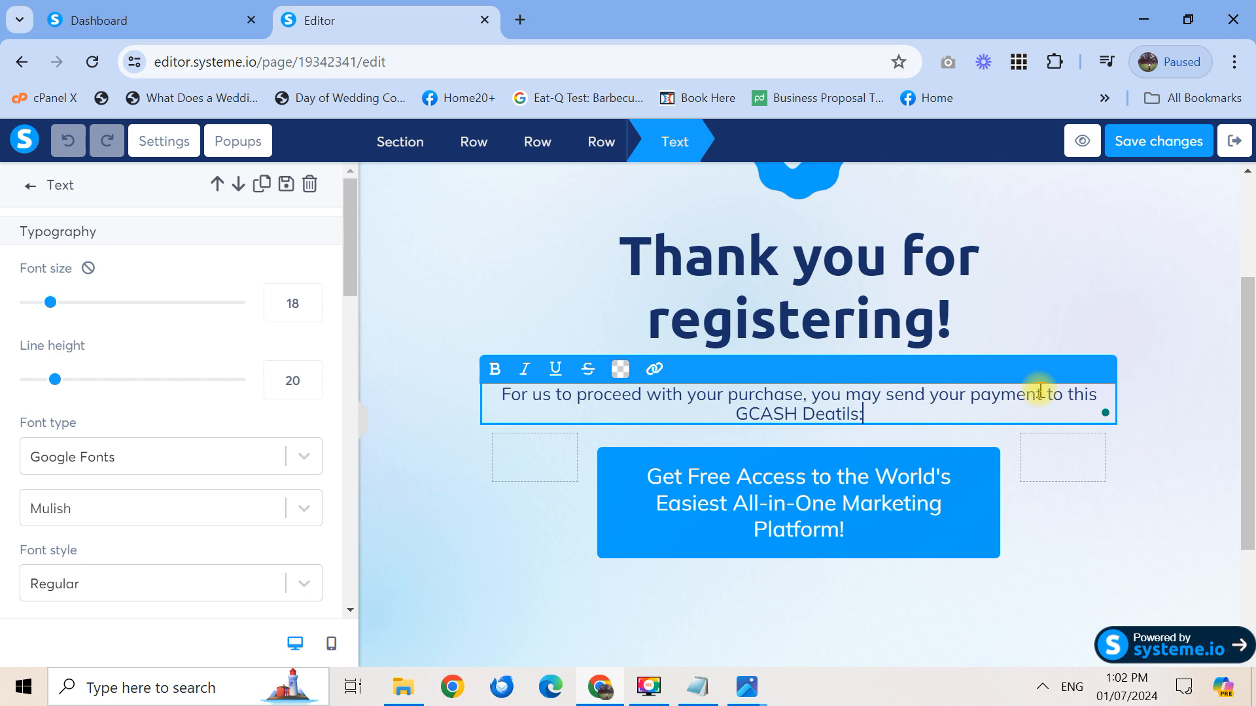
key("Return")
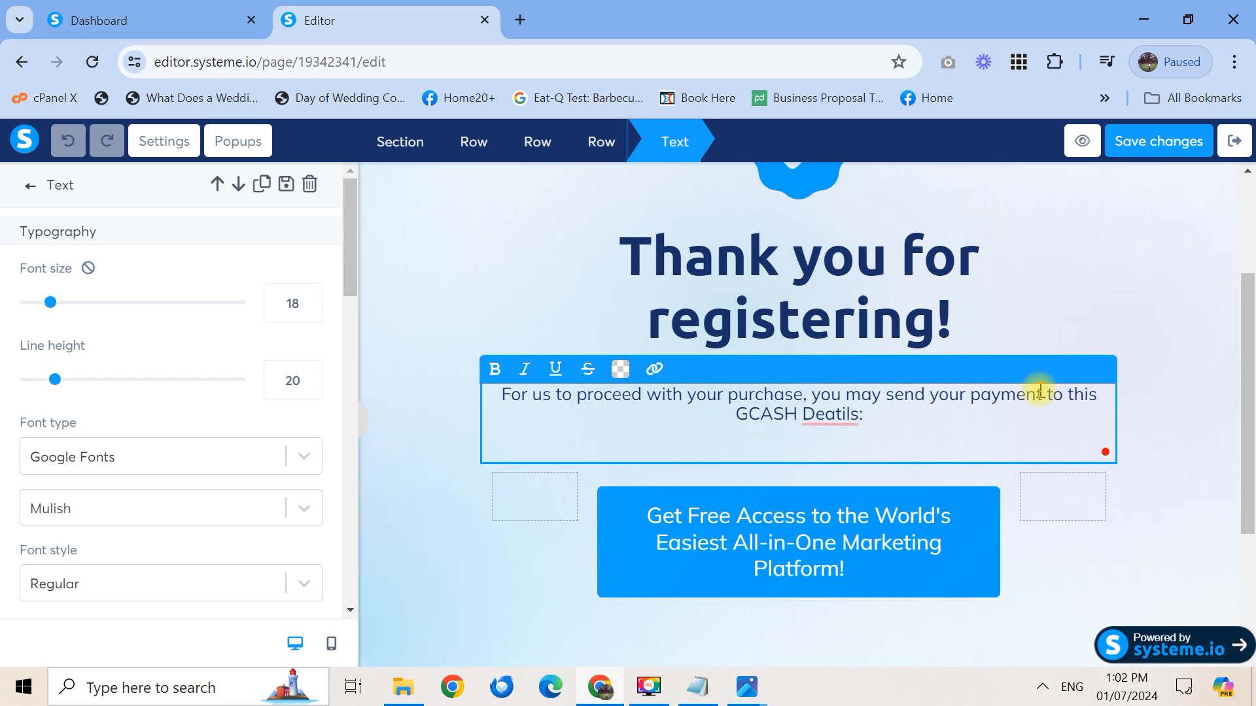
Add the GCASH recipient's name and mobile number on separate lines
type("Bianca ELaine")
key("BackSpace")
key("BackSpace")
key("BackSpace")
key("BackSpace")
key("BackSpace")
key("BackSpace")
type("laine")
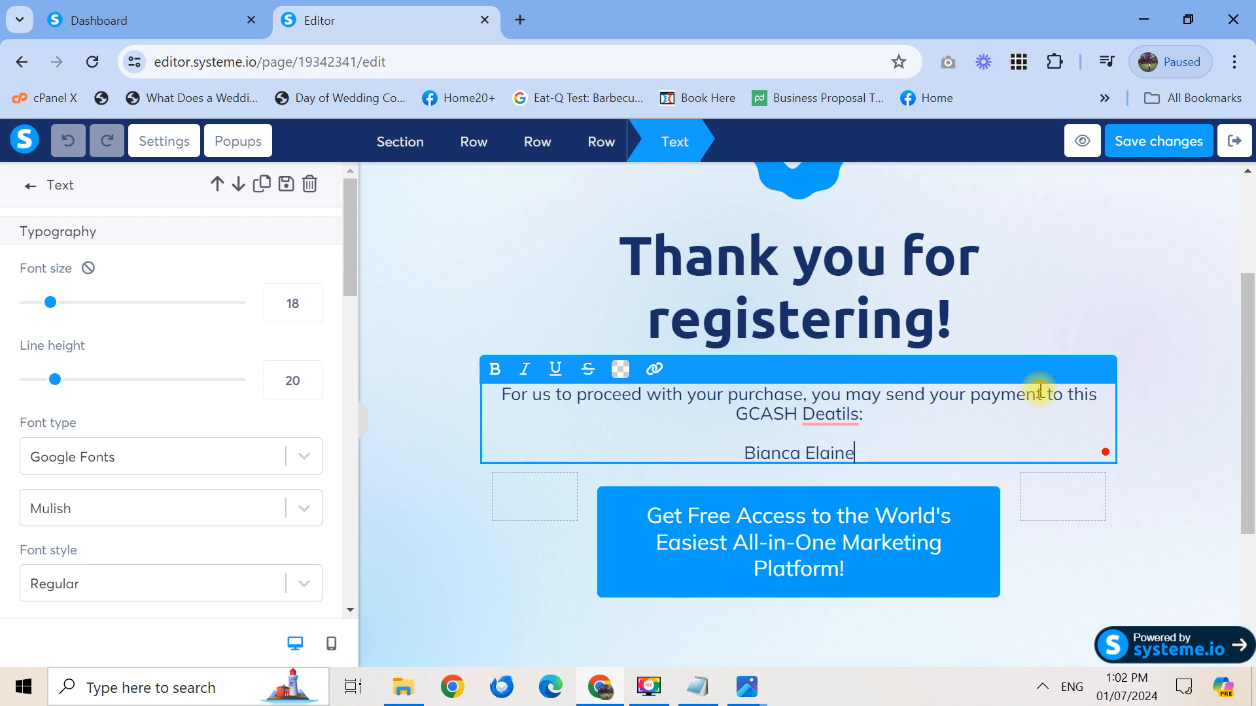
type(" N.")
key("Return")
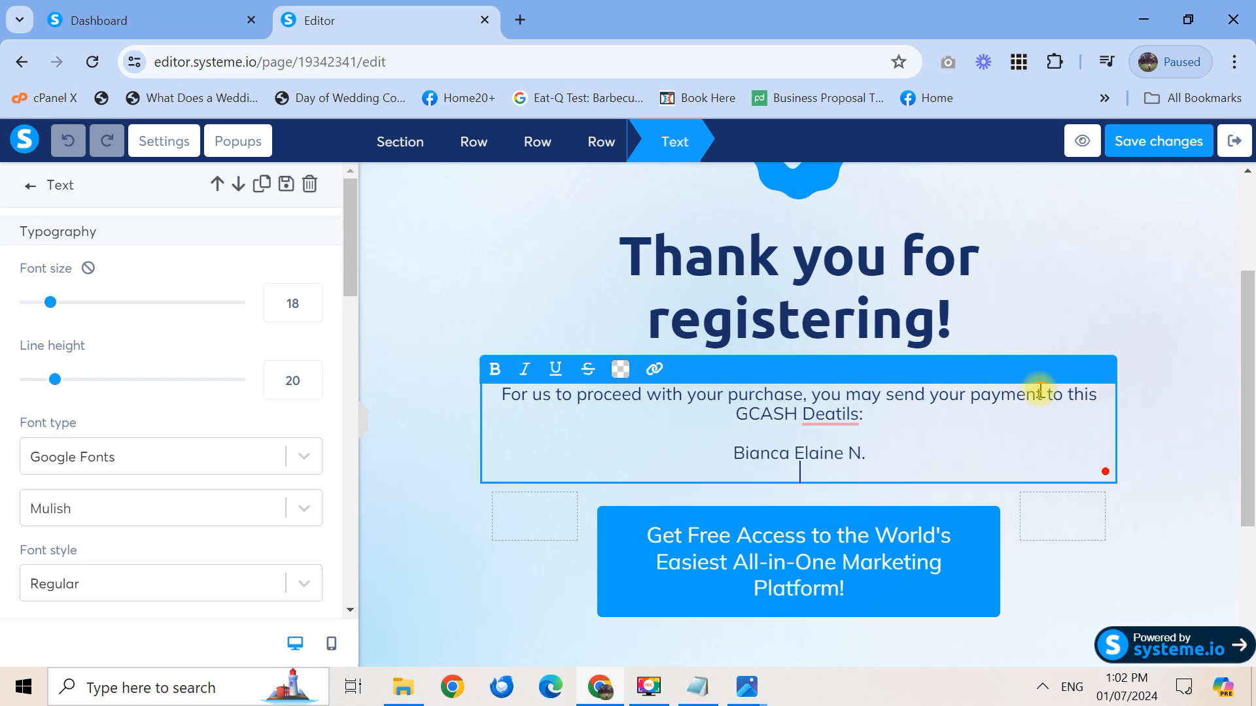
key("Return")
key("Return")
Add the ***IMPORTANT note asking buyers to email proof of payment or message via Instagram
type("Ond")
key("BackSpace")
key("BackSpace")
key("BackSpace")
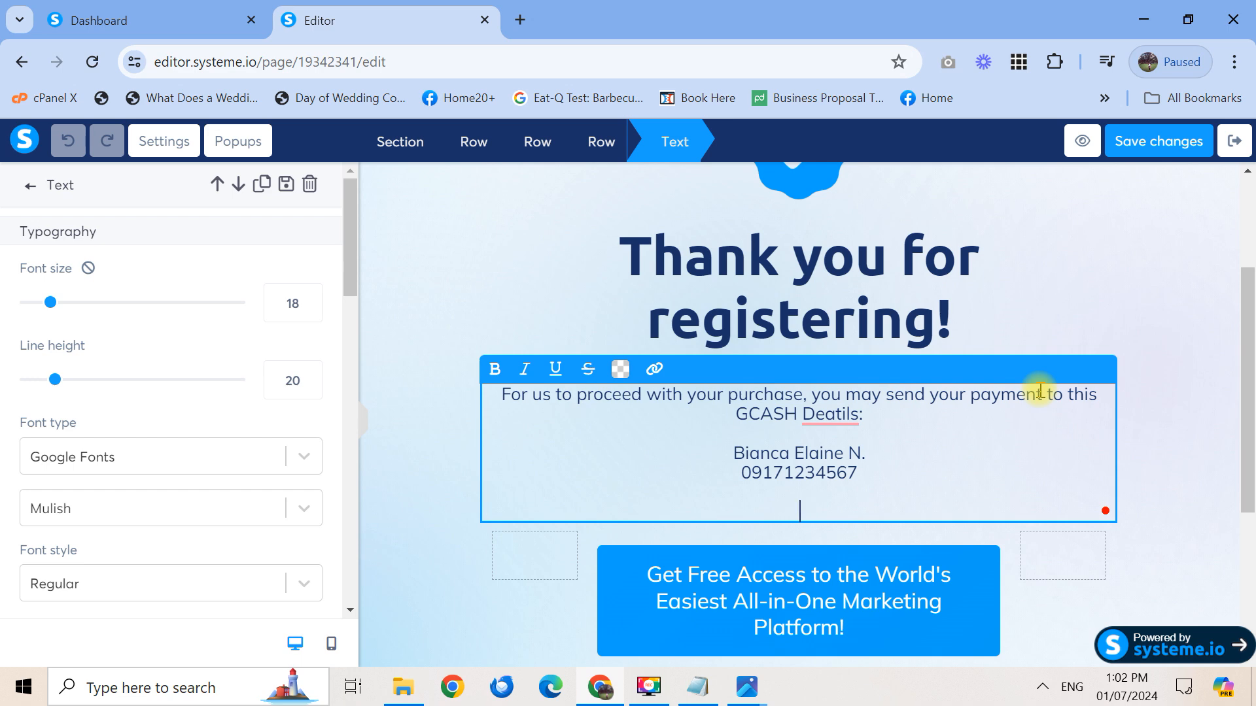
type("***IMPORTANT")
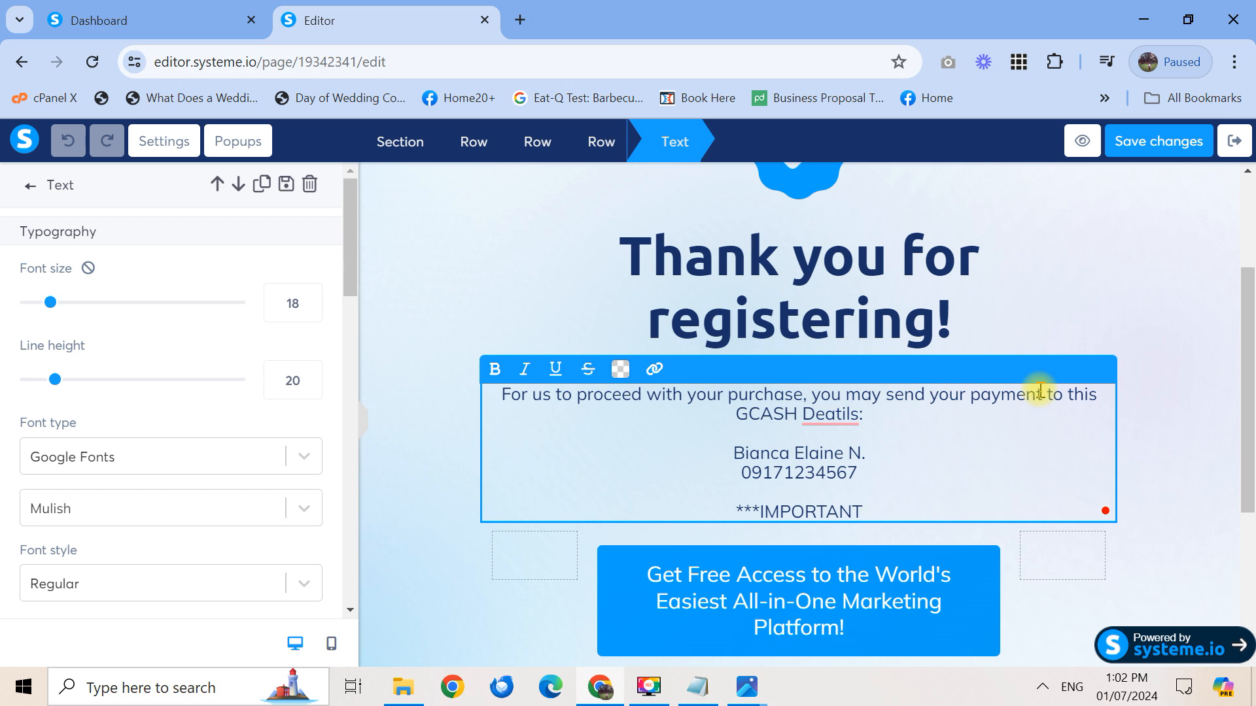
type(": Once payment is made, please send your proof of payment to my ")
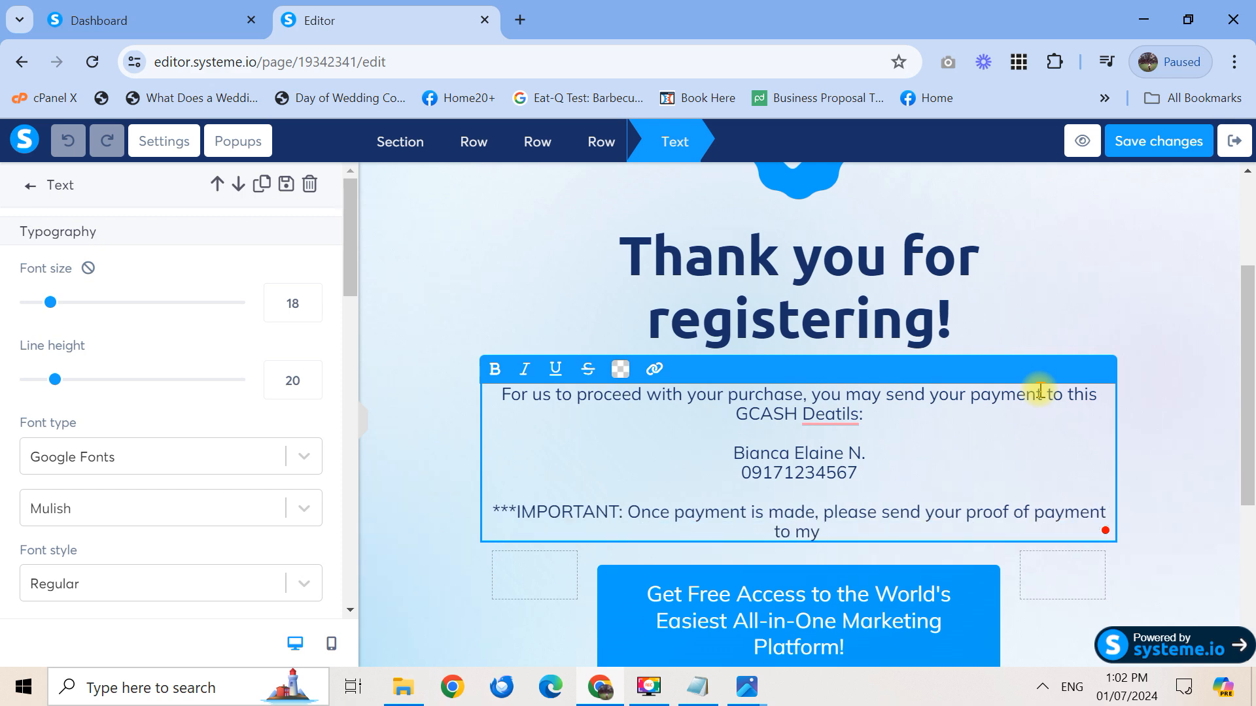
type("emailaddr")
key("BackSpace")
key("BackSpace")
key("BackSpace")
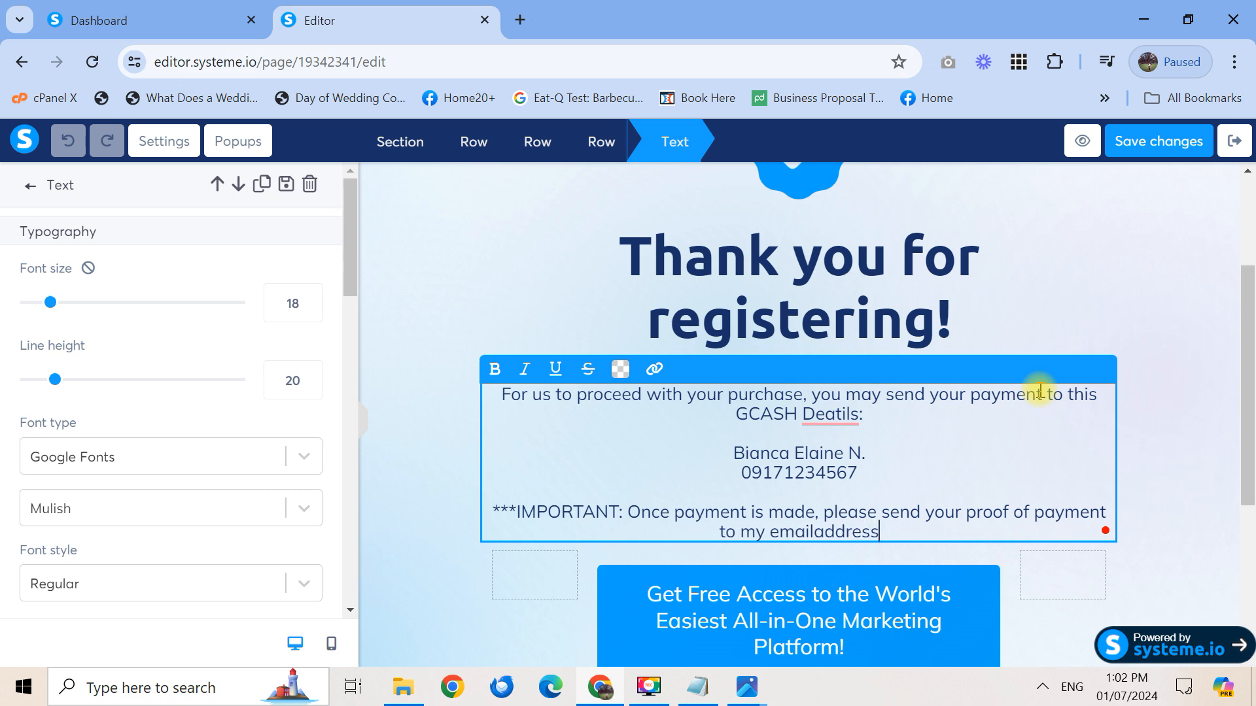
key("BackSpace")
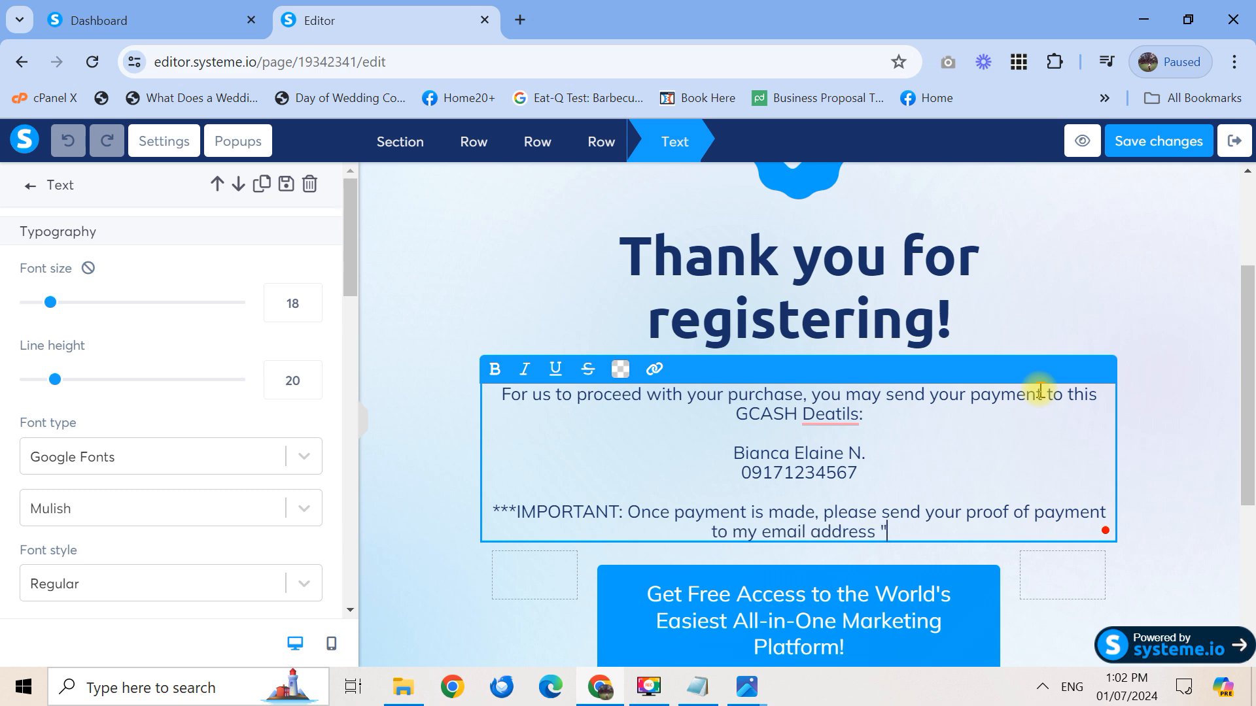
type("@g")
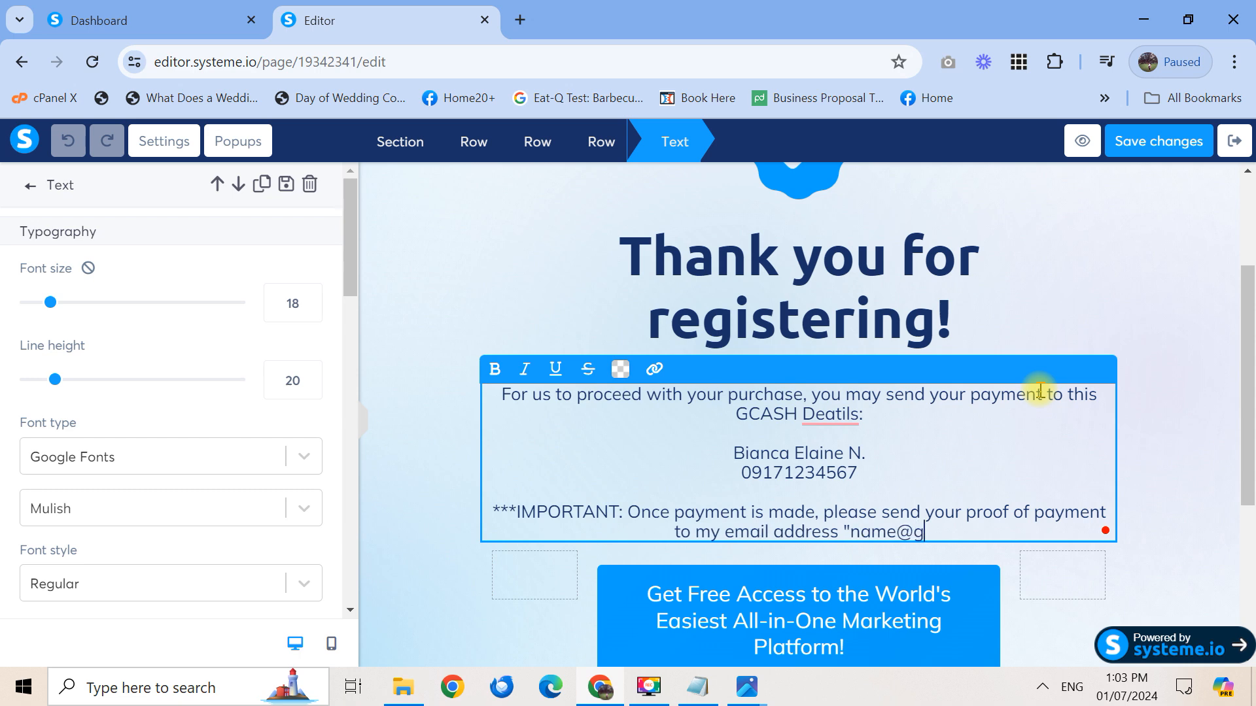
type("mail.com\"")
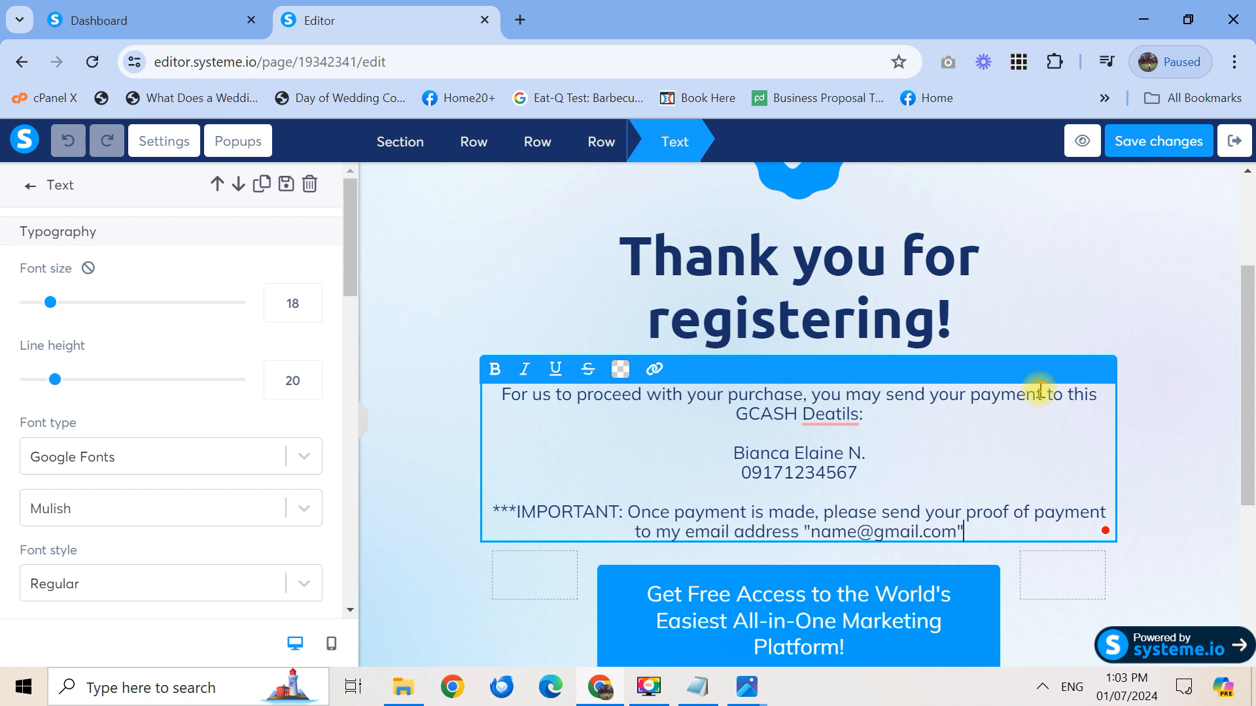
type(" O")
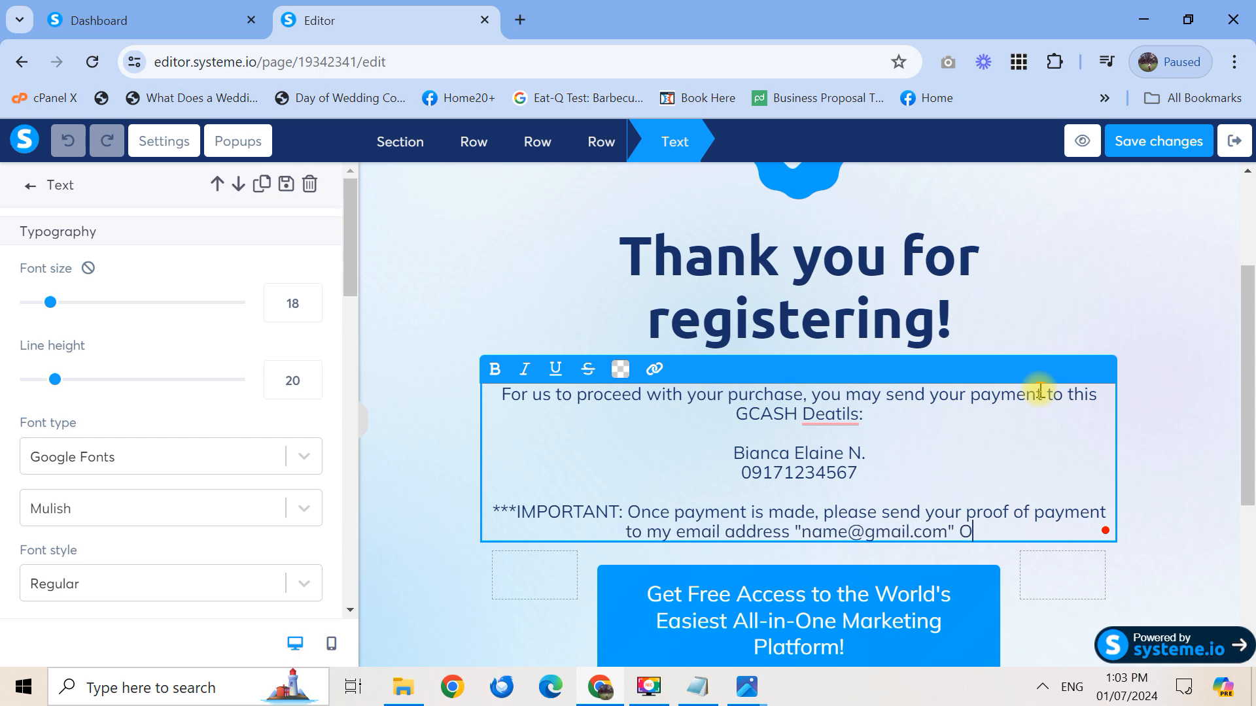
type("R click th")
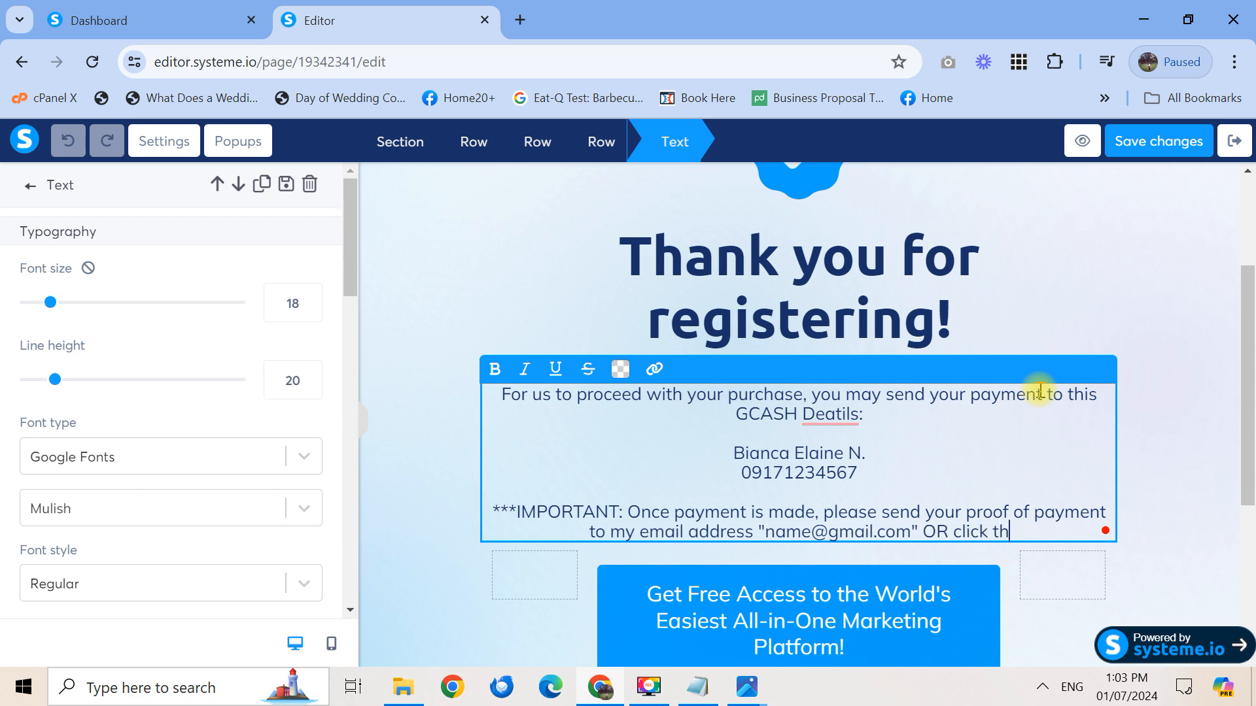
type("e button belo")
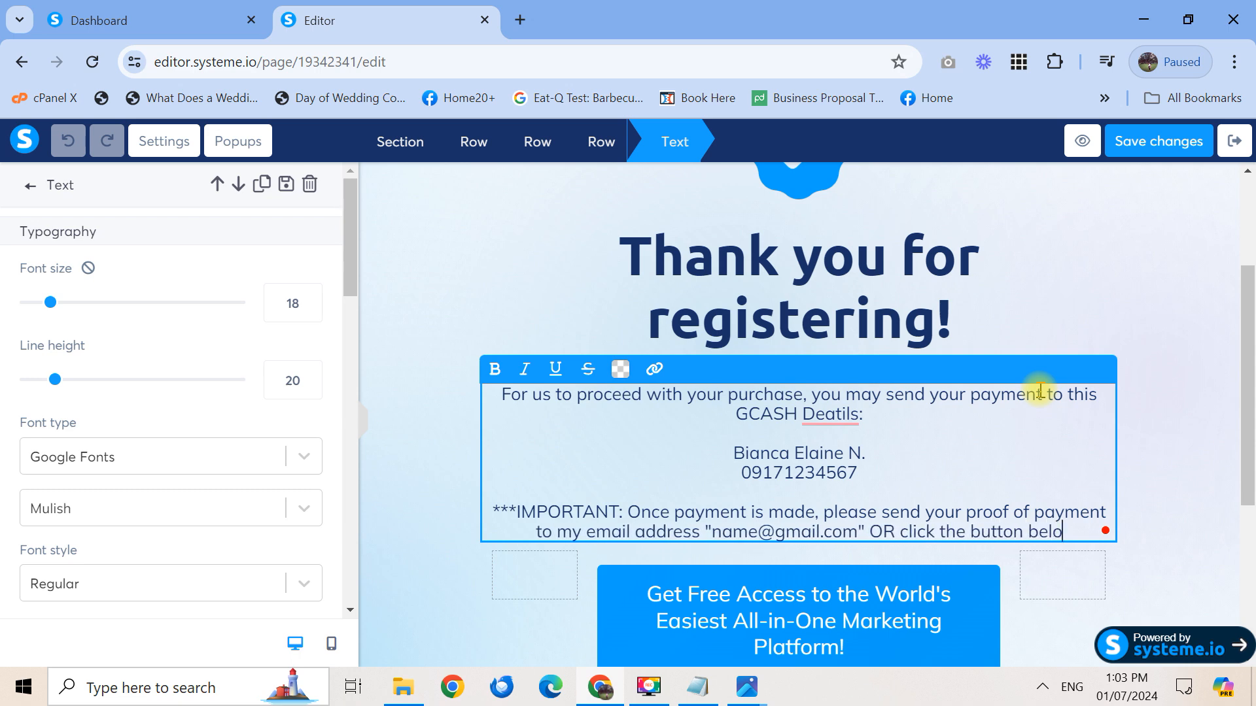
type("w to be redirected to my Insta")
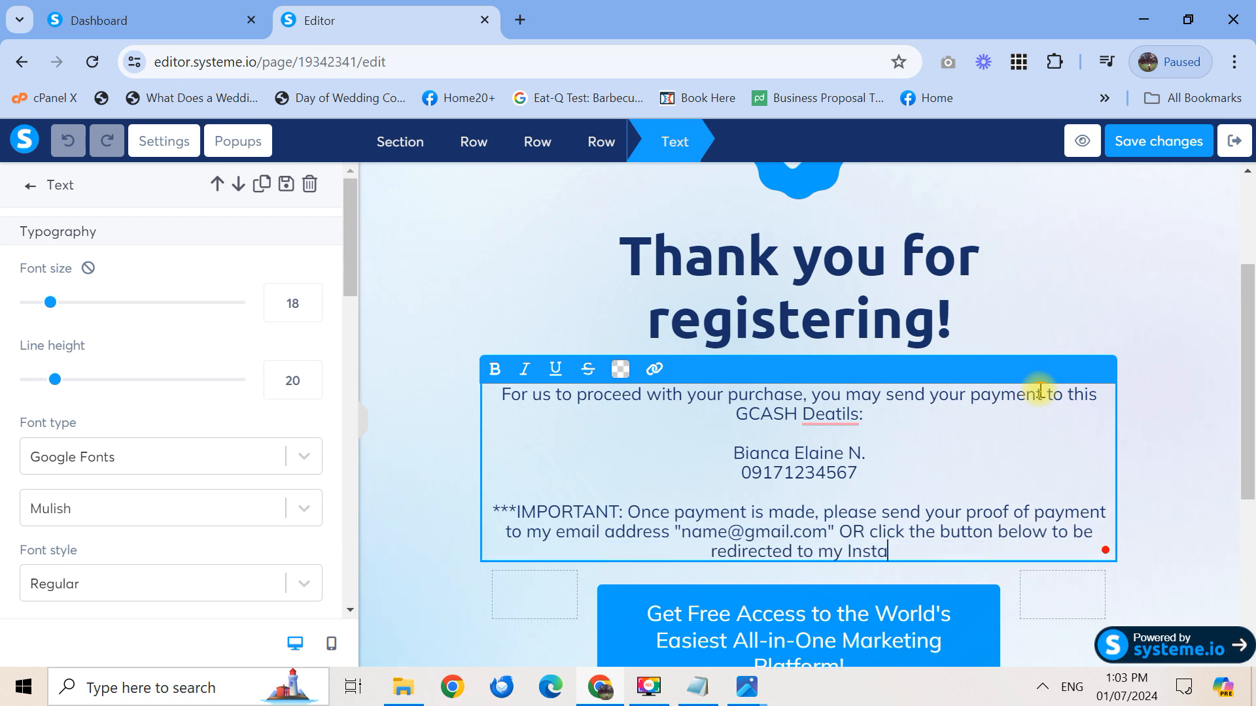
type("gram and send me a message ")
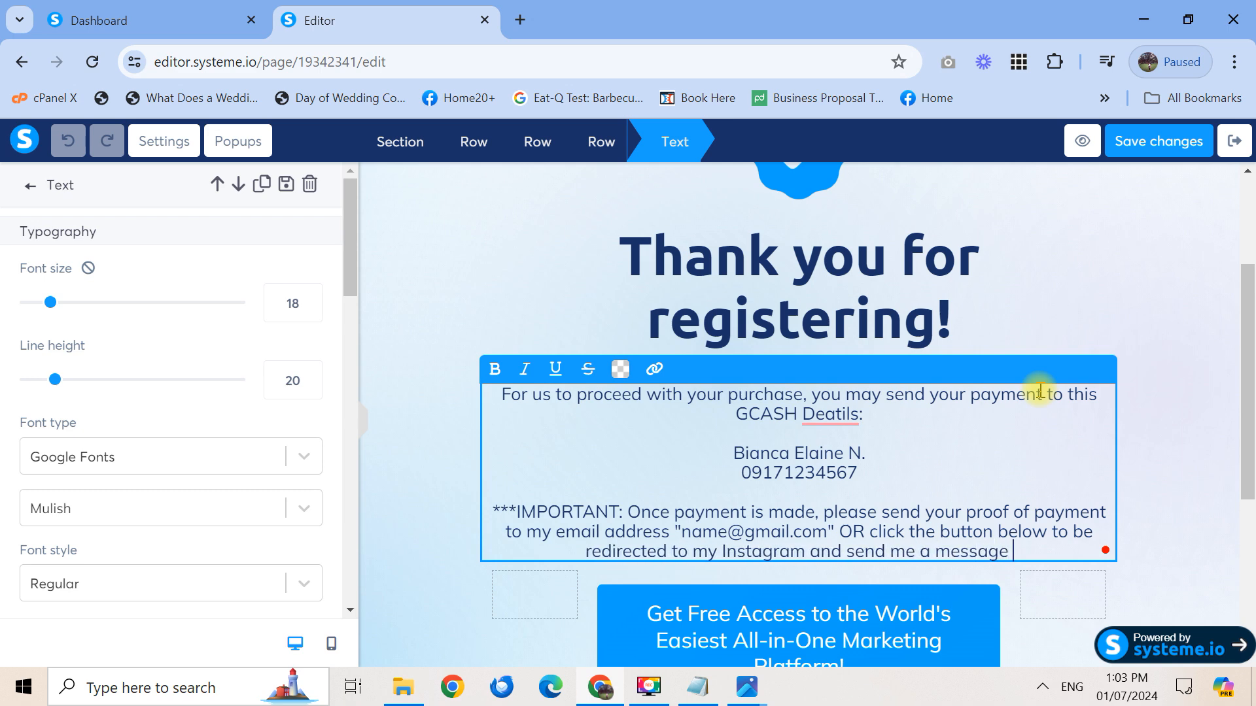
type("w")
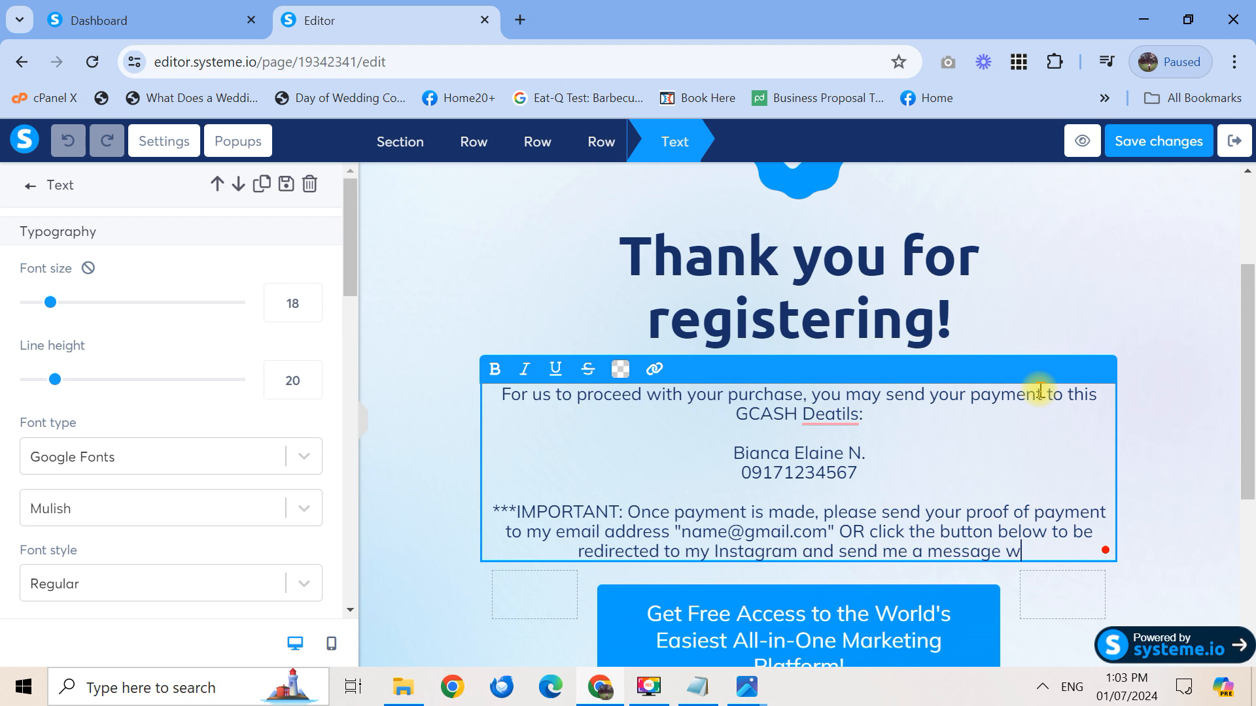
type("ith your proof ")
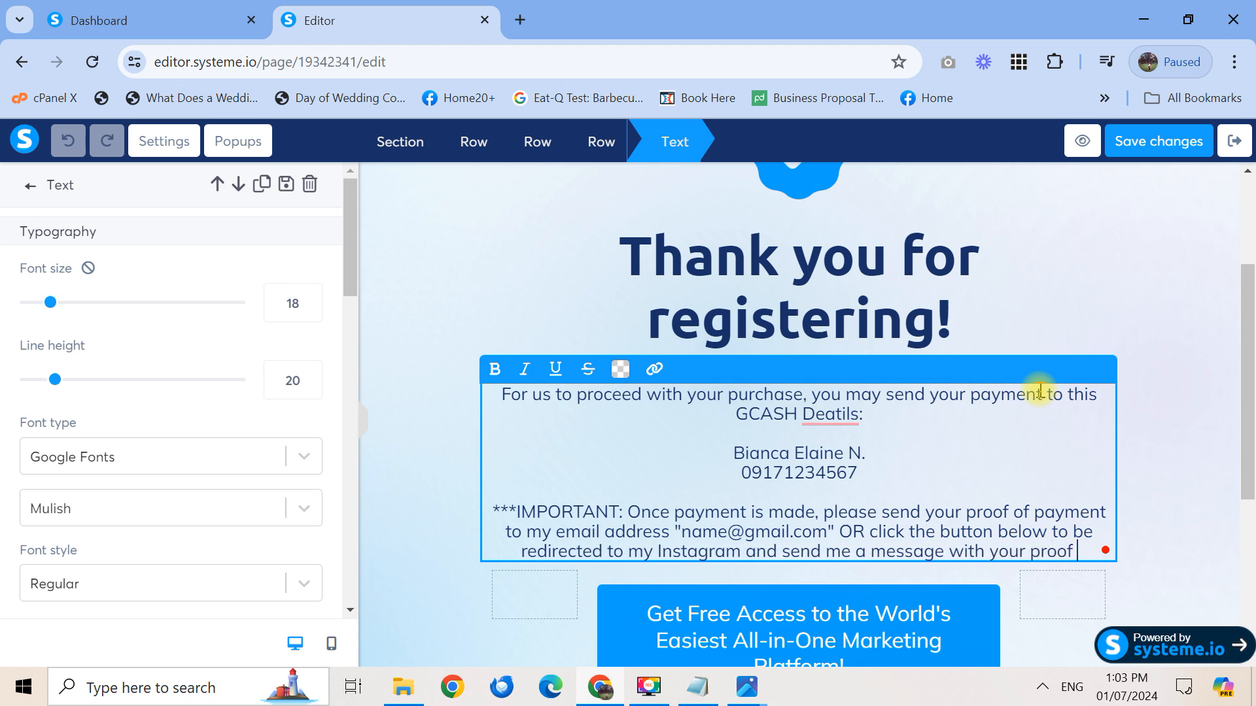
type("of payment.")
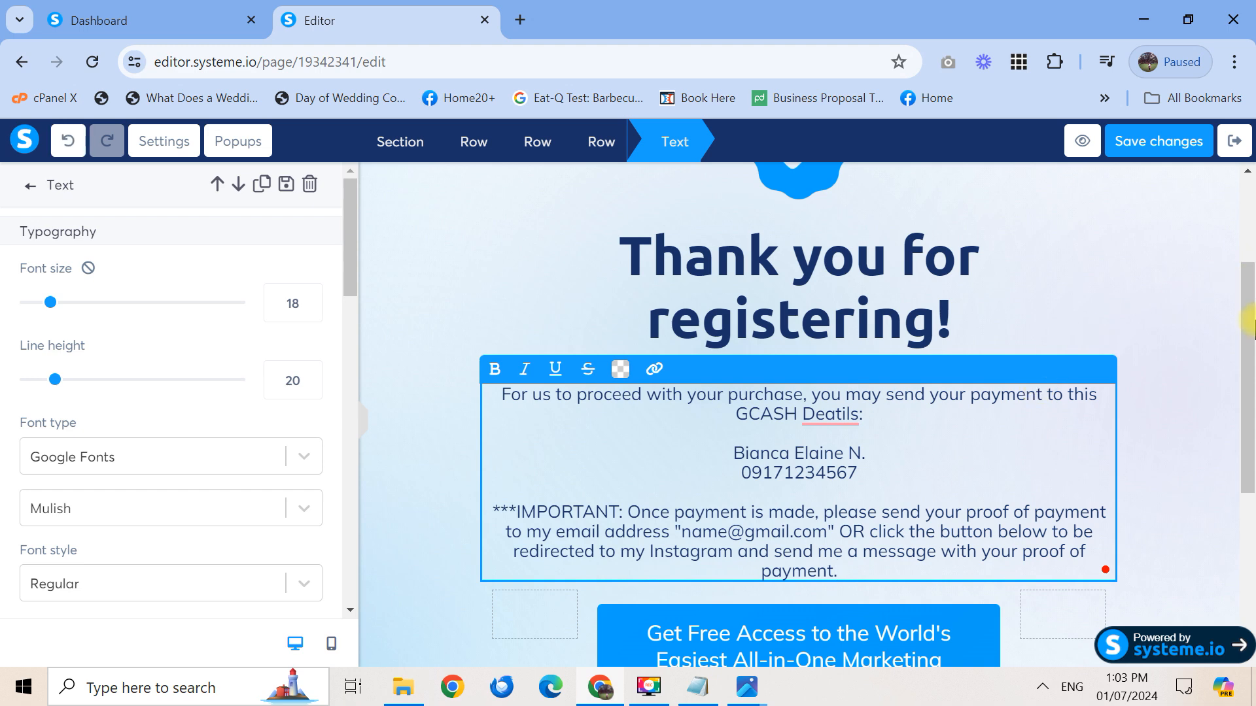
Bold the payee's name and number lines in the payment text
left_click_drag(1250, 342, 1250, 368)
left_click(862, 401)
left_click_drag(870, 358, 859, 358)
left_click_drag(859, 416, 715, 395)
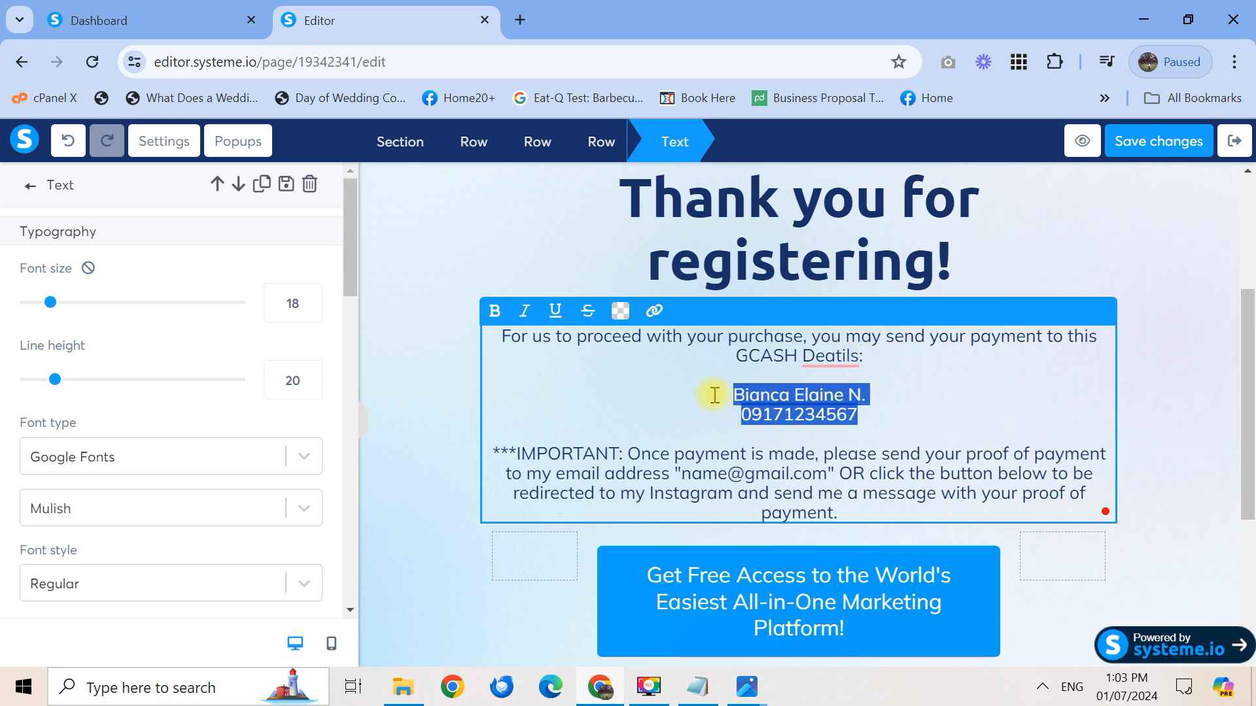
key("ctrl+b")
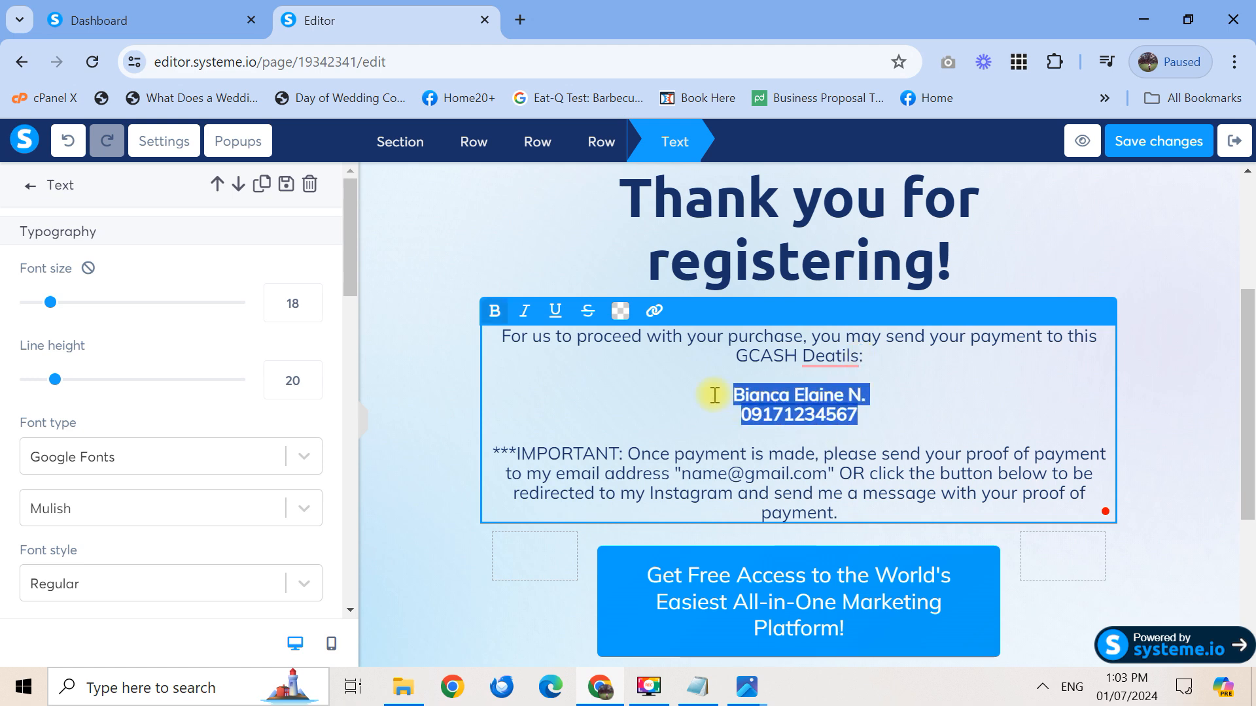
left_click(905, 403)
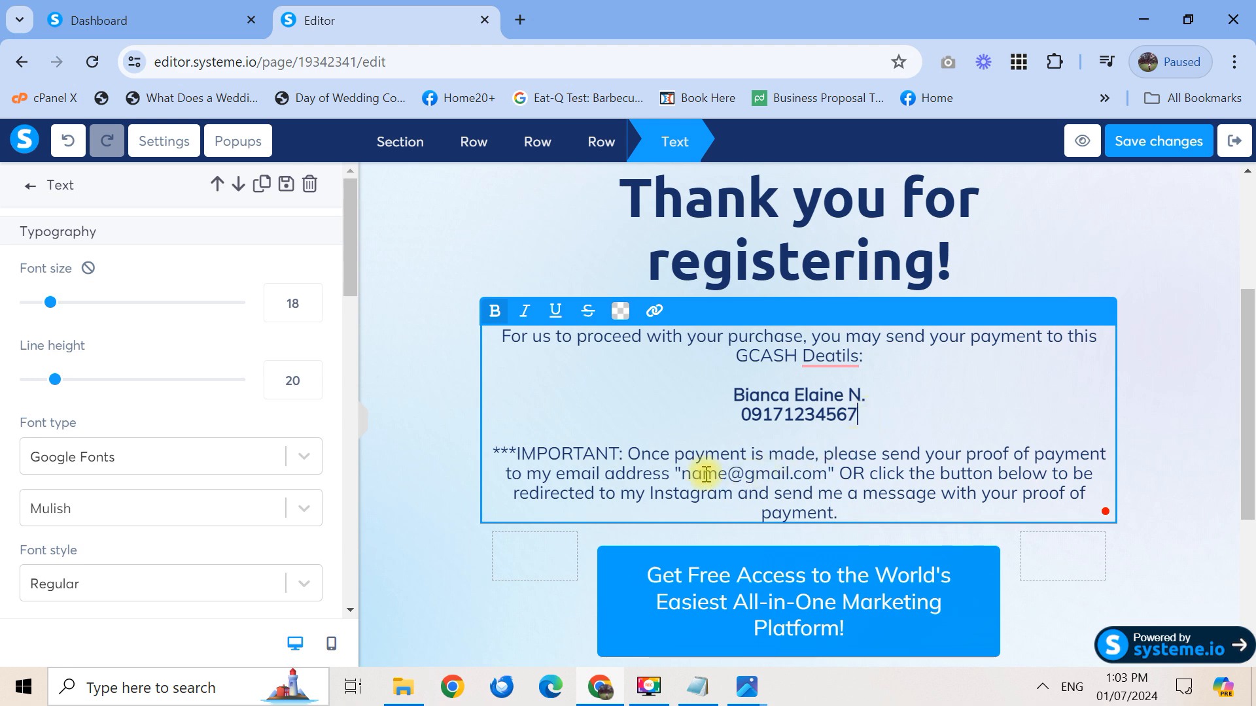
Bold the e-mail address, then insert the quoted Instagram handle after 'Instagram' and bold it
left_click_drag(683, 474, 824, 476)
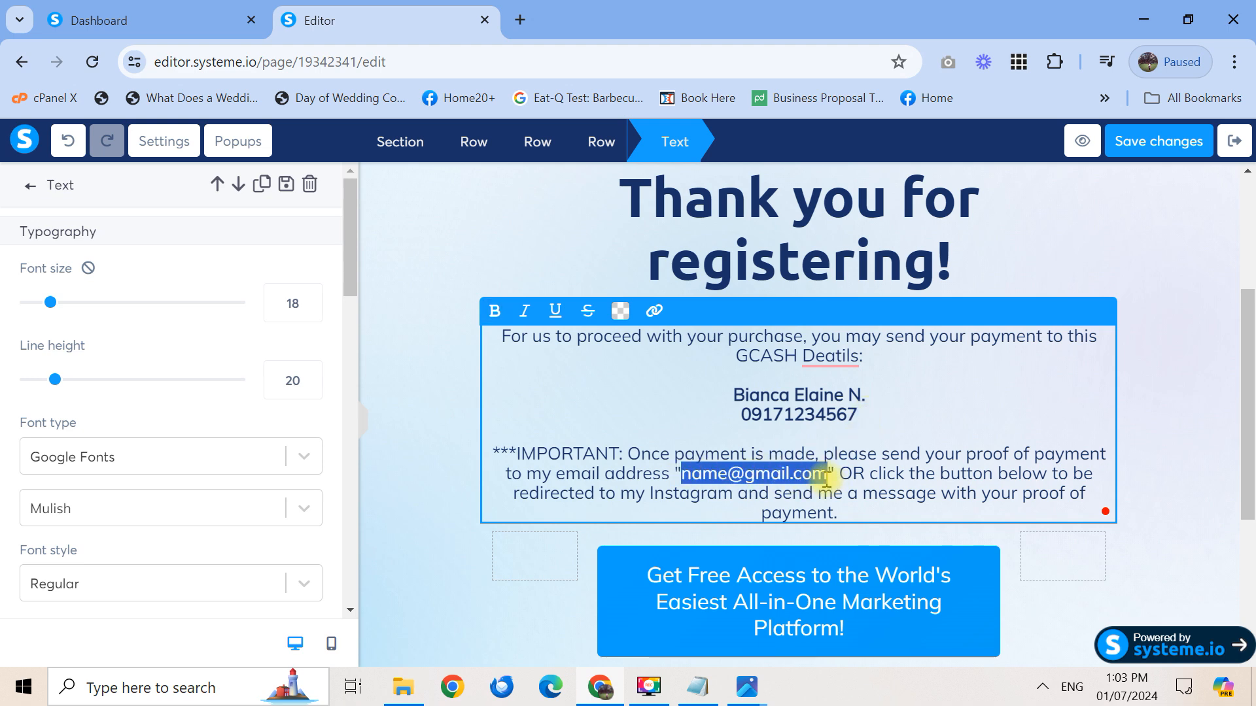
left_click(915, 493)
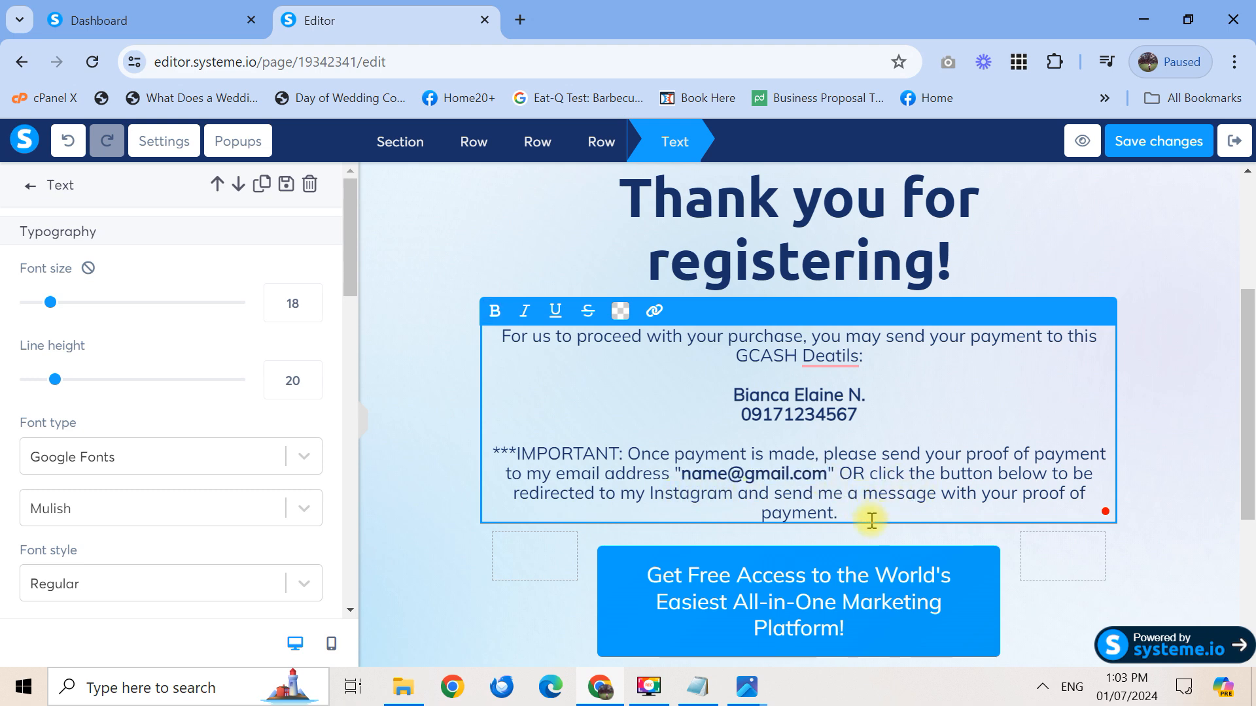
left_click(736, 492)
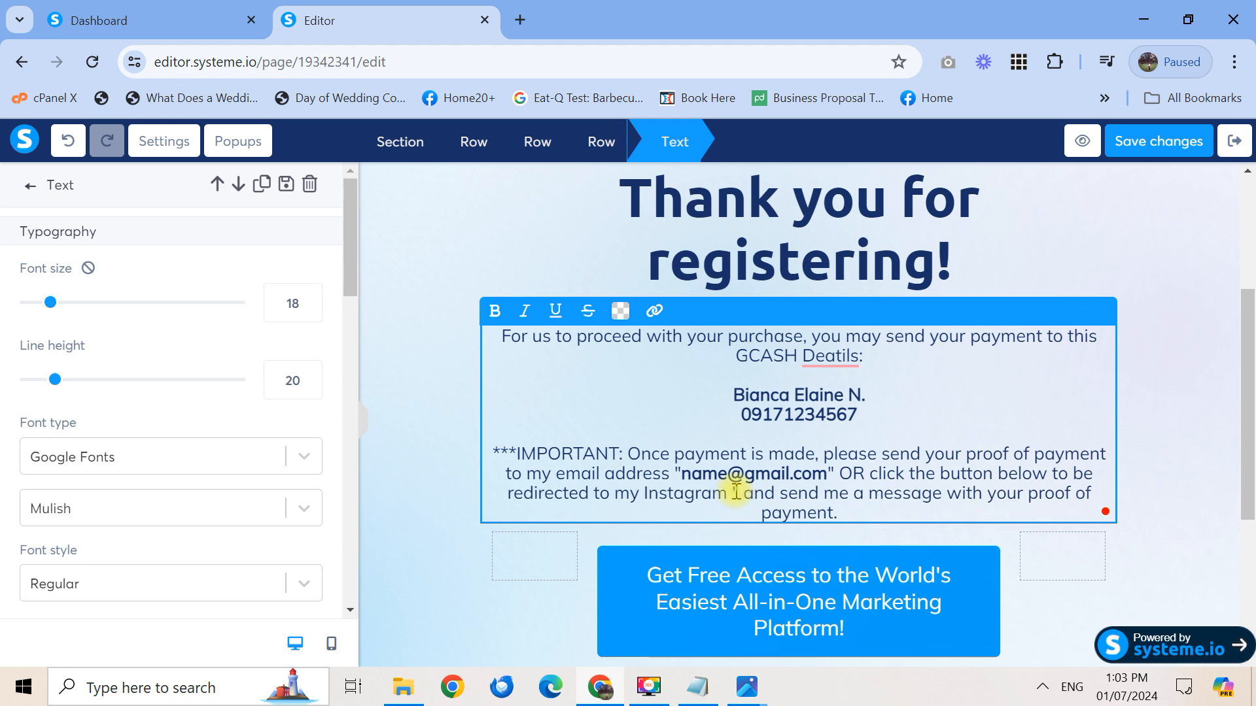
type("\"@learnwithbern ")
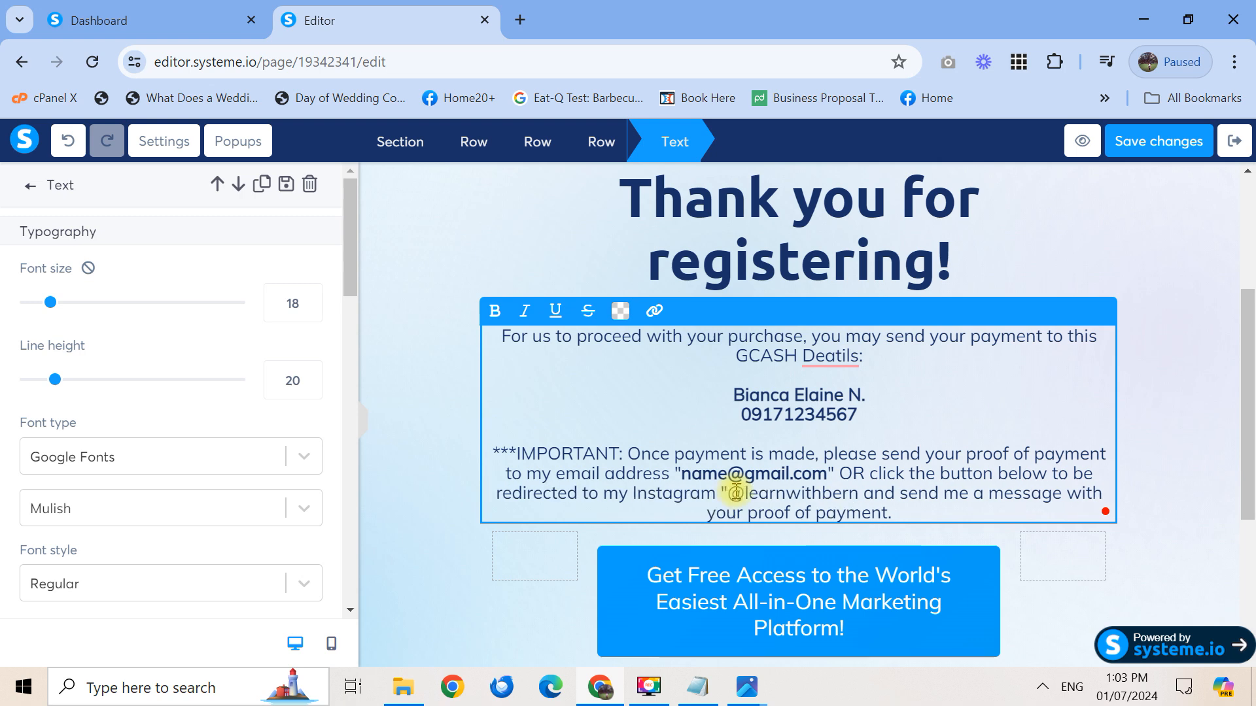
type("\"")
left_click_drag(726, 493, 862, 503)
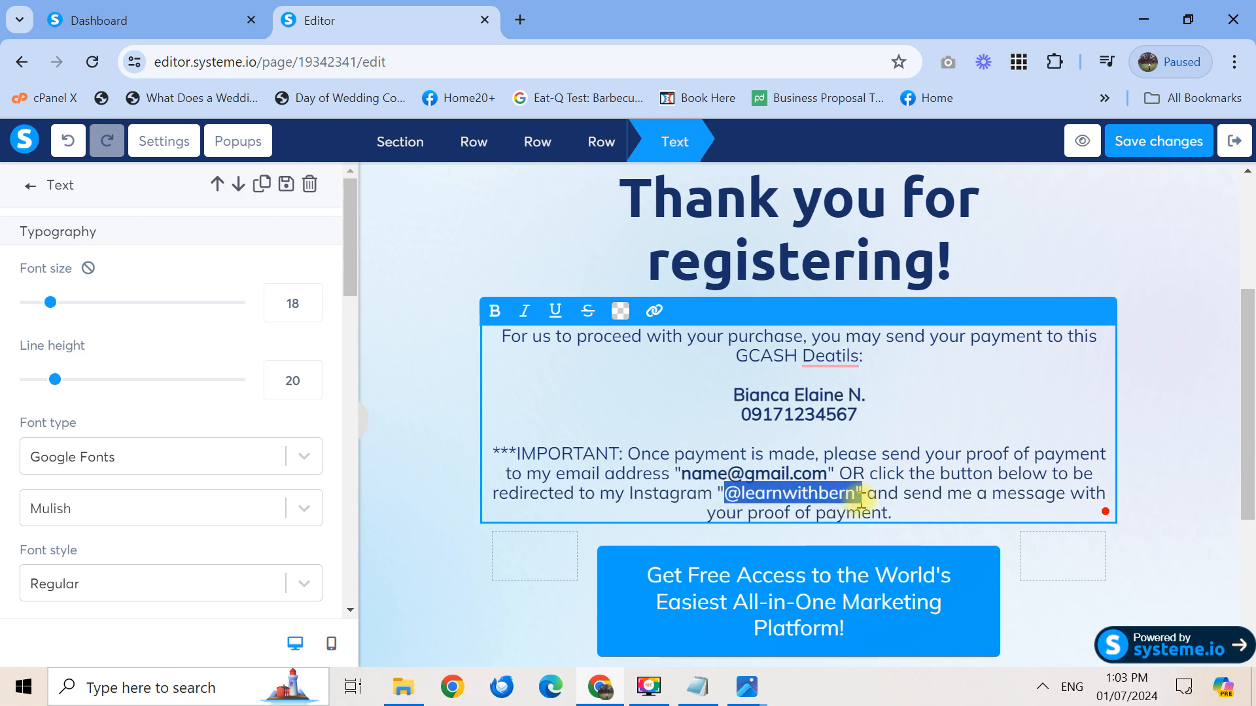
key("ctrl+b")
left_click(973, 509)
left_click(1249, 555)
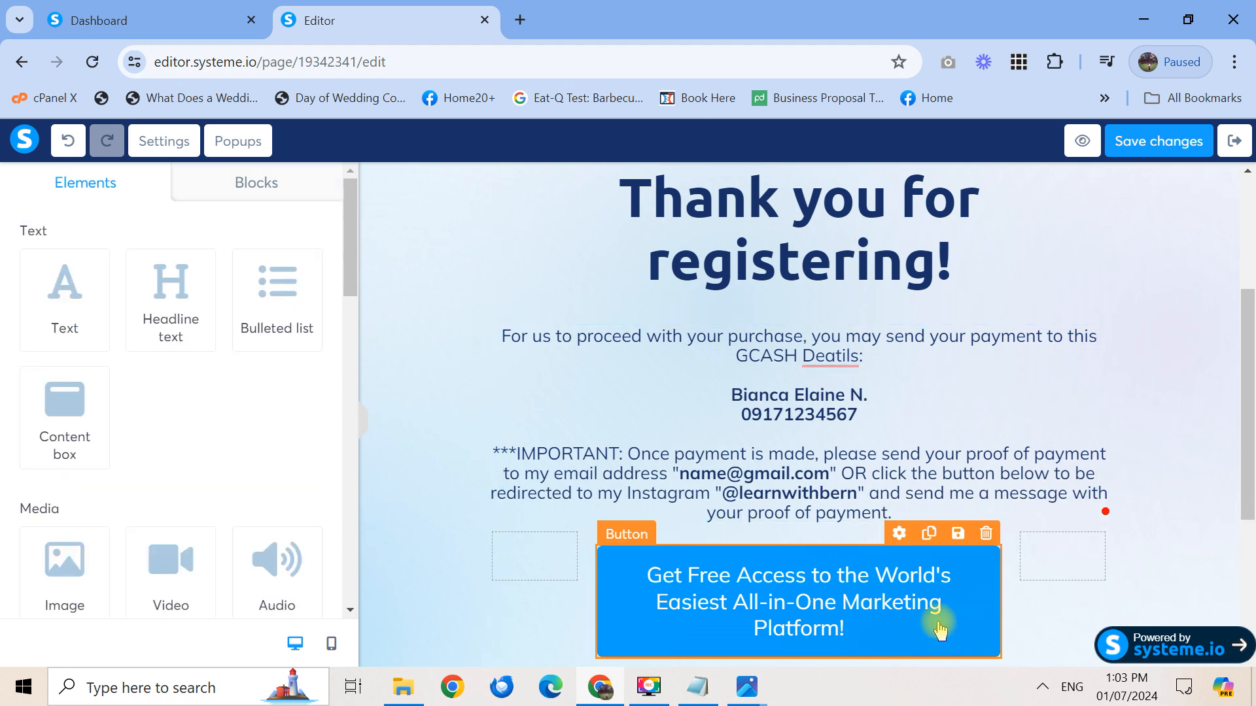
Relabel the button 'SEND PROOF OF PAYMENT HERE' and keep Open URL as its action
left_click(942, 630)
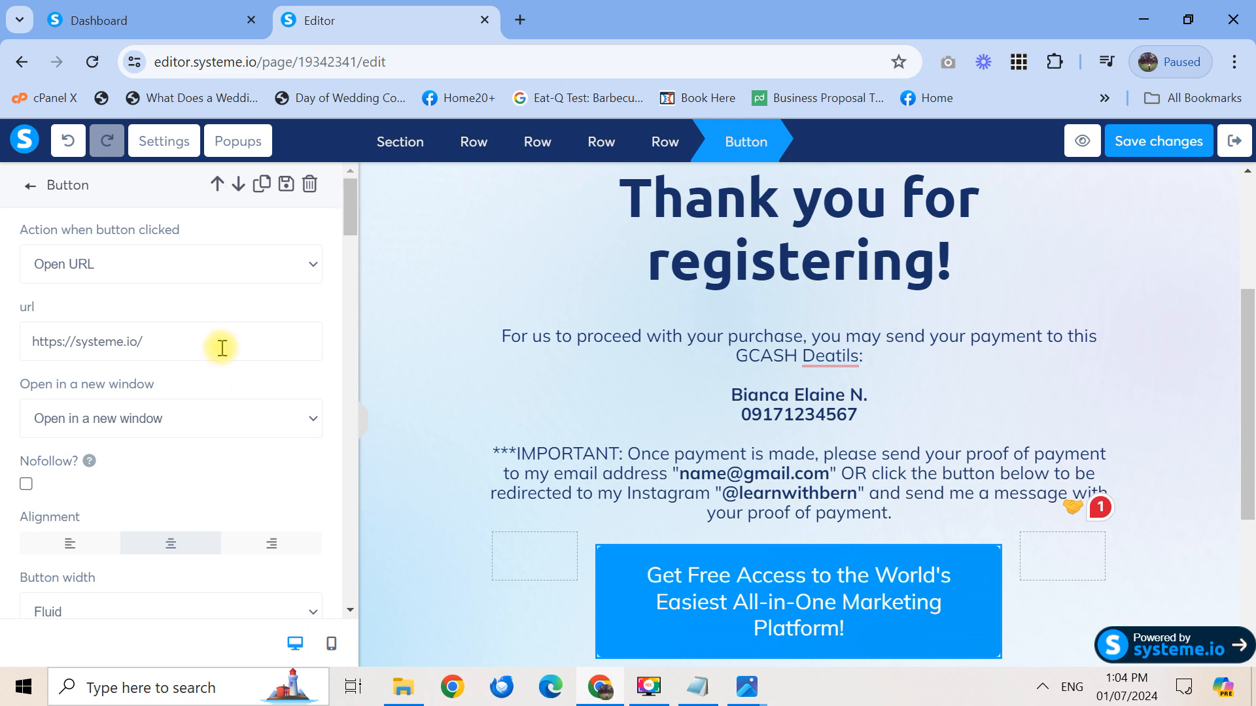
left_click_drag(351, 225, 352, 295)
triple_click(245, 400)
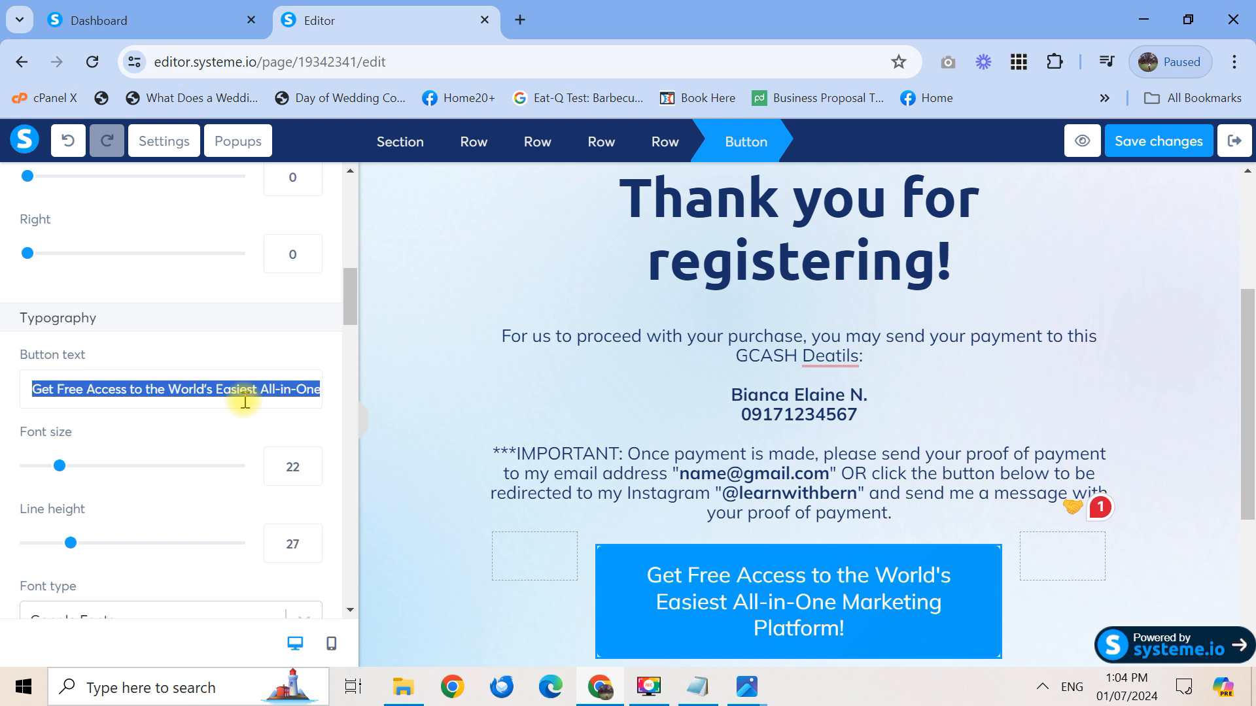
type("SEND P")
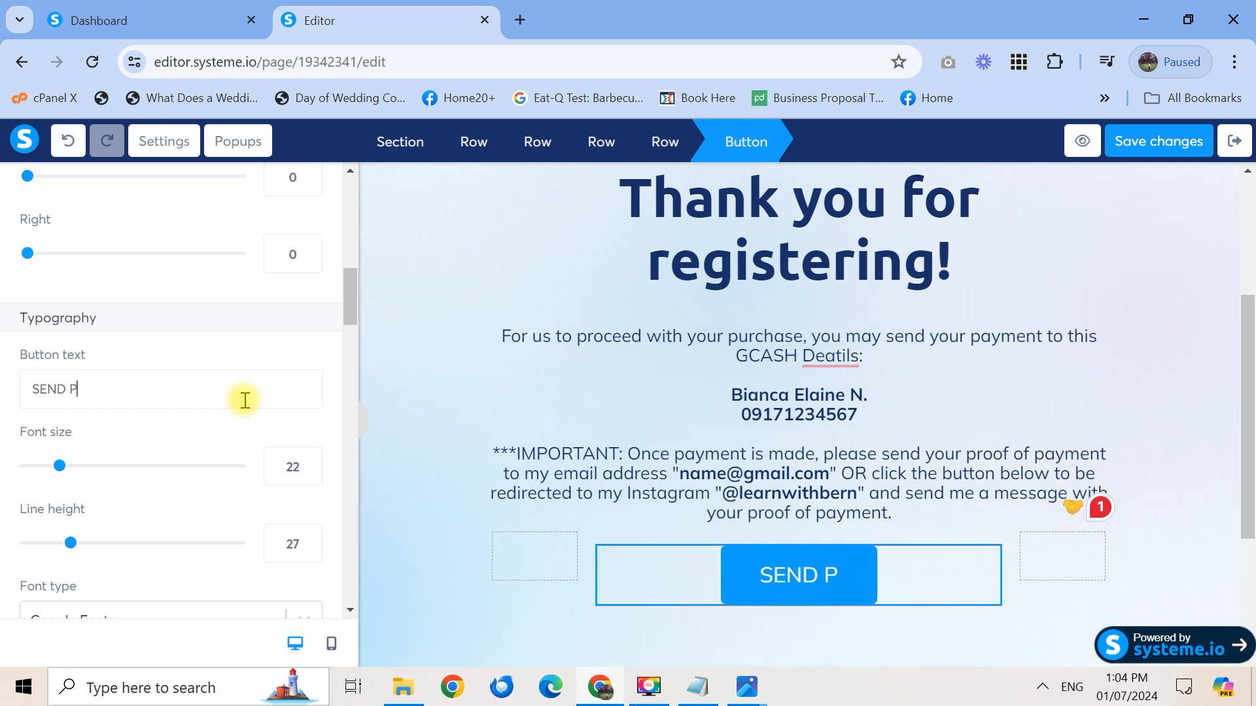
type("ROOF OF PAYM")
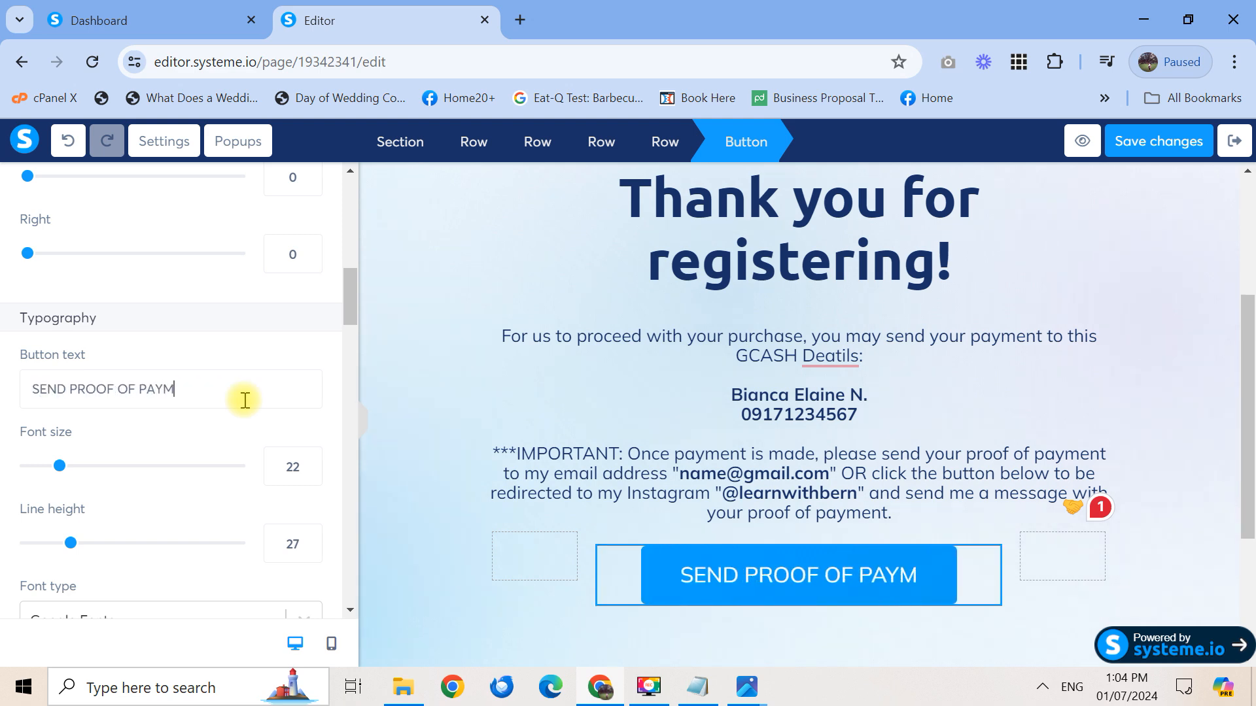
type("ENT HERE")
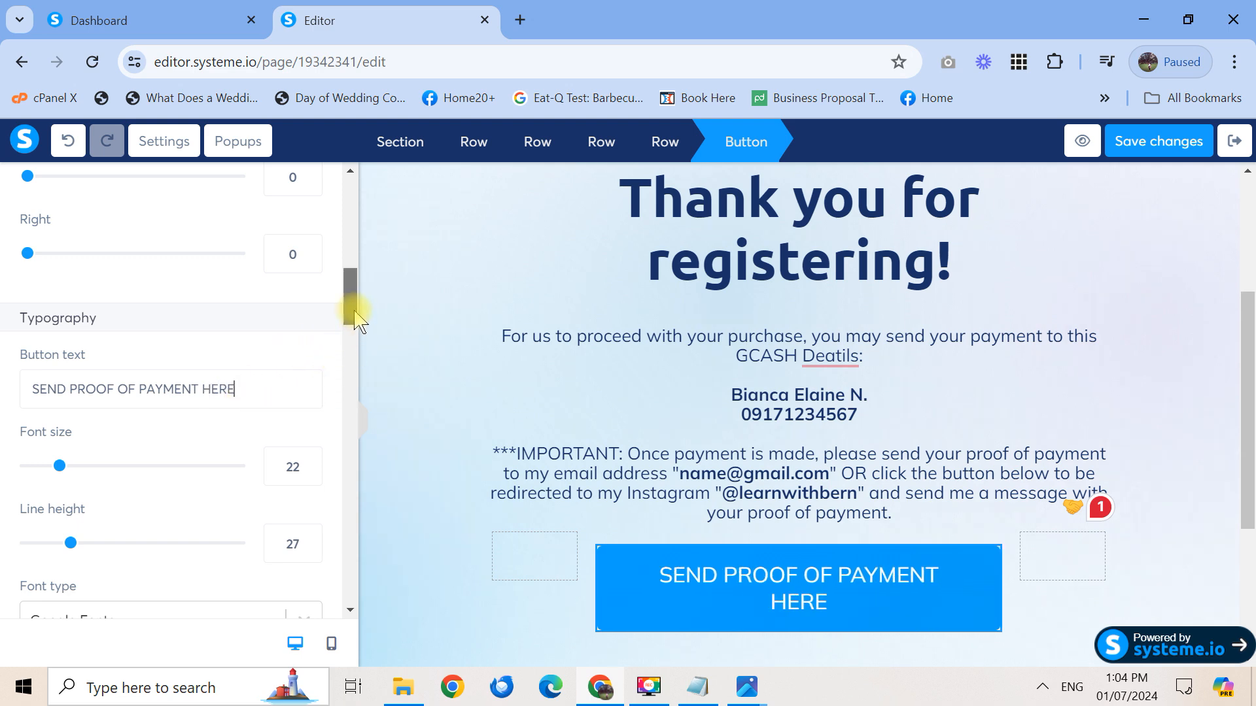
left_click_drag(356, 317, 360, 233)
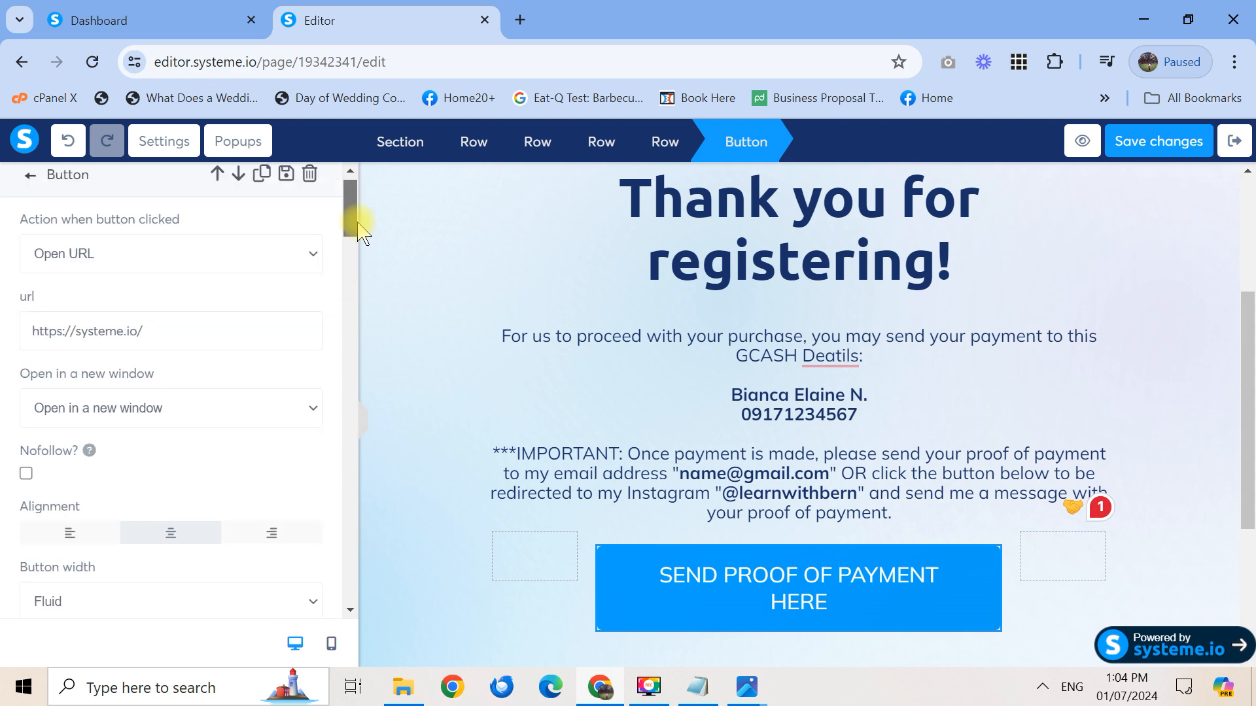
left_click(307, 266)
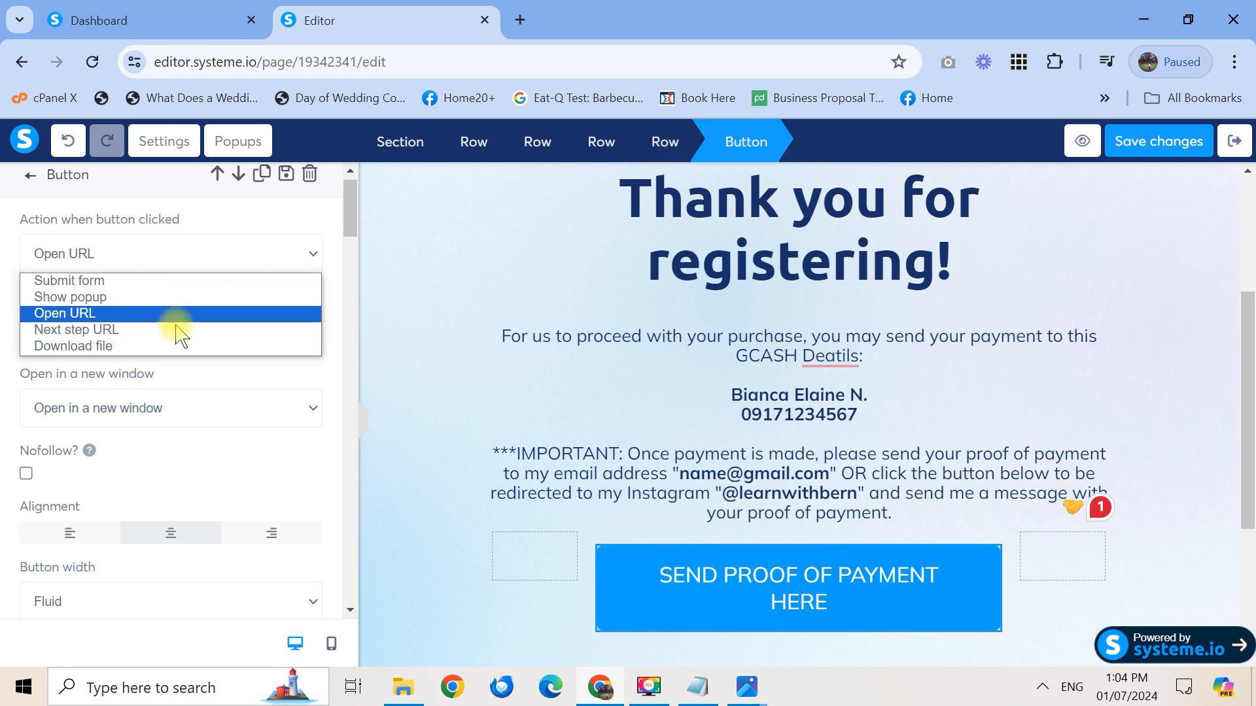
left_click(193, 312)
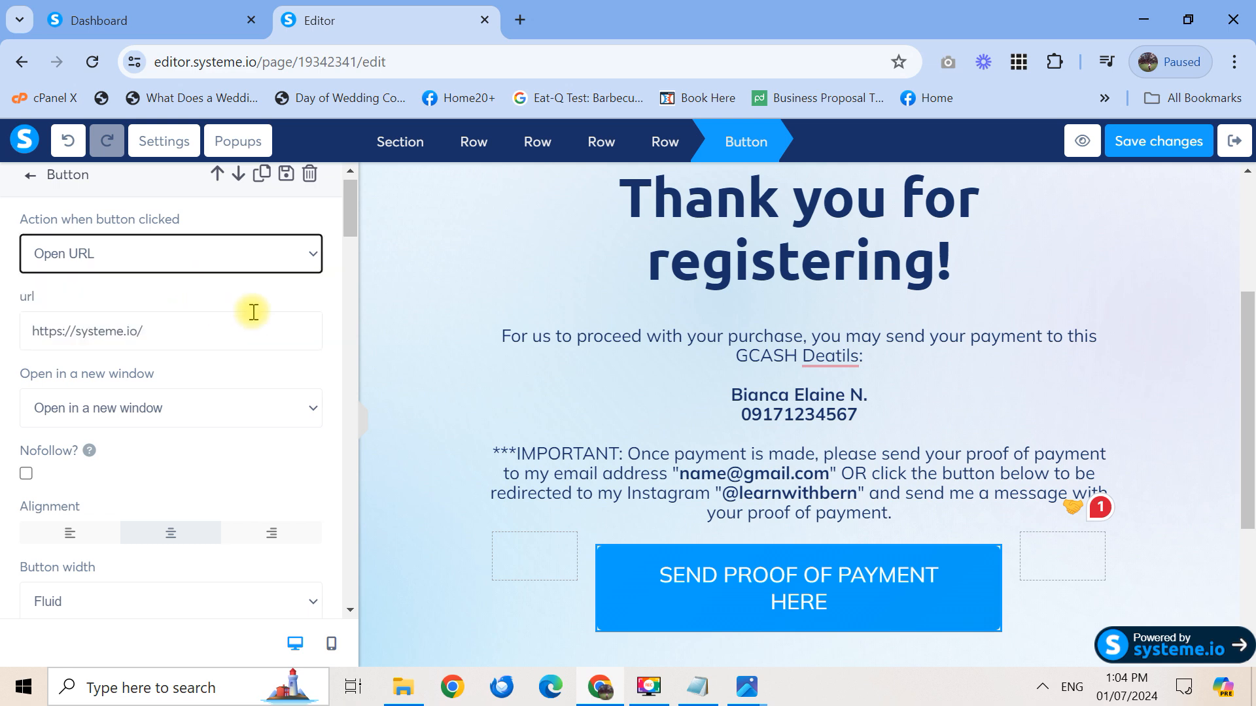
Replace the button's link with the Instagram profile URL copied from a new tab
left_click_drag(221, 331, 24, 339)
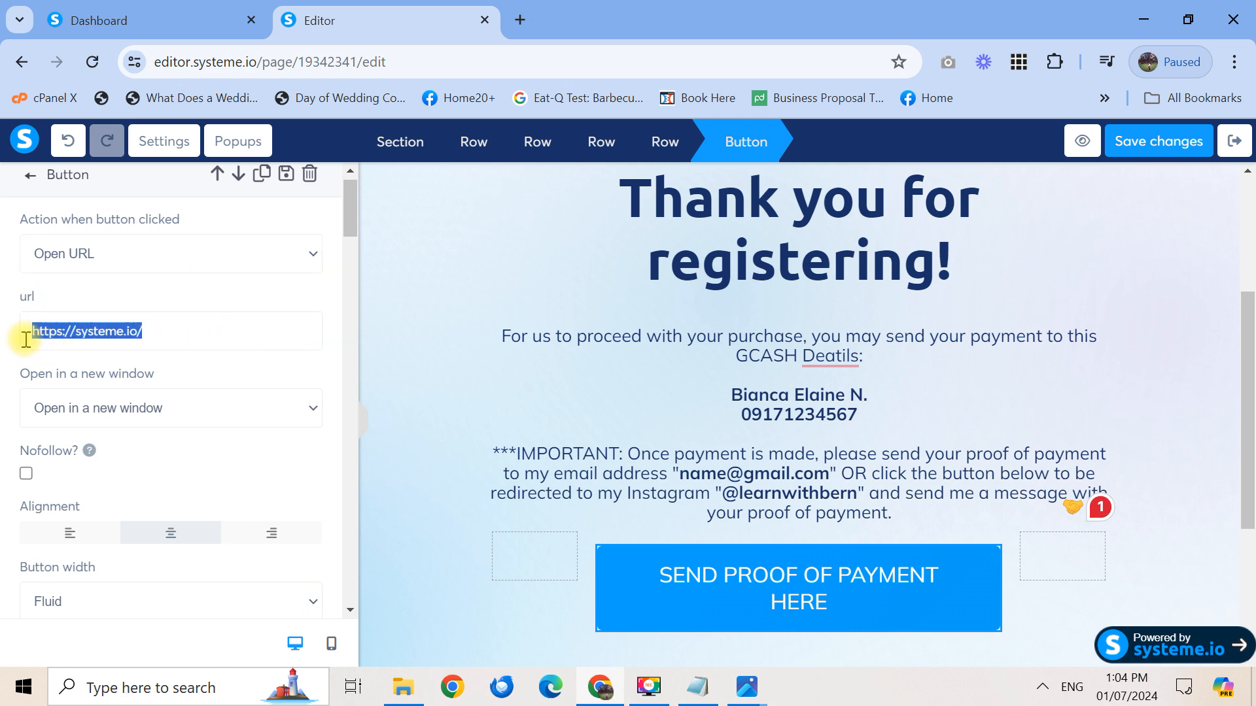
left_click(520, 19)
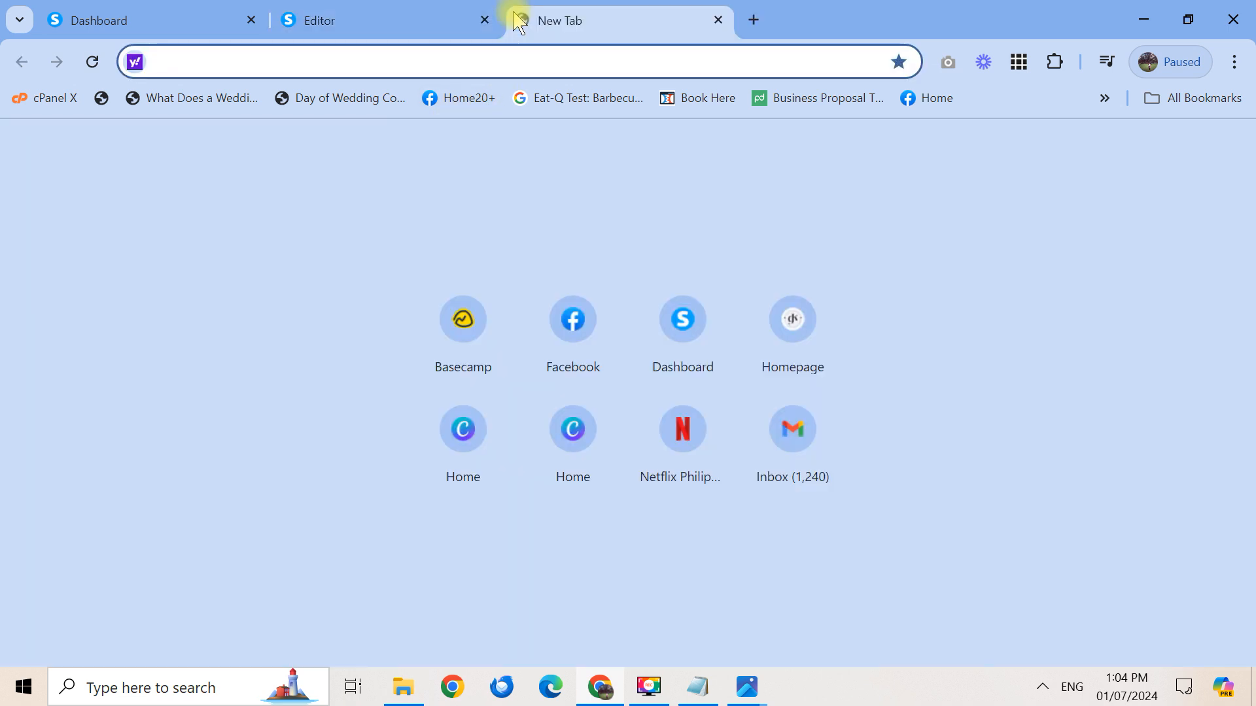
type("insta")
key("Right")
key("ctrl+a")
key("ctrl+c")
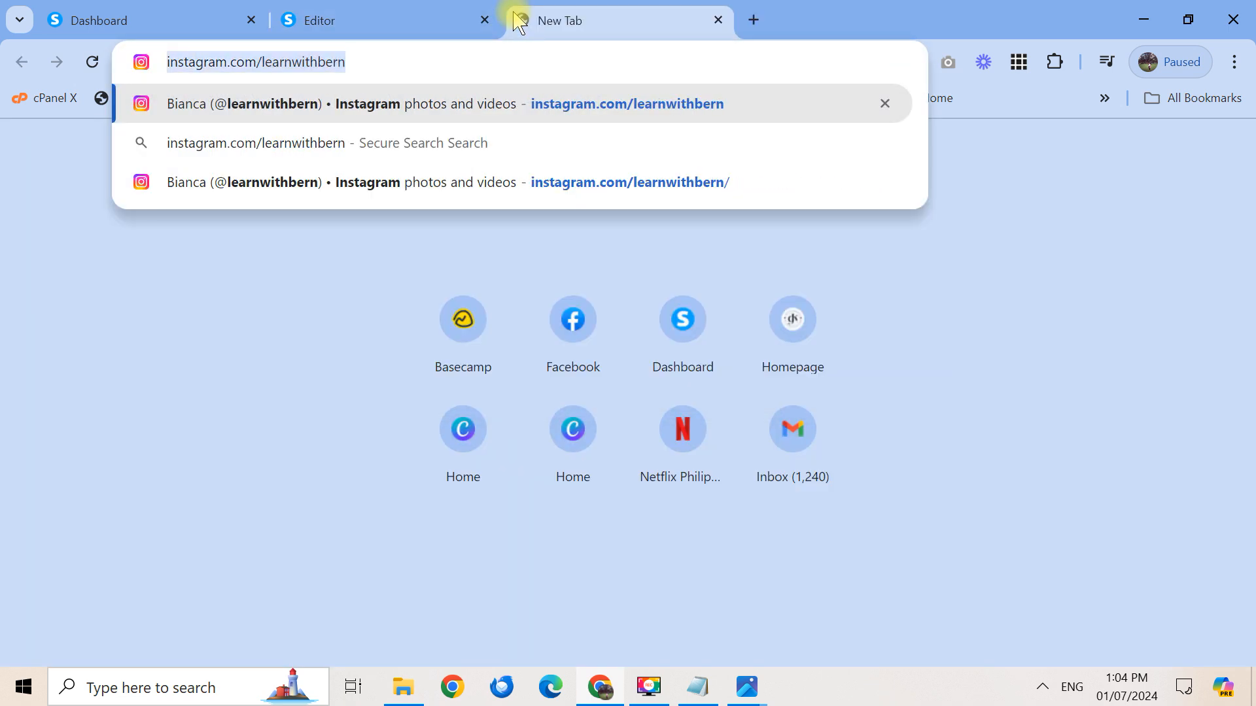
left_click(414, 16)
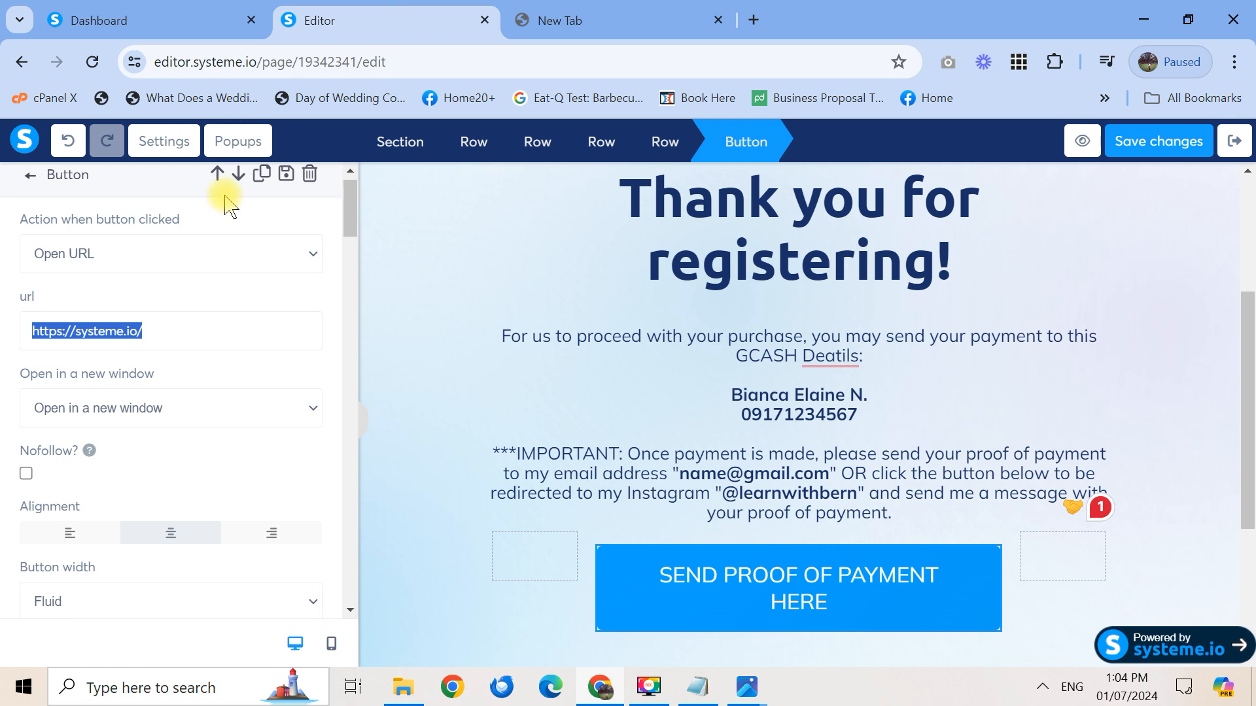
key("ctrl+v")
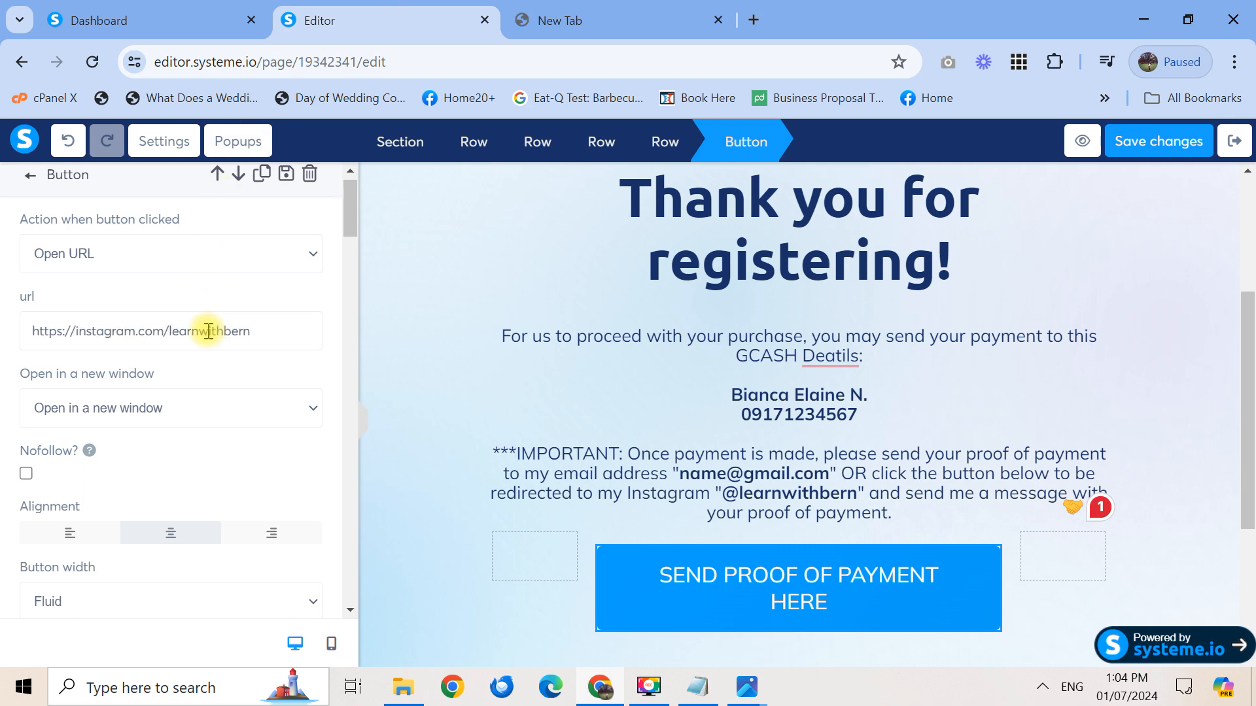
Set the button link to open in the same window
left_click(247, 411)
left_click(247, 416)
left_click(239, 416)
left_click(244, 435)
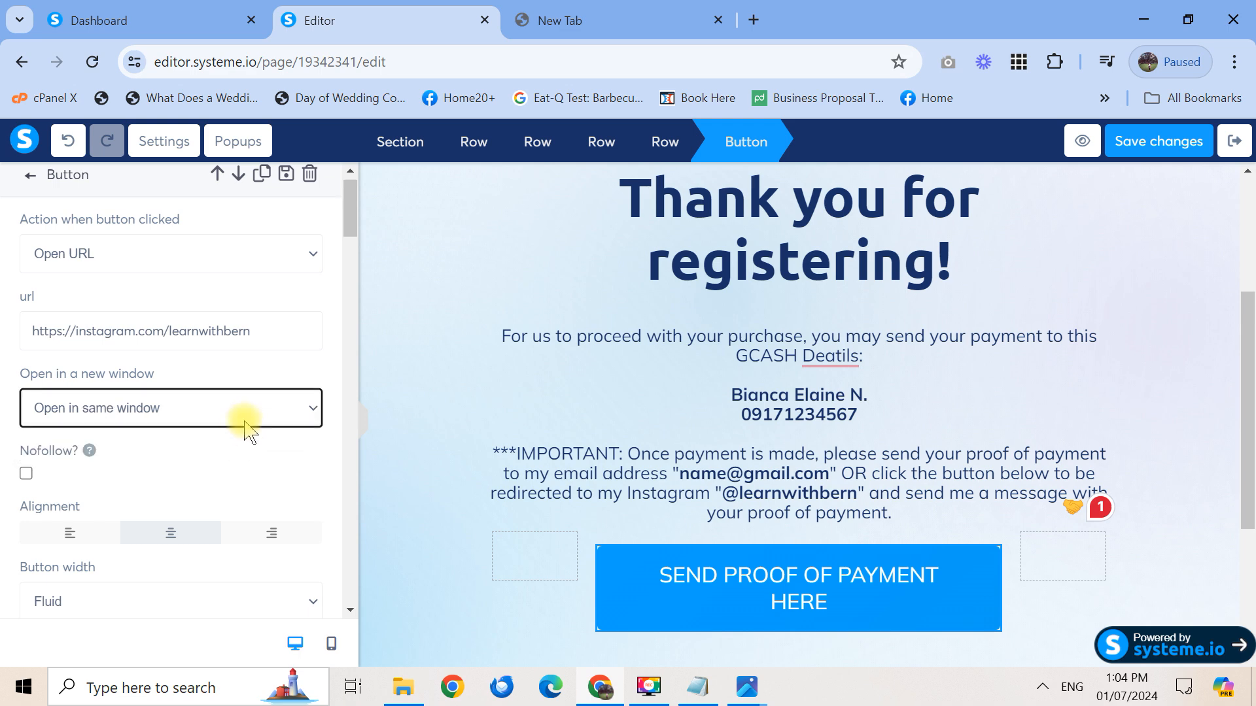
left_click(260, 413)
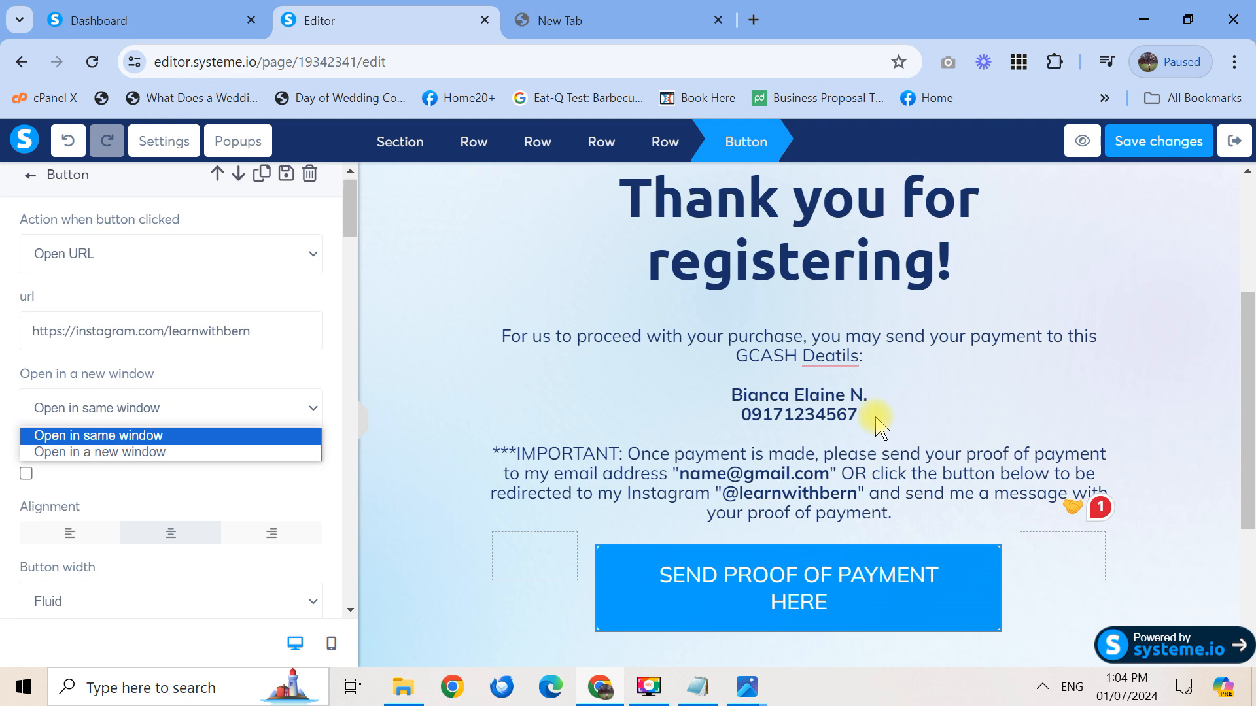
left_click(333, 392)
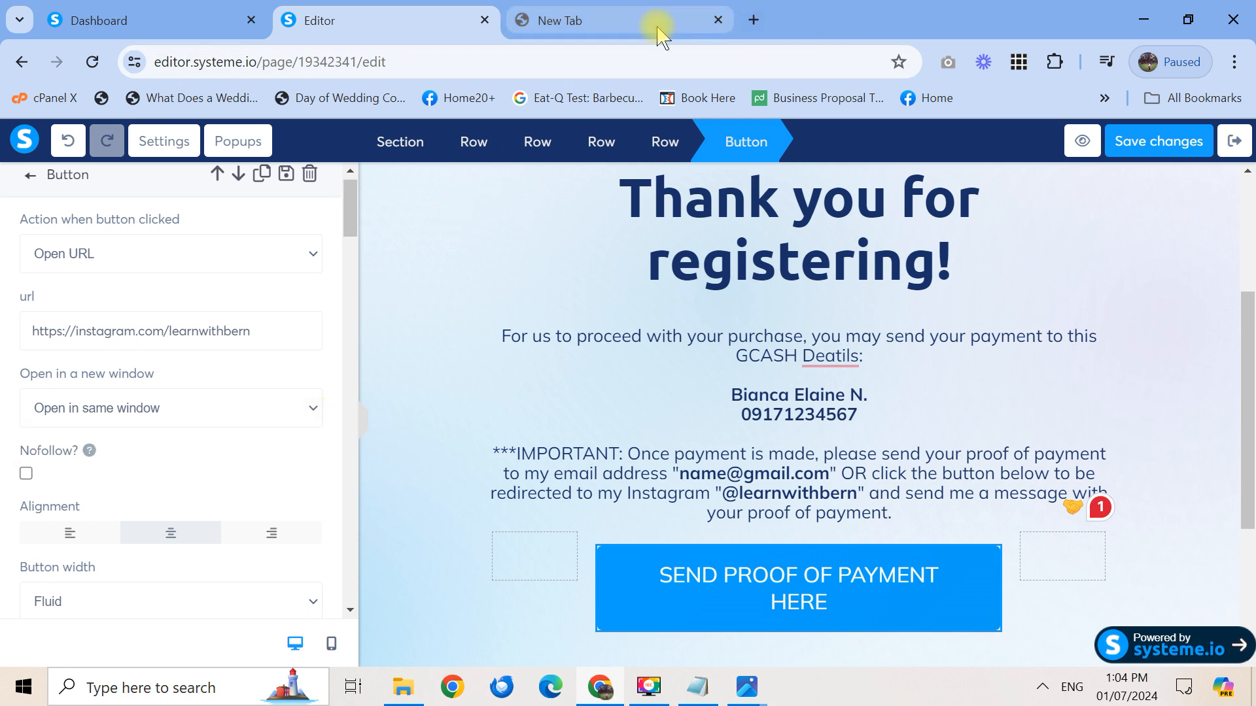
left_click(618, 16)
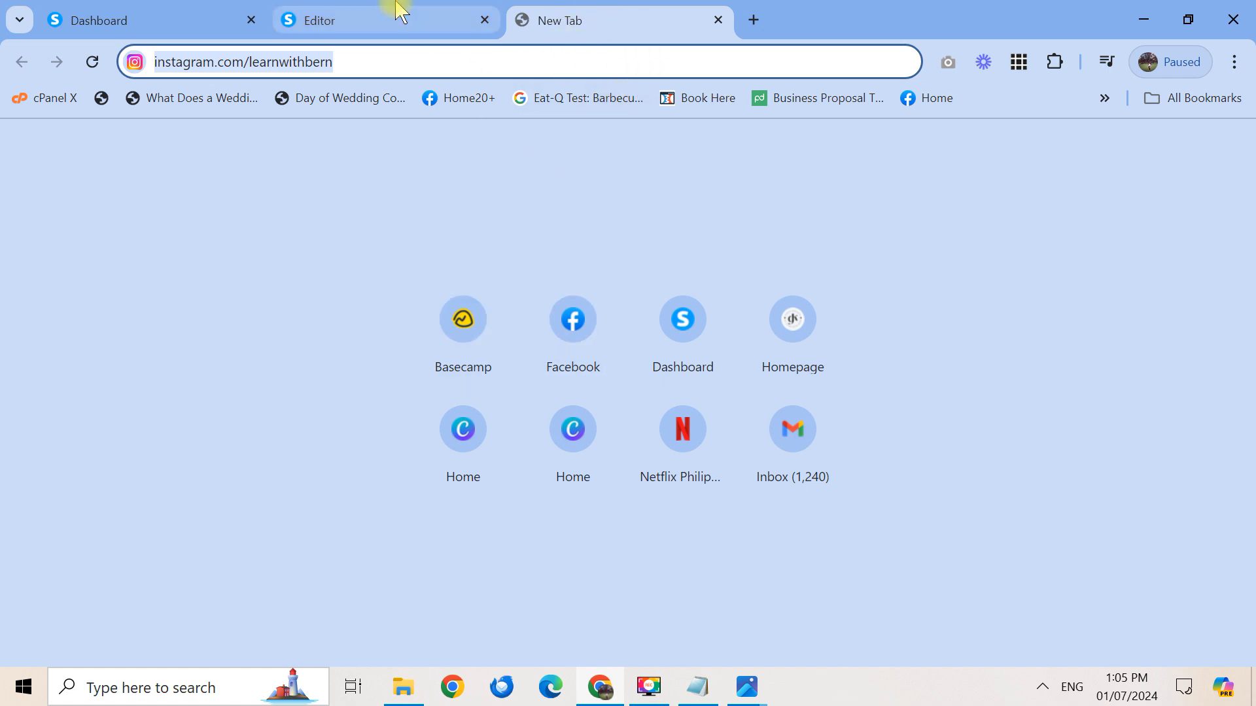
left_click(384, 19)
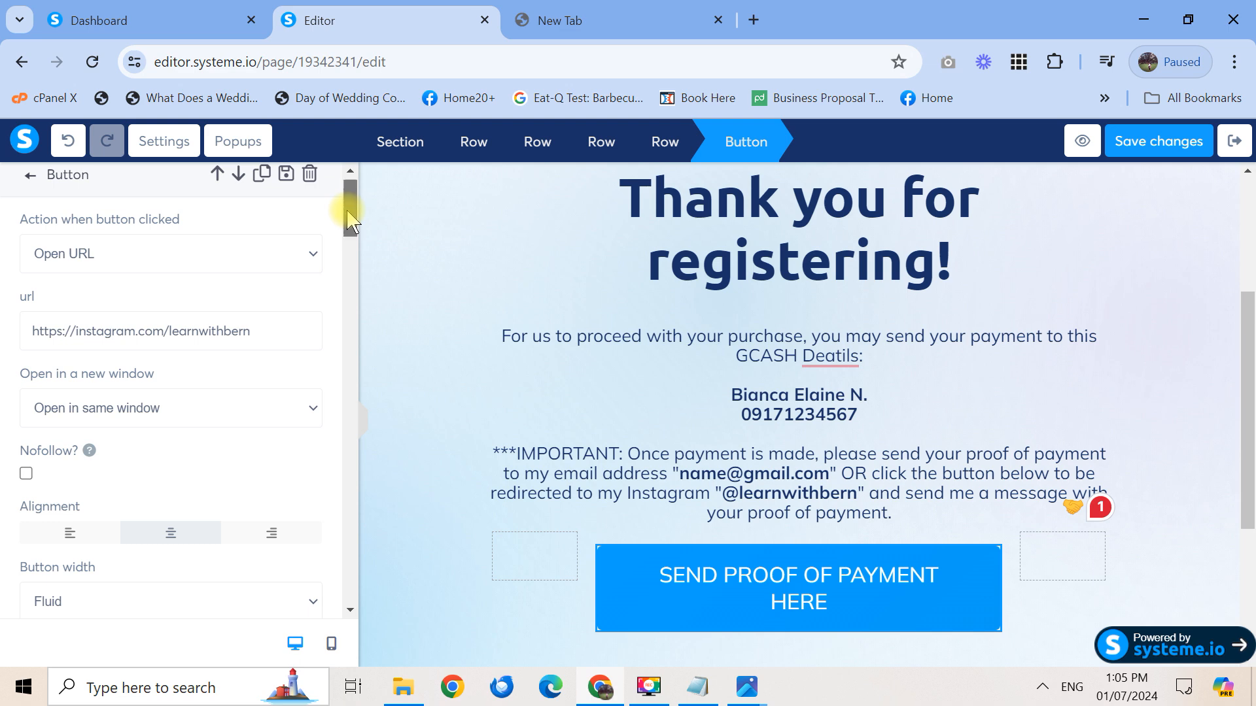
Save the thank-you page and exit to the Blooming Products funnel's Thank You step
left_click_drag(1253, 504, 1252, 398)
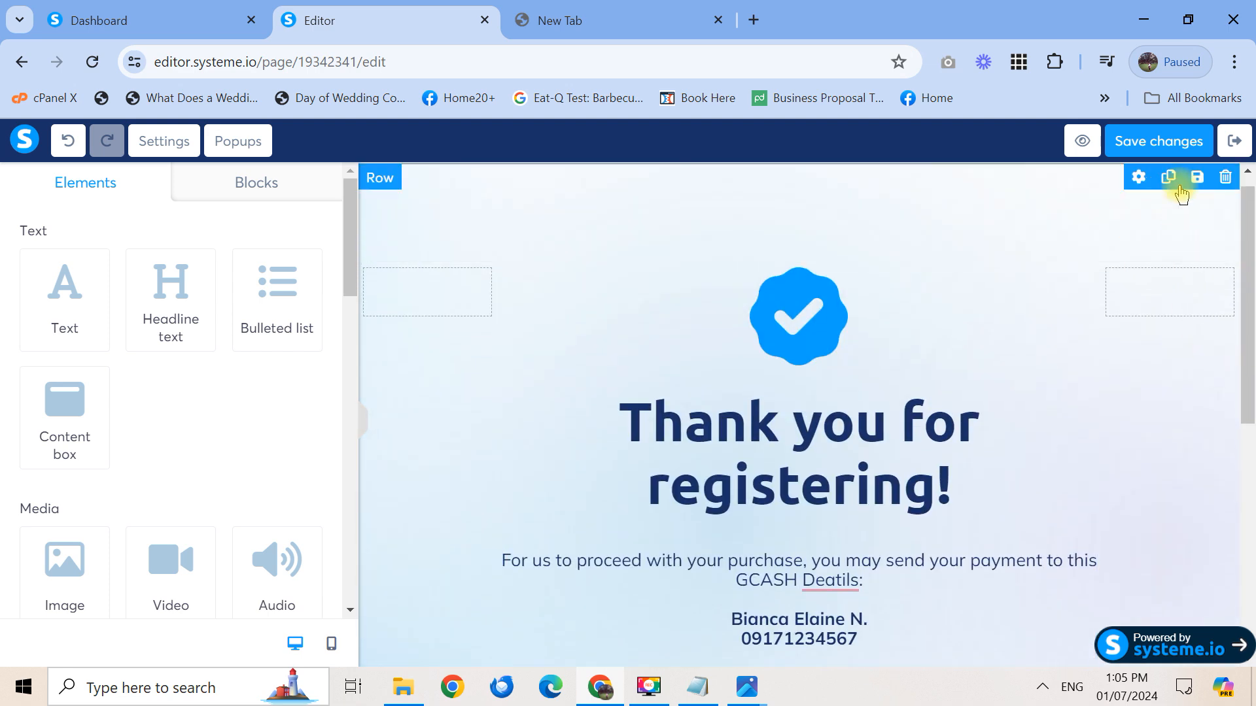
left_click(1175, 146)
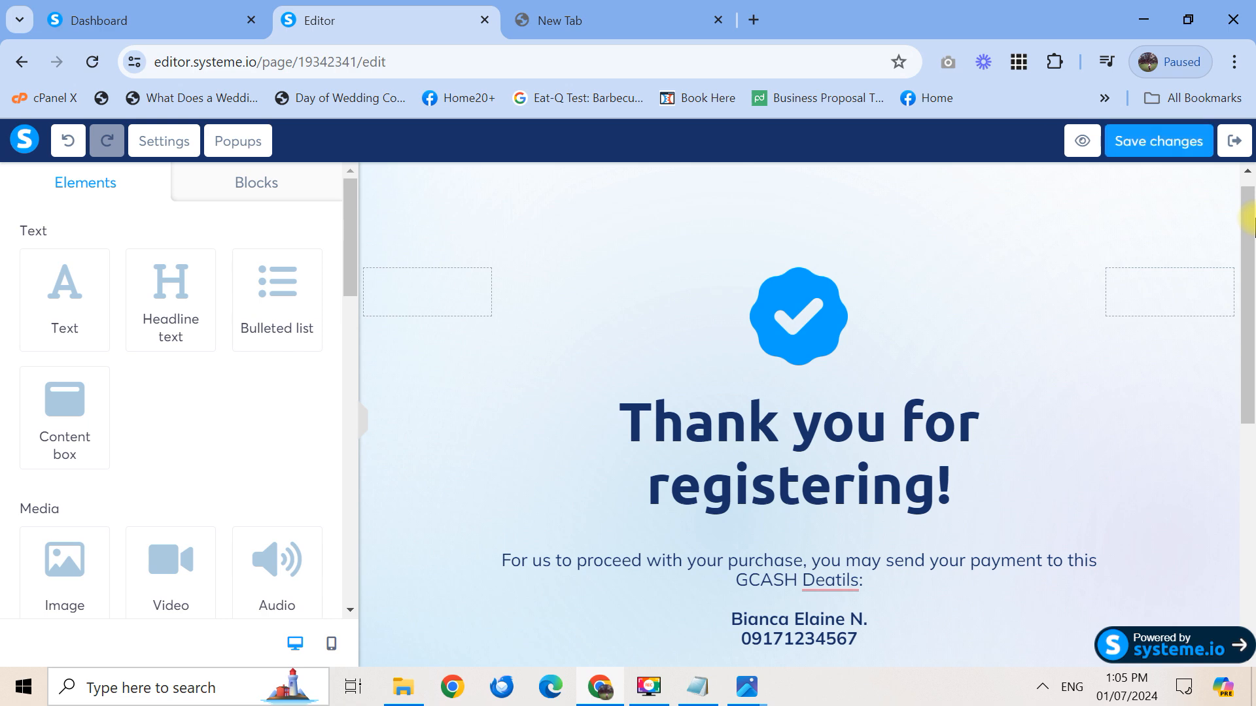
left_click(1234, 141)
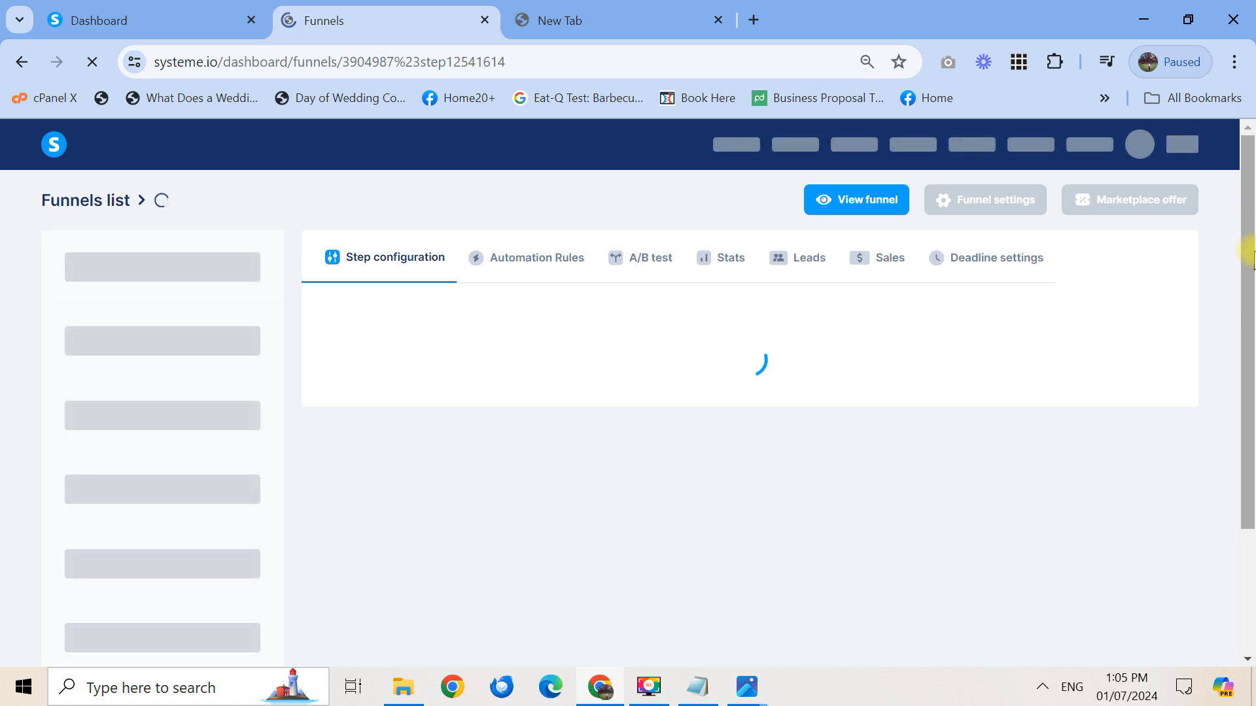
scroll(1253, 256, "down", 1)
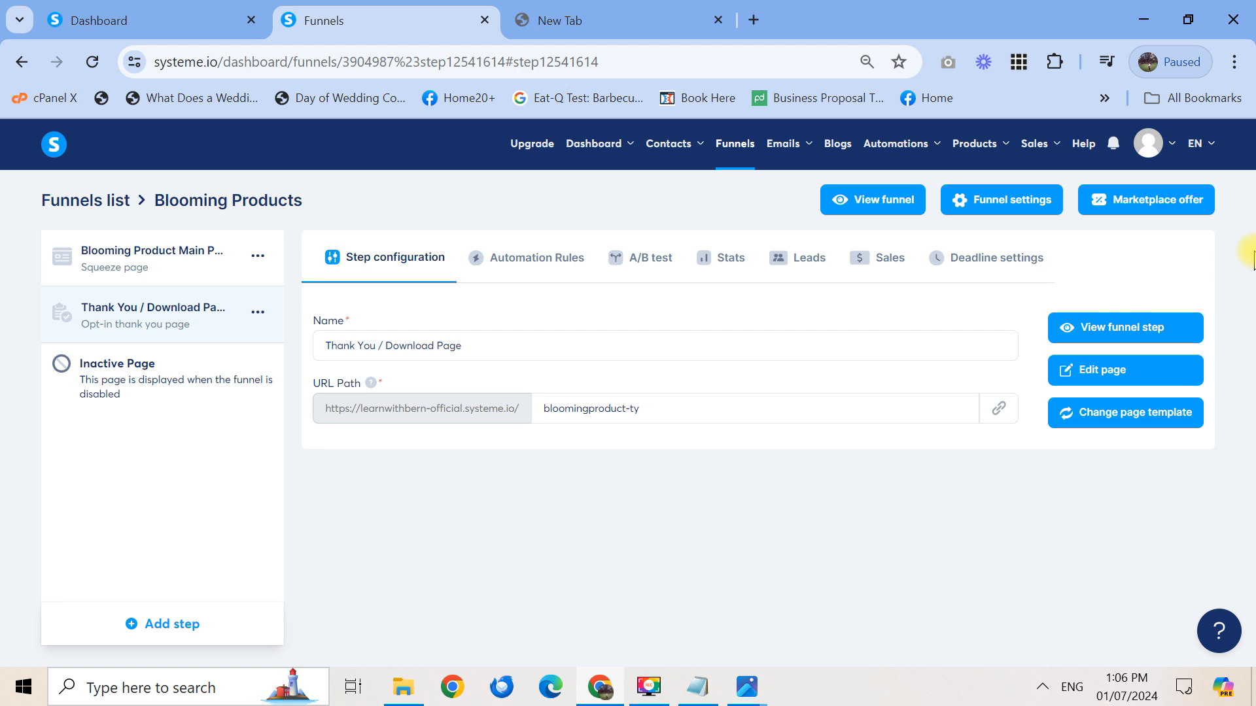
left_click(652, 687)
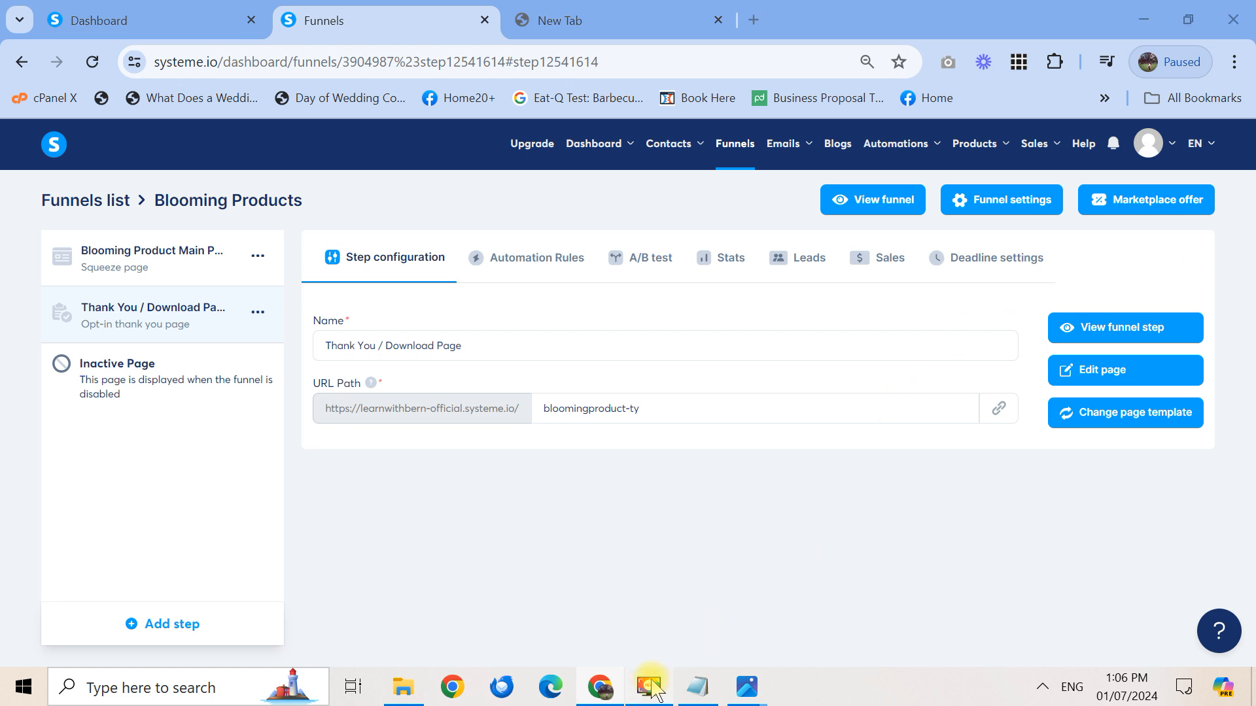